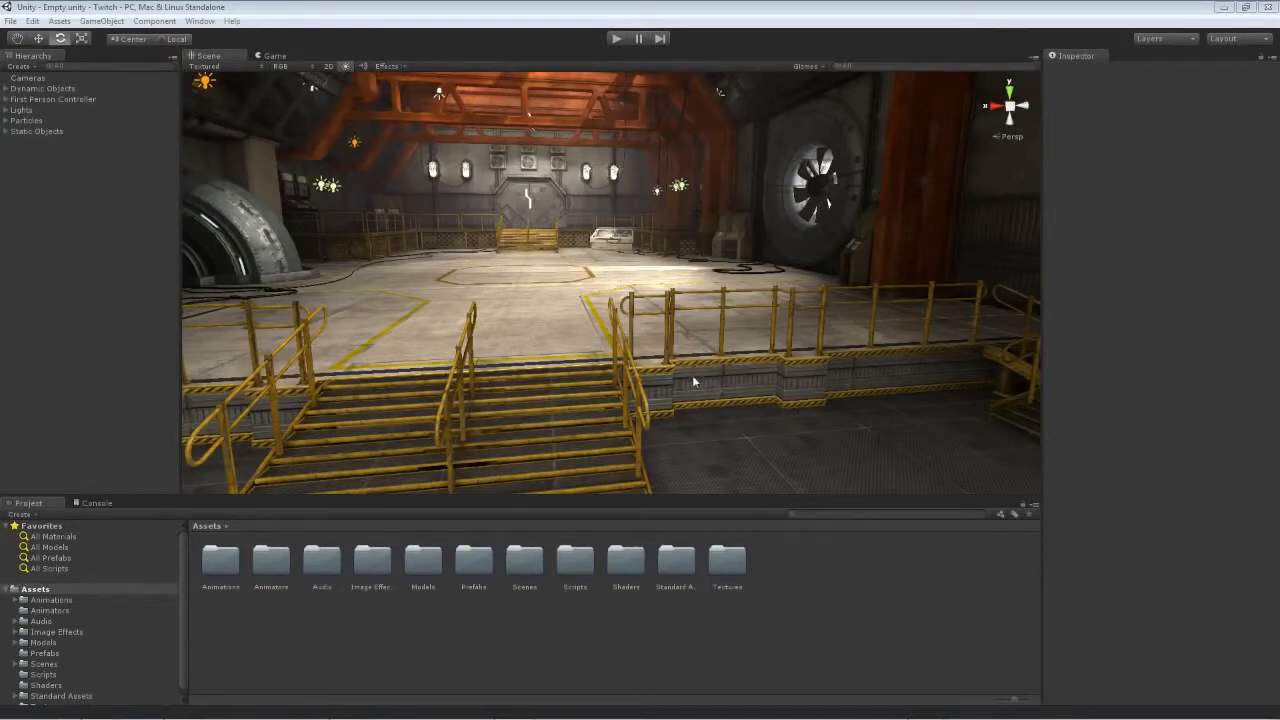
Step: Select camera_001 on the First Person Controller and examine the character and its camera from several angles
{"action": "left_click_drag", "start_coordinate": [692, 375], "coordinate": [516, 276], "text": "alt"}
{"action": "key", "text": "e"}
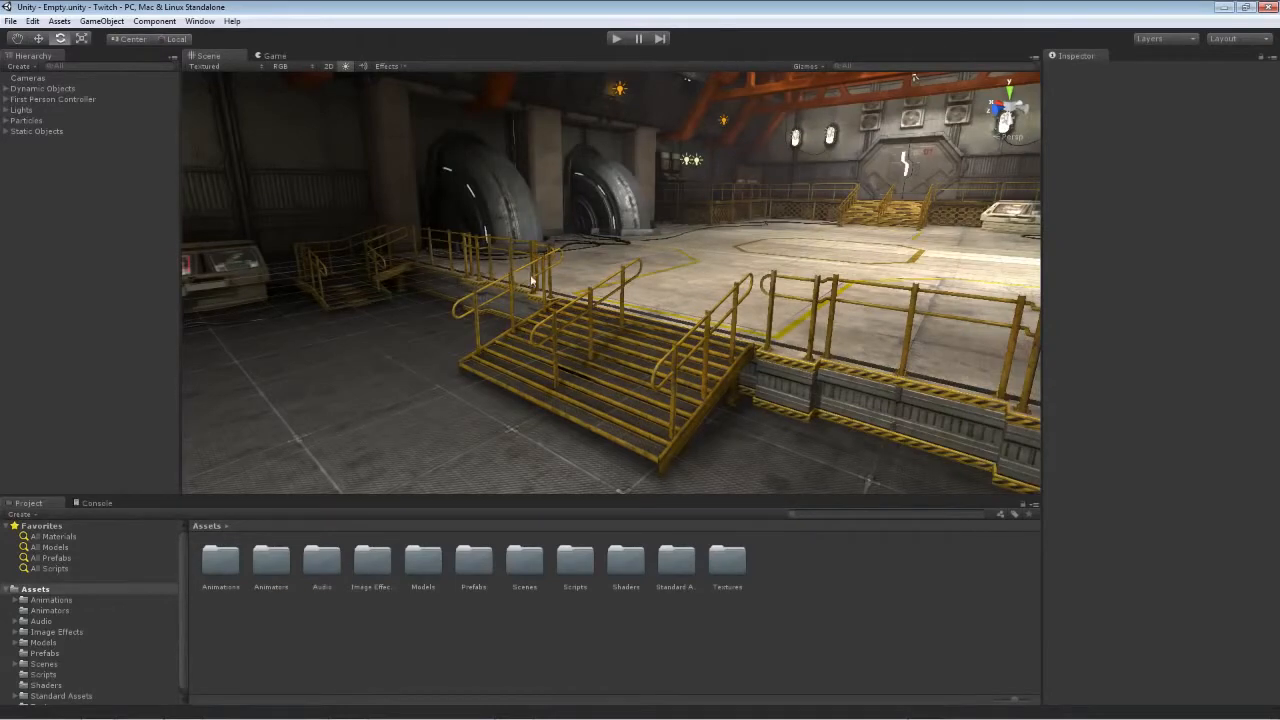
{"action": "left_click_drag", "start_coordinate": [549, 281], "coordinate": [446, 280], "text": "alt"}
{"action": "left_click", "coordinate": [446, 280]}
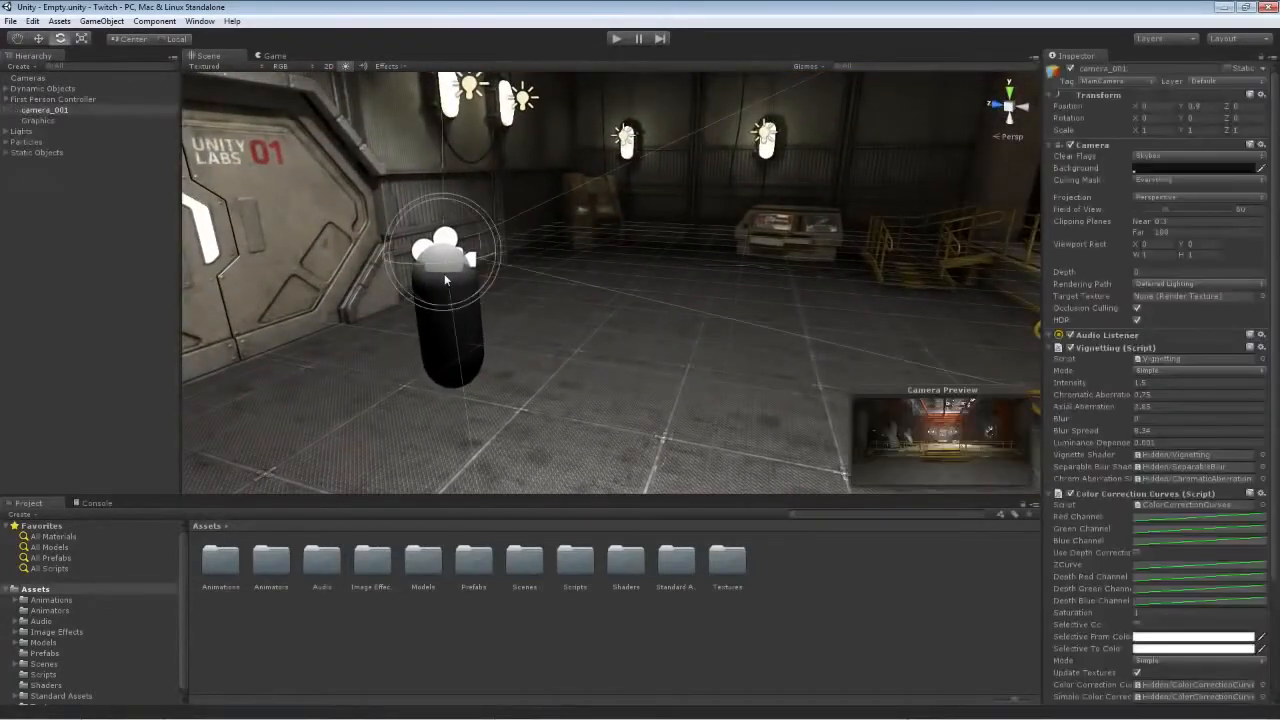
{"action": "left_click_drag", "start_coordinate": [575, 311], "coordinate": [557, 260], "text": "alt"}
{"action": "right_click_drag", "start_coordinate": [557, 260], "coordinate": [545, 272]}
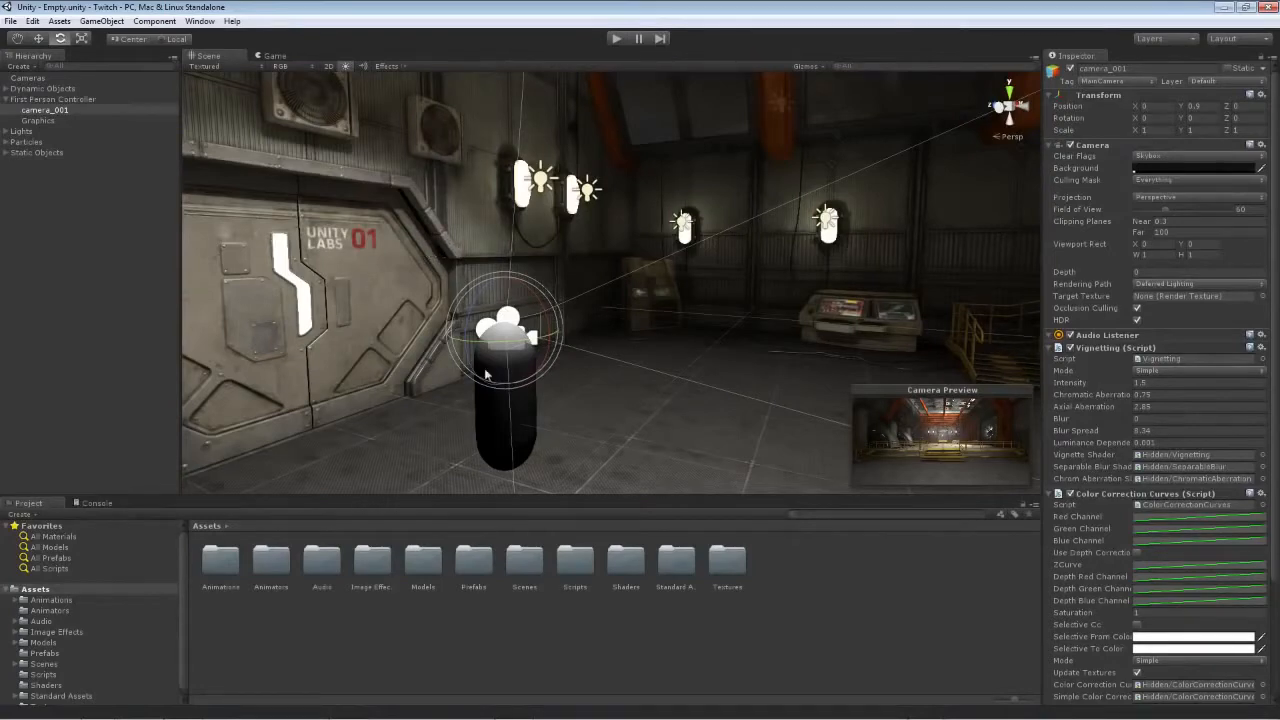
{"action": "left_click_drag", "start_coordinate": [460, 343], "coordinate": [576, 304], "text": "alt"}
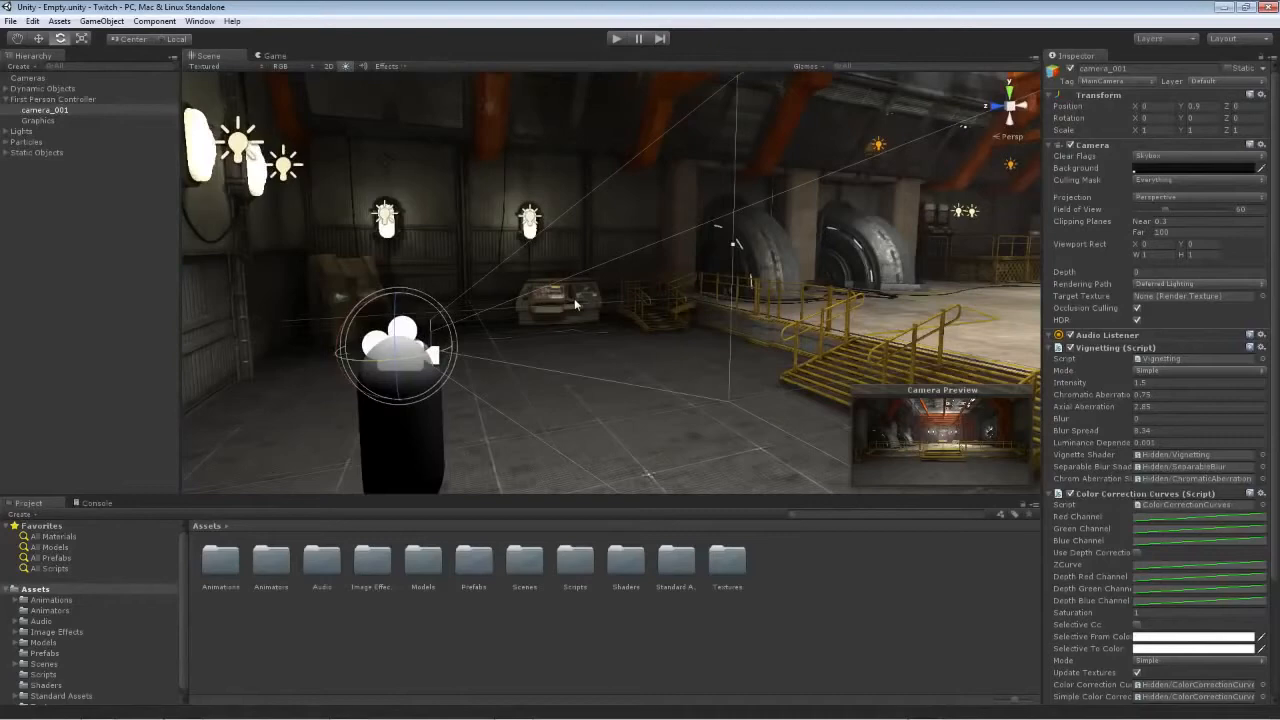
{"action": "left_click_drag", "start_coordinate": [572, 325], "coordinate": [528, 352], "text": "alt"}
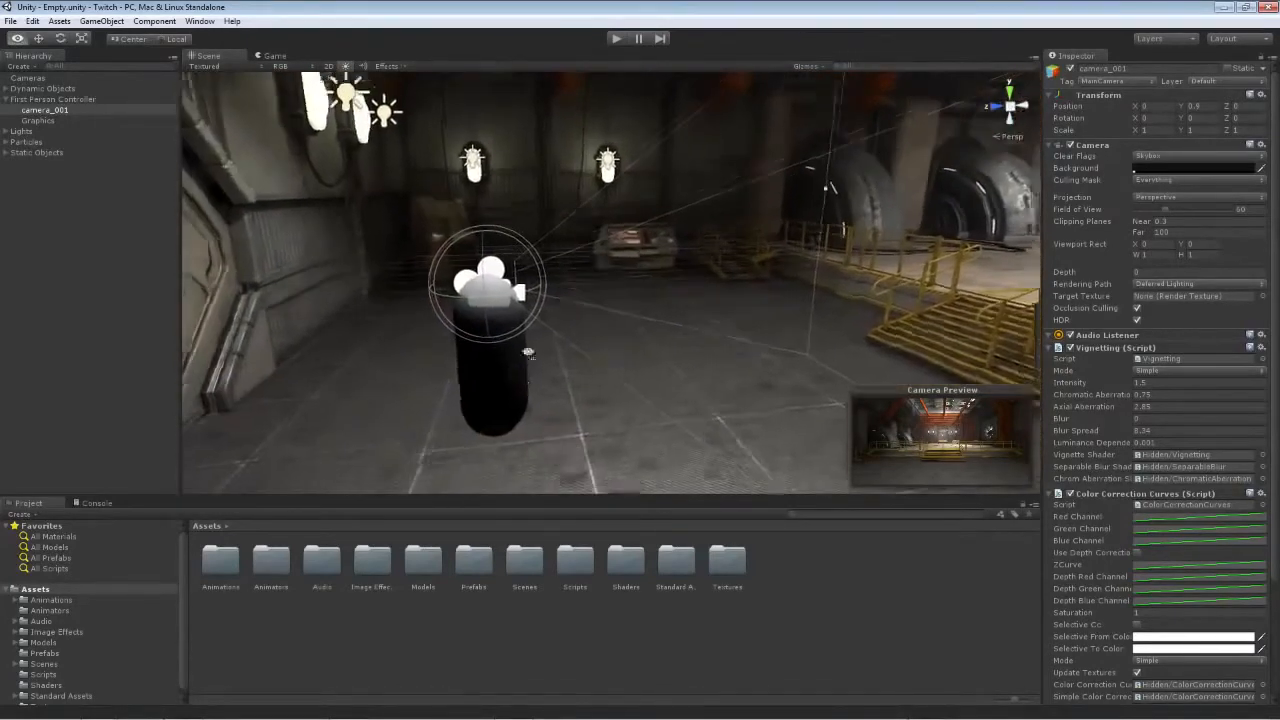
{"action": "right_click_drag", "start_coordinate": [528, 352], "coordinate": [536, 330]}
Step: Play the scene, walk the first-person character past the stairs, fan and turbines, and stop play mode
{"action": "left_click", "coordinate": [617, 40]}
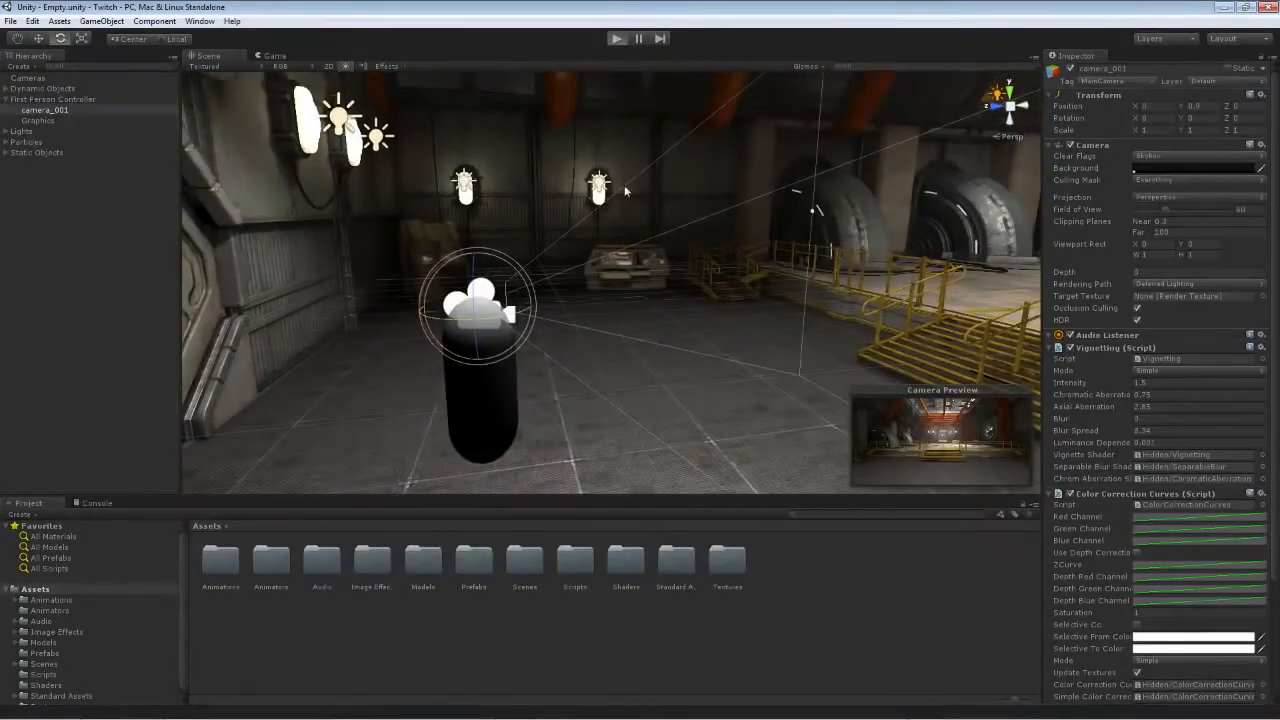
{"action": "key", "text": "w"}
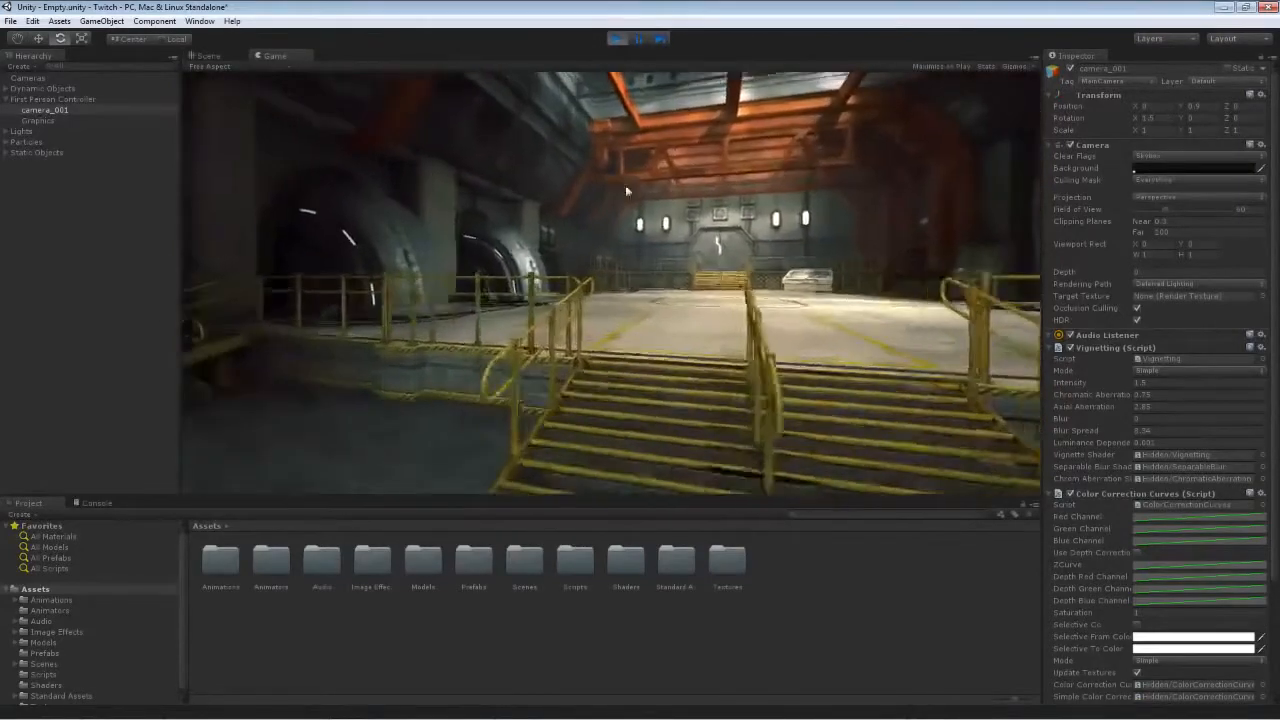
{"action": "key", "text": "w"}
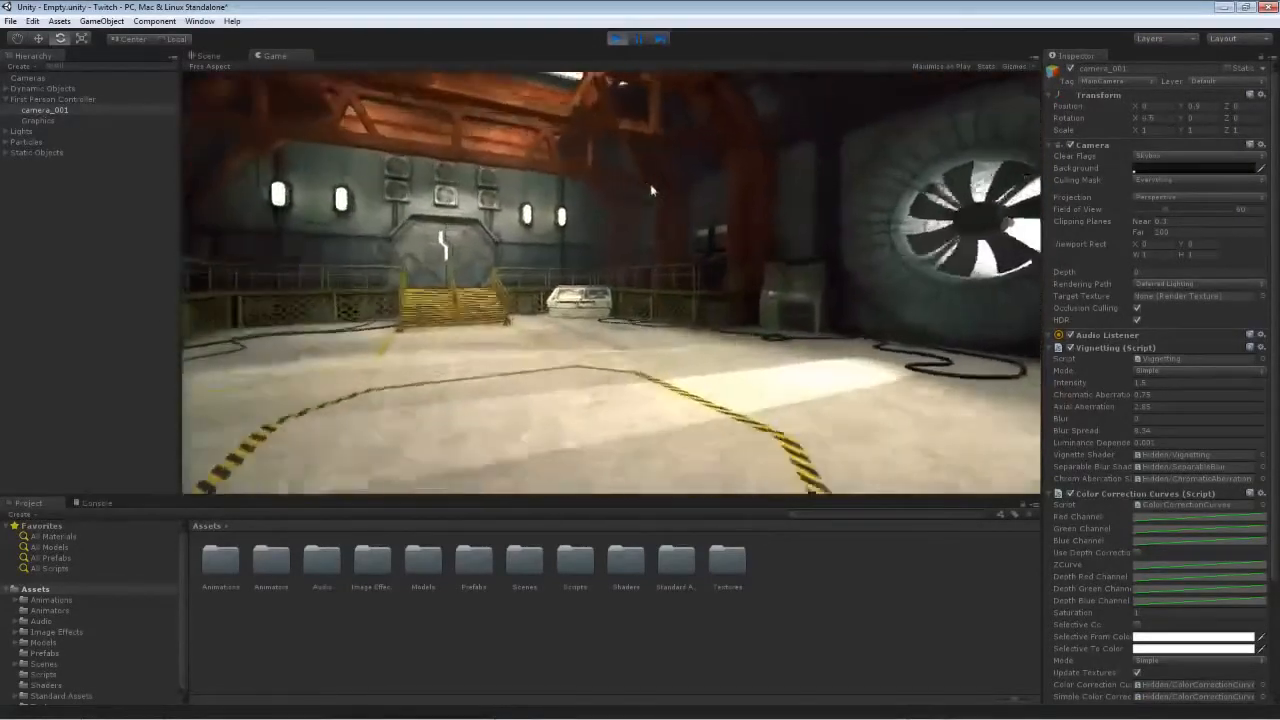
{"action": "key", "text": "w"}
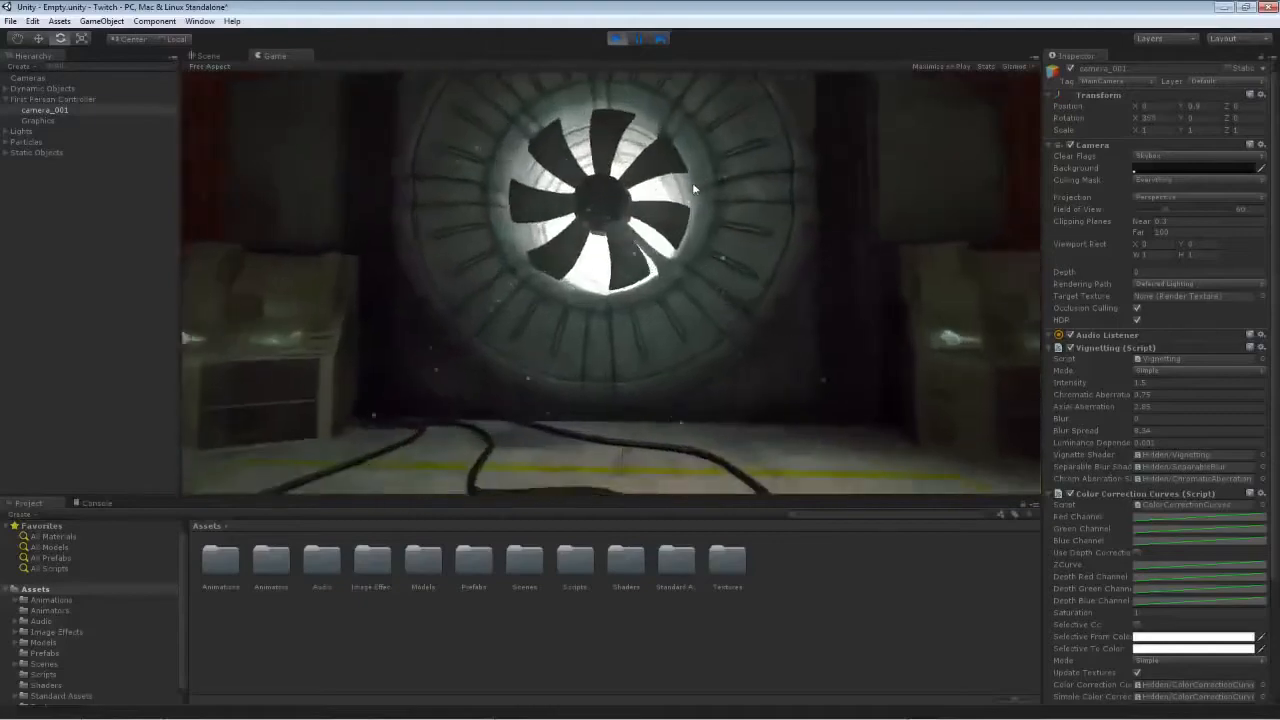
{"action": "key", "text": "w"}
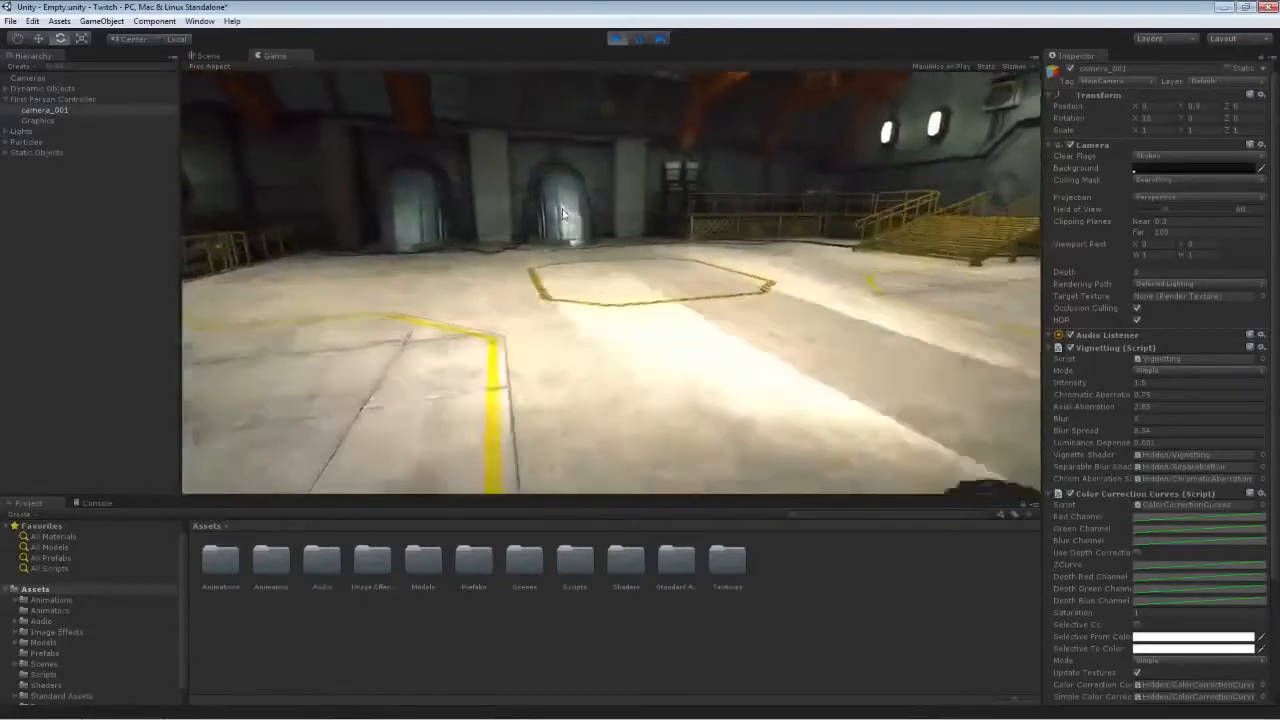
{"action": "key", "text": "w"}
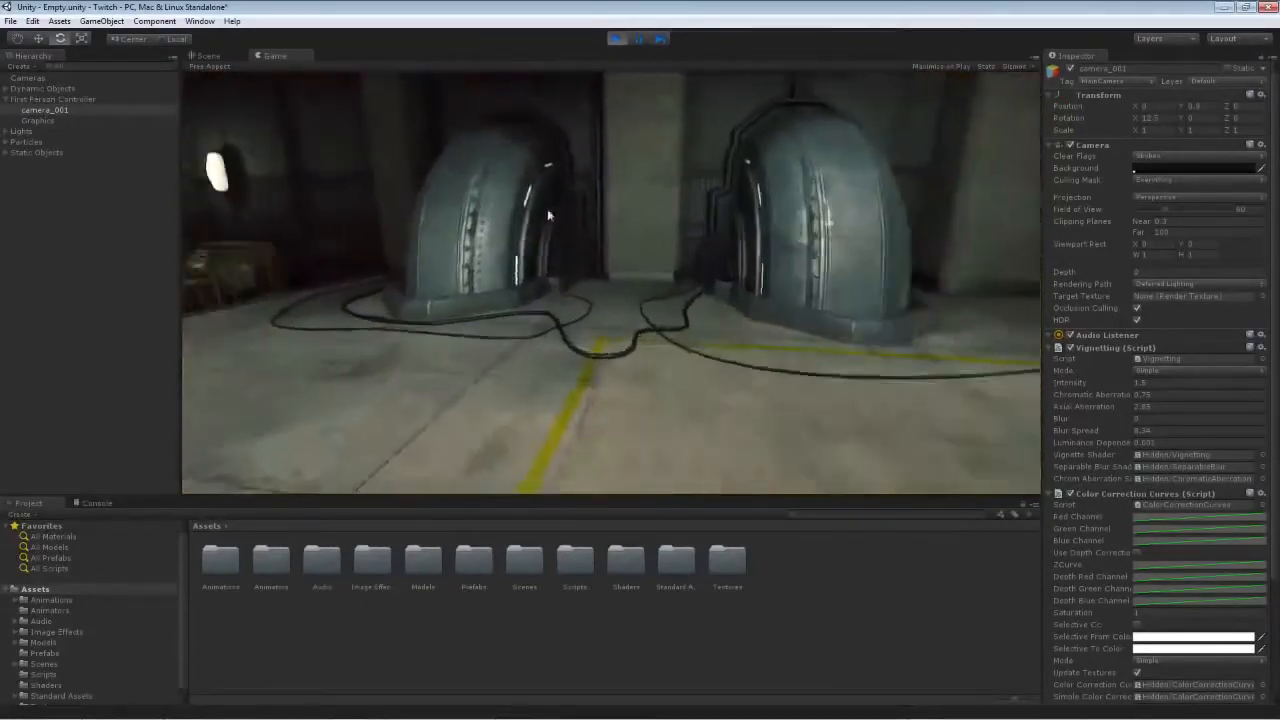
{"action": "key", "text": "w"}
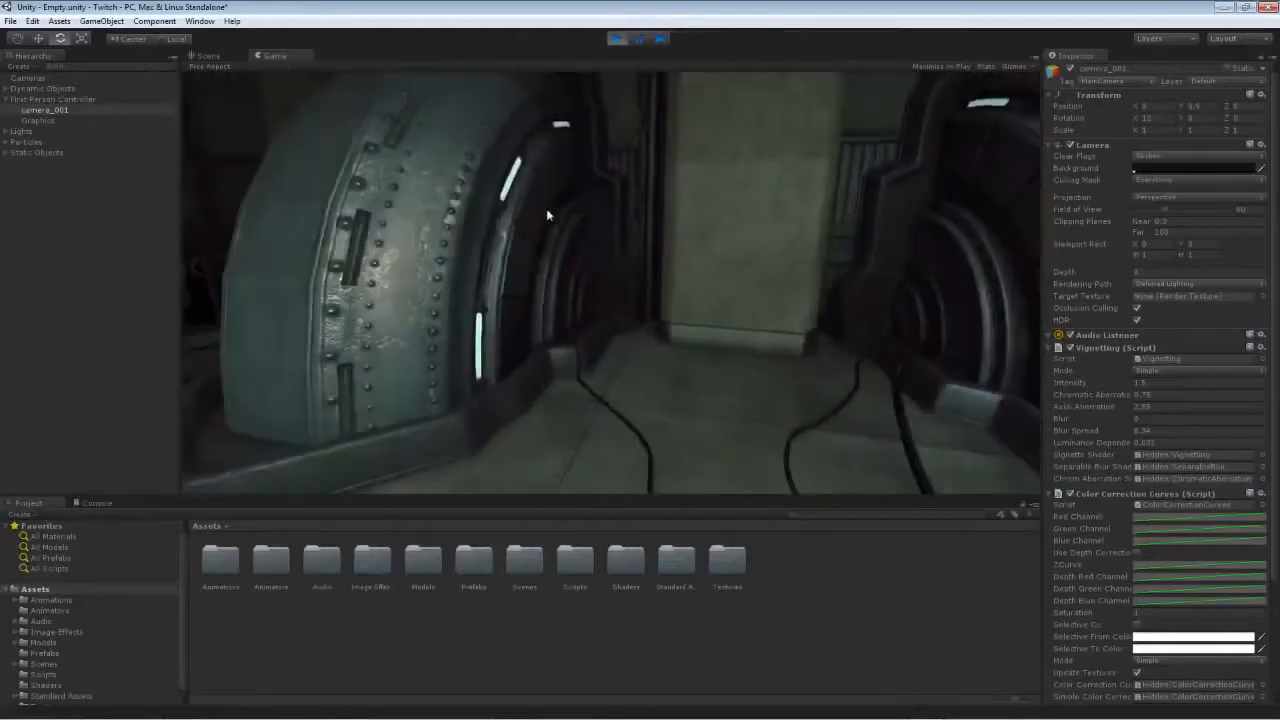
{"action": "key", "text": "w"}
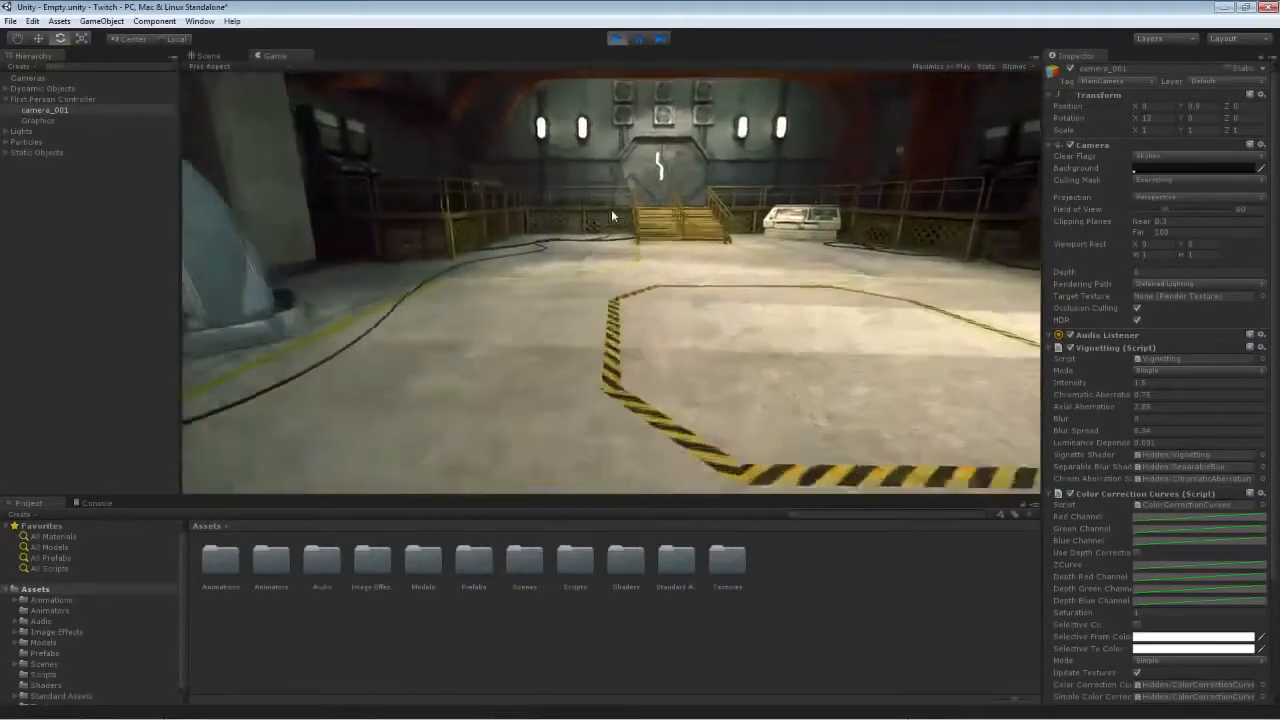
{"action": "key", "text": "w"}
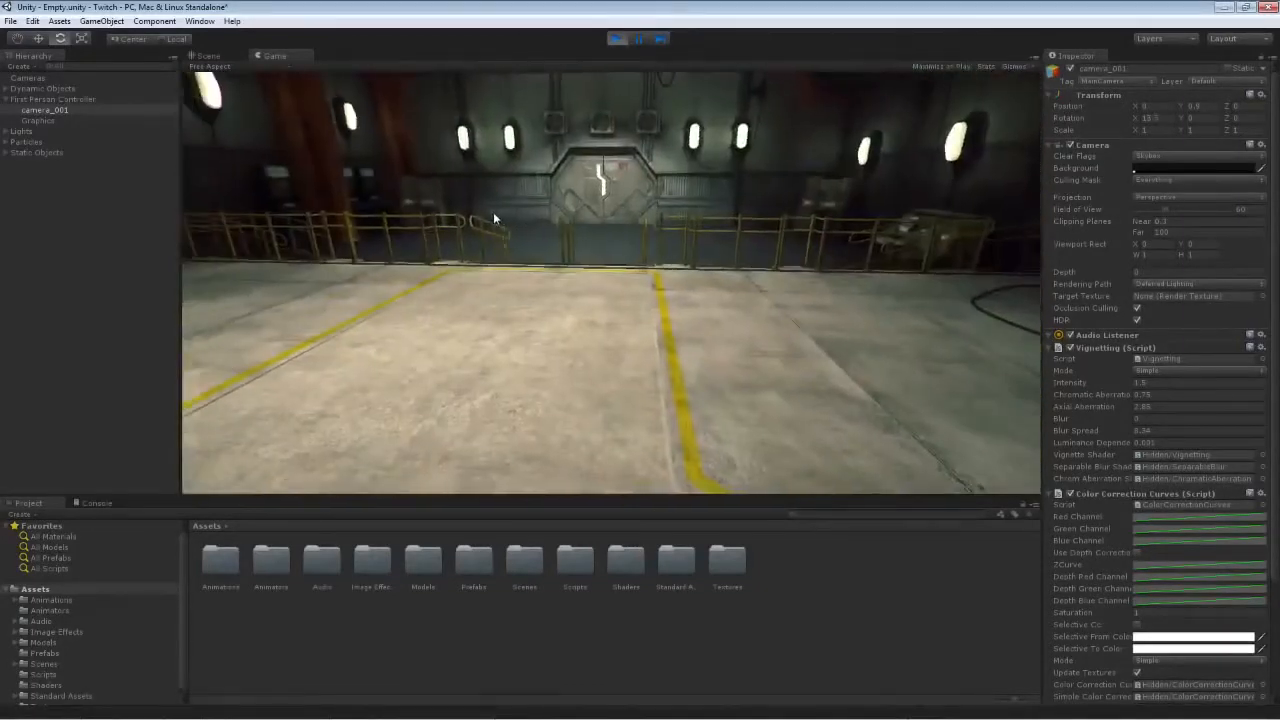
{"action": "key", "text": "ctrl+p"}
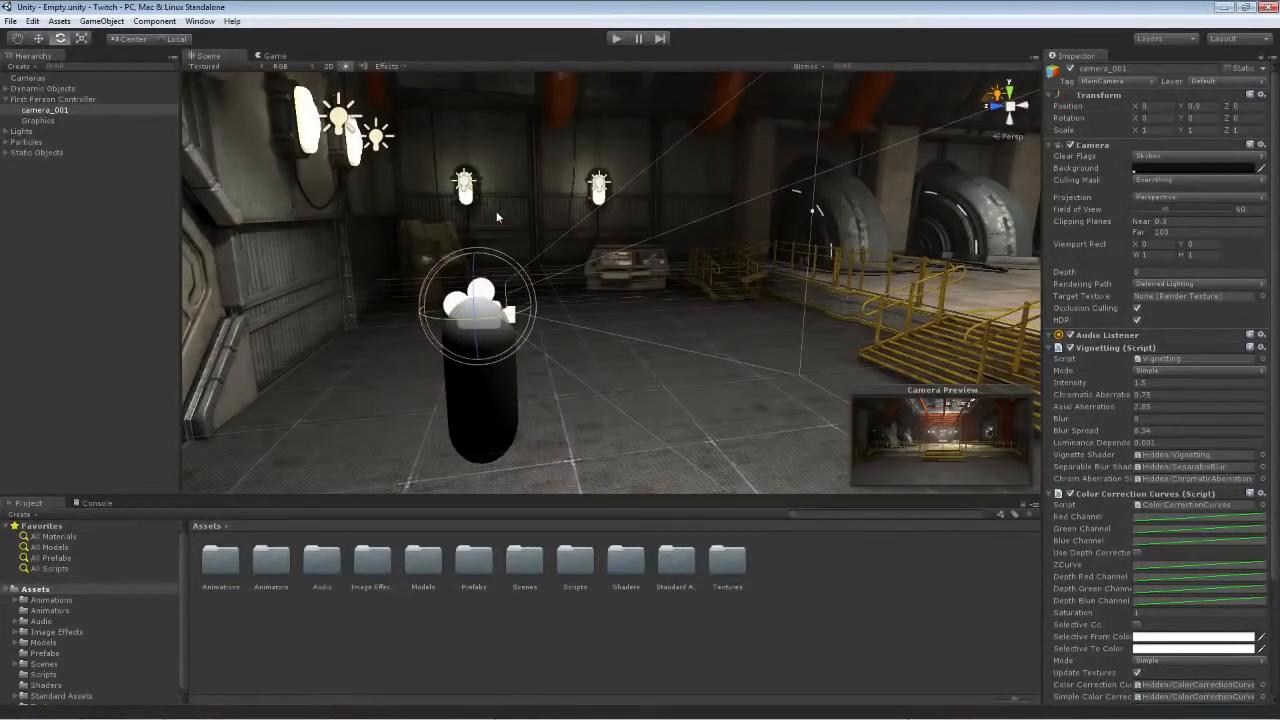
Step: Import Background.ogg from the Twitch Assets folder in Windows Explorer into the project's root Assets folder
{"action": "right_click_drag", "start_coordinate": [471, 128], "coordinate": [477, 146]}
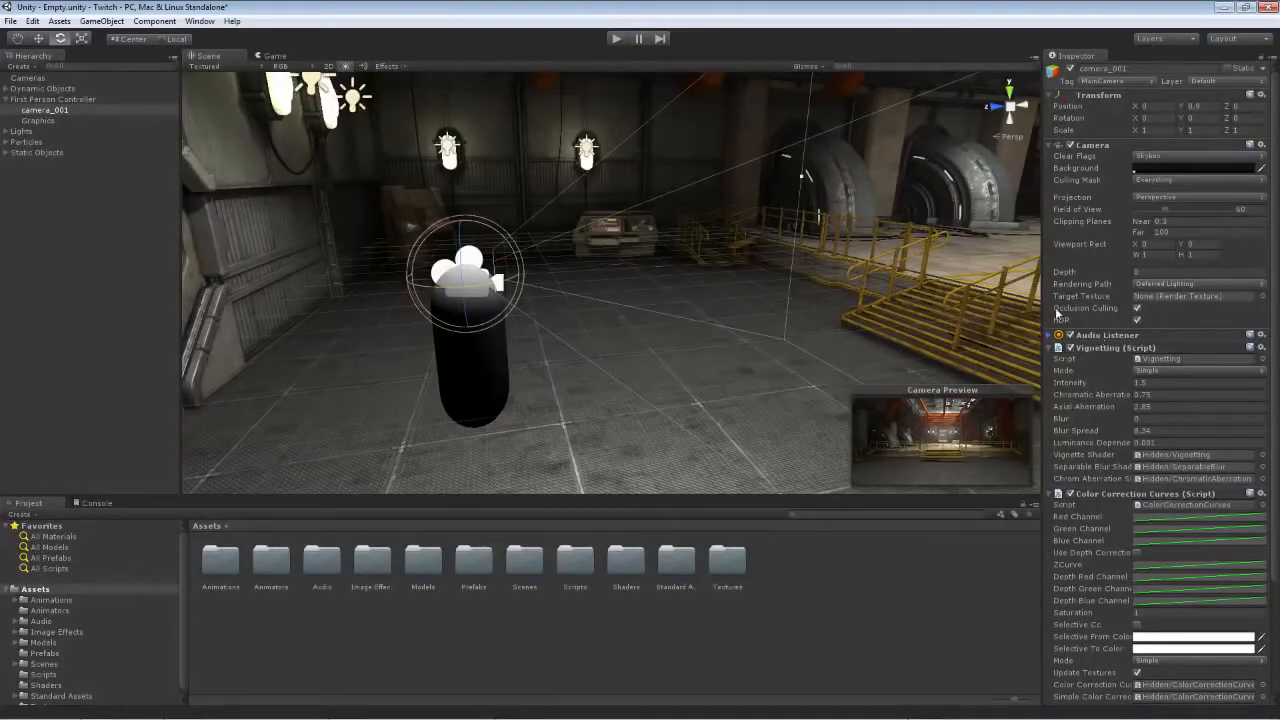
{"action": "left_click", "coordinate": [40, 621]}
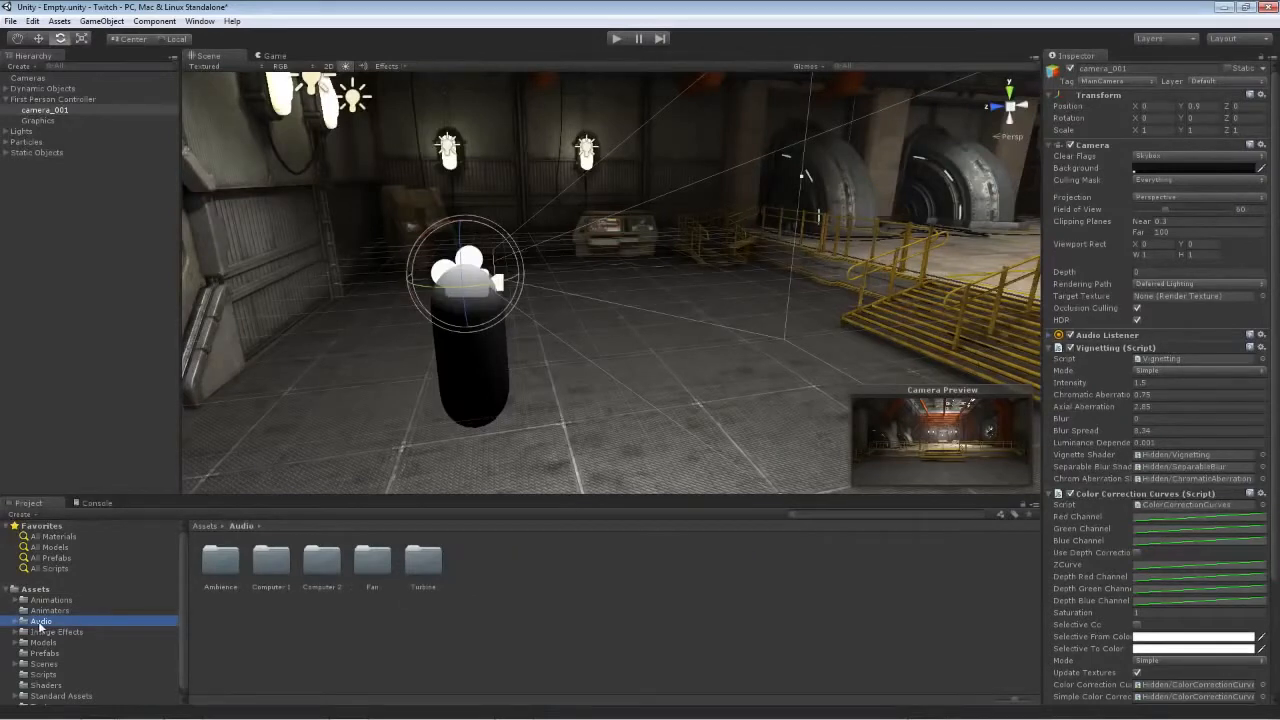
{"action": "left_click", "coordinate": [36, 589]}
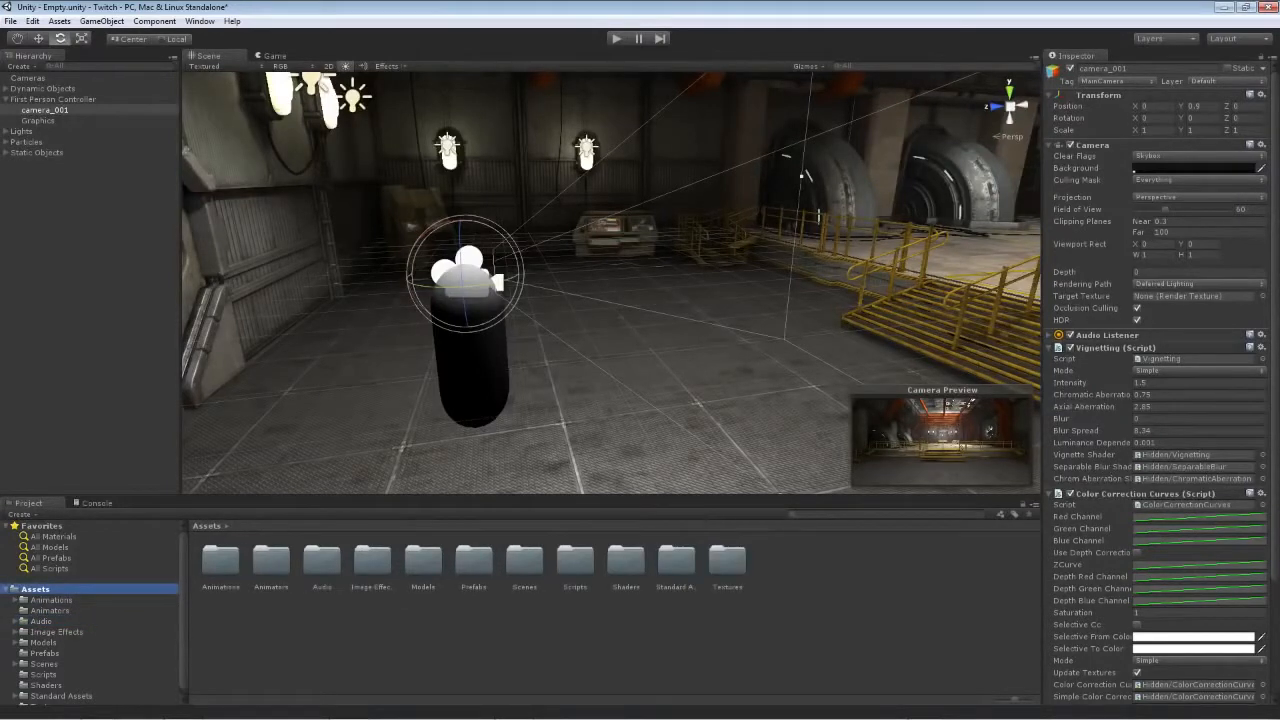
{"action": "key", "text": "alt+Tab"}
{"action": "left_click_drag", "start_coordinate": [900, 110], "coordinate": [813, 117]}
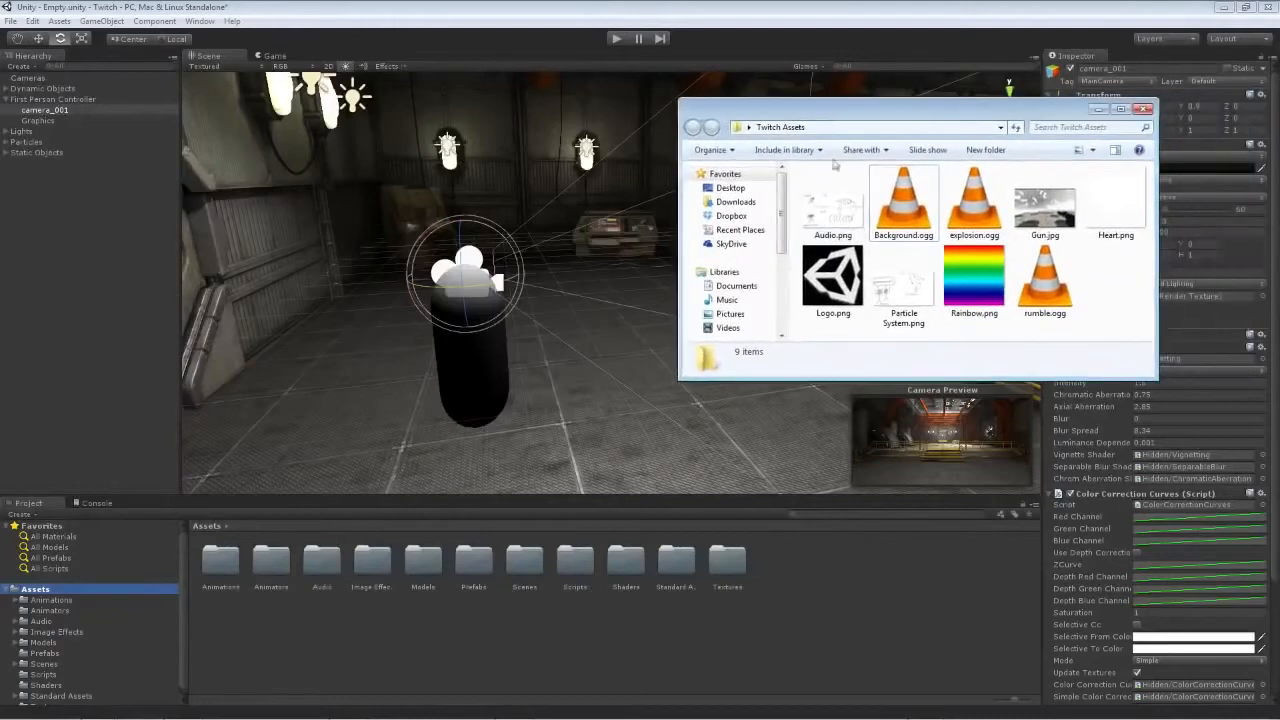
{"action": "left_click_drag", "start_coordinate": [900, 205], "coordinate": [852, 576]}
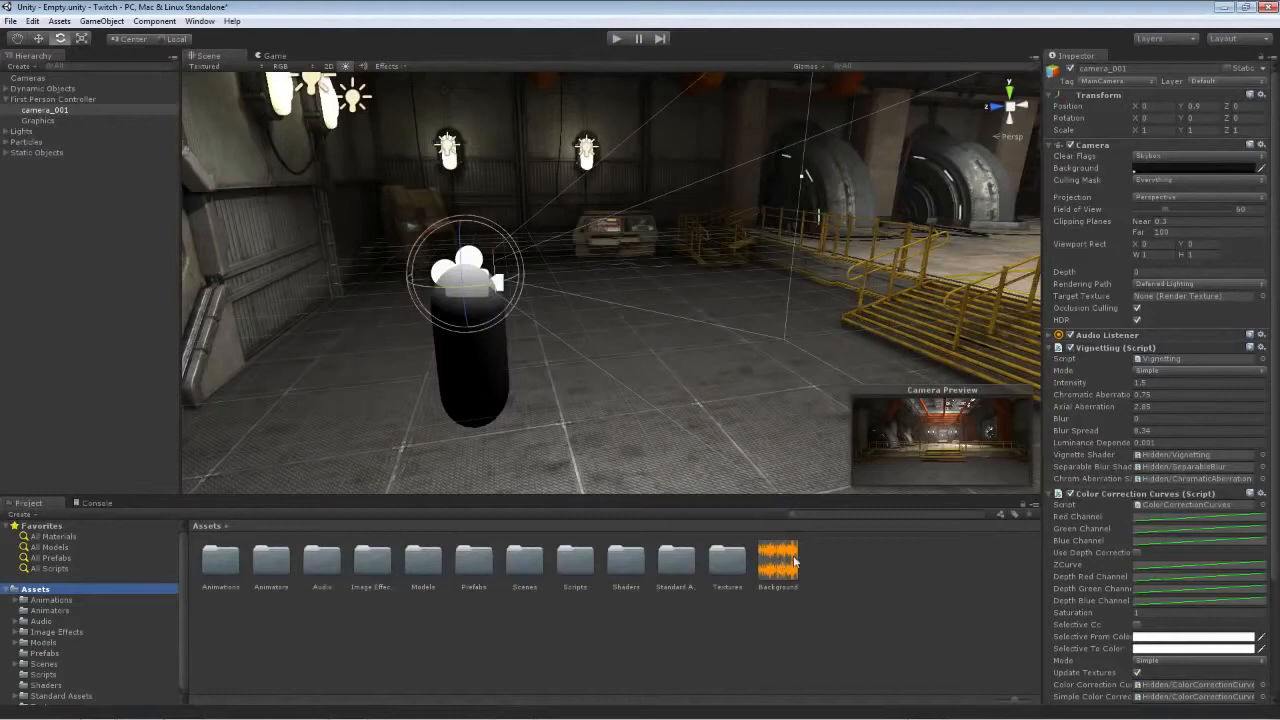
{"action": "left_click", "coordinate": [741, 626]}
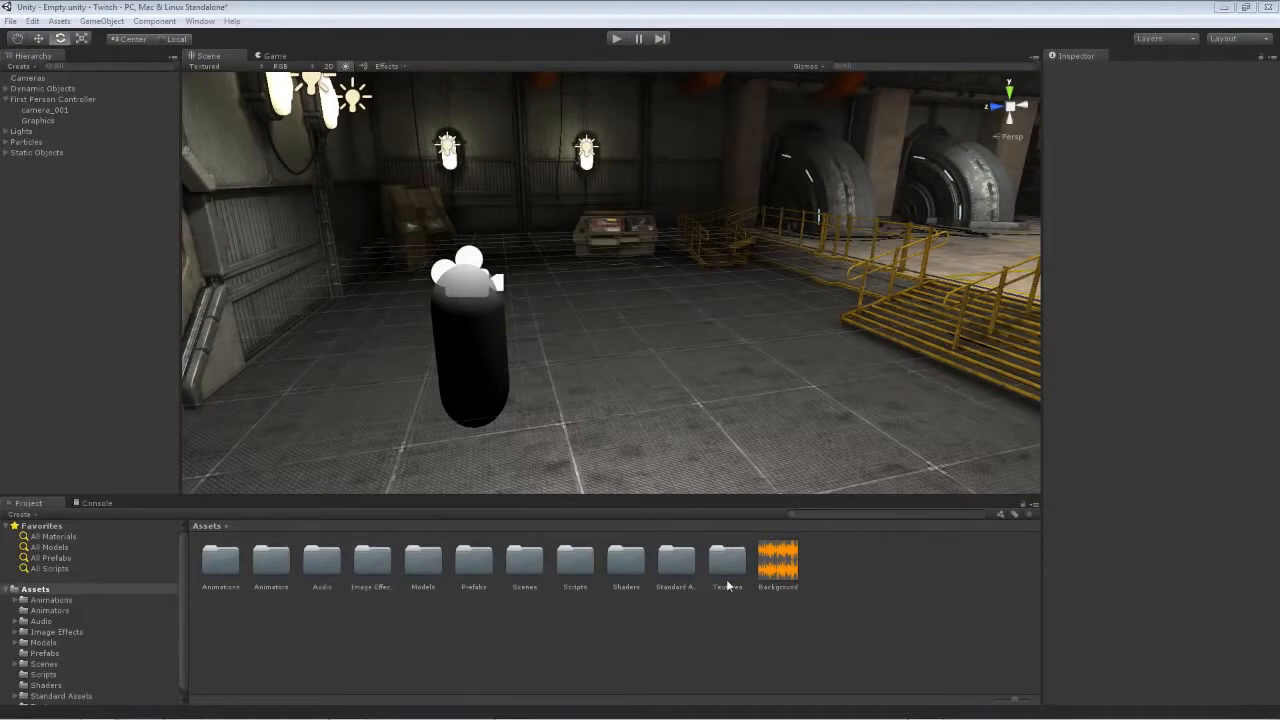
Step: Select the Background audio clip and examine its 3D Sound and load type import options
{"action": "left_click", "coordinate": [791, 569]}
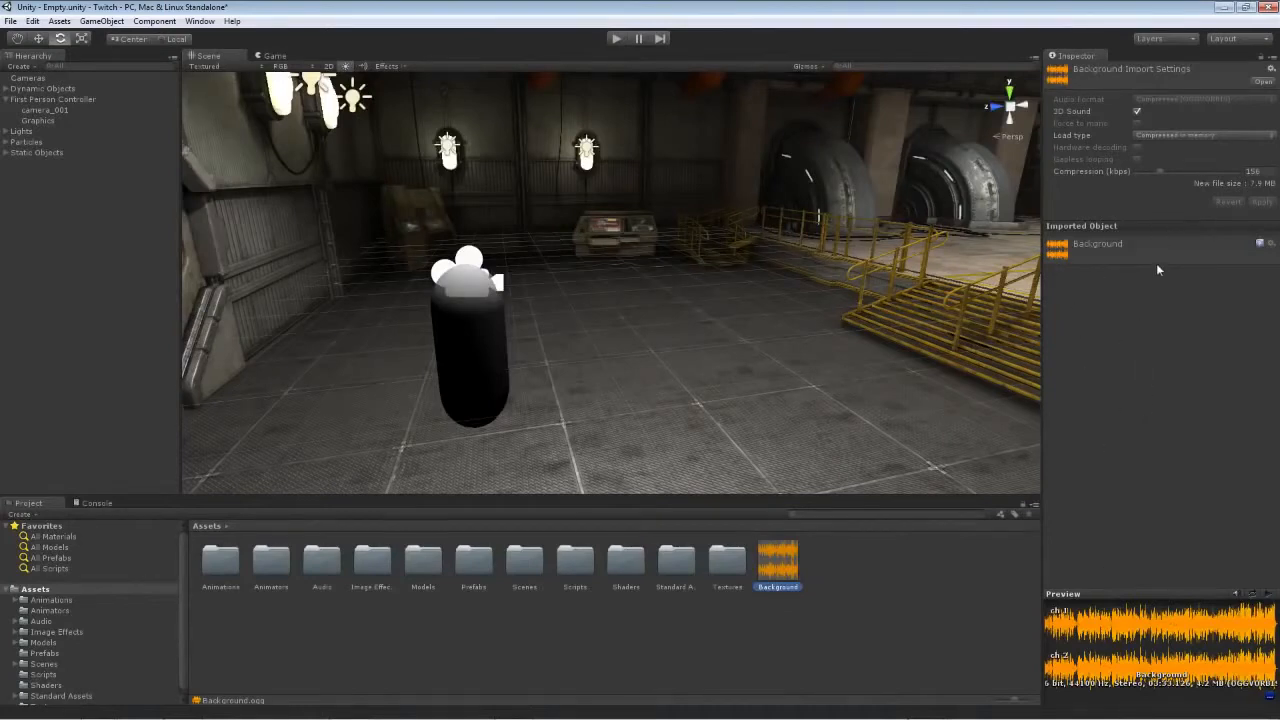
{"action": "left_click", "coordinate": [1138, 112]}
{"action": "left_click", "coordinate": [1137, 112]}
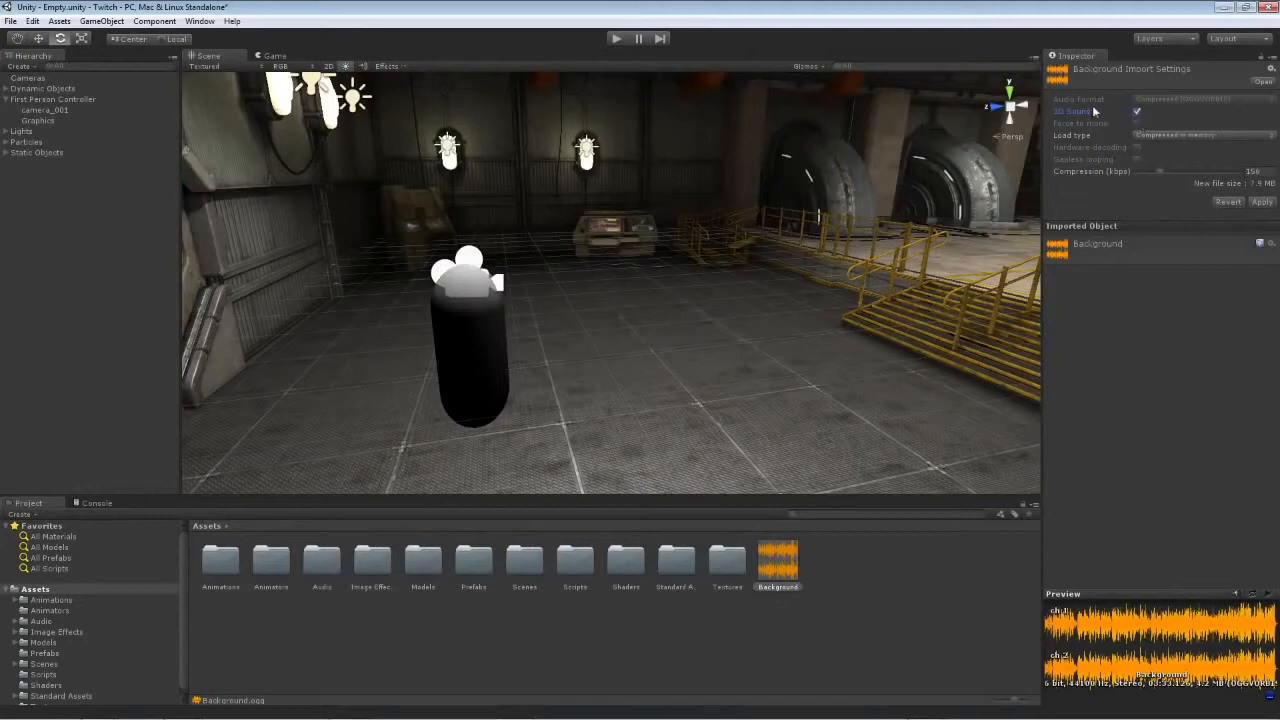
{"action": "left_click", "coordinate": [1183, 136]}
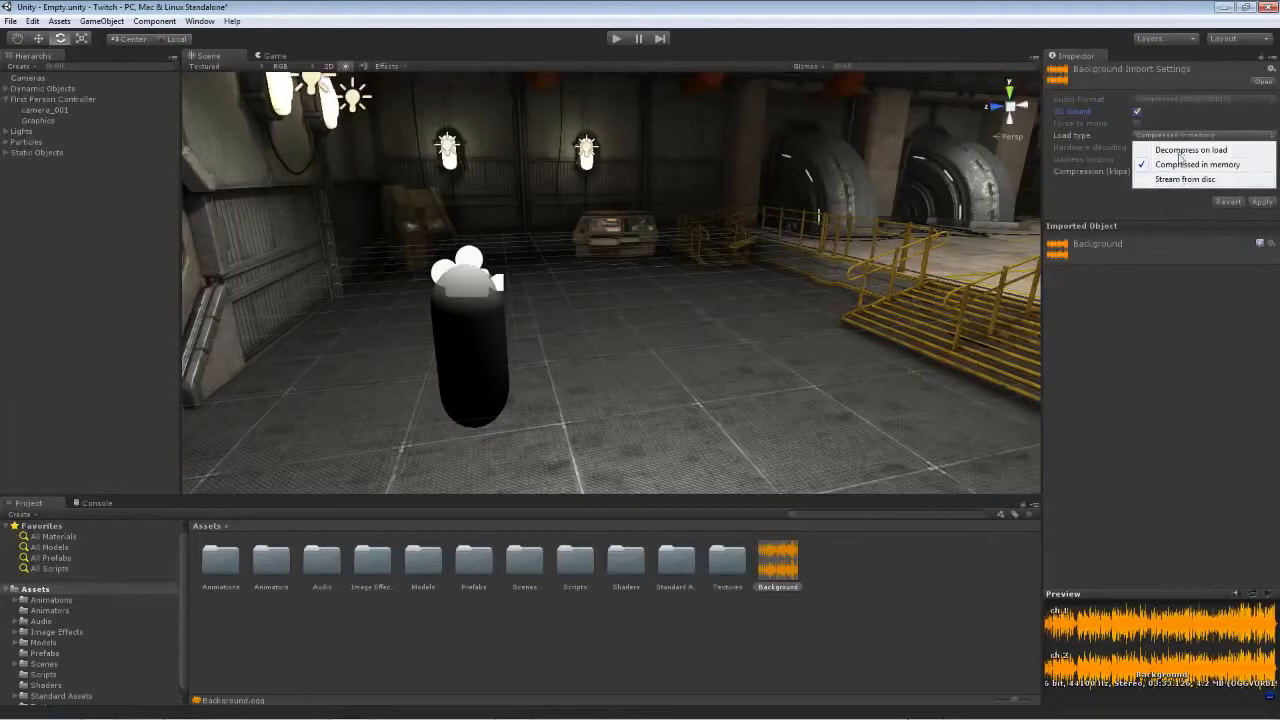
{"action": "left_click", "coordinate": [1181, 168]}
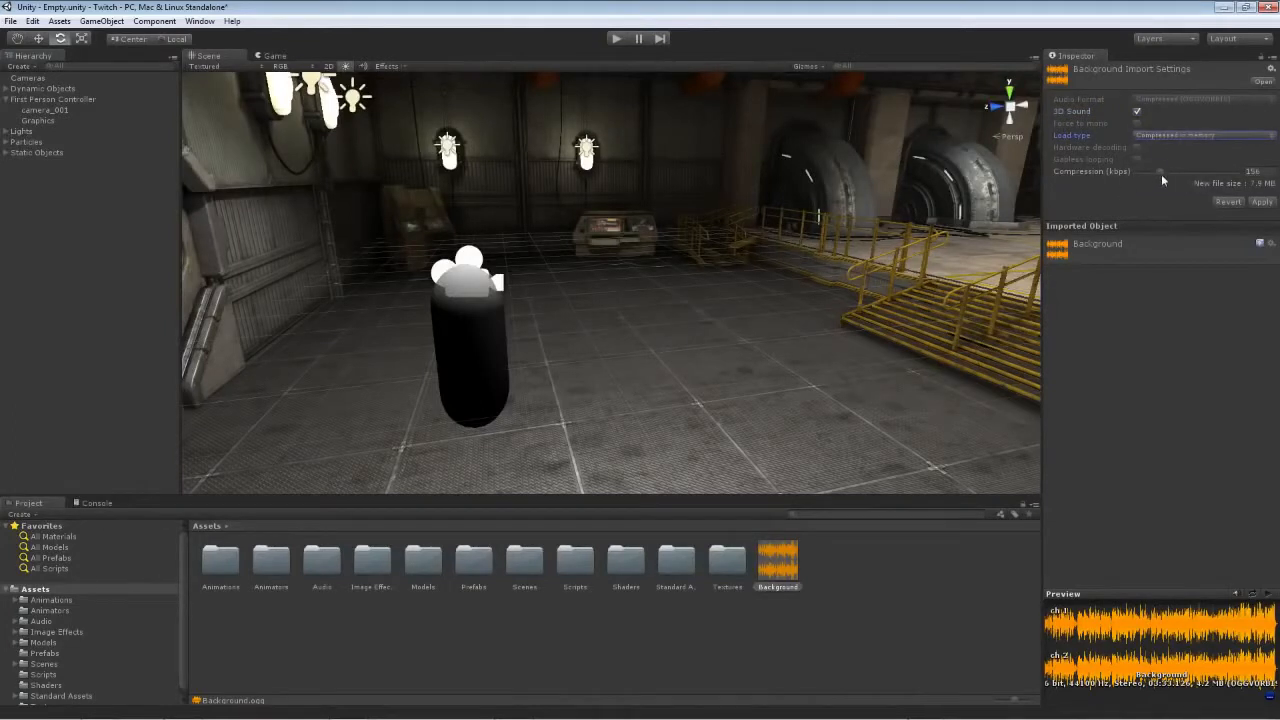
Step: Revert the Background clip's pending import changes, turn off 3D Sound, and apply the setting
{"action": "left_click", "coordinate": [1218, 204]}
{"action": "left_click", "coordinate": [1137, 112]}
{"action": "left_click", "coordinate": [1230, 203]}
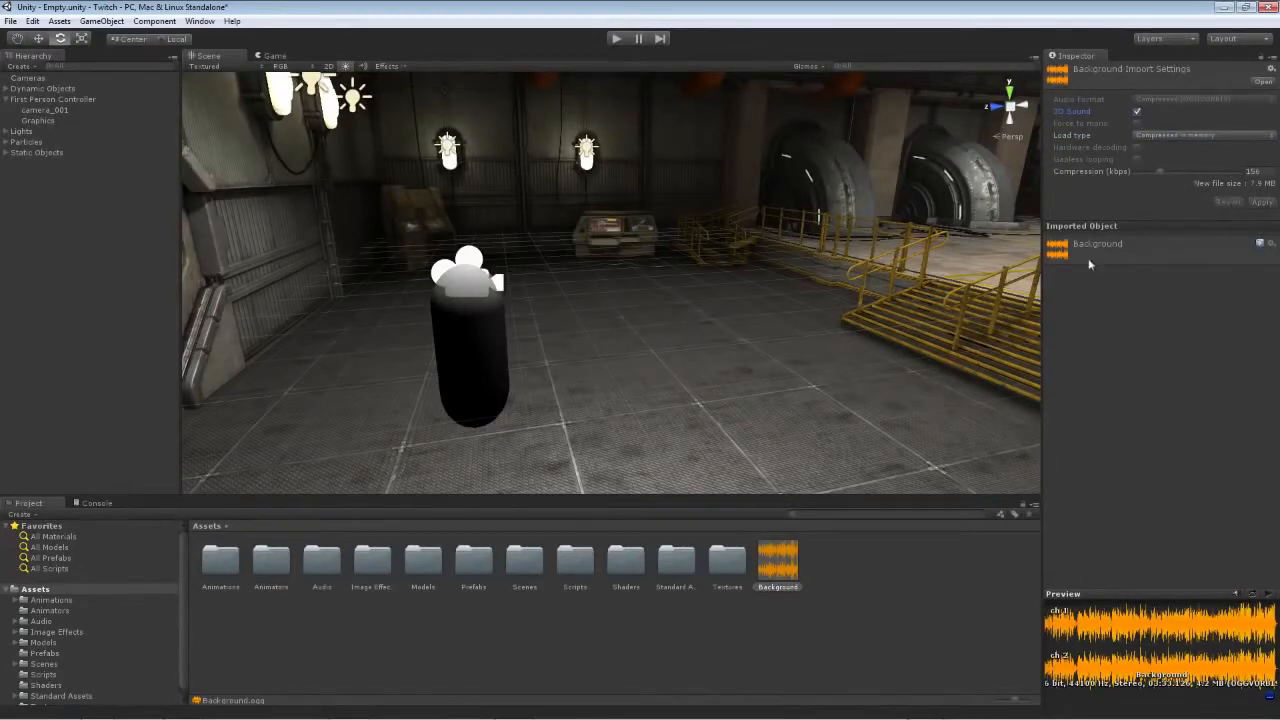
{"action": "left_click", "coordinate": [1137, 111]}
{"action": "left_click", "coordinate": [1261, 203]}
Step: Select the large wall fan prop_fan_large and add an Audio Source component to it
{"action": "right_click_drag", "start_coordinate": [646, 334], "coordinate": [748, 302]}
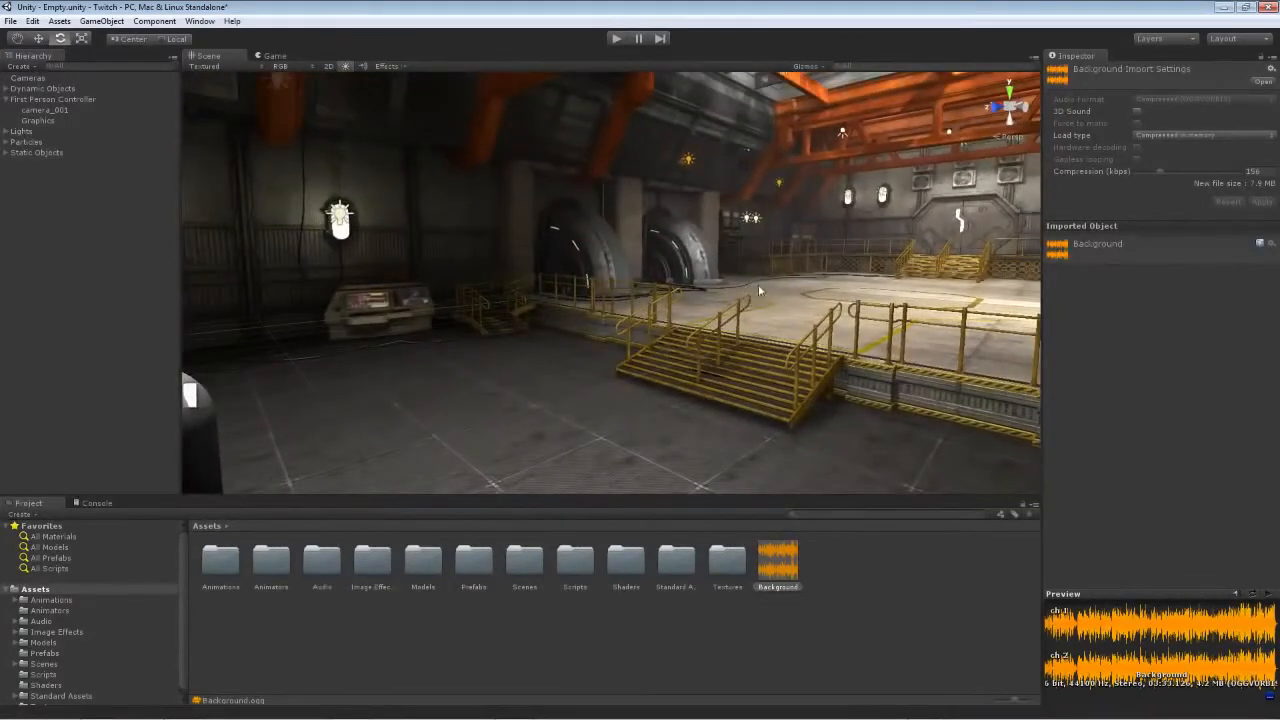
{"action": "right_click_drag", "start_coordinate": [560, 369], "coordinate": [806, 364]}
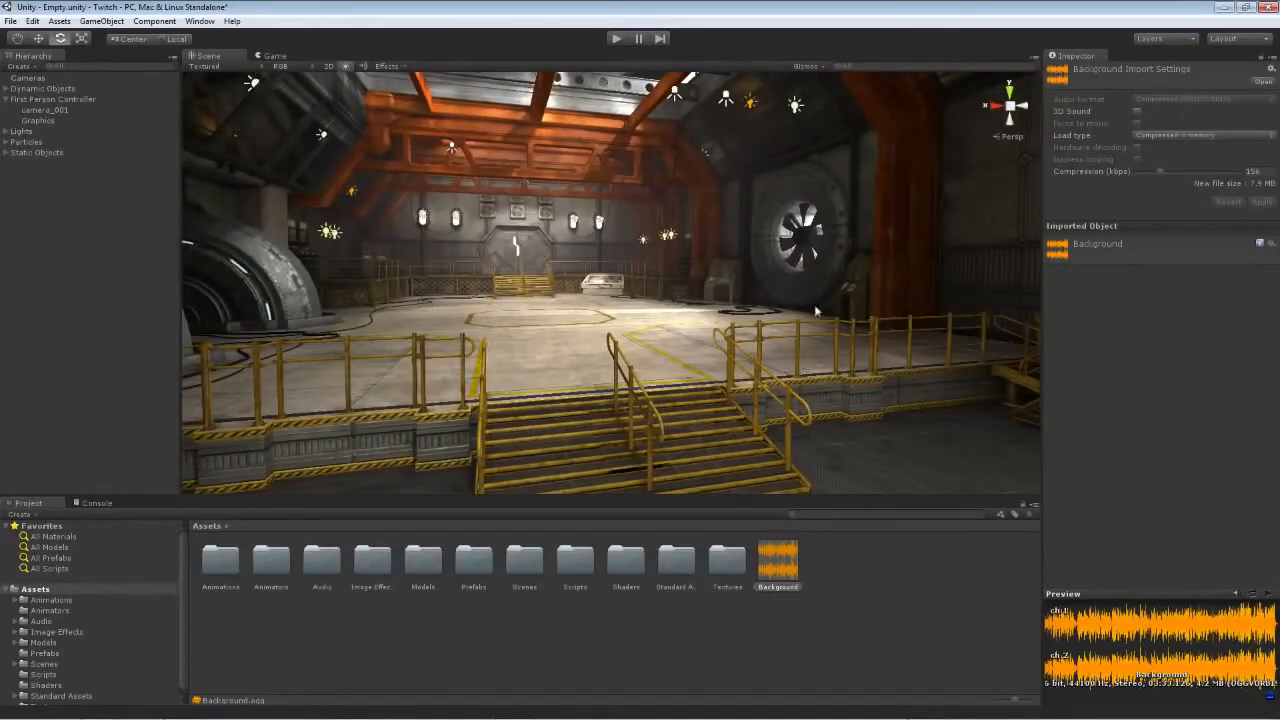
{"action": "left_click", "coordinate": [800, 237]}
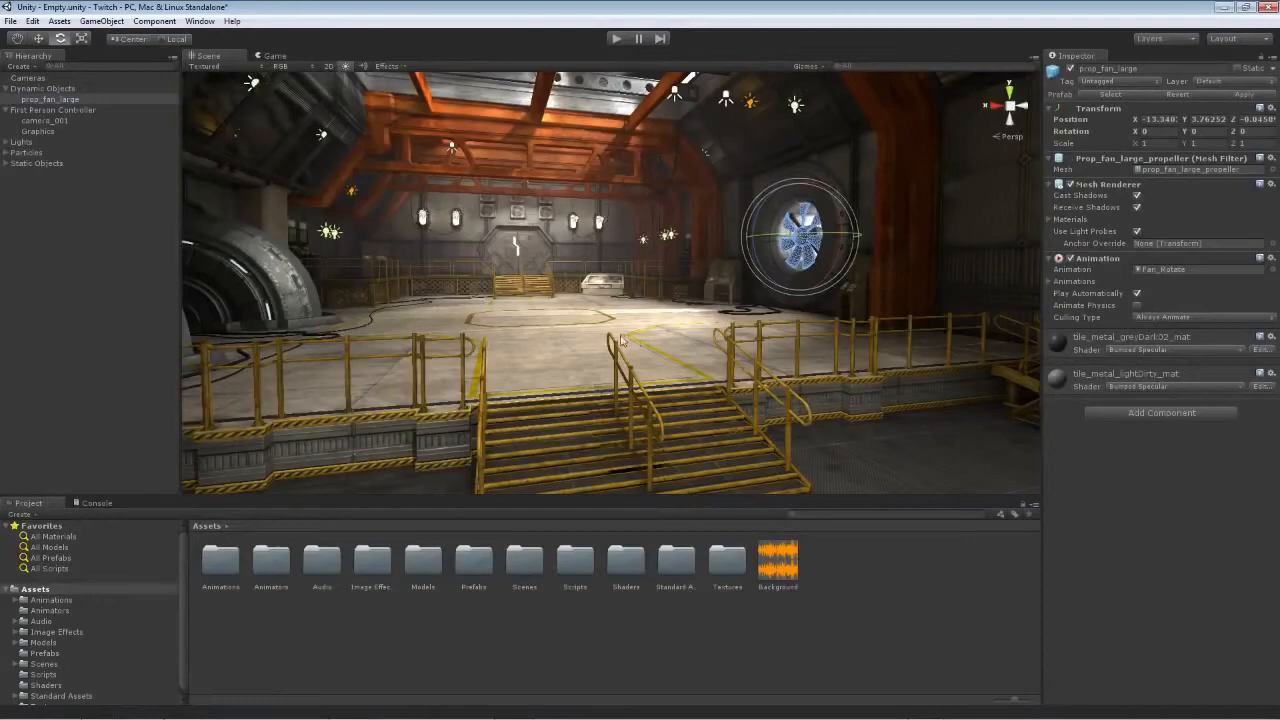
{"action": "key", "text": "w"}
{"action": "right_click_drag", "start_coordinate": [624, 340], "coordinate": [790, 335]}
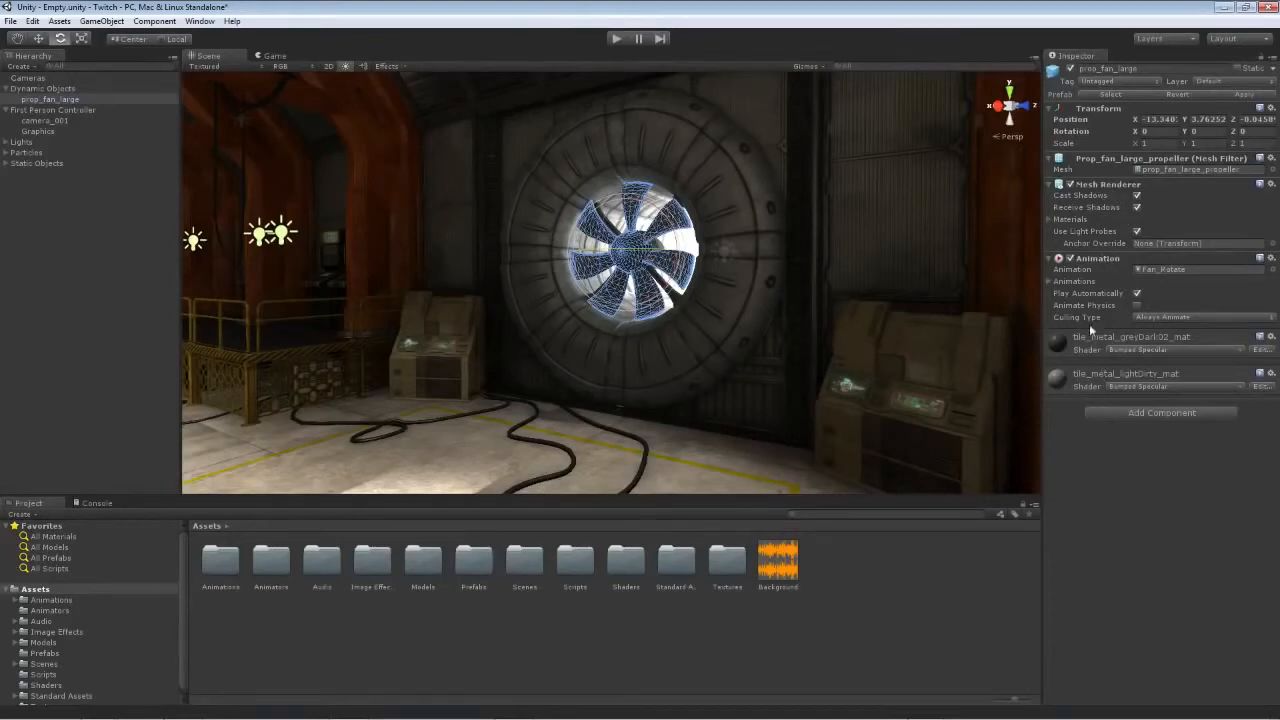
{"action": "left_click", "coordinate": [1135, 413]}
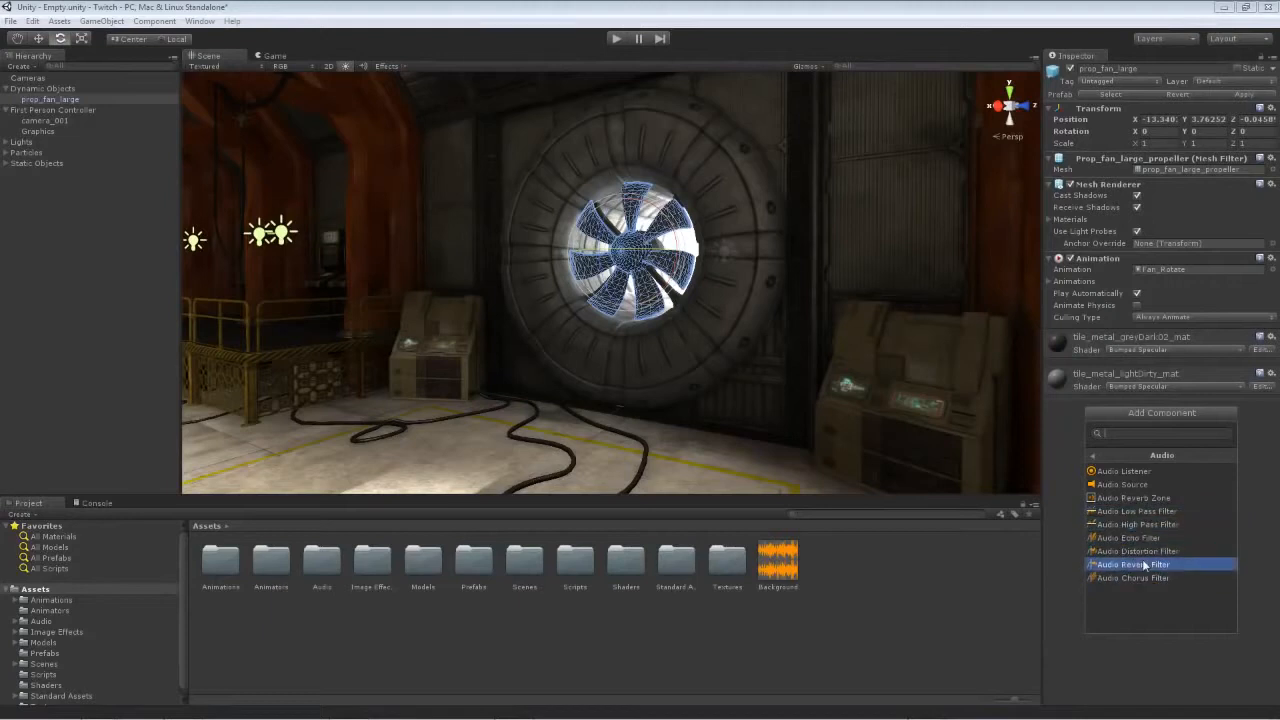
{"action": "left_click", "coordinate": [1140, 485]}
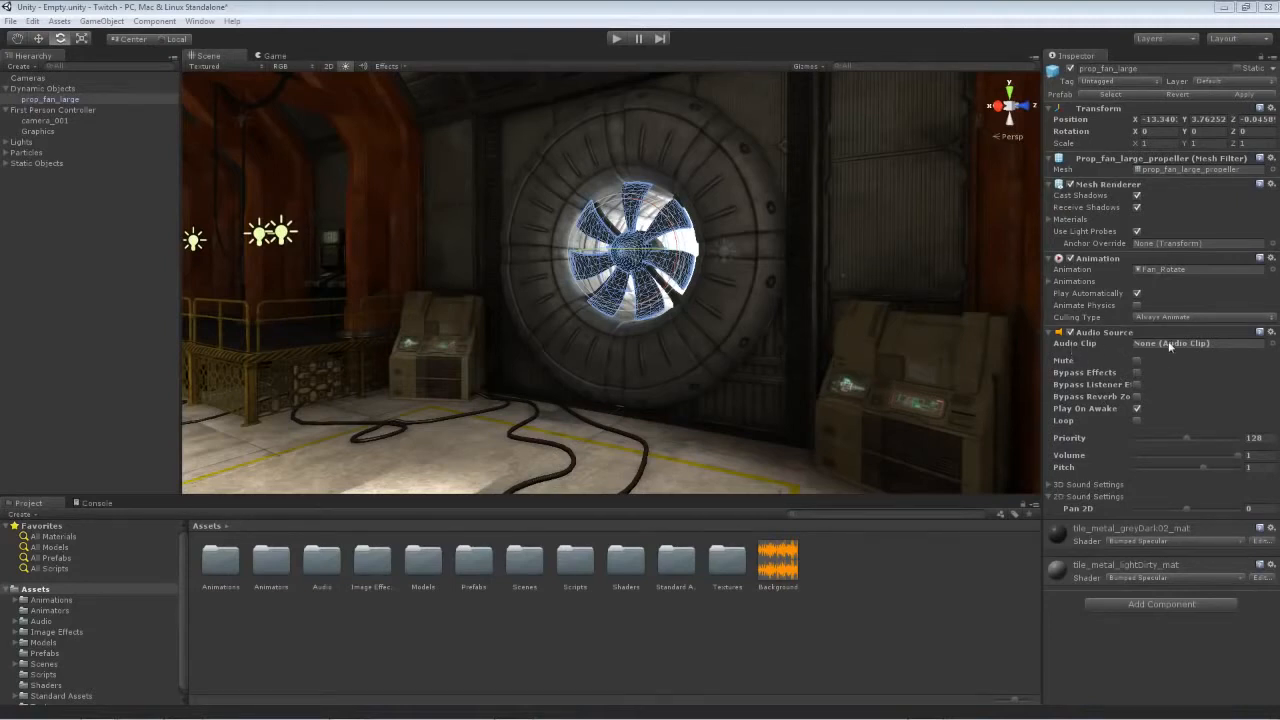
Step: Assign the Fan_v_1 sound from the Audio/Fan folder as the fan's audio clip
{"action": "left_click", "coordinate": [23, 621]}
{"action": "left_click", "coordinate": [46, 664]}
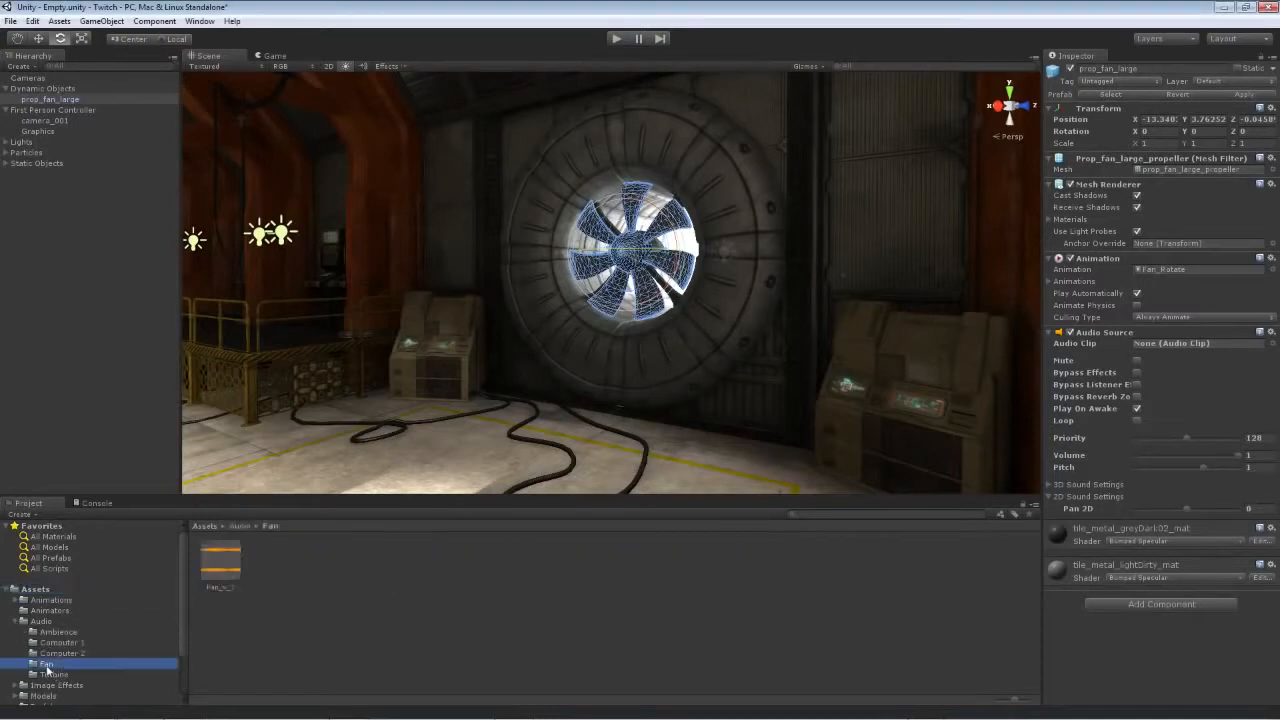
{"action": "left_click_drag", "start_coordinate": [224, 563], "coordinate": [1158, 346]}
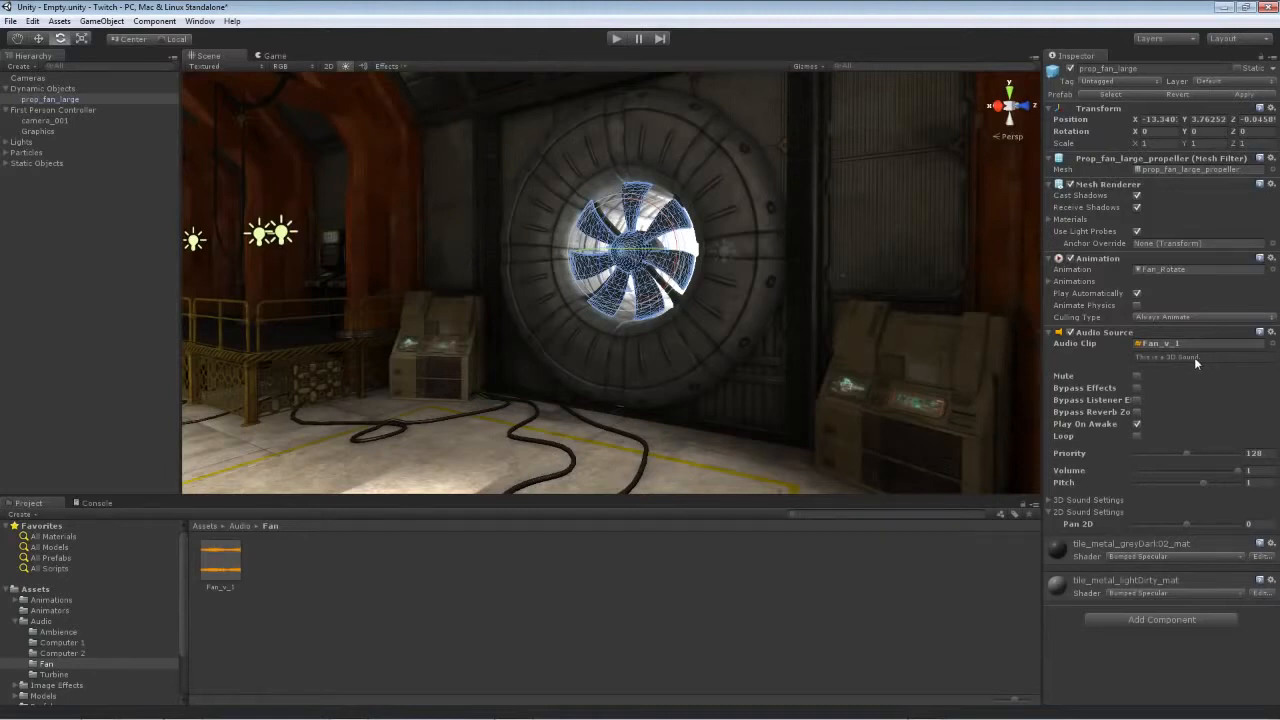
Step: Try the mute, bypass effects and bypass reverb zones options on the fan's Audio Source, switching each back off
{"action": "left_click", "coordinate": [1137, 376]}
{"action": "left_click", "coordinate": [1138, 375]}
{"action": "left_click", "coordinate": [1137, 377]}
{"action": "left_click", "coordinate": [1136, 388]}
{"action": "left_click", "coordinate": [1137, 388]}
{"action": "left_click", "coordinate": [1137, 400]}
{"action": "left_click", "coordinate": [1138, 388]}
{"action": "left_click", "coordinate": [1137, 388]}
{"action": "left_click", "coordinate": [1137, 412]}
{"action": "left_click", "coordinate": [1137, 412]}
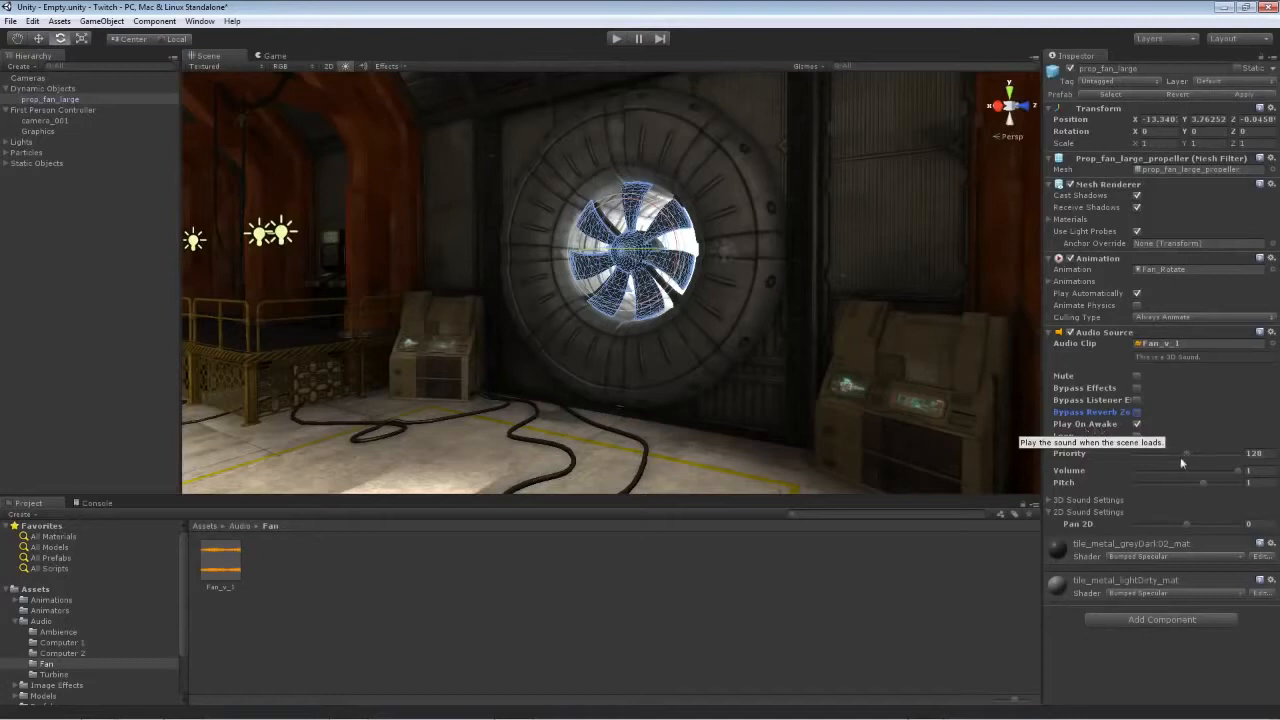
Step: Turn on looping for the fan's Audio Source and set its priority to 126
{"action": "left_click", "coordinate": [1136, 436]}
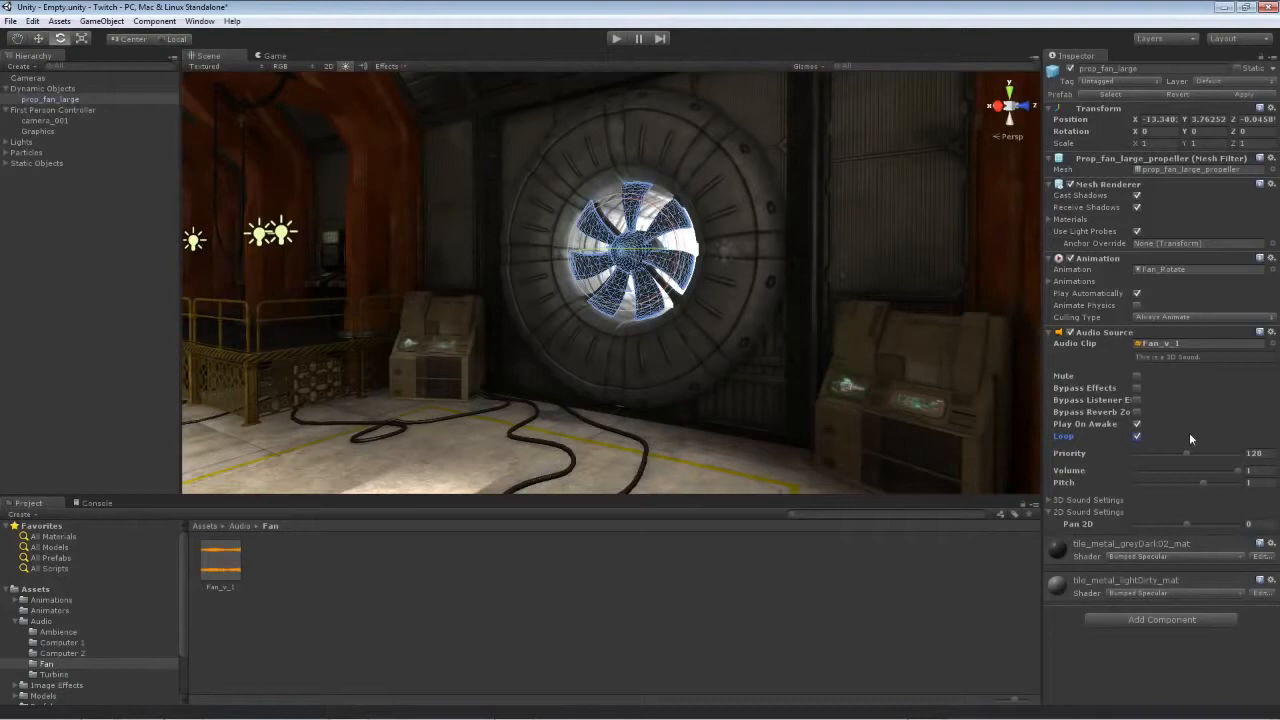
{"action": "left_click", "coordinate": [1189, 426]}
{"action": "left_click_drag", "start_coordinate": [1186, 453], "coordinate": [1130, 455]}
{"action": "left_click_drag", "start_coordinate": [1138, 456], "coordinate": [1254, 453]}
{"action": "left_click_drag", "start_coordinate": [1238, 457], "coordinate": [1111, 456]}
{"action": "left_click_drag", "start_coordinate": [1136, 456], "coordinate": [1184, 454]}
{"action": "left_click", "coordinate": [1249, 470]}
Step: Collapse the 2D sound settings of the fan's Audio Source and expand its 3D sound settings down to the rolloff graph
{"action": "left_click", "coordinate": [1051, 500]}
{"action": "scroll", "coordinate": [1056, 507], "scroll_direction": "down", "scroll_amount": 1}
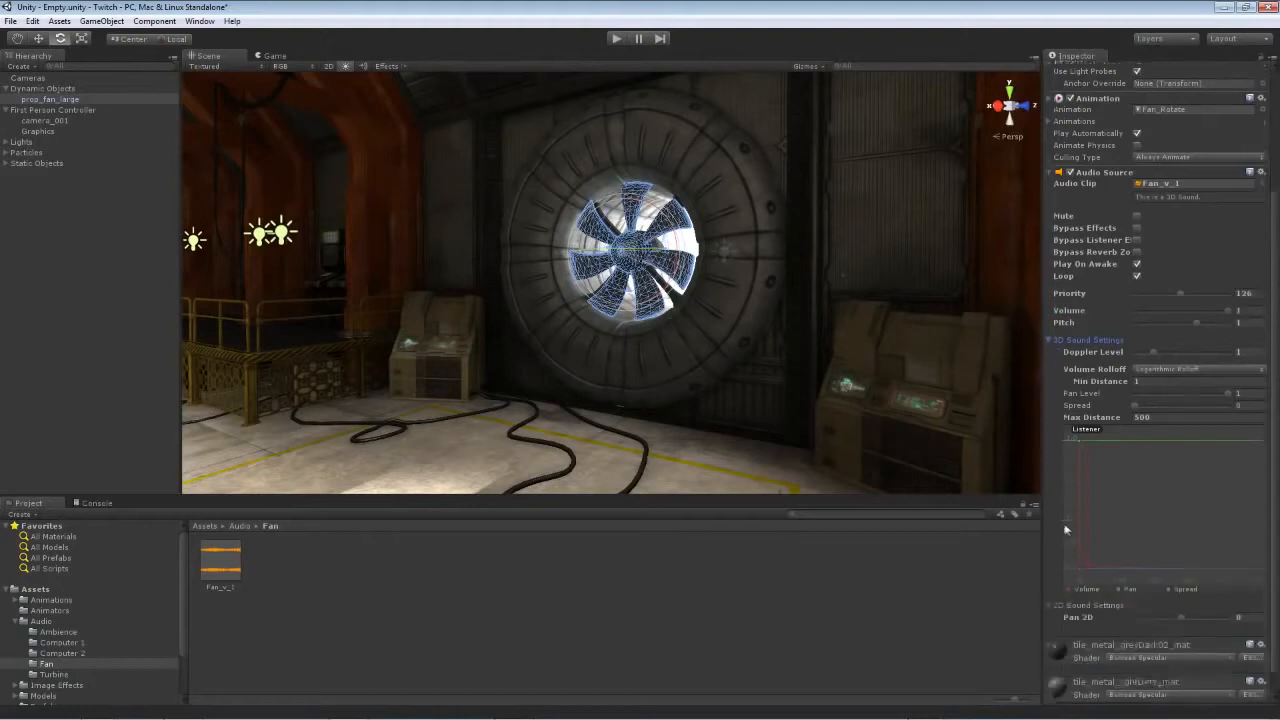
{"action": "left_click", "coordinate": [1050, 459]}
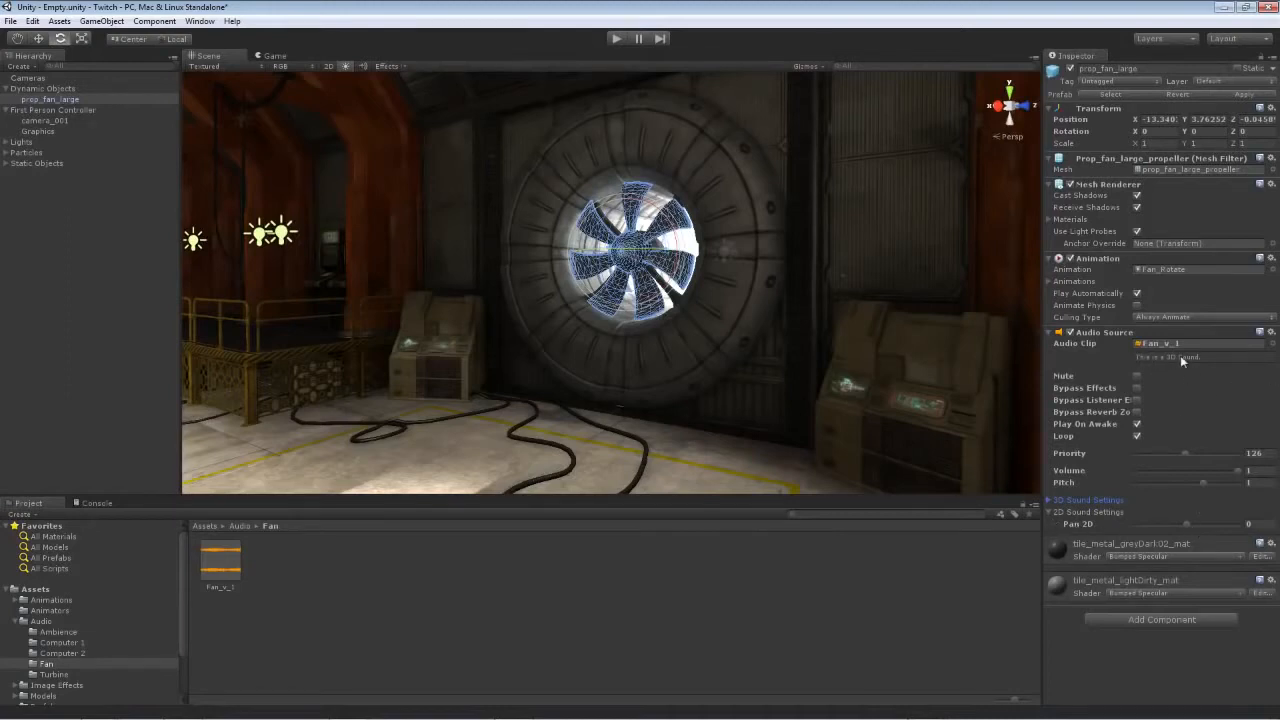
{"action": "left_click", "coordinate": [1049, 512]}
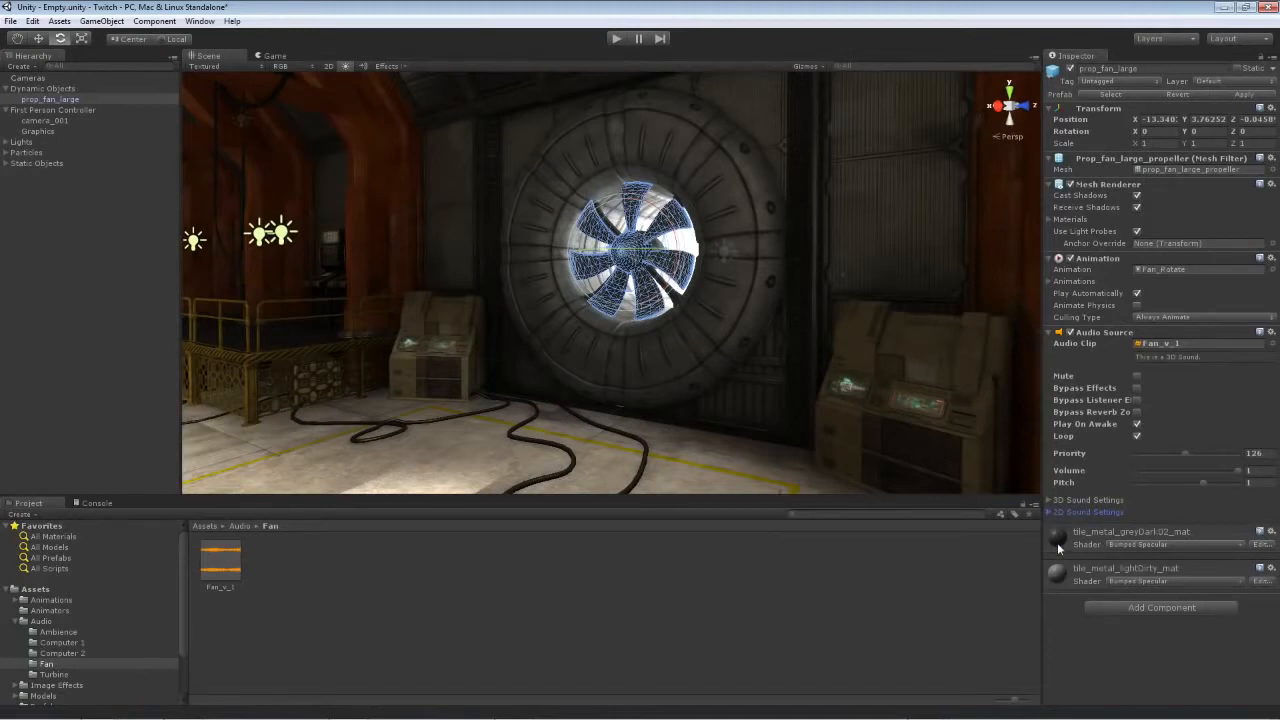
{"action": "left_click", "coordinate": [1051, 500]}
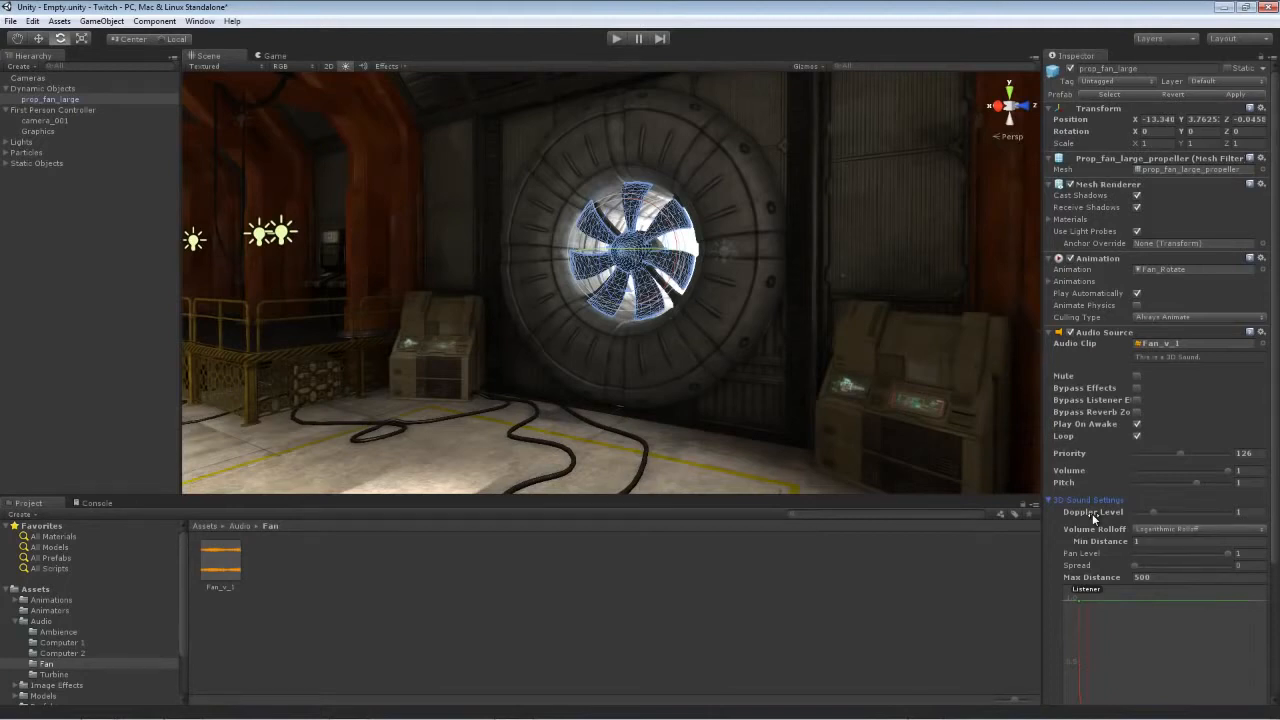
{"action": "scroll", "coordinate": [1140, 366], "scroll_direction": "down", "scroll_amount": 4}
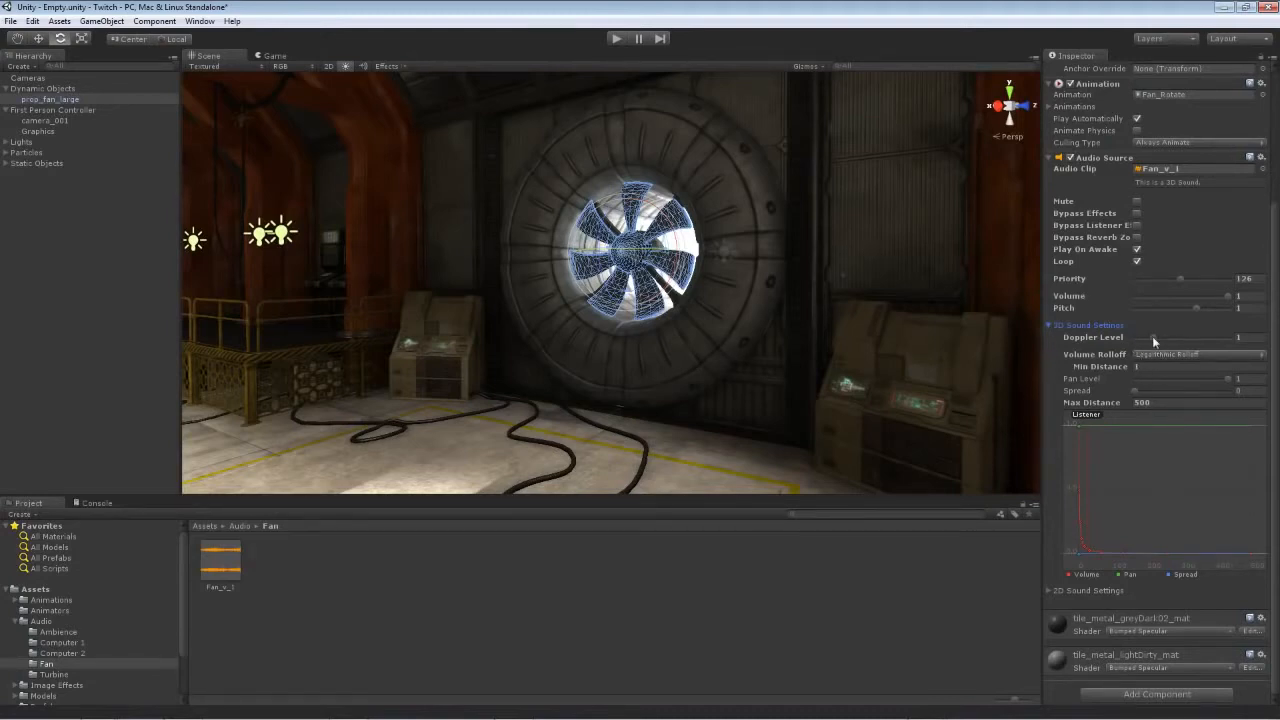
Step: Try changing the fan's Doppler level and raising its minimum distance to 21.47, returning the minimum distance to 1
{"action": "left_click_drag", "start_coordinate": [1152, 340], "coordinate": [1162, 342]}
{"action": "type", "text": "0"}
{"action": "mouse_move", "coordinate": [1115, 374]}
{"action": "left_click_drag", "start_coordinate": [1109, 367], "coordinate": [179, 374]}
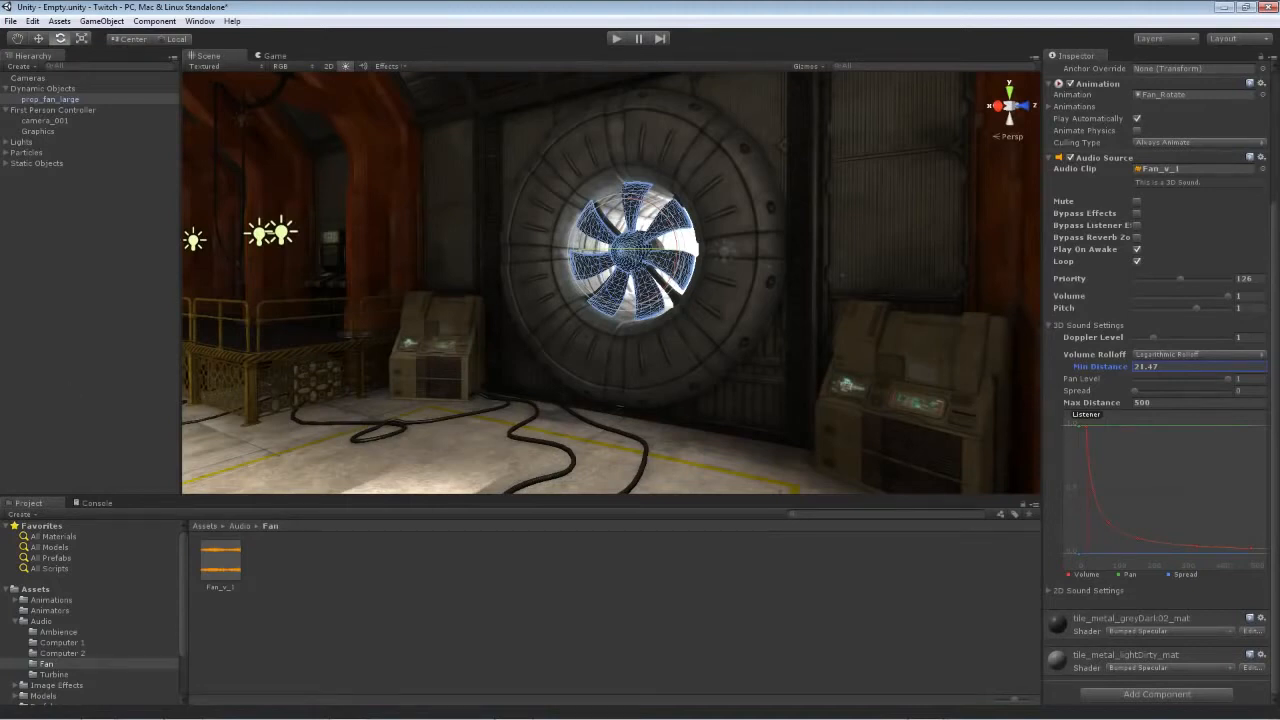
{"action": "type", "text": "1"}
Step: Try smaller maximum distances for the fan's sound, down to 5, and examine the range sphere around the fan
{"action": "left_click", "coordinate": [1165, 402]}
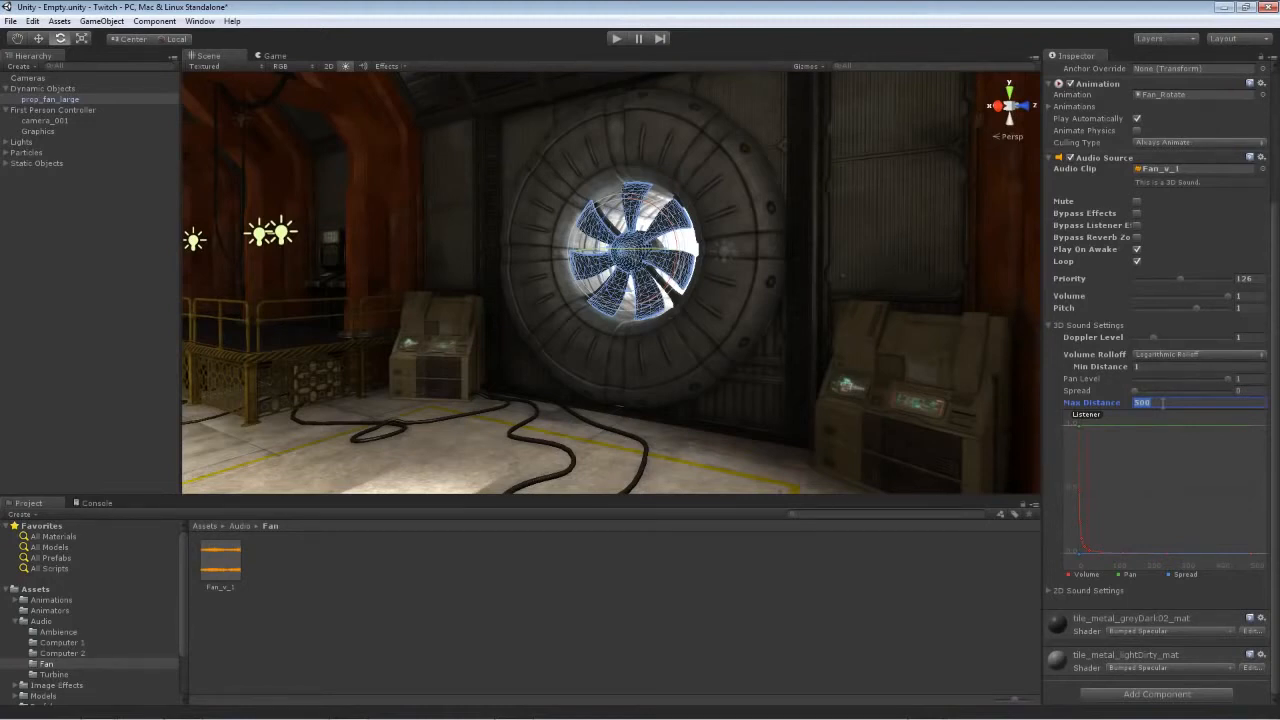
{"action": "type", "text": "800"}
{"action": "type", "text": "50"}
{"action": "type", "text": "5"}
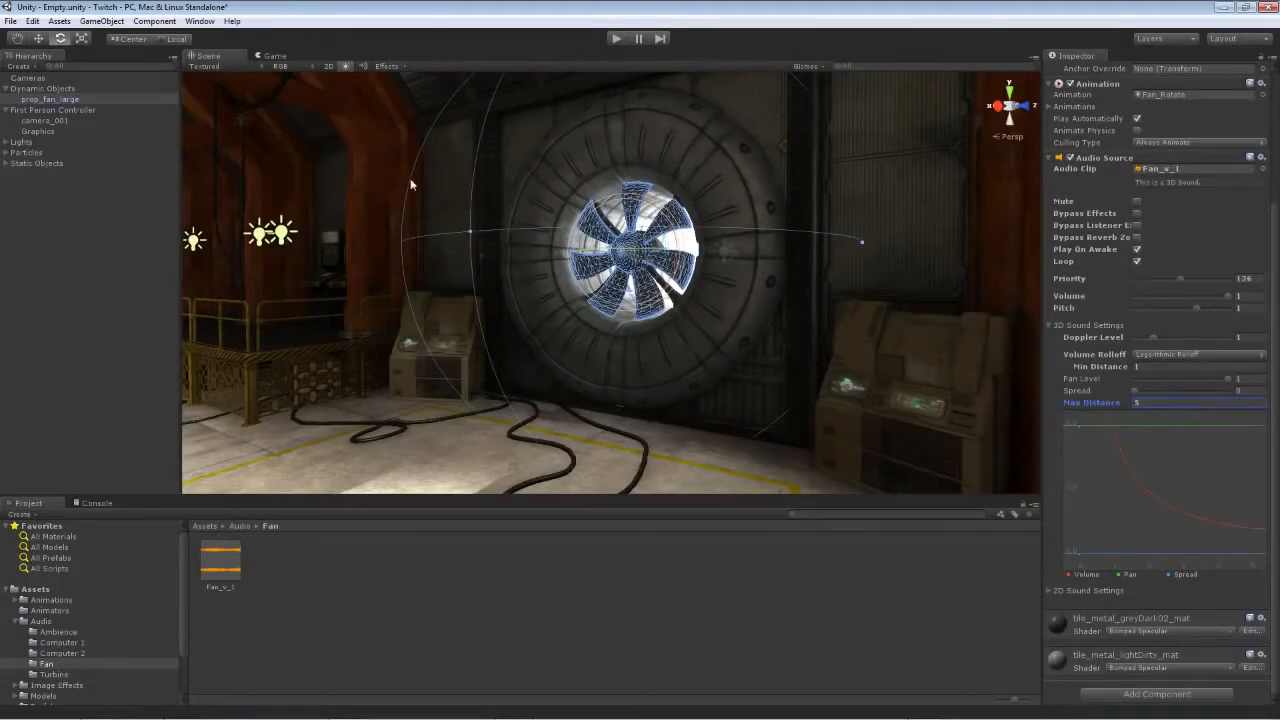
{"action": "right_click_drag", "start_coordinate": [411, 180], "coordinate": [361, 154]}
{"action": "key", "text": "s"}
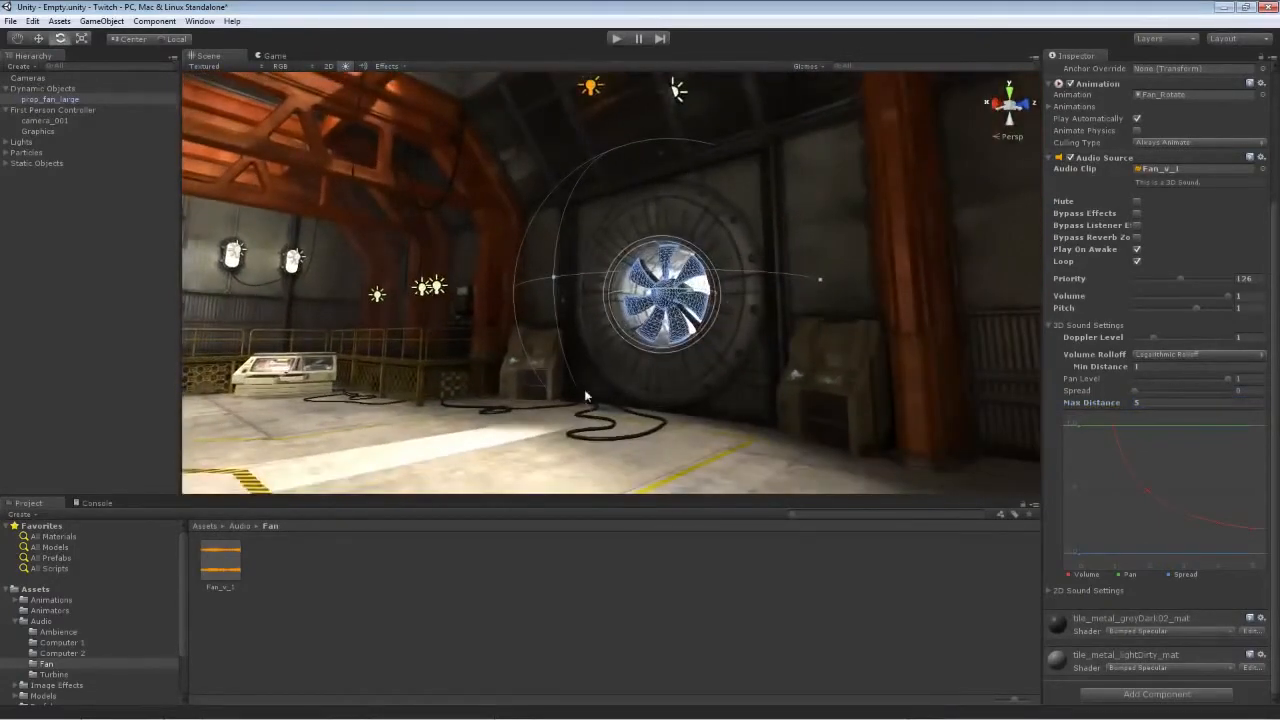
{"action": "right_click_drag", "start_coordinate": [590, 432], "coordinate": [499, 467]}
{"action": "key", "text": "w"}
{"action": "key", "text": "f"}
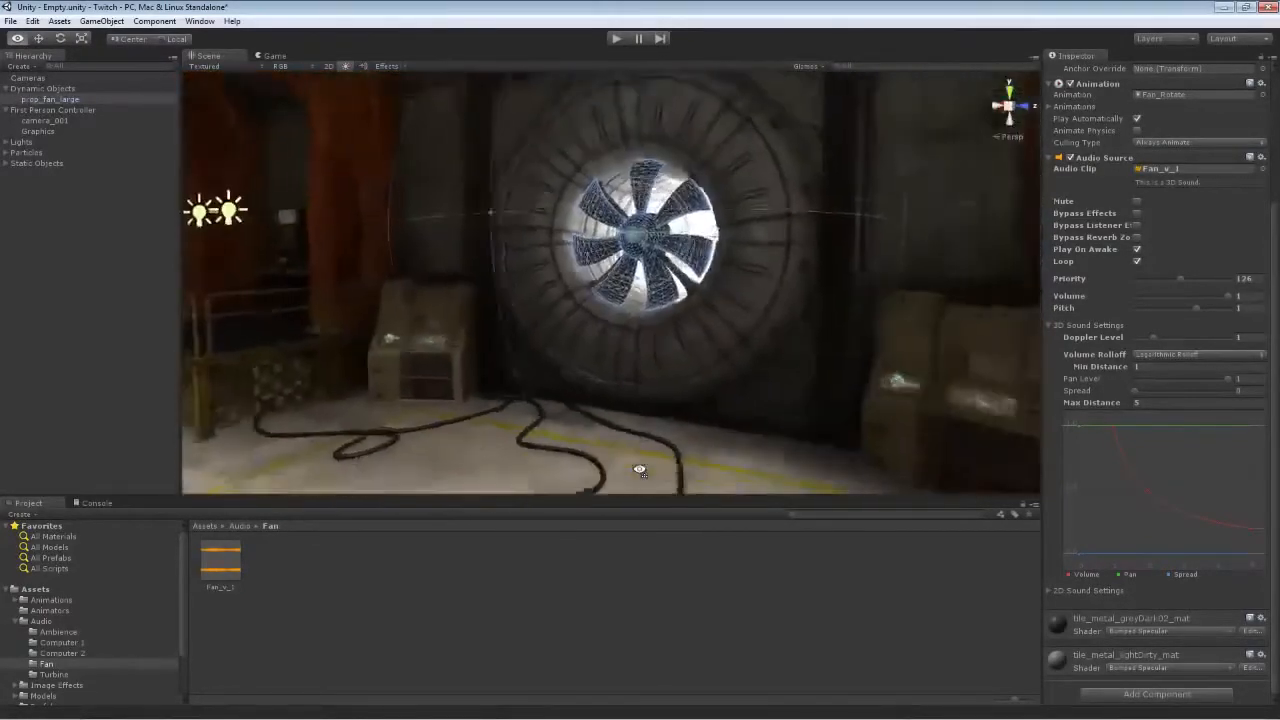
Step: Set the fan's maximum sound distance to 20 and check how far its range sphere reaches across the room
{"action": "left_click", "coordinate": [1149, 401]}
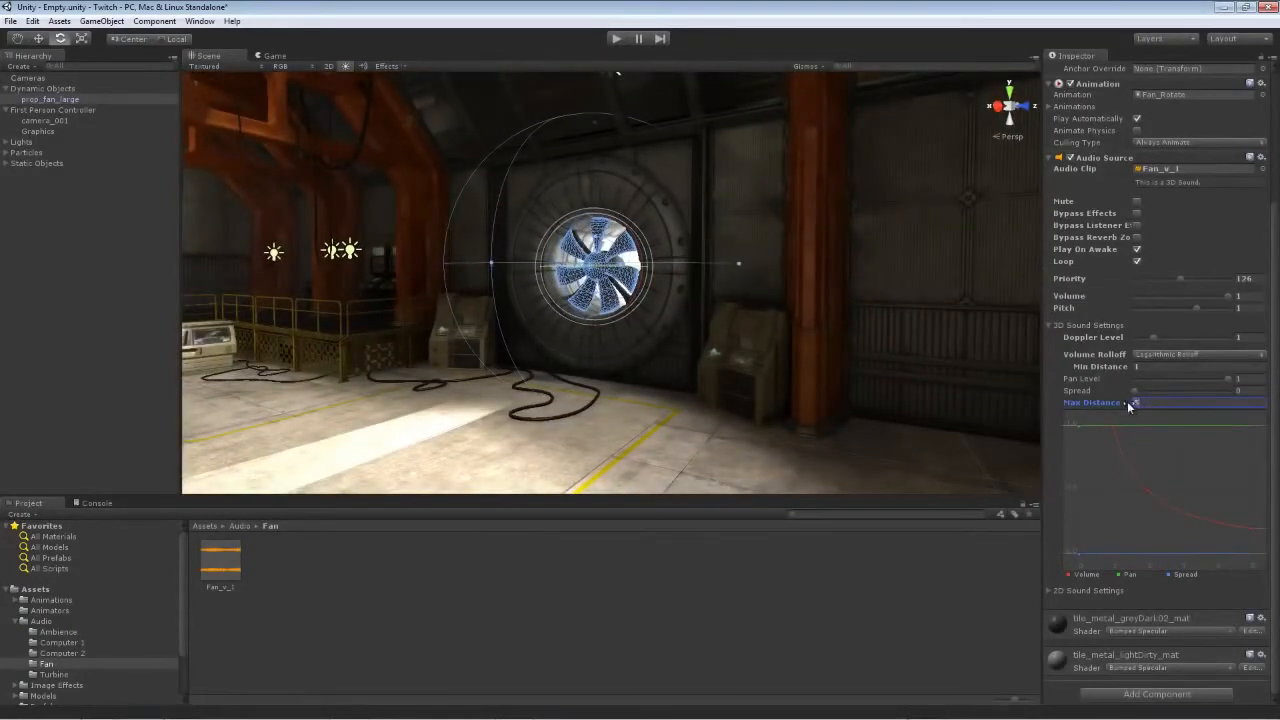
{"action": "type", "text": "20"}
{"action": "right_click_drag", "start_coordinate": [790, 395], "coordinate": [566, 401]}
{"action": "key", "text": "s"}
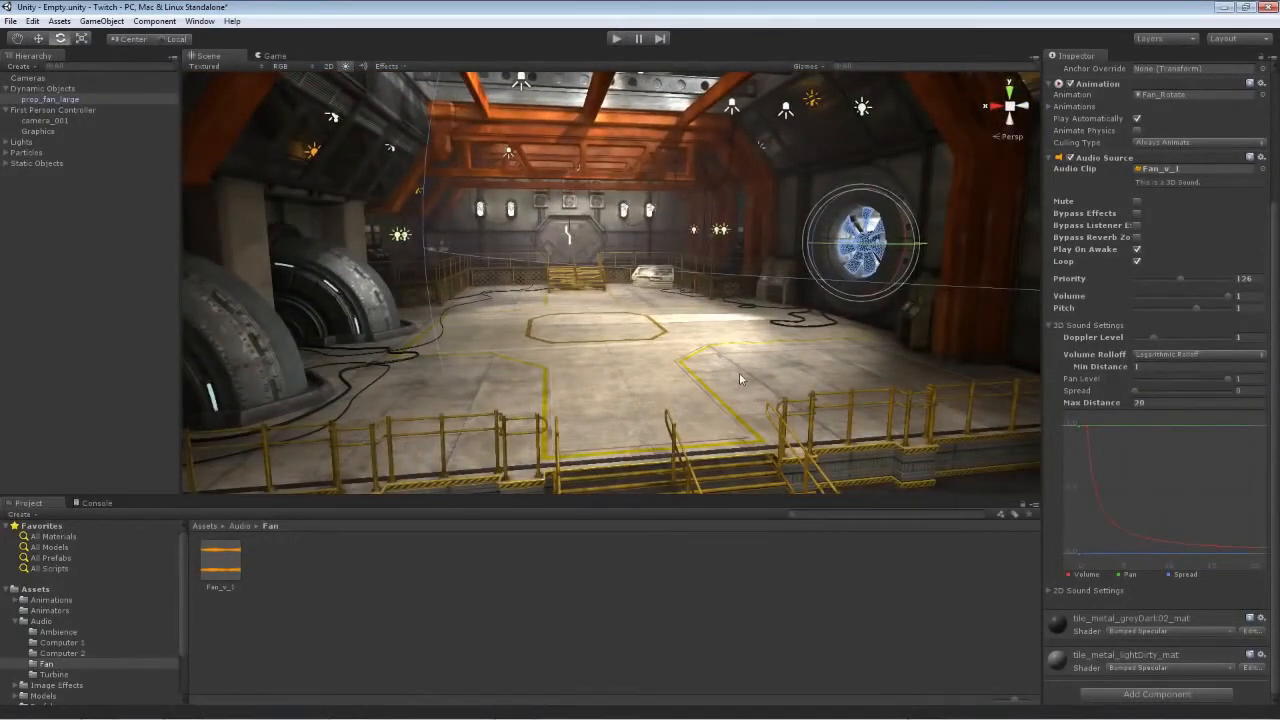
{"action": "right_click_drag", "start_coordinate": [739, 372], "coordinate": [750, 371]}
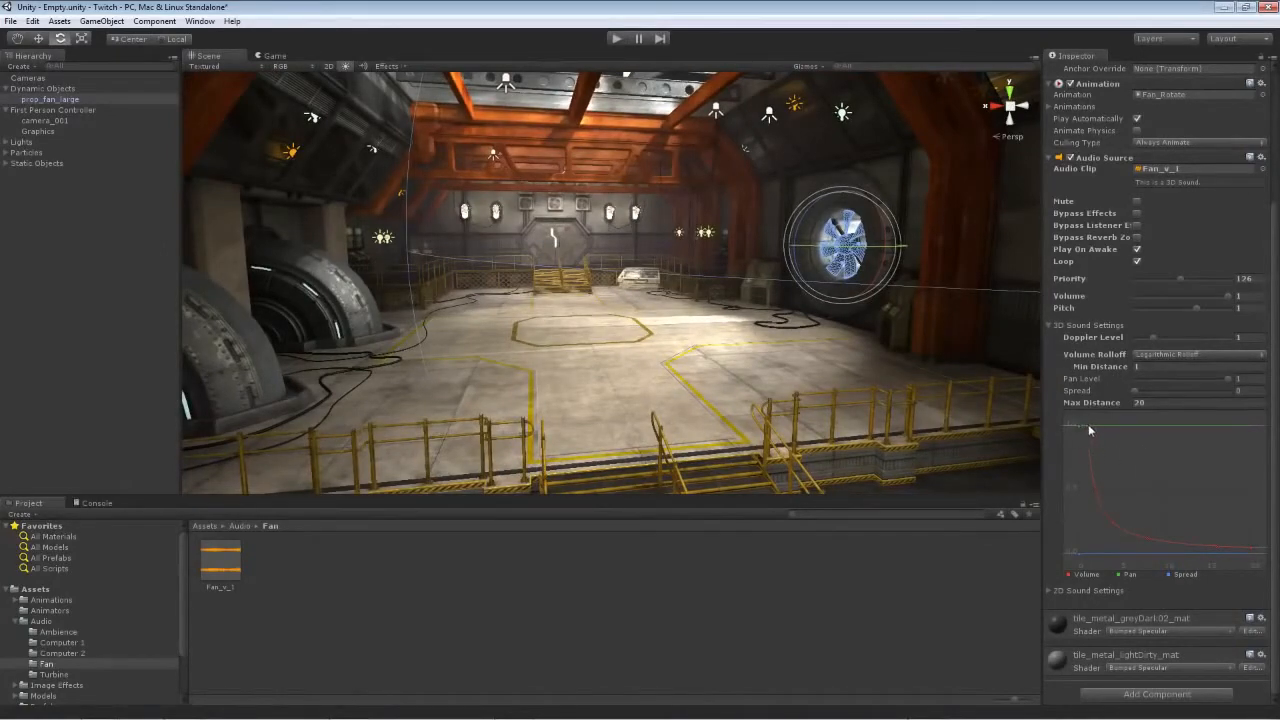
{"action": "right_click_drag", "start_coordinate": [580, 343], "coordinate": [757, 132]}
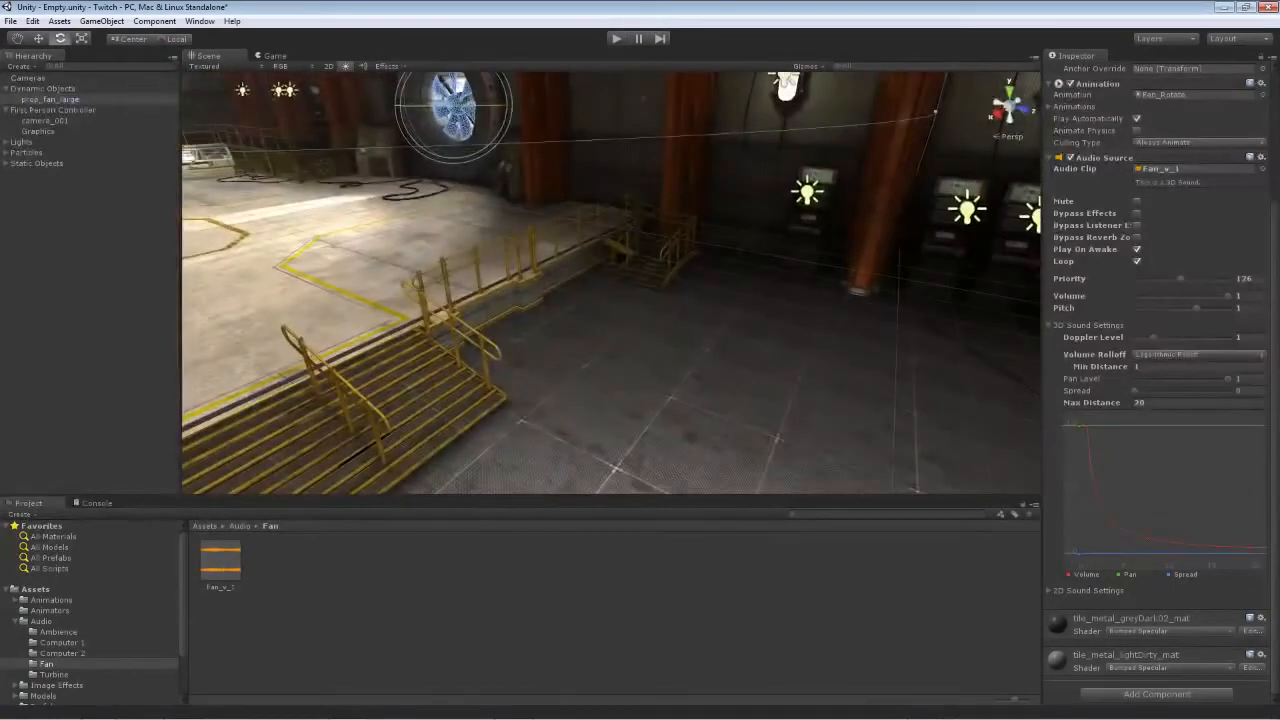
Step: Play the scene and walk up onto the platform towards the fan to test where its sound becomes audible
{"action": "left_click", "coordinate": [614, 38]}
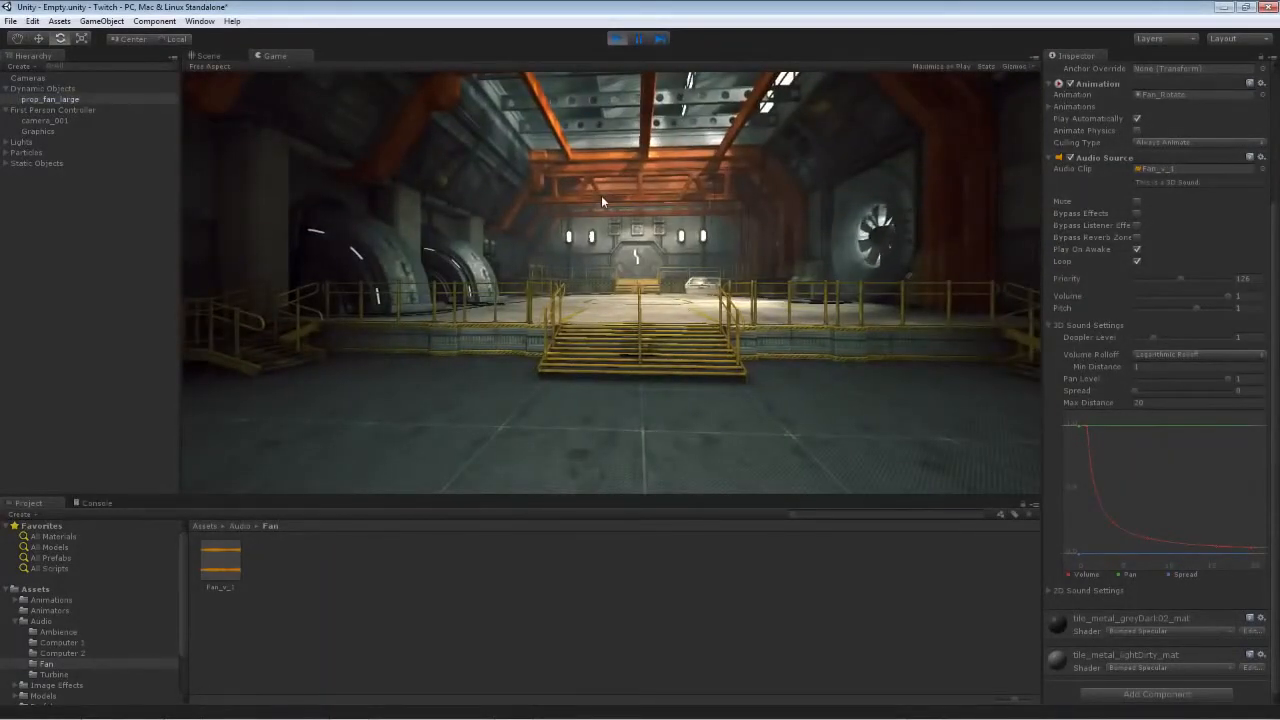
{"action": "key", "text": "w"}
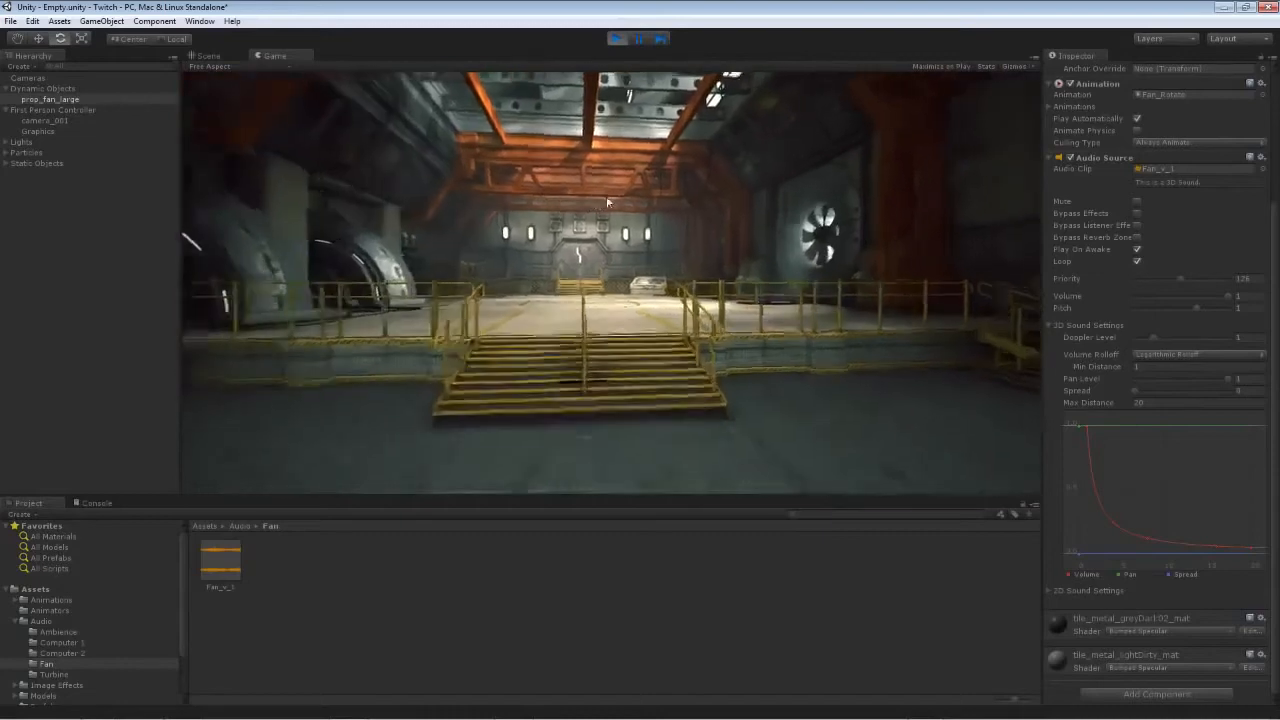
{"action": "key", "text": "w"}
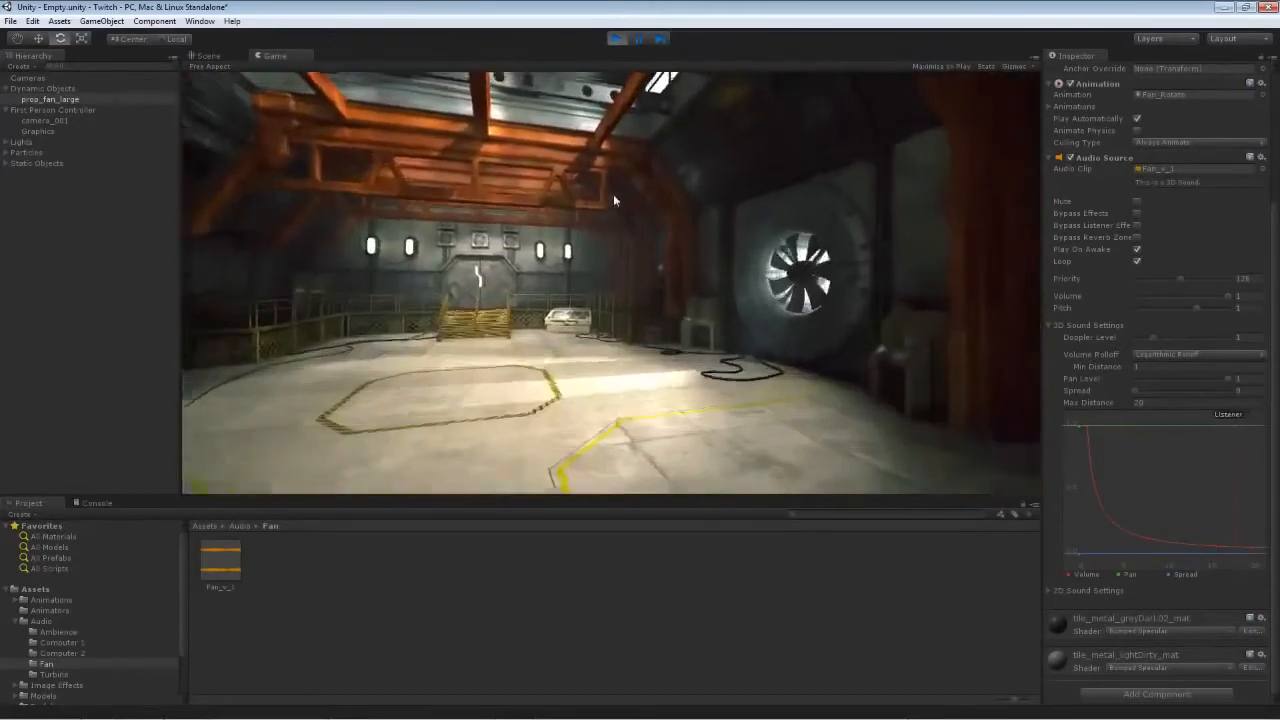
{"action": "key", "text": "w"}
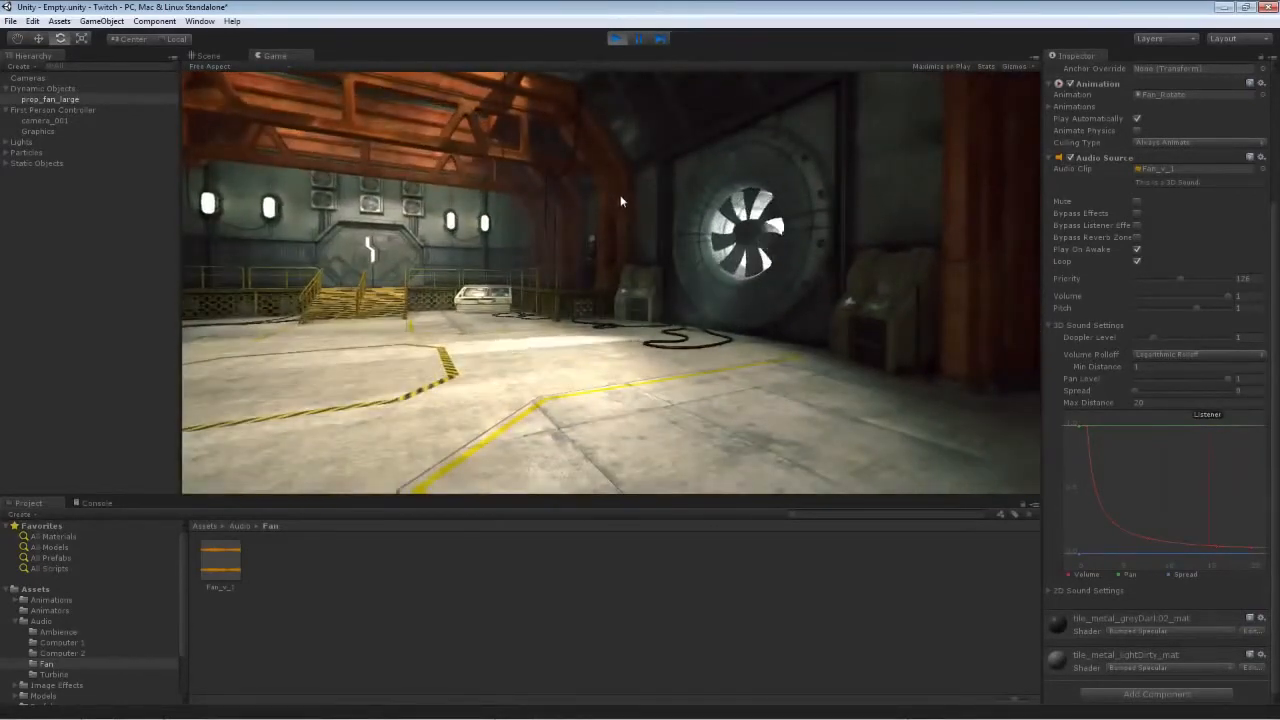
{"action": "key", "text": "a"}
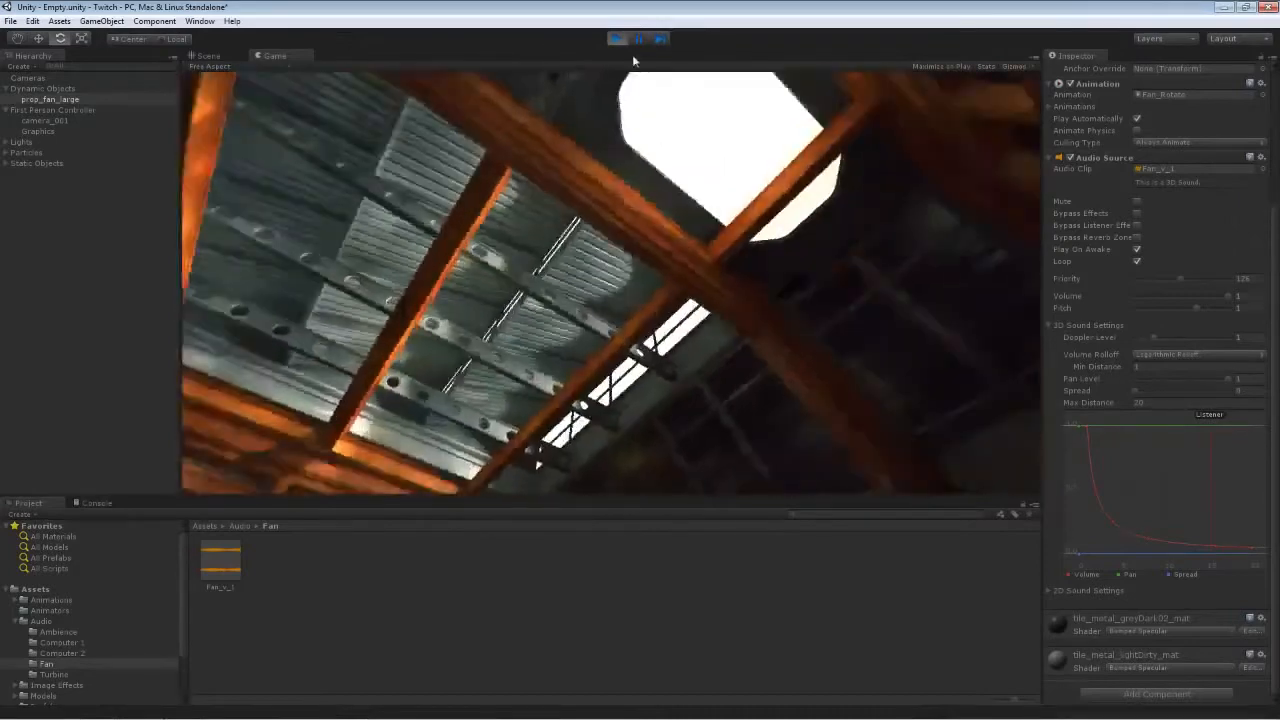
{"action": "left_click", "coordinate": [639, 39]}
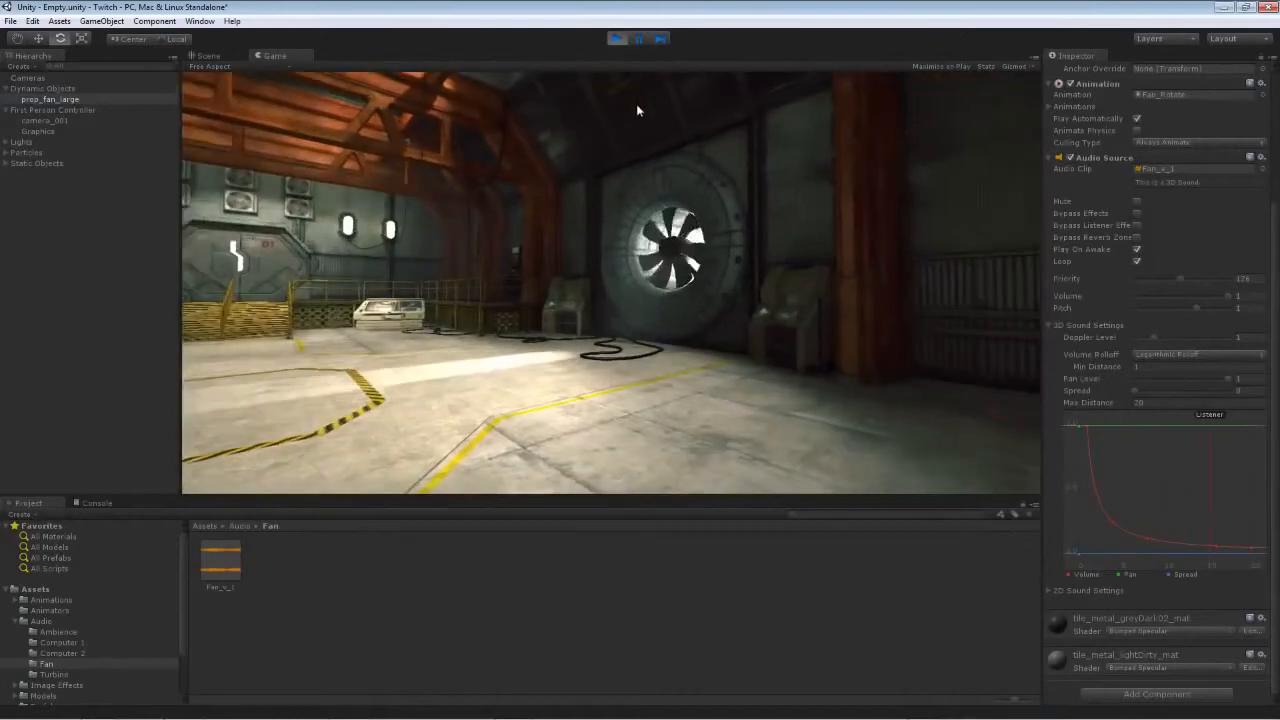
Step: Walk up close to the fan and back away repeatedly to hear the logarithmic rolloff, and stop the game
{"action": "key", "text": "w"}
{"action": "key", "text": "w"}
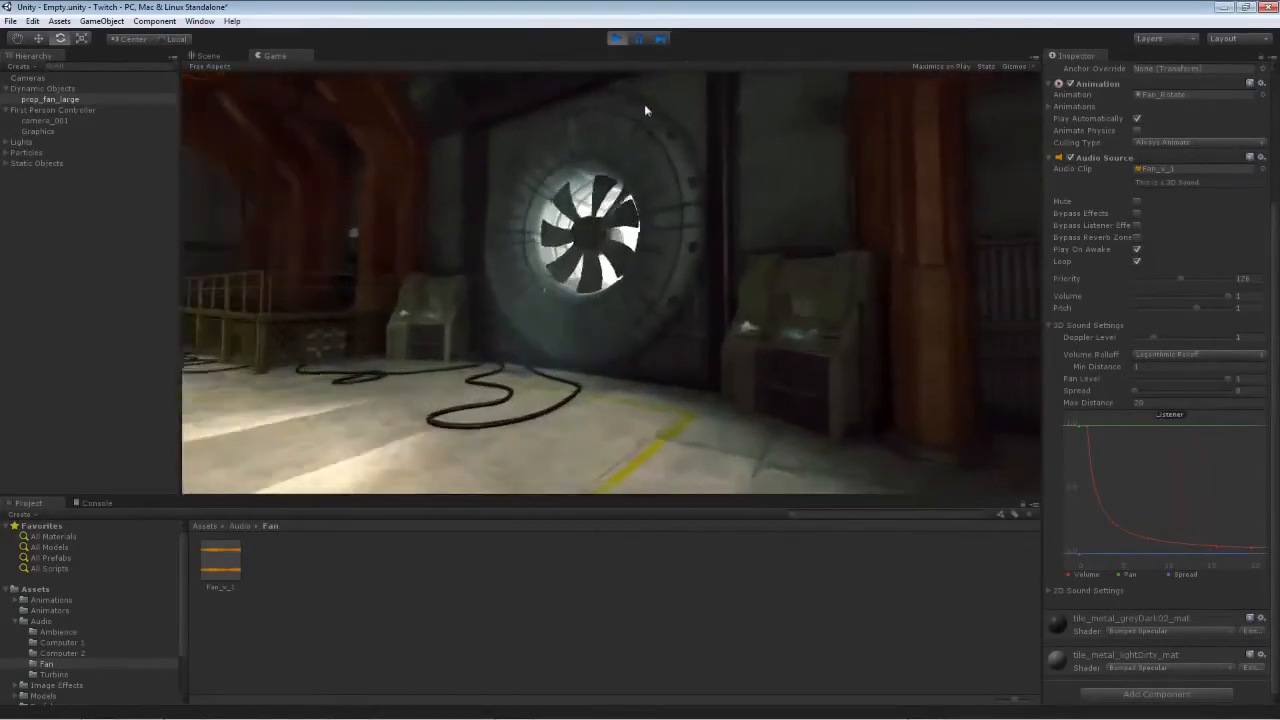
{"action": "key", "text": "w"}
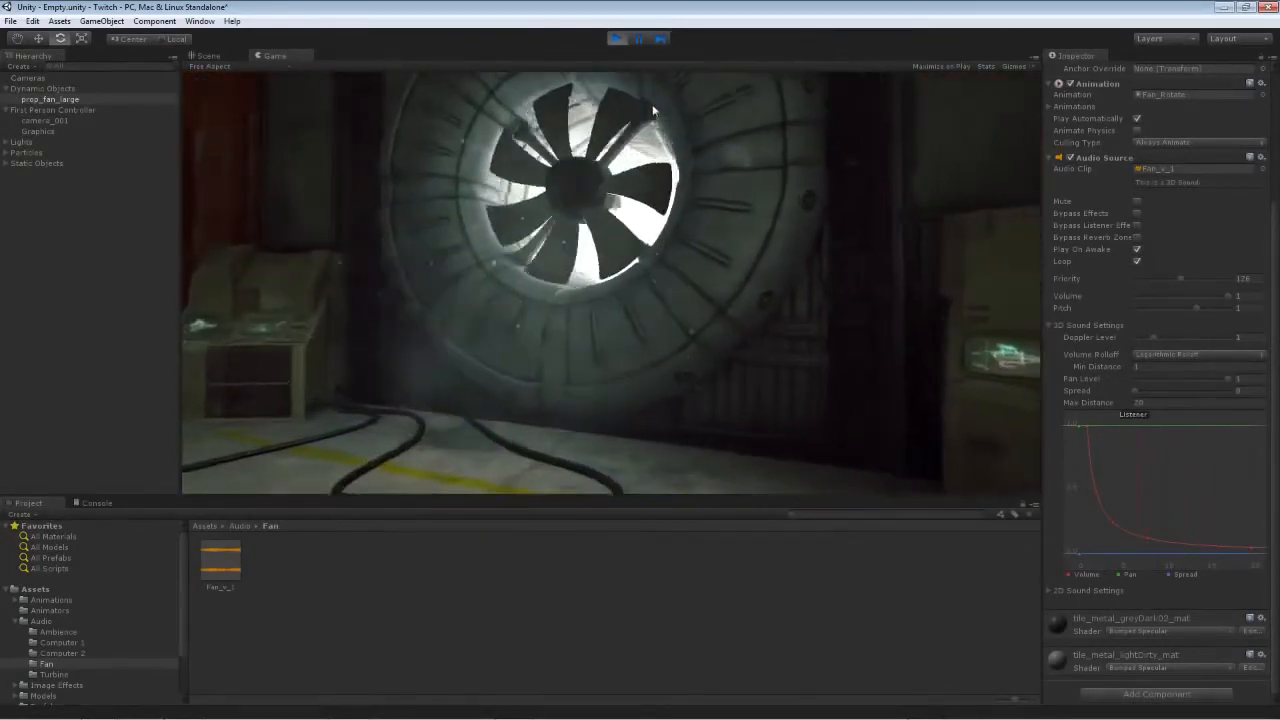
{"action": "key", "text": "w"}
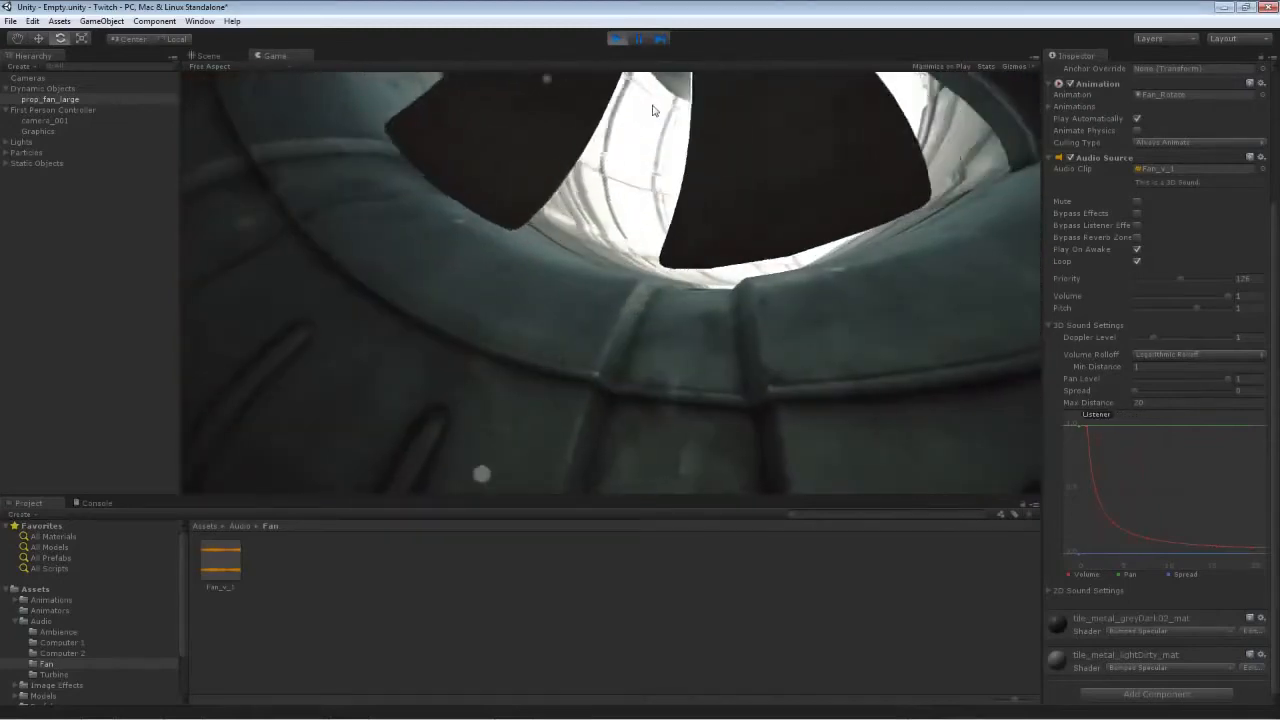
{"action": "key", "text": "w"}
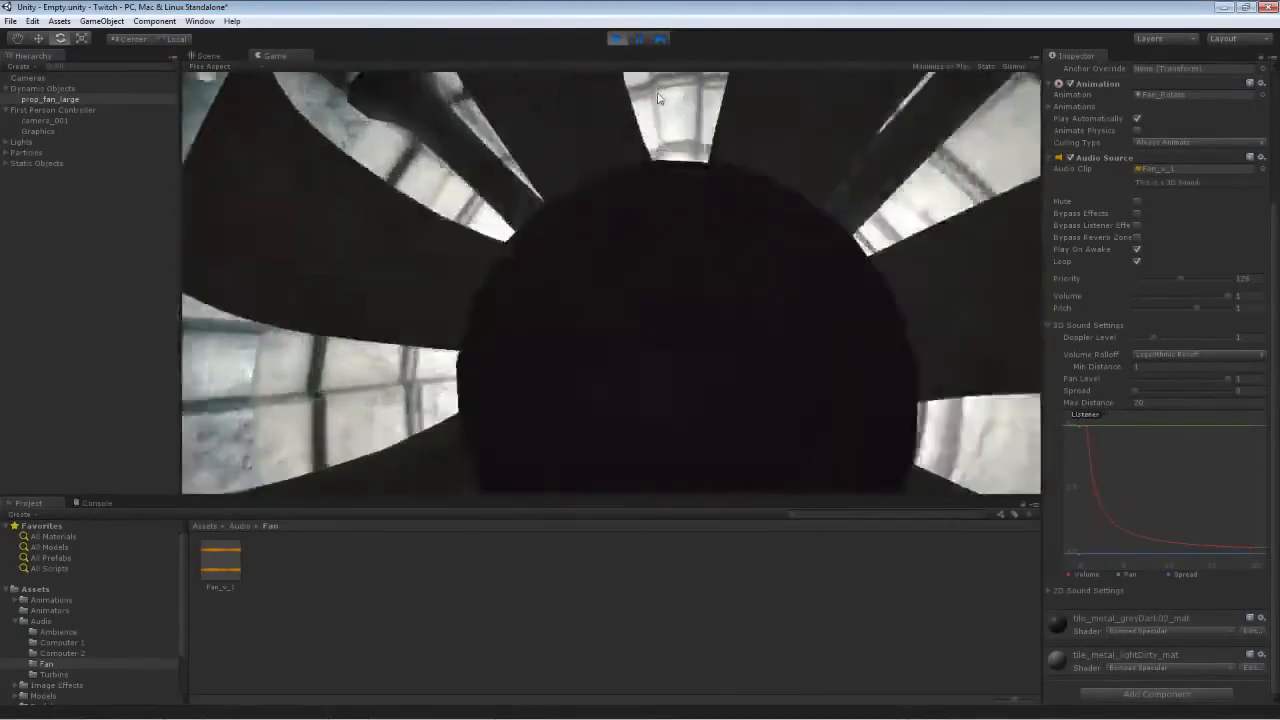
{"action": "key", "text": "s"}
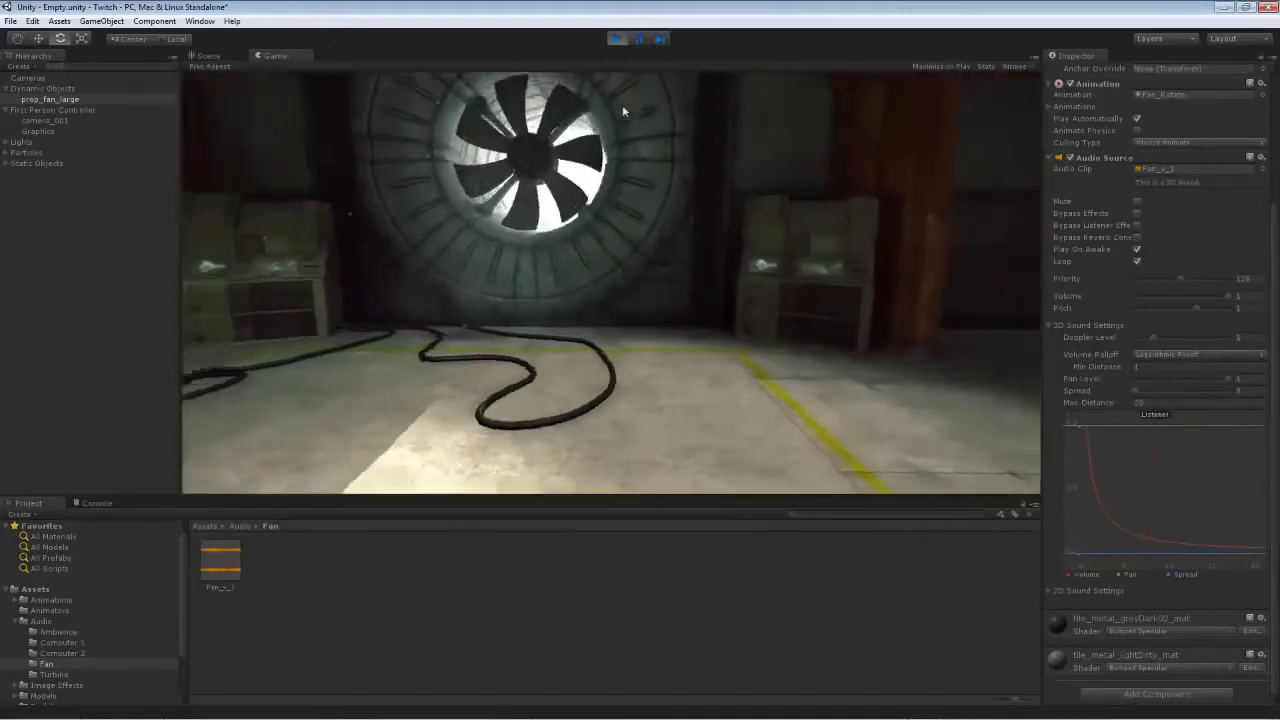
{"action": "key", "text": "w"}
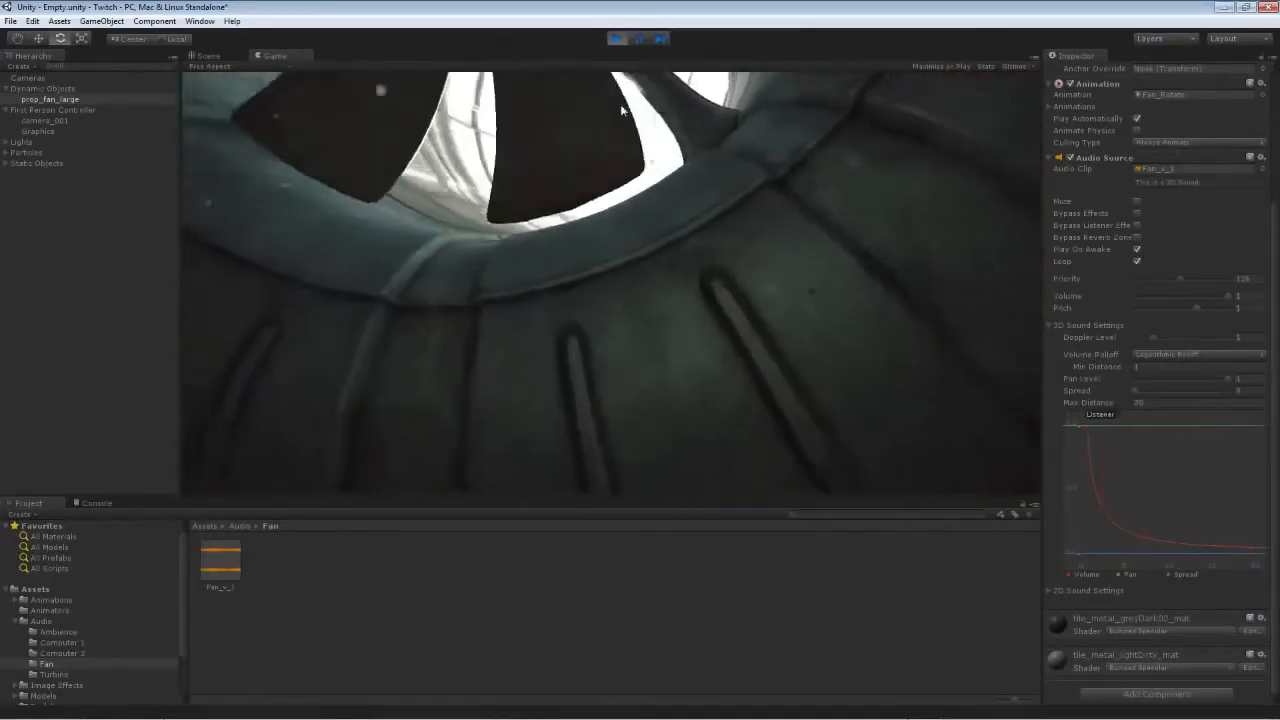
{"action": "key", "text": "s"}
{"action": "key", "text": "w"}
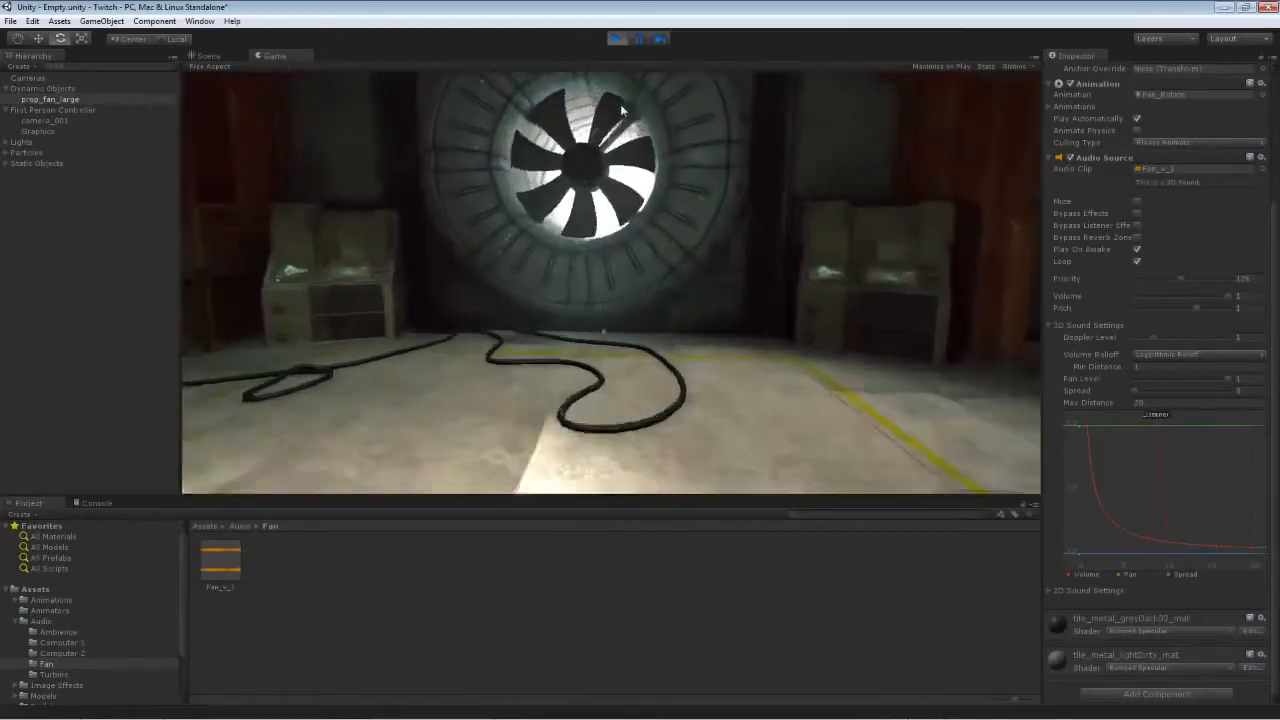
{"action": "left_click", "coordinate": [616, 38]}
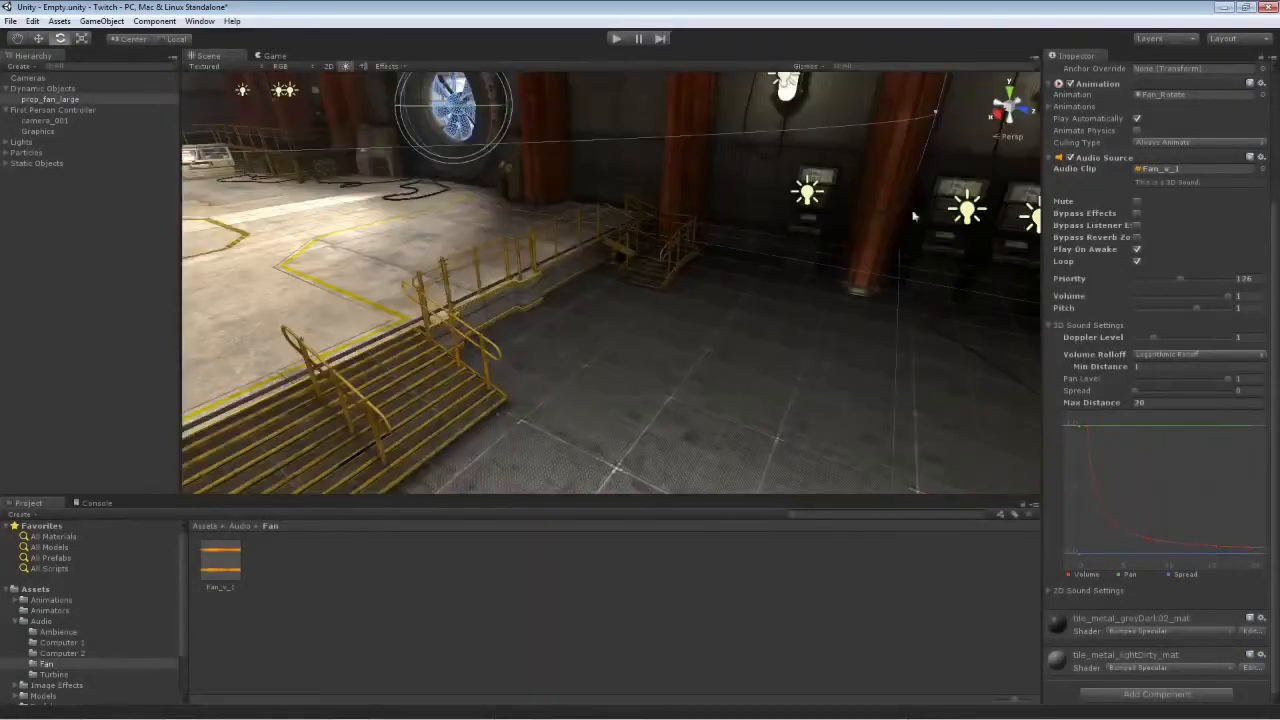
Step: Switch the fan's volume rolloff to Linear Rolloff, trying Custom Rolloff in between
{"action": "left_click", "coordinate": [1144, 356]}
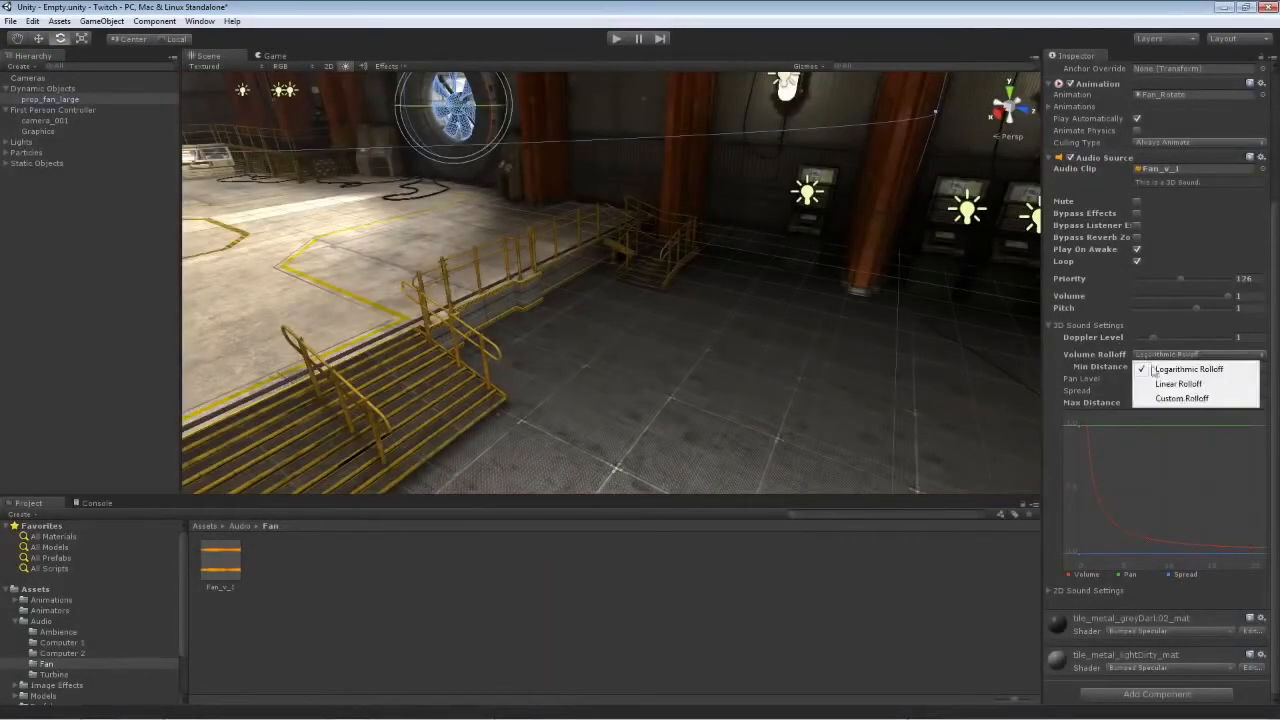
{"action": "left_click", "coordinate": [1163, 382]}
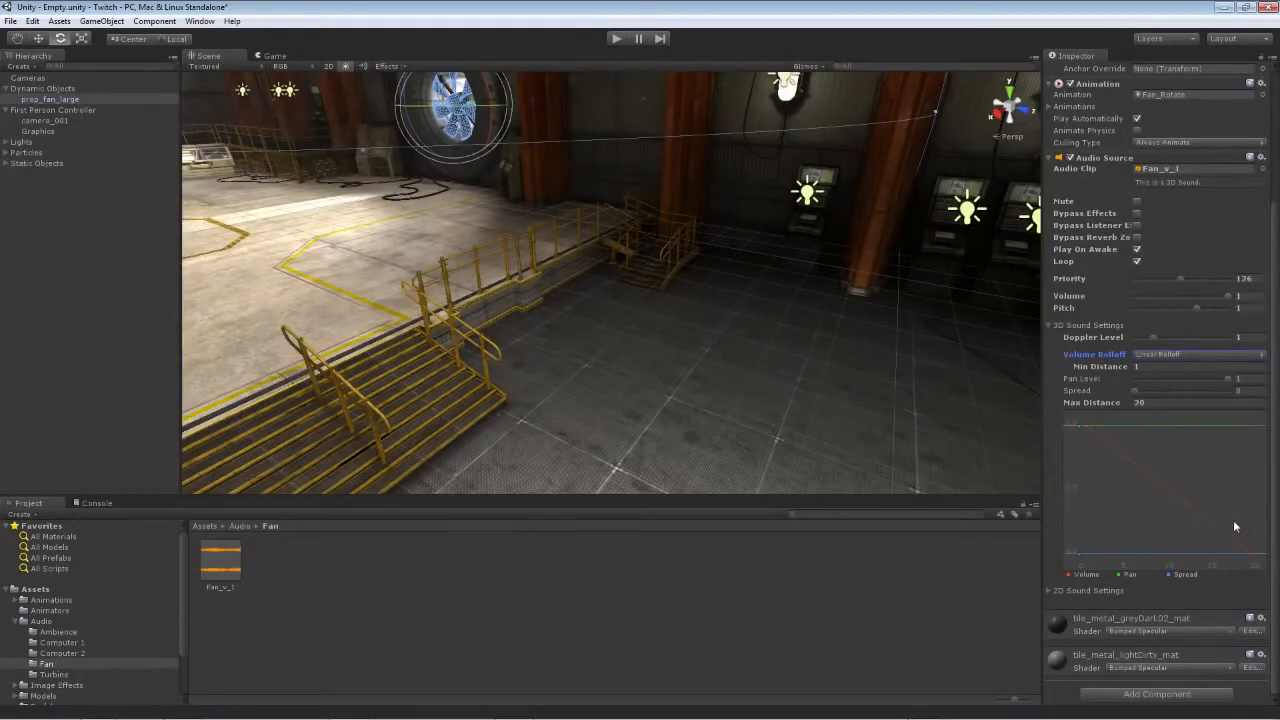
{"action": "left_click", "coordinate": [1156, 356]}
{"action": "left_click", "coordinate": [1163, 398]}
{"action": "left_click", "coordinate": [1162, 356]}
{"action": "left_click", "coordinate": [1160, 381]}
Step: Play the scene to listen to the fan with linear rolloff, and stop the game
{"action": "left_click", "coordinate": [617, 38]}
{"action": "key", "text": "ctrl+p"}
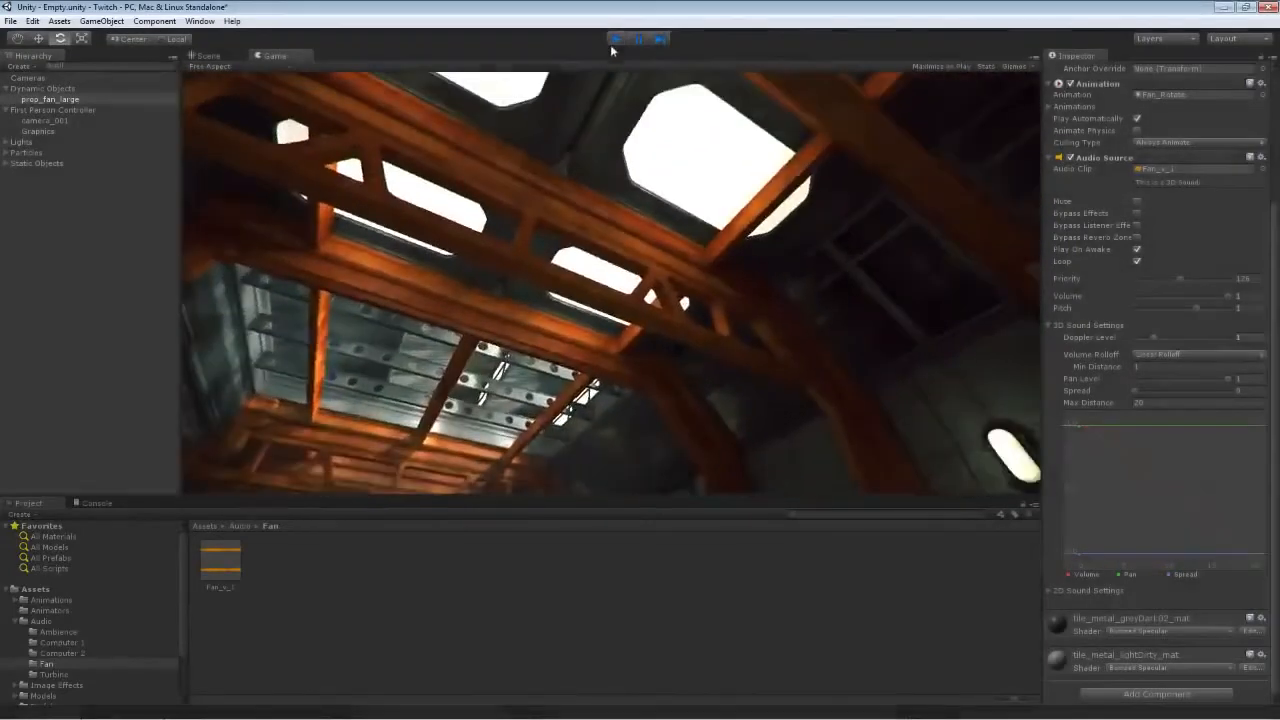
{"action": "left_click", "coordinate": [617, 38]}
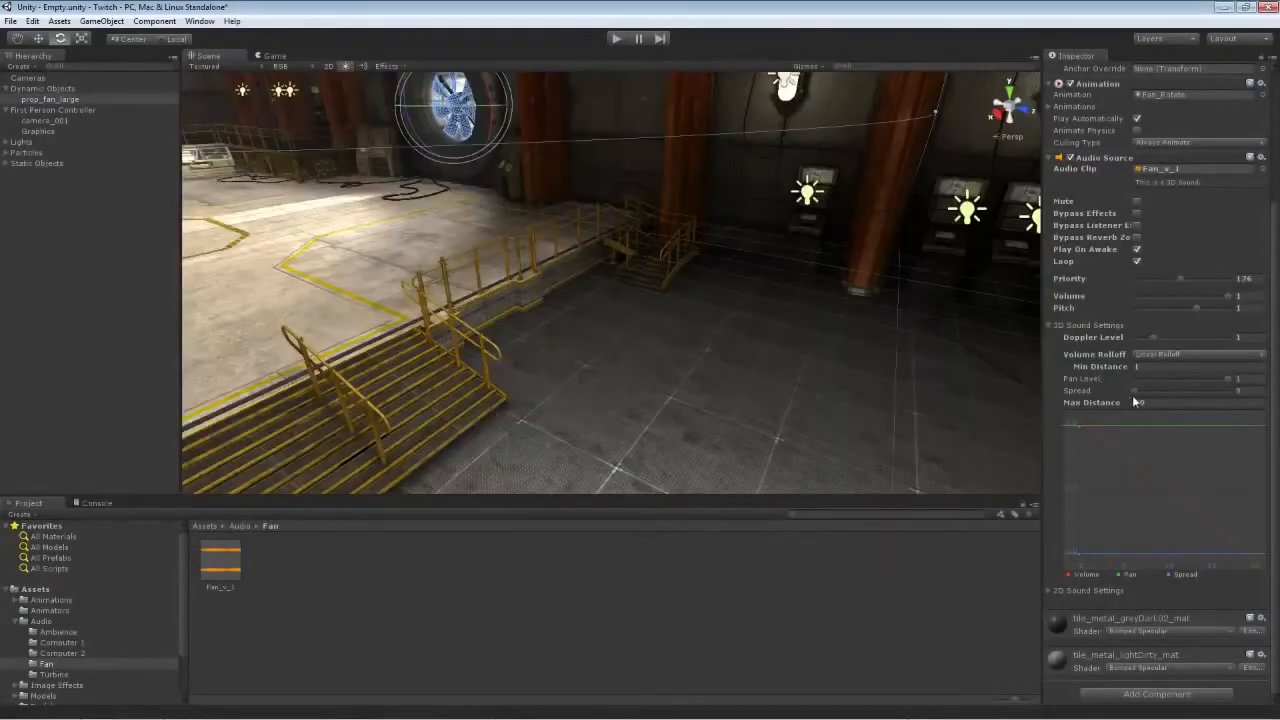
Step: Set the fan's volume rolloff to Custom Rolloff and add keys to the volume curve, shaping it into several peaks and dips
{"action": "left_click", "coordinate": [1147, 356]}
{"action": "left_click", "coordinate": [1160, 400]}
{"action": "left_click", "coordinate": [1119, 442]}
{"action": "left_click_drag", "start_coordinate": [1140, 463], "coordinate": [1213, 440]}
{"action": "double_click", "coordinate": [1158, 551]}
{"action": "double_click", "coordinate": [1174, 455]}
{"action": "double_click", "coordinate": [1203, 554]}
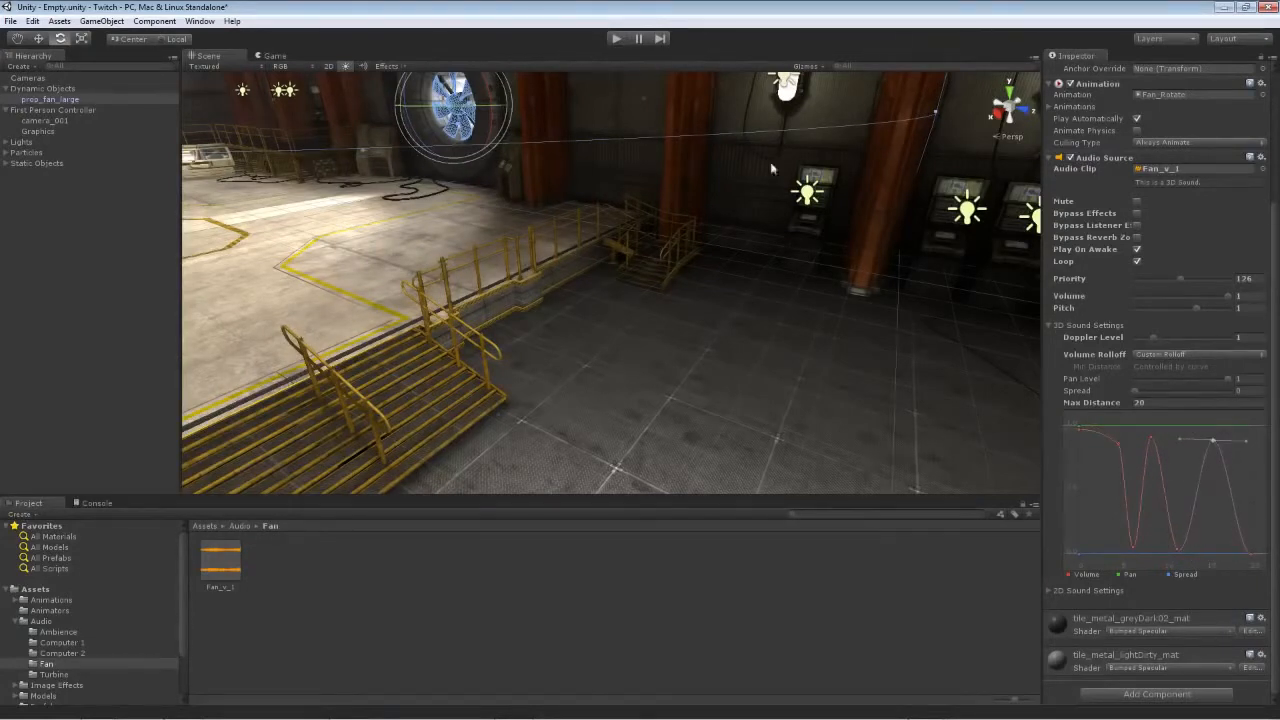
Step: Play the scene to listen to the fan with the custom rolloff curve, and stop the game
{"action": "left_click", "coordinate": [618, 39]}
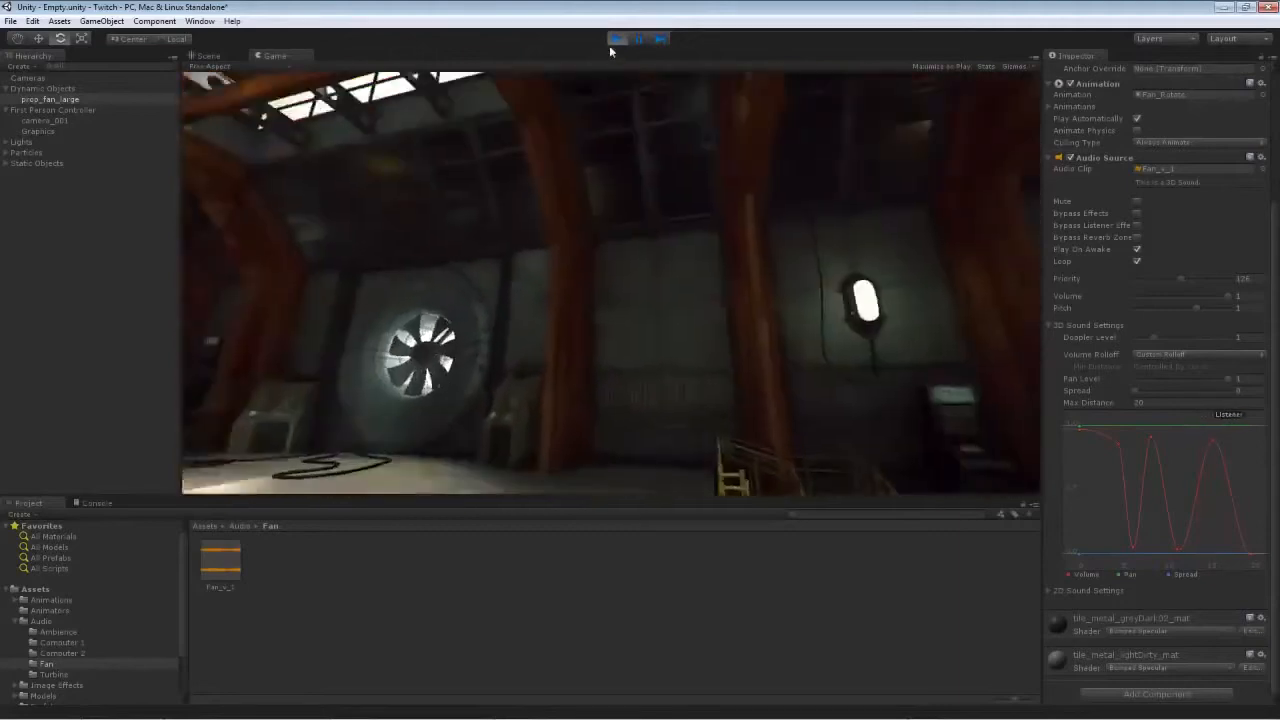
{"action": "left_click", "coordinate": [616, 38]}
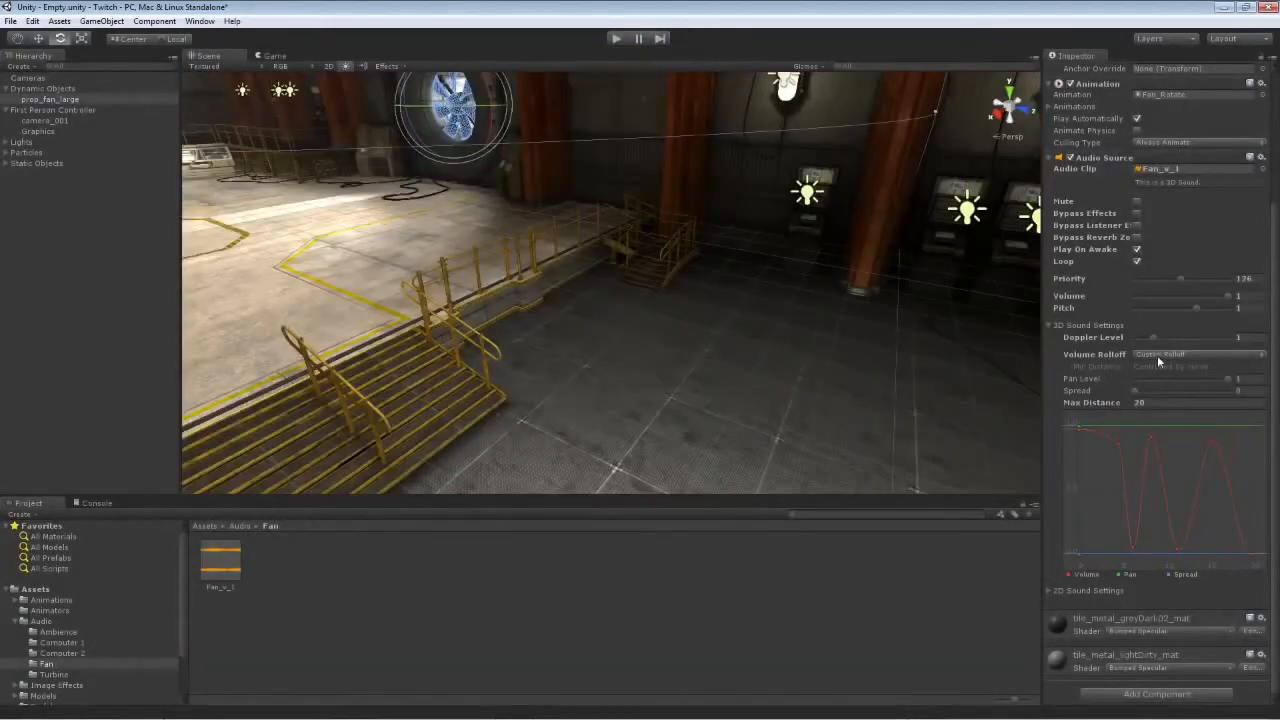
Step: Switch the fan's volume rolloff back to Linear Rolloff, trying Logarithmic Rolloff in between
{"action": "left_click", "coordinate": [1158, 355]}
{"action": "left_click", "coordinate": [1160, 365]}
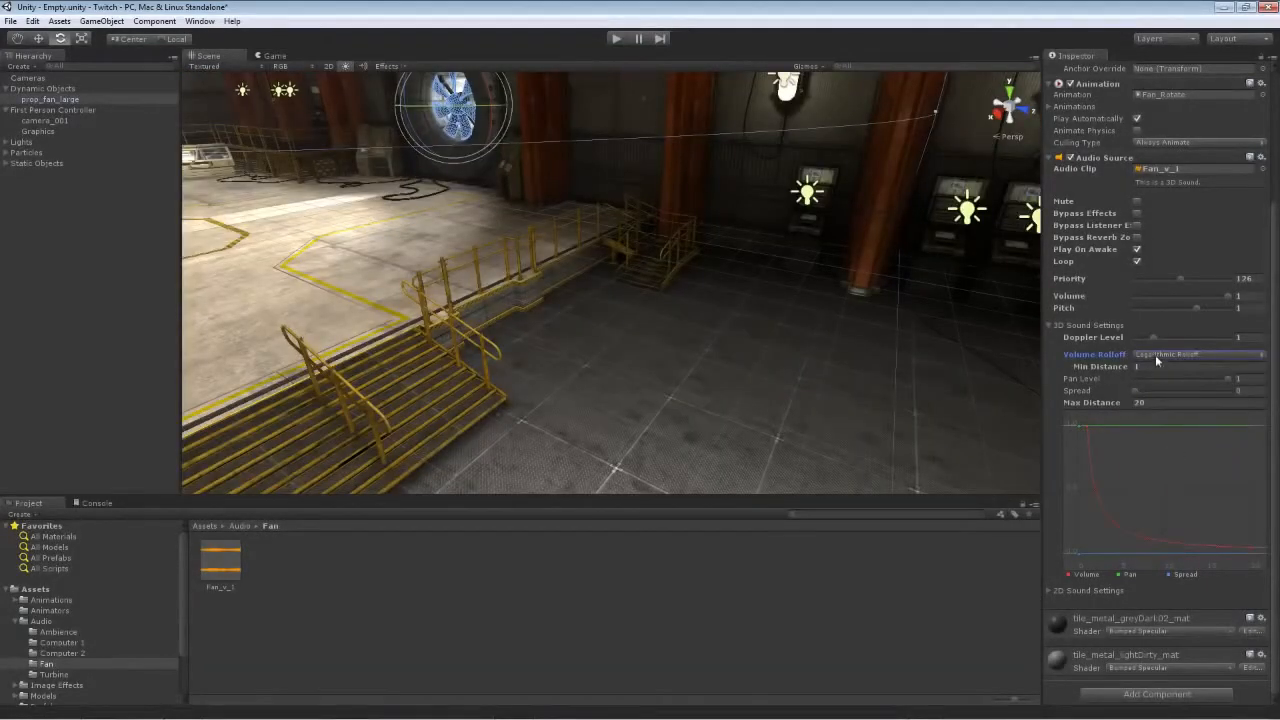
{"action": "left_click", "coordinate": [1157, 358]}
{"action": "left_click", "coordinate": [1157, 370]}
Step: Select both turbines, prop_turbine_001 and prop_turbine_002, among the props of env_robotLab_static
{"action": "left_click_drag", "start_coordinate": [821, 456], "coordinate": [626, 329], "text": "alt"}
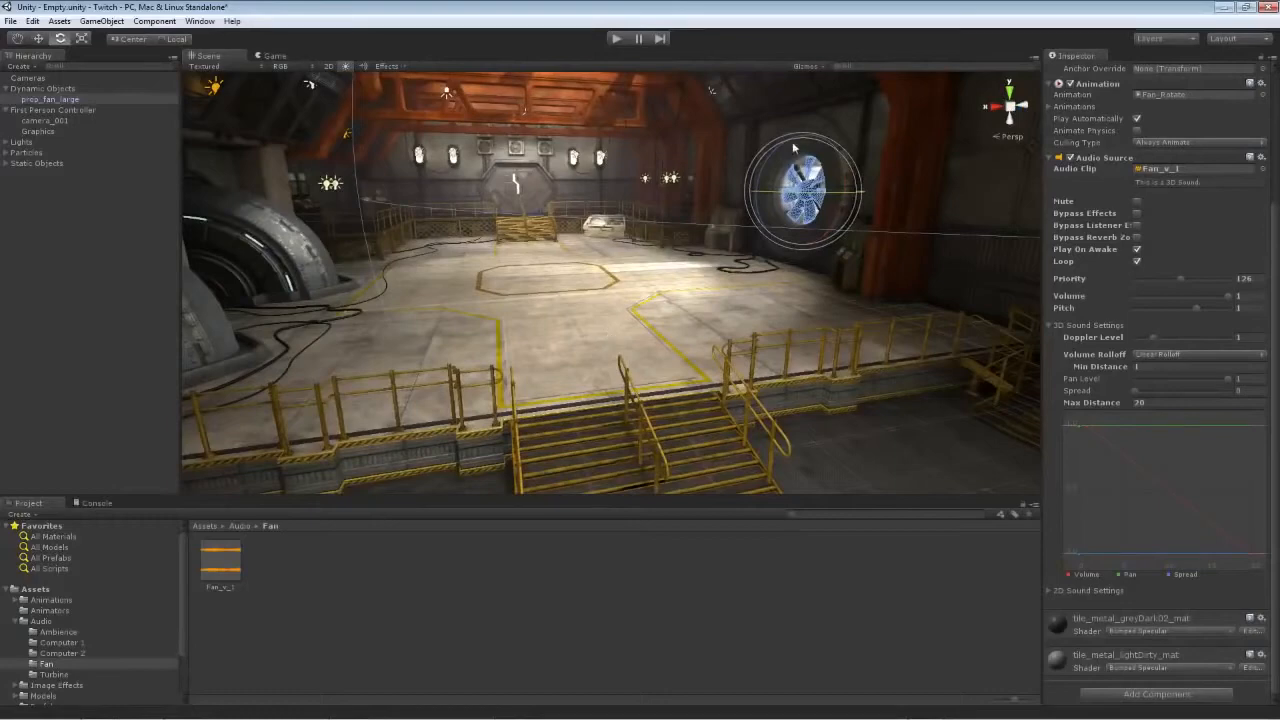
{"action": "left_click_drag", "start_coordinate": [793, 148], "coordinate": [768, 205], "text": "alt"}
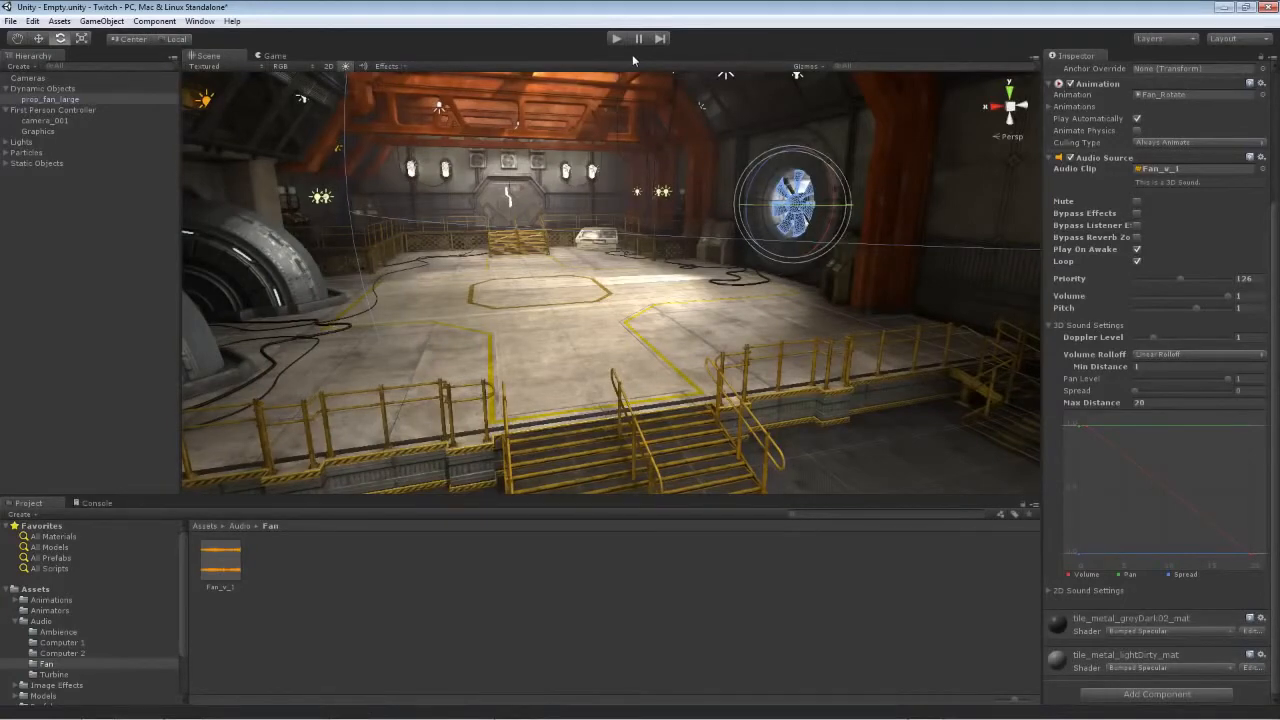
{"action": "left_click_drag", "start_coordinate": [580, 276], "coordinate": [382, 272], "text": "alt"}
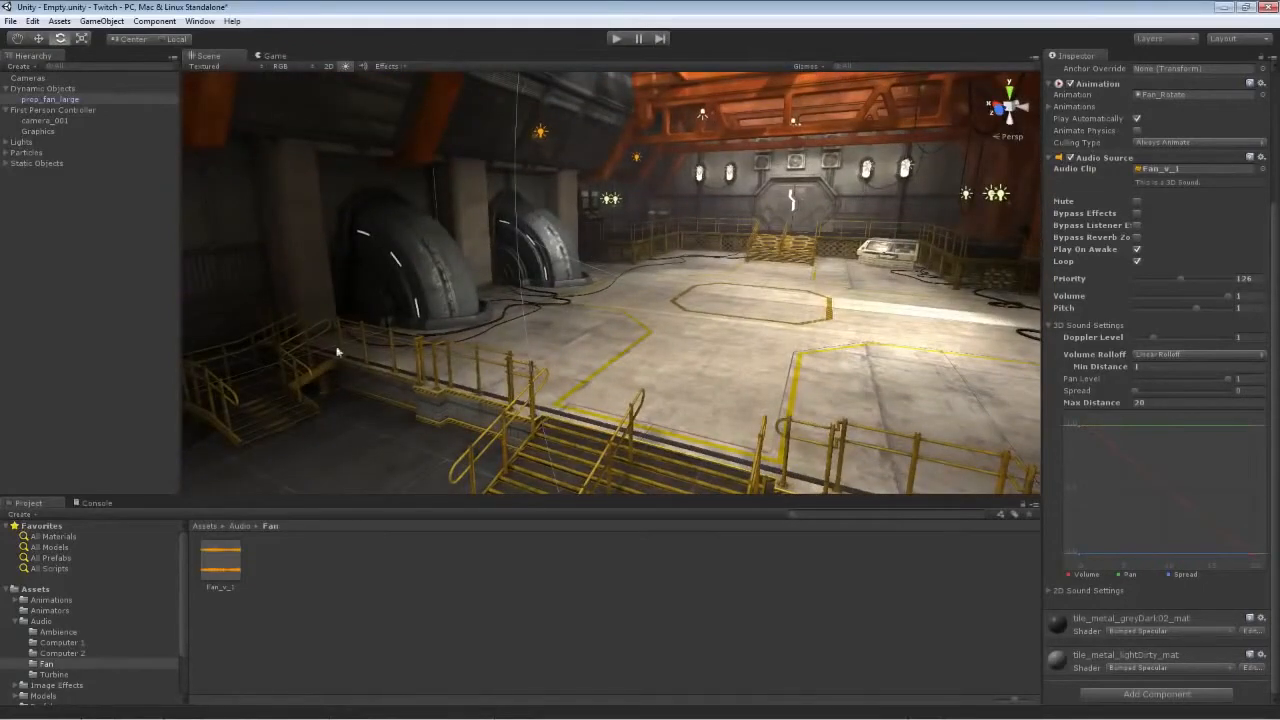
{"action": "left_click", "coordinate": [390, 248]}
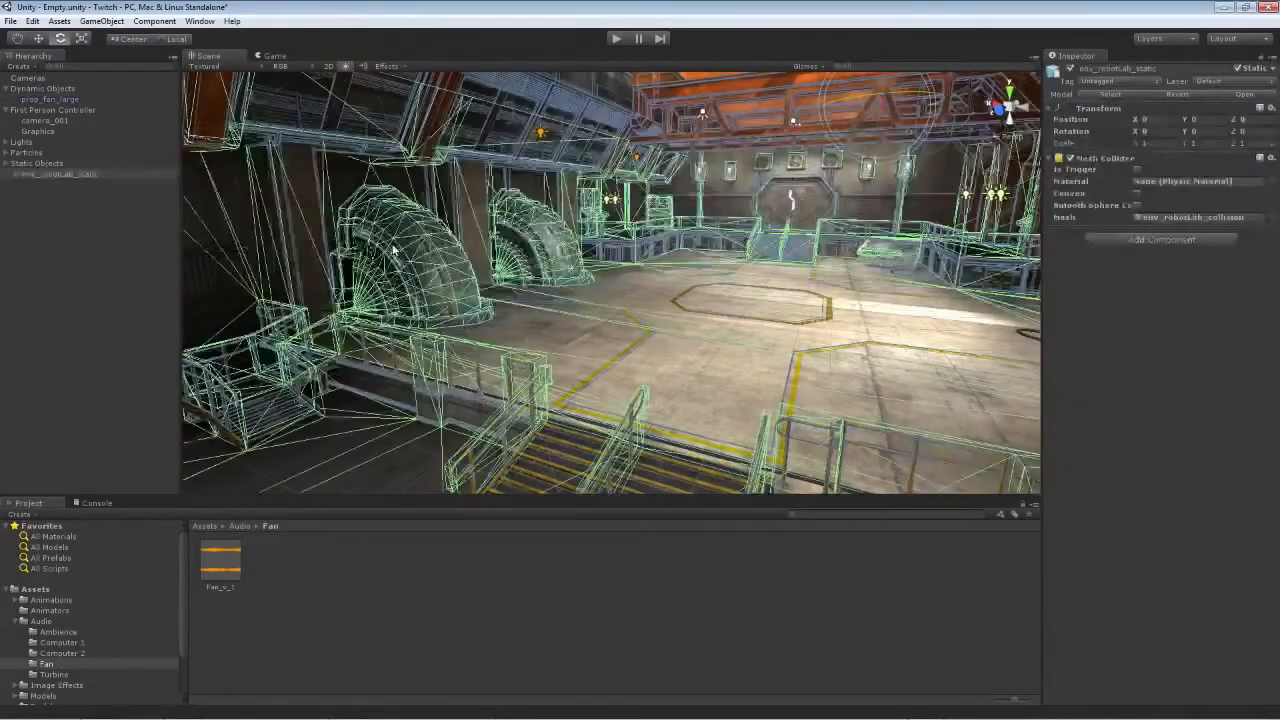
{"action": "left_click", "coordinate": [16, 175]}
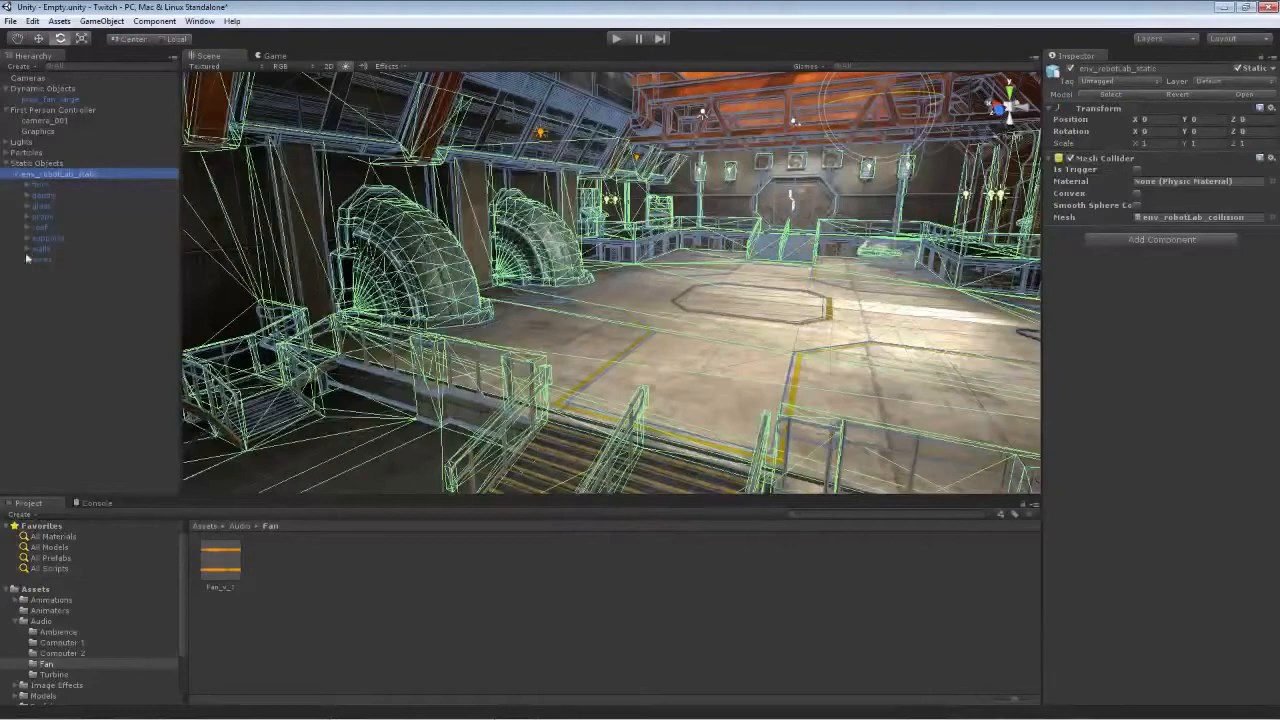
{"action": "left_click", "coordinate": [27, 217]}
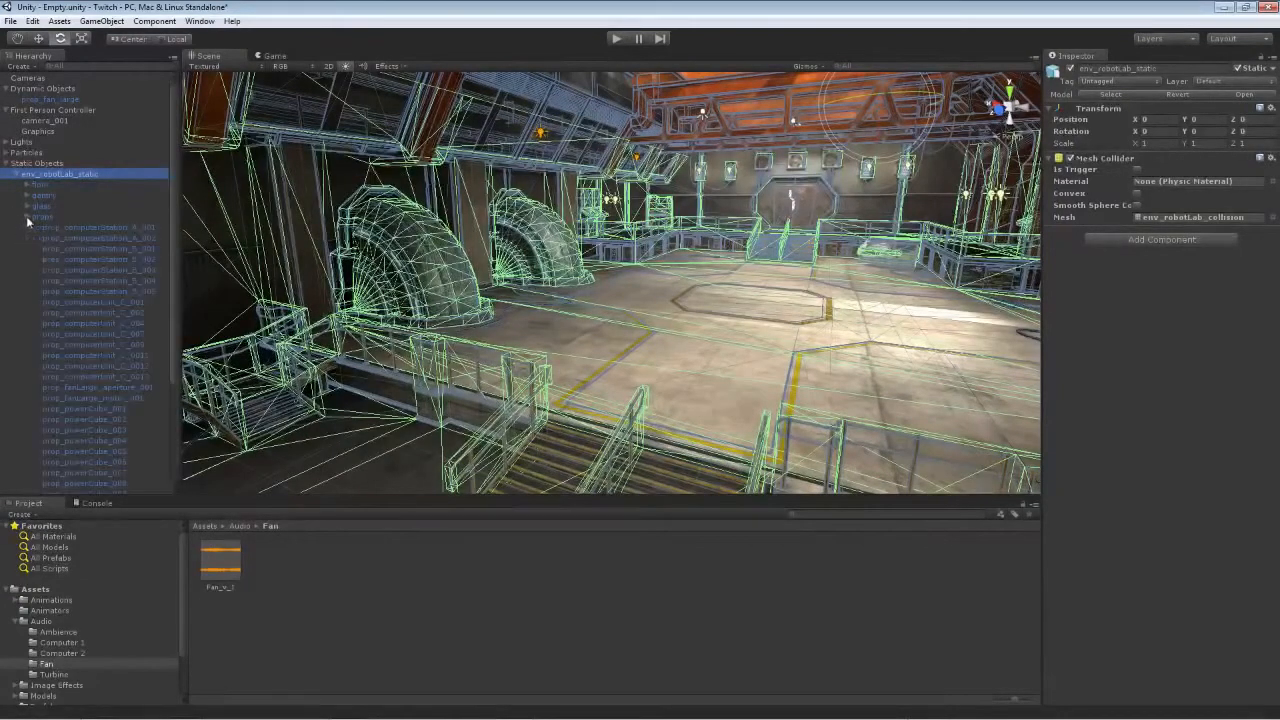
{"action": "scroll", "coordinate": [157, 368], "scroll_direction": "down", "scroll_amount": 5}
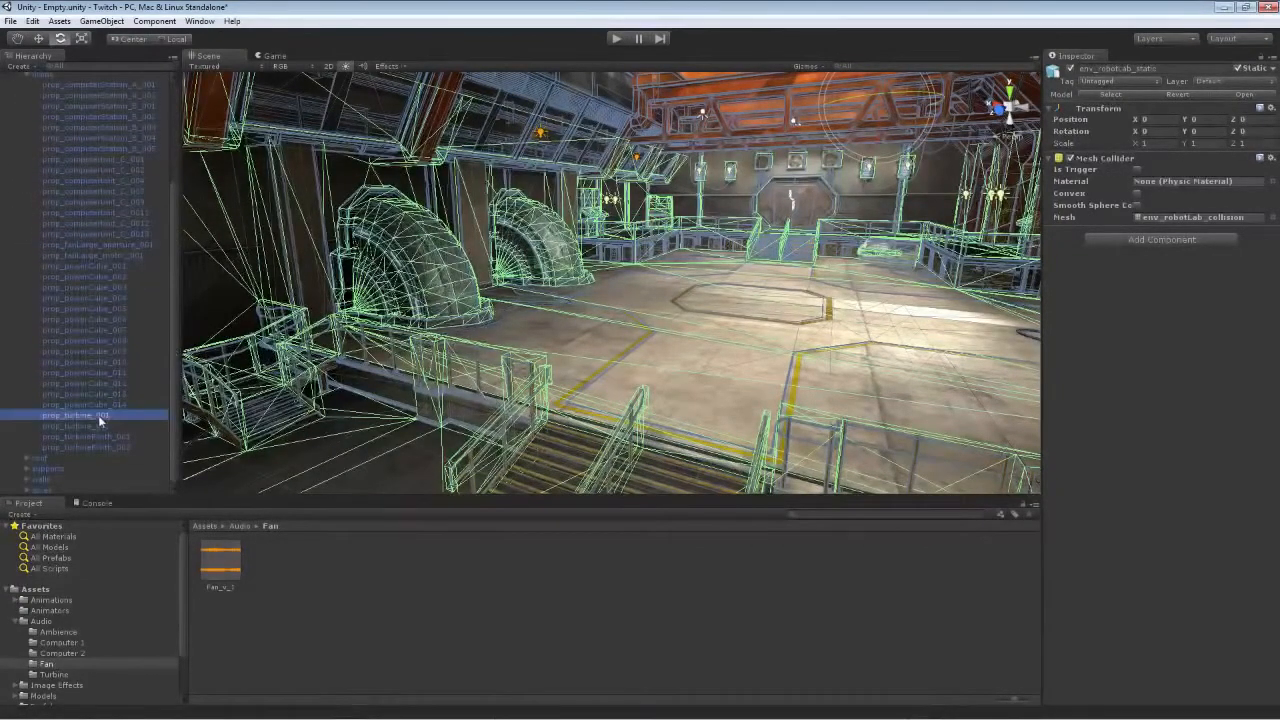
{"action": "left_click", "coordinate": [98, 415]}
{"action": "left_click", "coordinate": [99, 427], "text": "shift"}
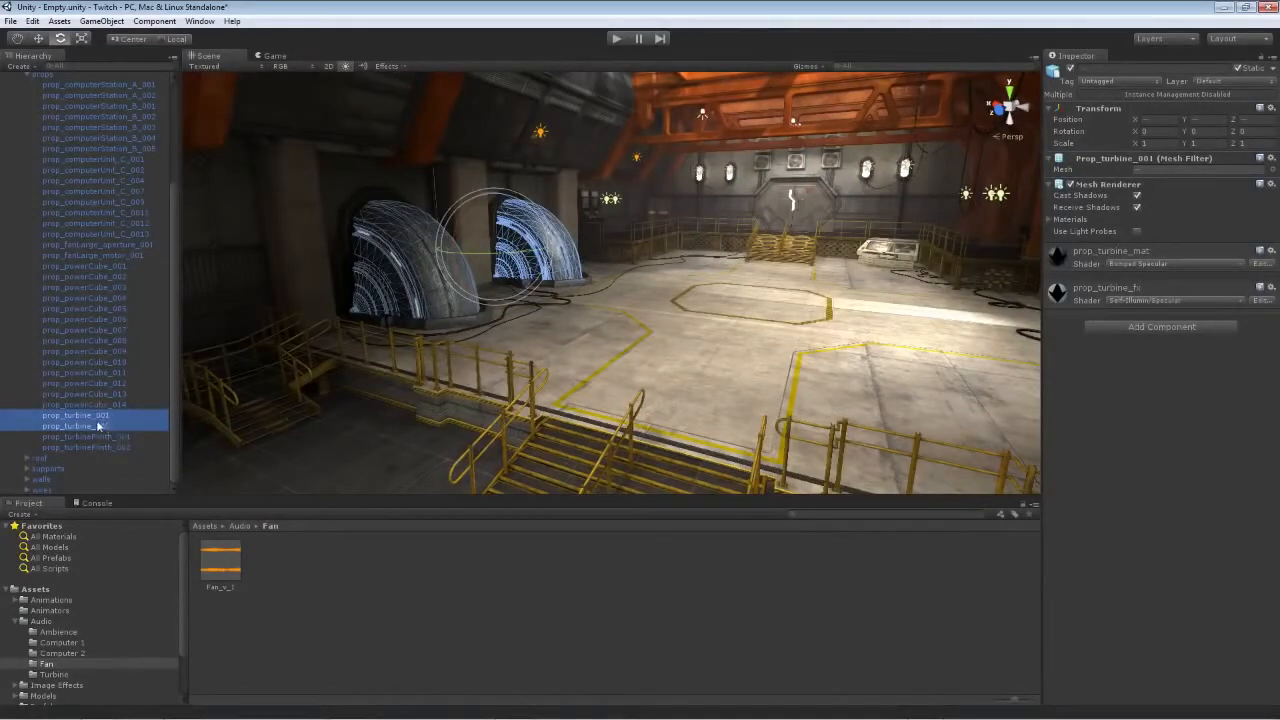
Step: Add an Audio Source component to both turbines and assign the Turbine_v_1 sound as its audio clip
{"action": "left_click", "coordinate": [1144, 326]}
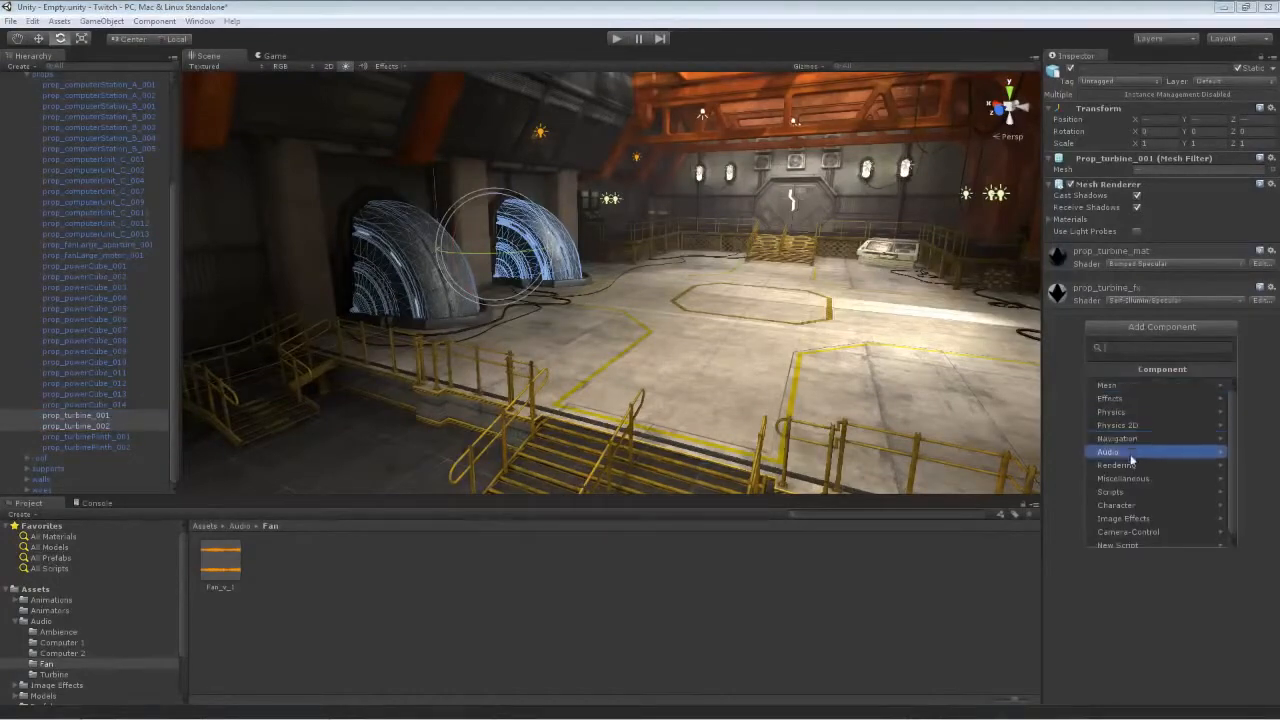
{"action": "left_click", "coordinate": [1130, 452]}
{"action": "left_click", "coordinate": [1124, 399]}
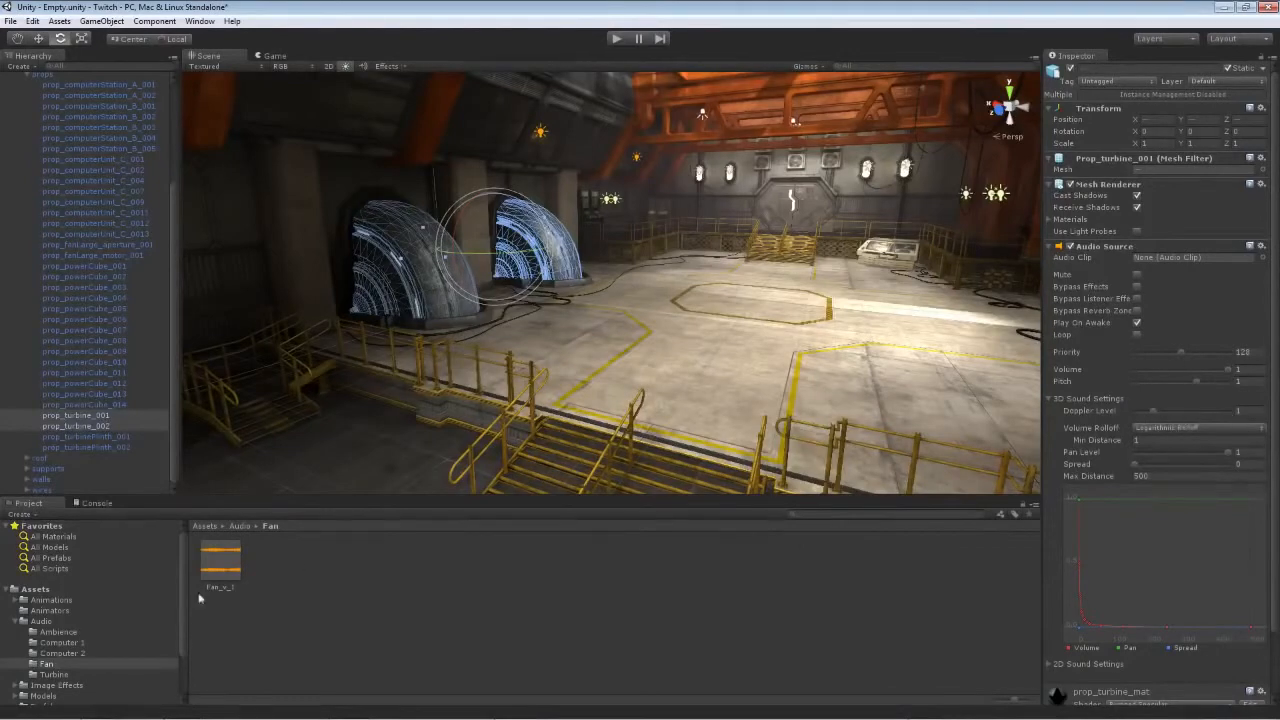
{"action": "left_click", "coordinate": [55, 675]}
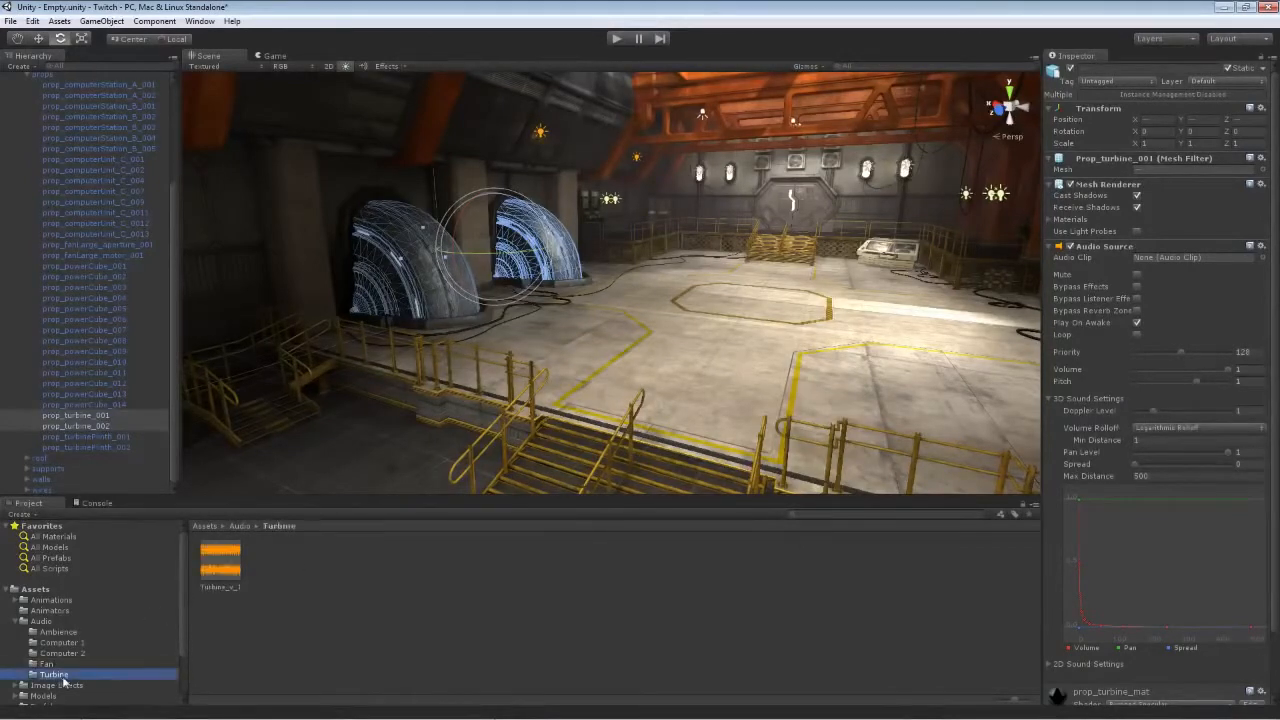
{"action": "left_click_drag", "start_coordinate": [209, 573], "coordinate": [1146, 268]}
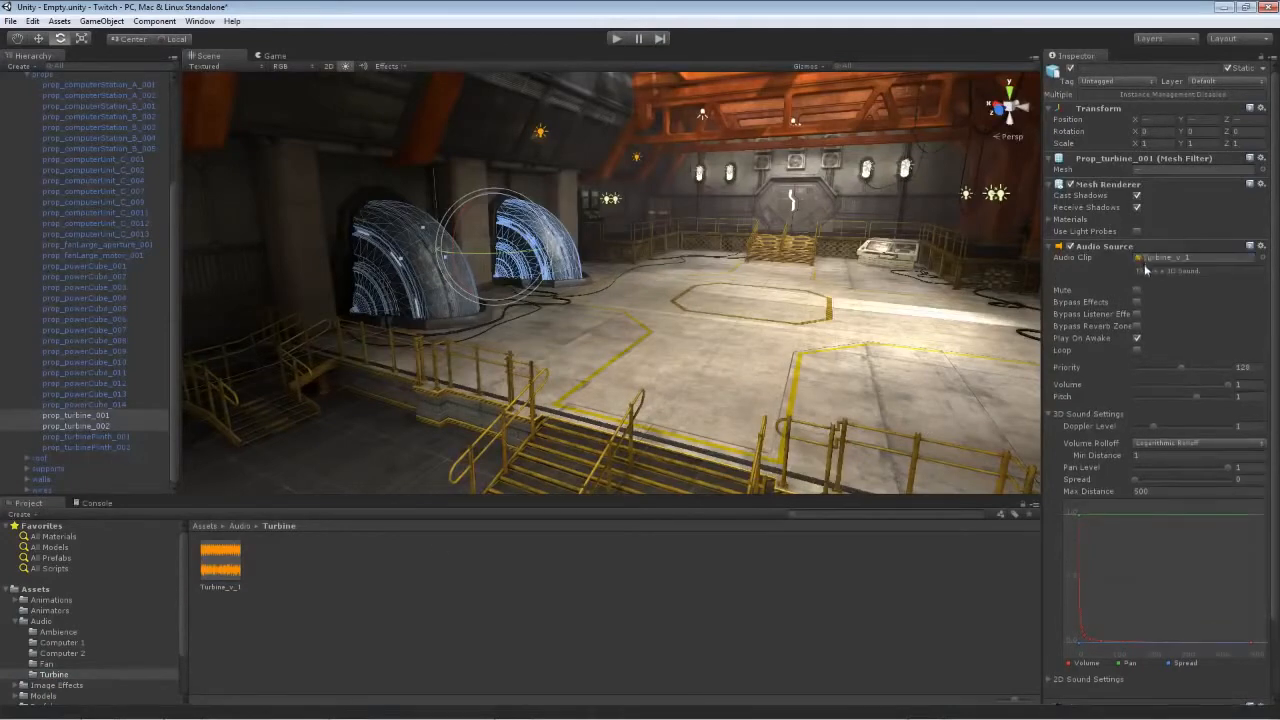
Step: Make the turbine sound loop, with Linear Rolloff and a maximum distance of 20
{"action": "left_click", "coordinate": [1136, 350]}
{"action": "left_click", "coordinate": [1160, 442]}
{"action": "left_click", "coordinate": [1151, 469]}
{"action": "left_click", "coordinate": [1122, 492]}
{"action": "type", "text": "20"}
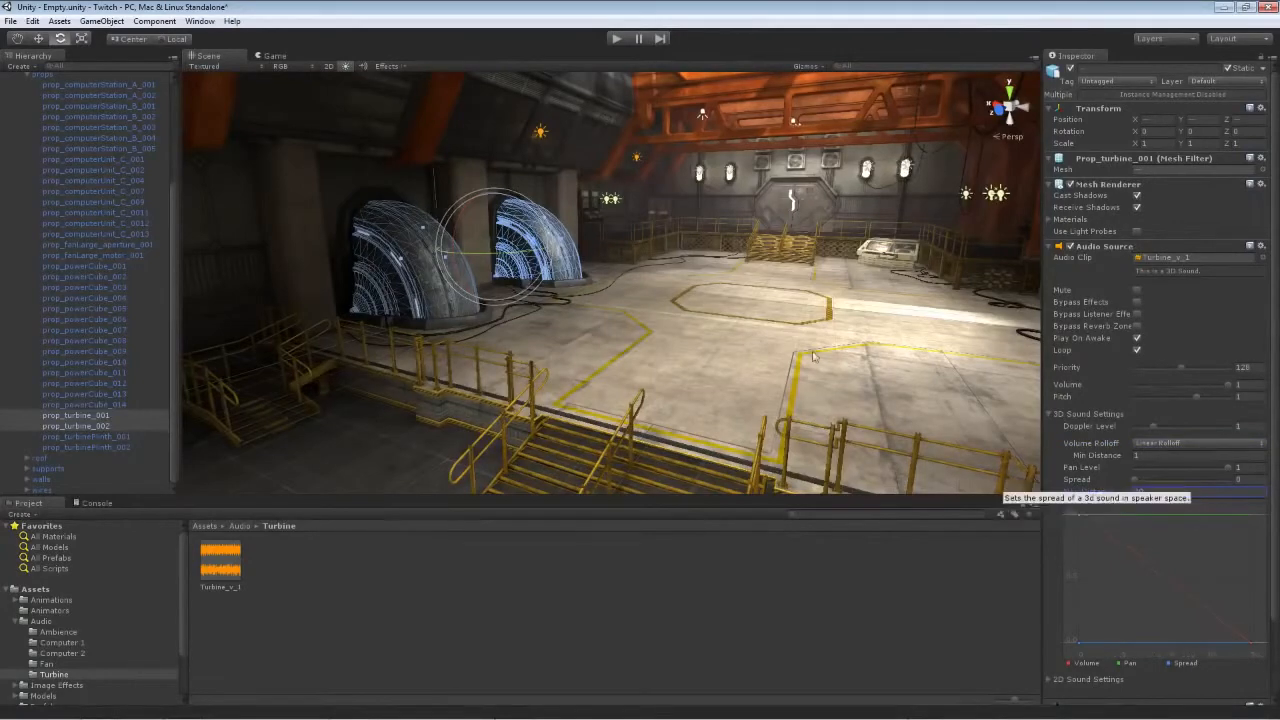
Step: Play the scene and walk back and forth between the large fan and the two turbines to compare their sounds
{"action": "key", "text": "s"}
{"action": "right_click_drag", "start_coordinate": [775, 355], "coordinate": [823, 324]}
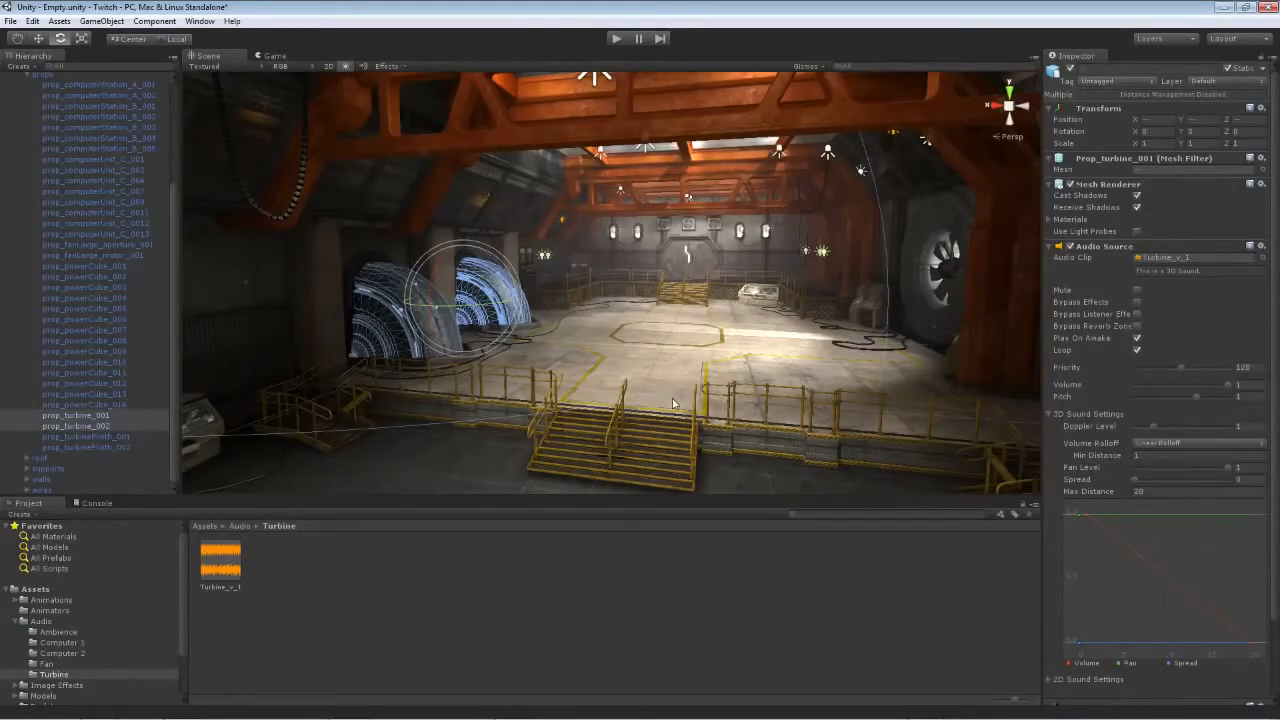
{"action": "right_click_drag", "start_coordinate": [720, 412], "coordinate": [680, 465]}
{"action": "key", "text": "w"}
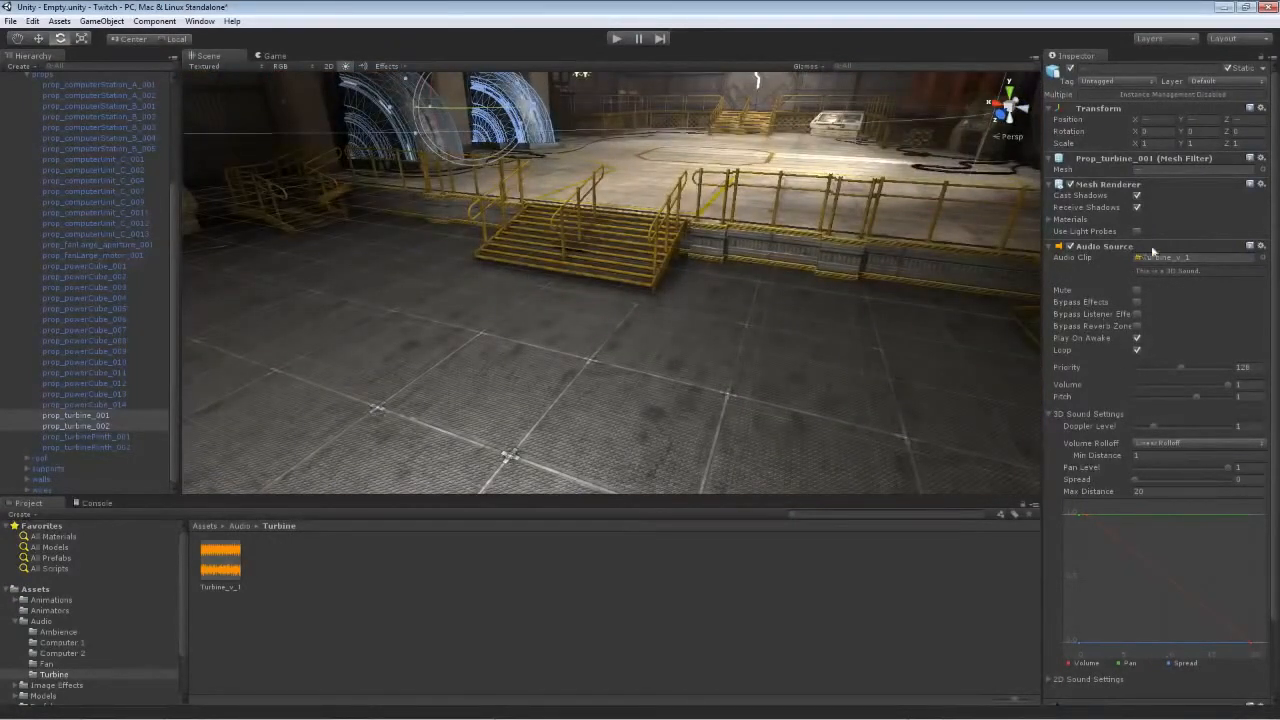
{"action": "left_click", "coordinate": [619, 38]}
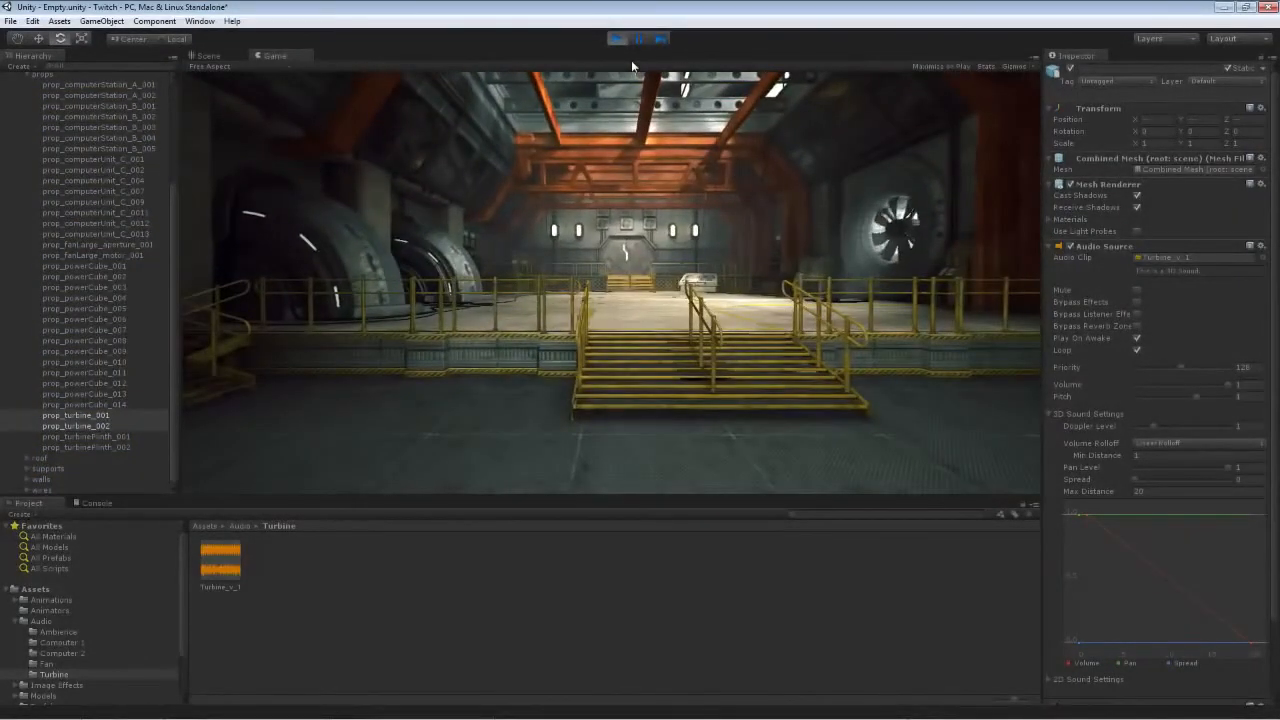
{"action": "key", "text": "w"}
{"action": "key", "text": "w"}
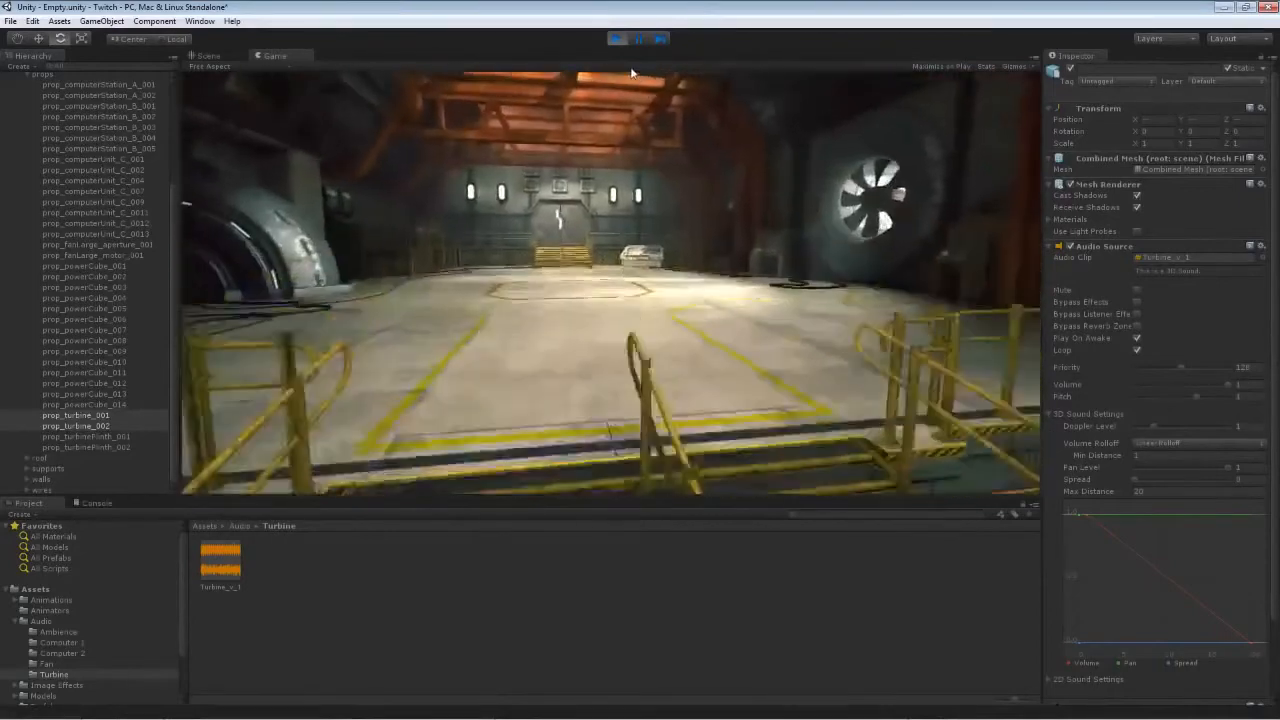
{"action": "key", "text": "w"}
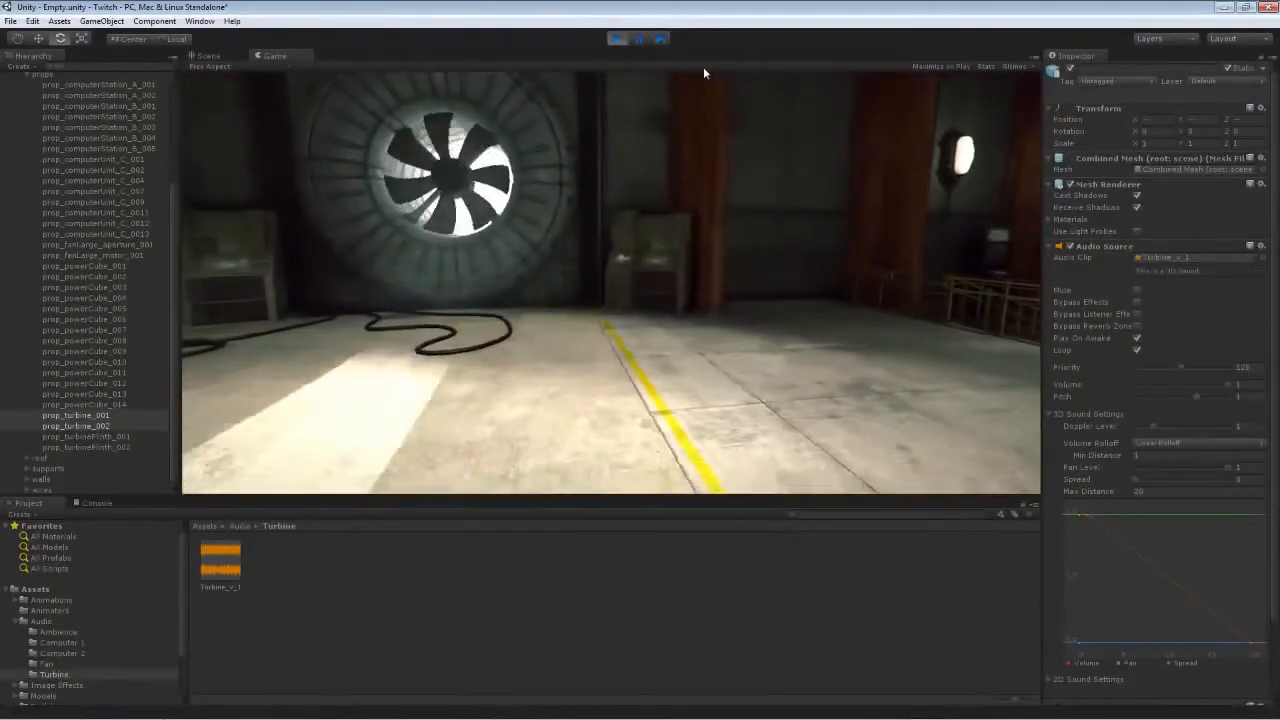
{"action": "key", "text": "w"}
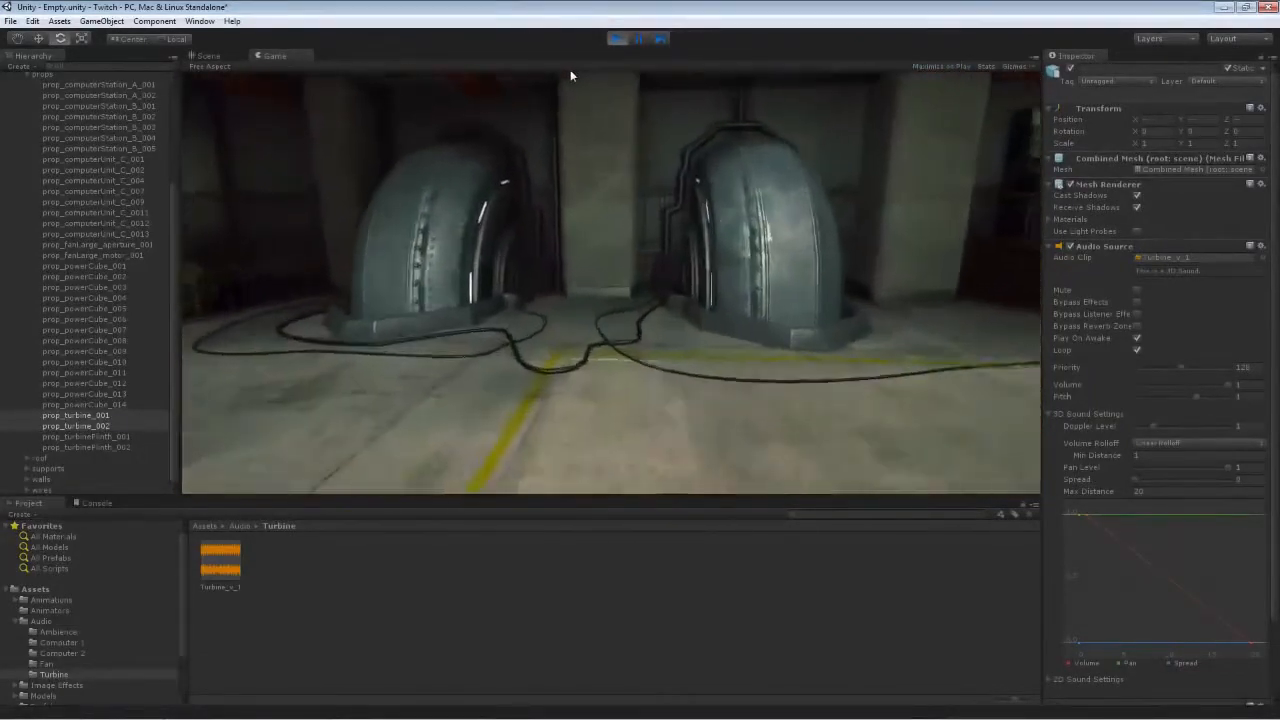
{"action": "key", "text": "s"}
{"action": "key", "text": "w"}
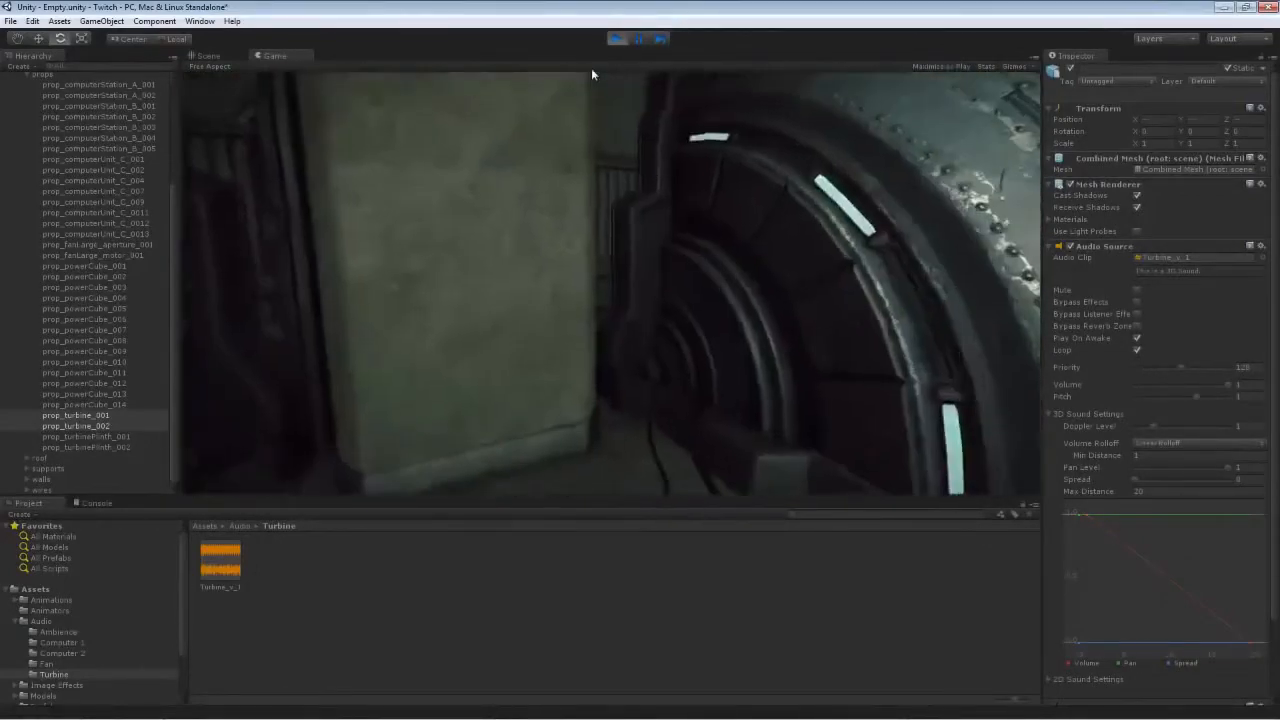
{"action": "key", "text": "w"}
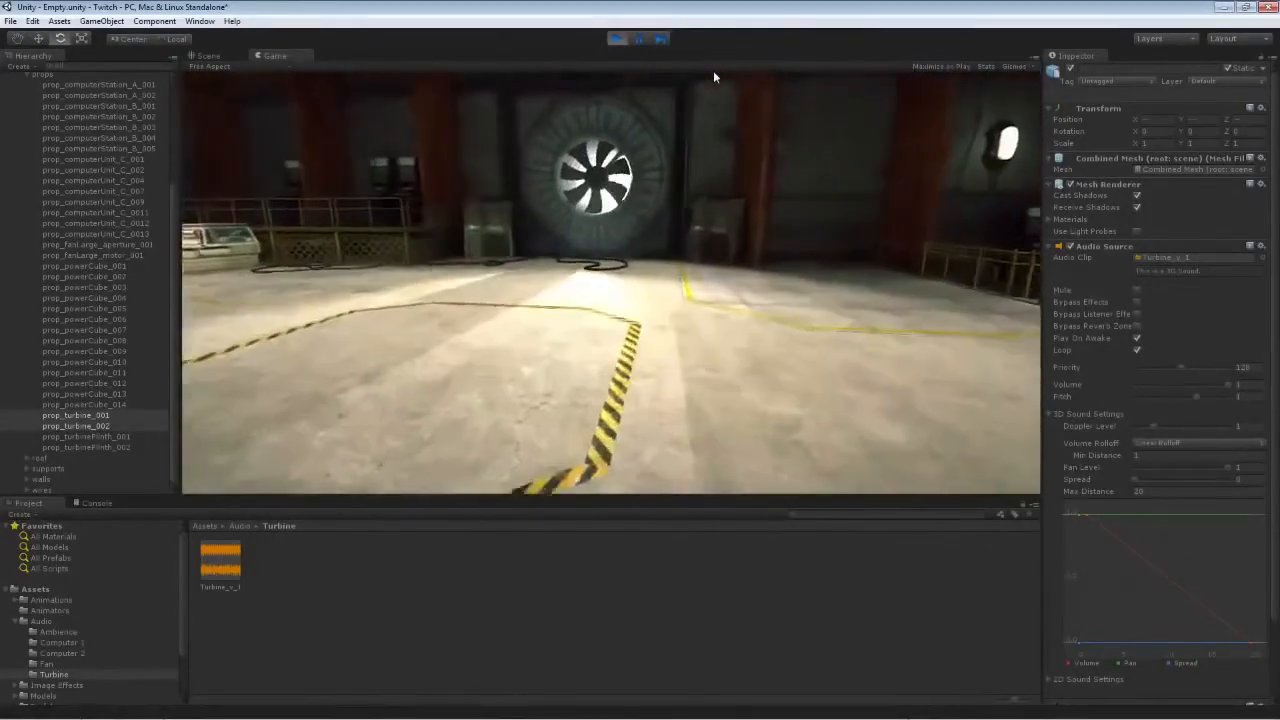
{"action": "key", "text": "w"}
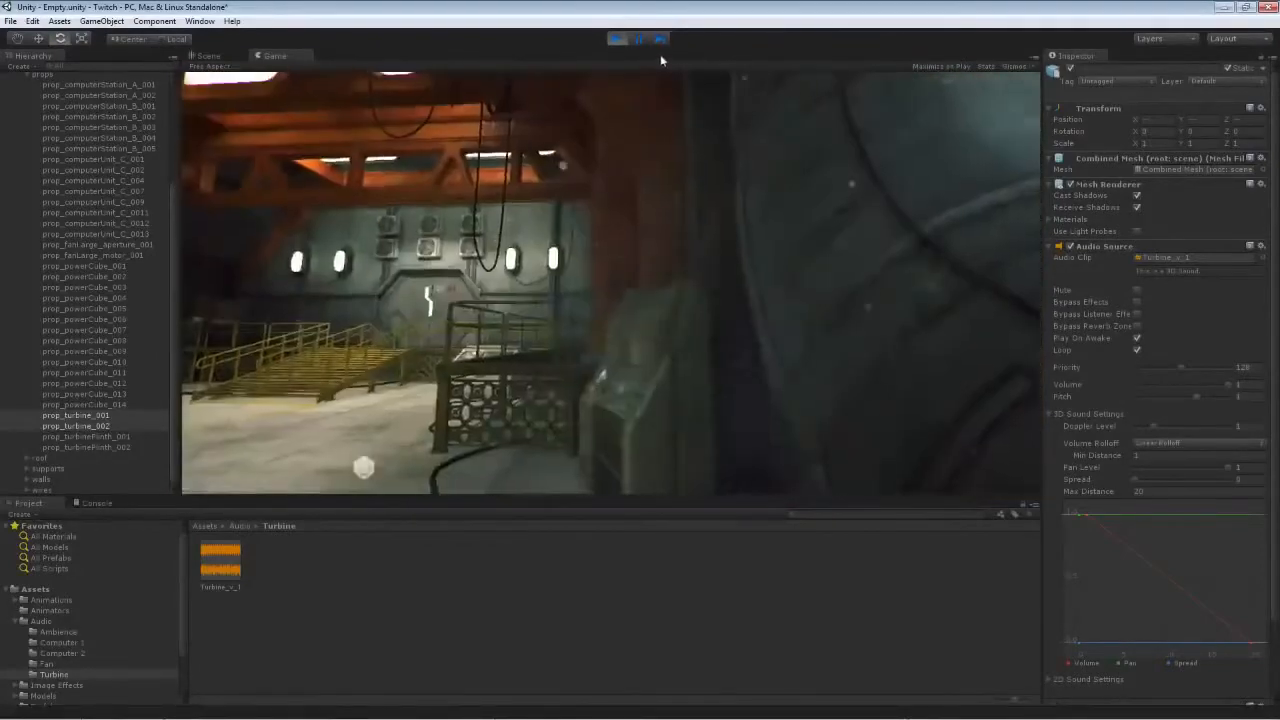
{"action": "key", "text": "w"}
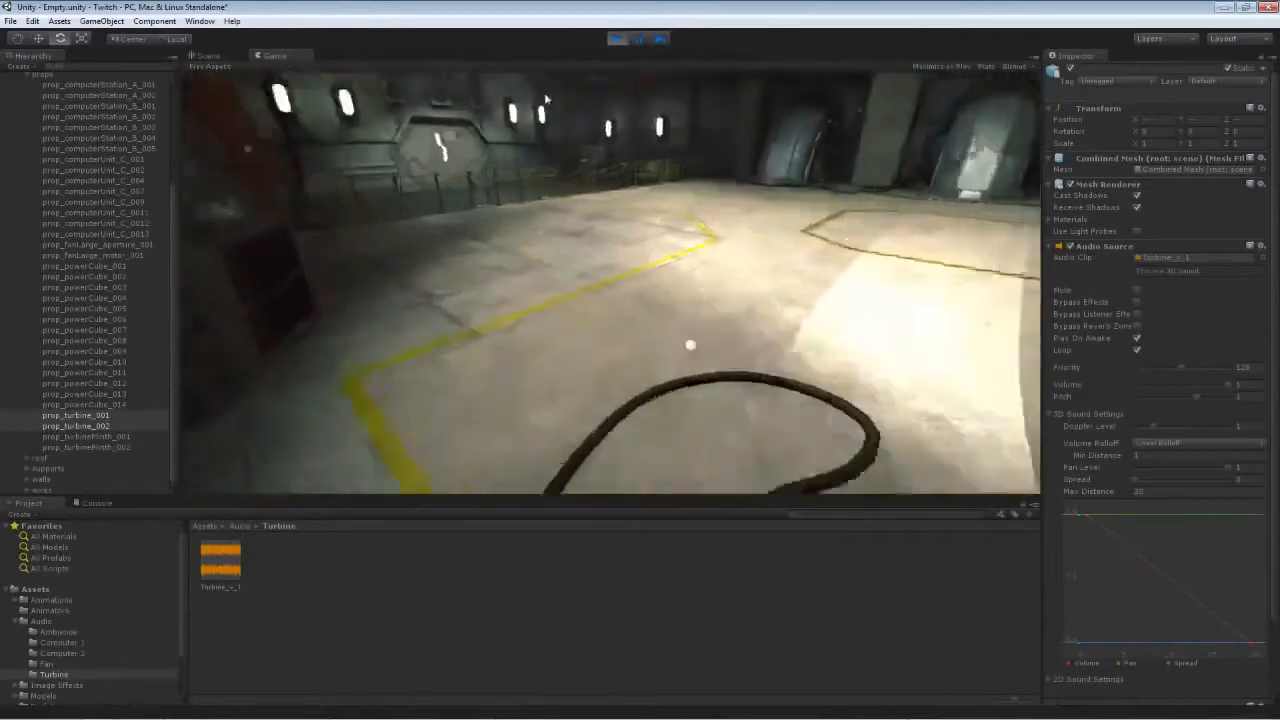
{"action": "key", "text": "w"}
{"action": "key", "text": "w"}
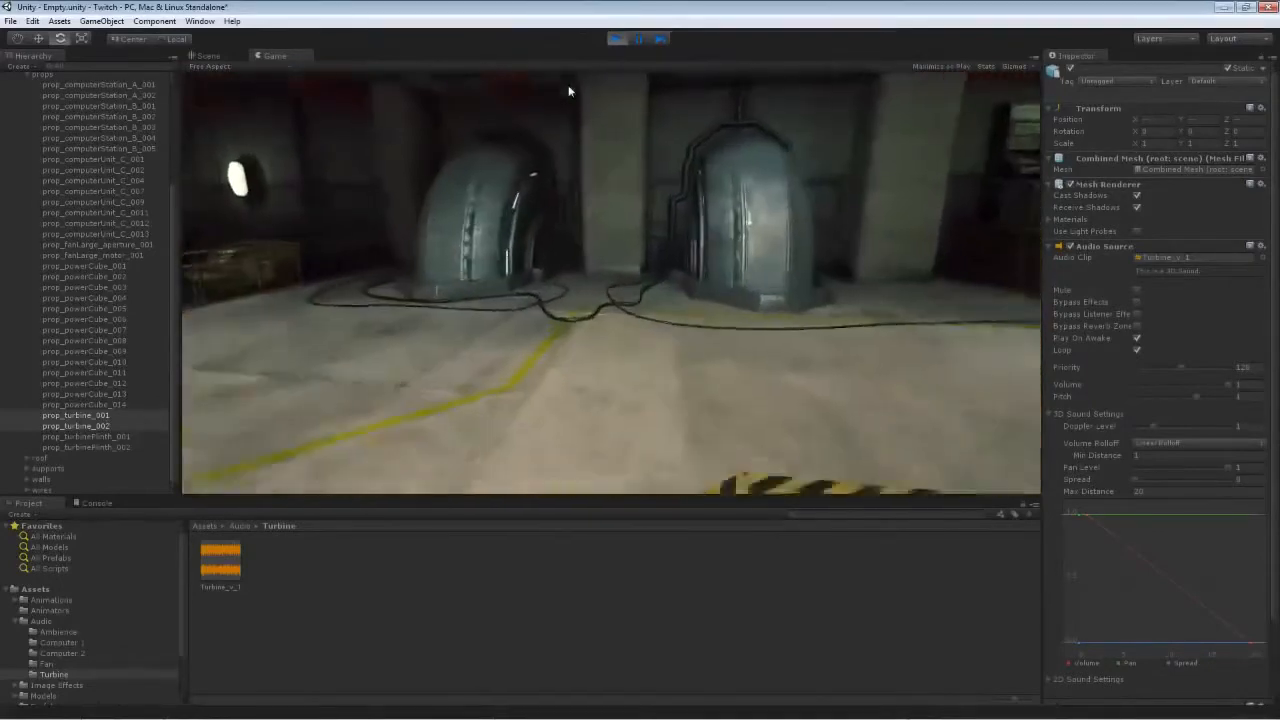
{"action": "key", "text": "w"}
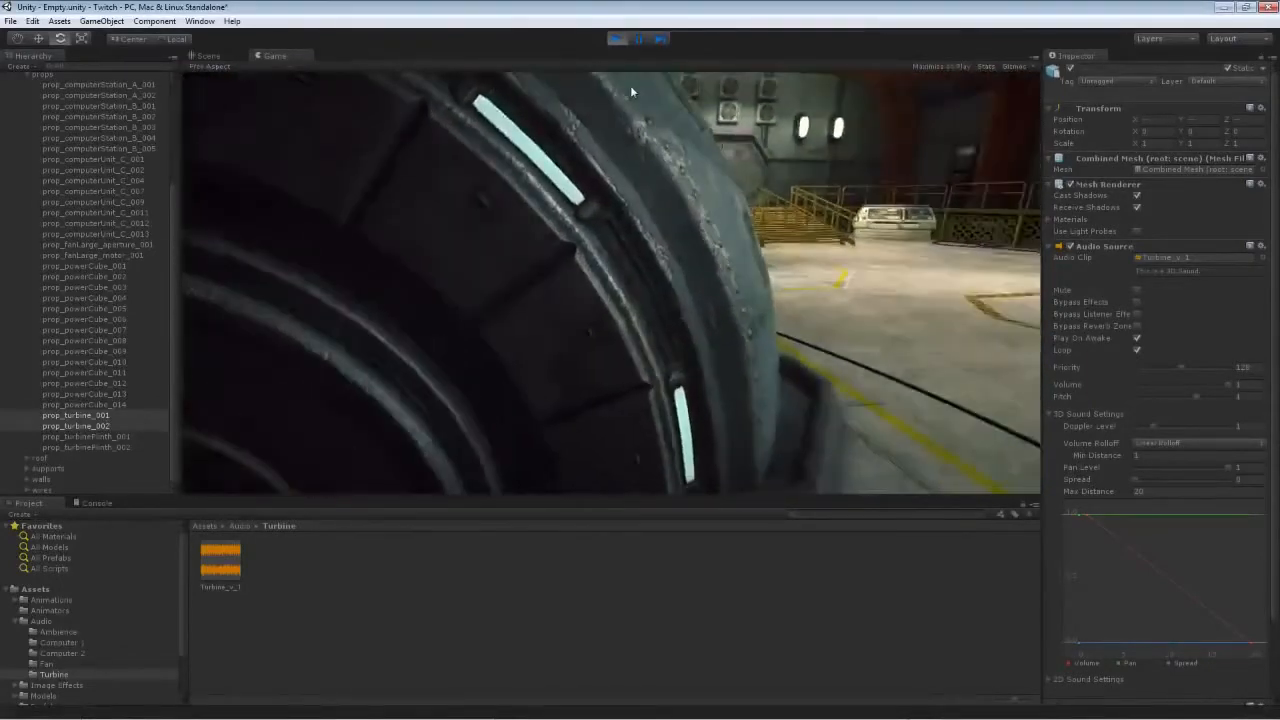
{"action": "key", "text": "w"}
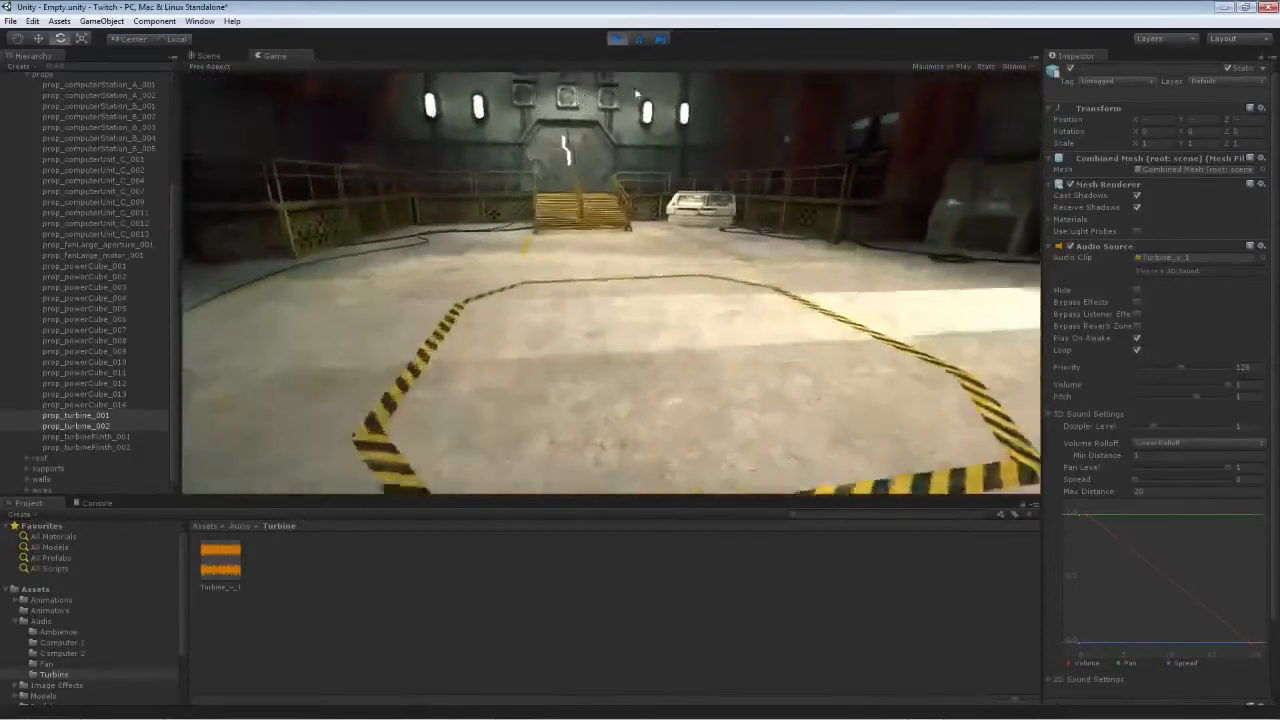
{"action": "key", "text": "w"}
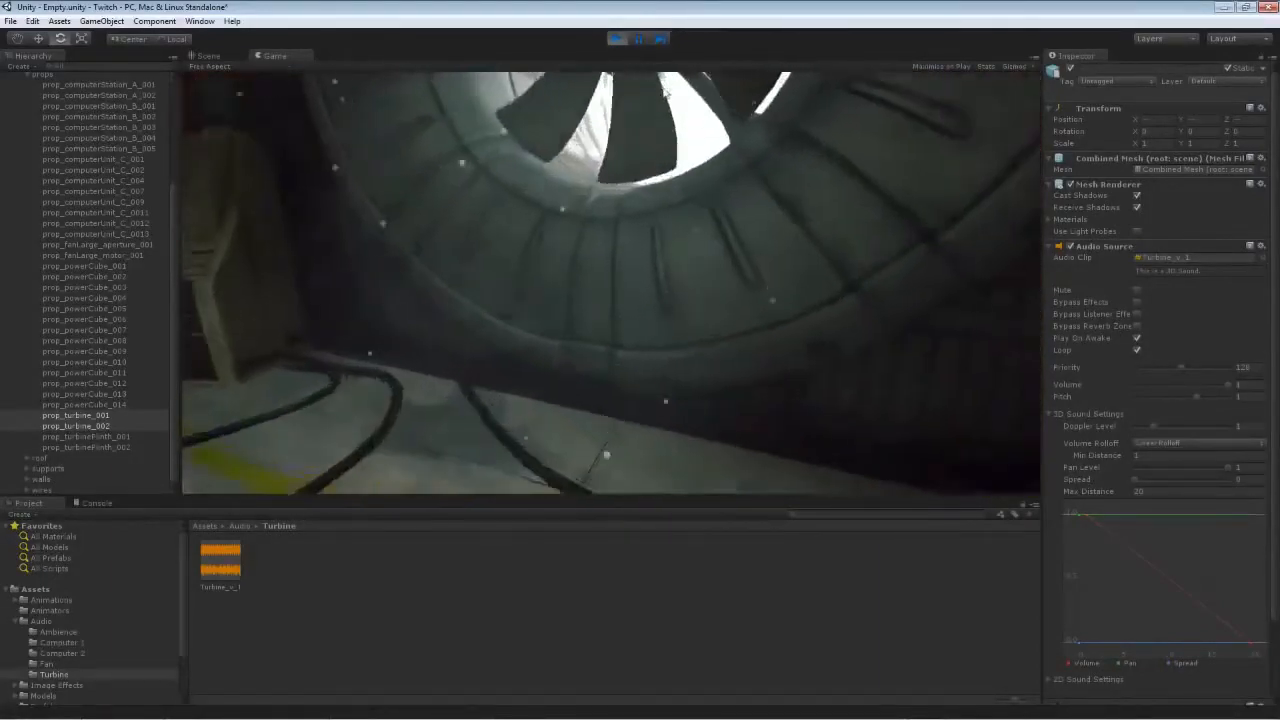
{"action": "key", "text": "w"}
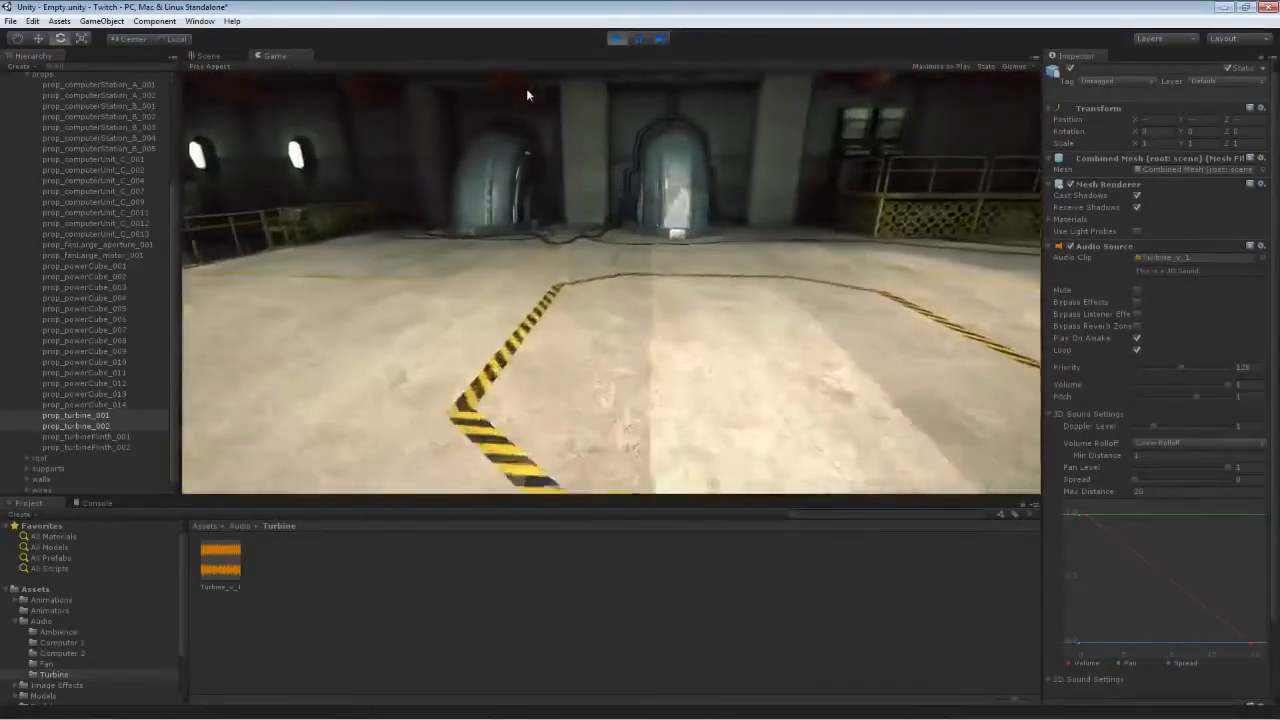
{"action": "key", "text": "w"}
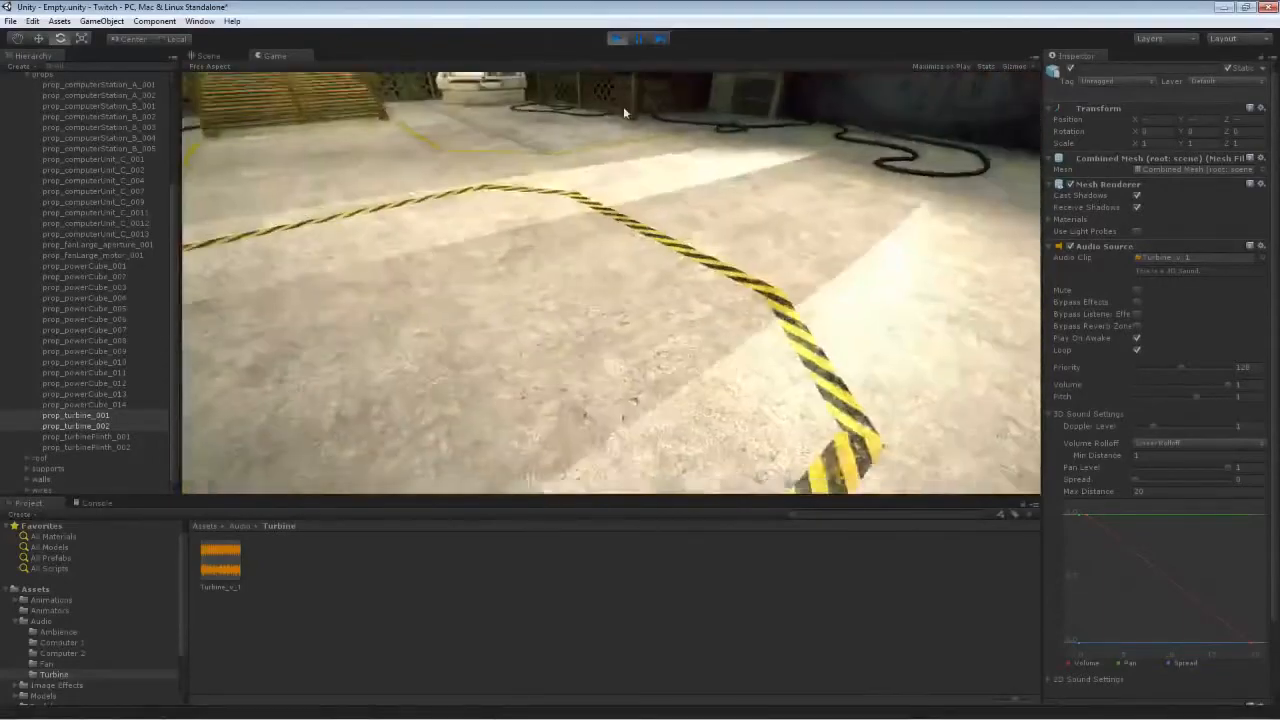
Step: Walk up to the computer station and back across the hall to listen to the sound there
{"action": "key", "text": "w"}
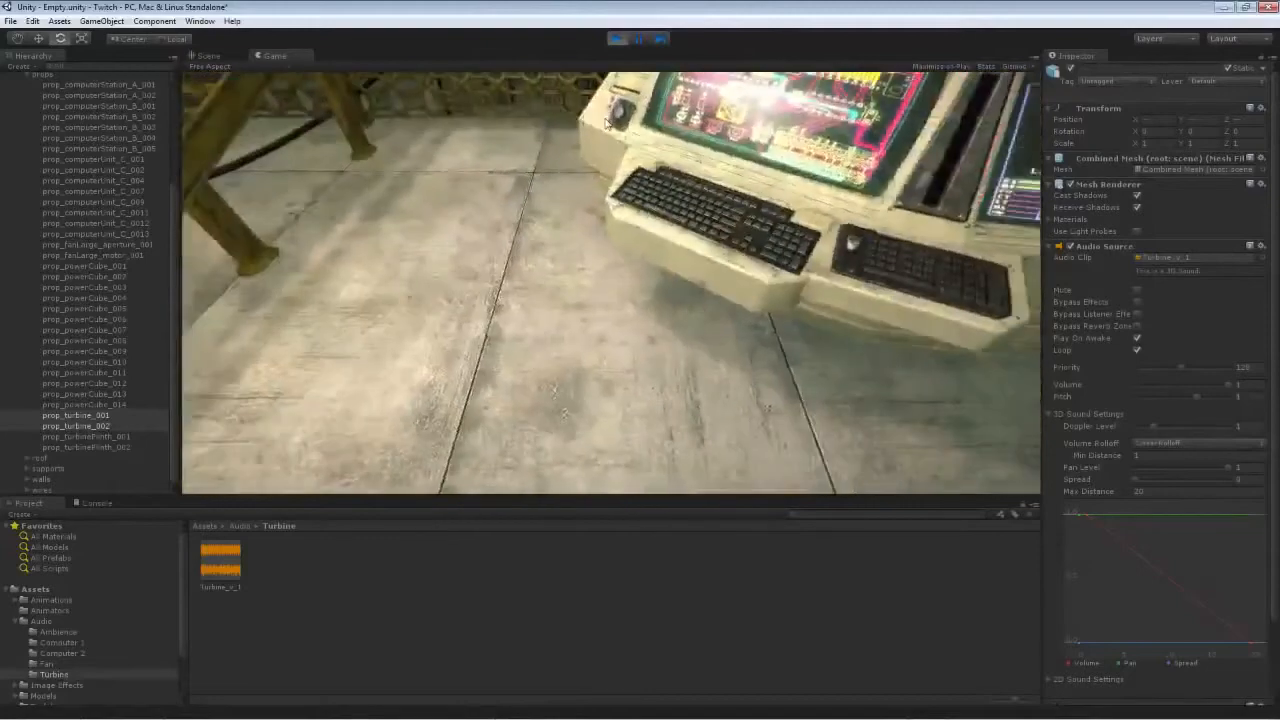
{"action": "key", "text": "w"}
{"action": "key", "text": "w"}
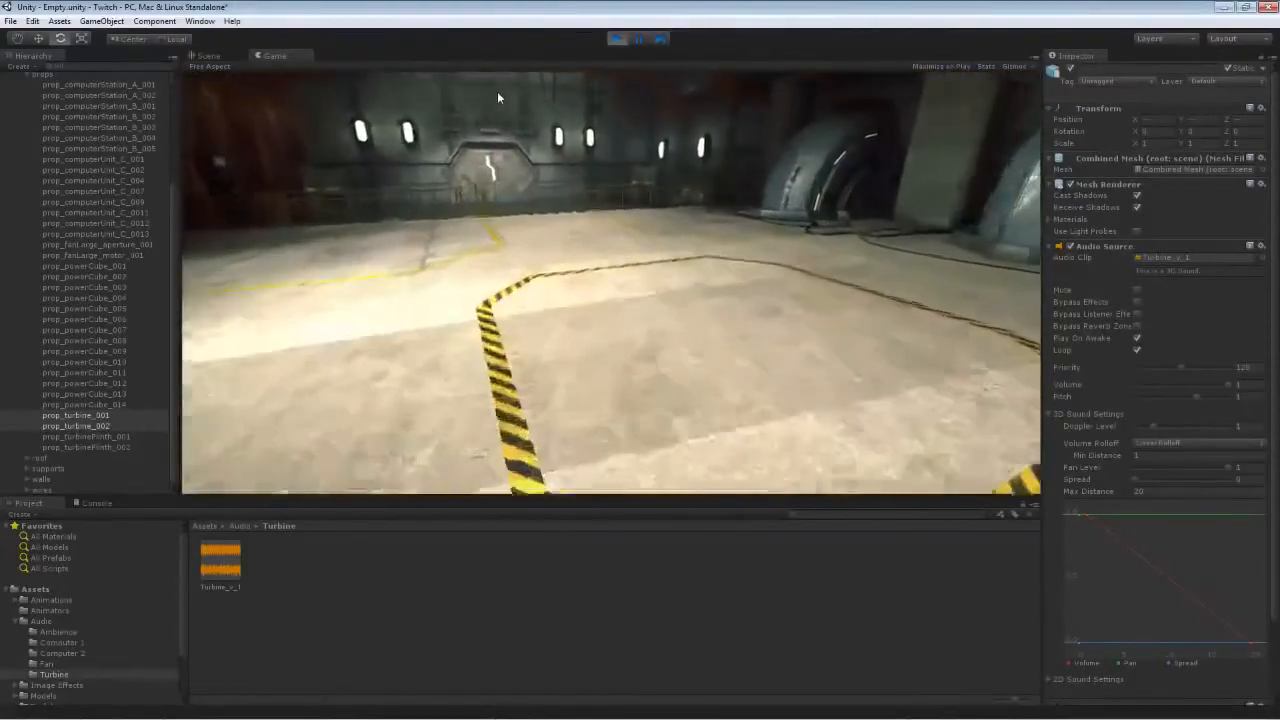
{"action": "key", "text": "w"}
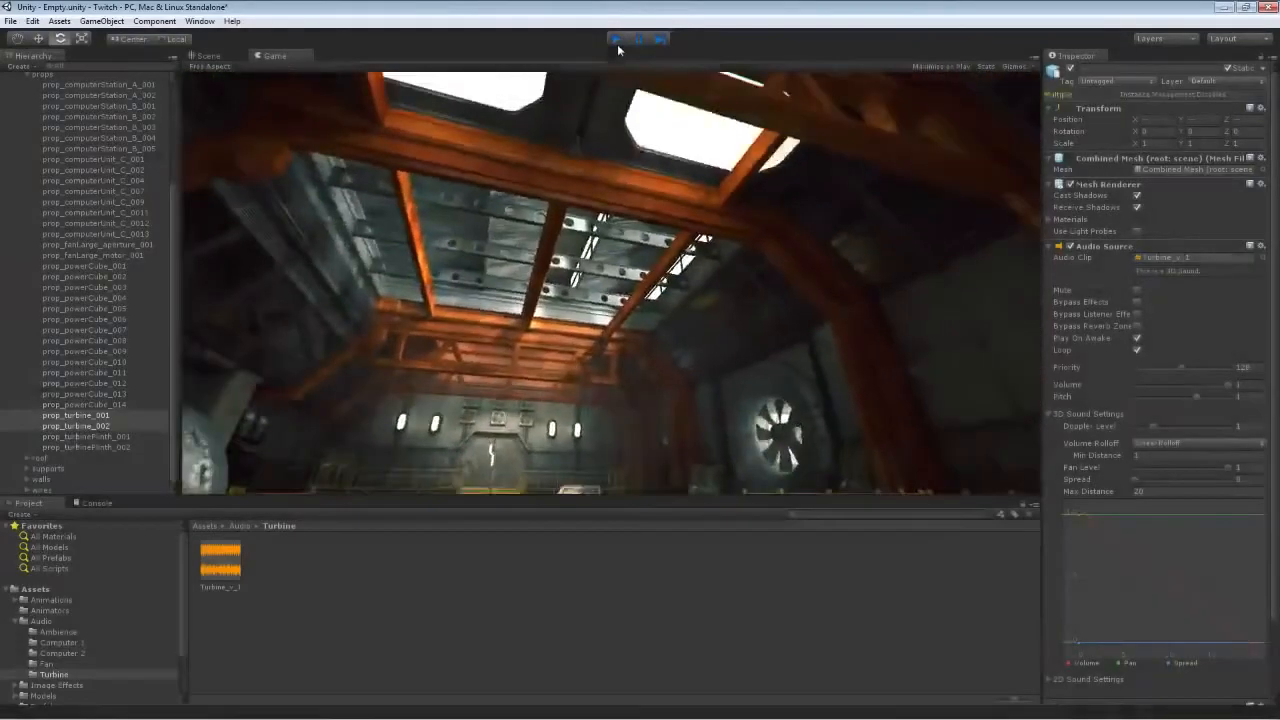
Step: Stop the play test and look over the hall in the Scene view
{"action": "left_click", "coordinate": [616, 40]}
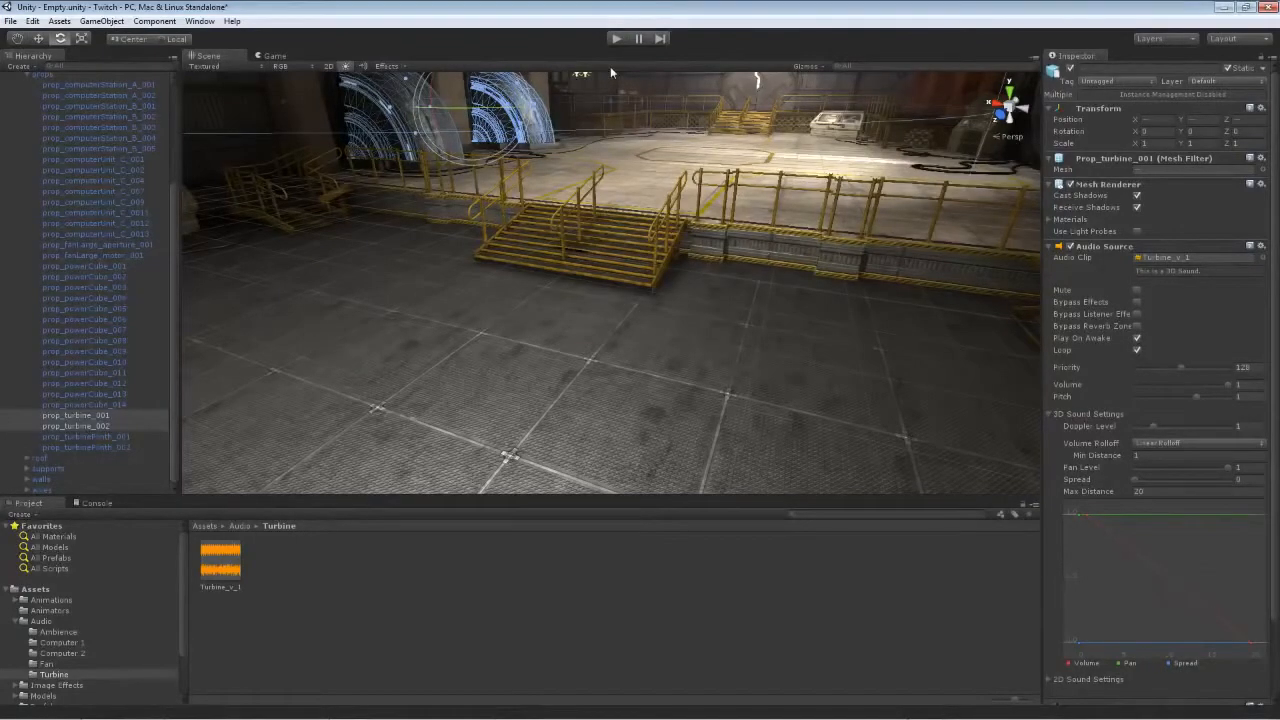
{"action": "right_click_drag", "start_coordinate": [488, 280], "coordinate": [565, 257]}
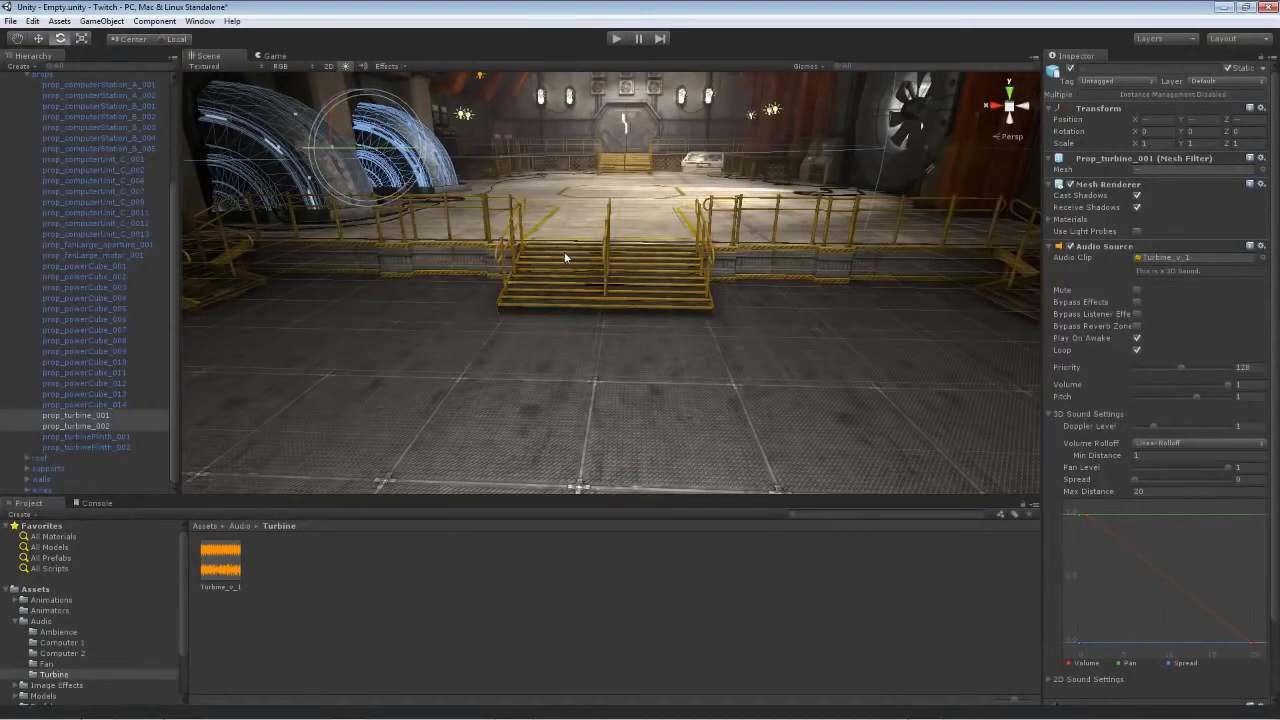
{"action": "right_click_drag", "start_coordinate": [565, 257], "coordinate": [565, 230]}
{"action": "left_click", "coordinate": [616, 38]}
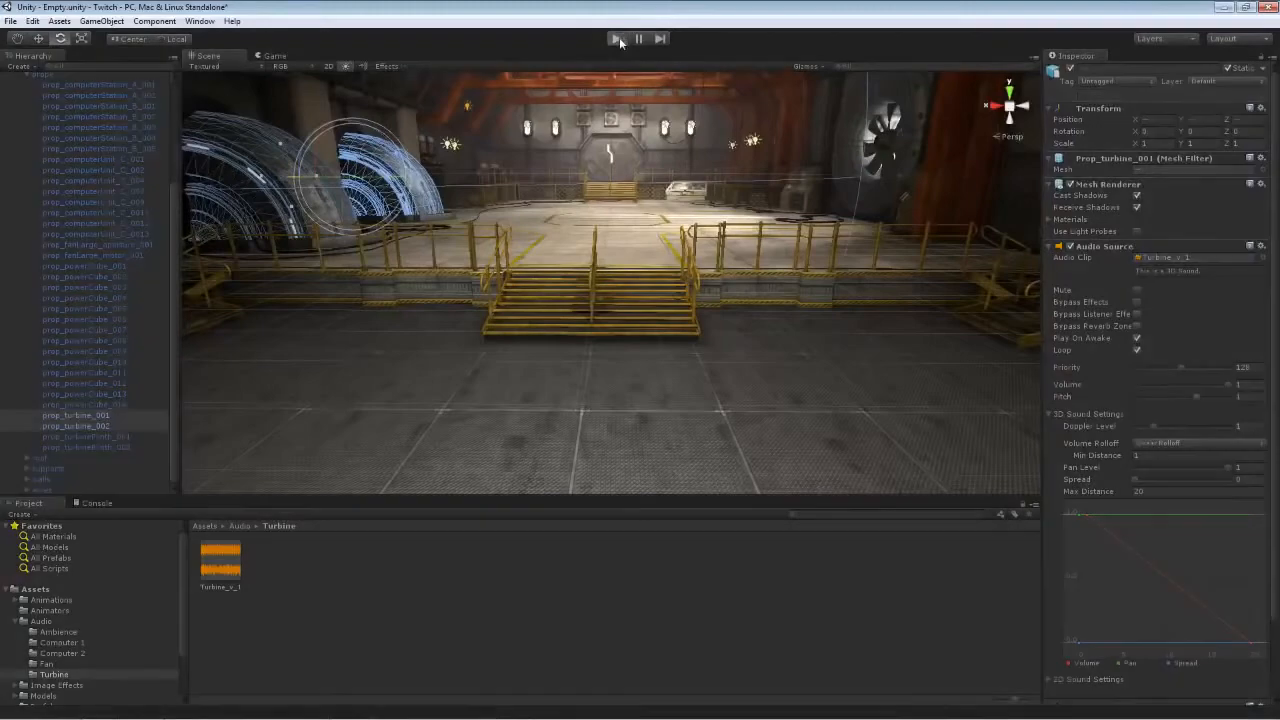
{"action": "left_click", "coordinate": [617, 38]}
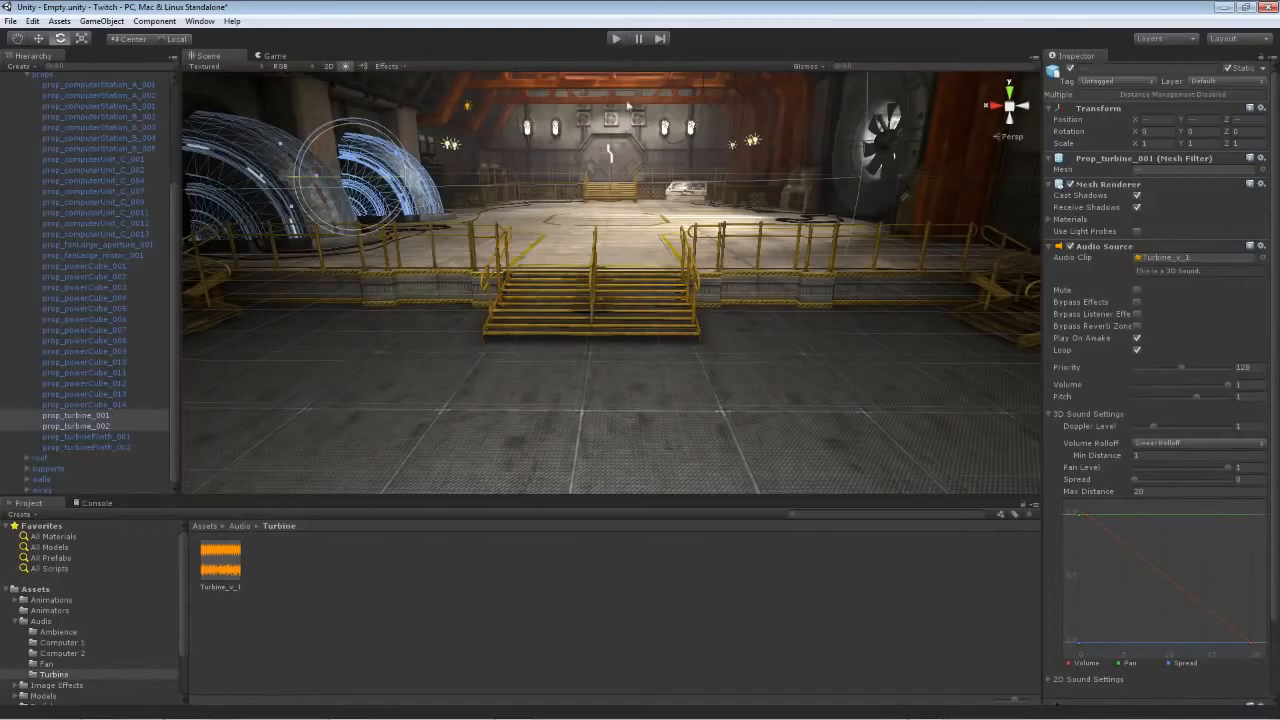
Step: Toggle the Scene view's audio preview on and off while moving between the player start and the hall
{"action": "left_click", "coordinate": [364, 70]}
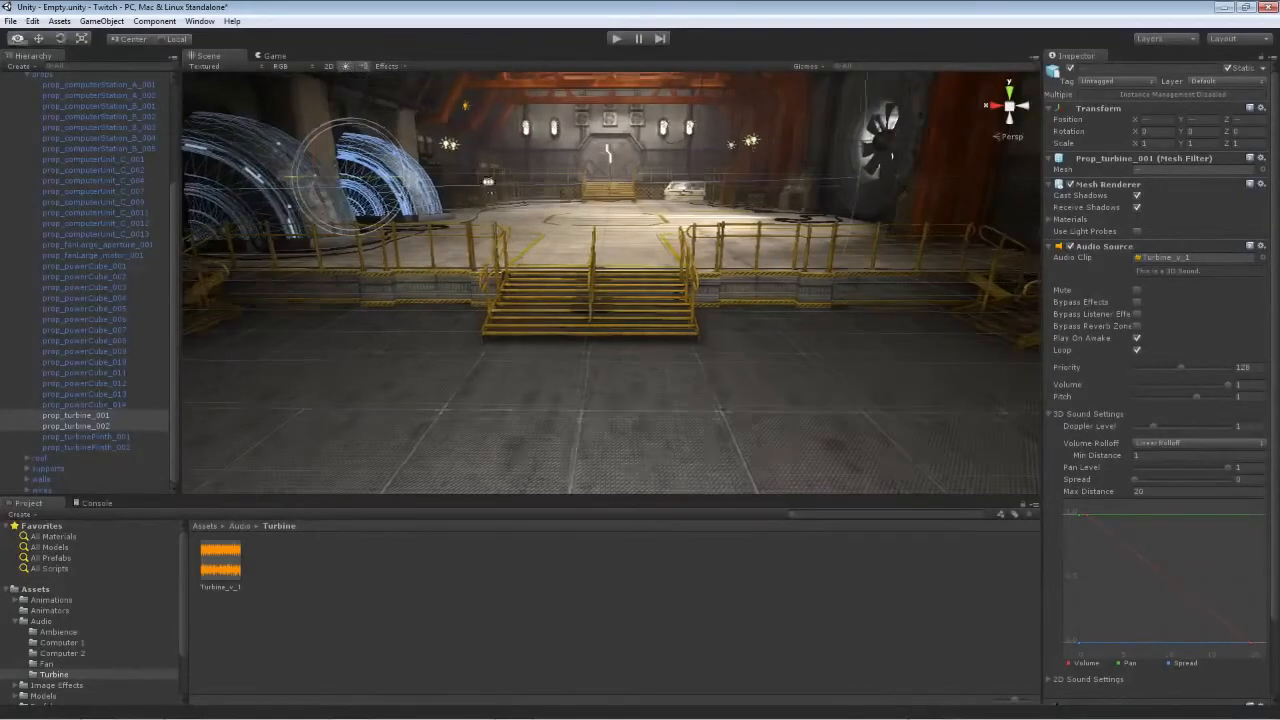
{"action": "key", "text": "w"}
{"action": "right_click_drag", "start_coordinate": [485, 178], "coordinate": [78, 126]}
{"action": "key", "text": "w"}
{"action": "key", "text": "w"}
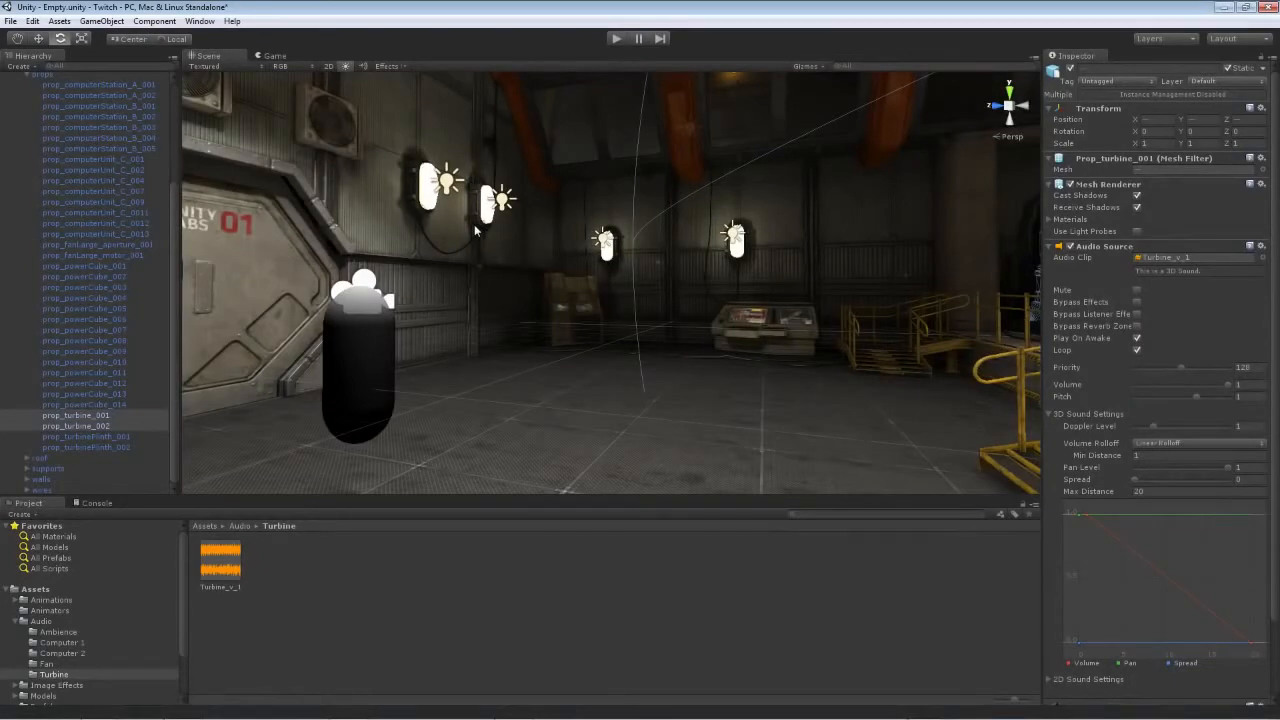
{"action": "left_click", "coordinate": [363, 68]}
{"action": "left_click", "coordinate": [363, 68]}
{"action": "left_click", "coordinate": [363, 68]}
{"action": "right_click_drag", "start_coordinate": [432, 174], "coordinate": [800, 200]}
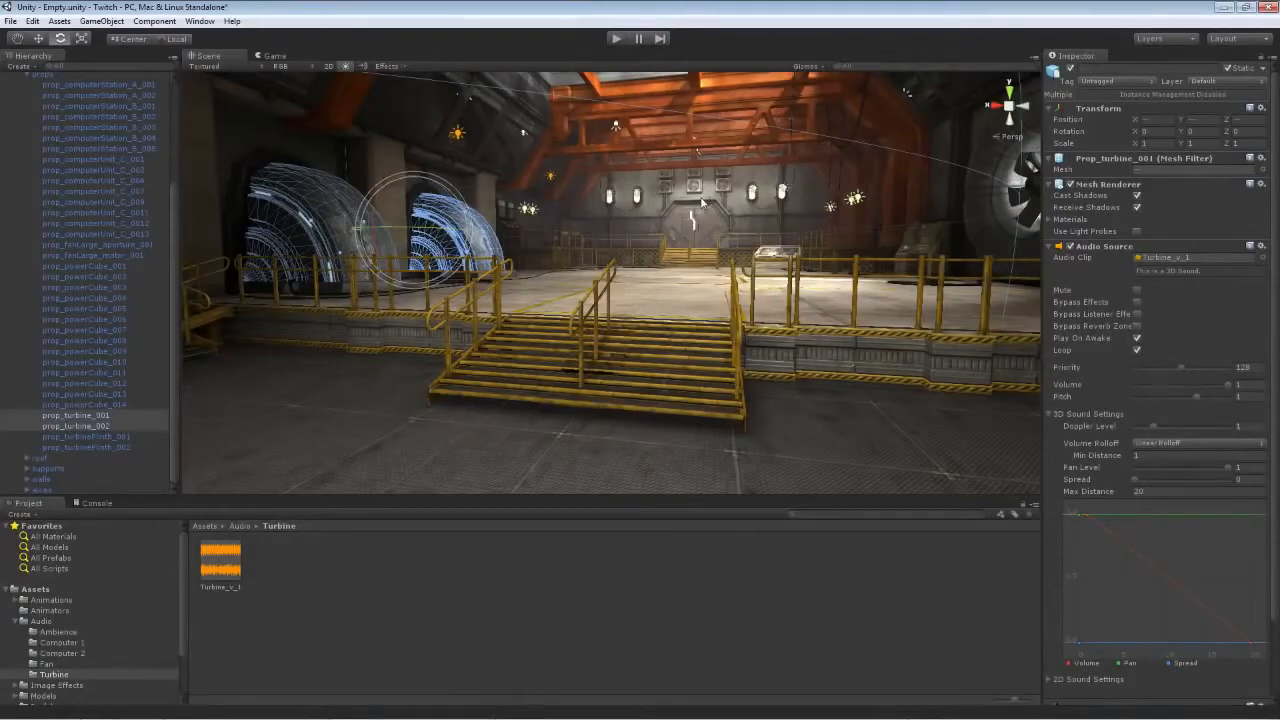
{"action": "right_click_drag", "start_coordinate": [574, 178], "coordinate": [601, 184]}
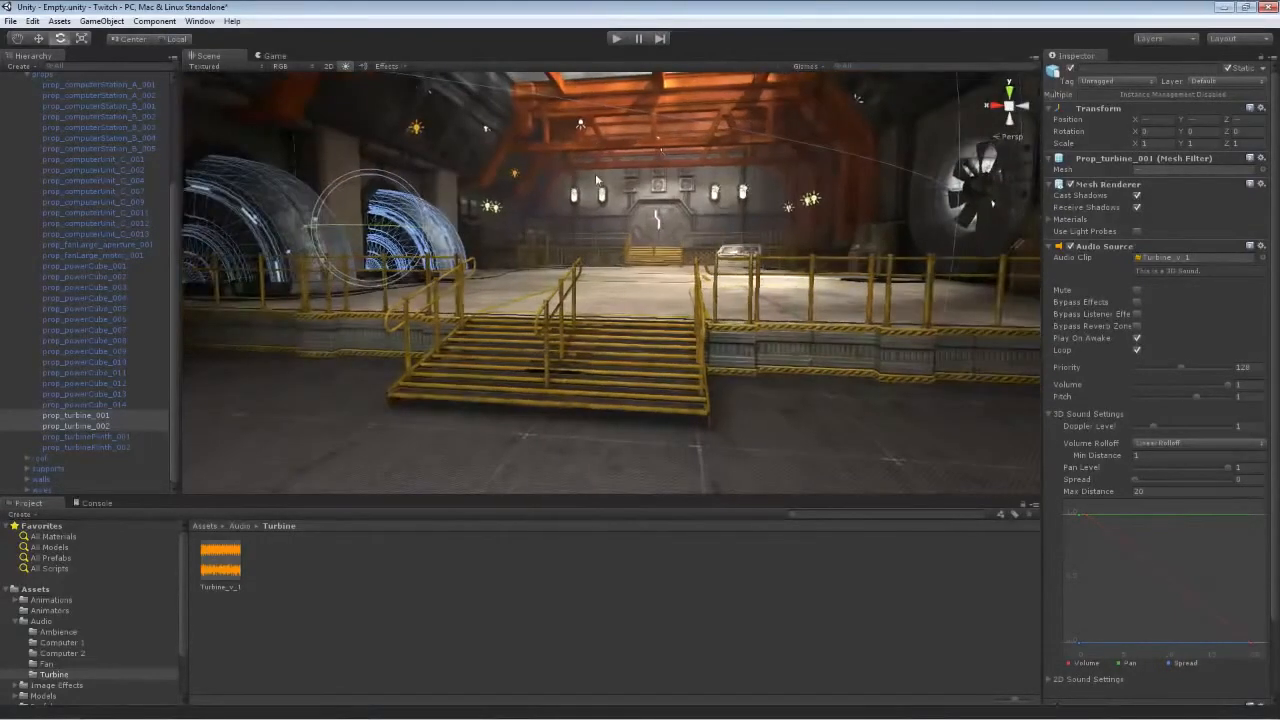
Step: Add the large fan to the current selection of both turbines
{"action": "left_click", "coordinate": [987, 203], "text": "shift"}
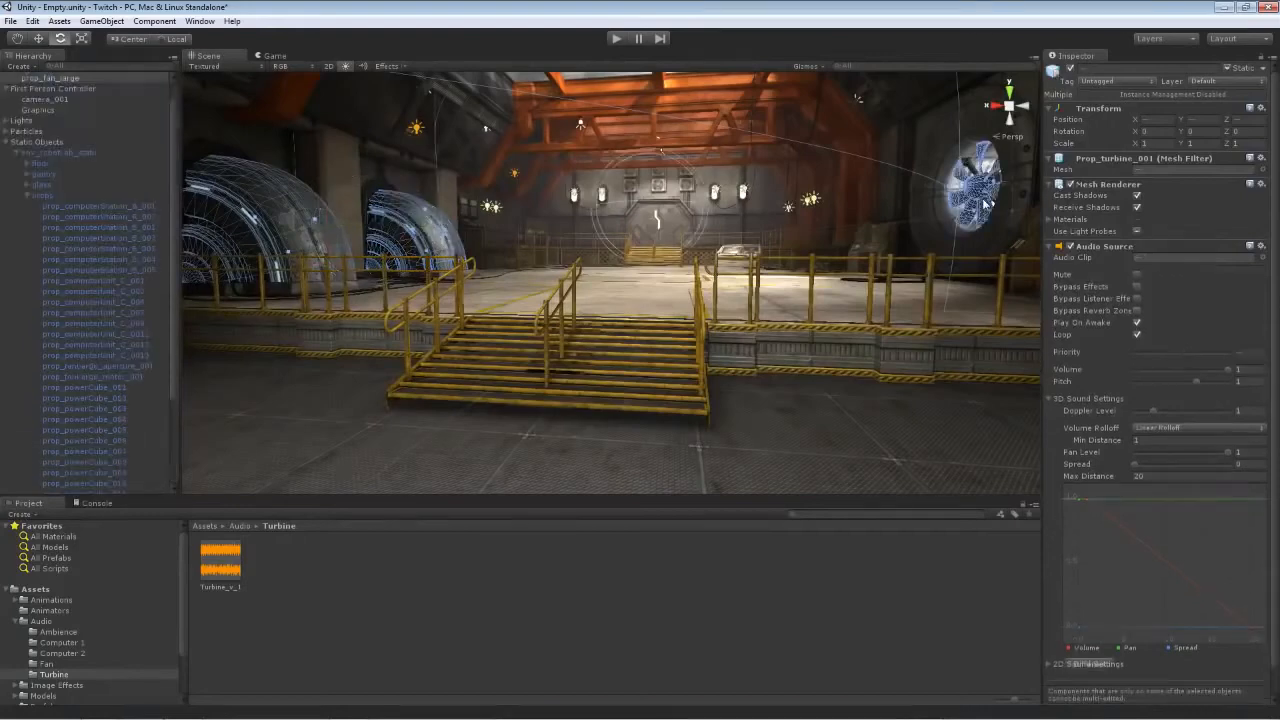
{"action": "right_click_drag", "start_coordinate": [597, 206], "coordinate": [594, 163]}
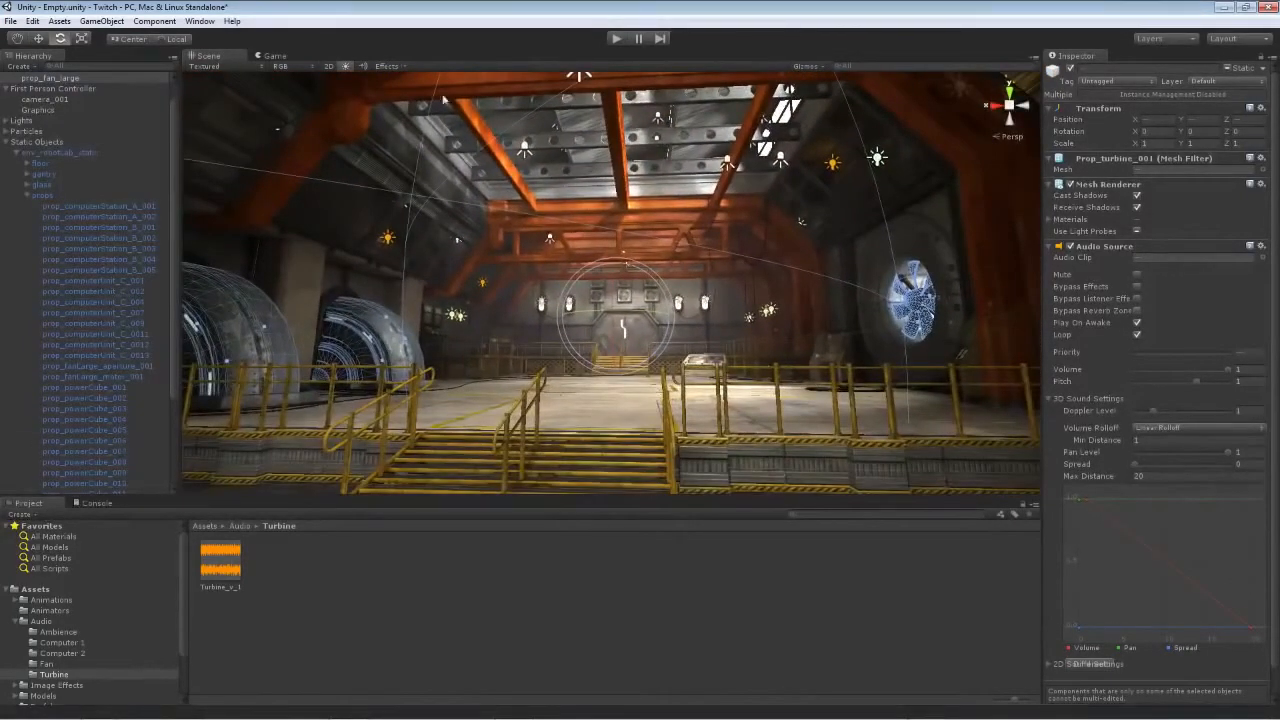
{"action": "right_click_drag", "start_coordinate": [590, 275], "coordinate": [629, 307]}
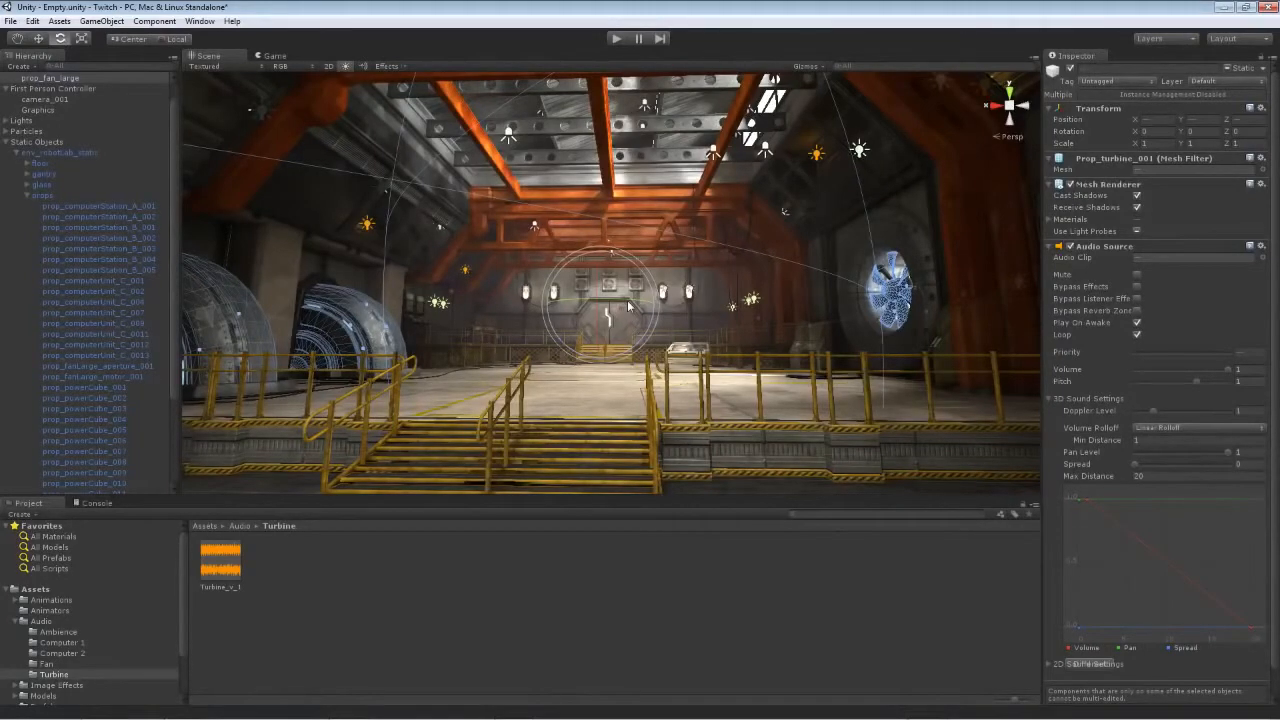
Step: Compare the Wireframe, Textured Wire, Render Paths and Lightmap Resolution display modes of the scene and return to Textured
{"action": "left_click", "coordinate": [240, 66]}
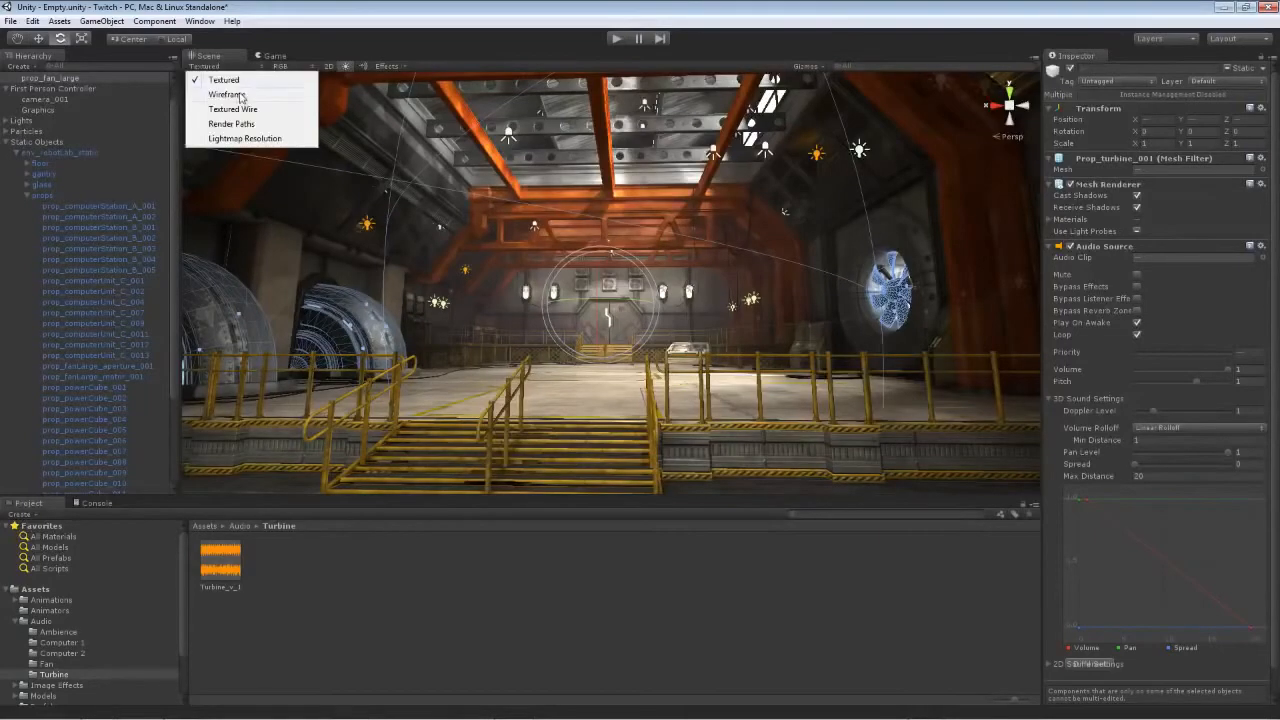
{"action": "left_click", "coordinate": [240, 98]}
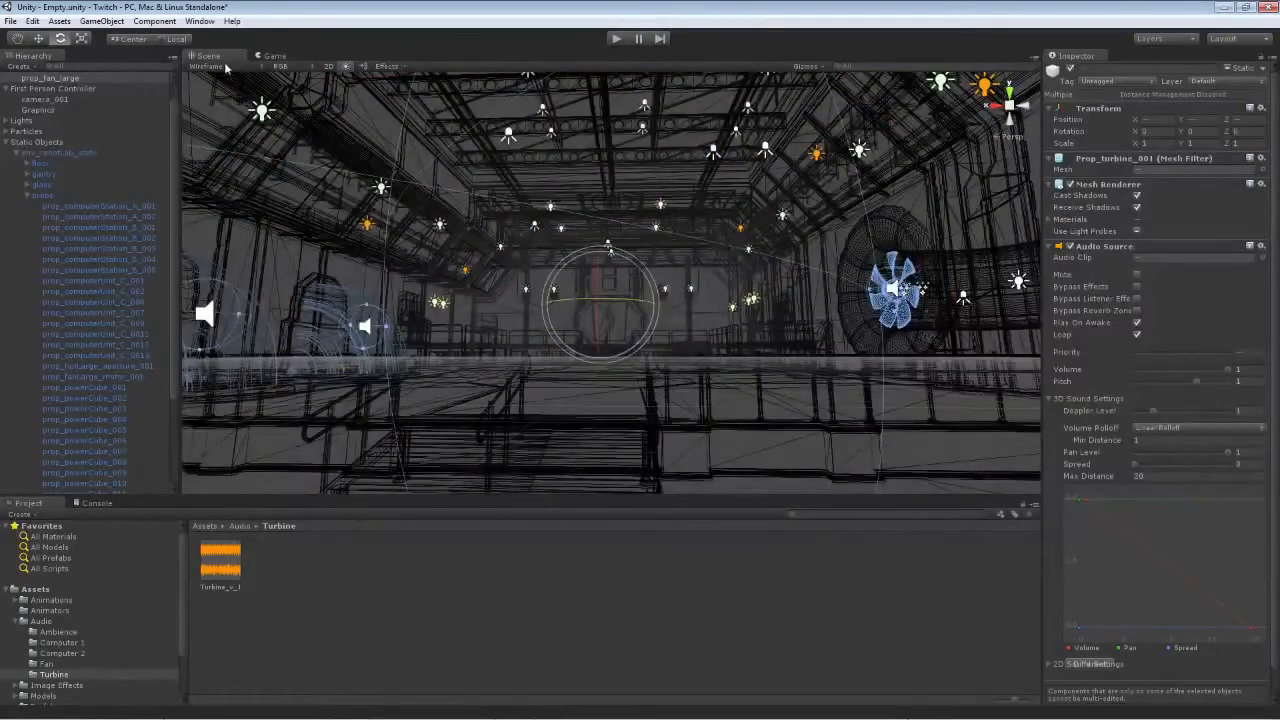
{"action": "left_click", "coordinate": [228, 67]}
{"action": "left_click", "coordinate": [230, 109]}
{"action": "left_click", "coordinate": [229, 67]}
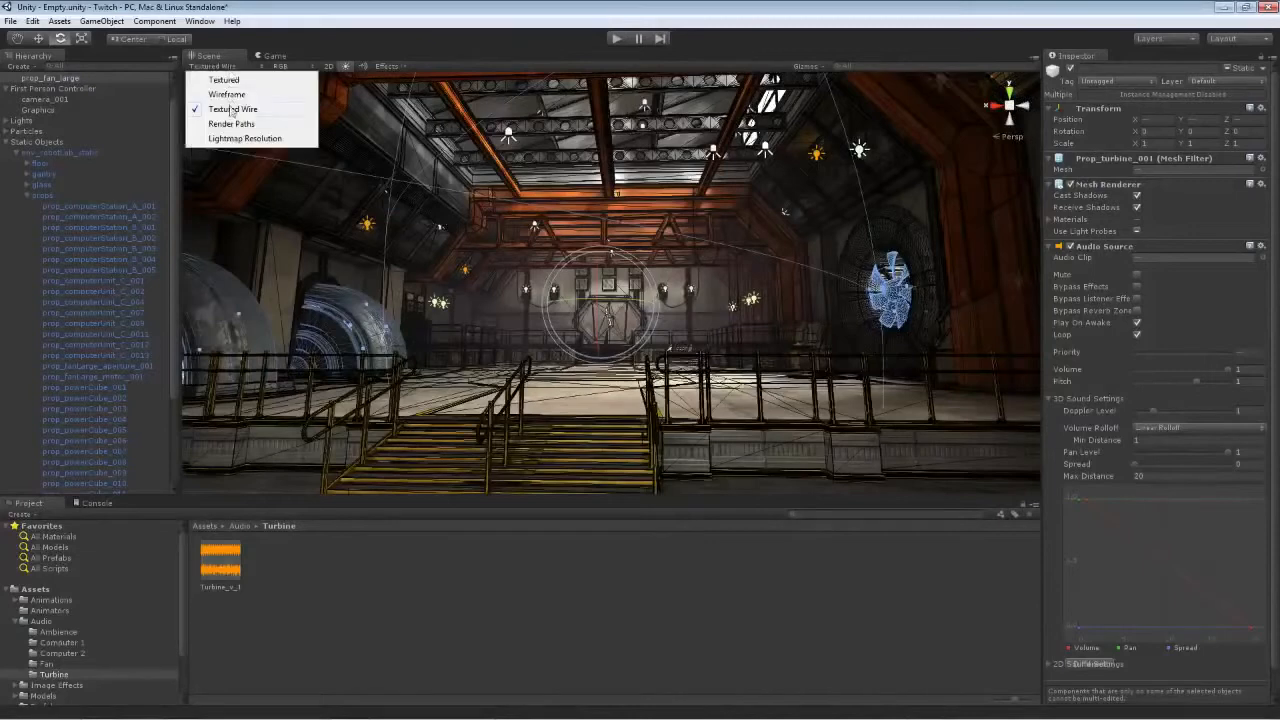
{"action": "left_click", "coordinate": [232, 128]}
{"action": "left_click", "coordinate": [227, 67]}
{"action": "left_click", "coordinate": [232, 138]}
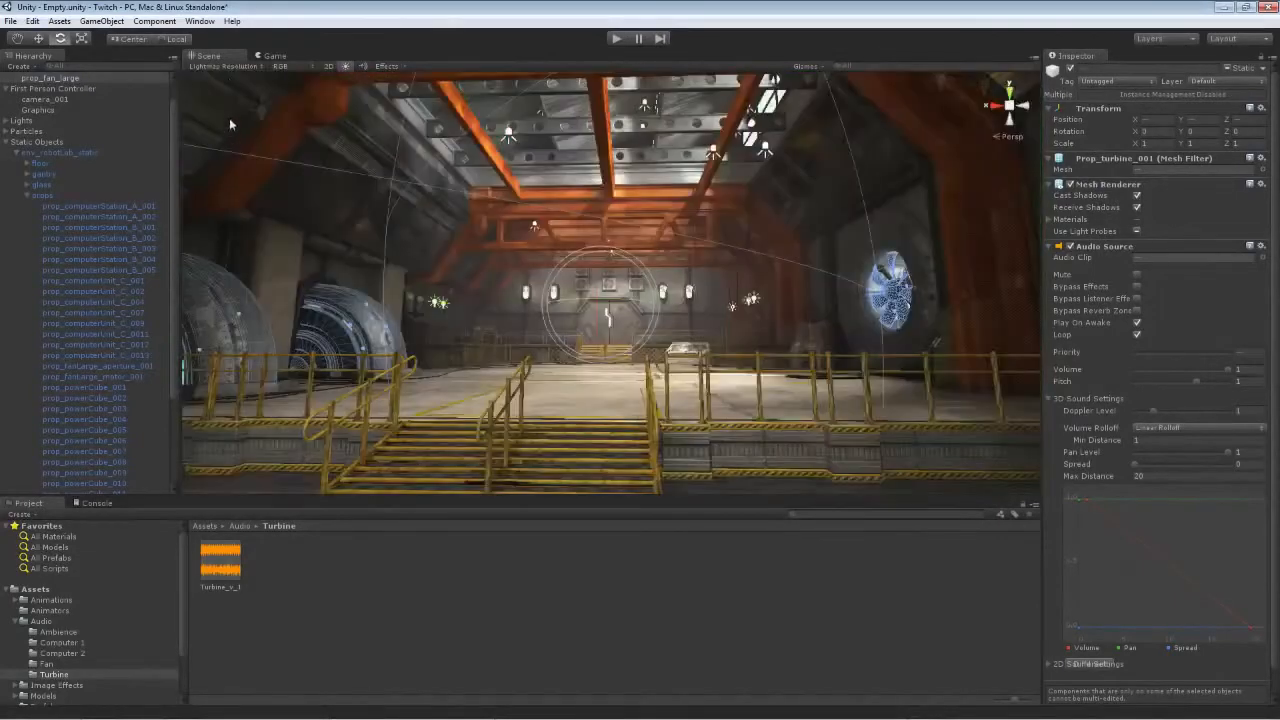
{"action": "left_click", "coordinate": [222, 65]}
{"action": "left_click", "coordinate": [226, 80]}
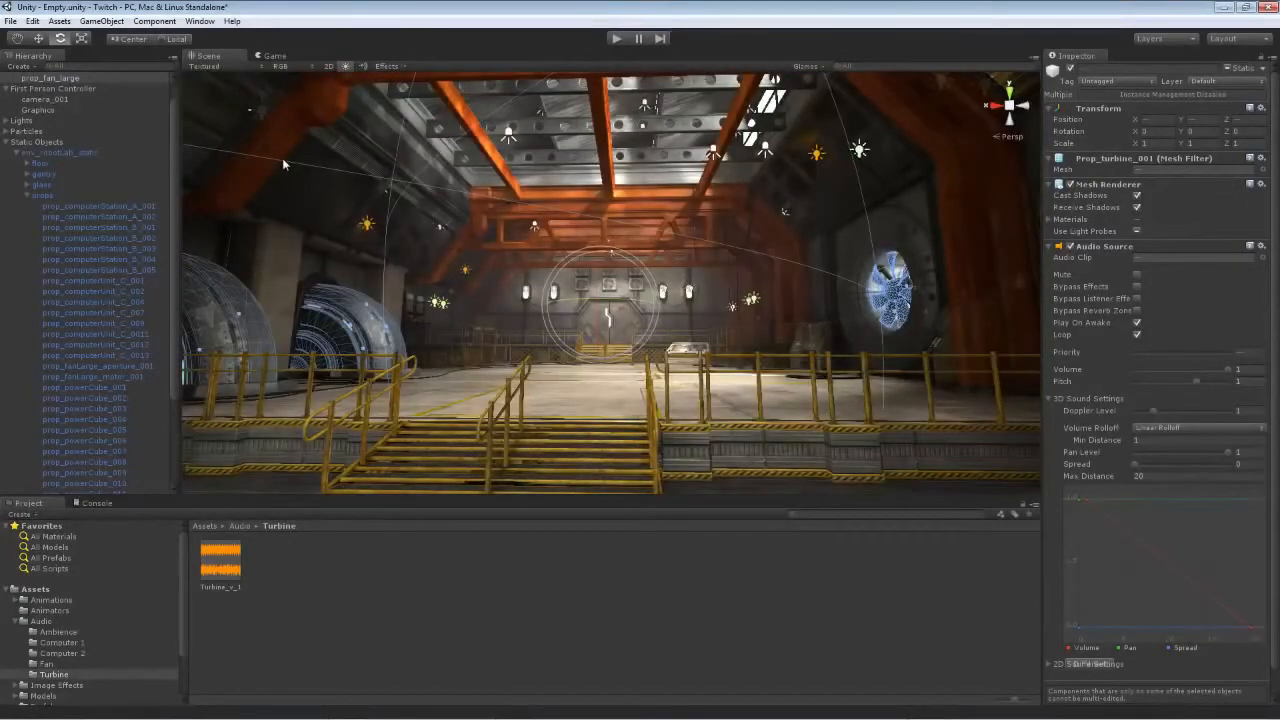
Step: Examine the hall and the player's starting area with the fan and both turbines selected
{"action": "right_click_drag", "start_coordinate": [475, 214], "coordinate": [540, 284]}
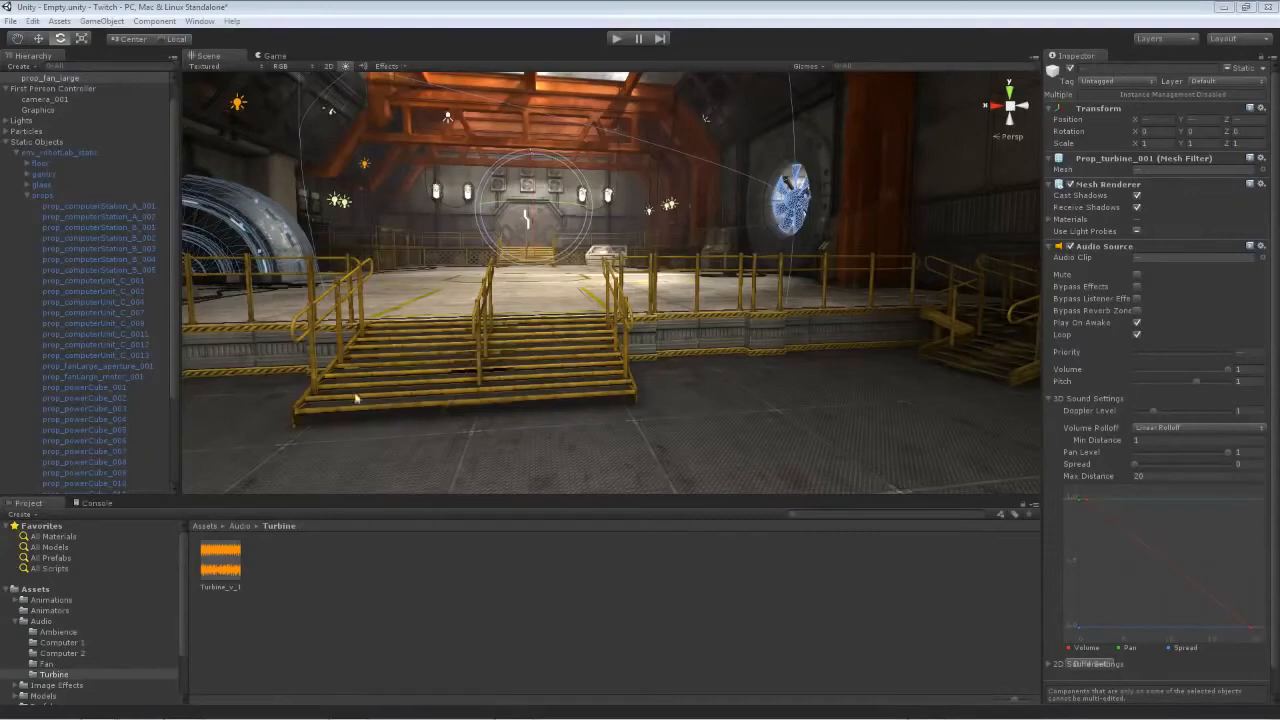
{"action": "right_click_drag", "start_coordinate": [357, 400], "coordinate": [521, 299]}
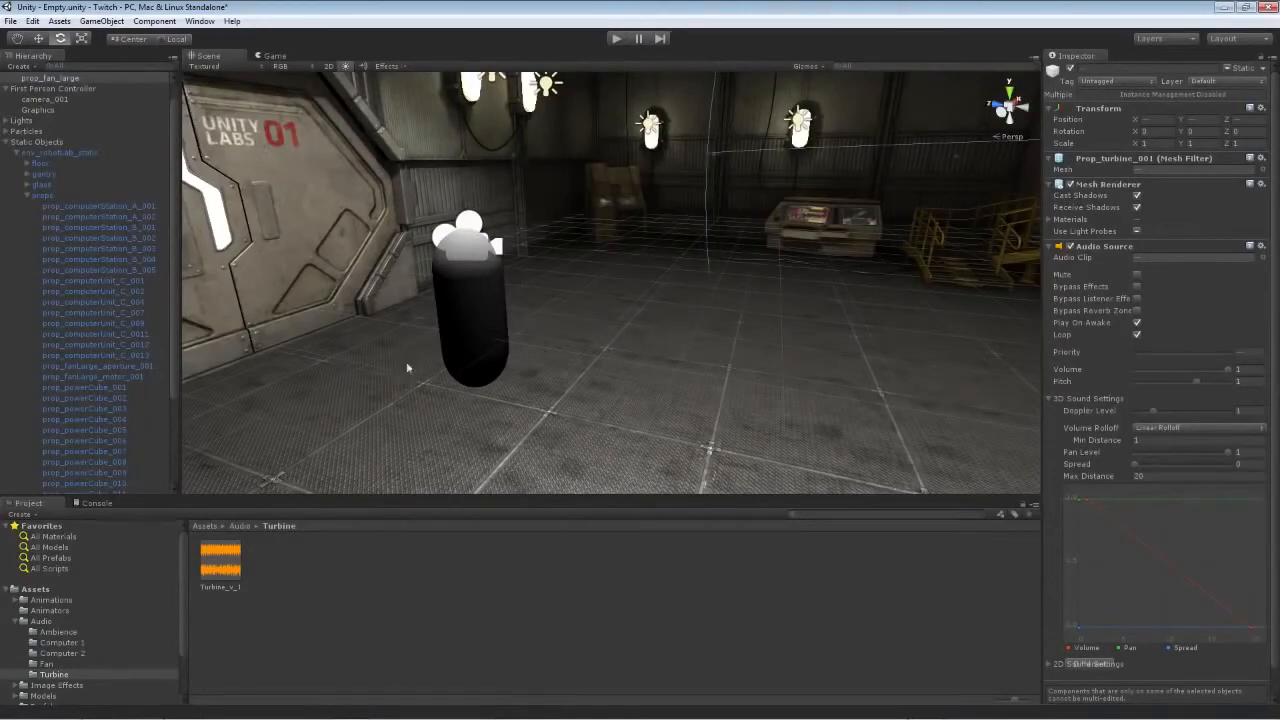
{"action": "right_click_drag", "start_coordinate": [544, 357], "coordinate": [745, 356]}
{"action": "key", "text": "s"}
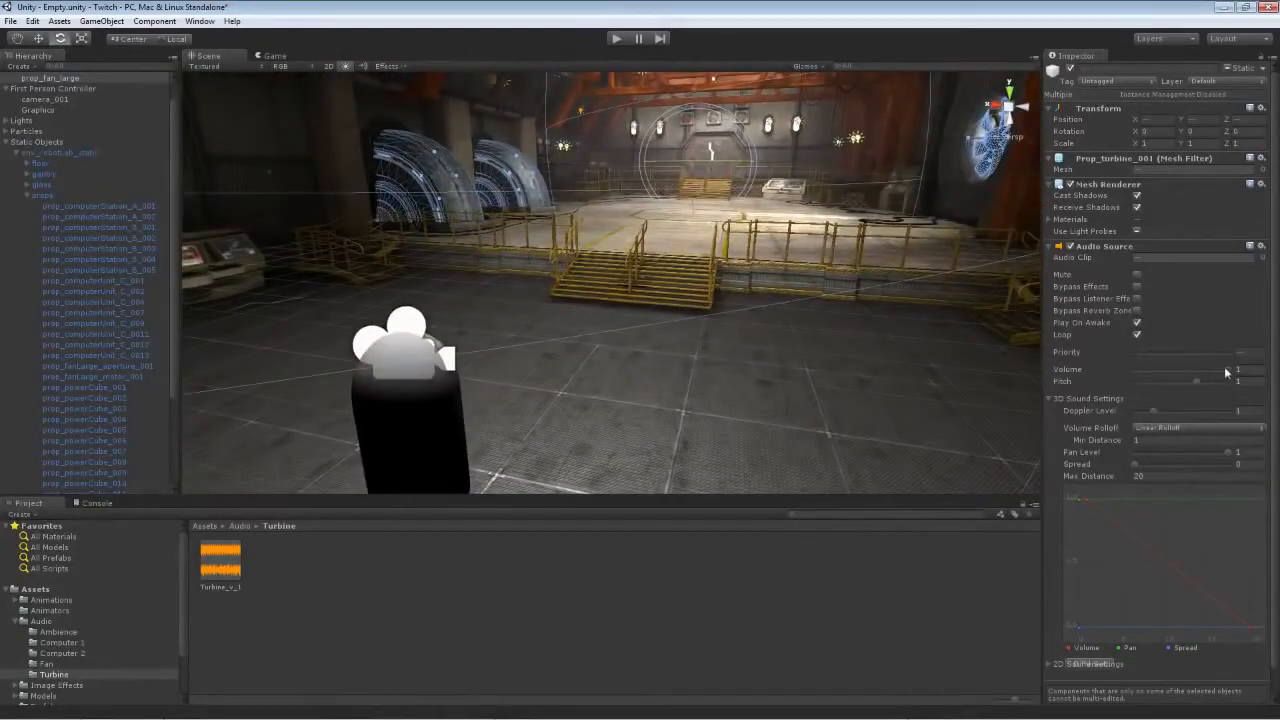
{"action": "mouse_move", "coordinate": [1229, 370]}
{"action": "left_mouse_down"}
{"action": "mouse_move", "coordinate": [1178, 372]}
{"action": "mouse_move", "coordinate": [1234, 373]}
{"action": "left_mouse_up"}
{"action": "right_click_drag", "start_coordinate": [792, 375], "coordinate": [431, 372]}
Step: Select the First Person Controller and collapse both it and the Static Objects group in the hierarchy
{"action": "left_click", "coordinate": [512, 310]}
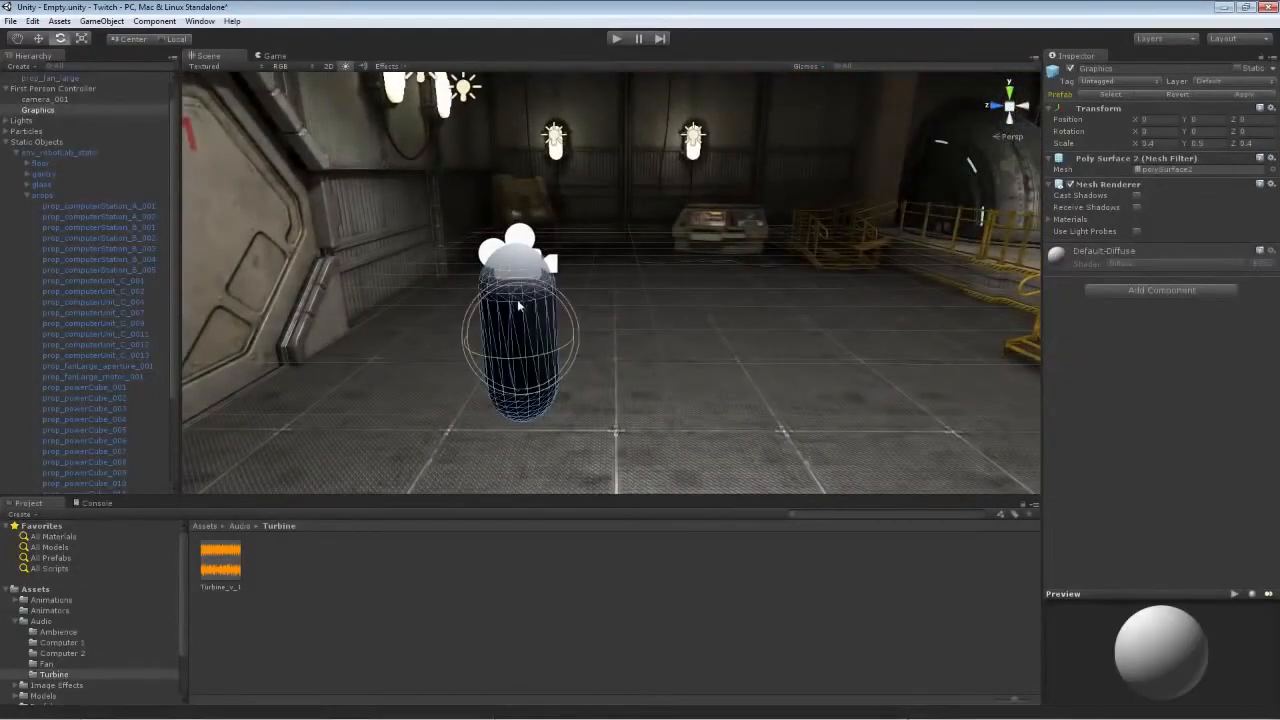
{"action": "left_click", "coordinate": [8, 142]}
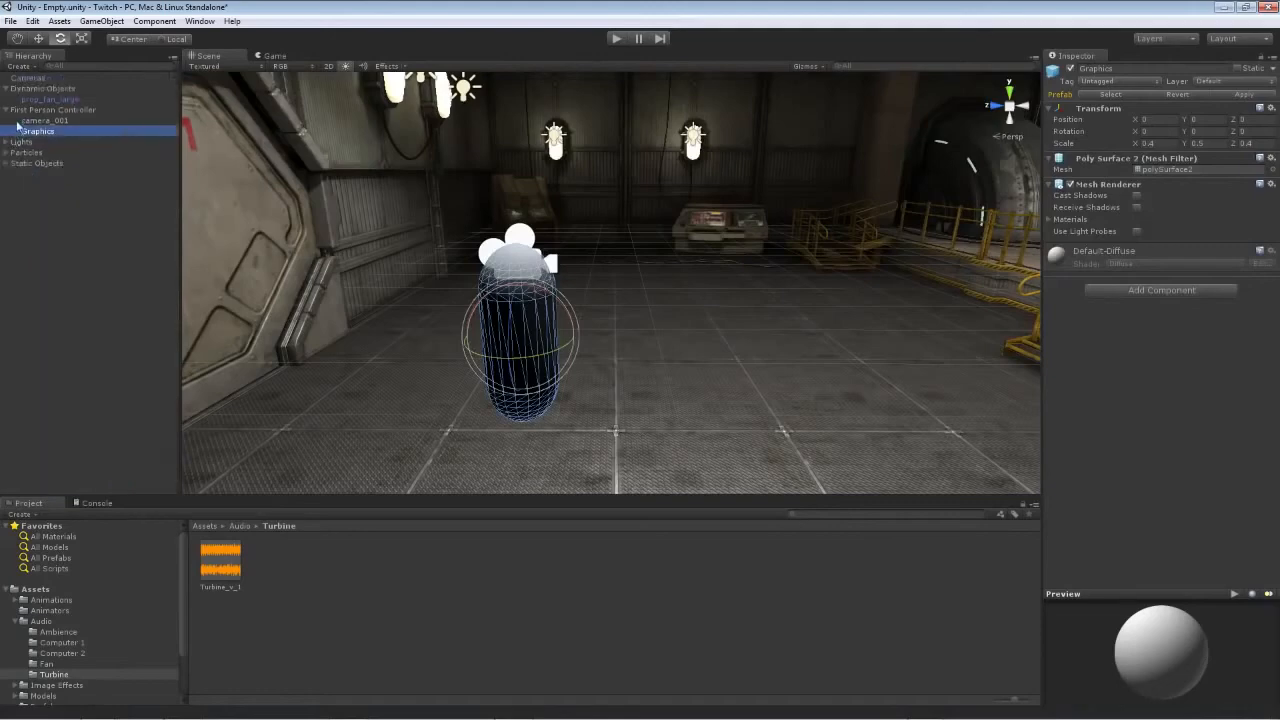
{"action": "left_click", "coordinate": [14, 110]}
{"action": "left_click", "coordinate": [5, 110]}
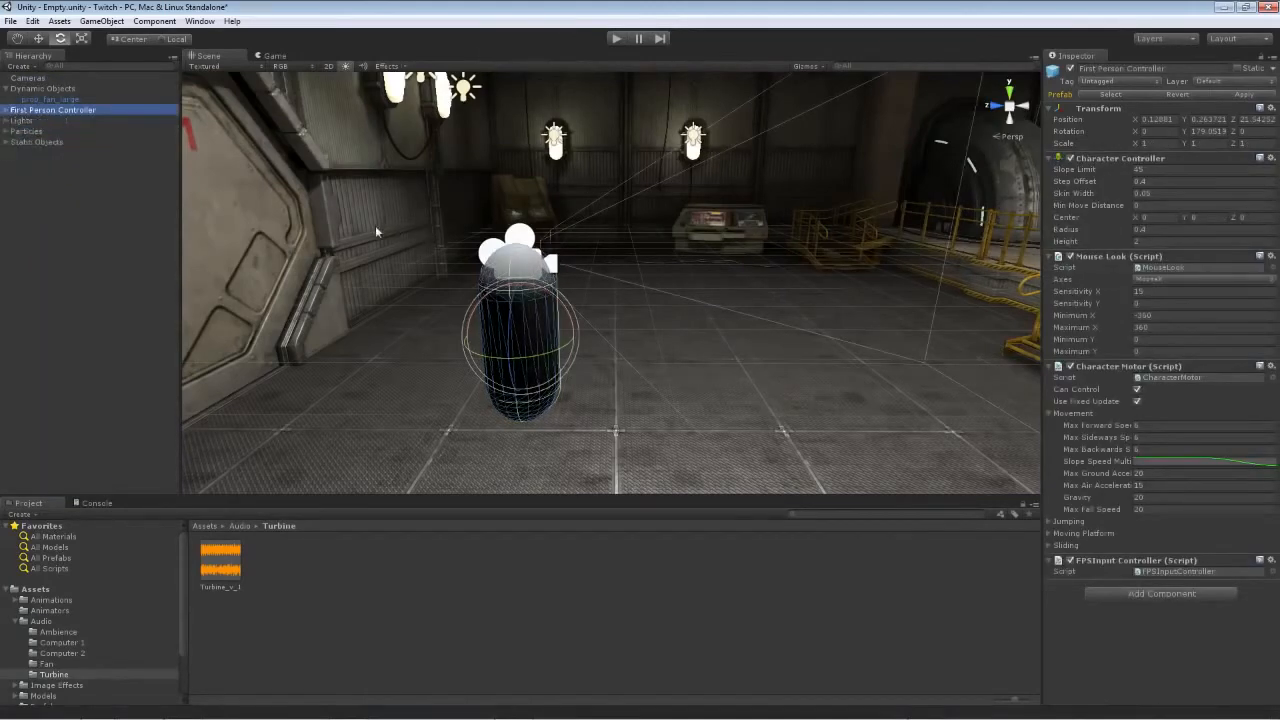
Step: Create an empty GameObject in the open space far outside the building
{"action": "right_click_drag", "start_coordinate": [375, 232], "coordinate": [386, 196]}
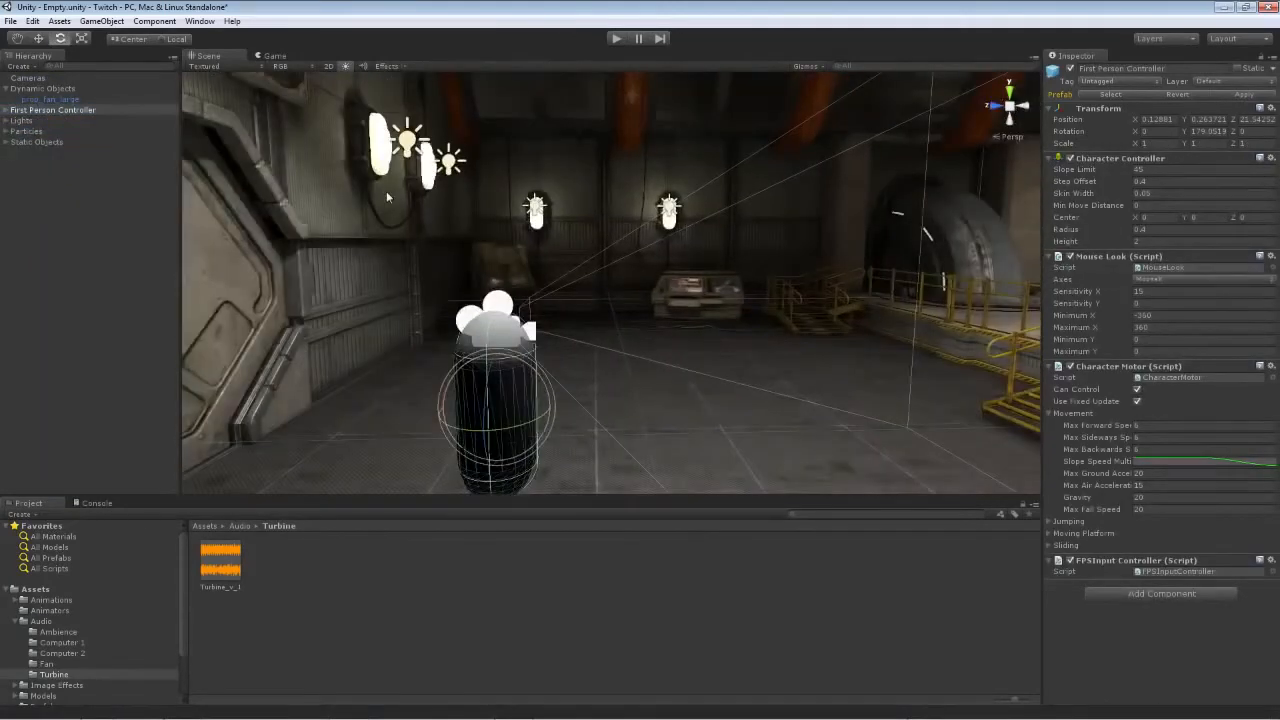
{"action": "key", "text": "alt"}
{"action": "left_click_drag", "start_coordinate": [458, 189], "coordinate": [732, 293], "text": "alt"}
{"action": "key", "text": "s"}
{"action": "right_click_drag", "start_coordinate": [732, 293], "coordinate": [537, 271]}
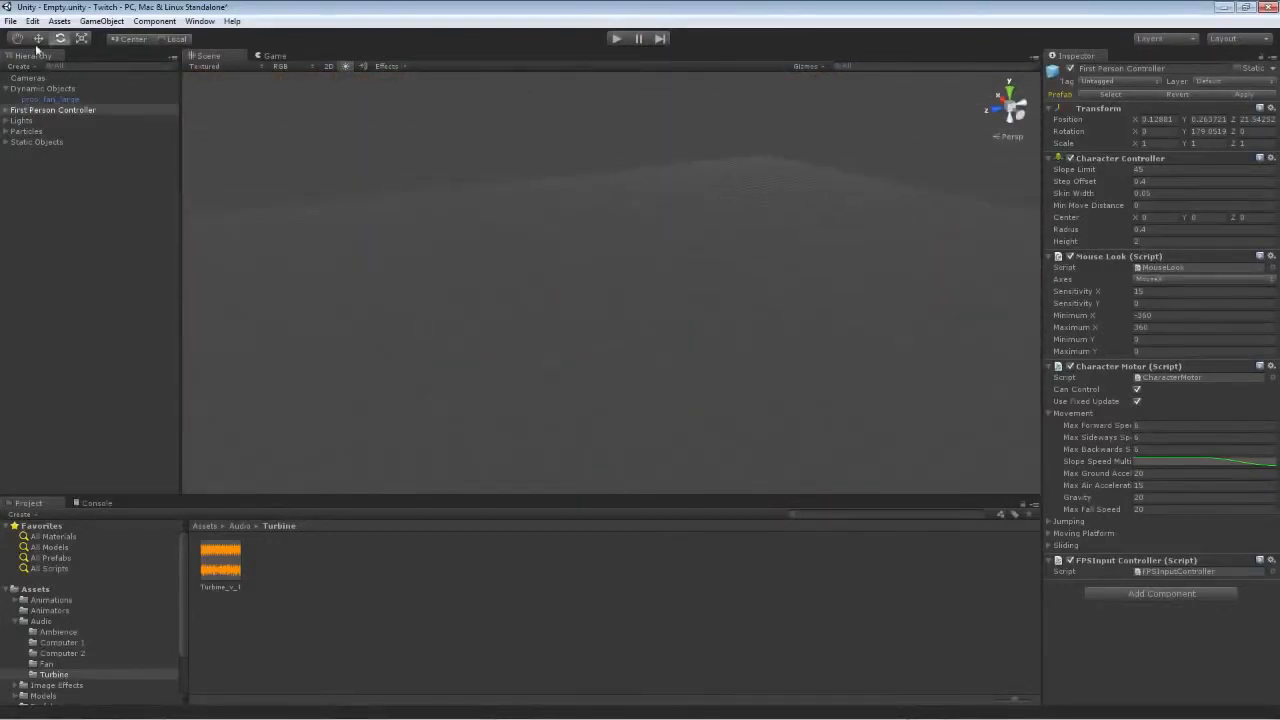
{"action": "left_click", "coordinate": [88, 22]}
{"action": "left_click", "coordinate": [110, 35]}
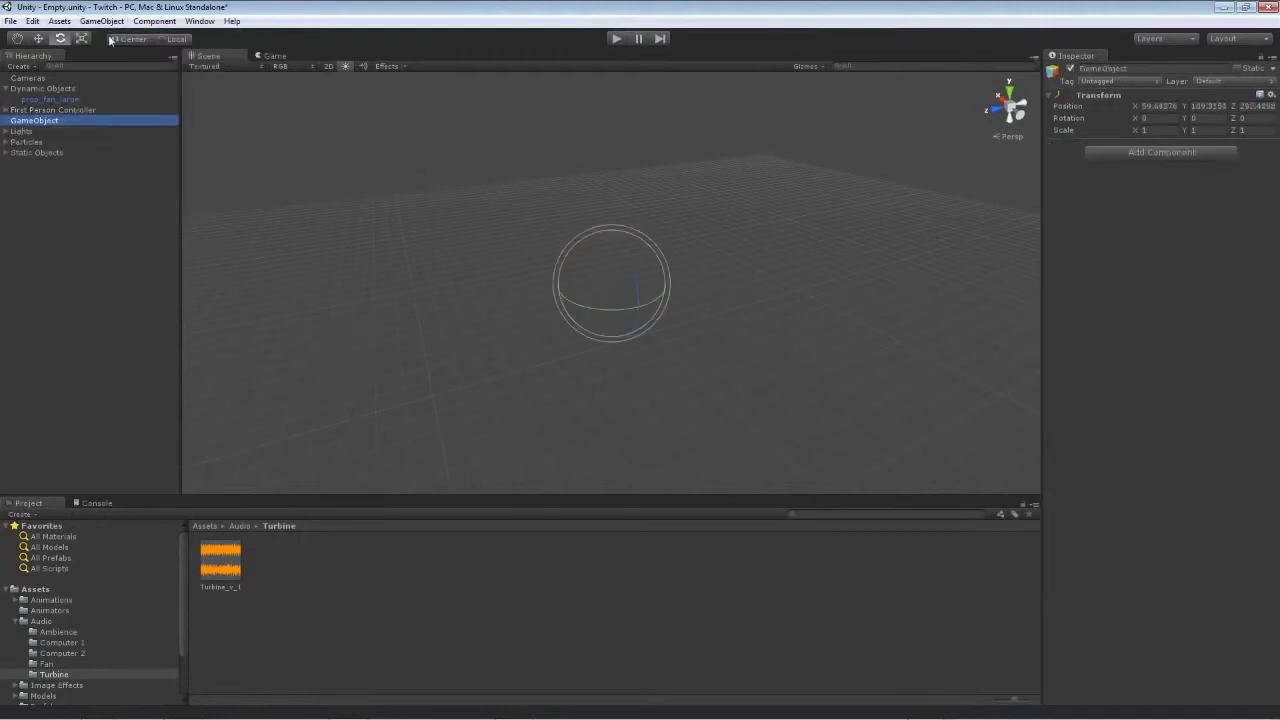
Step: Add an Audio Source component to the empty GameObject and assign the Background sound as its audio clip
{"action": "right_click_drag", "start_coordinate": [450, 282], "coordinate": [420, 271]}
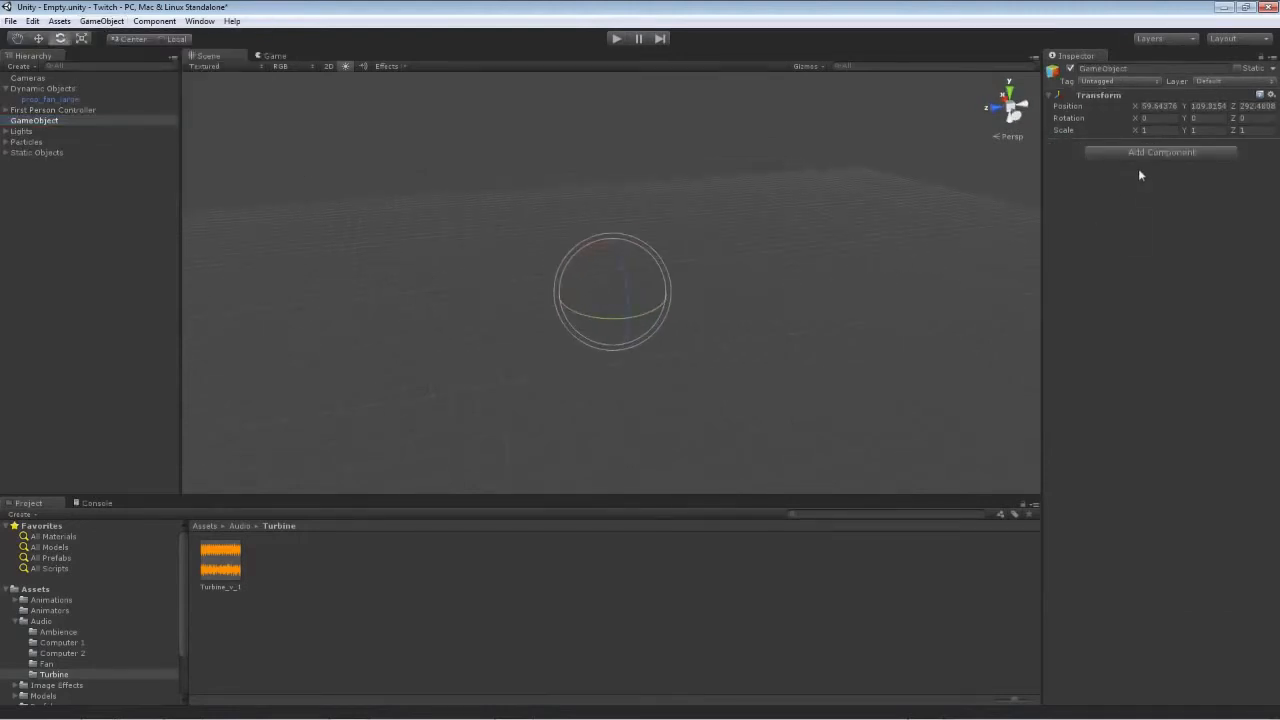
{"action": "left_click", "coordinate": [1146, 151]}
{"action": "left_click", "coordinate": [1126, 276]}
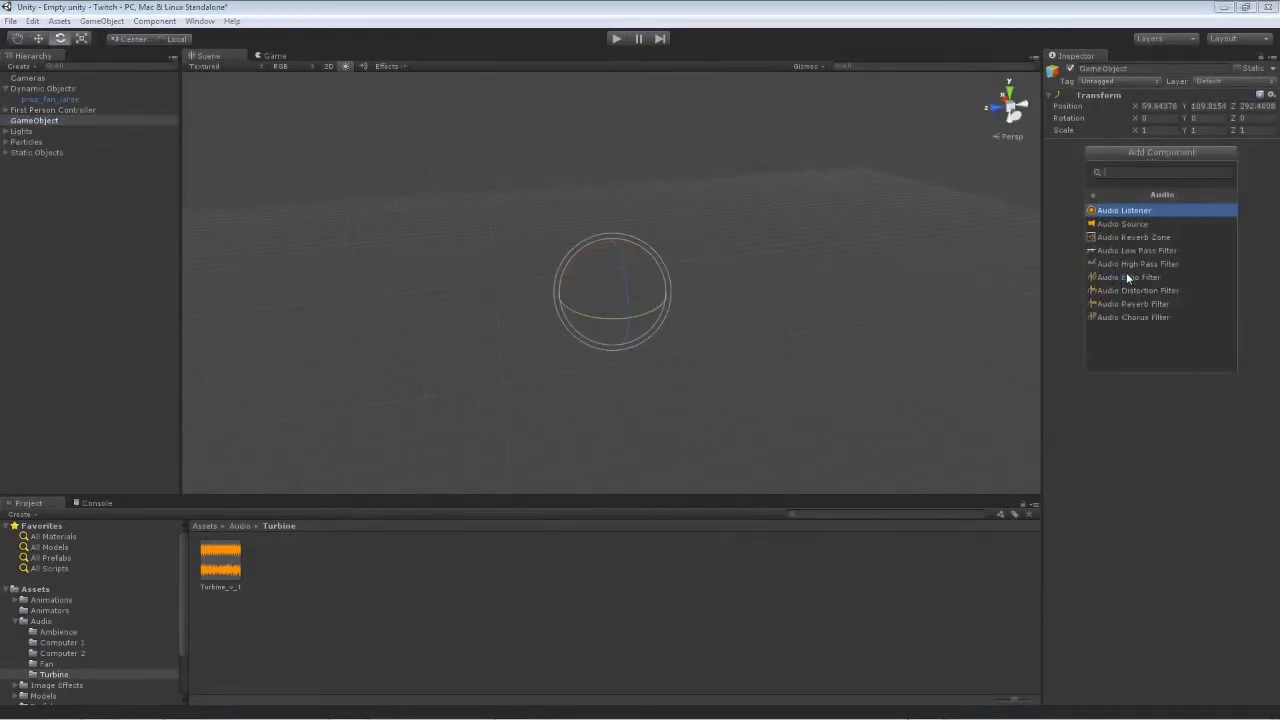
{"action": "left_click", "coordinate": [1124, 225]}
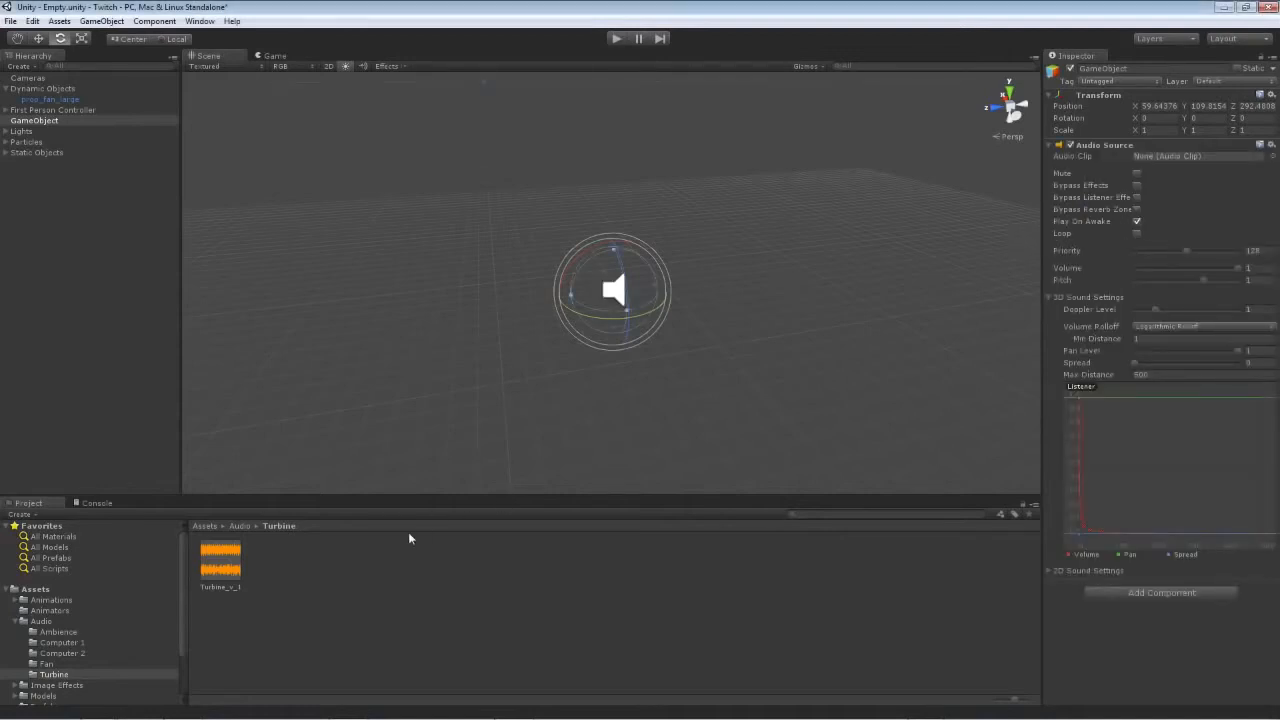
{"action": "left_click", "coordinate": [38, 591]}
{"action": "left_click_drag", "start_coordinate": [778, 560], "coordinate": [1151, 160]}
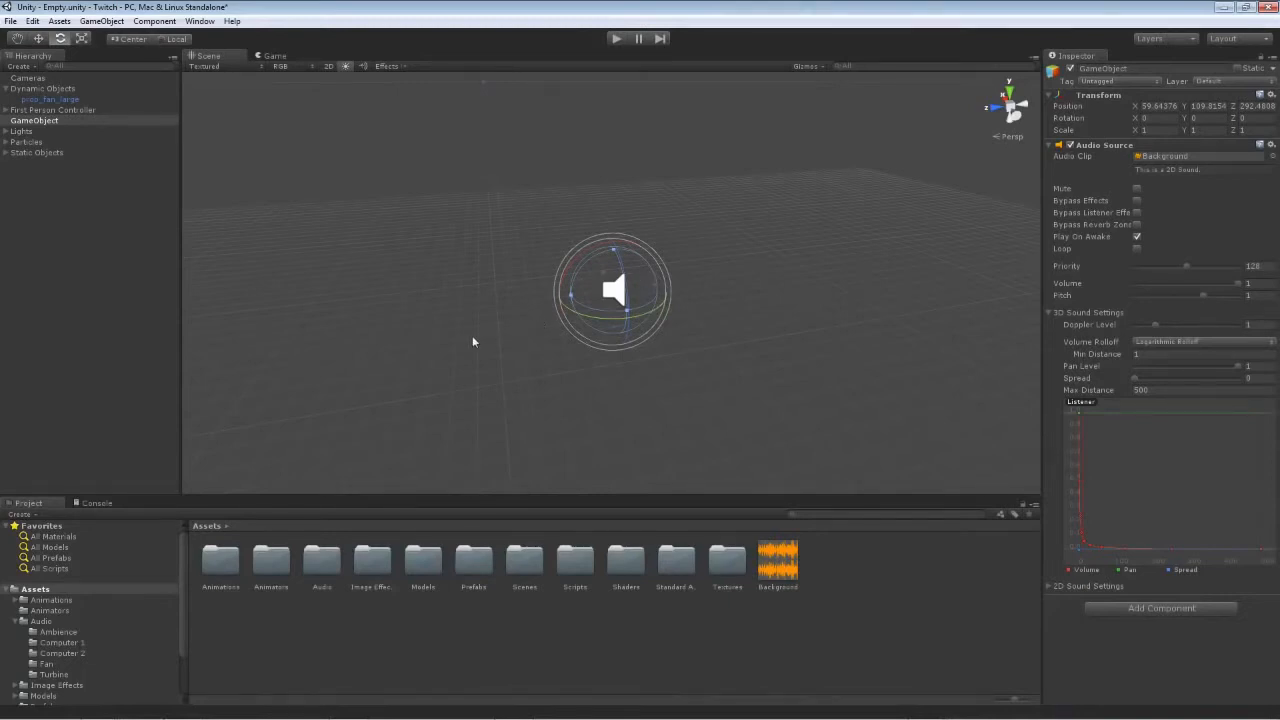
Step: Make the background sound loop, collapse its 3D Sound Settings and check the Pan option in its 2D Sound Settings
{"action": "right_click_drag", "start_coordinate": [472, 335], "coordinate": [536, 331]}
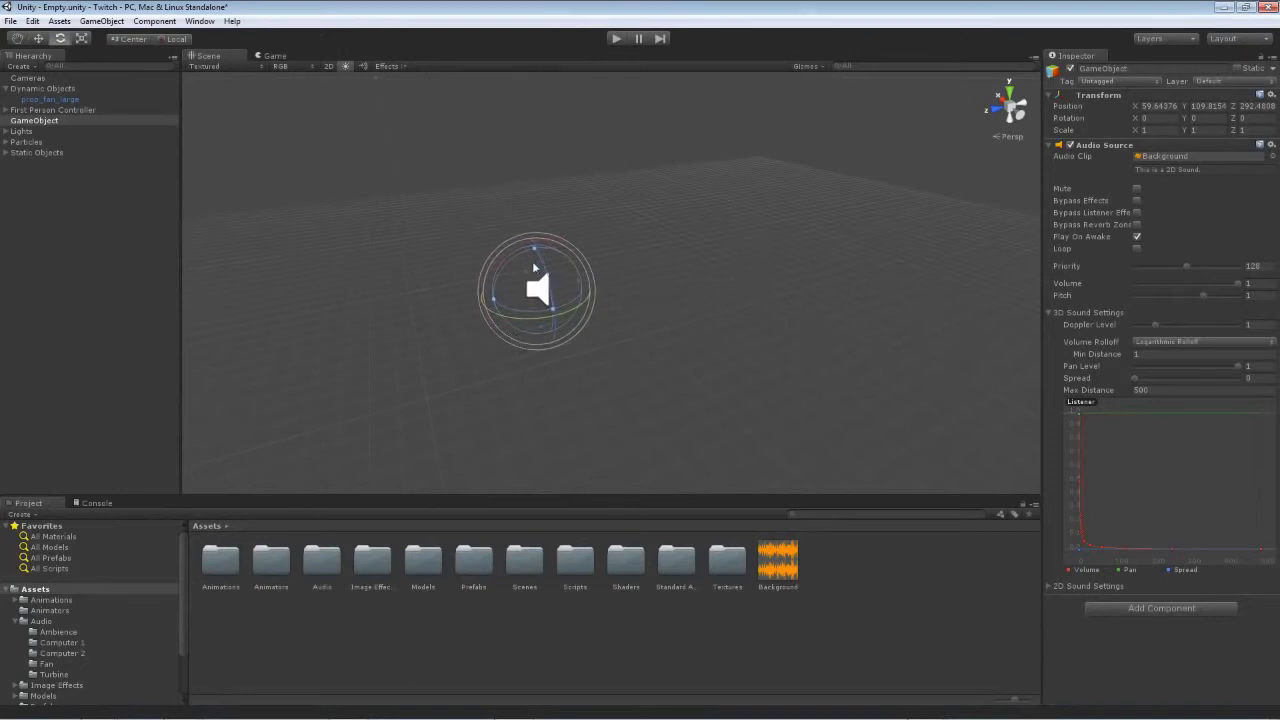
{"action": "right_click_drag", "start_coordinate": [449, 331], "coordinate": [341, 316]}
{"action": "key", "text": "f"}
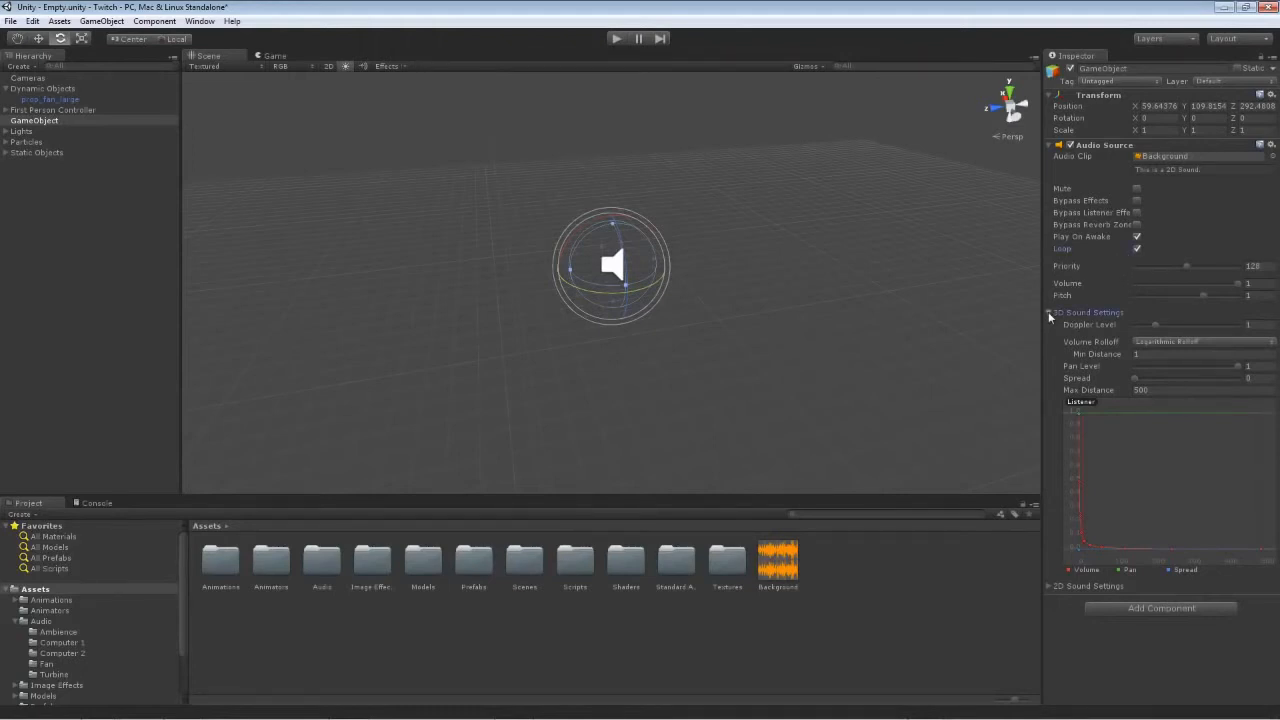
{"action": "left_click", "coordinate": [1087, 313]}
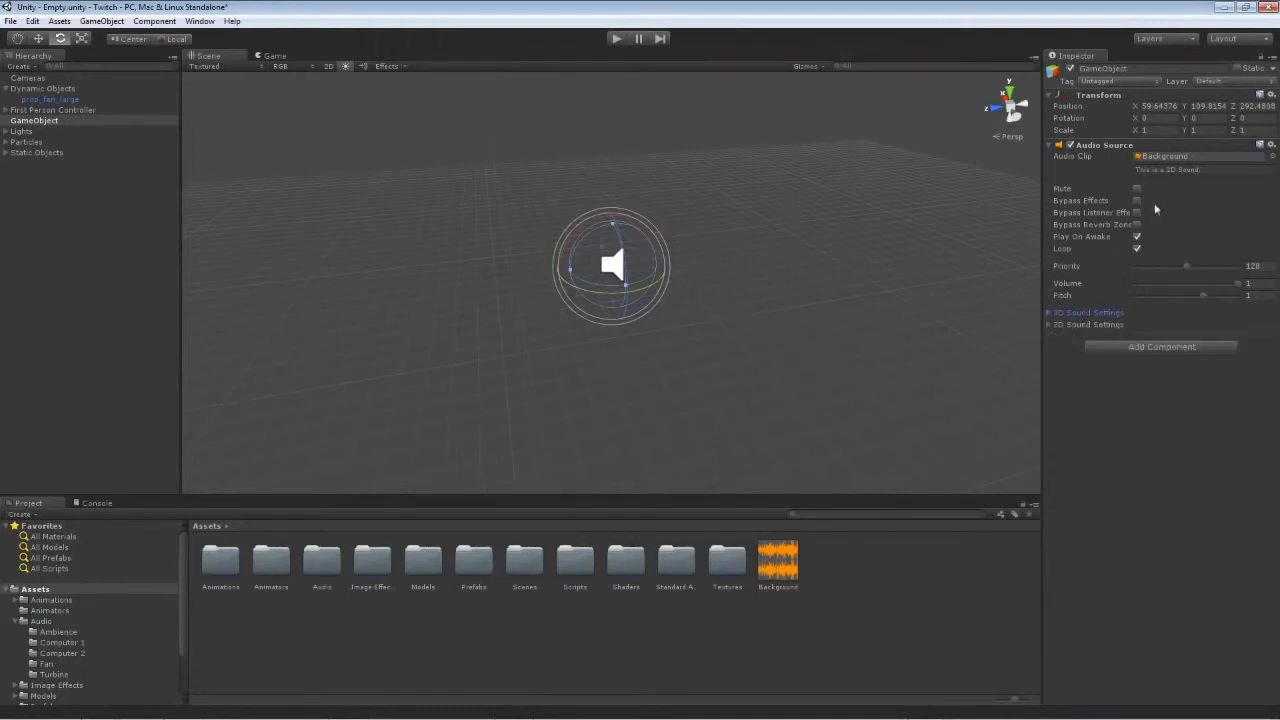
{"action": "left_click", "coordinate": [1049, 325]}
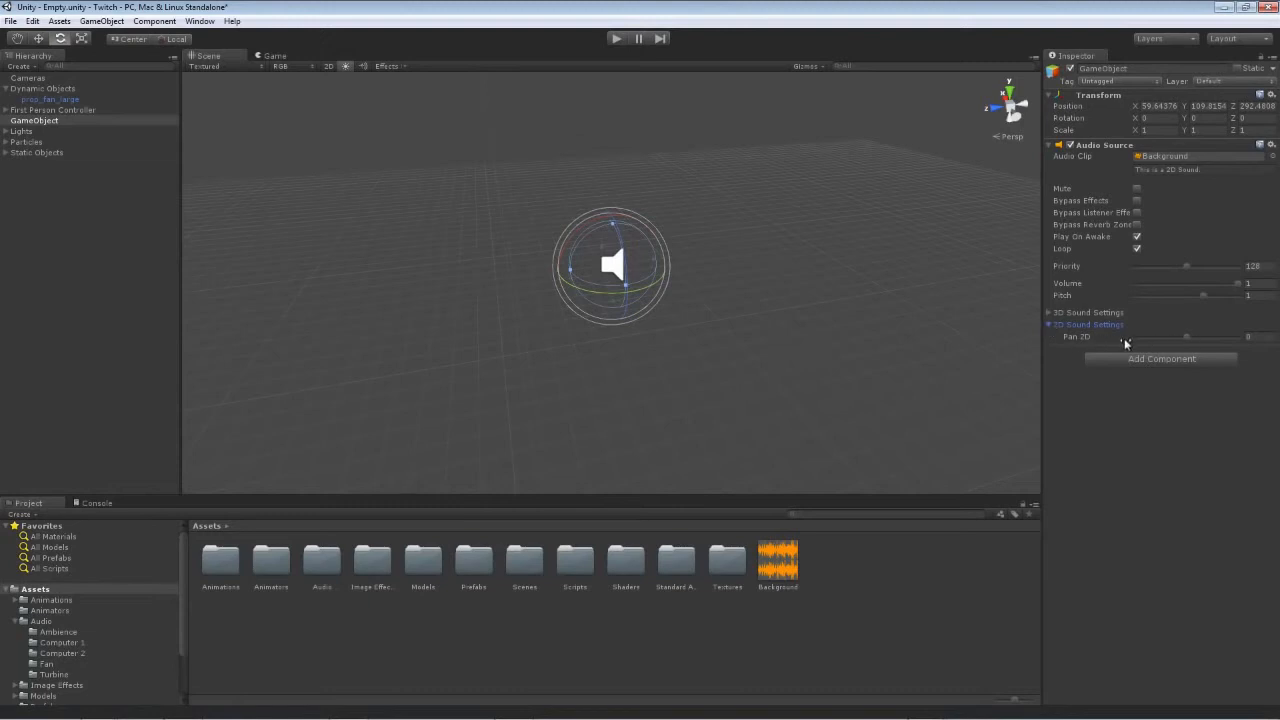
{"action": "left_click", "coordinate": [1049, 325]}
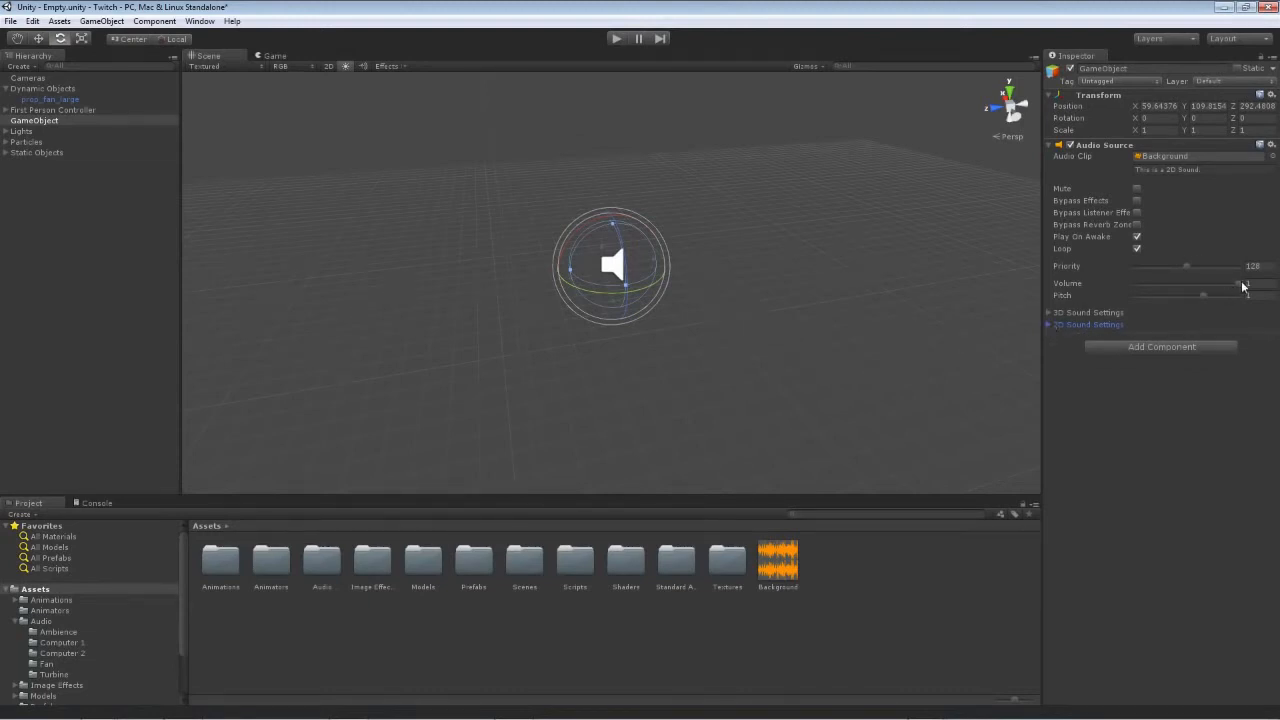
Step: Set the background Audio Source's volume to 0.235 and its priority to 30
{"action": "left_click_drag", "start_coordinate": [1238, 283], "coordinate": [1159, 285]}
{"action": "left_click_drag", "start_coordinate": [1186, 266], "coordinate": [1170, 267]}
{"action": "left_click_drag", "start_coordinate": [766, 245], "coordinate": [950, 240], "text": "alt"}
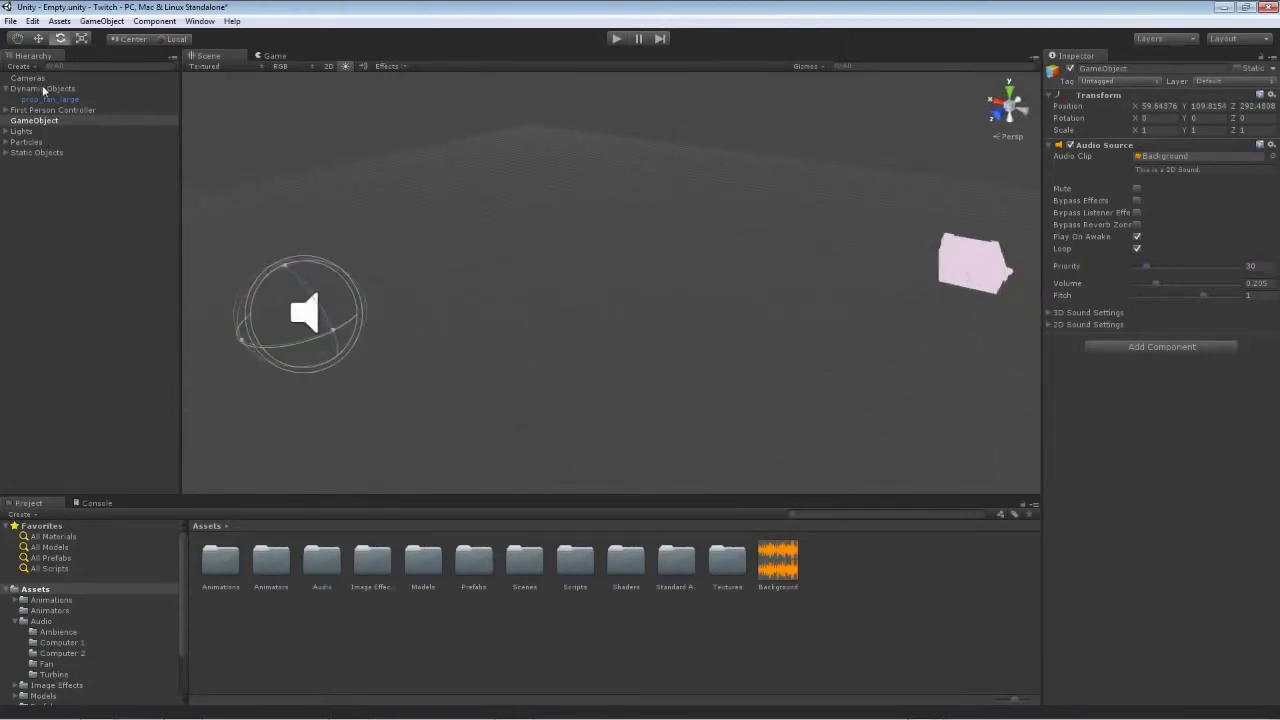
Step: Run the scene, walk the player through the hall to listen to the background sound, and stop playback
{"action": "left_click", "coordinate": [50, 110]}
{"action": "key", "text": "f"}
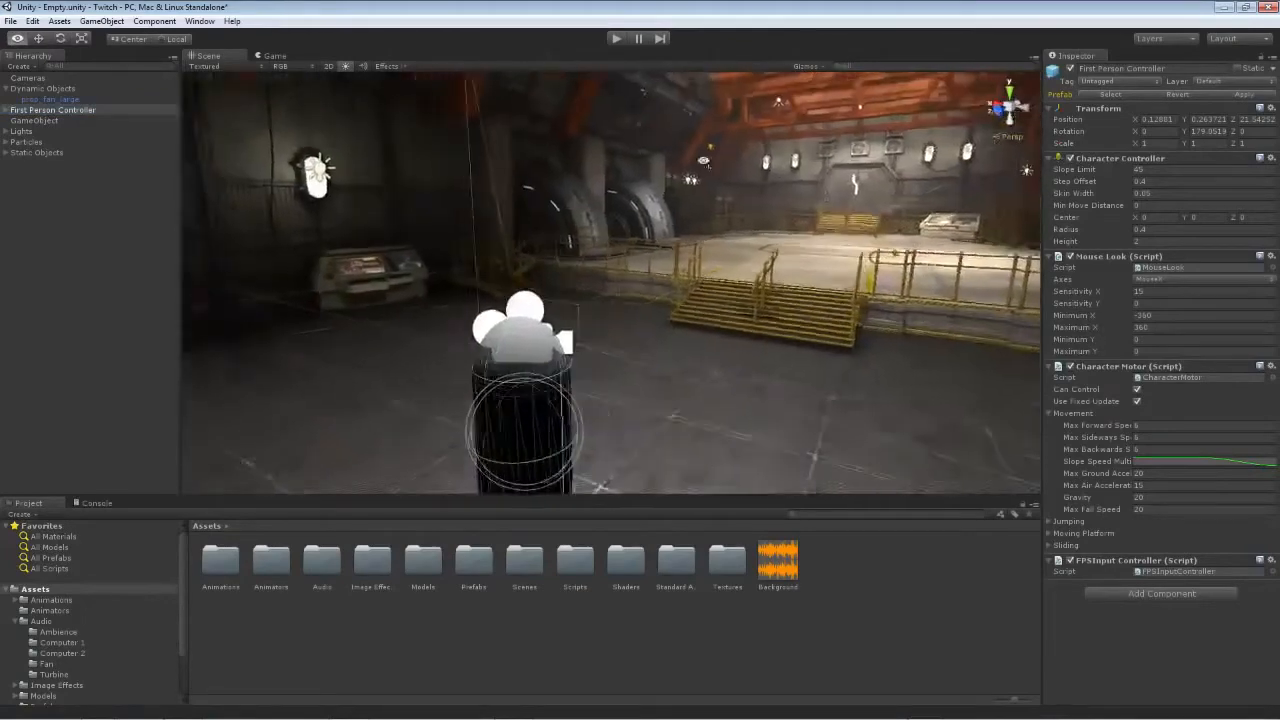
{"action": "right_click_drag", "start_coordinate": [704, 160], "coordinate": [362, 74]}
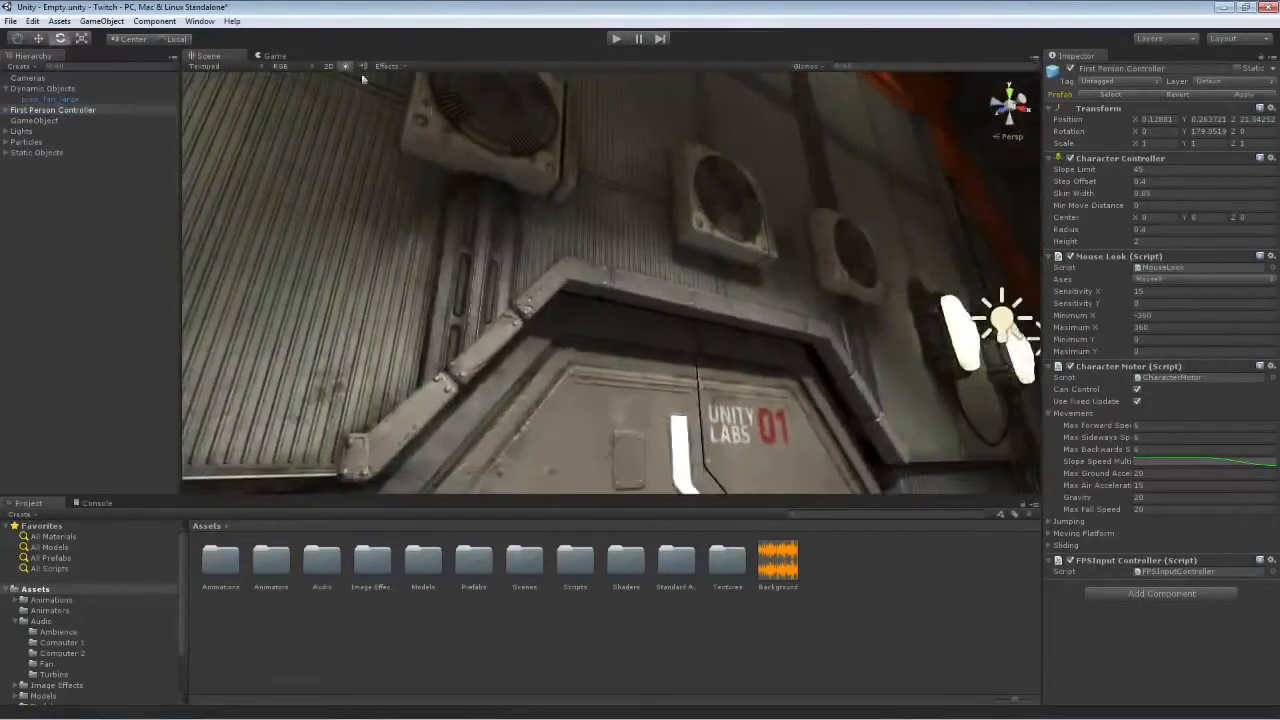
{"action": "left_click", "coordinate": [26, 122]}
{"action": "key", "text": "f"}
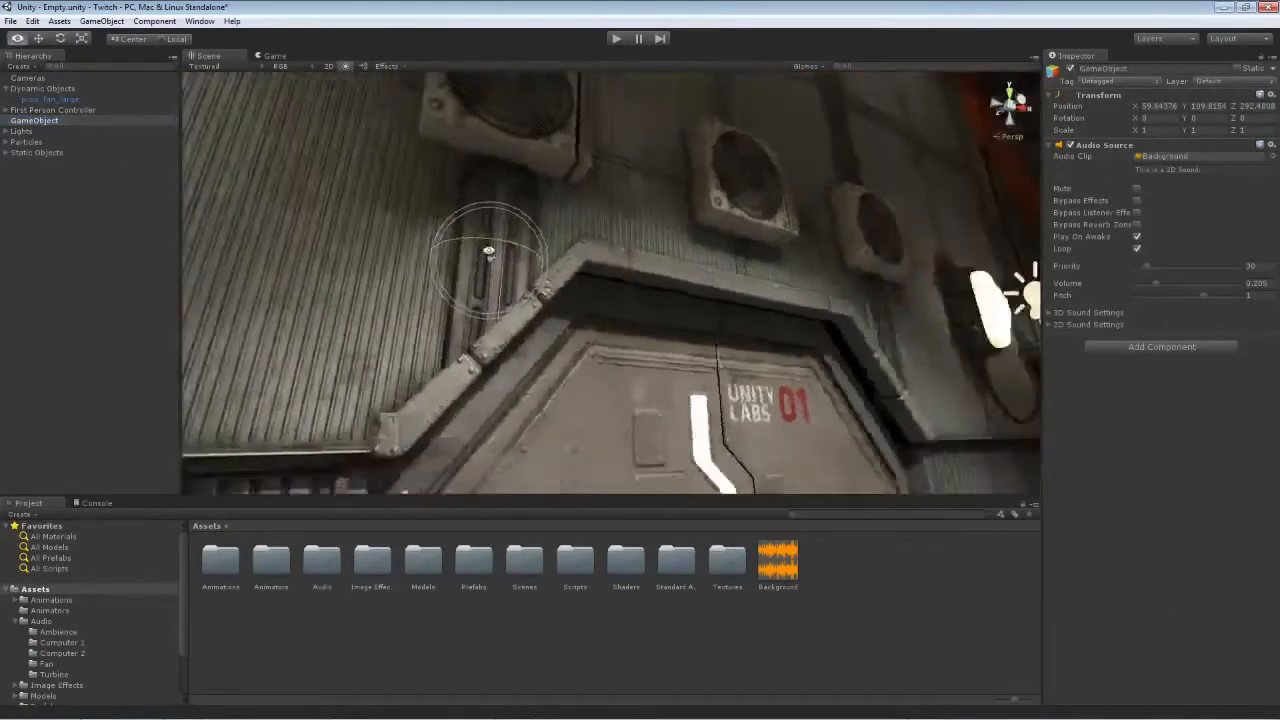
{"action": "left_click", "coordinate": [618, 39]}
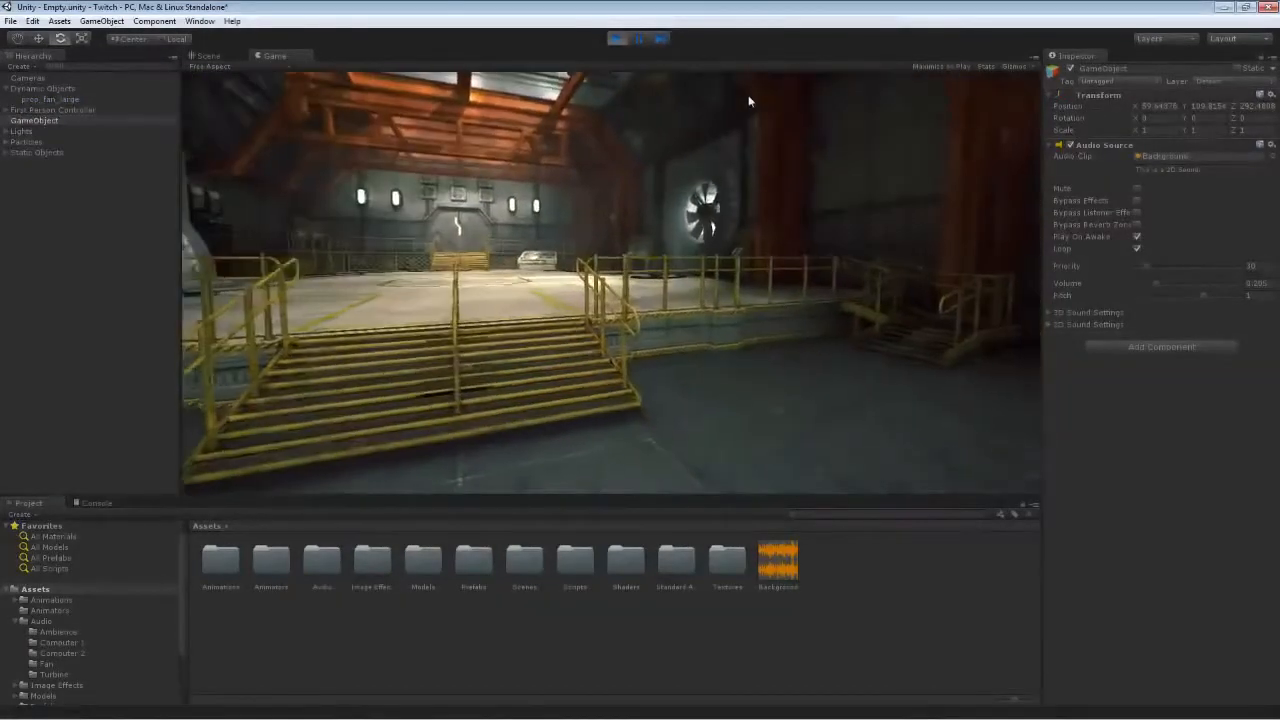
{"action": "key", "text": "w"}
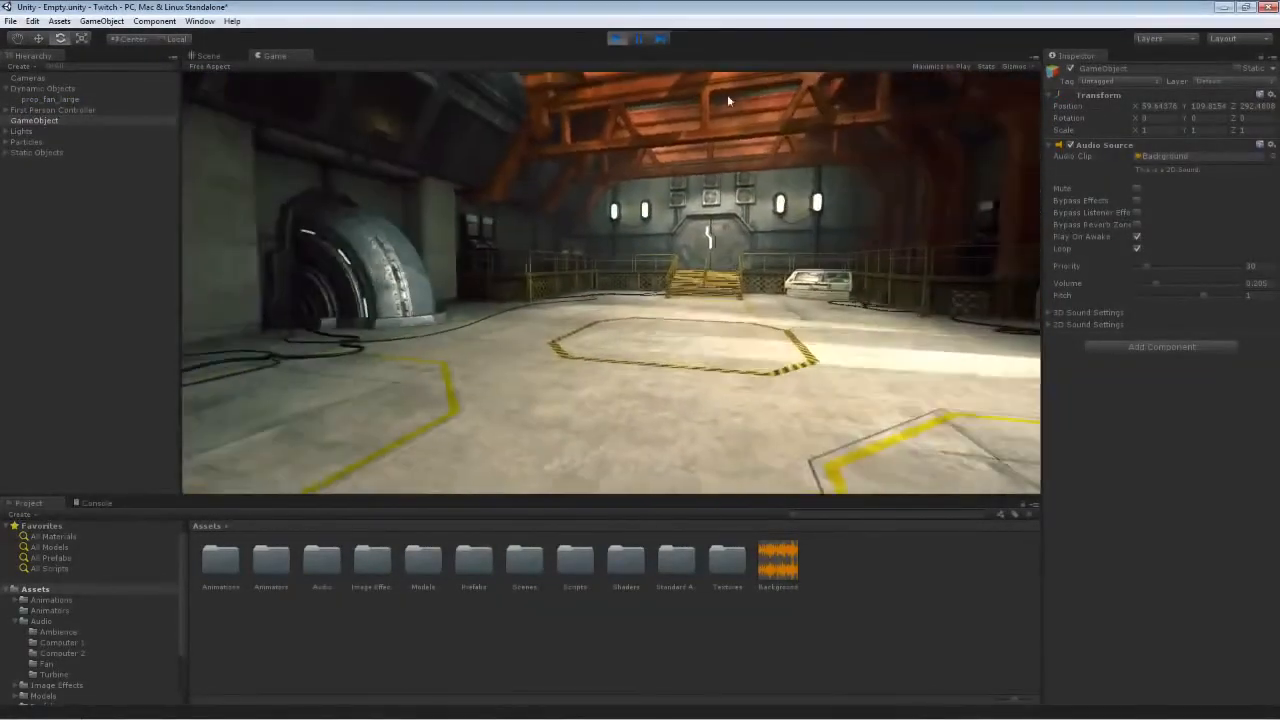
{"action": "key", "text": "w"}
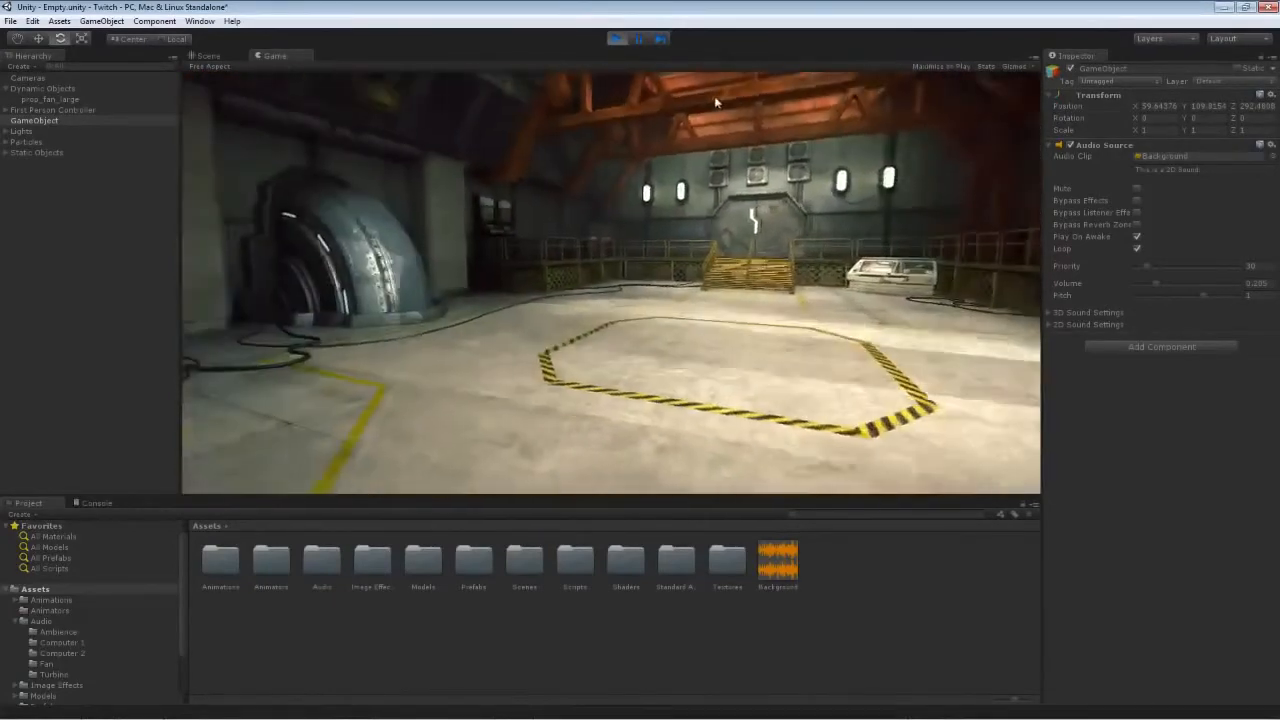
{"action": "key", "text": "w"}
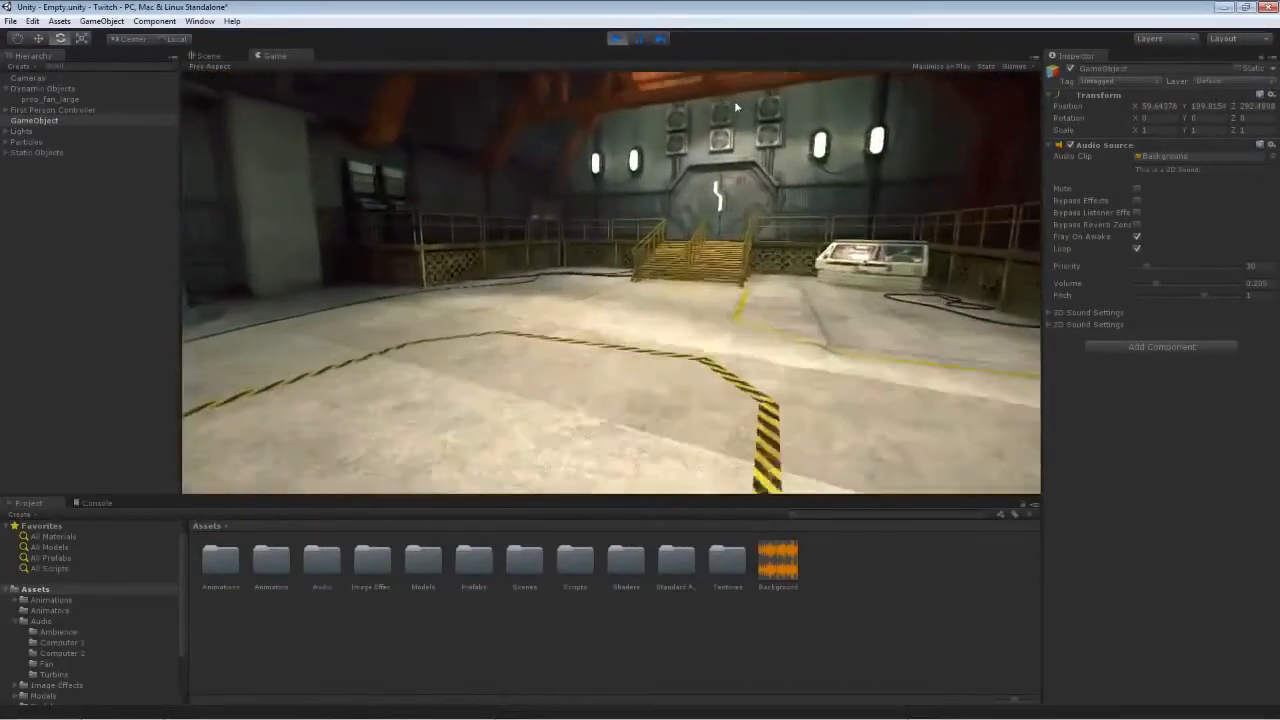
{"action": "key", "text": "w"}
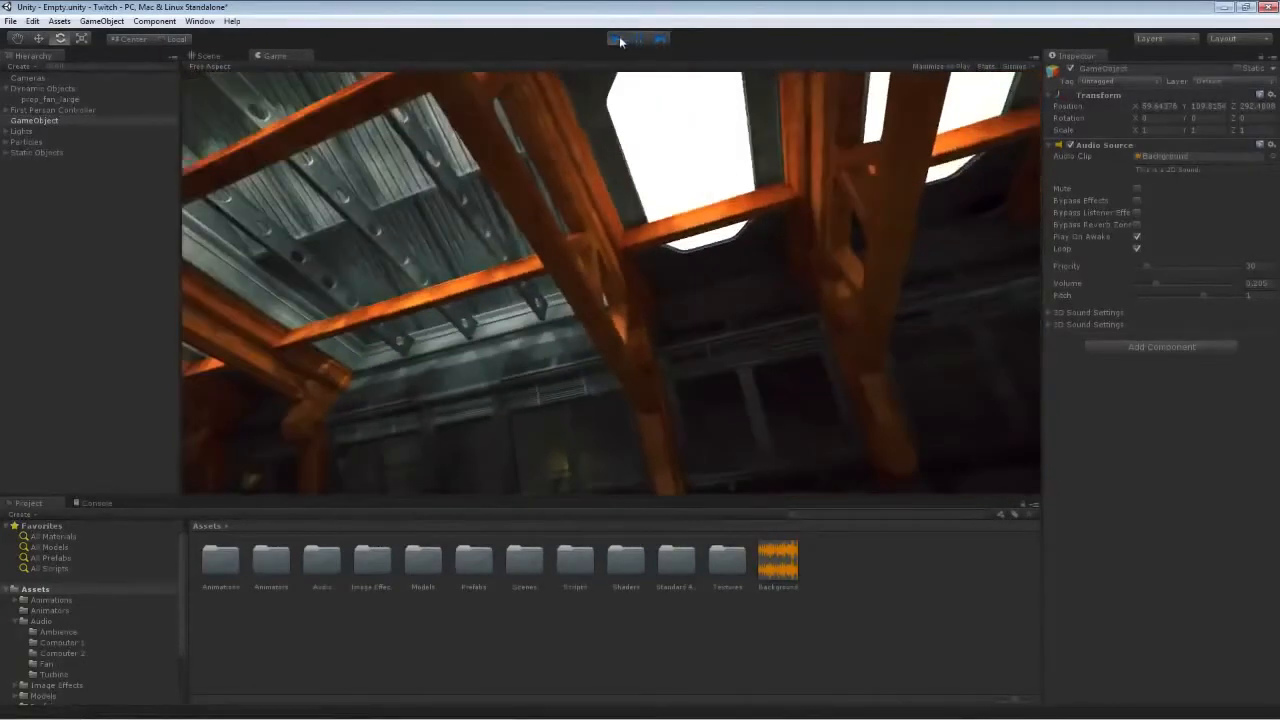
{"action": "left_click", "coordinate": [617, 39]}
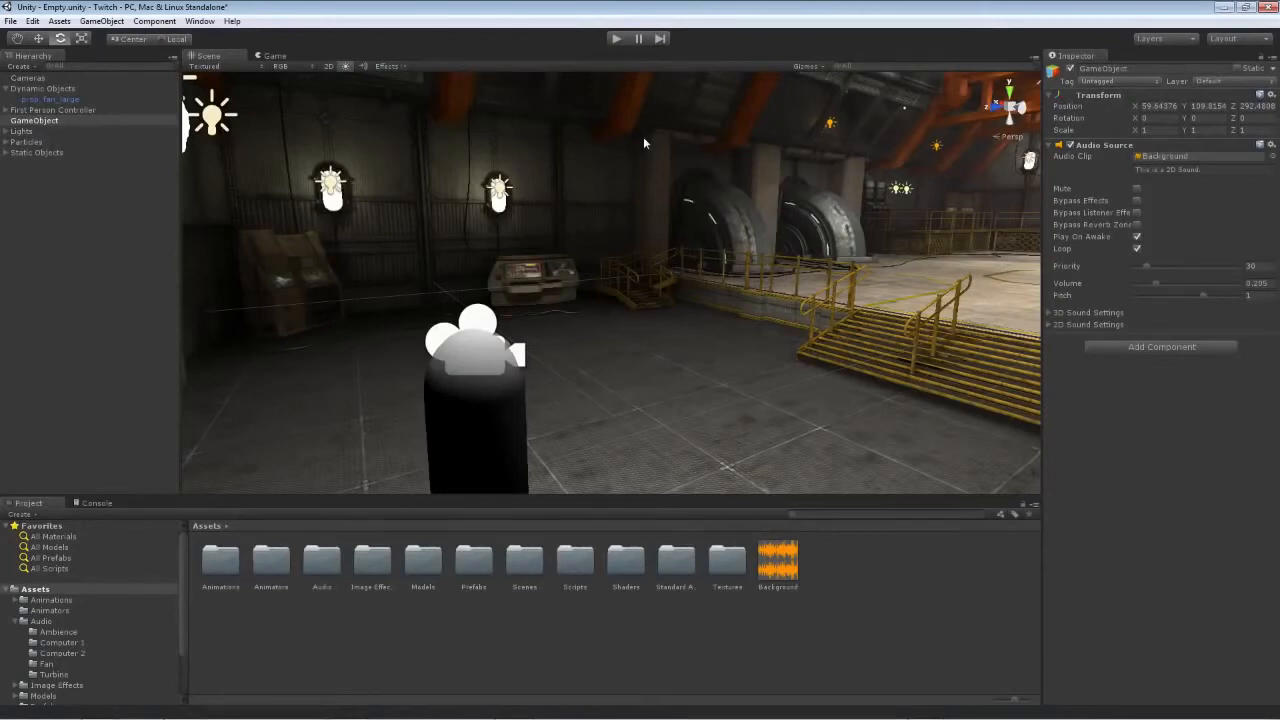
Step: Set the background Audio Source's pitch to 3 and play the scene to hear the effect
{"action": "right_click_drag", "start_coordinate": [644, 139], "coordinate": [760, 140]}
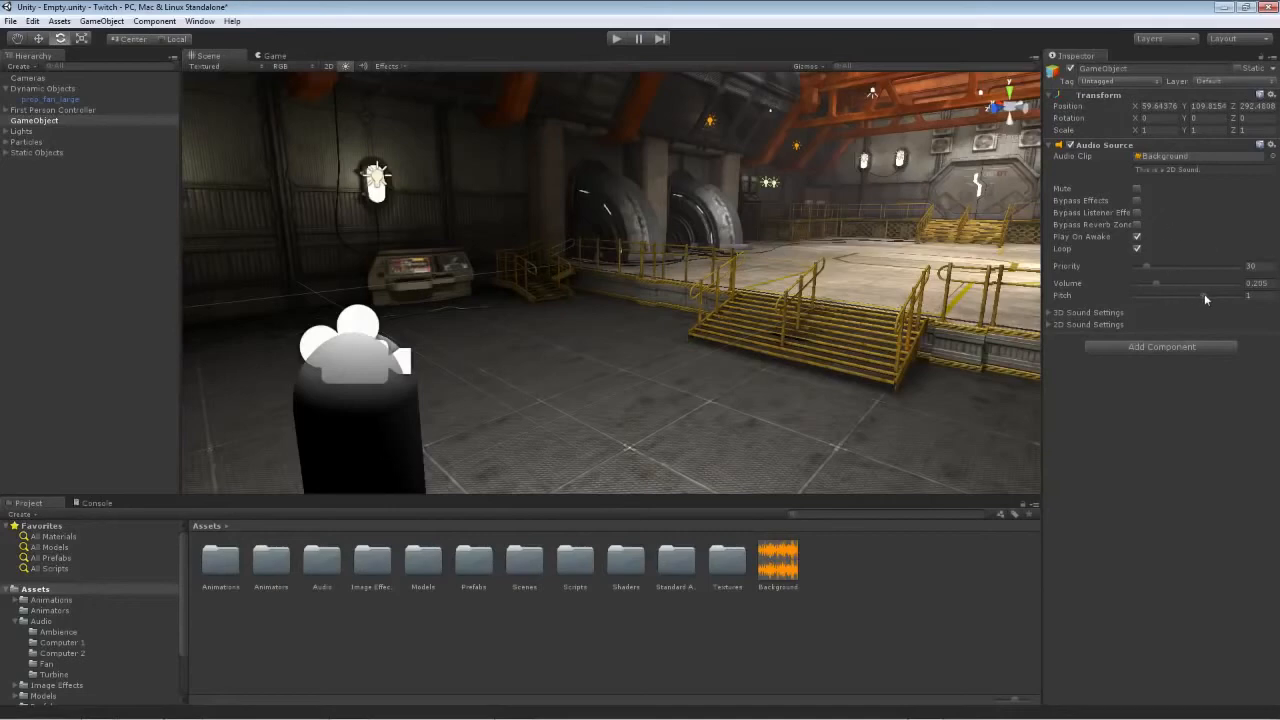
{"action": "left_click_drag", "start_coordinate": [1204, 295], "coordinate": [1240, 298]}
{"action": "left_click", "coordinate": [617, 38]}
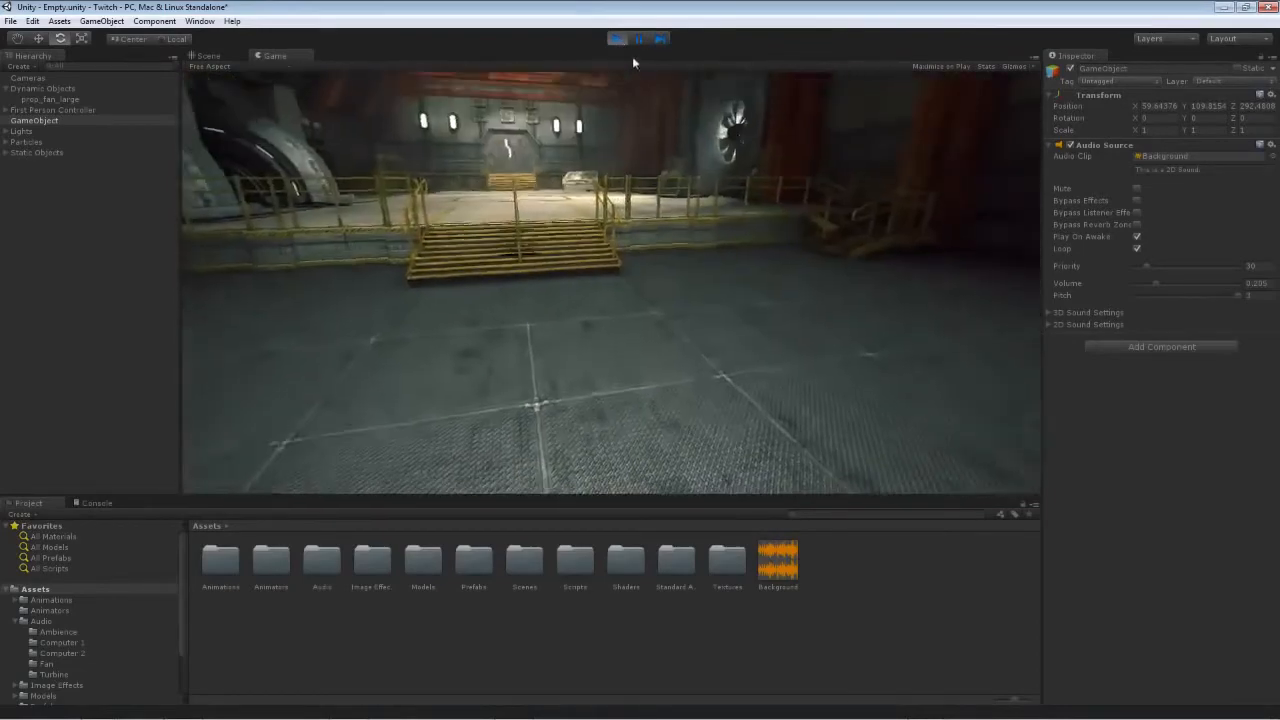
{"action": "key", "text": "w"}
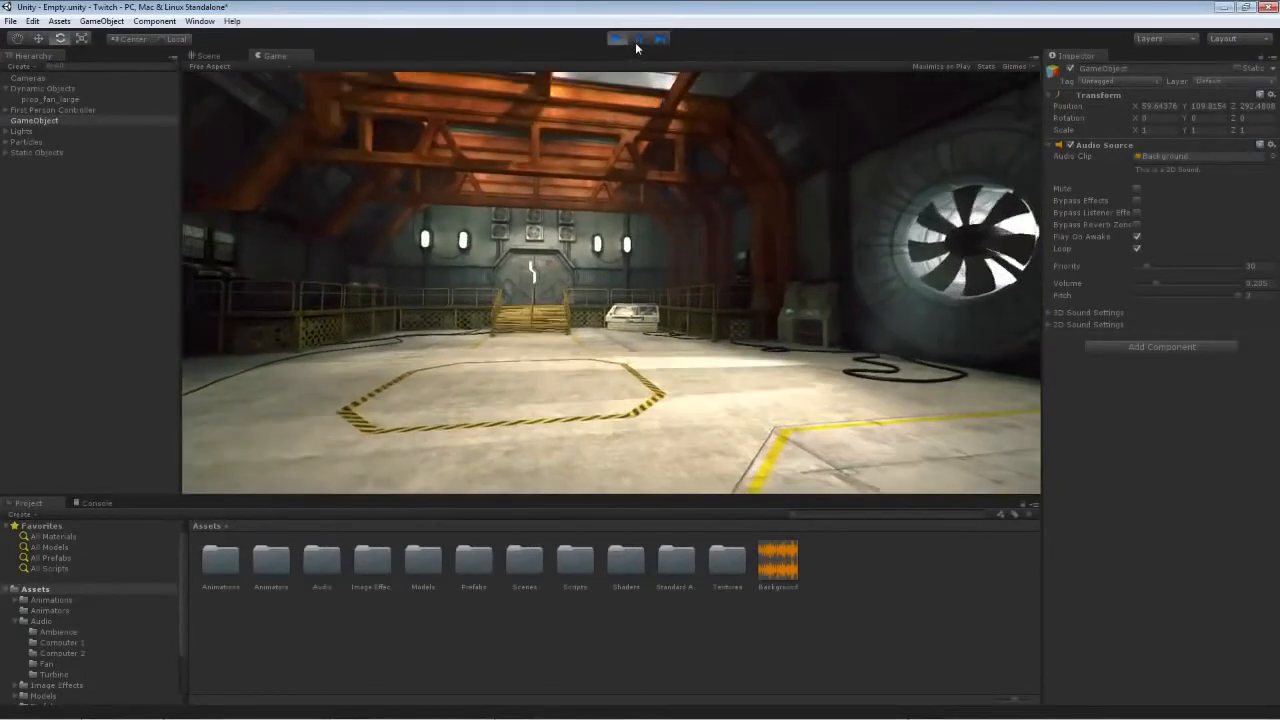
Step: Pause the running scene, lower the background sound's pitch to about 0.36, and resume walking around to listen
{"action": "left_click", "coordinate": [636, 39]}
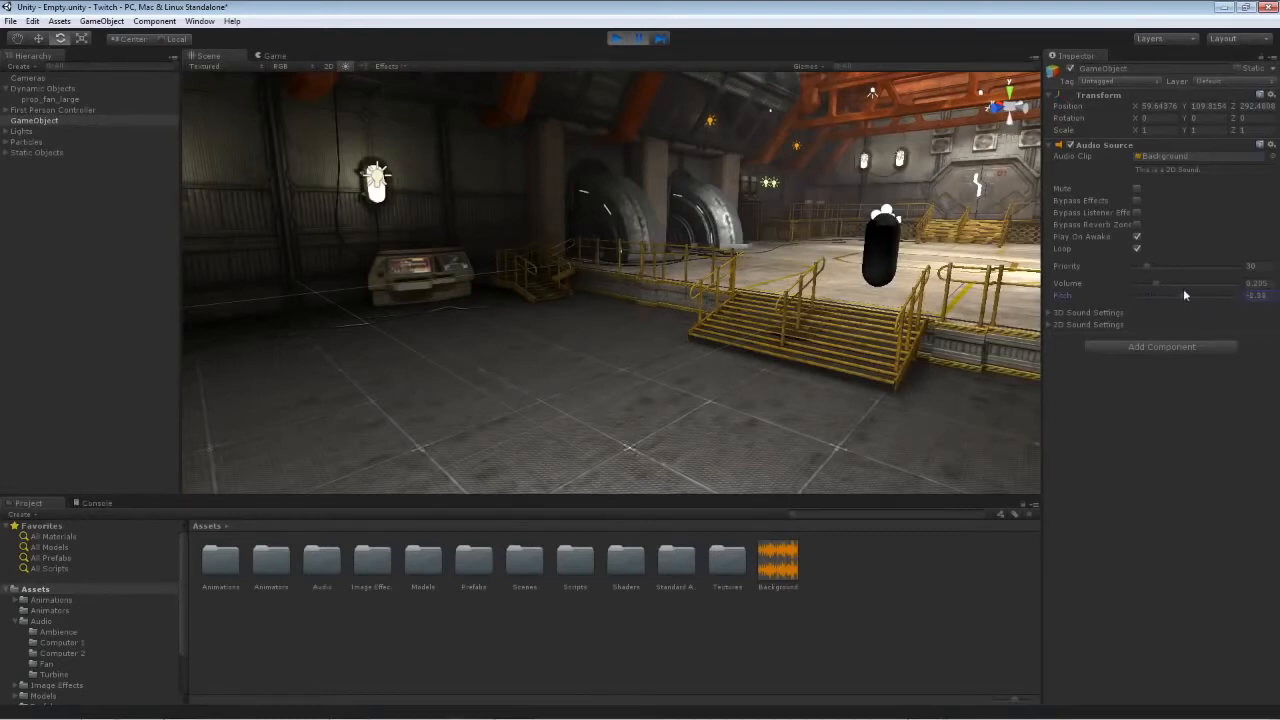
{"action": "left_click_drag", "start_coordinate": [1184, 295], "coordinate": [1199, 295]}
{"action": "left_click", "coordinate": [635, 41]}
{"action": "key", "text": "w"}
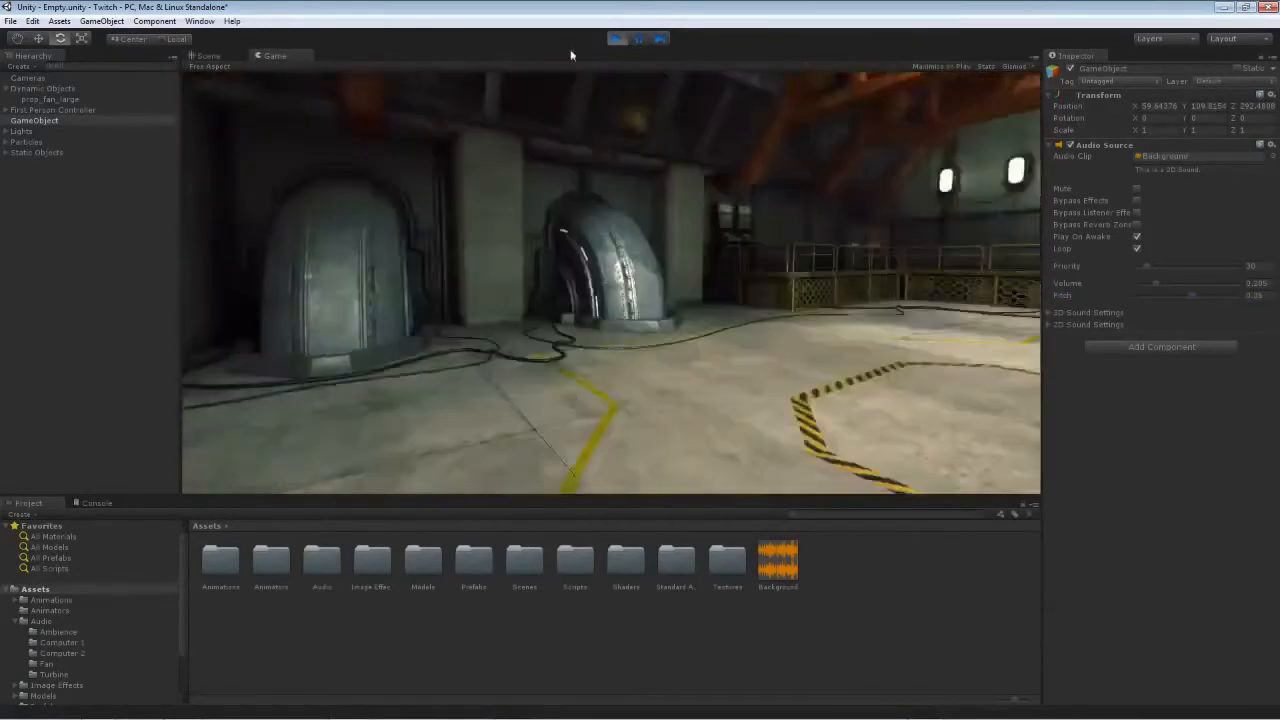
{"action": "key", "text": "w"}
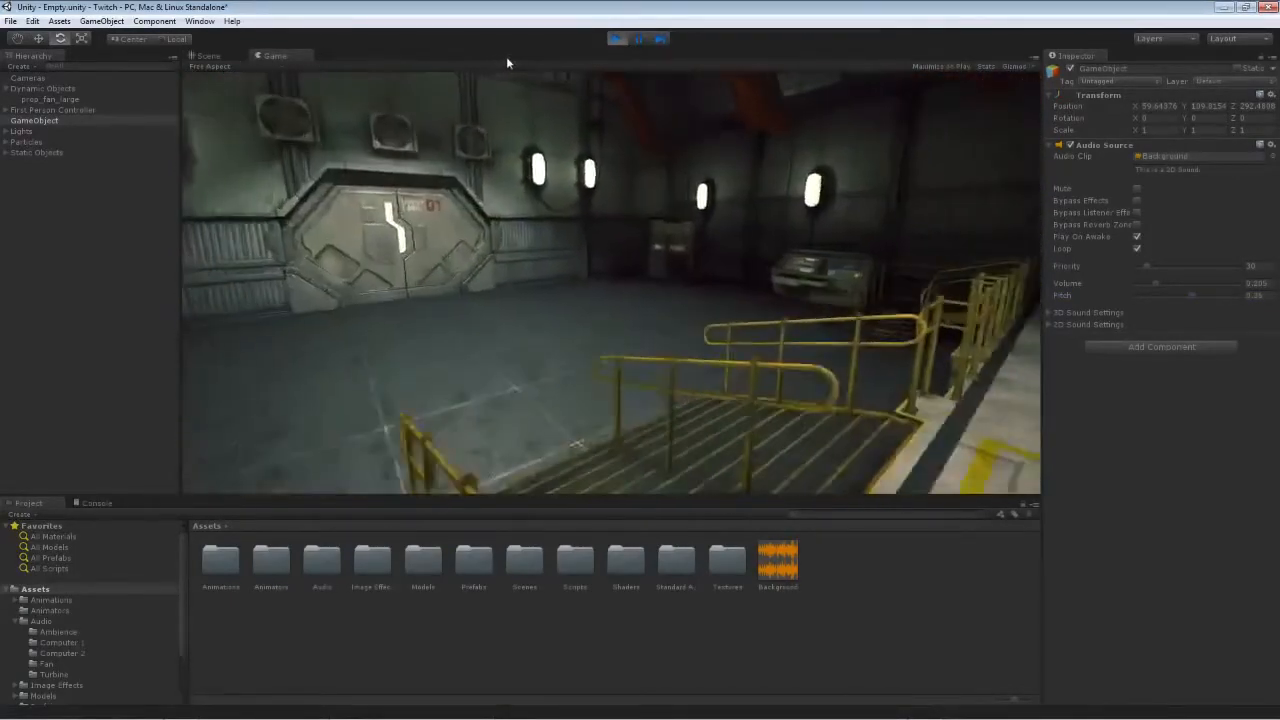
{"action": "key", "text": "w"}
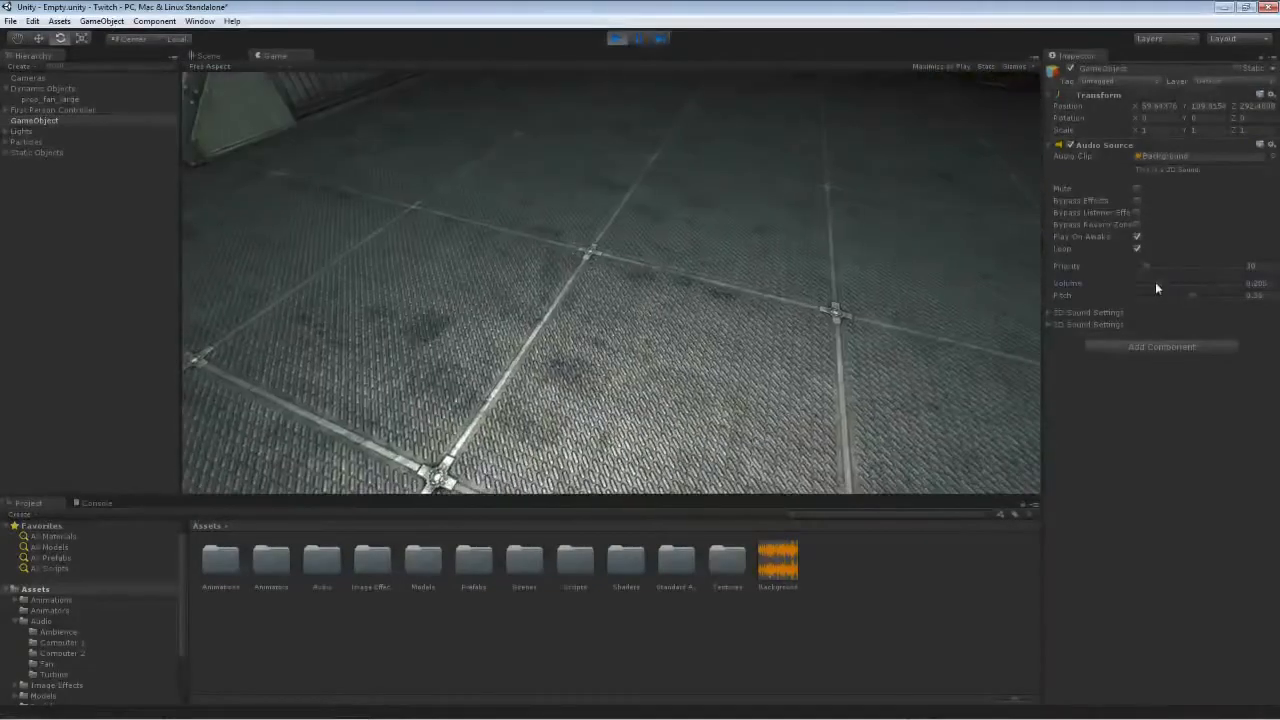
Step: Try a higher volume on the background Audio Source in the running scene and stop playback
{"action": "left_click_drag", "start_coordinate": [1156, 283], "coordinate": [1200, 288]}
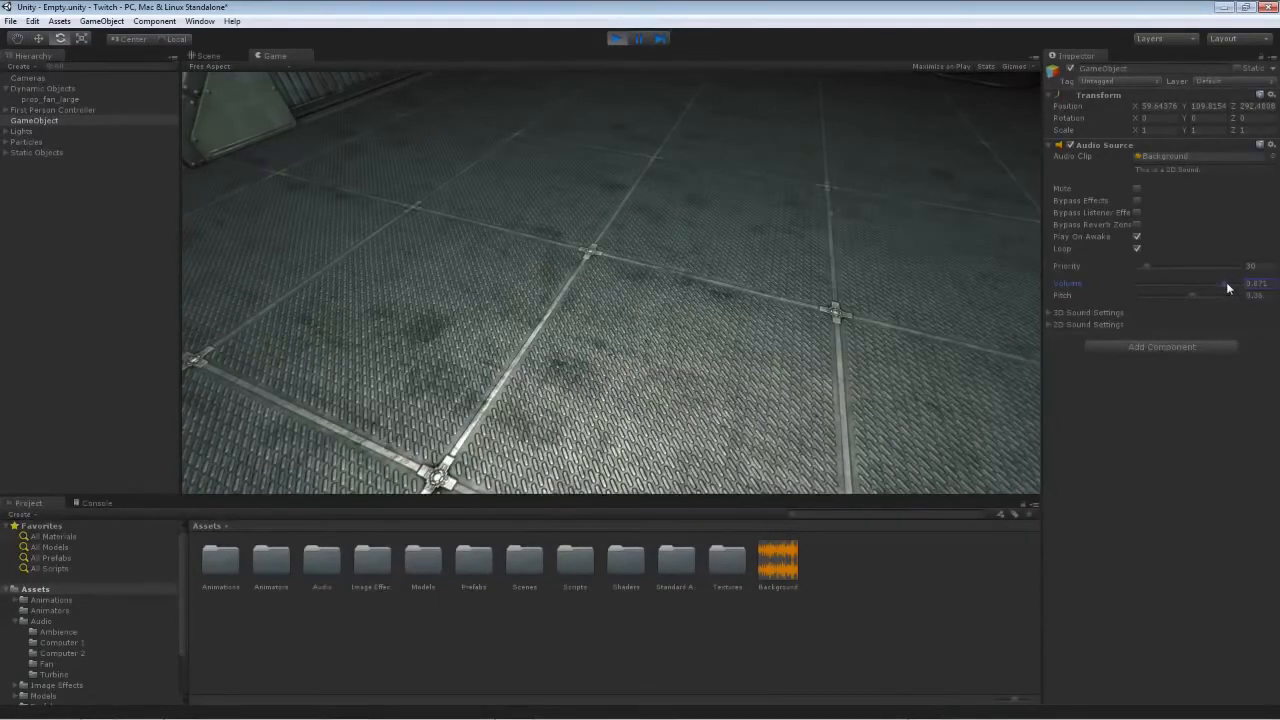
{"action": "mouse_move", "coordinate": [1226, 284]}
{"action": "left_mouse_down"}
{"action": "mouse_move", "coordinate": [1253, 286]}
{"action": "mouse_move", "coordinate": [1210, 285]}
{"action": "left_mouse_up"}
{"action": "left_click_drag", "start_coordinate": [1241, 300], "coordinate": [1223, 300]}
{"action": "left_click", "coordinate": [614, 38]}
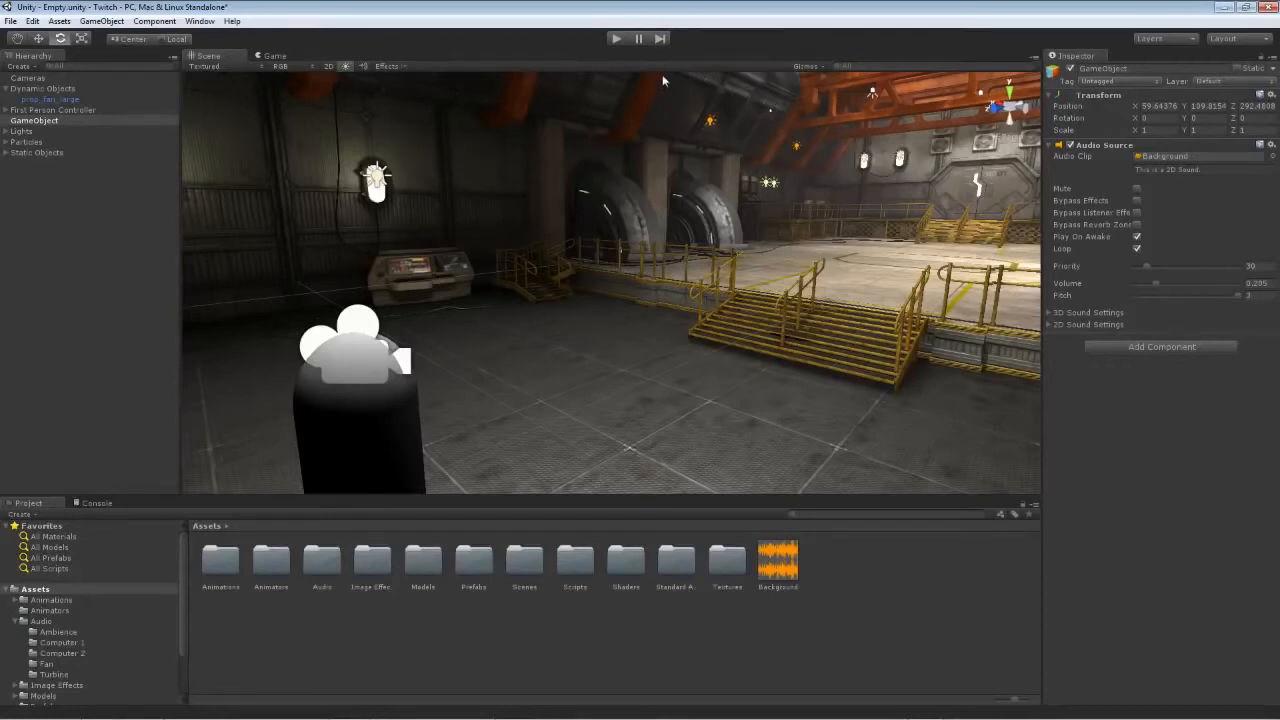
Step: Set the background Audio Source's pitch to 1
{"action": "right_click_drag", "start_coordinate": [577, 160], "coordinate": [609, 155]}
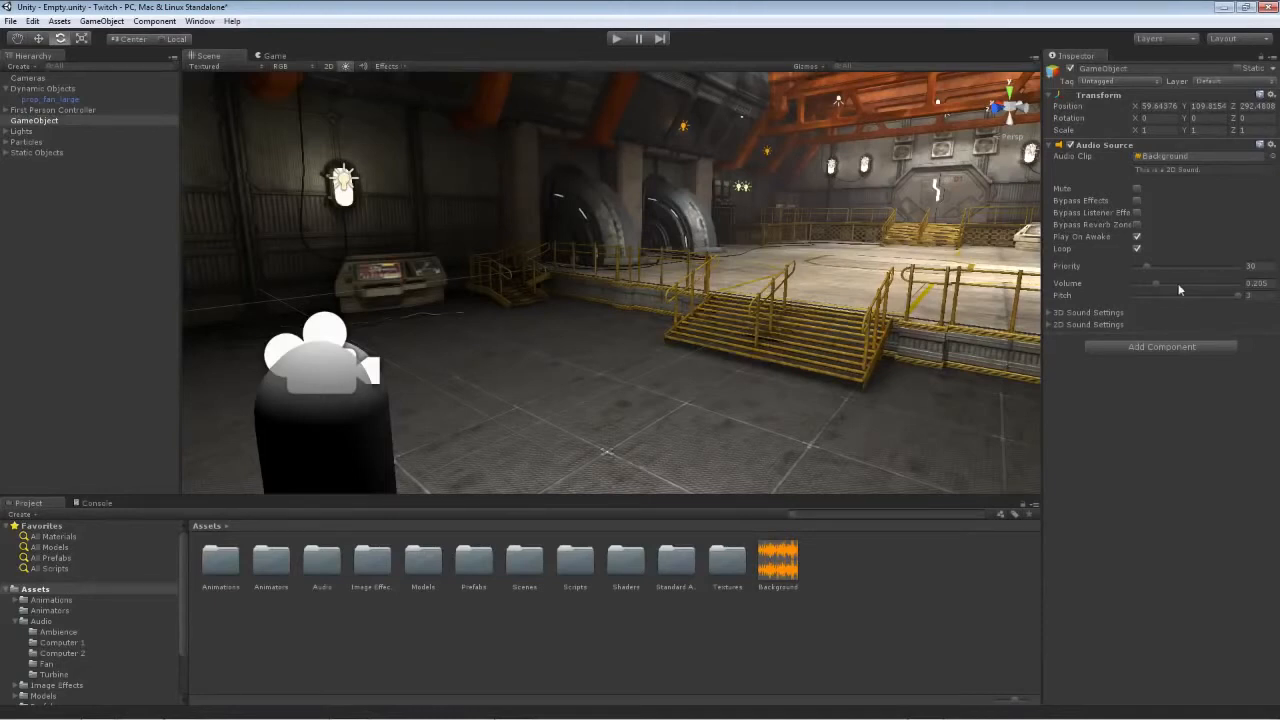
{"action": "left_click", "coordinate": [1250, 295]}
{"action": "key", "text": "BackSpace"}
{"action": "right_click_drag", "start_coordinate": [503, 200], "coordinate": [547, 212]}
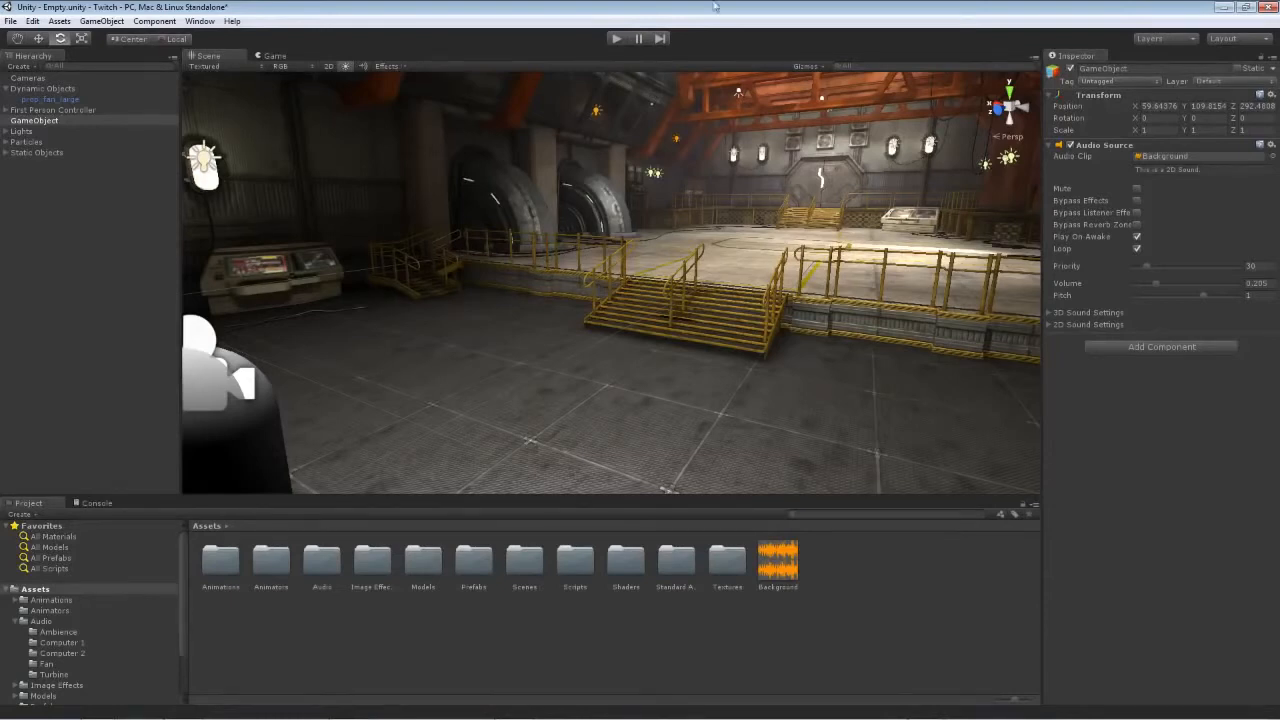
Step: Toggle the 3D Sound option on and off in the Background clip's import settings, and deselect the clip
{"action": "left_click", "coordinate": [785, 560]}
{"action": "left_click", "coordinate": [1136, 112]}
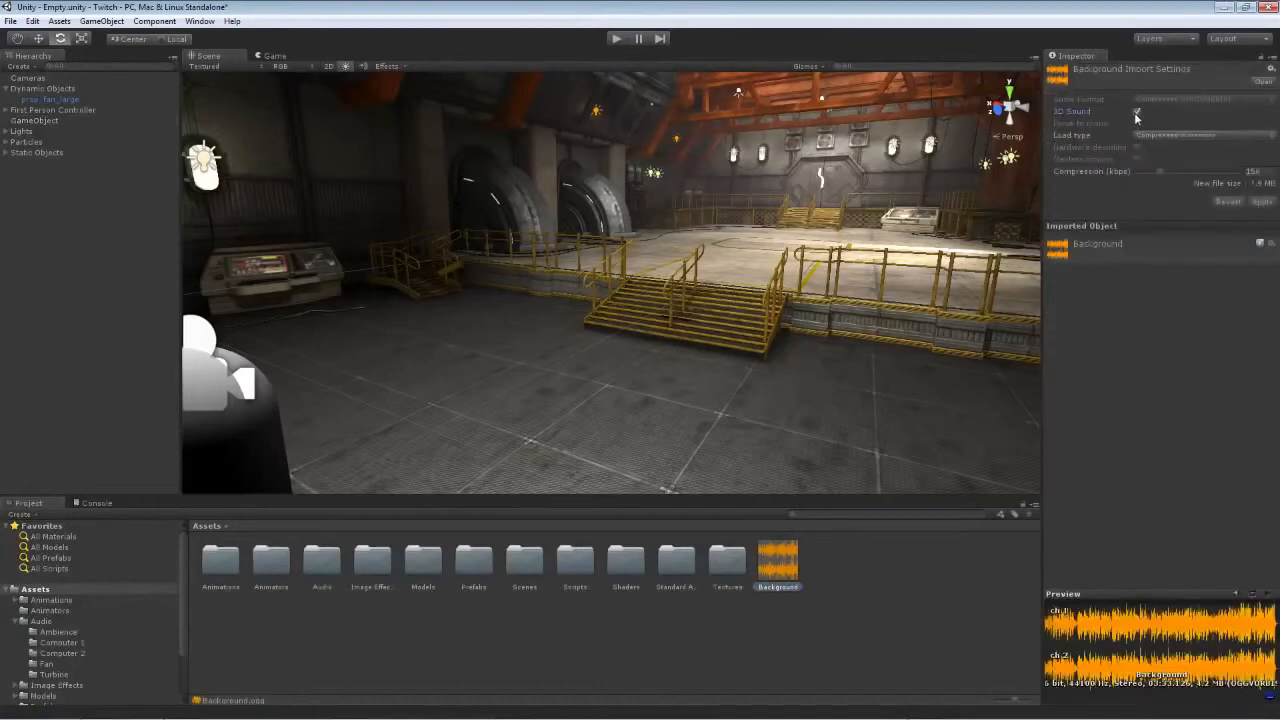
{"action": "left_click", "coordinate": [1136, 114]}
{"action": "left_click", "coordinate": [1136, 114]}
{"action": "left_click", "coordinate": [1136, 114]}
{"action": "left_click", "coordinate": [1136, 114]}
{"action": "left_click", "coordinate": [1136, 114]}
{"action": "left_click", "coordinate": [977, 581]}
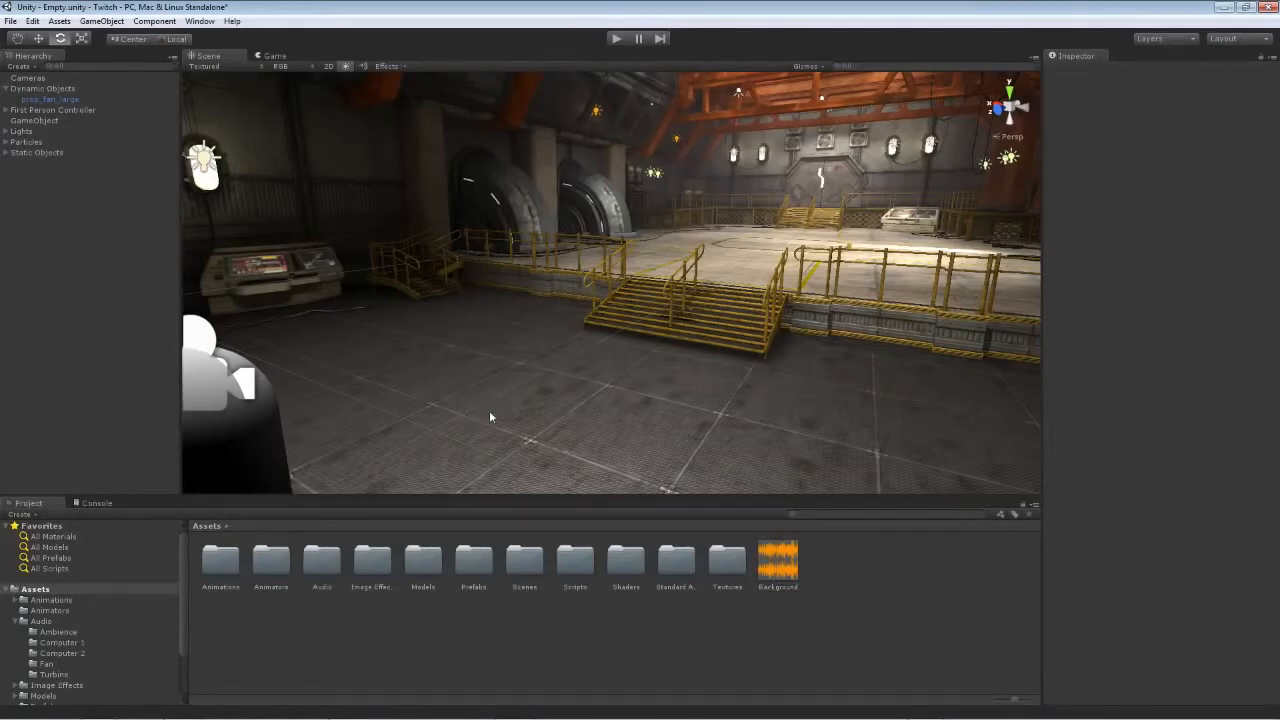
Step: Create a C# script named AudioScript in the Assets folder
{"action": "right_click_drag", "start_coordinate": [504, 337], "coordinate": [363, 312]}
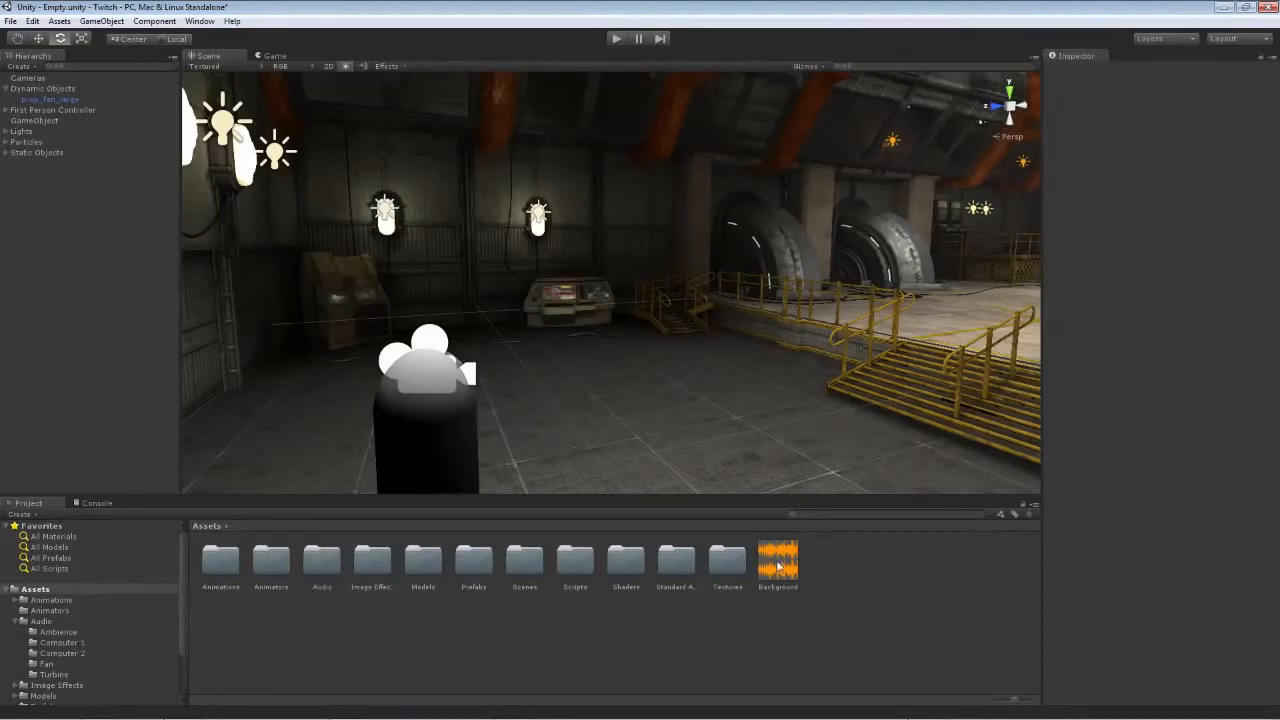
{"action": "right_click", "coordinate": [873, 595]}
{"action": "mouse_move", "coordinate": [945, 390]}
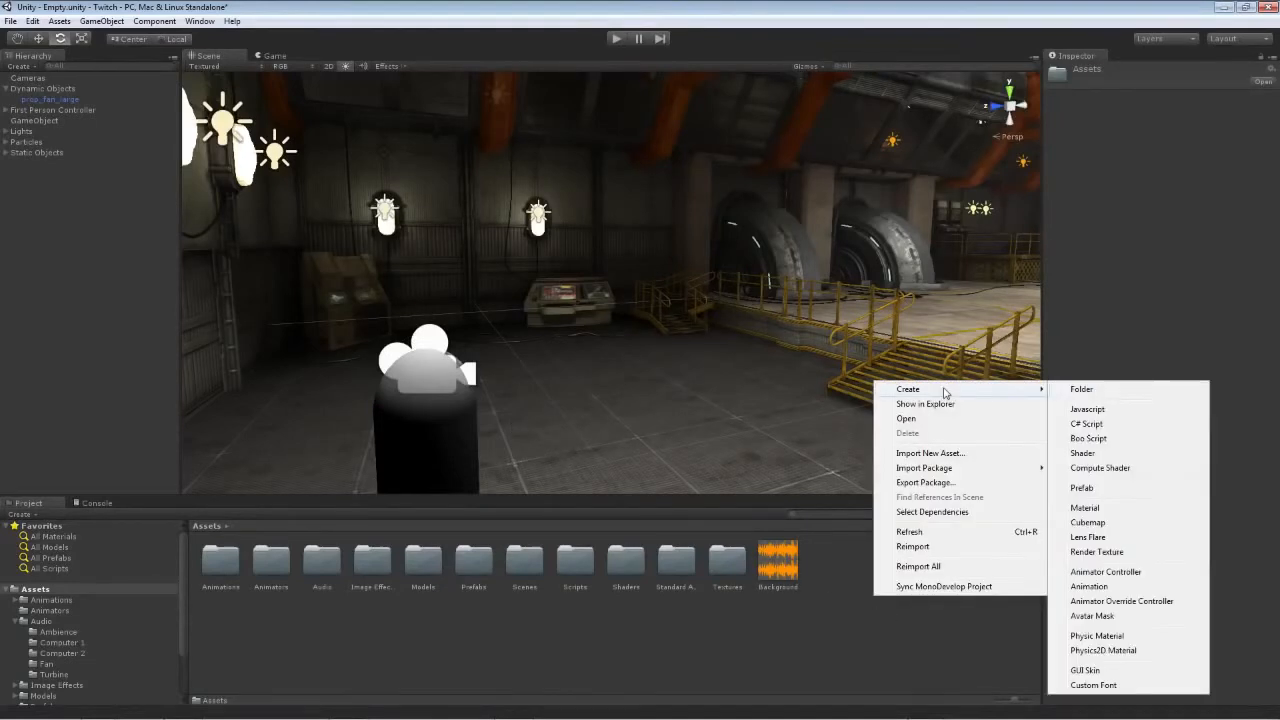
{"action": "left_click", "coordinate": [1087, 424]}
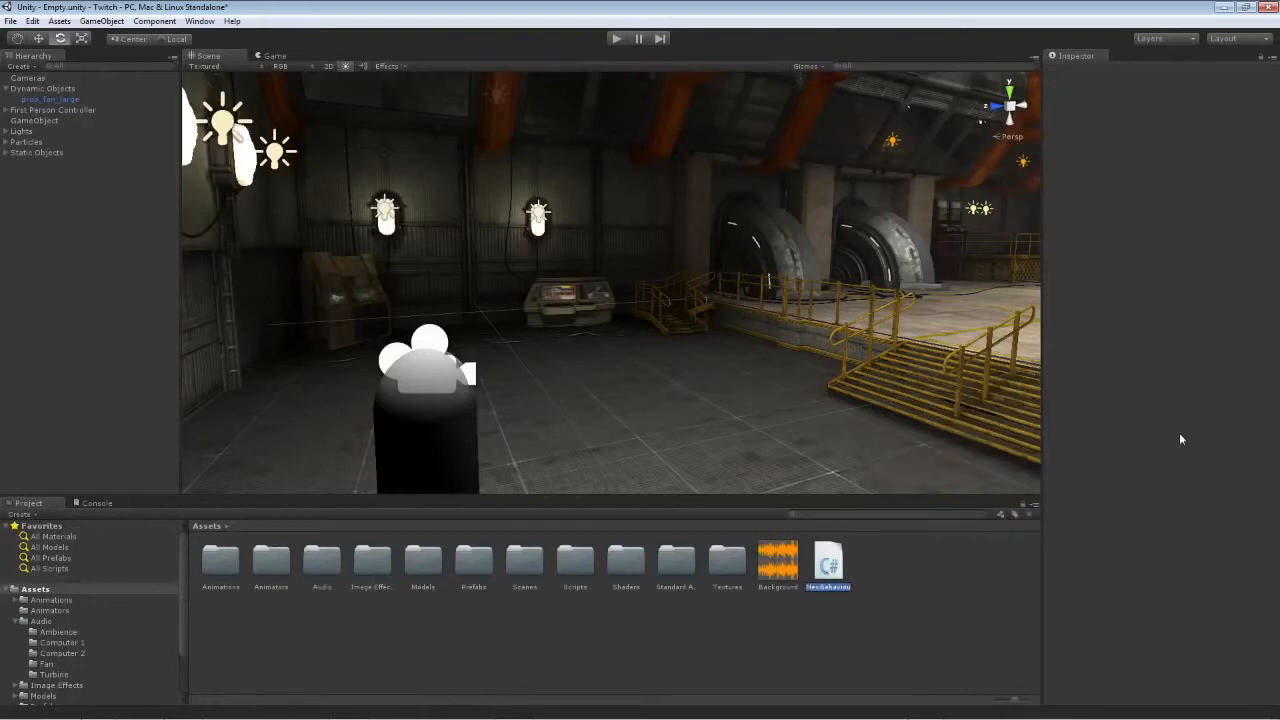
{"action": "type", "text": "AudioScript"}
{"action": "key", "text": "Return"}
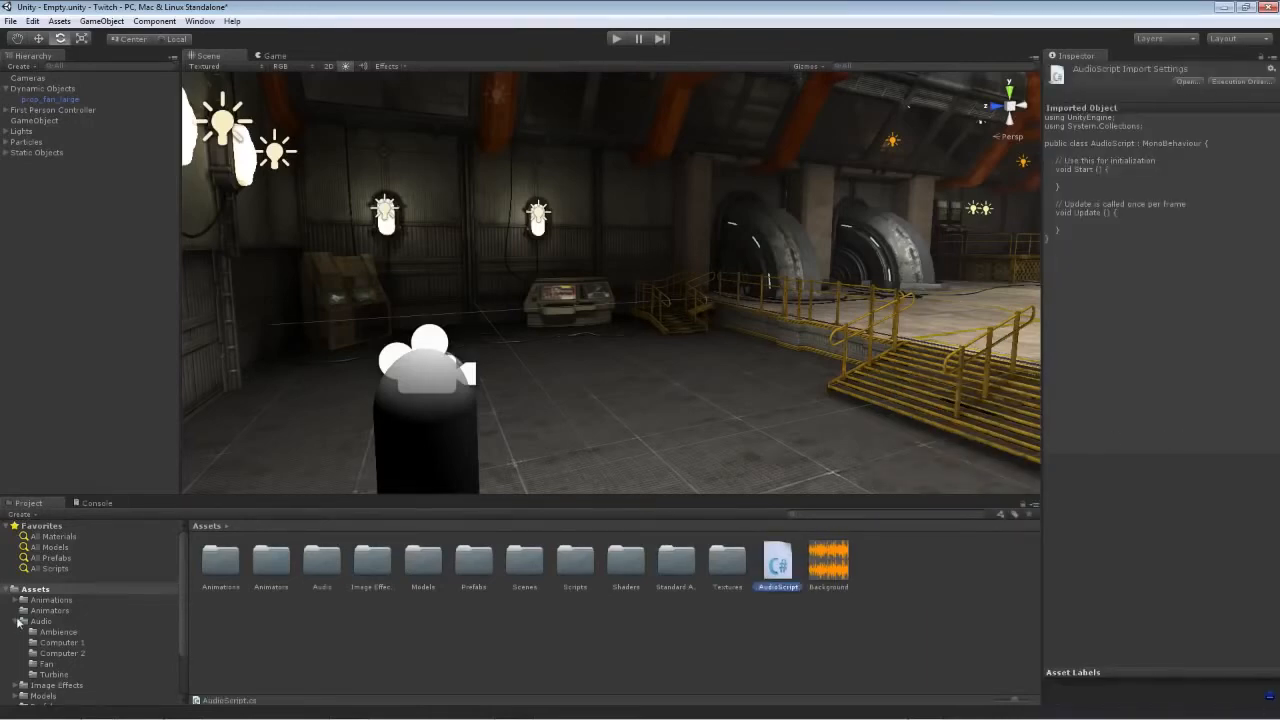
Step: Move AudioScript into the Scripts folder and open it in MonoDevelop
{"action": "left_click", "coordinate": [18, 621]}
{"action": "left_click_drag", "start_coordinate": [776, 568], "coordinate": [42, 678]}
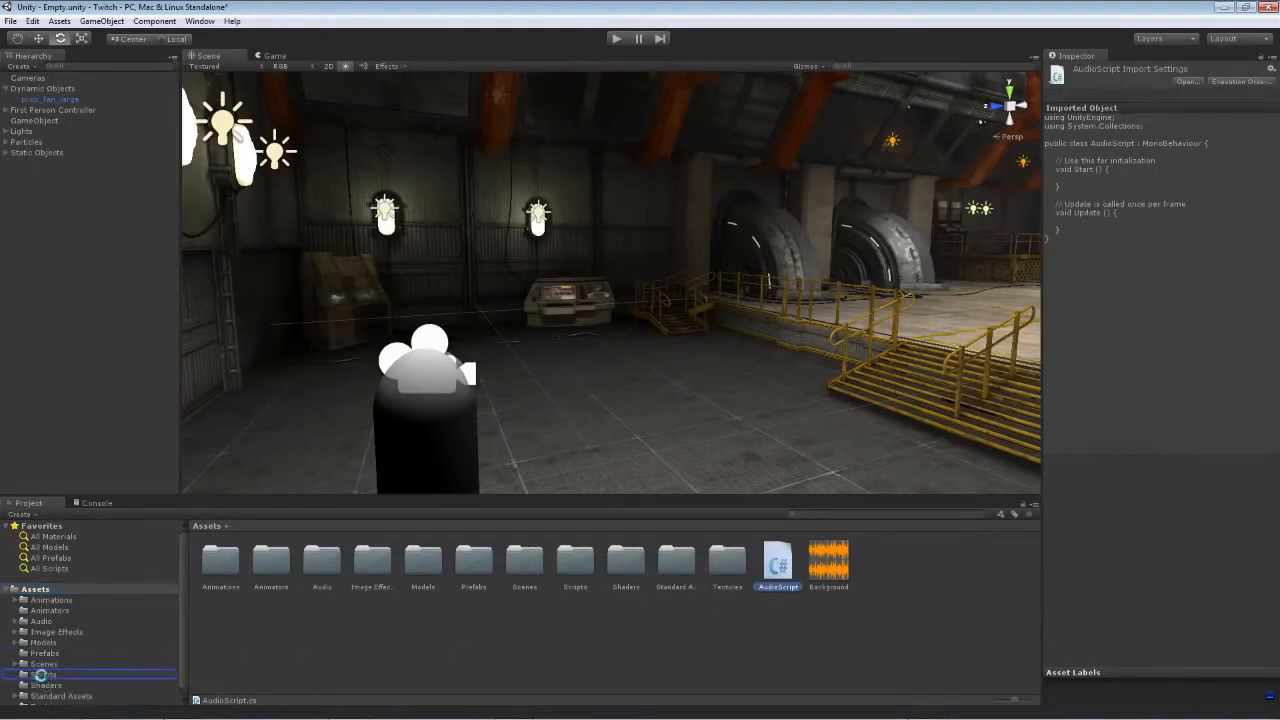
{"action": "left_click", "coordinate": [42, 675]}
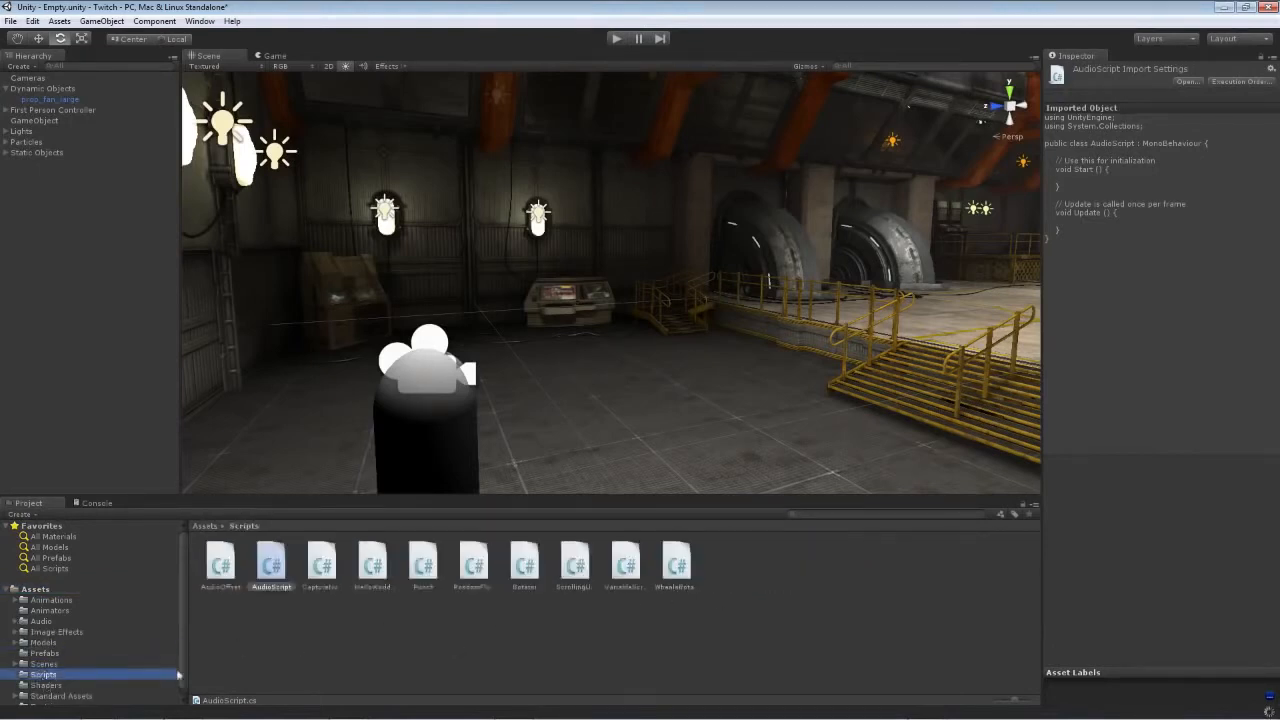
{"action": "left_click", "coordinate": [272, 566]}
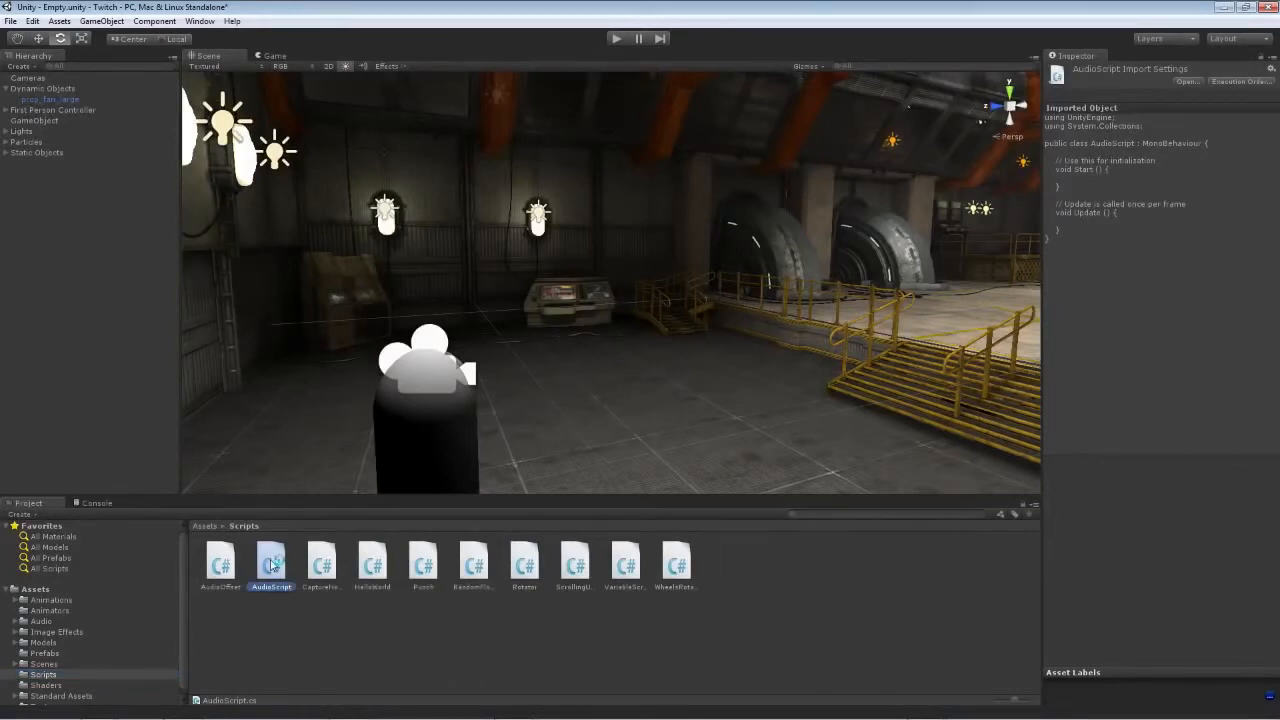
{"action": "double_click", "coordinate": [272, 566]}
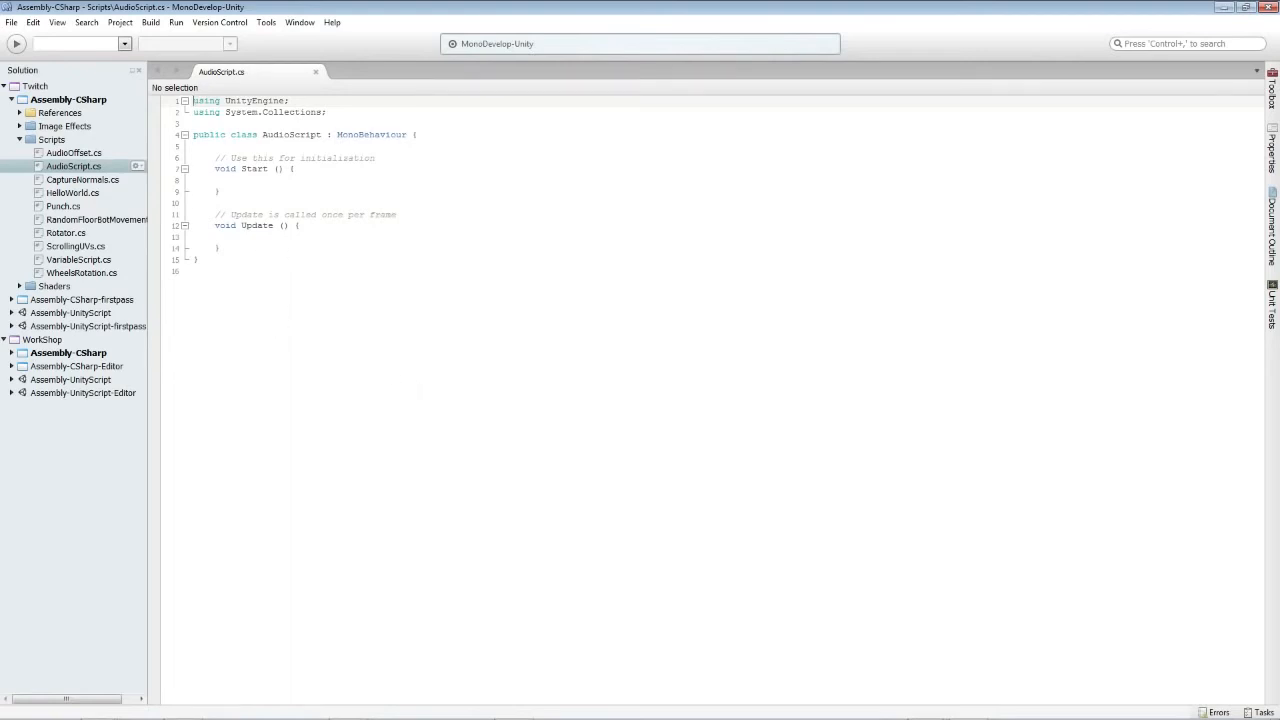
Step: Delete the Start function and the default comments from AudioScript
{"action": "left_click_drag", "start_coordinate": [236, 190], "coordinate": [171, 147]}
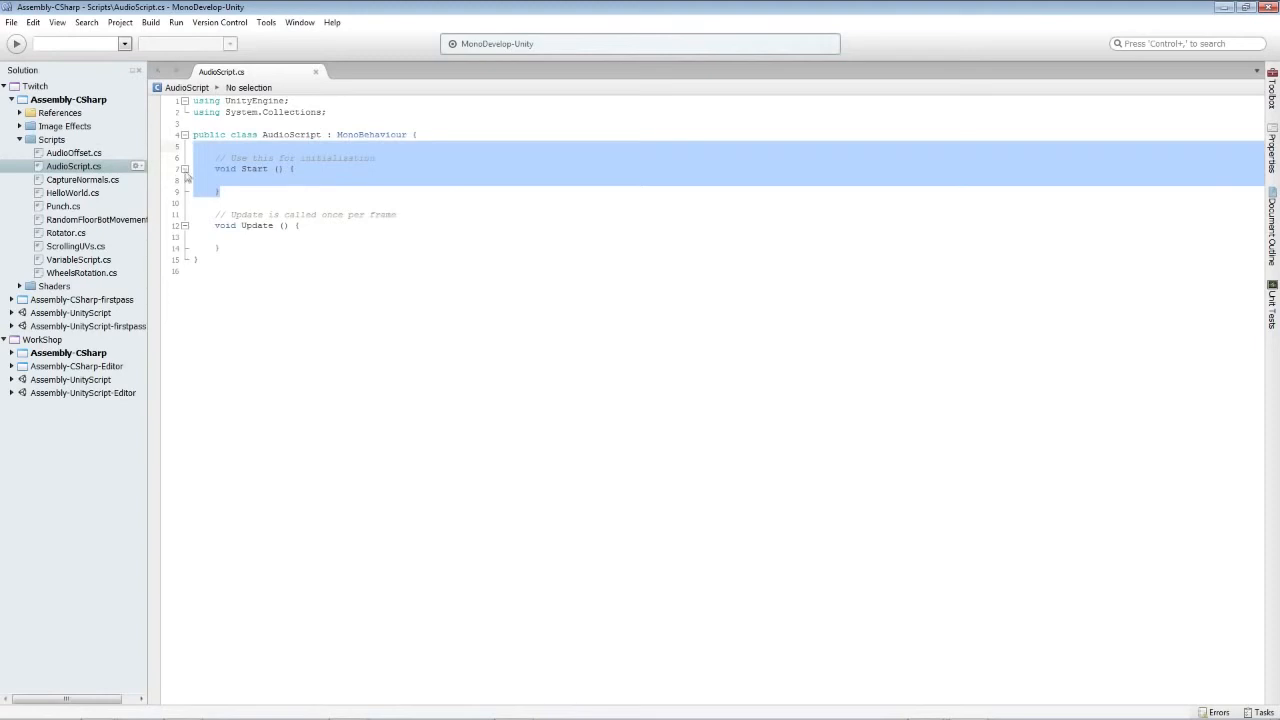
{"action": "key", "text": "BackSpace"}
{"action": "left_click_drag", "start_coordinate": [402, 169], "coordinate": [236, 145]}
{"action": "key", "text": "BackSpace"}
Step: Put the opening braces of the AudioScript class and the Update function on their own lines, removing the spare blank line
{"action": "left_click", "coordinate": [410, 134]}
{"action": "key", "text": "Return"}
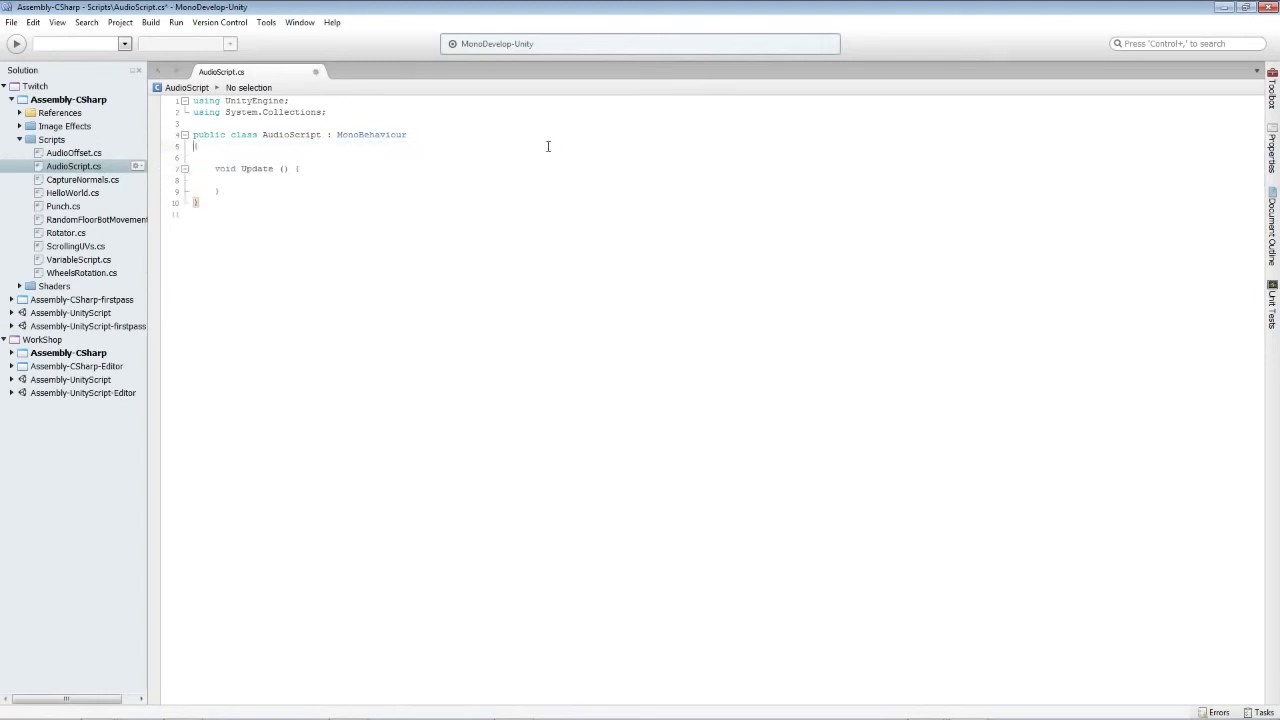
{"action": "key", "text": "Delete"}
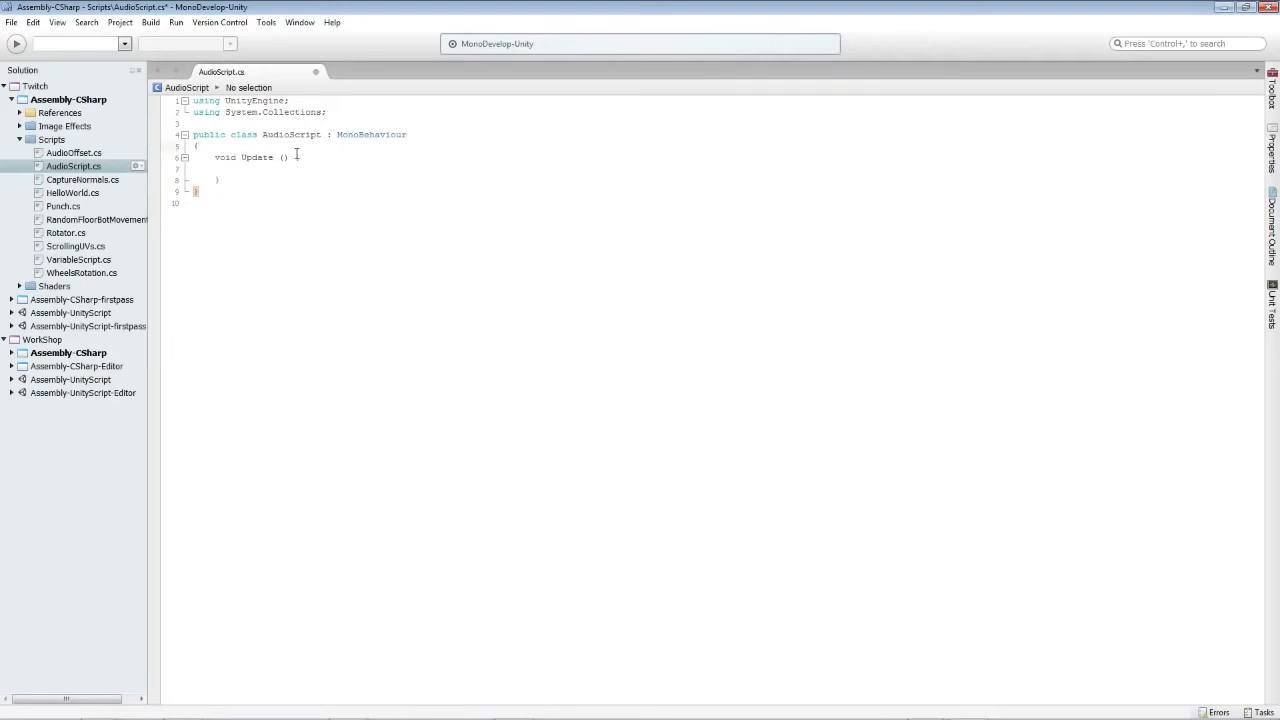
{"action": "left_click", "coordinate": [296, 156]}
{"action": "key", "text": "Return"}
Step: Enlarge the code text and place the cursor on the empty line inside the Update function
{"action": "scroll", "coordinate": [309, 240], "scroll_direction": "up", "scroll_amount": 4, "text": "ctrl"}
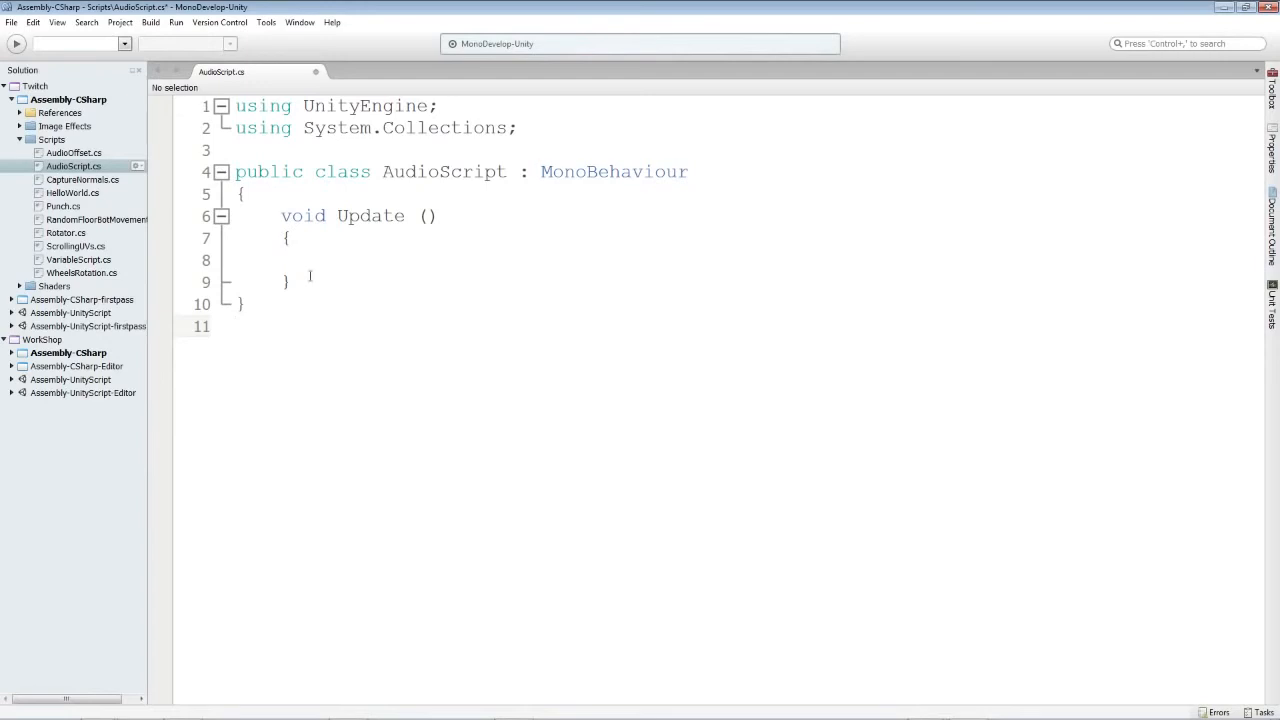
{"action": "key", "text": "Up"}
{"action": "key", "text": "Up"}
{"action": "key", "text": "Up"}
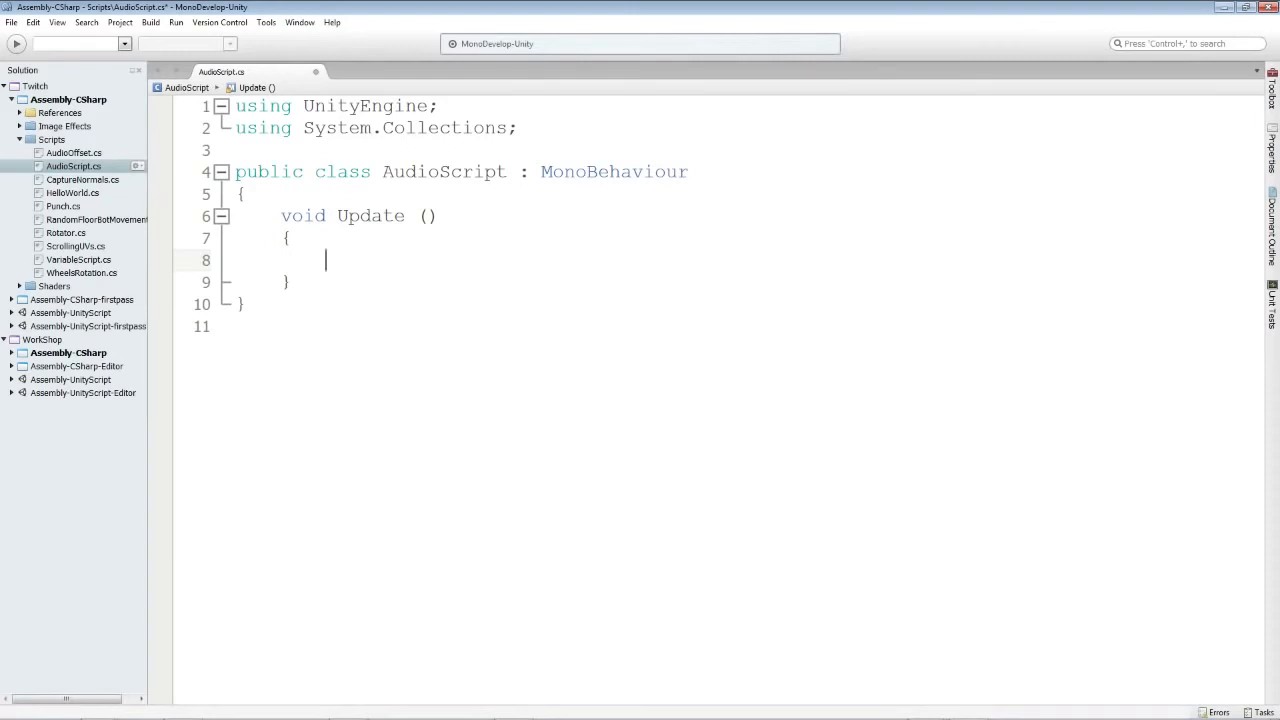
Step: Write the condition if(Input.GetButtonDown("Jump")) inside the Update function
{"action": "type", "text": "if(Input"}
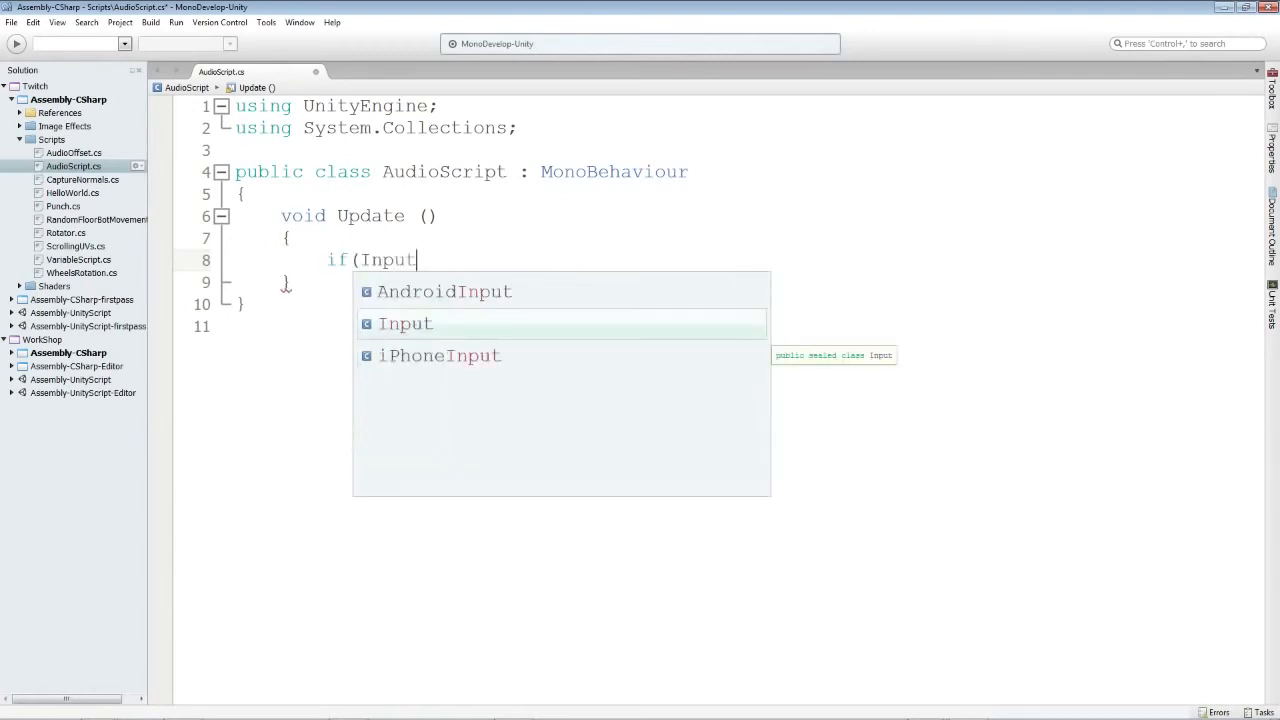
{"action": "type", "text": ".g"}
{"action": "key", "text": "Up"}
{"action": "key", "text": "Up"}
{"action": "key", "text": "Up"}
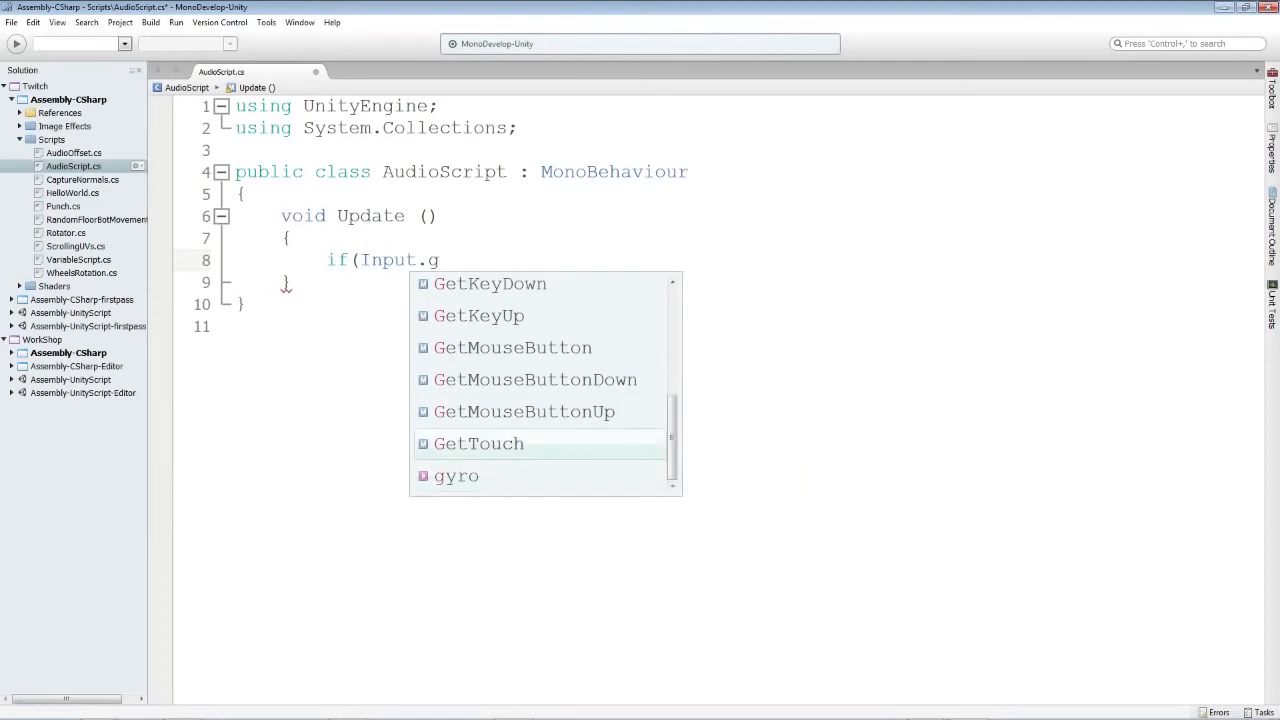
{"action": "key", "text": "BackSpace"}
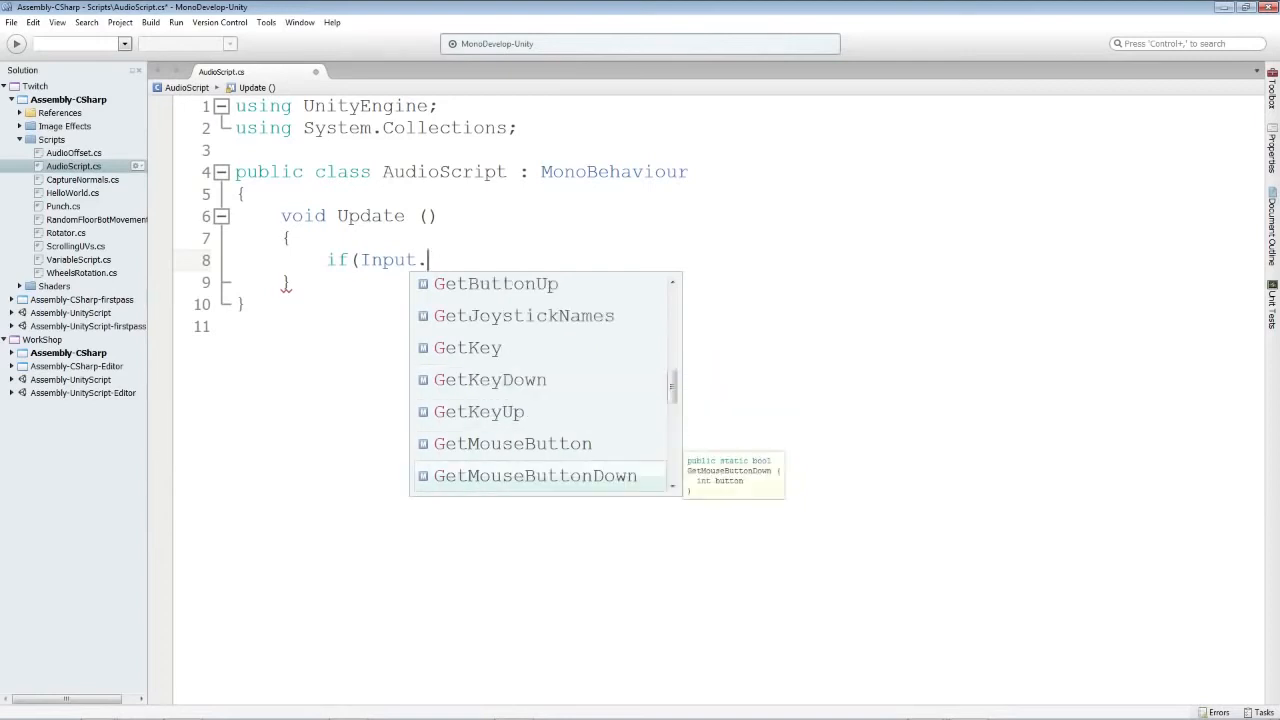
{"action": "type", "text": "GetButt"}
{"action": "key", "text": "Down"}
{"action": "key", "text": "Return"}
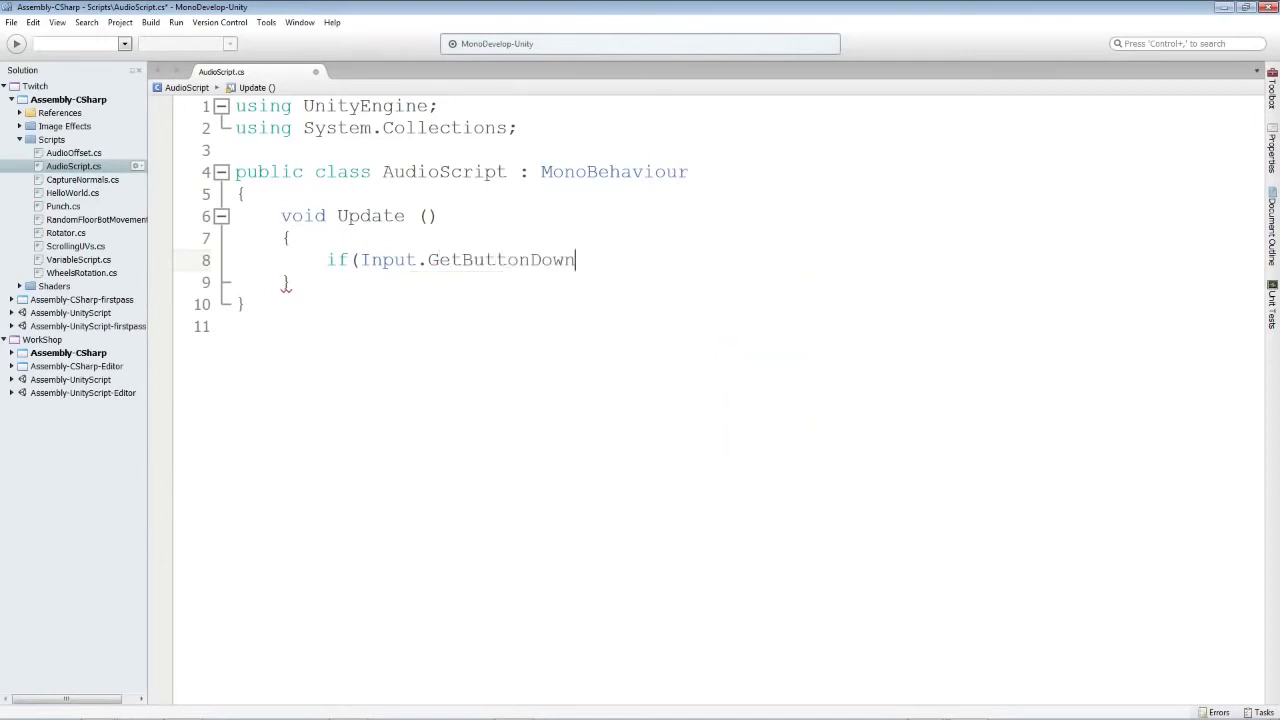
{"action": "type", "text": "("}
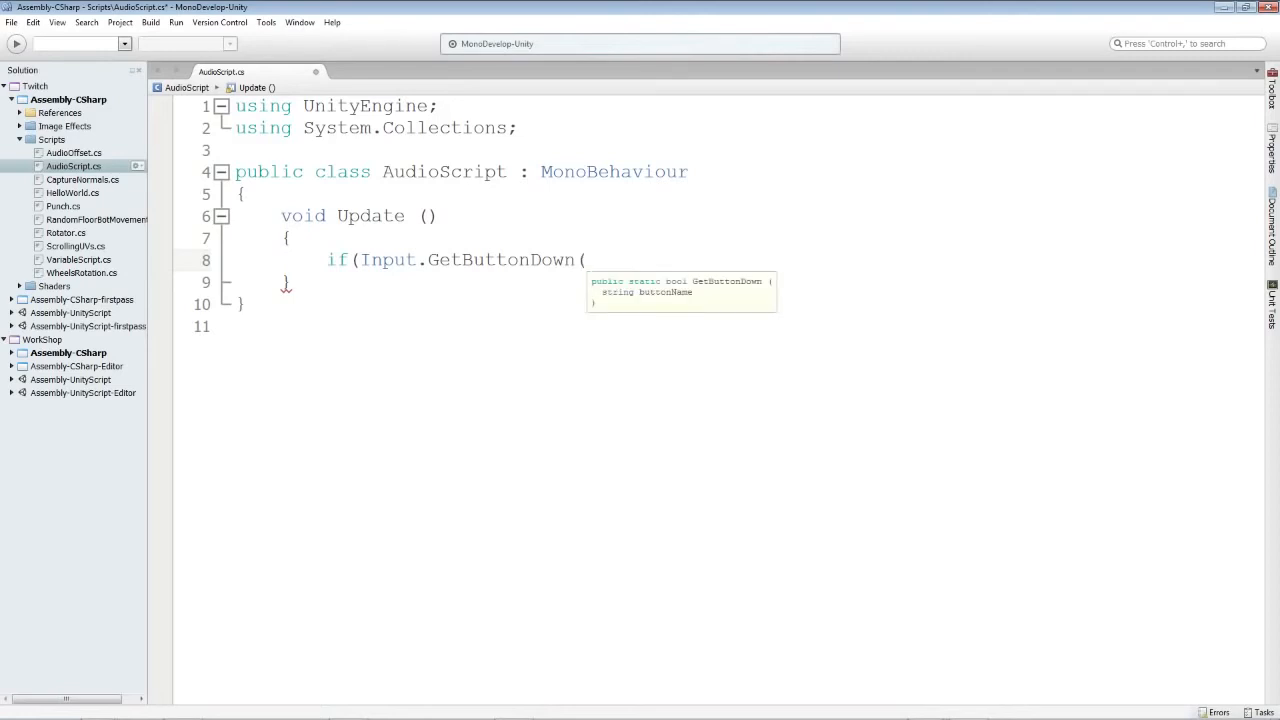
{"action": "type", "text": "\"Jump\")"}
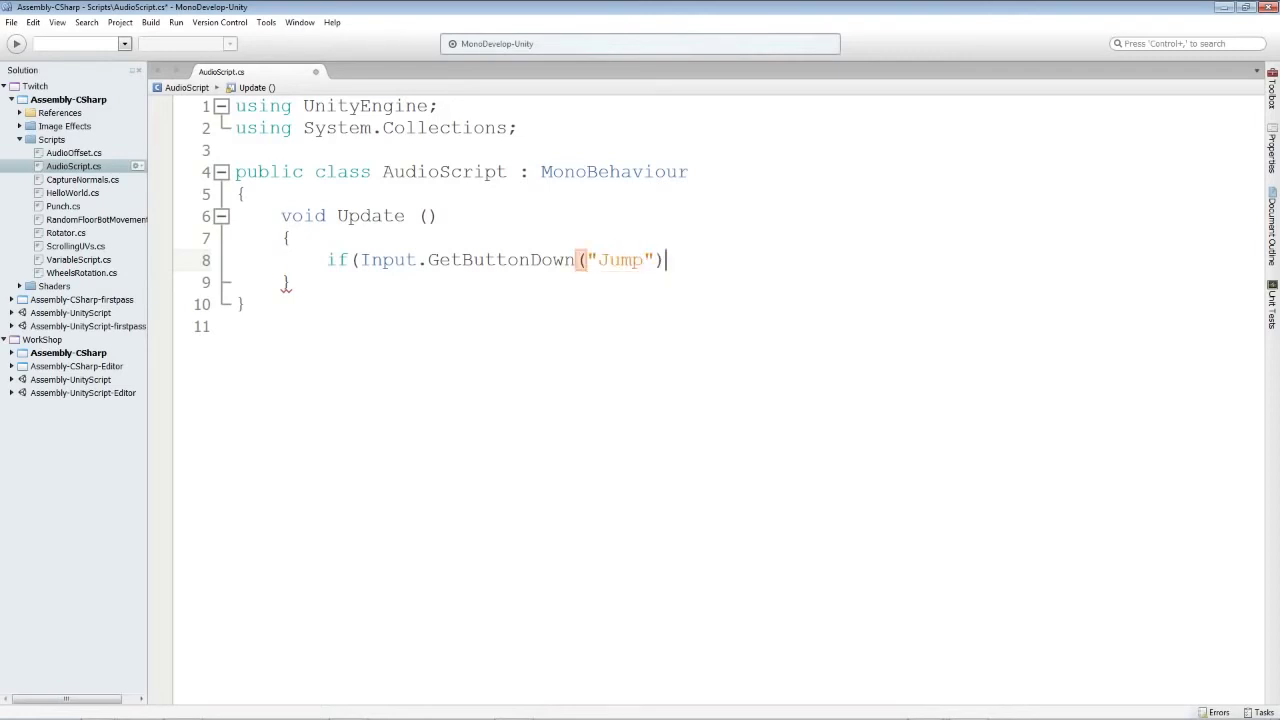
{"action": "type", "text": ")"}
Step: Add a braced block with an empty line under the Jump button condition
{"action": "key", "text": "Return"}
{"action": "type", "text": "{}"}
{"action": "key", "text": "Left"}
{"action": "key", "text": "Return"}
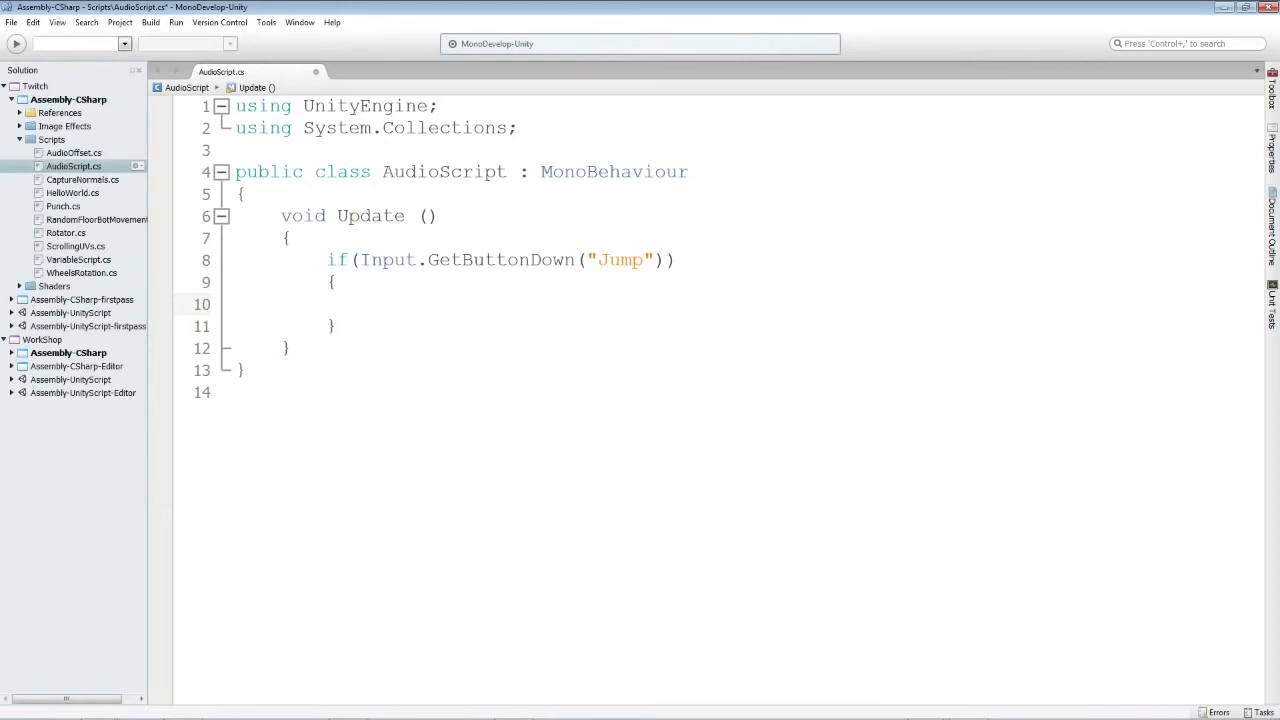
{"action": "type", "text": "audio.animation"}
{"action": "key", "text": "BackSpace"}
{"action": "key", "text": "BackSpace"}
{"action": "key", "text": "BackSpace"}
{"action": "key", "text": "BackSpace"}
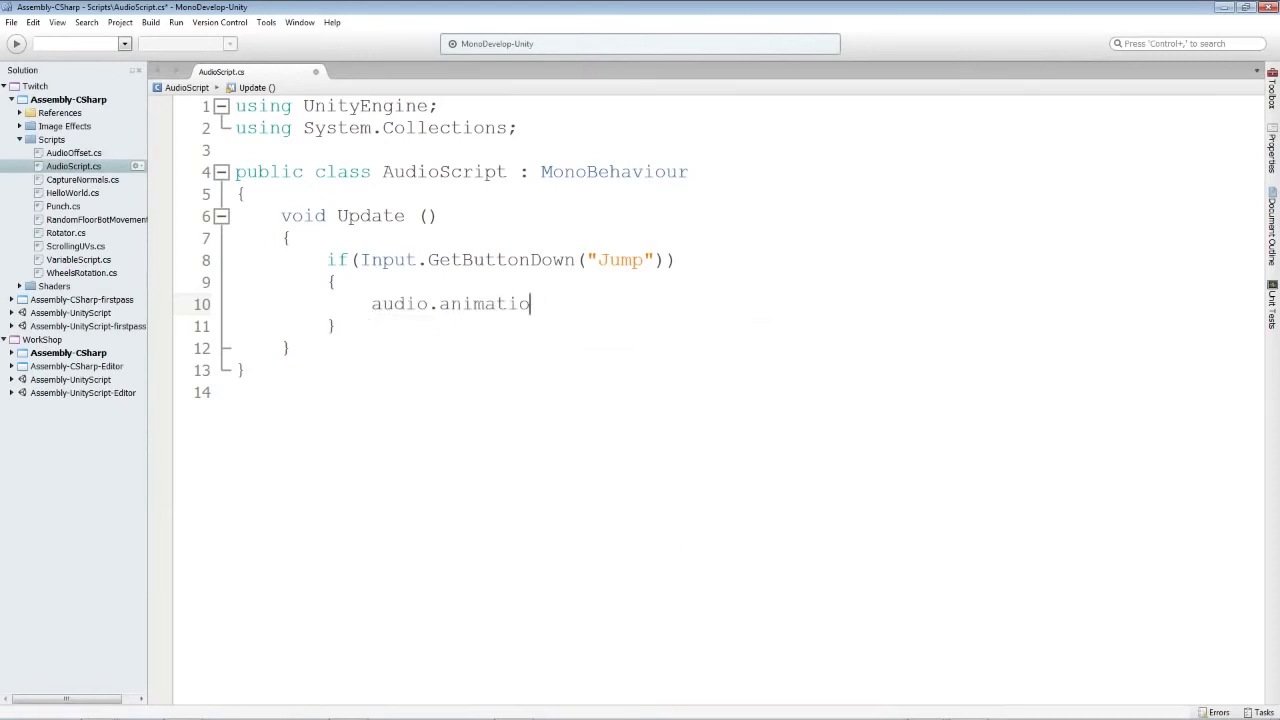
{"action": "key", "text": "BackSpace"}
{"action": "key", "text": "BackSpace"}
{"action": "key", "text": "BackSpace"}
{"action": "key", "text": "BackSpace"}
{"action": "key", "text": "BackSpace"}
{"action": "key", "text": "BackSpace"}
{"action": "type", "text": ".pl"}
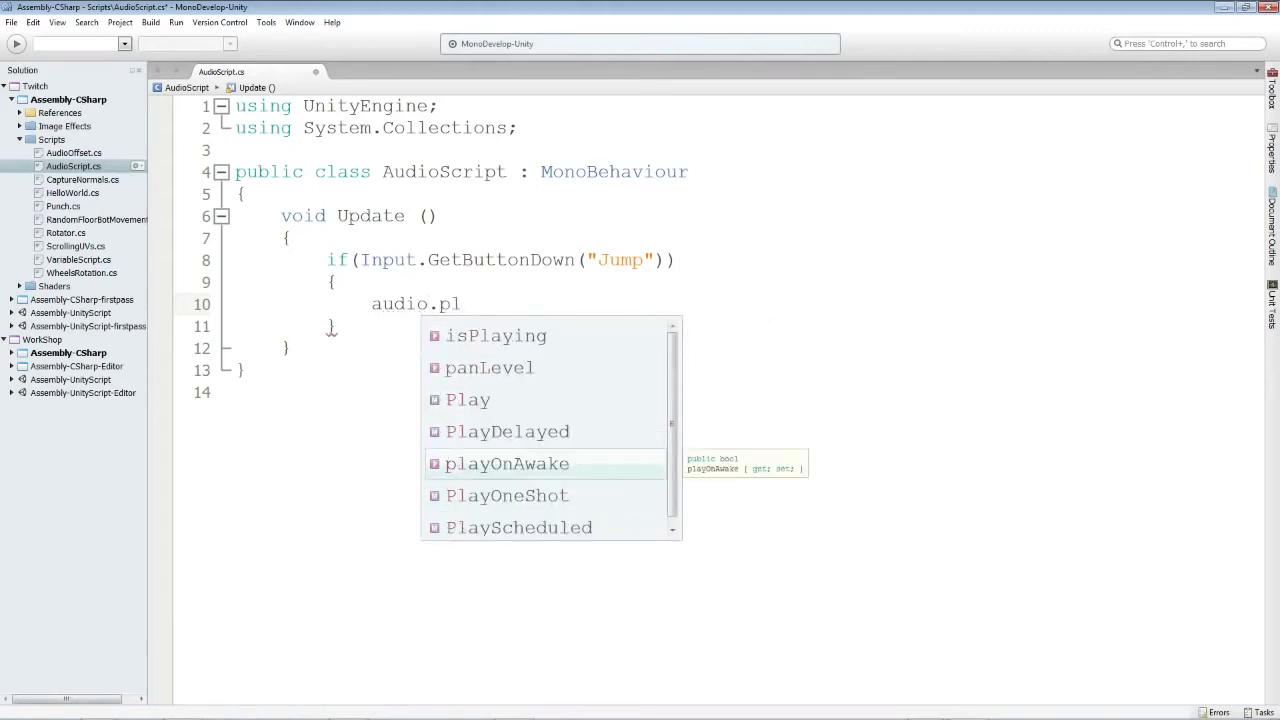
{"action": "key", "text": "BackSpace"}
{"action": "key", "text": "BackSpace"}
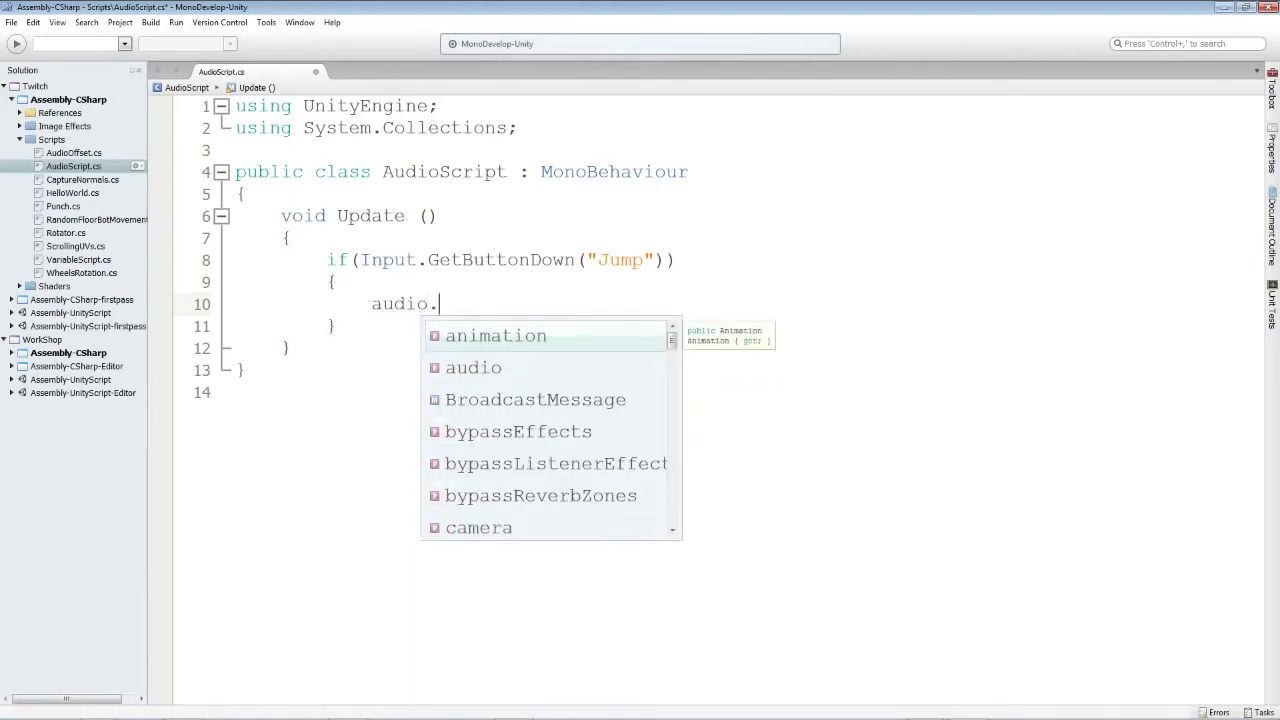
{"action": "type", "text": "stop"}
{"action": "key", "text": "BackSpace"}
{"action": "key", "text": "BackSpace"}
{"action": "key", "text": "BackSpace"}
{"action": "key", "text": "BackSpace"}
{"action": "key", "text": "BackSpace"}
{"action": "key", "text": "BackSpace"}
{"action": "key", "text": "BackSpace"}
{"action": "key", "text": "BackSpace"}
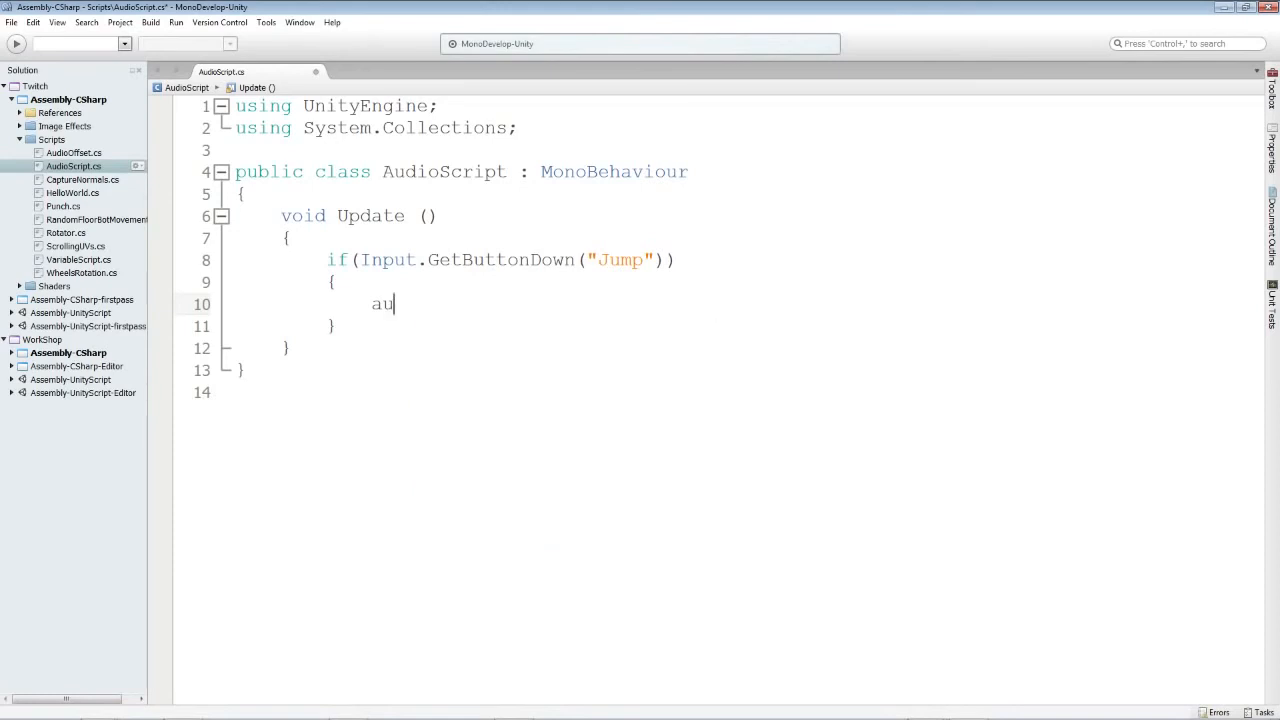
{"action": "key", "text": "BackSpace"}
{"action": "key", "text": "BackSpace"}
Step: Add a nested if(audio.Play) condition inside the Jump block, without braces under it
{"action": "type", "text": "if(audio."}
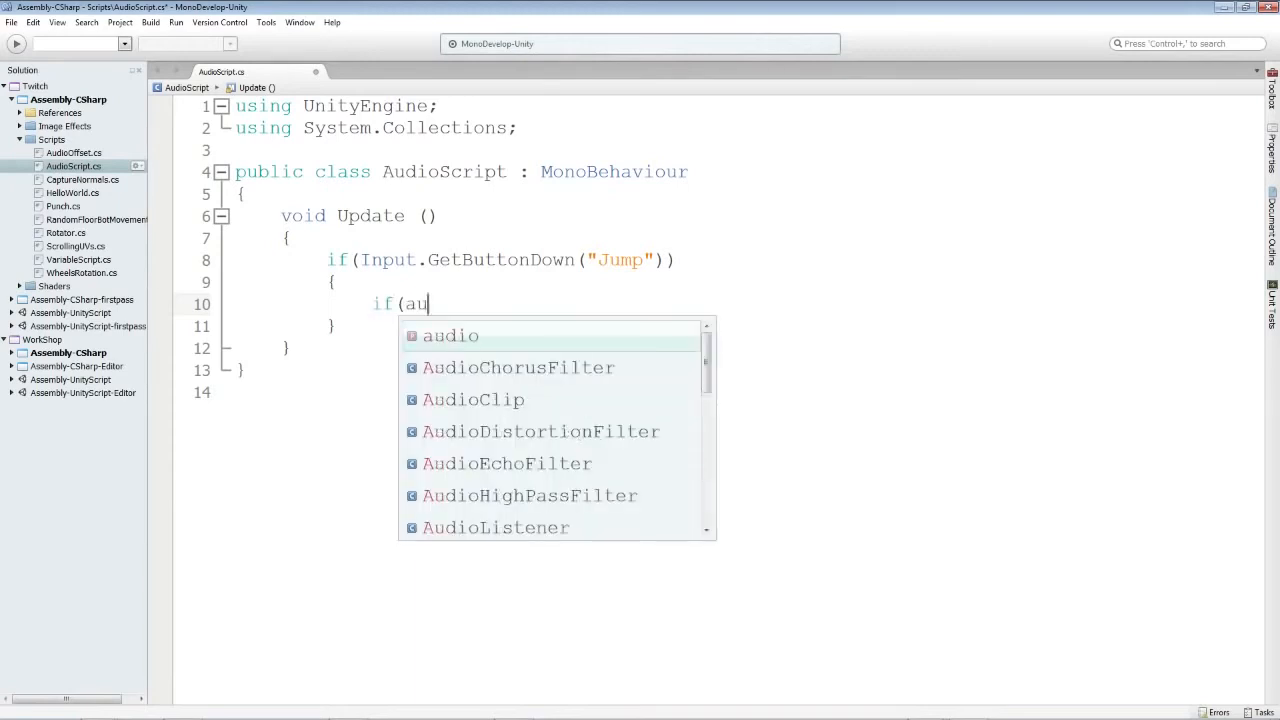
{"action": "type", "text": "Playo"}
{"action": "key", "text": "BackSpace"}
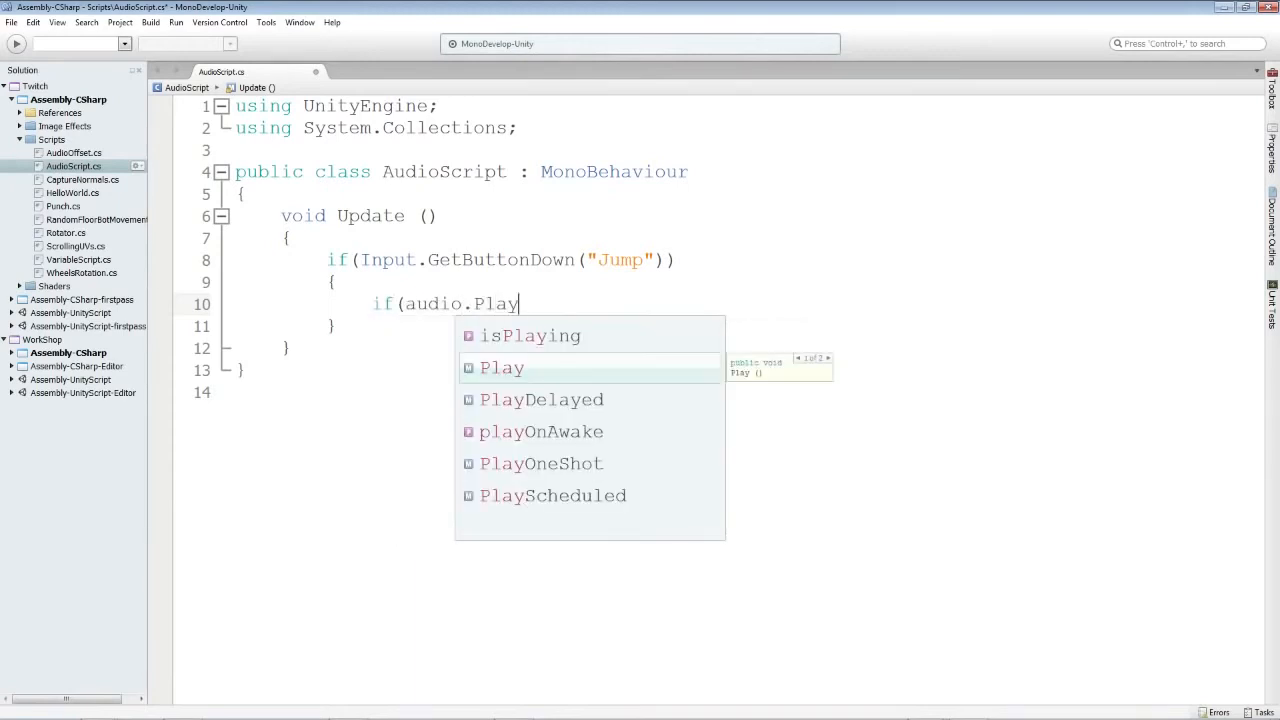
{"action": "type", "text": ")"}
{"action": "key", "text": "Return"}
{"action": "type", "text": "{}"}
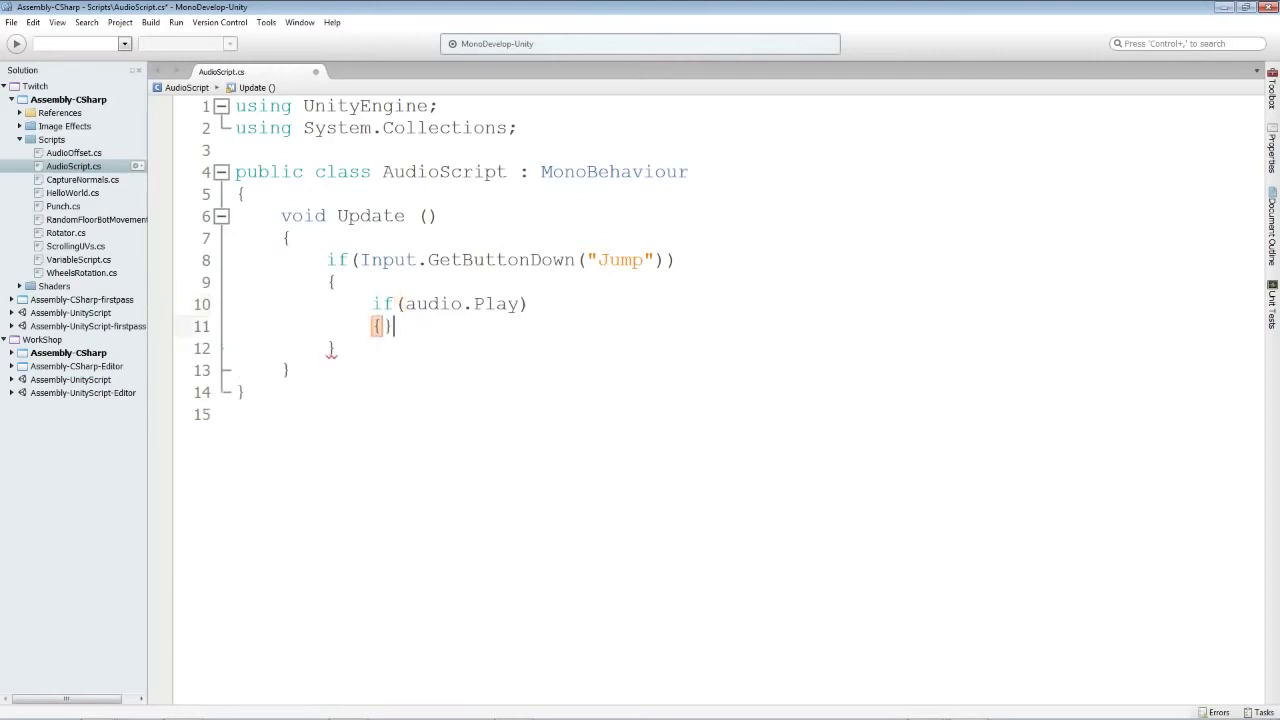
{"action": "key", "text": "BackSpace"}
{"action": "key", "text": "BackSpace"}
Step: Call audio.Stop(); on the line under the nested audio condition
{"action": "type", "text": "aud"}
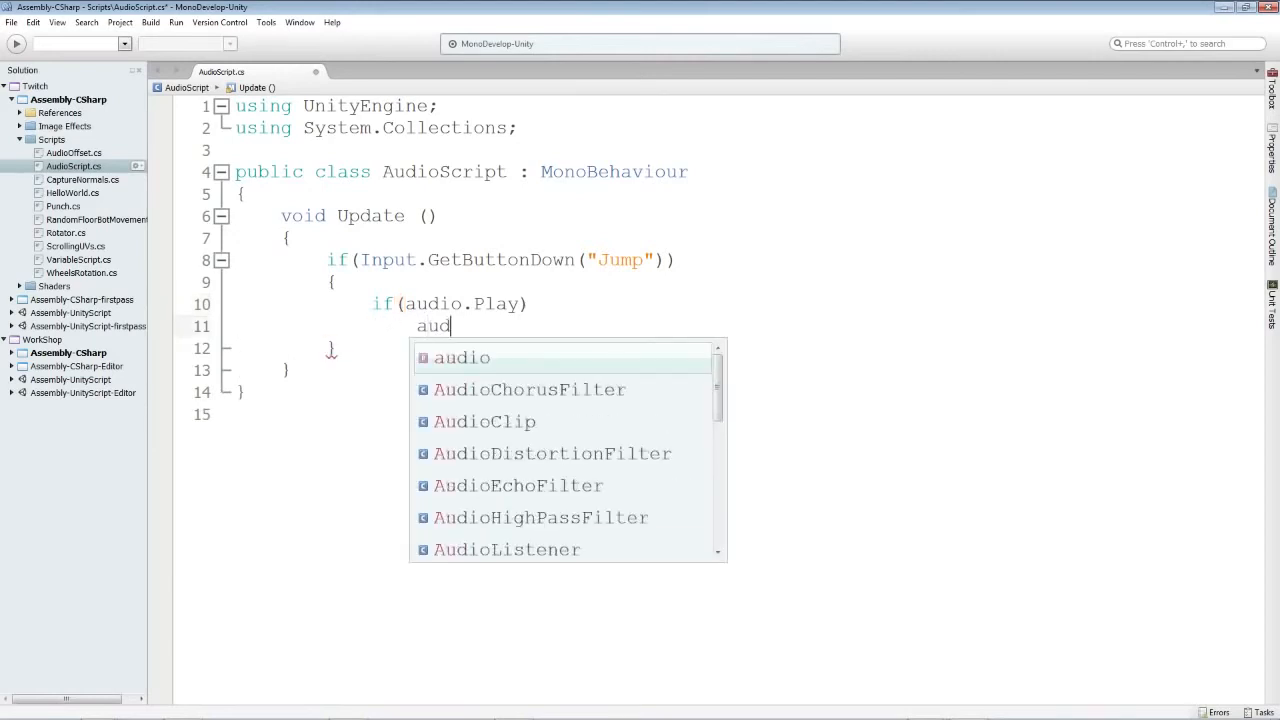
{"action": "type", "text": "io.Stop"}
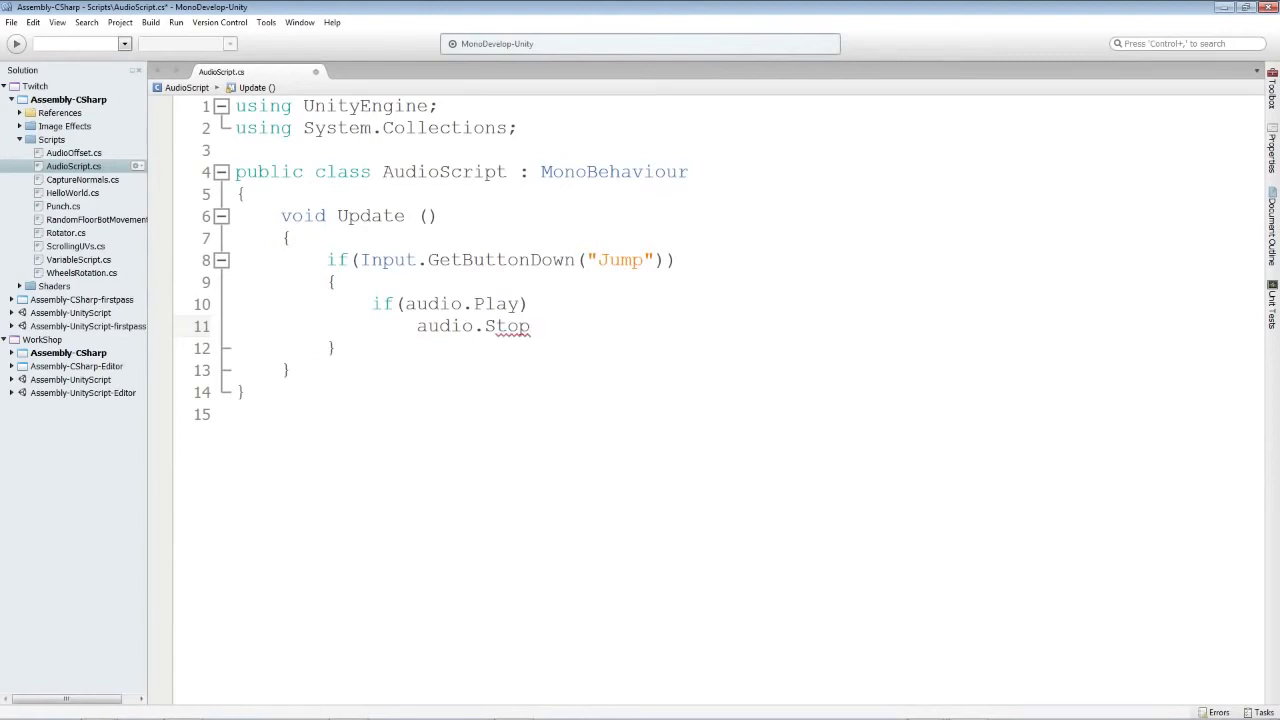
{"action": "type", "text": "();"}
Step: Replace Play in the nested condition so that it reads audio.isPlaying == true
{"action": "key", "text": "Up"}
{"action": "key", "text": "Up"}
{"action": "key", "text": "Up"}
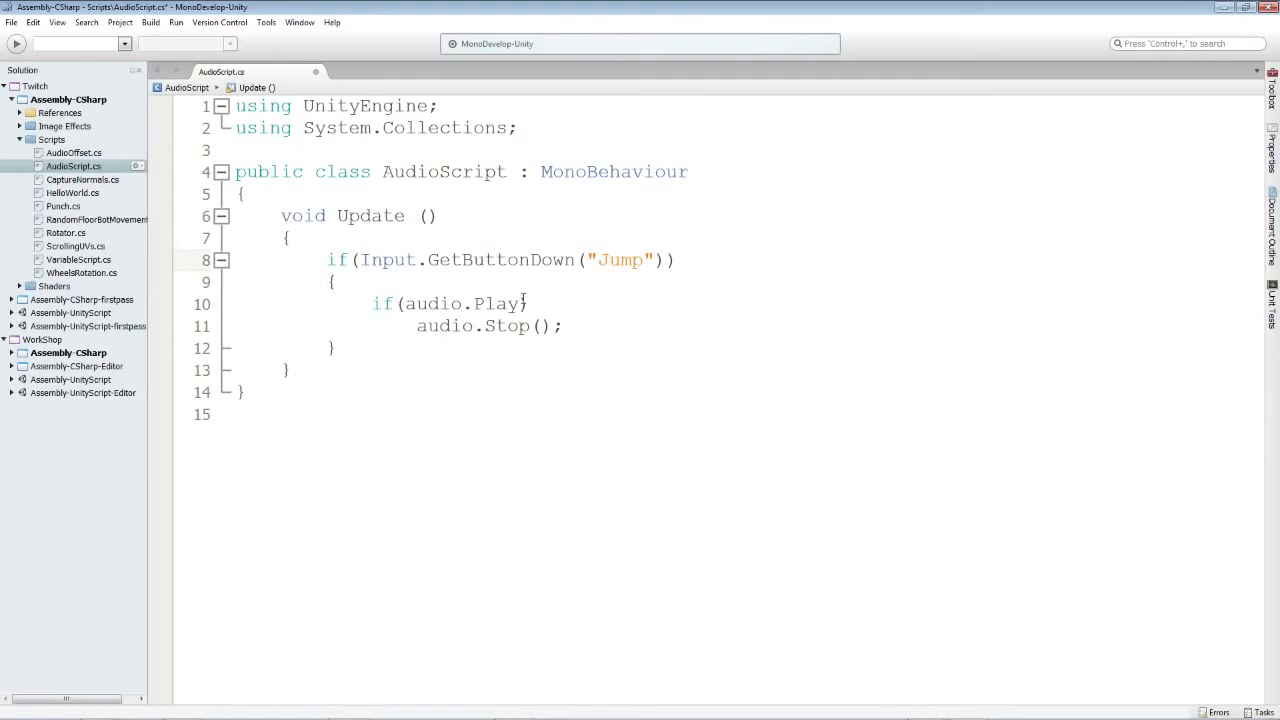
{"action": "left_click", "coordinate": [522, 303]}
{"action": "key", "text": "BackSpace"}
{"action": "key", "text": "BackSpace"}
{"action": "key", "text": "BackSpace"}
{"action": "key", "text": "BackSpace"}
{"action": "type", "text": "is"}
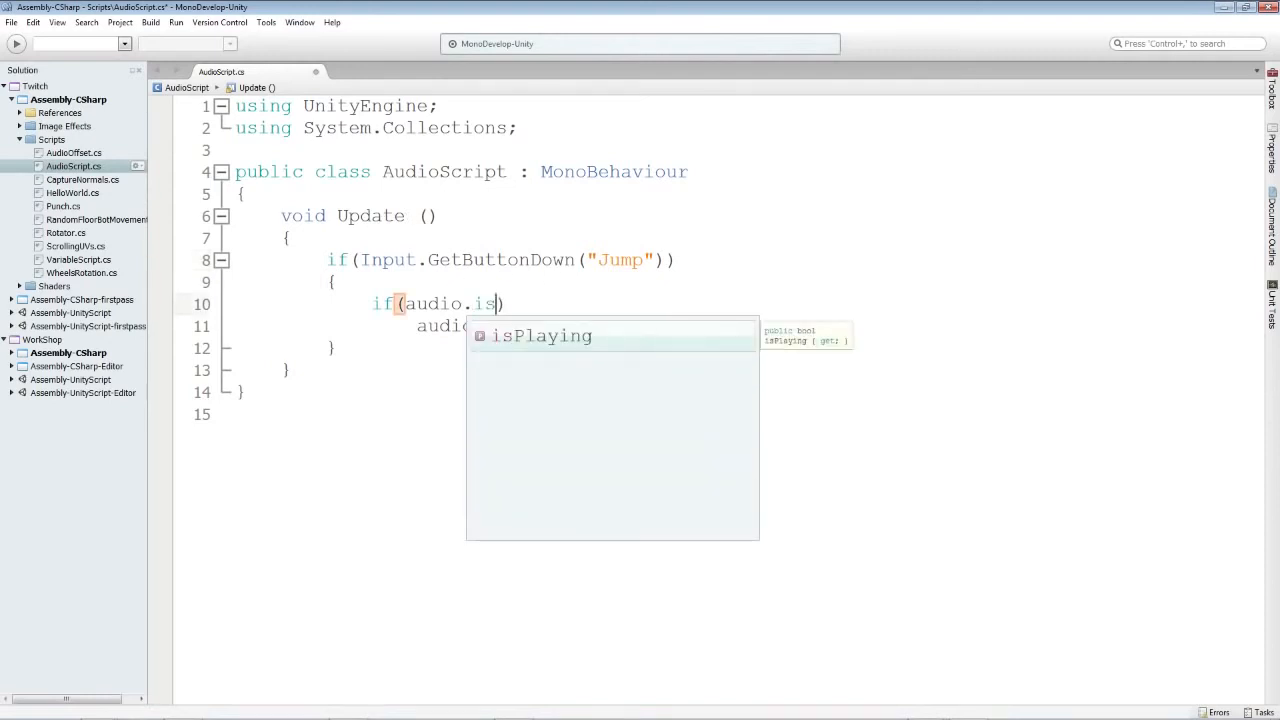
{"action": "type", "text": "Playing == true"}
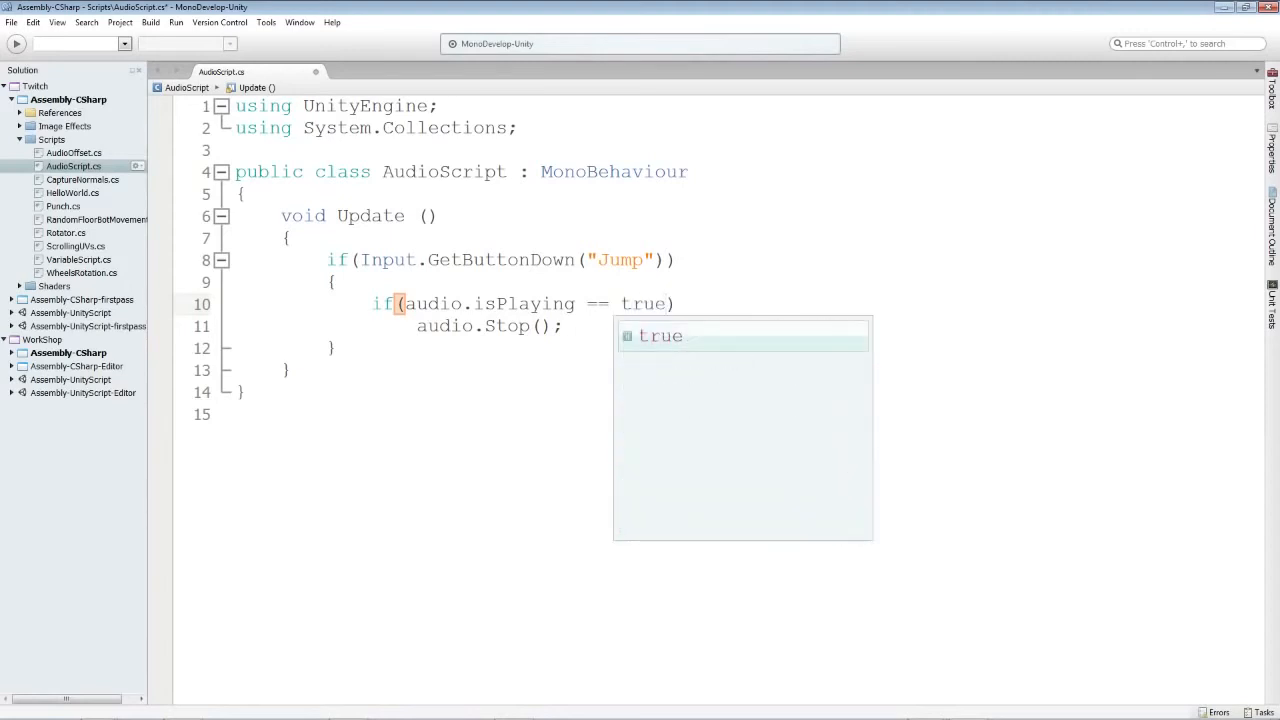
Step: Shorten the nested condition to if(audio.isPlaying) by removing the == true comparison
{"action": "key", "text": "Escape"}
{"action": "key", "text": "BackSpace"}
{"action": "key", "text": "BackSpace"}
{"action": "key", "text": "BackSpace"}
{"action": "key", "text": "BackSpace"}
{"action": "key", "text": "BackSpace"}
{"action": "key", "text": "BackSpace"}
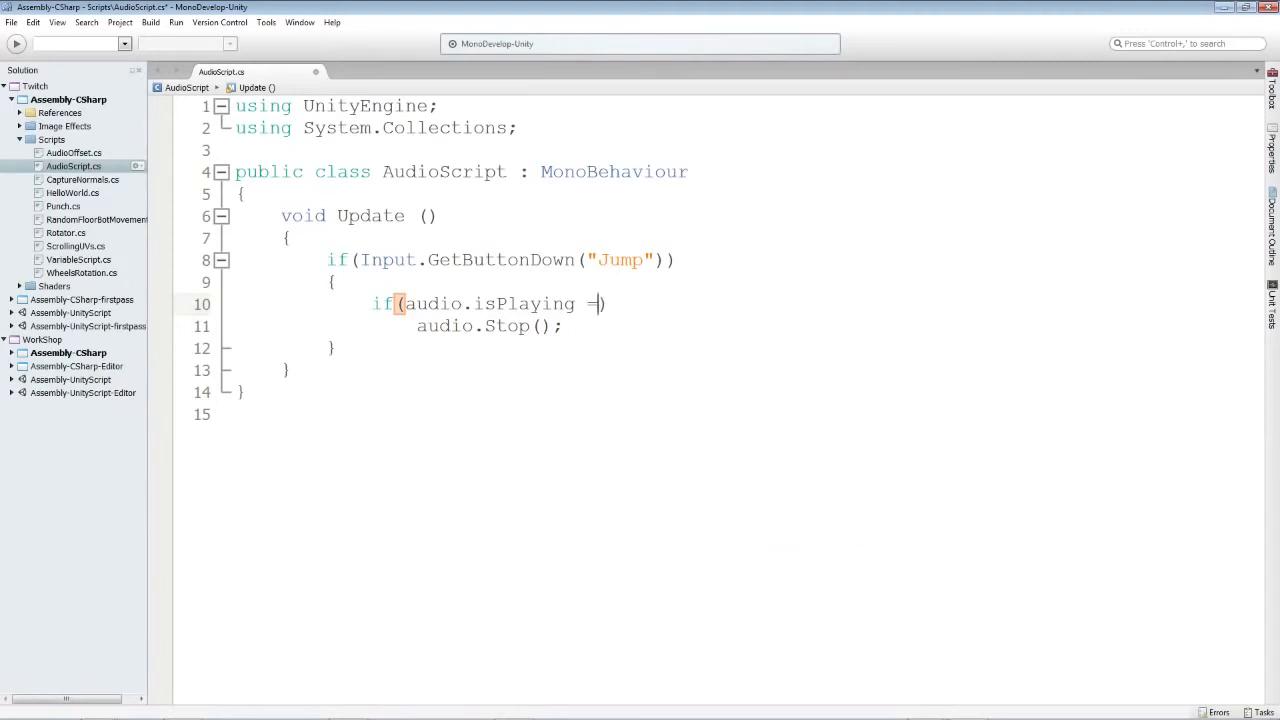
{"action": "key", "text": "BackSpace"}
{"action": "key", "text": "BackSpace"}
Step: Add an else branch below audio.Stop(); and begin a call on audio inside it
{"action": "left_click", "coordinate": [598, 326]}
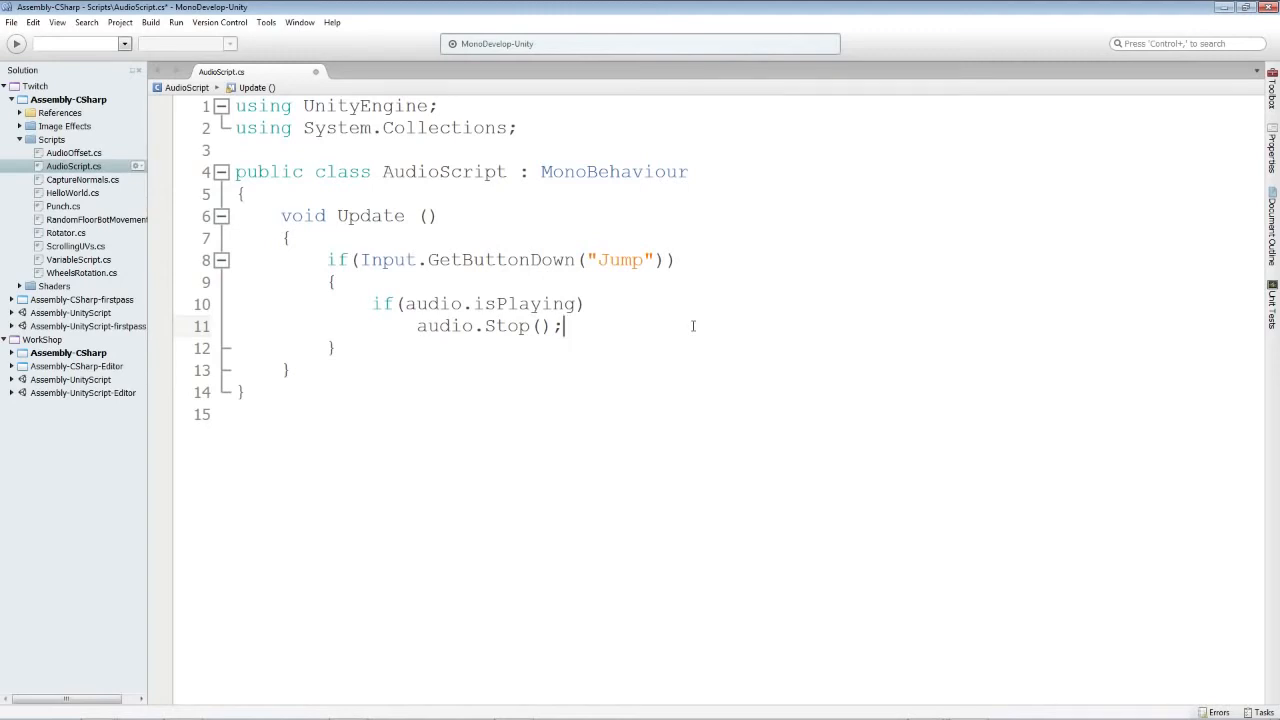
{"action": "key", "text": "Return"}
{"action": "type", "text": "else"}
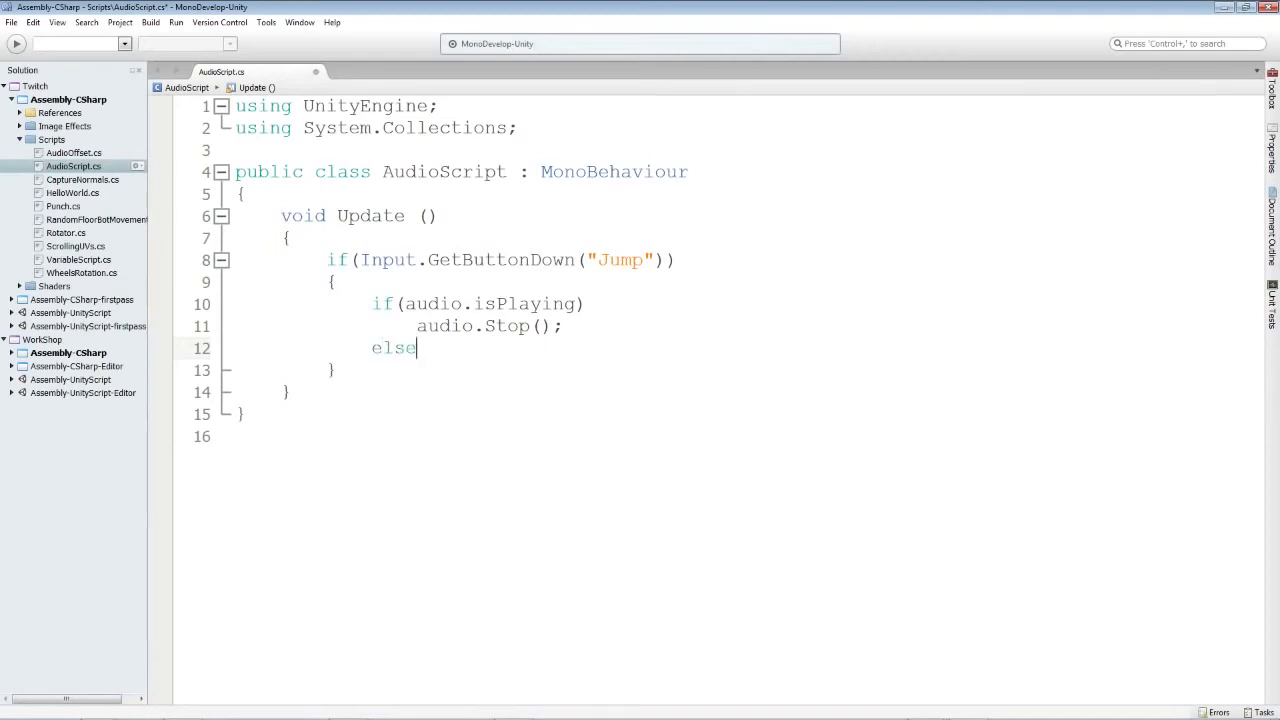
{"action": "key", "text": "Return"}
{"action": "type", "text": "audio.Star"}
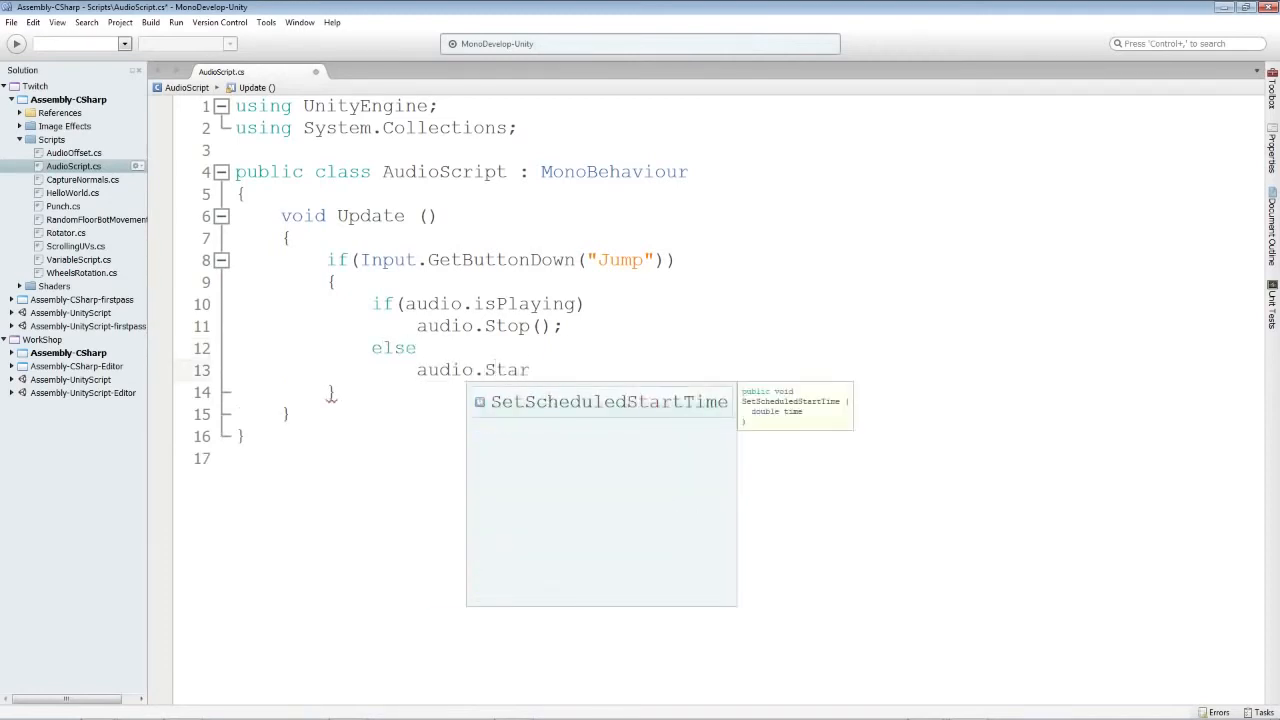
Step: Try to complete the else branch's statement as audio.Start();
{"action": "type", "text": "t"}
{"action": "key", "text": "Return"}
{"action": "key", "text": "BackSpace"}
{"action": "key", "text": "BackSpace"}
{"action": "key", "text": "BackSpace"}
{"action": "key", "text": "BackSpace"}
{"action": "key", "text": "BackSpace"}
{"action": "key", "text": "BackSpace"}
{"action": "key", "text": "BackSpace"}
{"action": "key", "text": "BackSpace"}
{"action": "key", "text": "BackSpace"}
{"action": "key", "text": "BackSpace"}
{"action": "key", "text": "BackSpace"}
{"action": "key", "text": "BackSpace"}
{"action": "key", "text": "BackSpace"}
{"action": "key", "text": "BackSpace"}
{"action": "key", "text": "BackSpace"}
{"action": "key", "text": "BackSpace"}
{"action": "key", "text": "BackSpace"}
{"action": "key", "text": "BackSpace"}
{"action": "key", "text": "BackSpace"}
{"action": "key", "text": "BackSpace"}
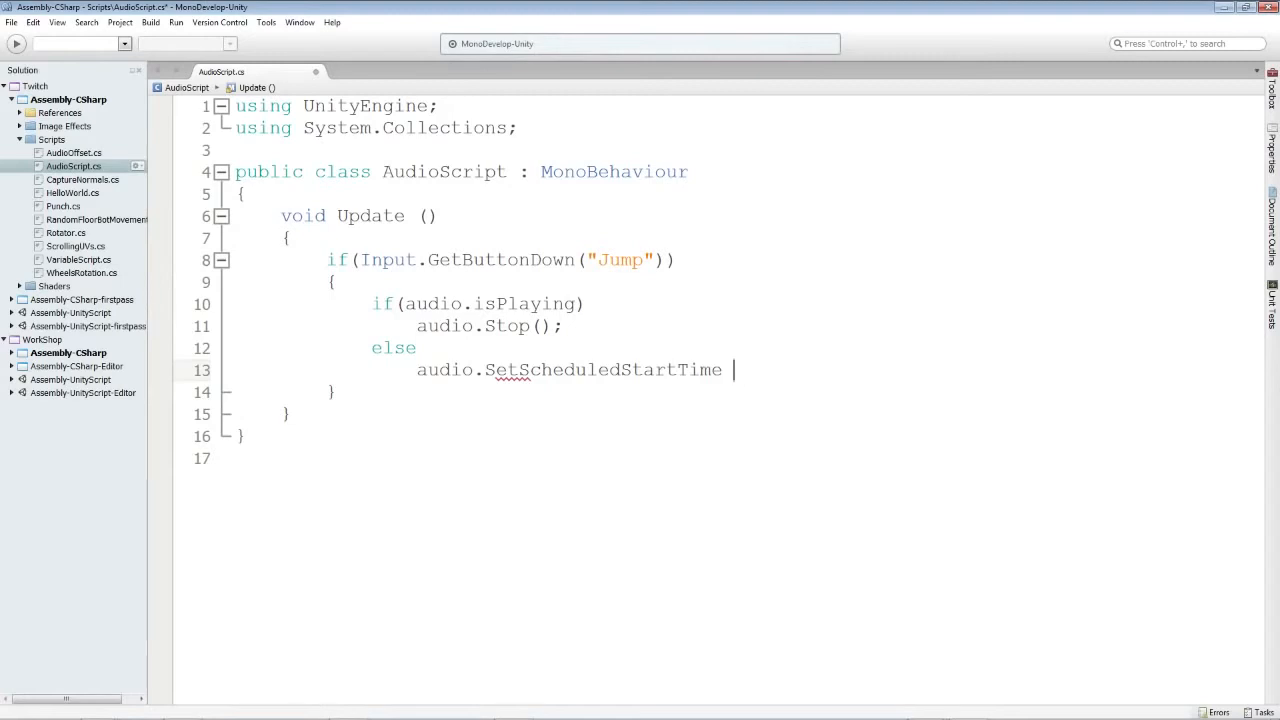
{"action": "type", "text": "Start"}
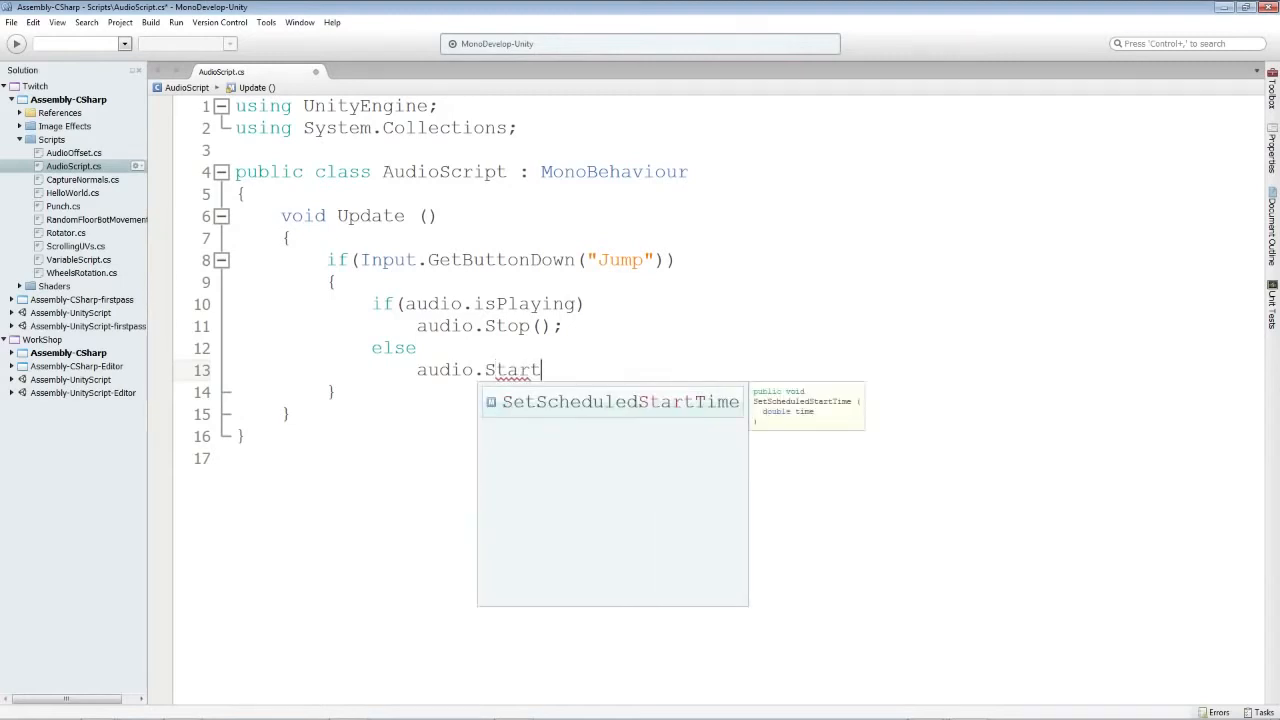
{"action": "key", "text": "Escape"}
{"action": "type", "text": "();"}
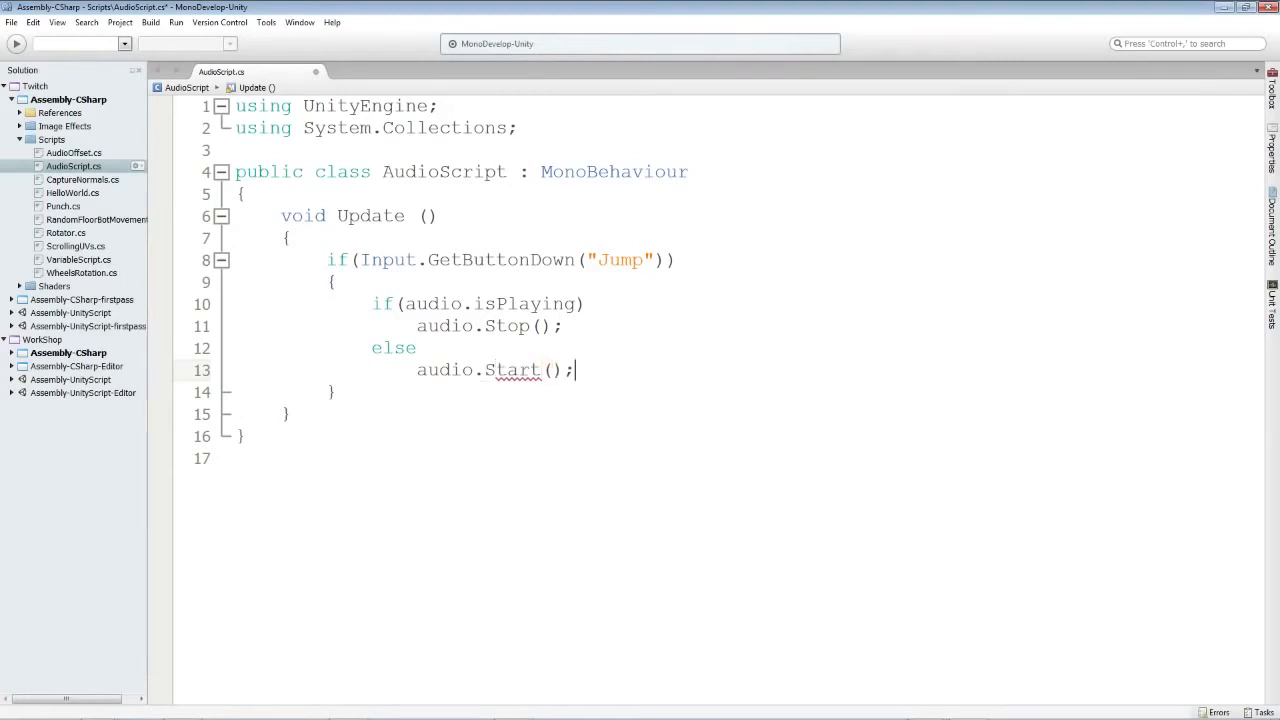
Step: Make the else branch call audio.Play (); instead, and save AudioScript
{"action": "key", "text": "BackSpace"}
{"action": "key", "text": "BackSpace"}
{"action": "key", "text": "BackSpace"}
{"action": "key", "text": "BackSpace"}
{"action": "key", "text": "BackSpace"}
{"action": "key", "text": "BackSpace"}
{"action": "key", "text": "BackSpace"}
{"action": "key", "text": "BackSpace"}
{"action": "type", "text": "Play ();"}
{"action": "key", "text": "ctrl+s"}
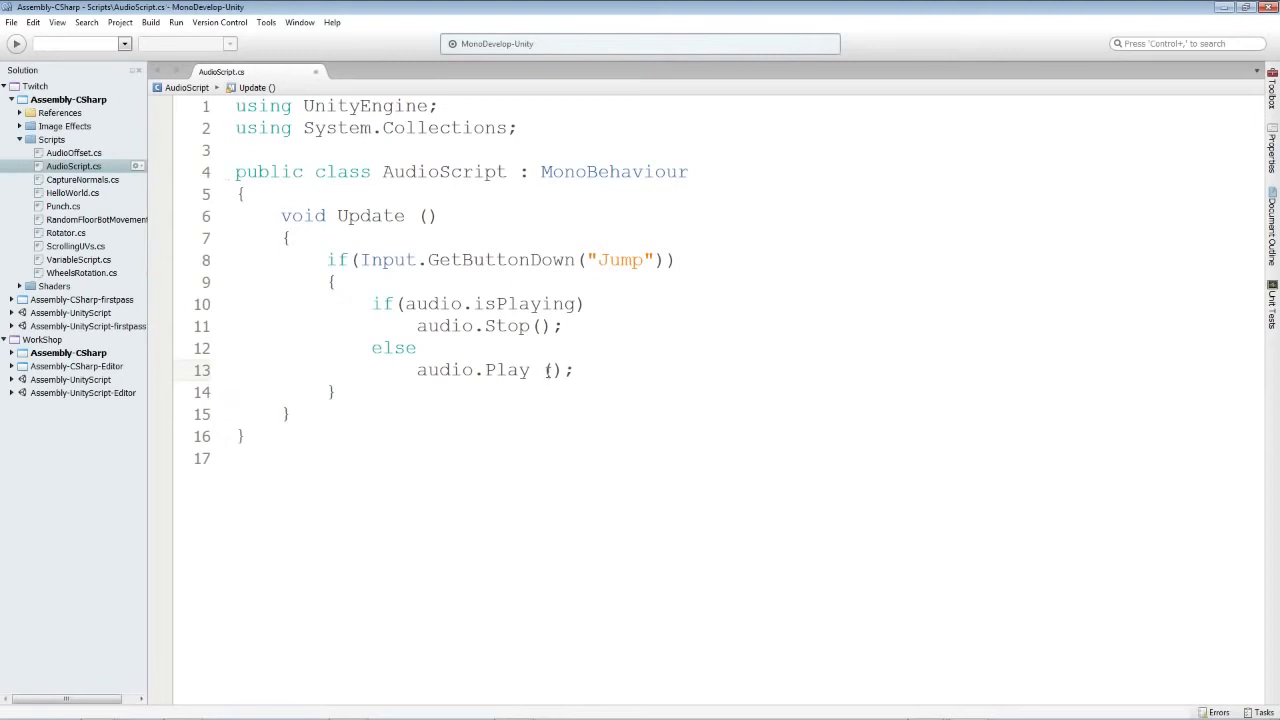
Step: Switch back to the Unity editor and bring the wall fans above the Unity Labs door into view
{"action": "double_click", "coordinate": [432, 304]}
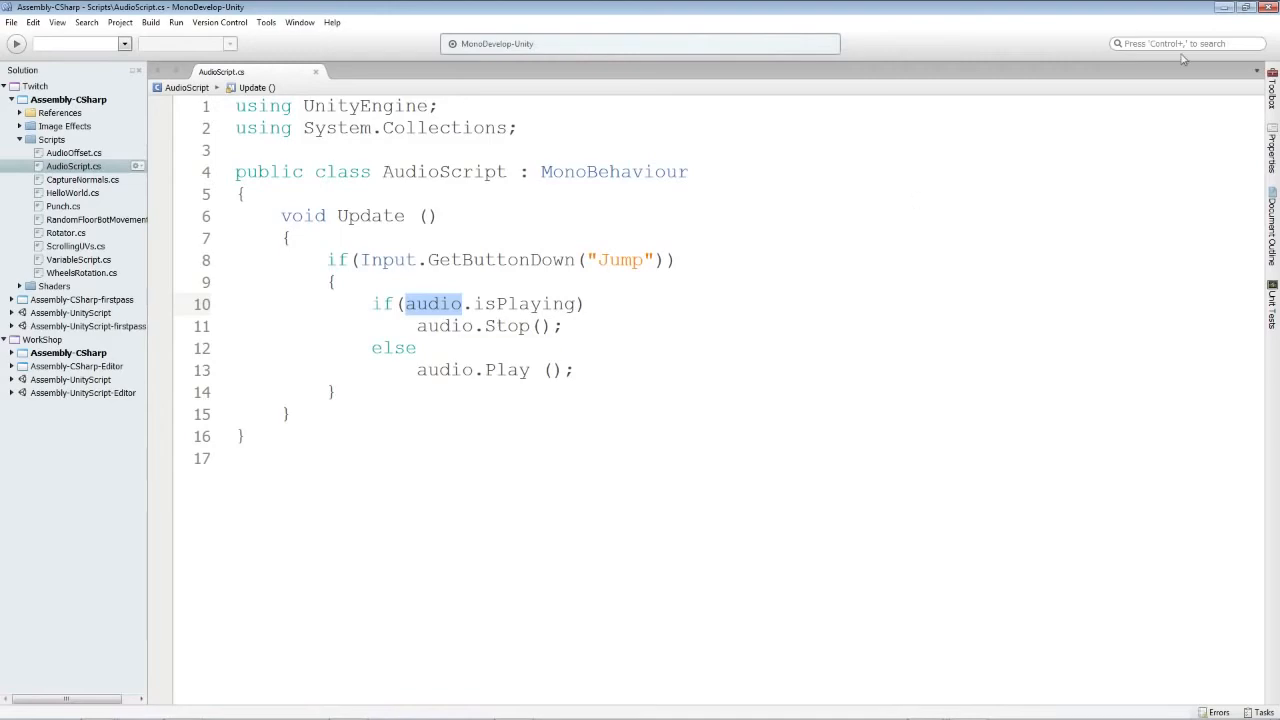
{"action": "left_click", "coordinate": [1226, 8]}
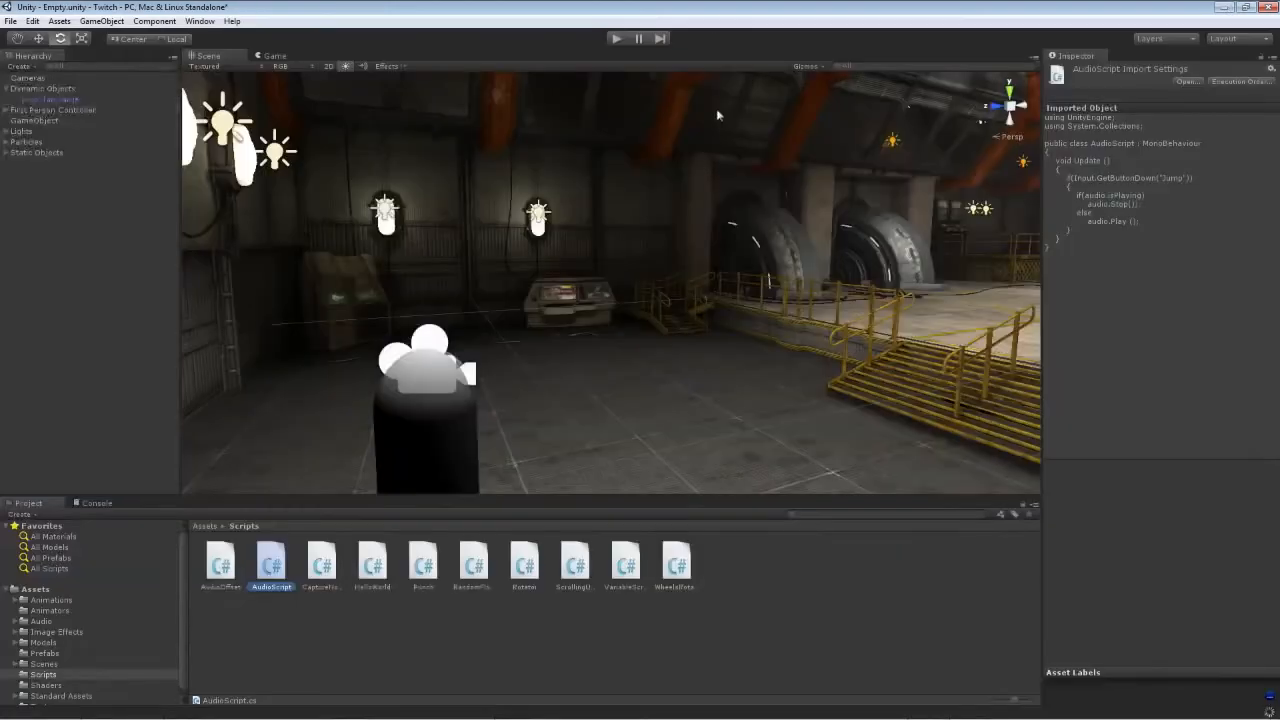
{"action": "right_click_drag", "start_coordinate": [659, 390], "coordinate": [420, 298]}
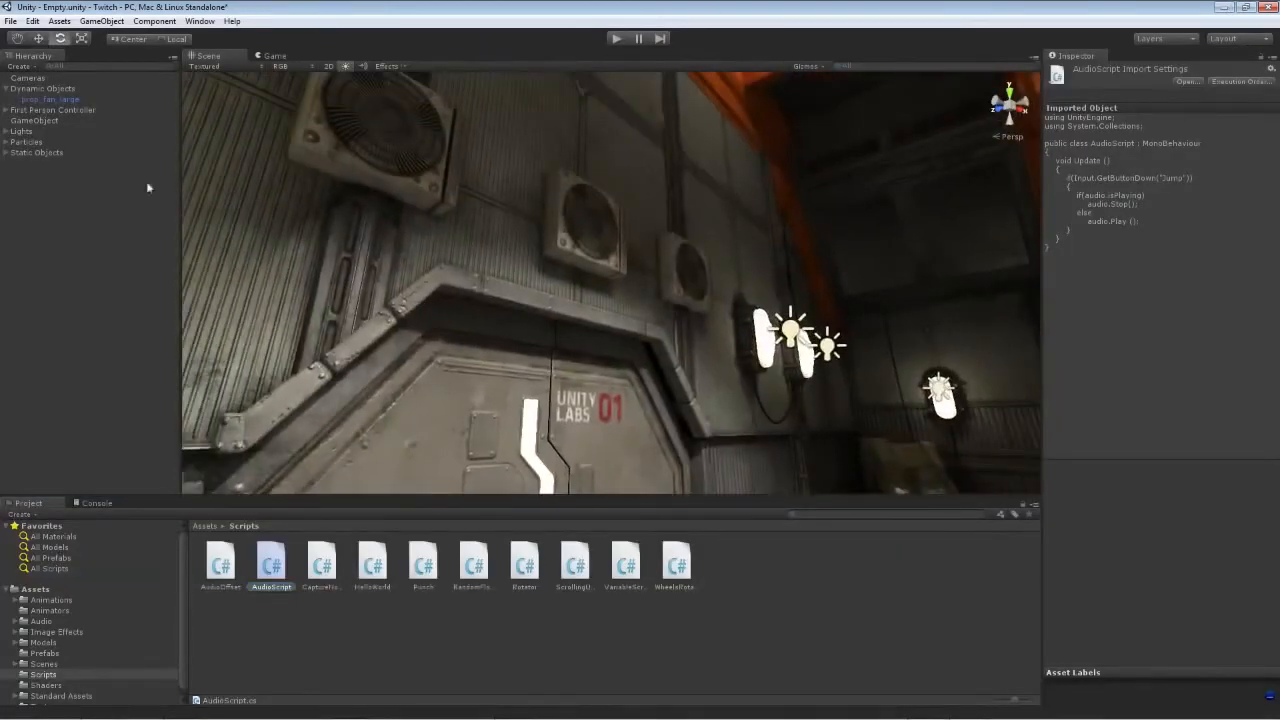
Step: Attach AudioScript to GameObject and test toggling its background audio with the jump input in a play-mode run
{"action": "left_click_drag", "start_coordinate": [265, 567], "coordinate": [34, 124]}
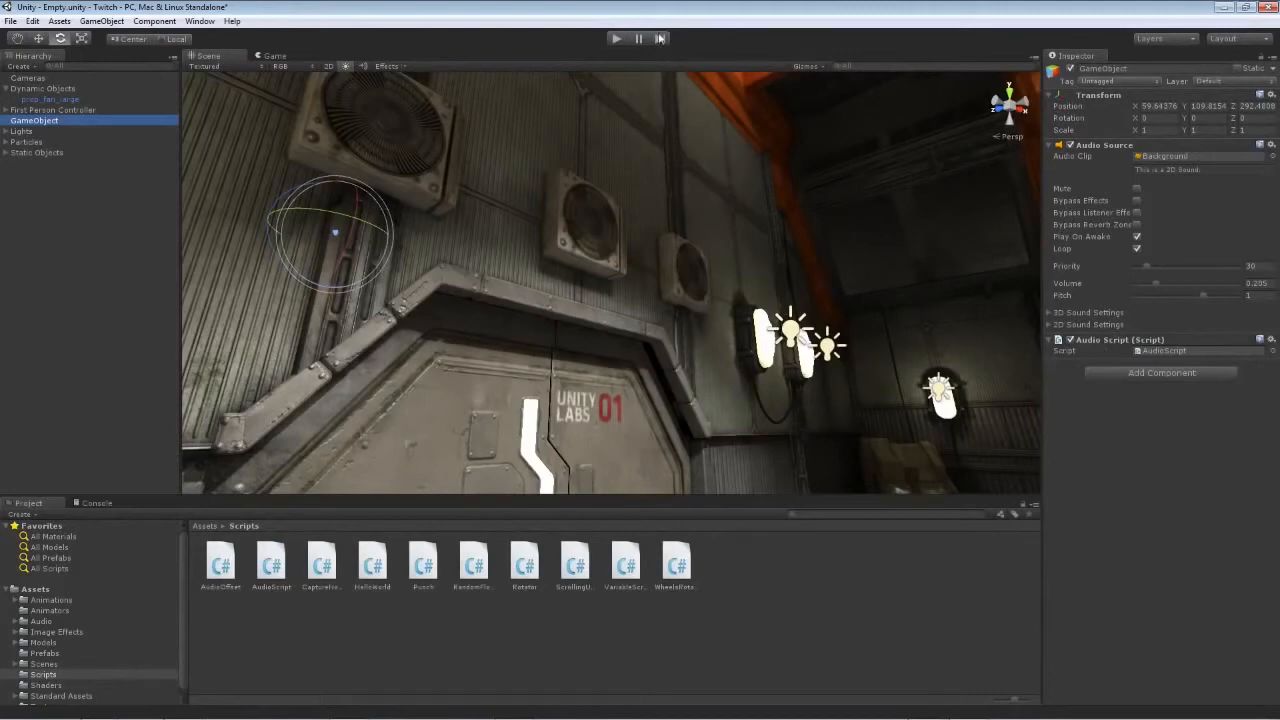
{"action": "left_click", "coordinate": [616, 38]}
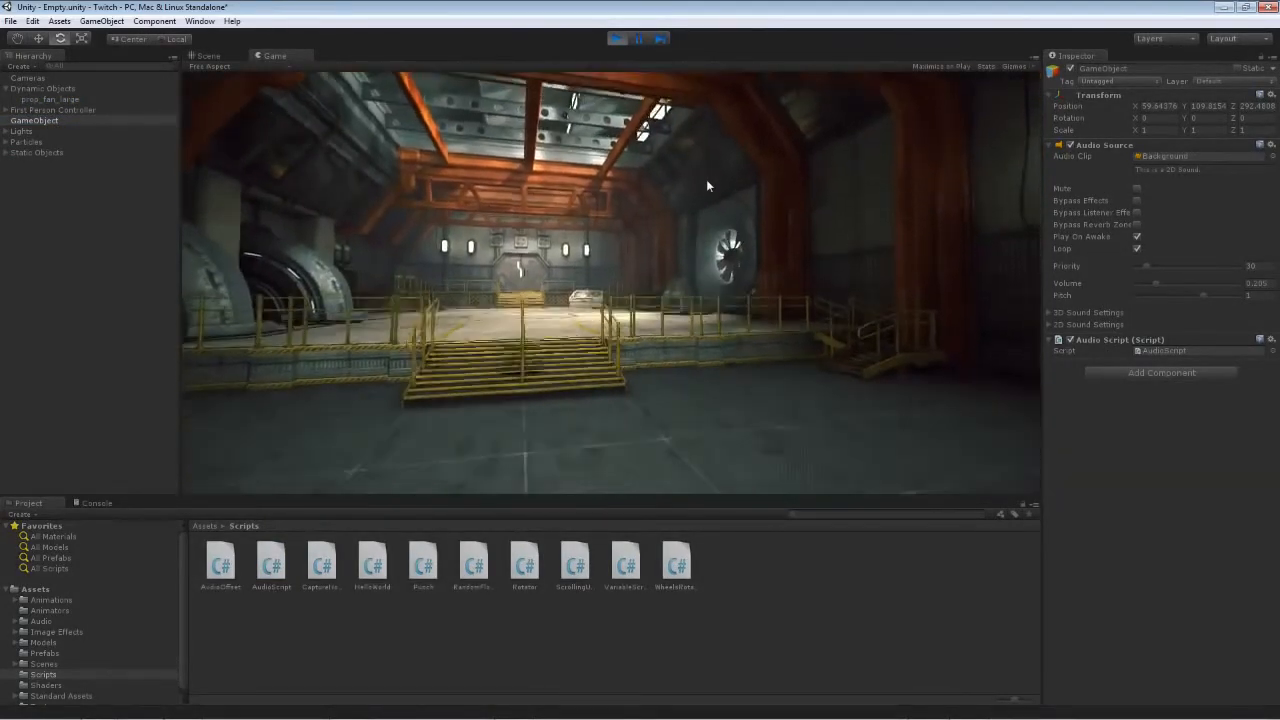
{"action": "key", "text": "space"}
{"action": "key", "text": "space"}
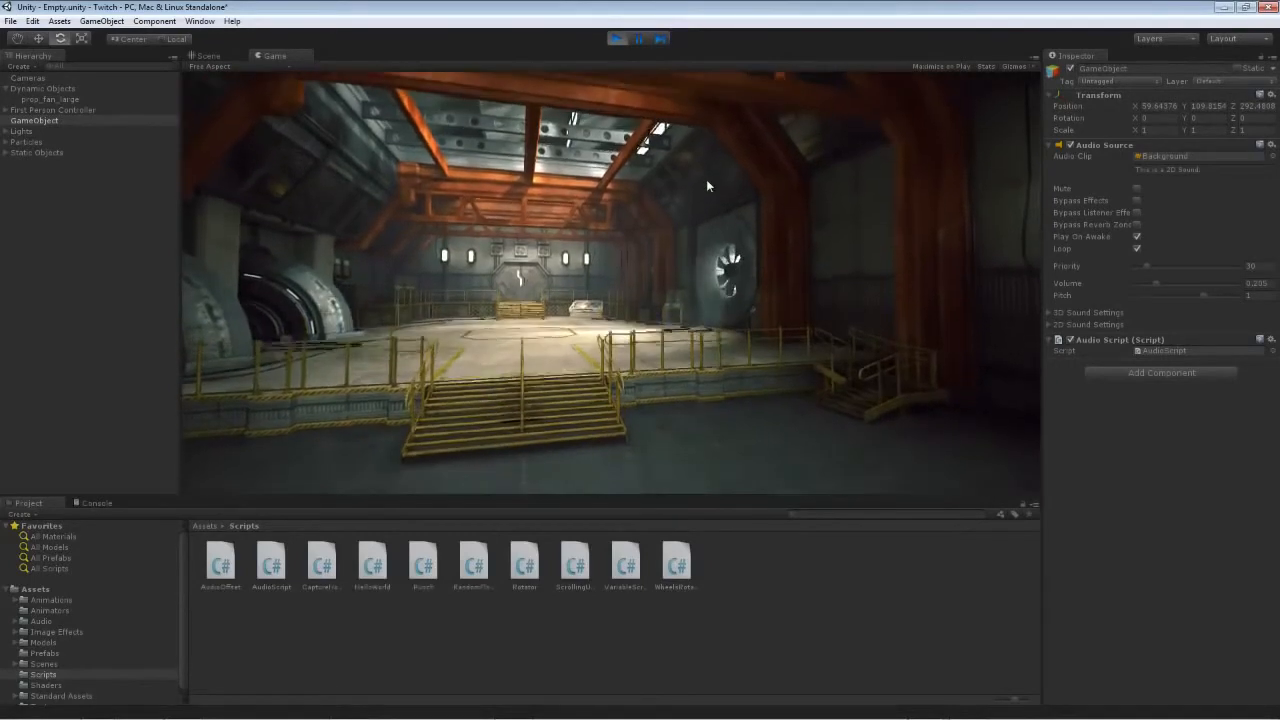
{"action": "key", "text": "space"}
{"action": "key", "text": "space"}
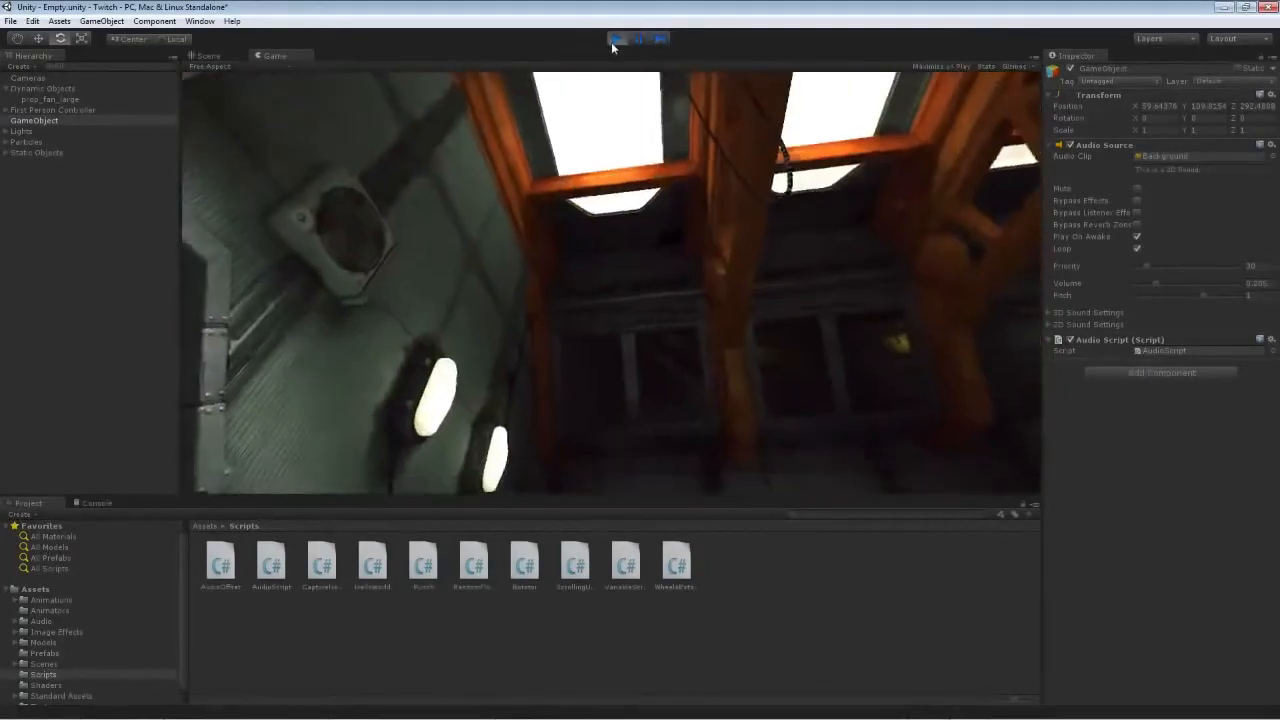
{"action": "left_click", "coordinate": [615, 40]}
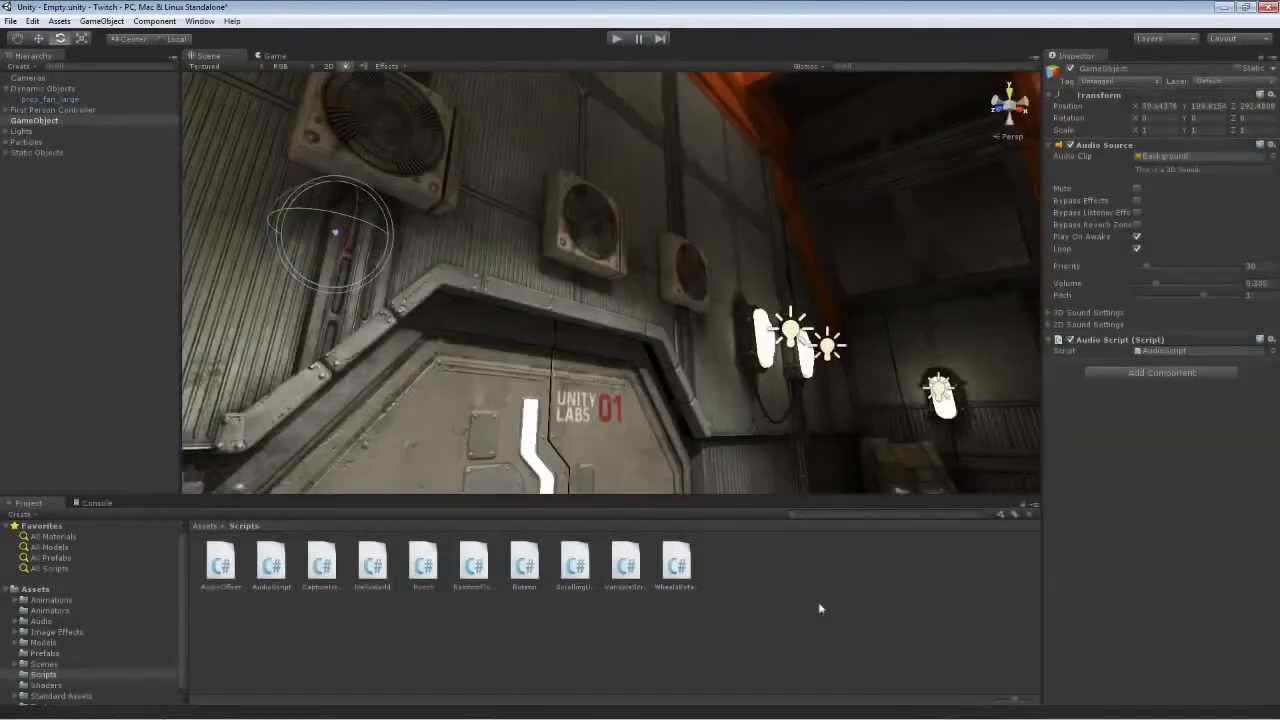
Step: Switch to MonoDevelop and place the cursor in the Update code of AudioScript.cs
{"action": "mouse_move", "coordinate": [901, 716]}
{"action": "left_click", "coordinate": [968, 708]}
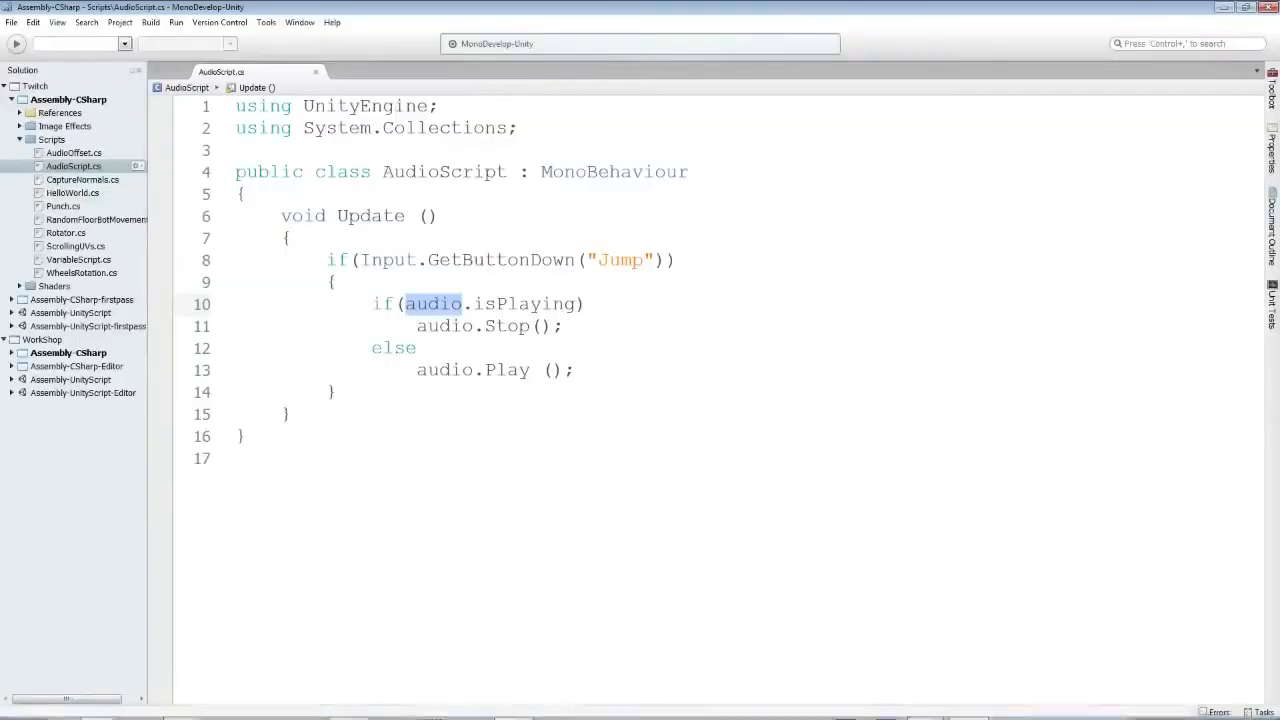
{"action": "left_click", "coordinate": [404, 386]}
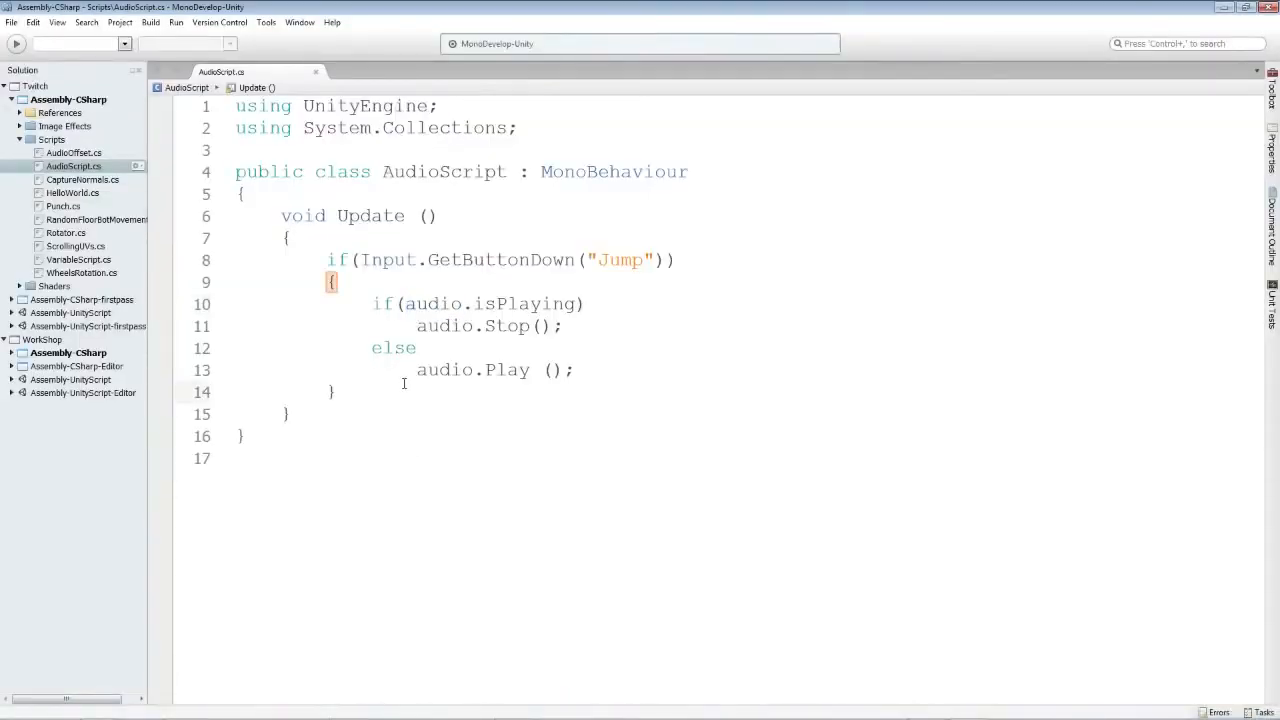
Step: Comment out the else on line 12 of AudioScript and remove the comment marks again
{"action": "left_click", "coordinate": [372, 348]}
{"action": "type", "text": "//"}
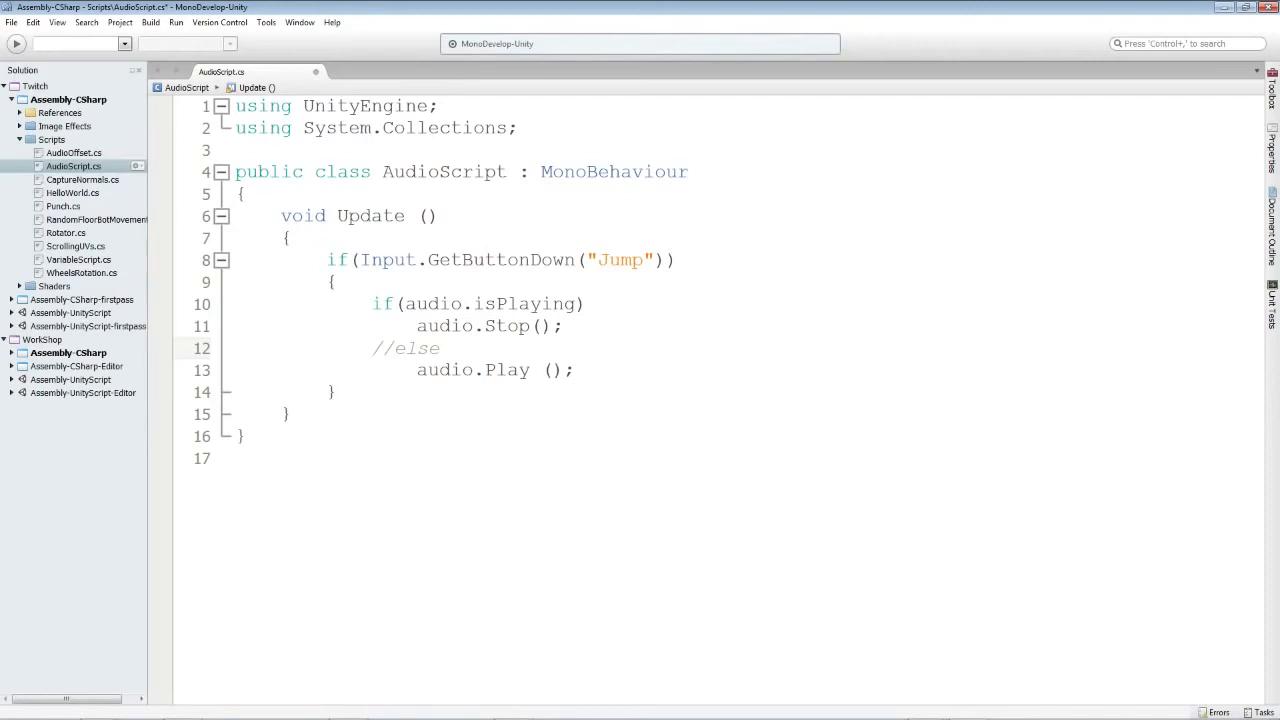
{"action": "key", "text": "BackSpace"}
{"action": "key", "text": "BackSpace"}
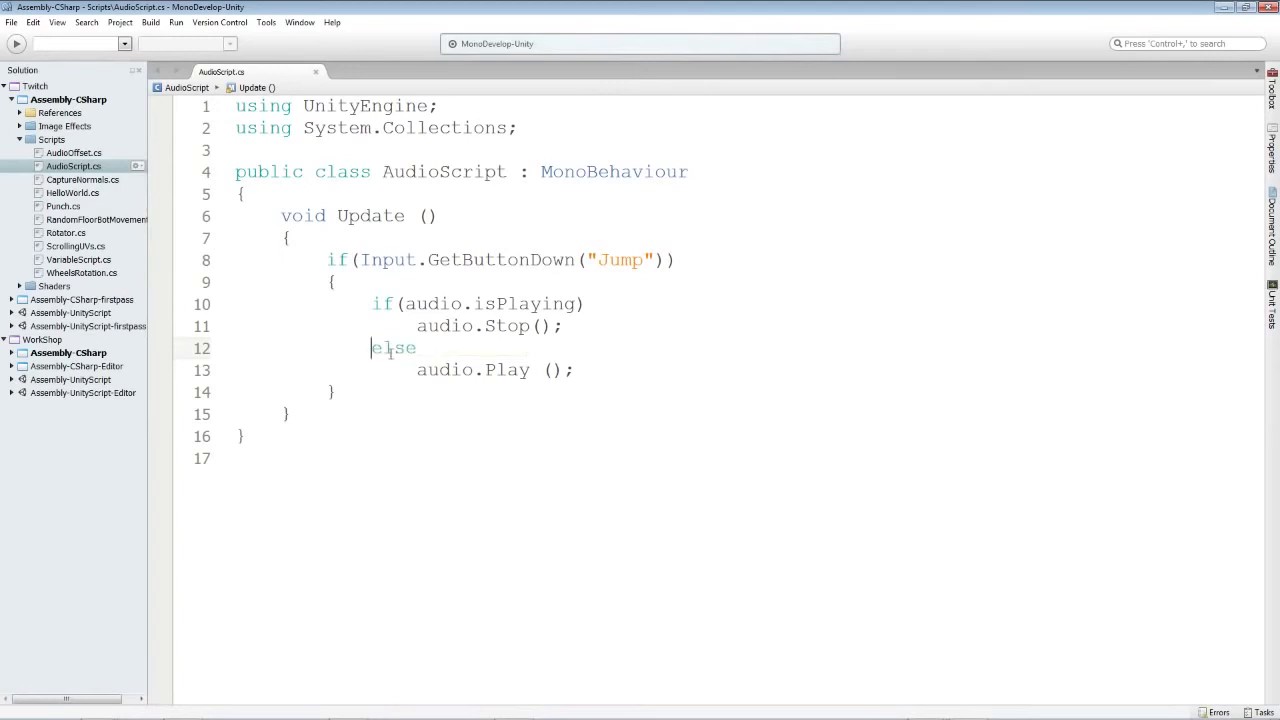
Step: Comment out the else once more, highlight the stop and play statements around it, restore the else and save the script
{"action": "type", "text": "//"}
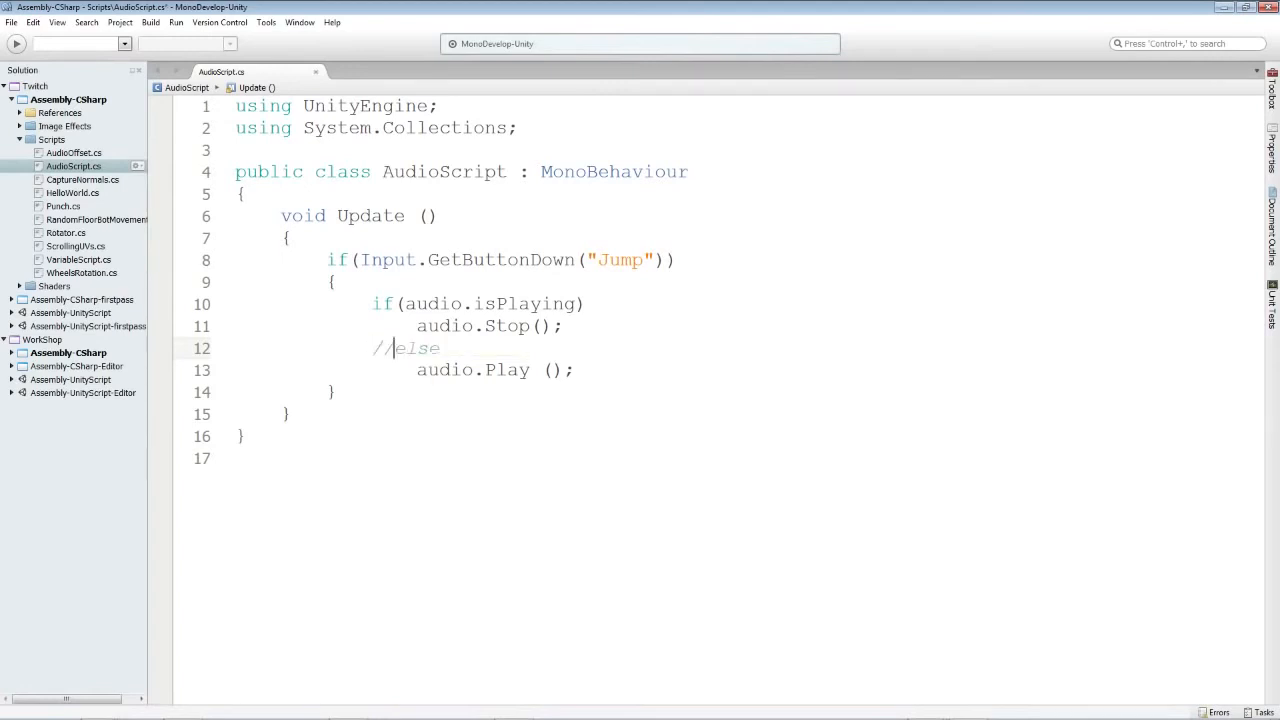
{"action": "left_click_drag", "start_coordinate": [372, 303], "coordinate": [572, 333]}
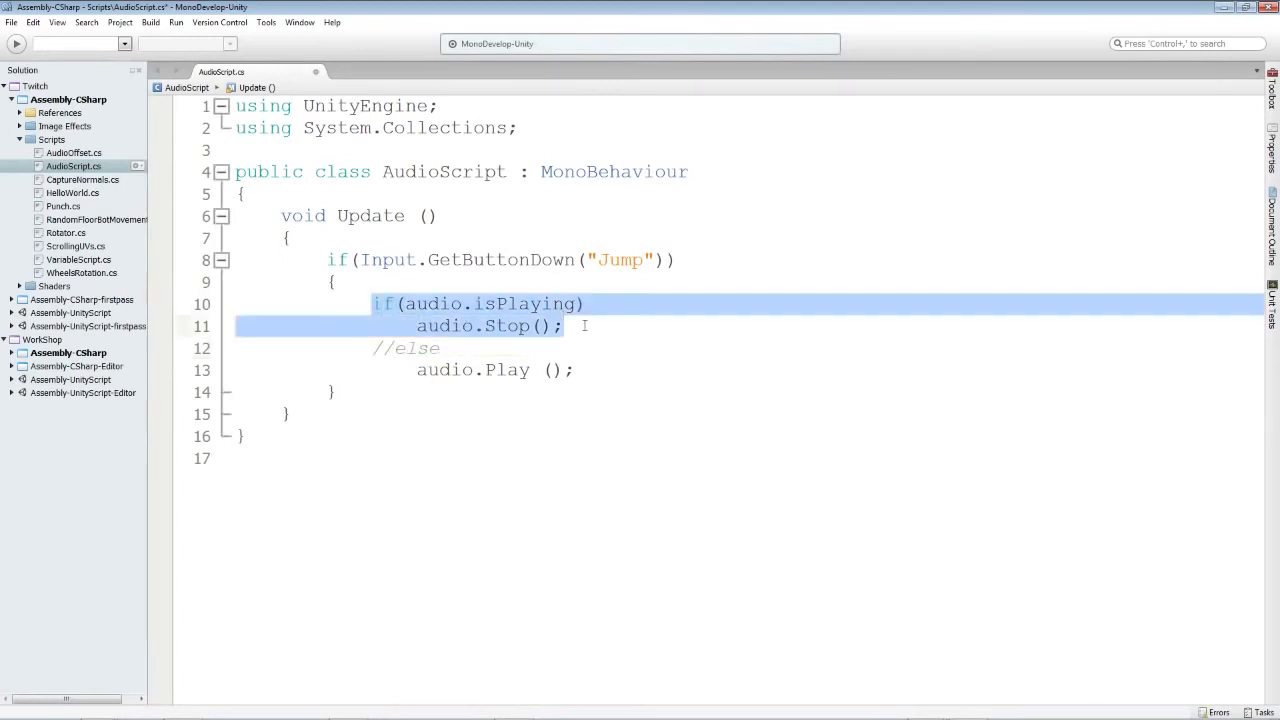
{"action": "left_click_drag", "start_coordinate": [417, 370], "coordinate": [575, 370]}
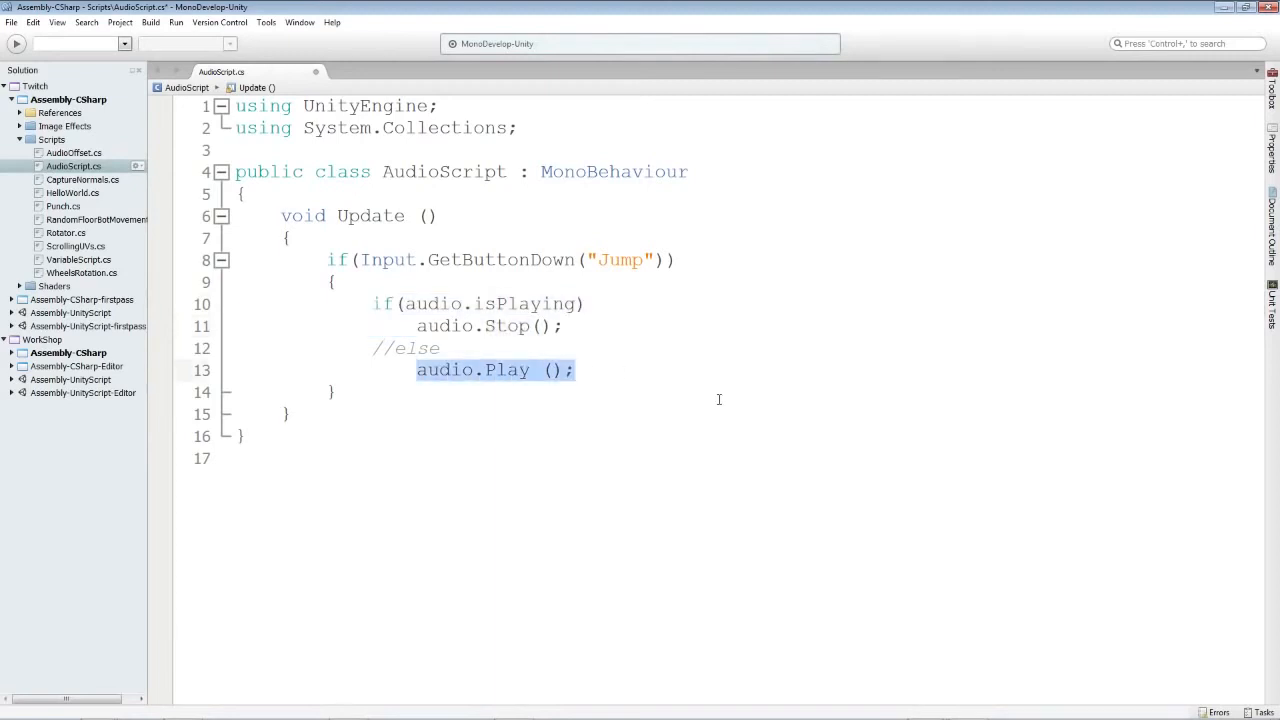
{"action": "left_click", "coordinate": [547, 350]}
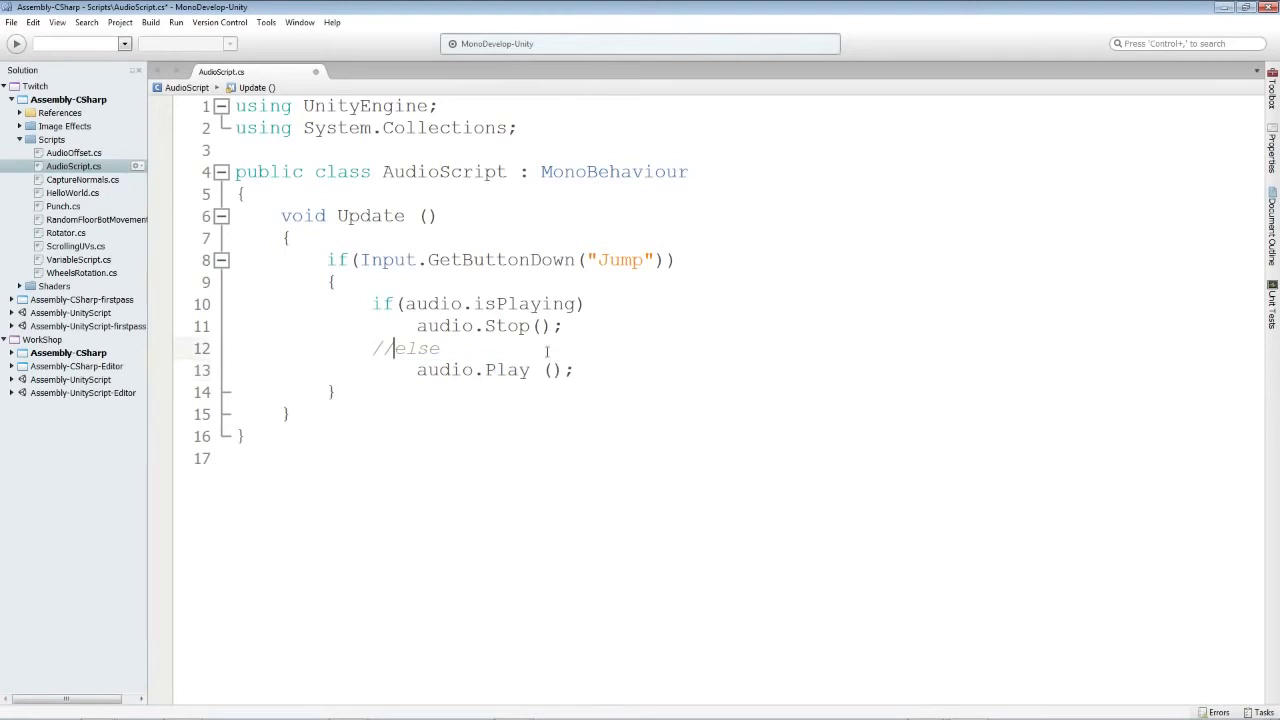
{"action": "key", "text": "Home"}
{"action": "key", "text": "Delete"}
{"action": "key", "text": "Delete"}
{"action": "key", "text": "ctrl+s"}
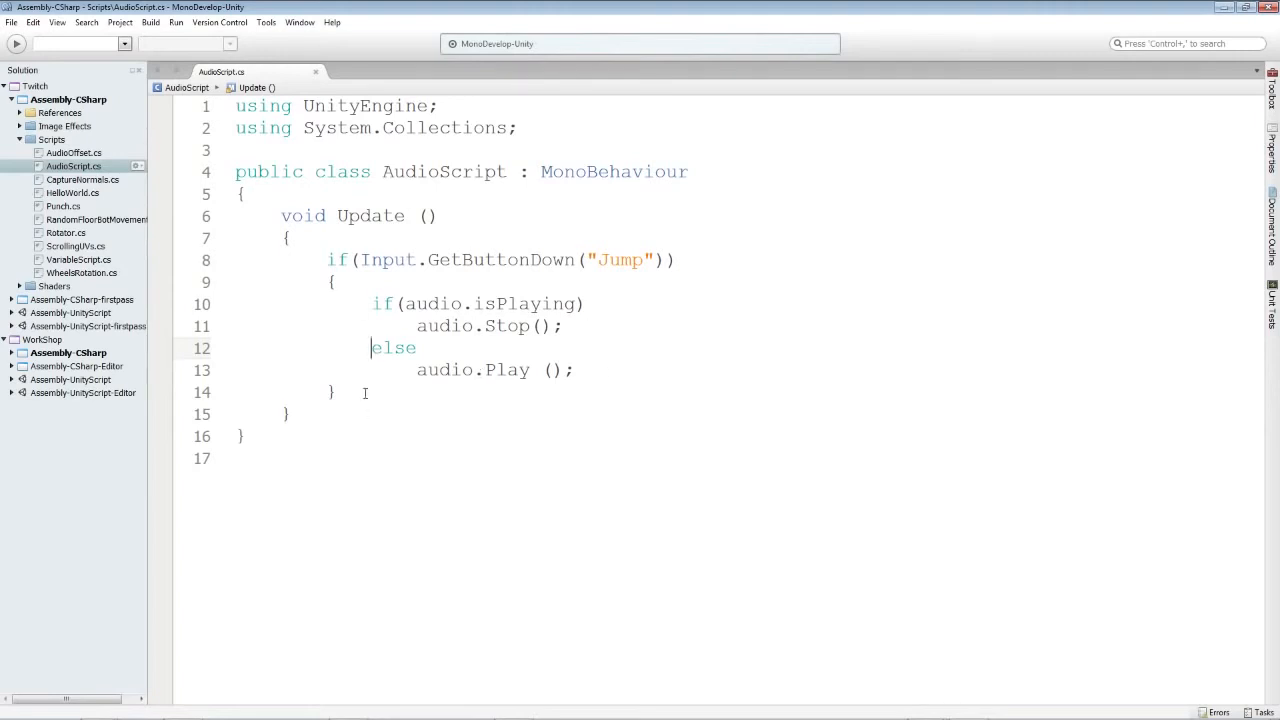
Step: Start an "audio." statement in Update, one blank line below the Jump if block
{"action": "left_click", "coordinate": [365, 393]}
{"action": "key", "text": "Return"}
{"action": "key", "text": "Return"}
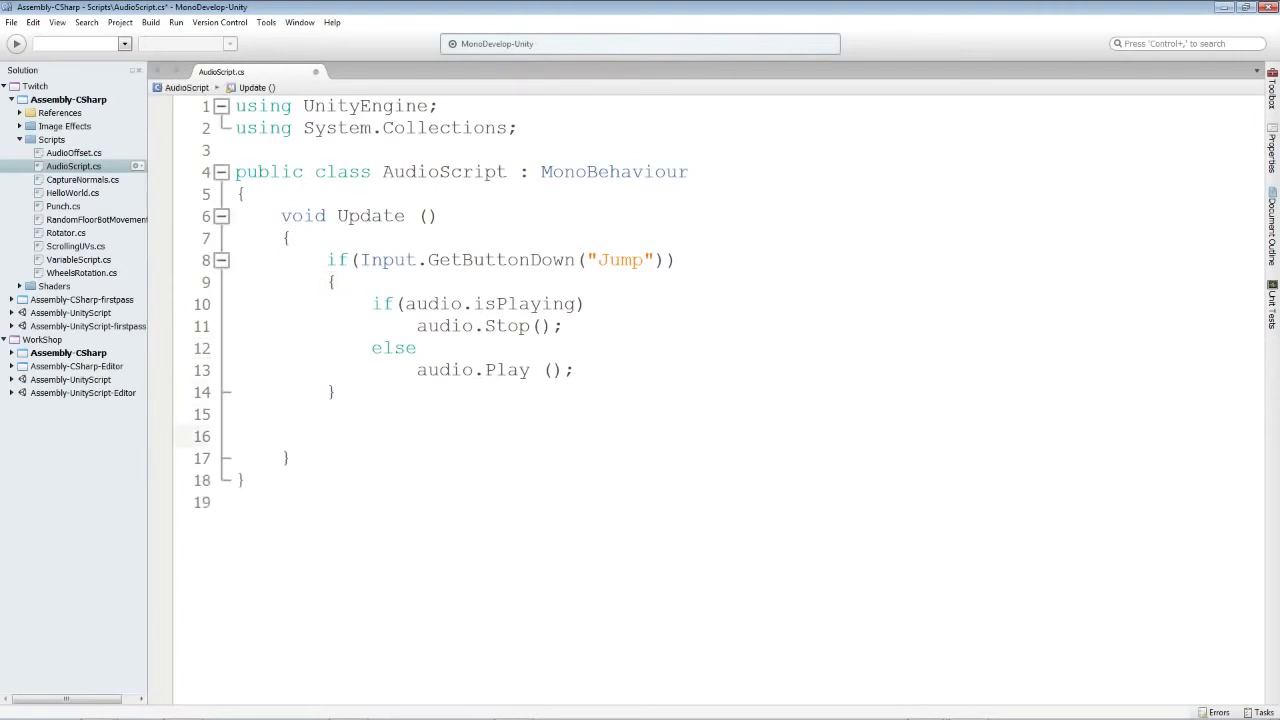
{"action": "type", "text": "audio"}
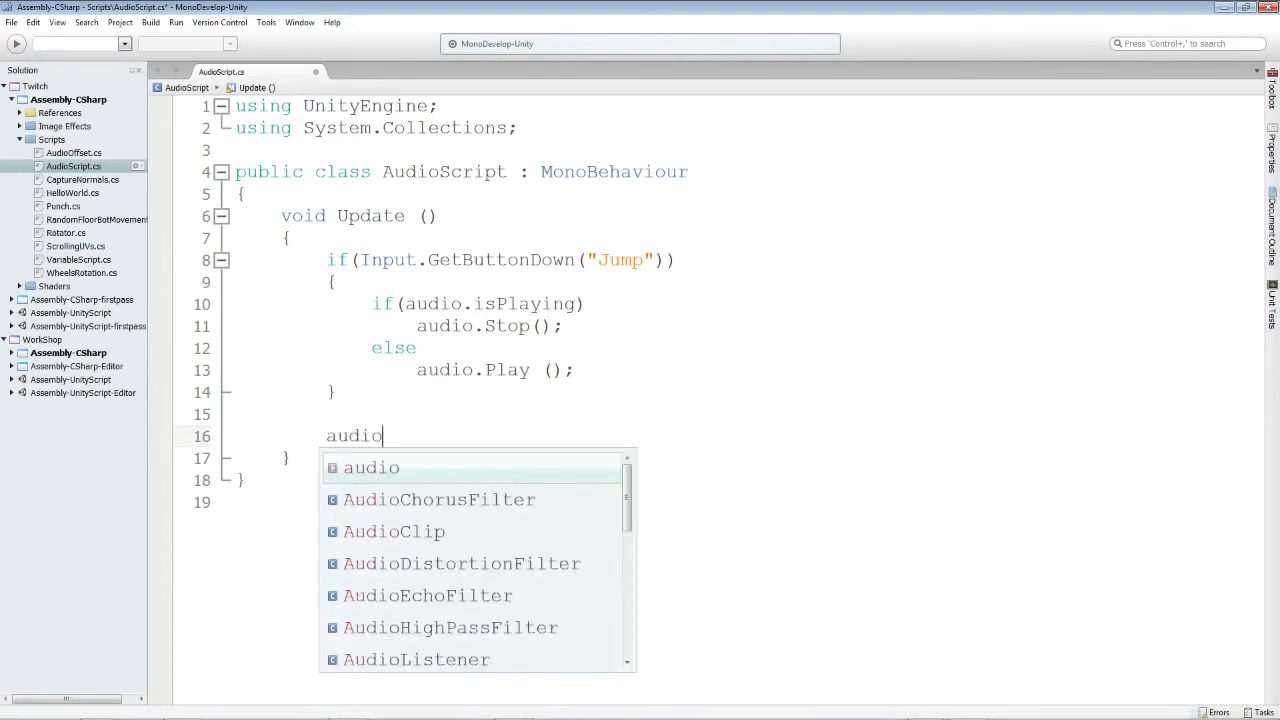
{"action": "type", "text": "."}
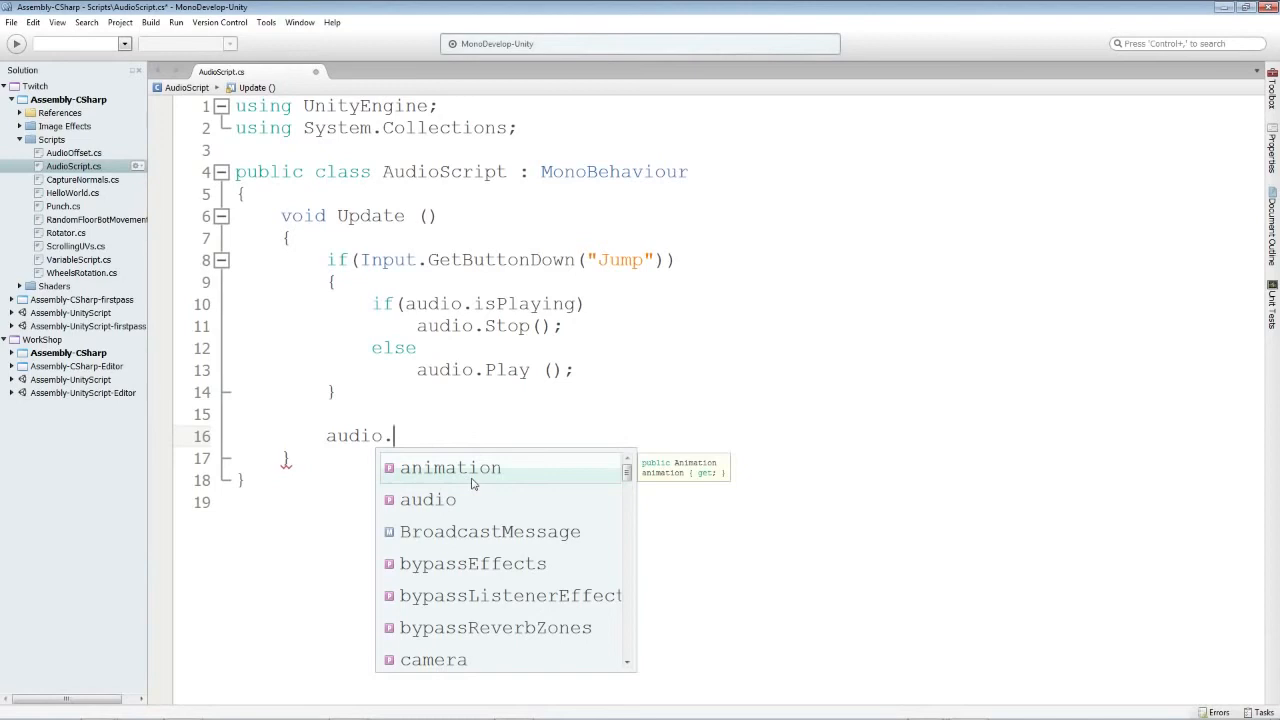
Step: Browse the suggested members of audio, examining its properties and the Play function variants
{"action": "scroll", "coordinate": [455, 512], "scroll_direction": "down", "scroll_amount": 1}
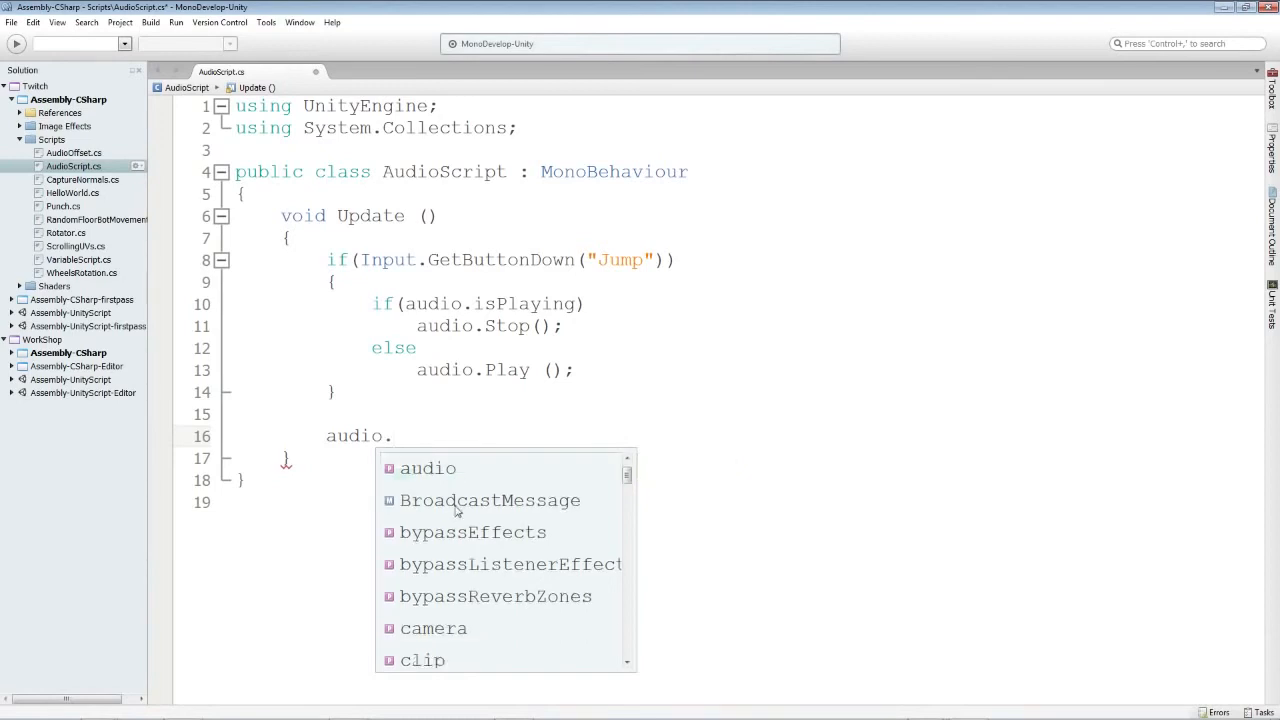
{"action": "scroll", "coordinate": [520, 509], "scroll_direction": "down", "scroll_amount": 1}
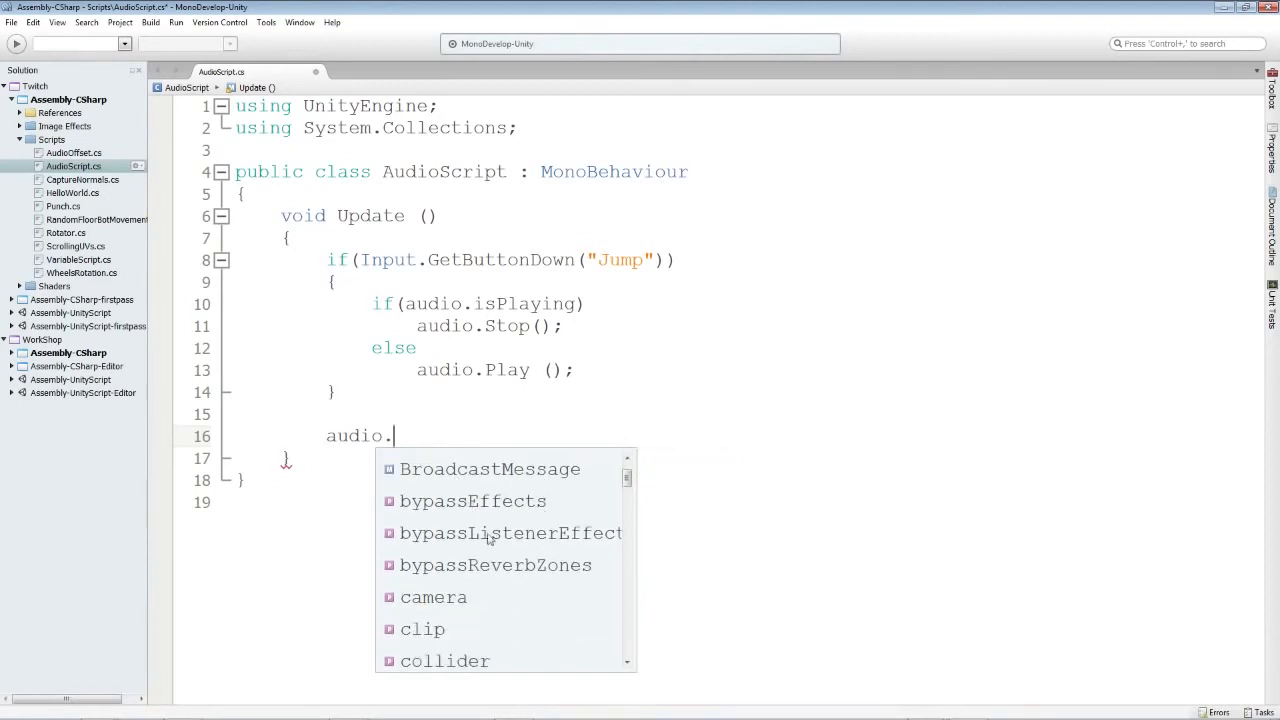
{"action": "scroll", "coordinate": [490, 540], "scroll_direction": "down", "scroll_amount": 5}
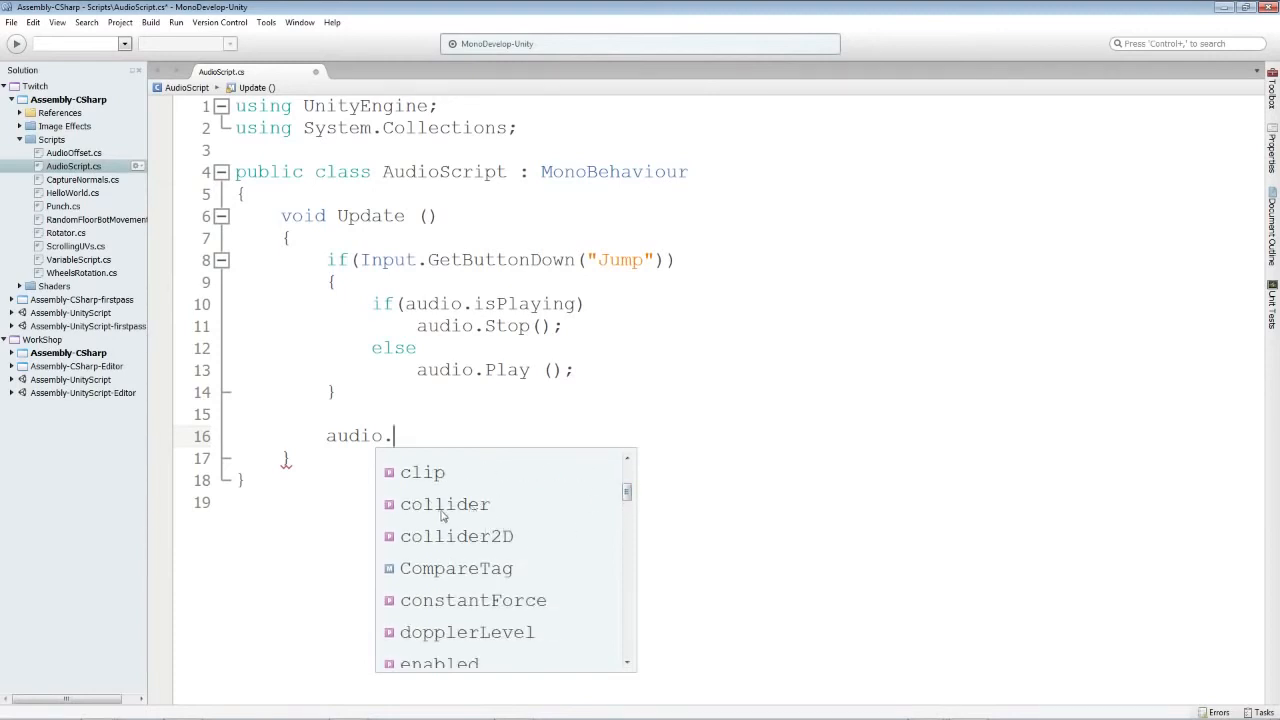
{"action": "left_click_drag", "start_coordinate": [623, 491], "coordinate": [630, 509]}
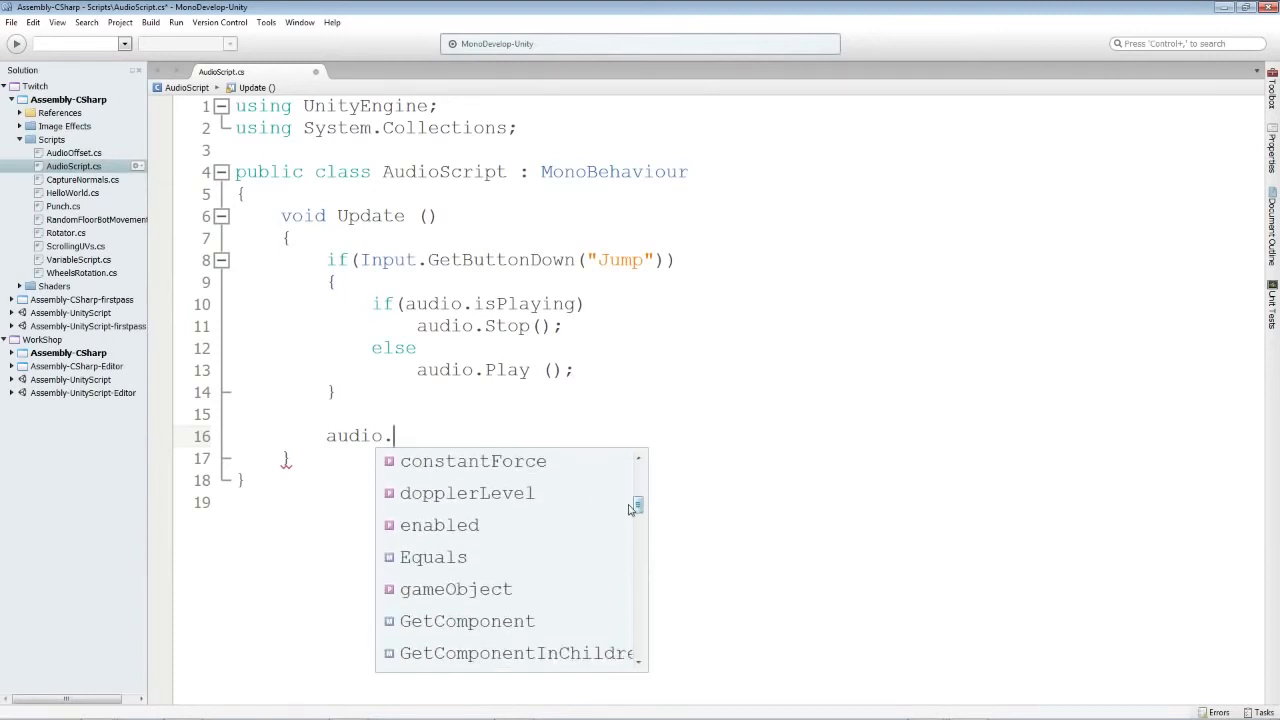
{"action": "scroll", "coordinate": [461, 500], "scroll_direction": "down", "scroll_amount": 4}
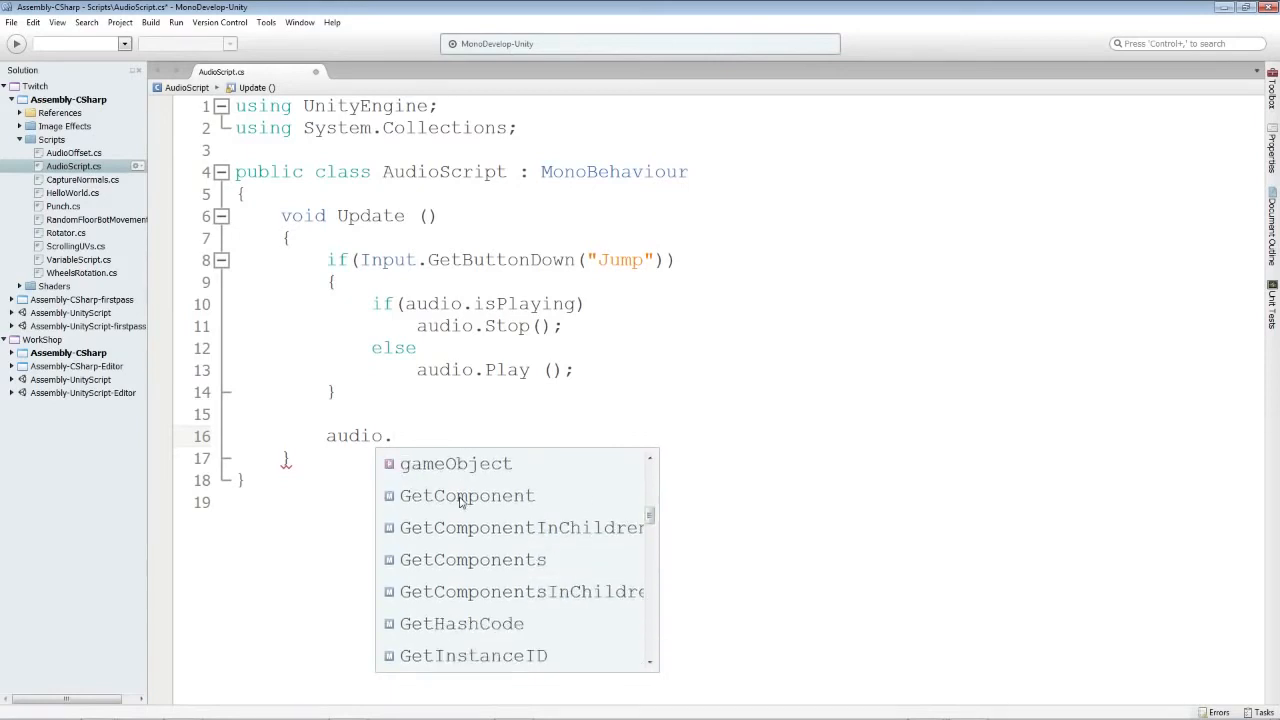
{"action": "scroll", "coordinate": [461, 500], "scroll_direction": "down", "scroll_amount": 18}
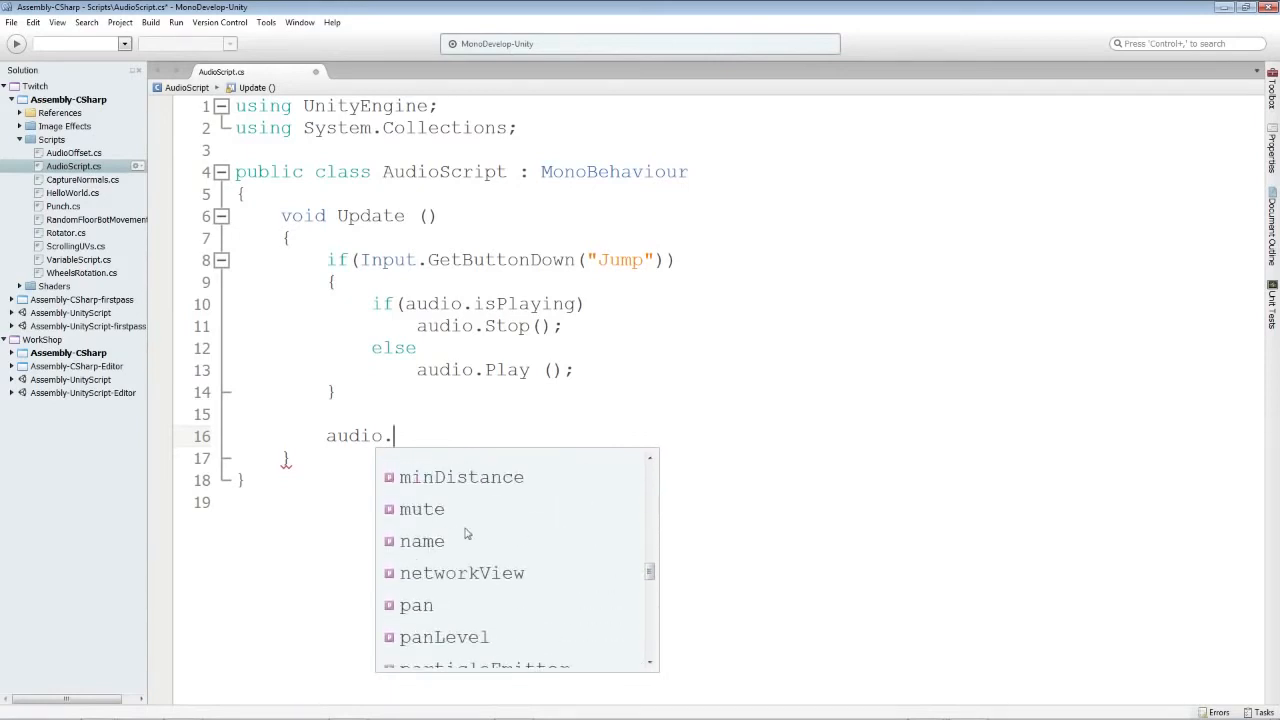
{"action": "scroll", "coordinate": [518, 558], "scroll_direction": "down", "scroll_amount": 6}
{"action": "scroll", "coordinate": [467, 515], "scroll_direction": "up", "scroll_amount": 2}
{"action": "scroll", "coordinate": [518, 558], "scroll_direction": "down", "scroll_amount": 5}
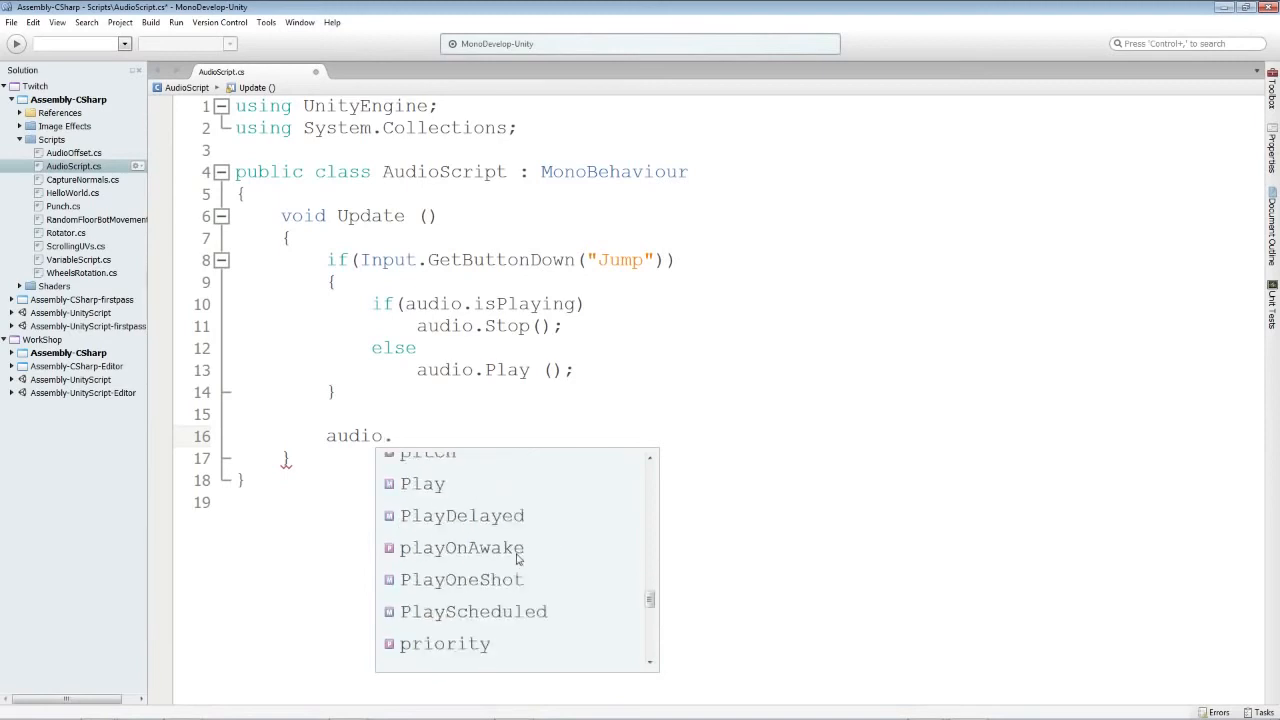
{"action": "scroll", "coordinate": [410, 530], "scroll_direction": "up", "scroll_amount": 2}
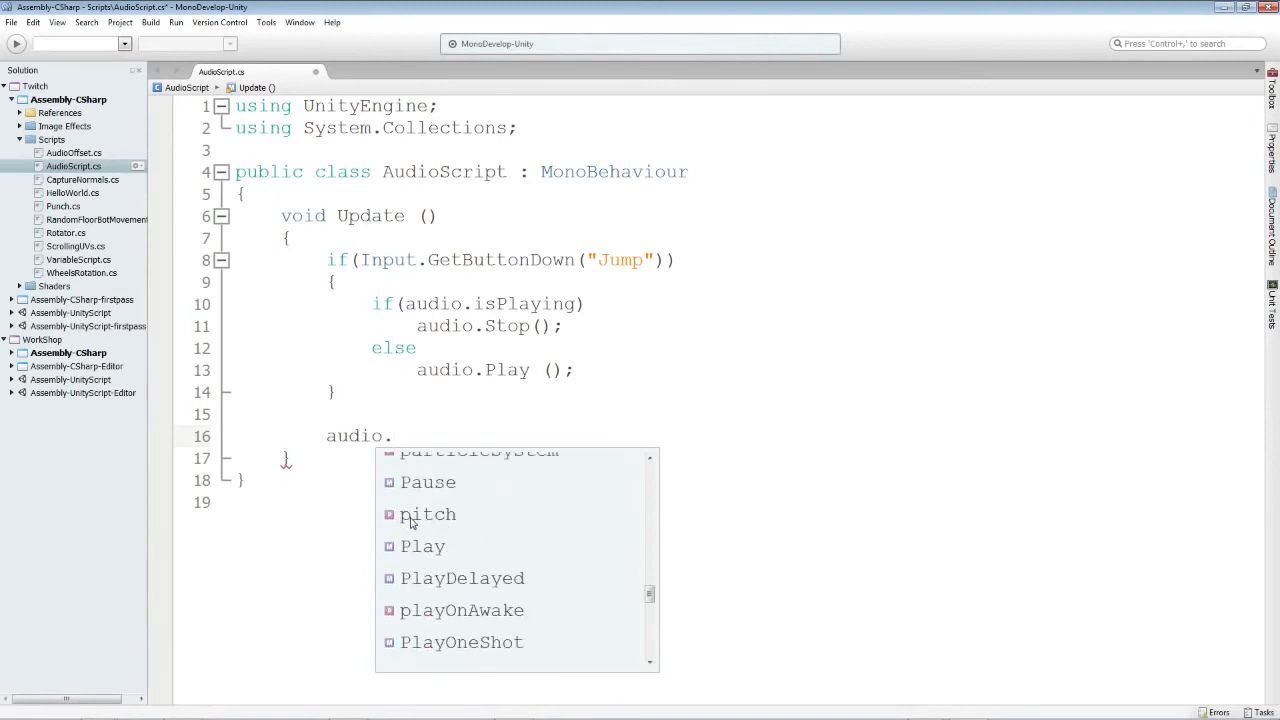
{"action": "scroll", "coordinate": [509, 555], "scroll_direction": "down", "scroll_amount": 2}
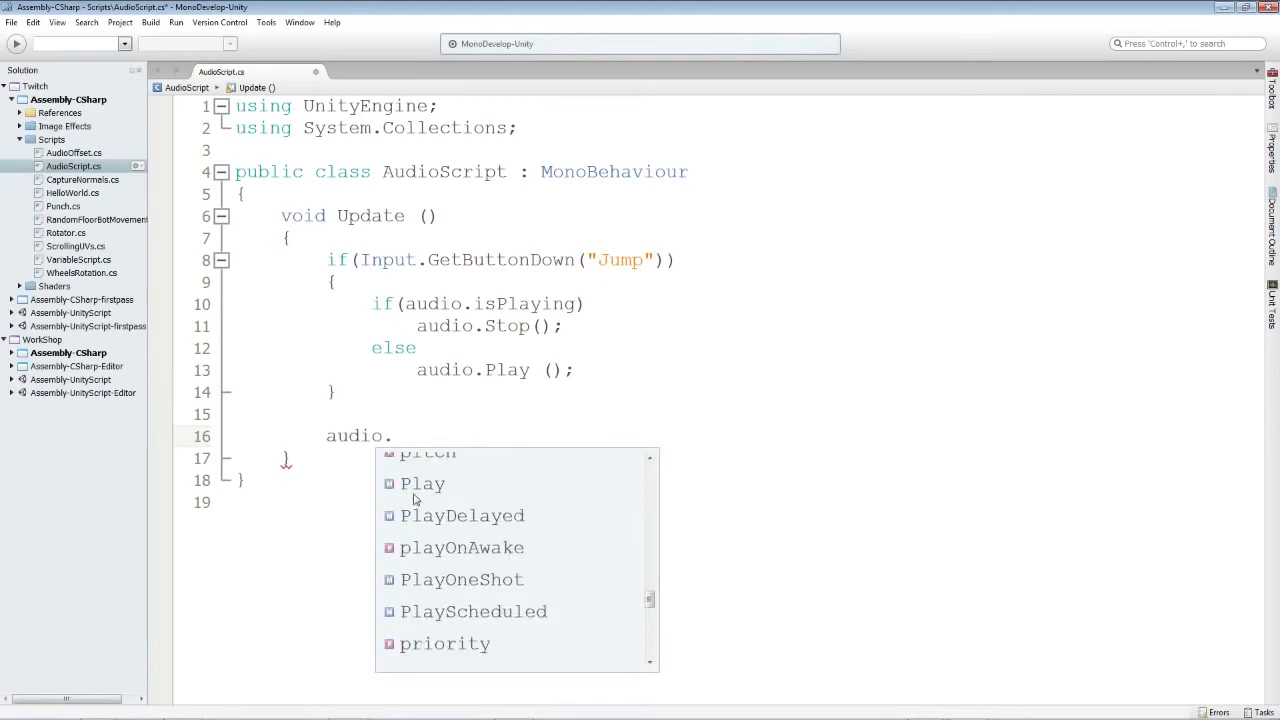
Step: Complete the statement as audio.PlayDelayed(1.5f); and delete it together with its added lines
{"action": "double_click", "coordinate": [455, 524]}
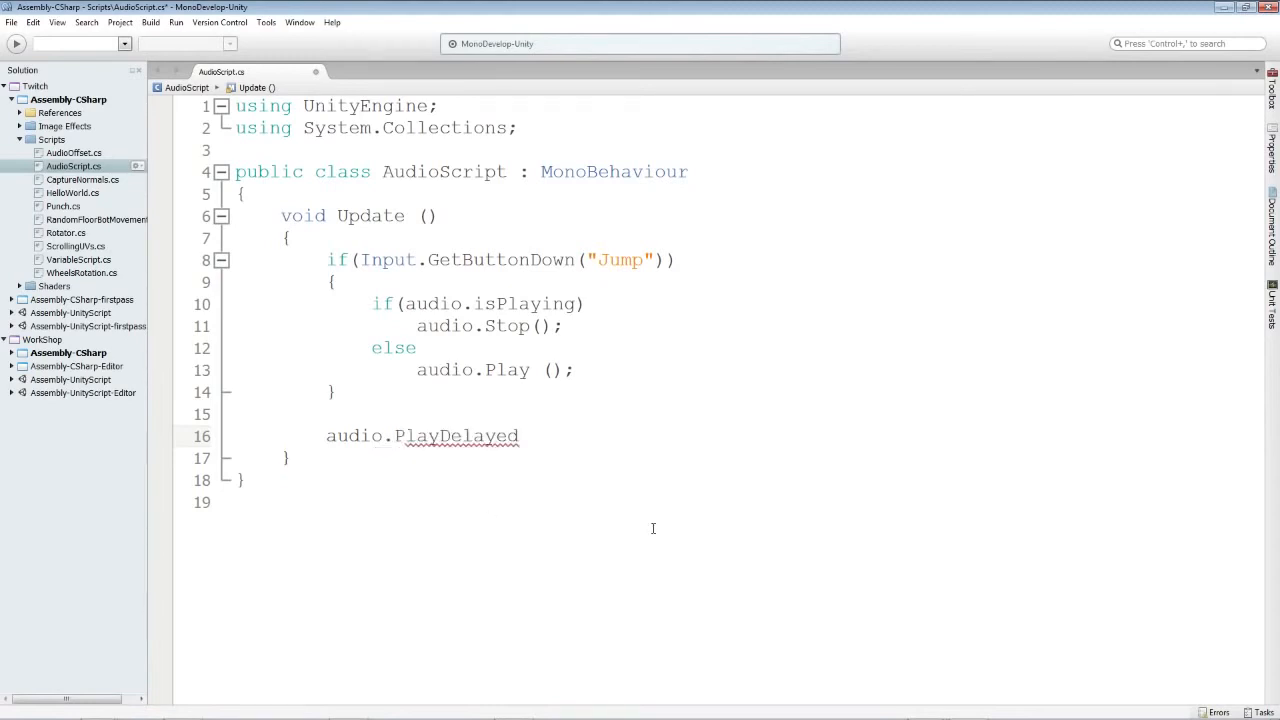
{"action": "type", "text": "("}
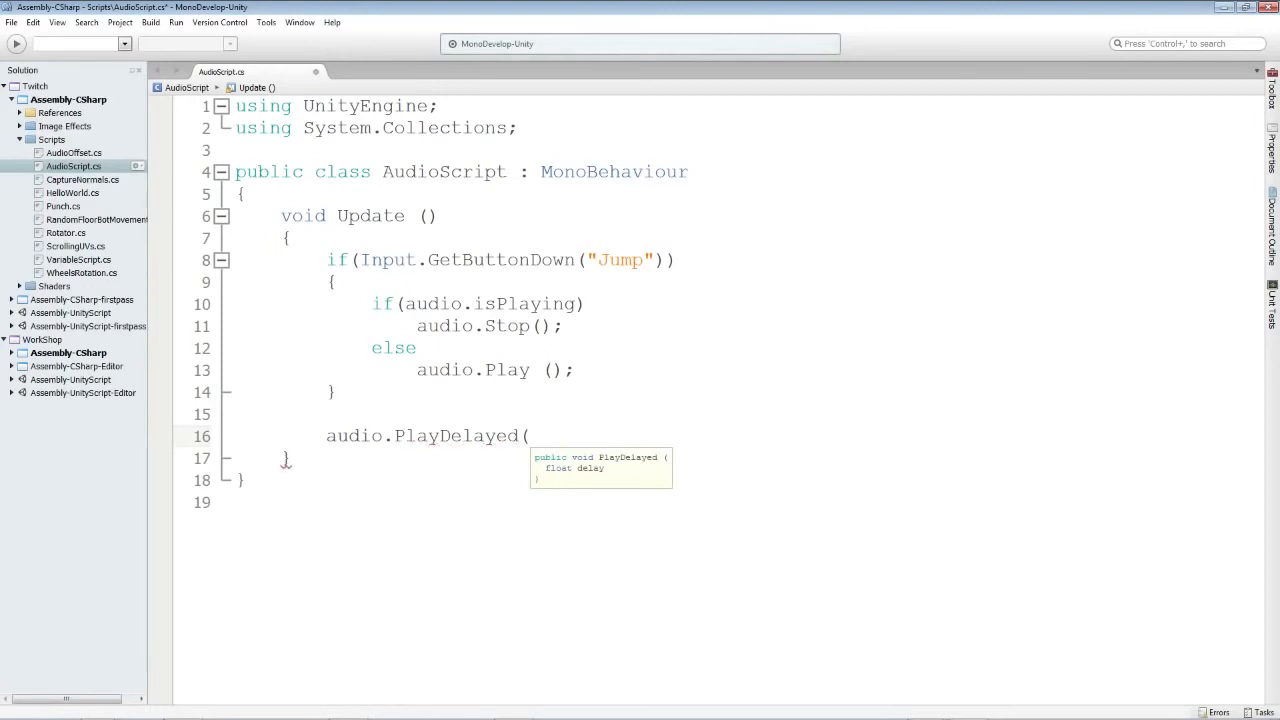
{"action": "type", "text": "1.5f);"}
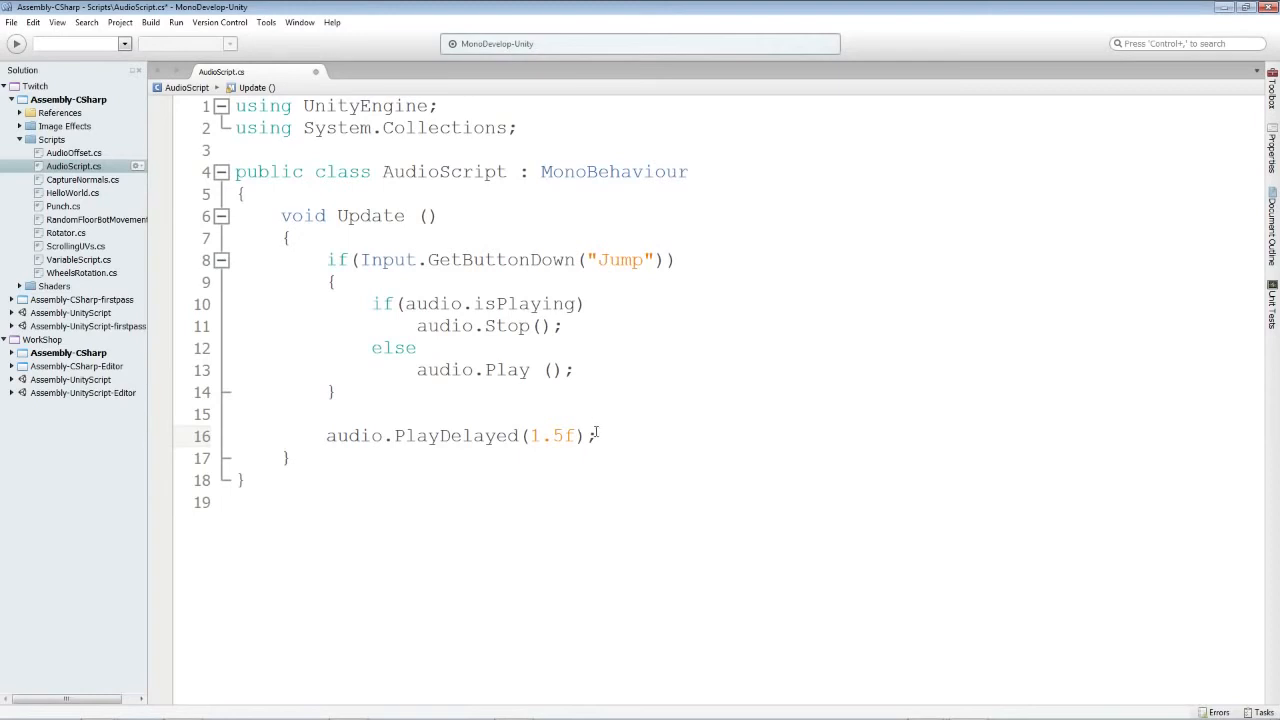
{"action": "left_click_drag", "start_coordinate": [614, 441], "coordinate": [325, 436]}
{"action": "key", "text": "BackSpace"}
{"action": "key", "text": "BackSpace"}
{"action": "key", "text": "BackSpace"}
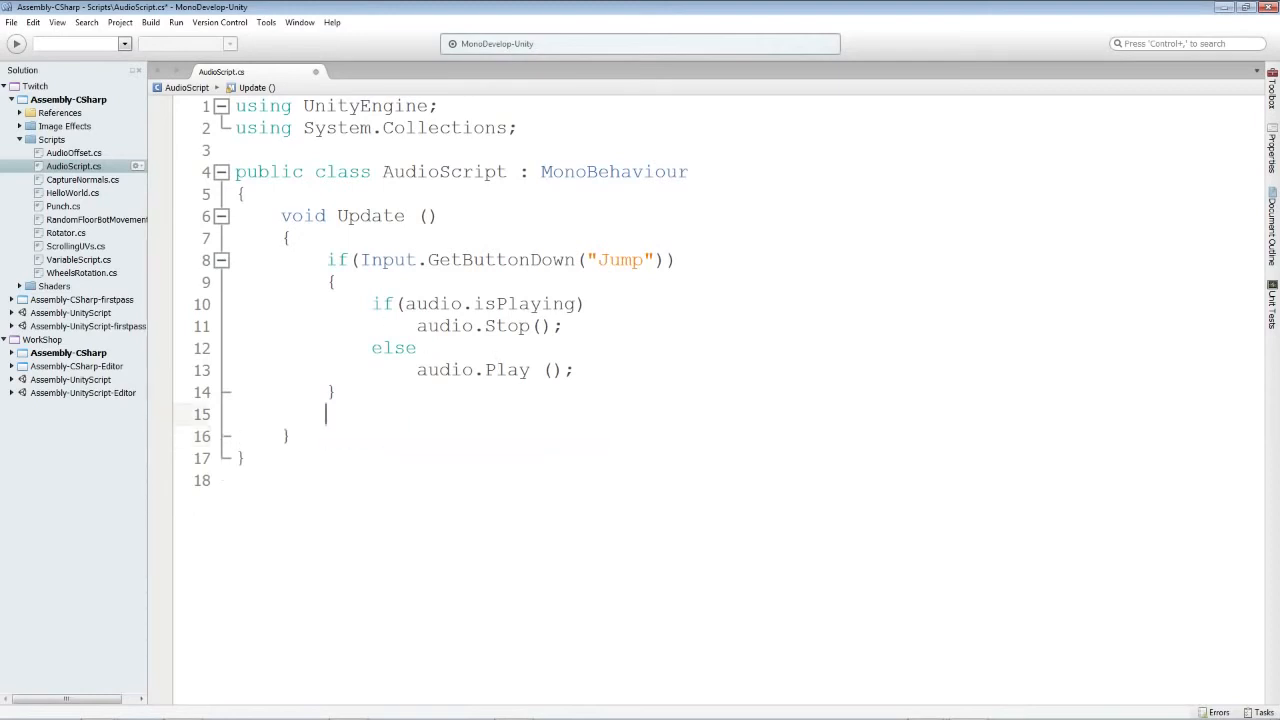
Step: Change the Play call in the else branch to audio.PlayOnDelayed (1.0f); and save AudioScript
{"action": "left_click", "coordinate": [532, 370]}
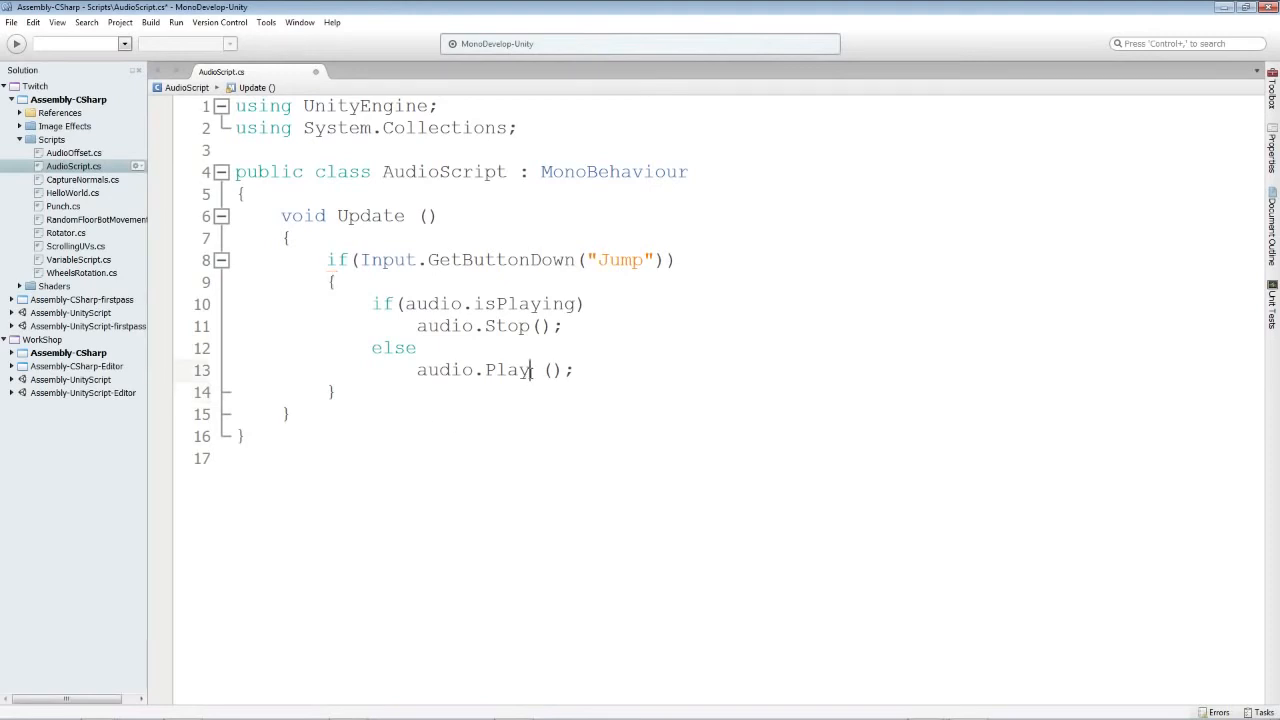
{"action": "type", "text": "OnDelayed"}
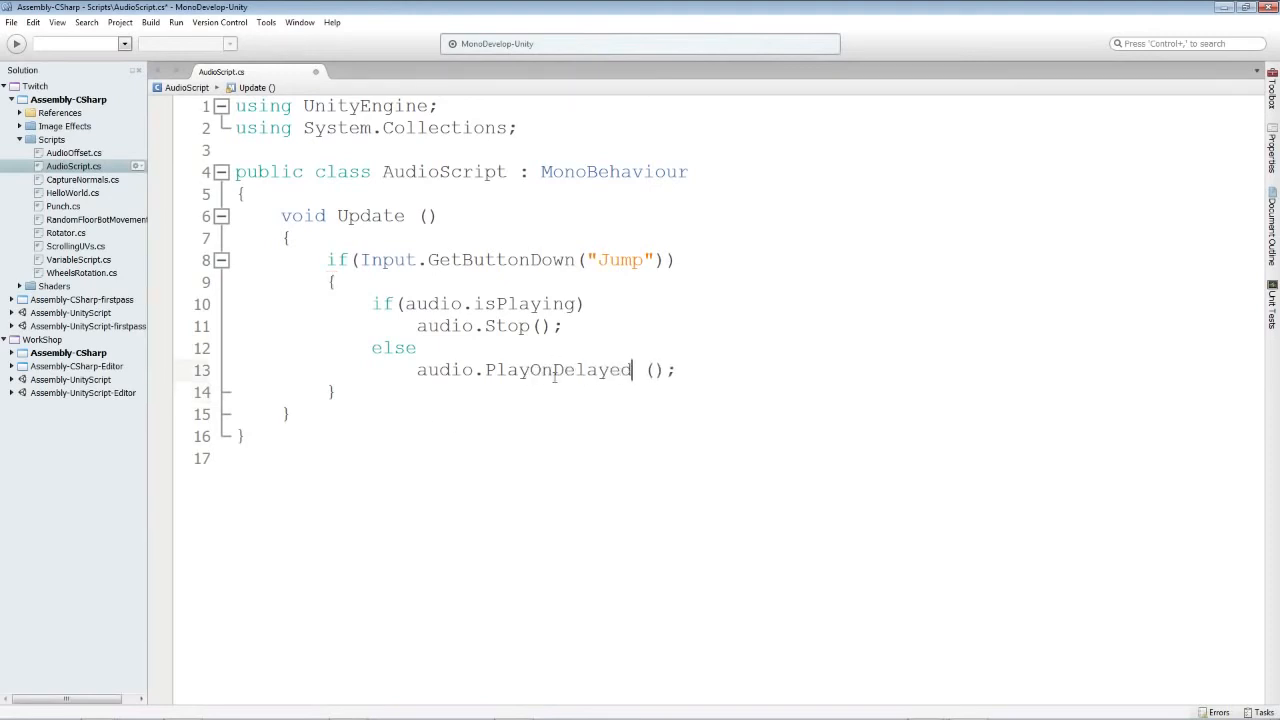
{"action": "key", "text": "Right"}
{"action": "key", "text": "Right"}
{"action": "type", "text": "1.0f"}
{"action": "key", "text": "End"}
{"action": "key", "text": "ctrl+s"}
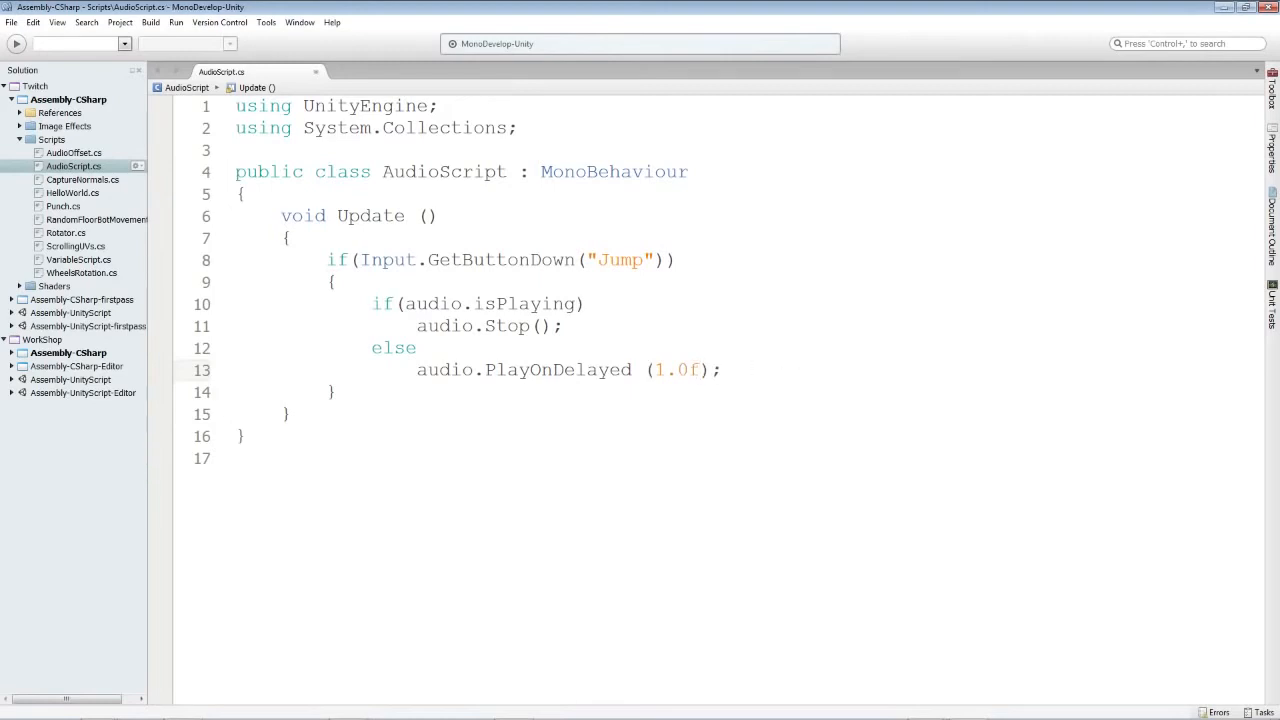
Step: Switch to Unity and try to run the game with the edited AudioScript
{"action": "left_click", "coordinate": [967, 707]}
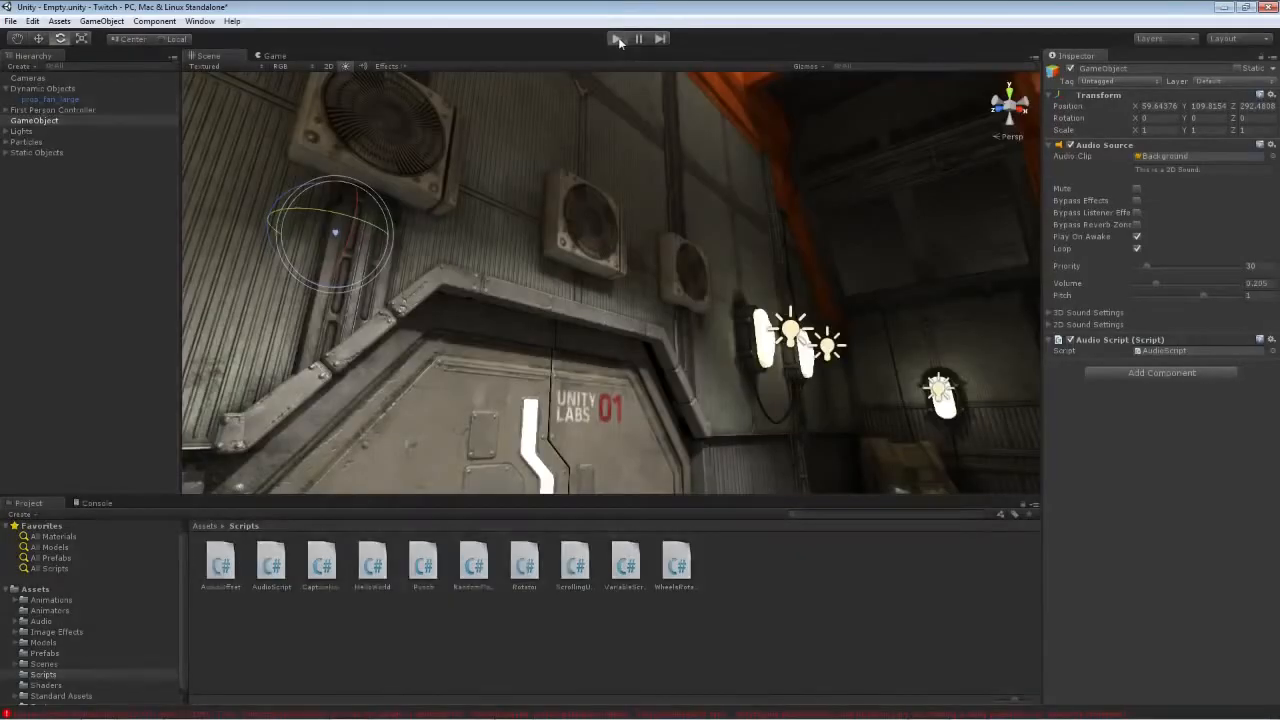
{"action": "left_click", "coordinate": [617, 38]}
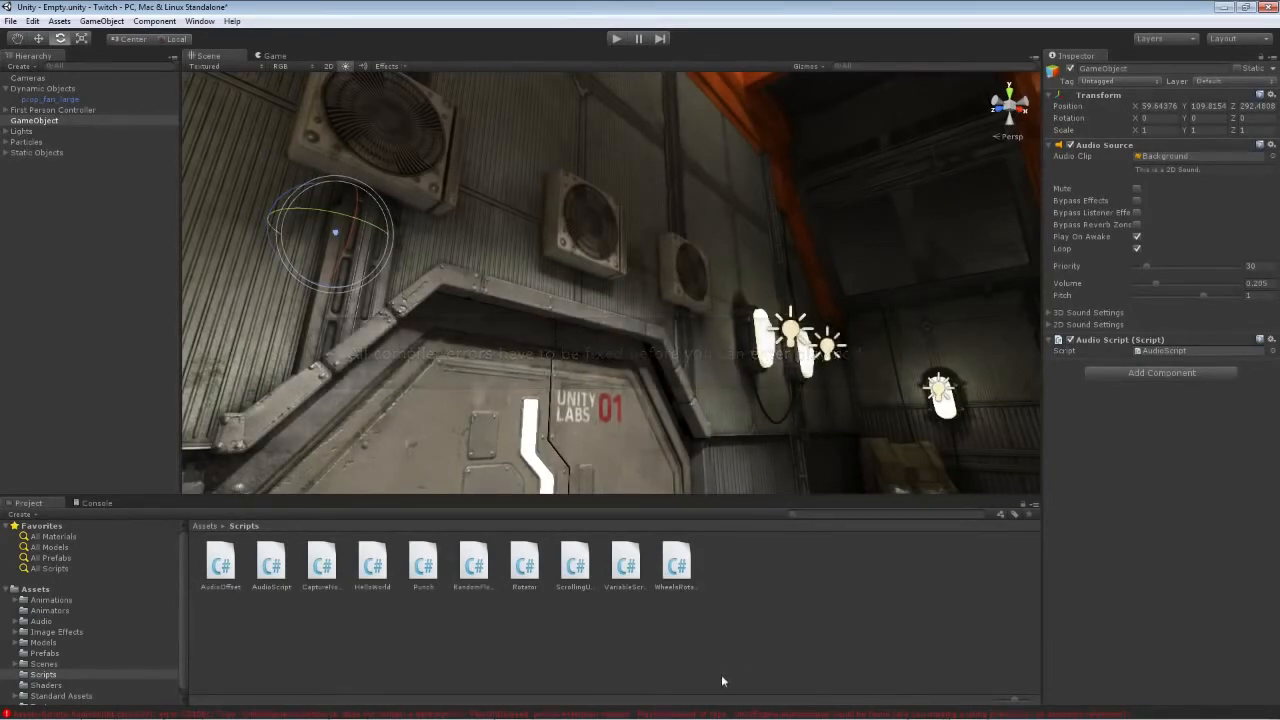
Step: Switch to MonoDevelop, try out an audio.PlayDelayed line in the else branch, and remove that line again
{"action": "left_click", "coordinate": [969, 707]}
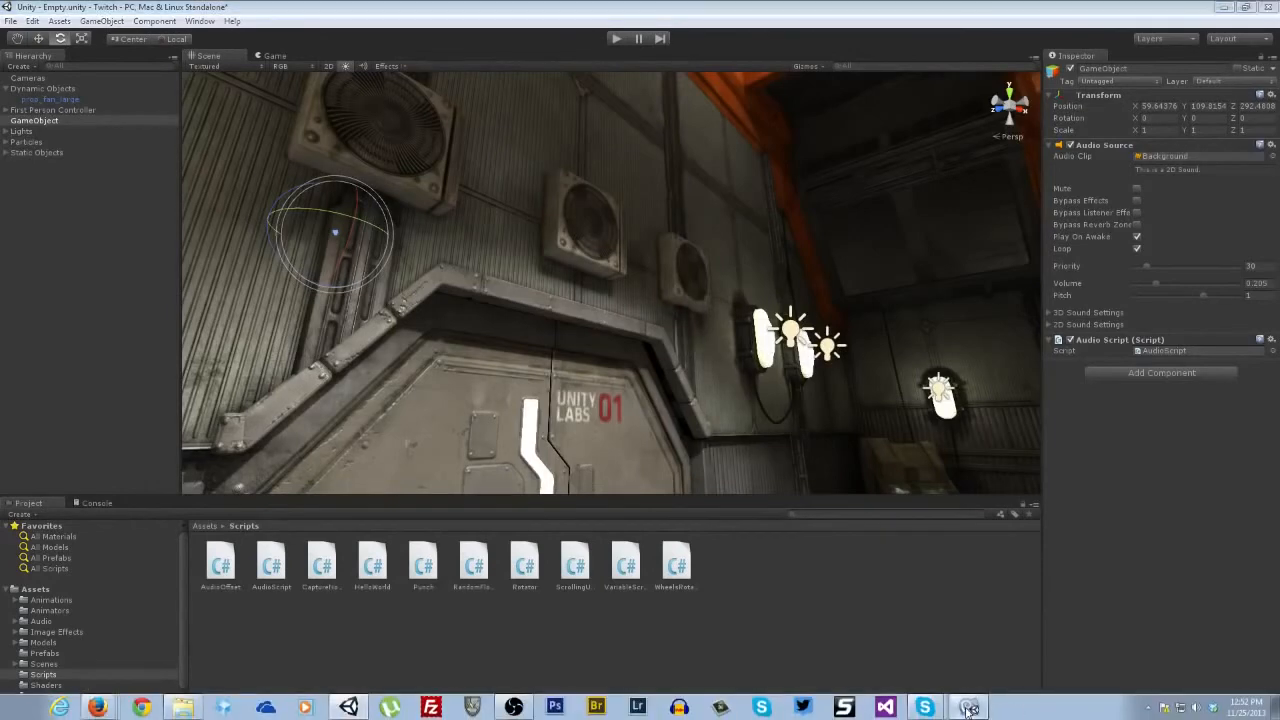
{"action": "left_click", "coordinate": [514, 357]}
{"action": "key", "text": "Return"}
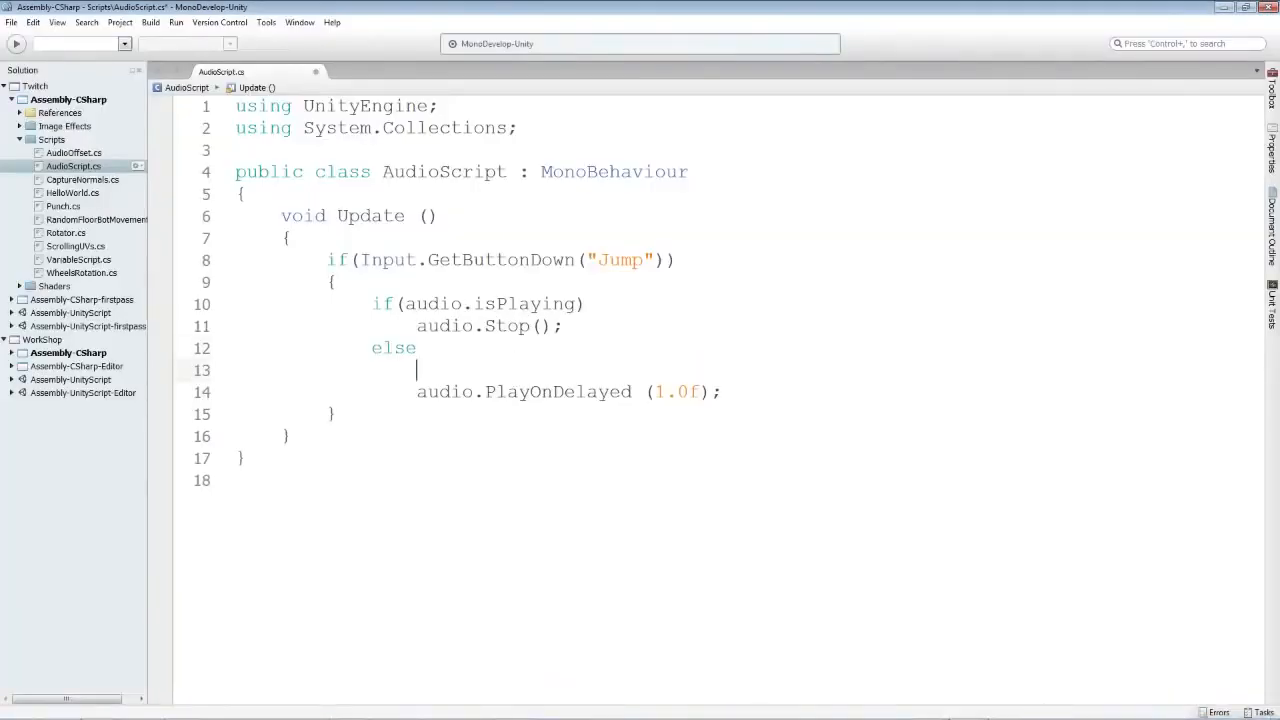
{"action": "type", "text": "audio.Pla"}
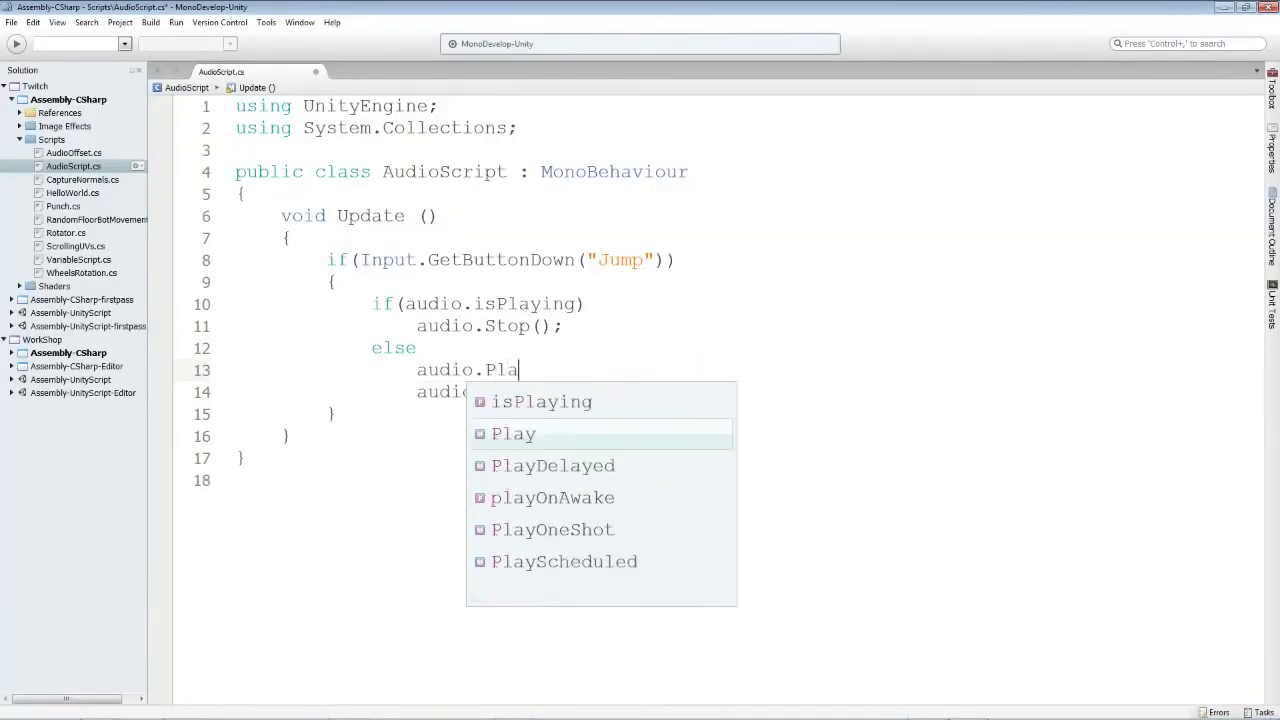
{"action": "key", "text": "Down"}
{"action": "key", "text": "Return"}
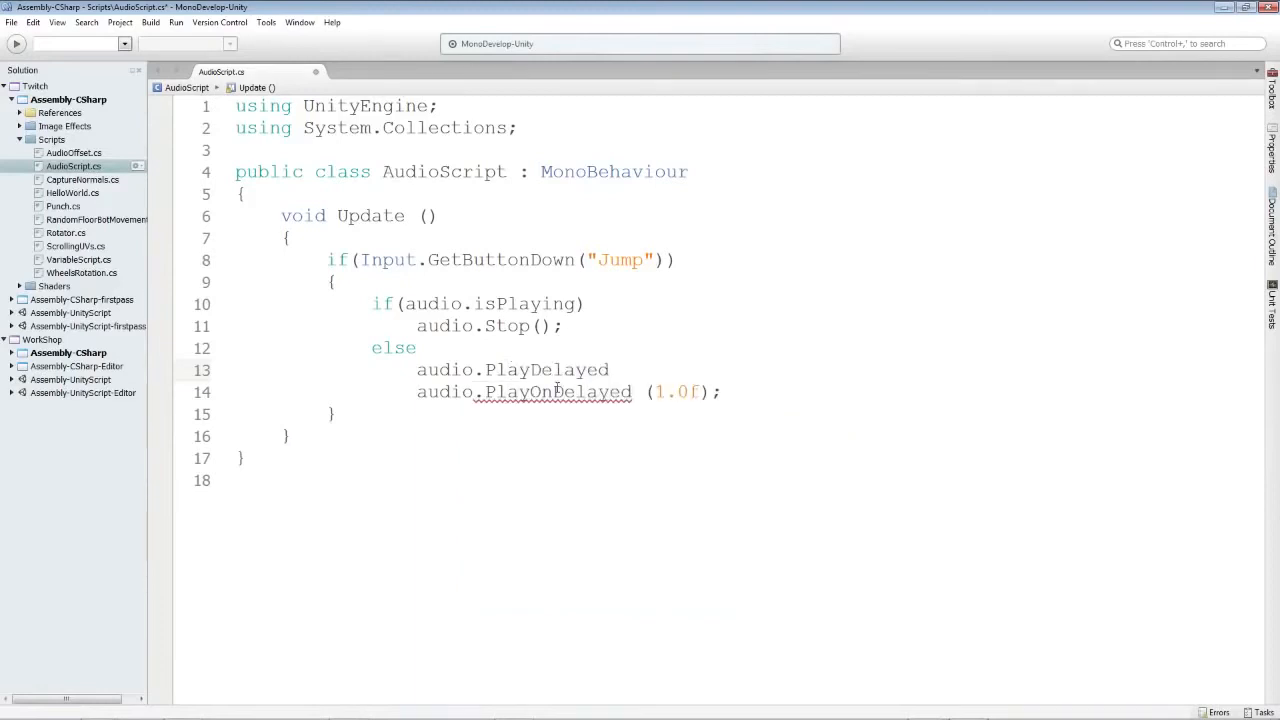
{"action": "left_click_drag", "start_coordinate": [636, 371], "coordinate": [248, 371]}
{"action": "key", "text": "BackSpace"}
{"action": "key", "text": "BackSpace"}
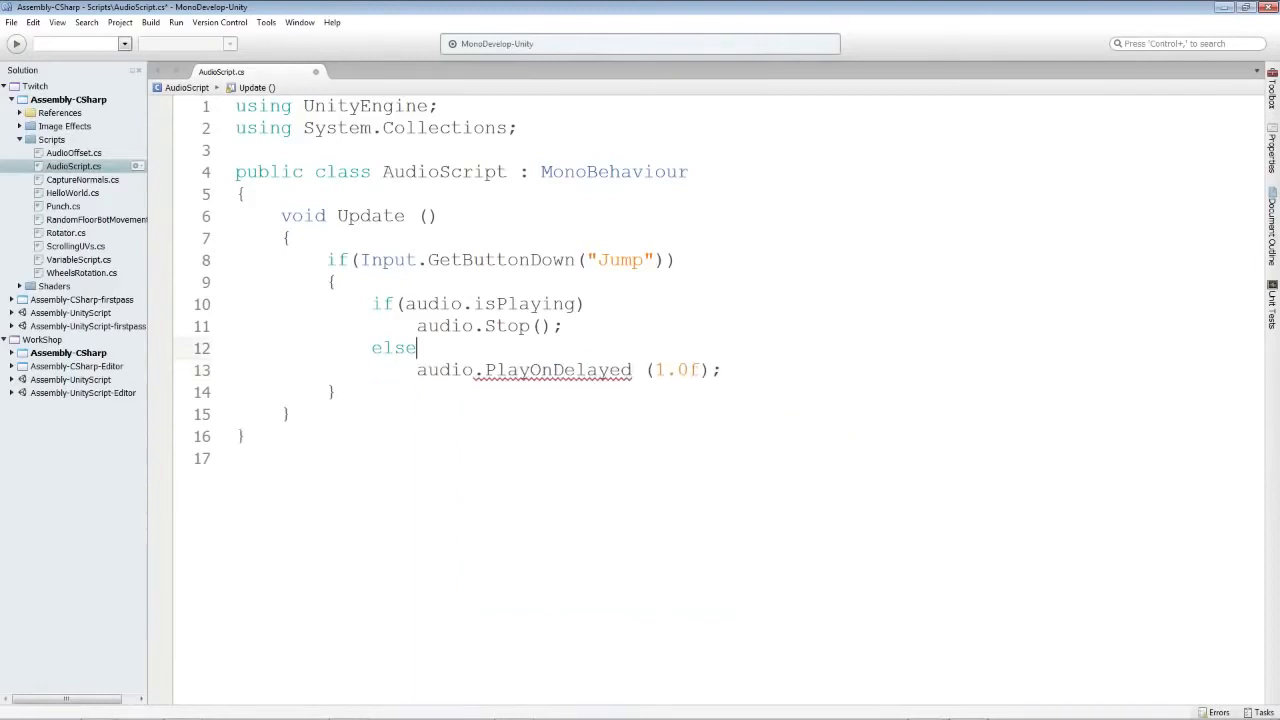
Step: Correct the else branch call to audio.PlayDelayed (1.0f); and save AudioScript
{"action": "key", "text": "BackSpace"}
{"action": "key", "text": "Delete"}
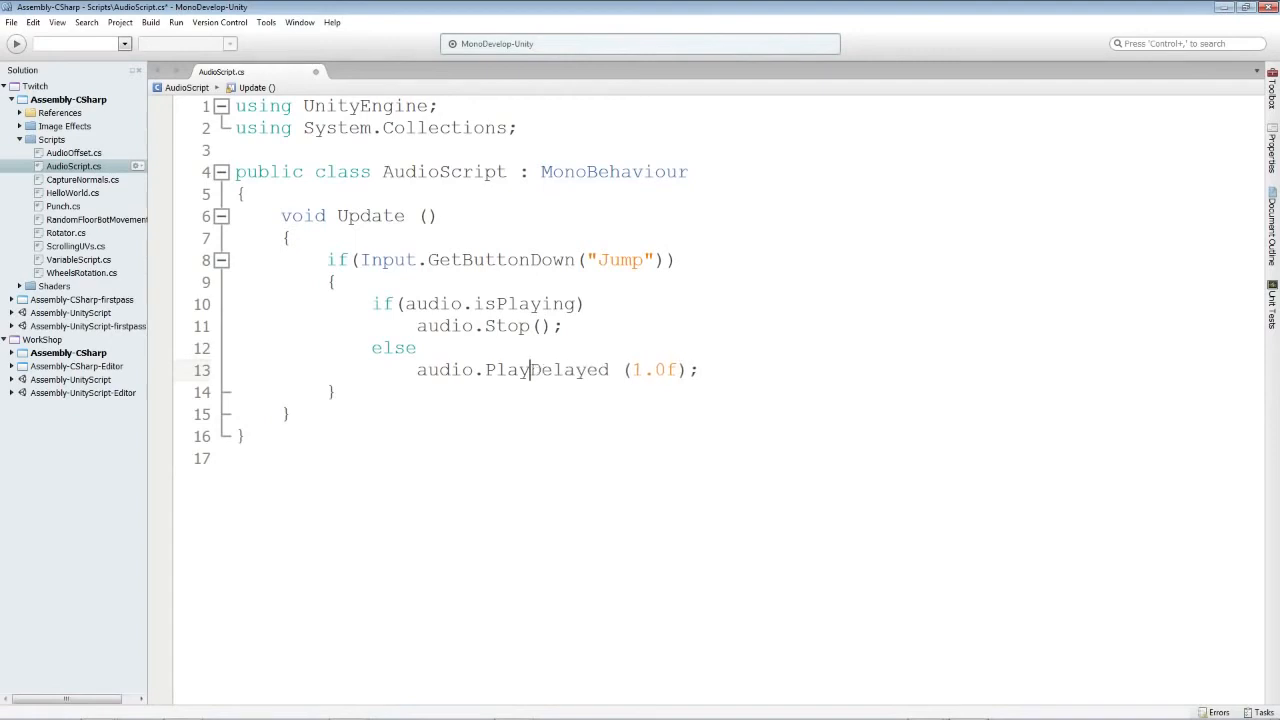
{"action": "key", "text": "ctrl+s"}
{"action": "left_click", "coordinate": [507, 413]}
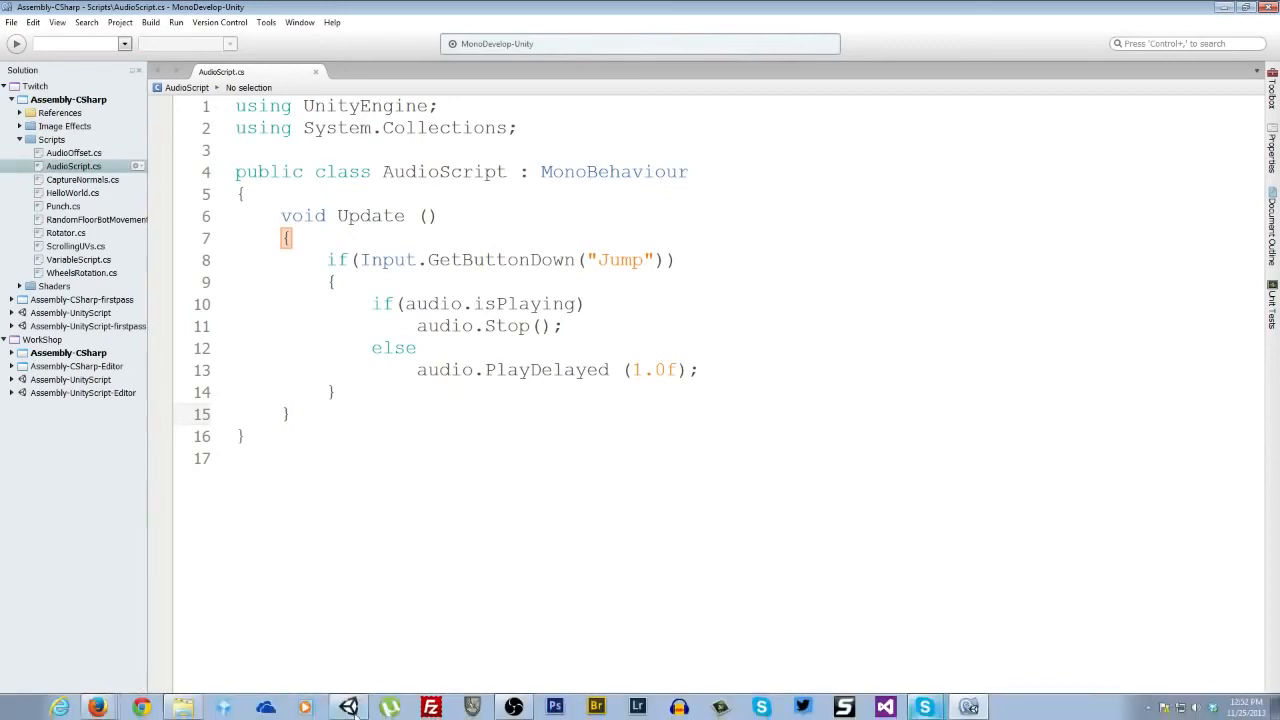
Step: Switch to Unity, run the game to test the delayed background audio, and stop it
{"action": "left_click", "coordinate": [348, 709]}
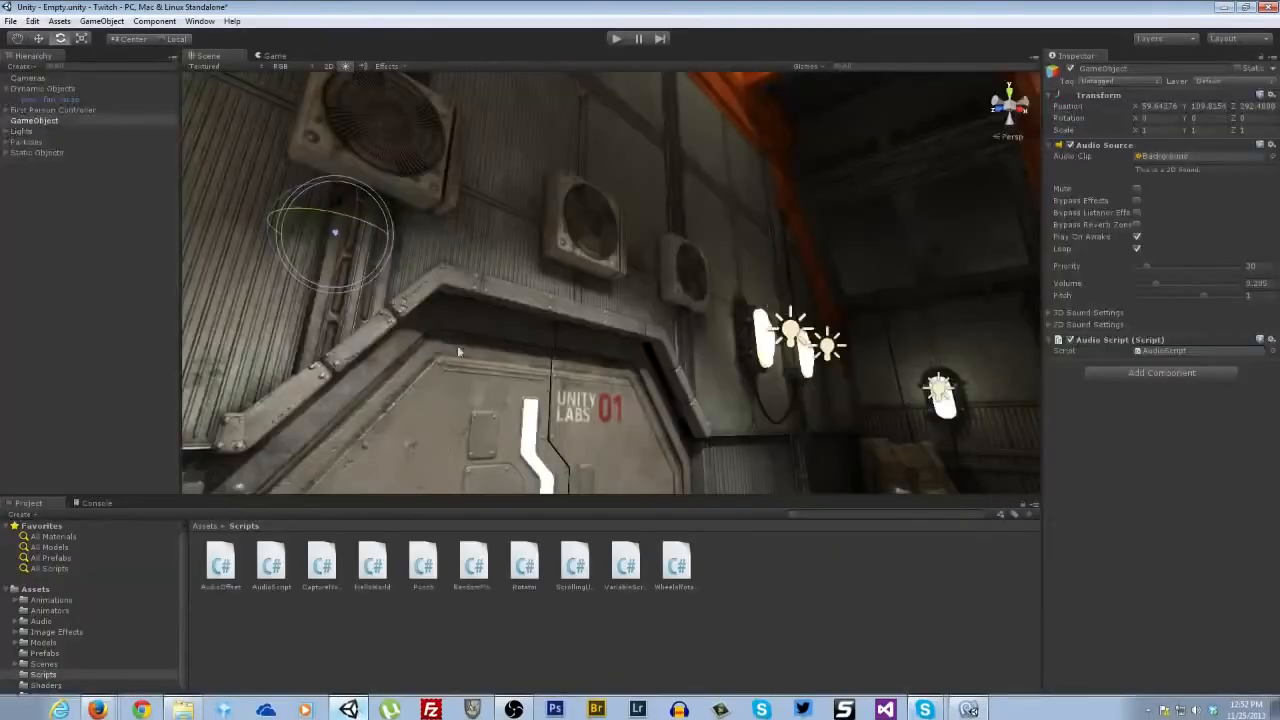
{"action": "left_click", "coordinate": [615, 39]}
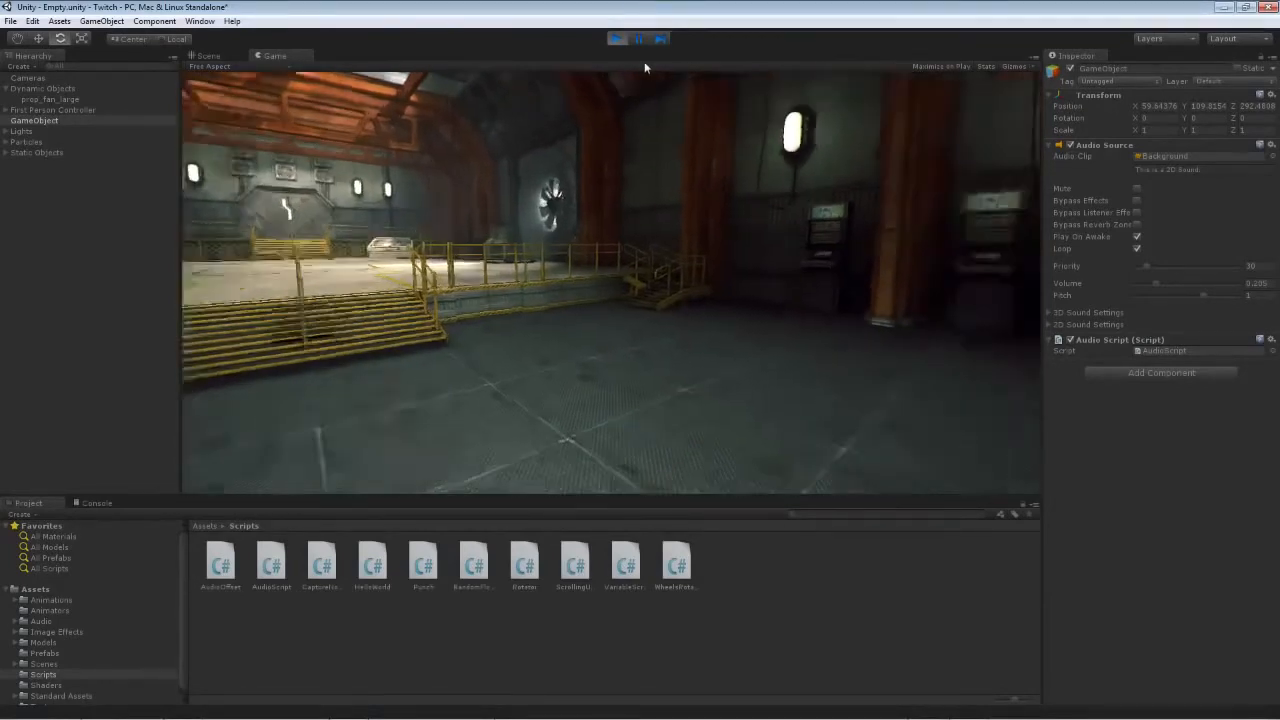
{"action": "left_click", "coordinate": [616, 38]}
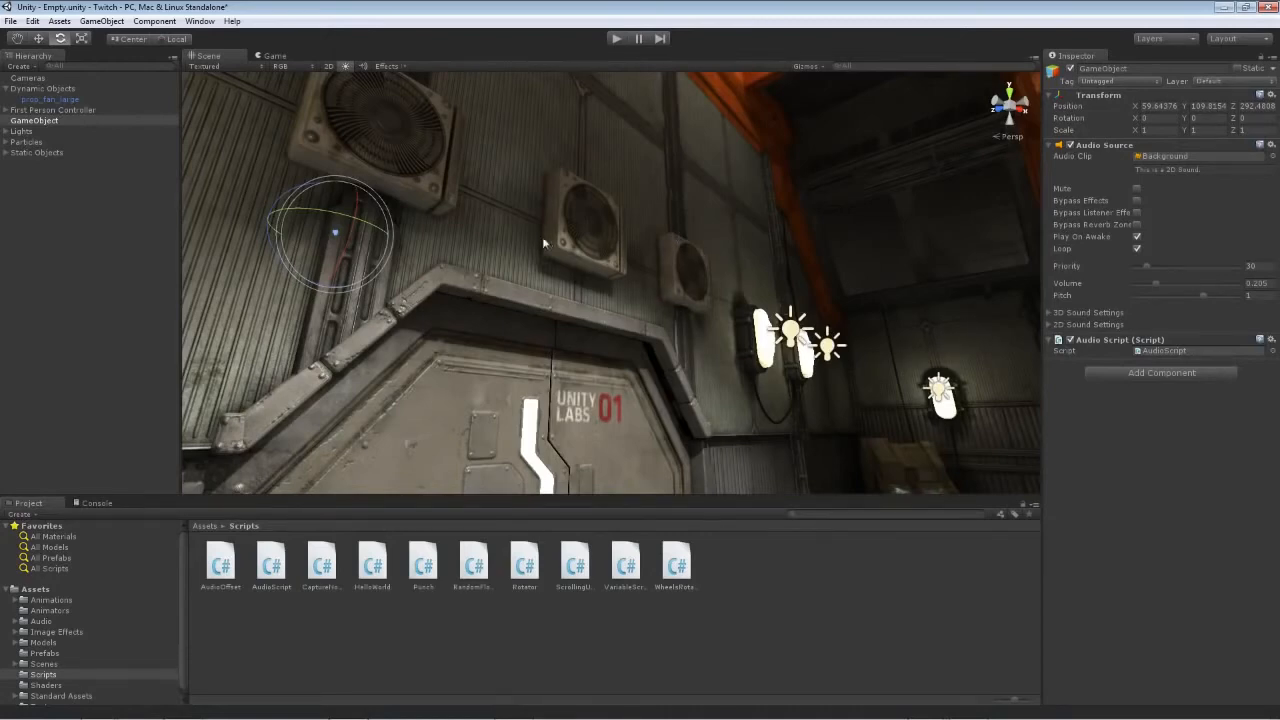
Step: Create a new cube object in the scene
{"action": "right_click_drag", "start_coordinate": [543, 242], "coordinate": [500, 393]}
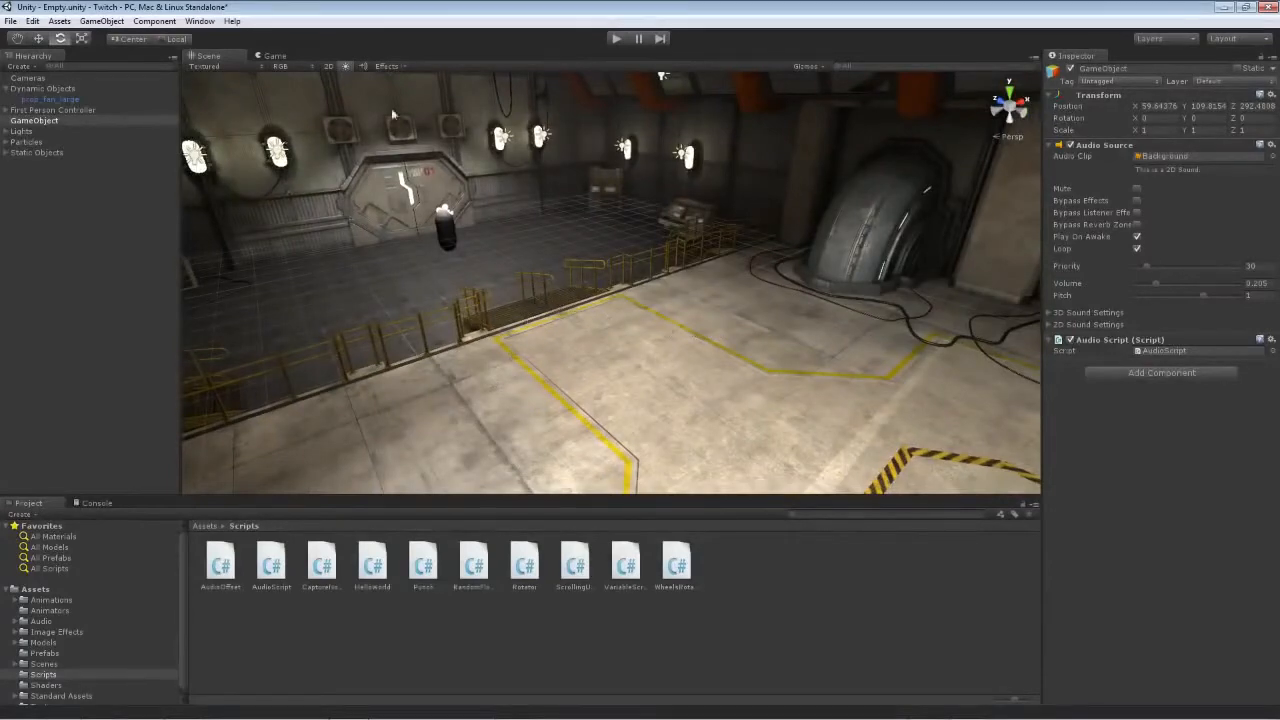
{"action": "left_click", "coordinate": [101, 21]}
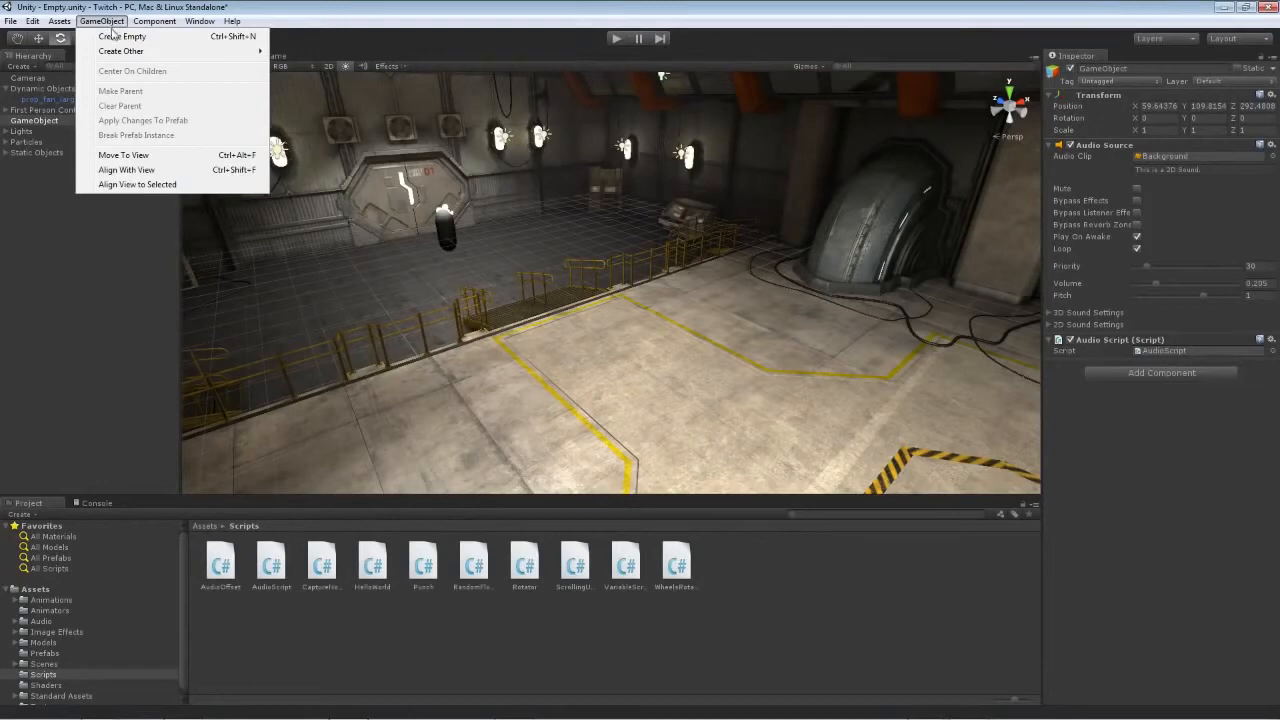
{"action": "mouse_move", "coordinate": [110, 51]}
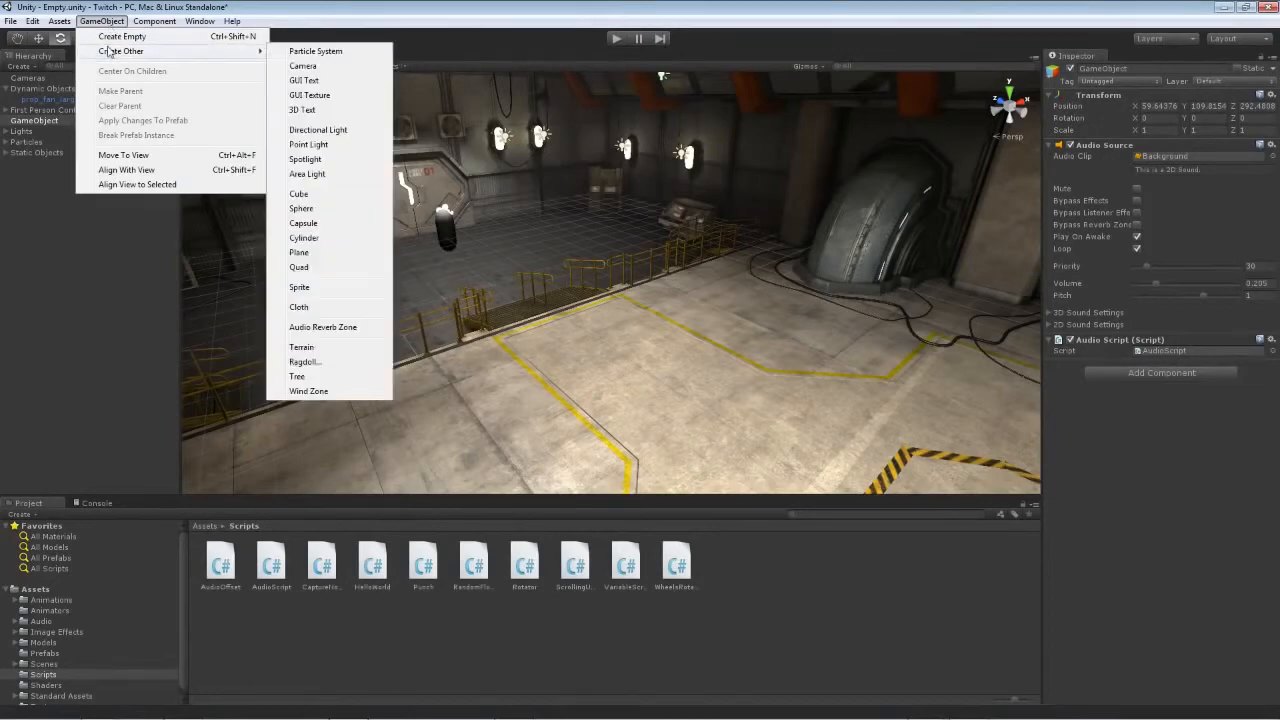
{"action": "left_click", "coordinate": [358, 195]}
Step: Move the cube onto the hazard-striped floor marking, at about X -1.19, Y 1.67, and frame it in the view
{"action": "right_click_drag", "start_coordinate": [411, 226], "coordinate": [374, 226]}
{"action": "key", "text": "w"}
{"action": "key", "text": "d"}
{"action": "key", "text": "s"}
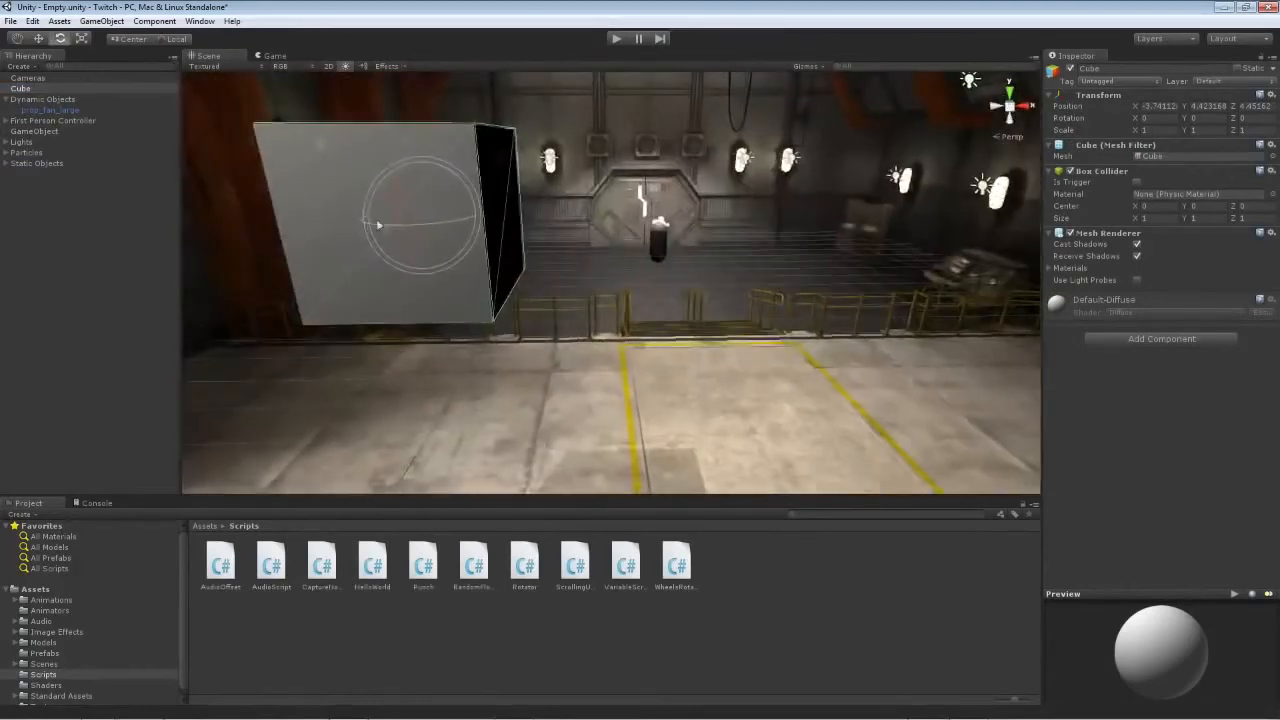
{"action": "left_click_drag", "start_coordinate": [372, 219], "coordinate": [371, 215]}
{"action": "key", "text": "w"}
{"action": "left_click_drag", "start_coordinate": [469, 218], "coordinate": [824, 410]}
{"action": "left_click_drag", "start_coordinate": [588, 358], "coordinate": [931, 329], "text": "alt"}
{"action": "left_click_drag", "start_coordinate": [648, 240], "coordinate": [695, 331]}
{"action": "key", "text": "f"}
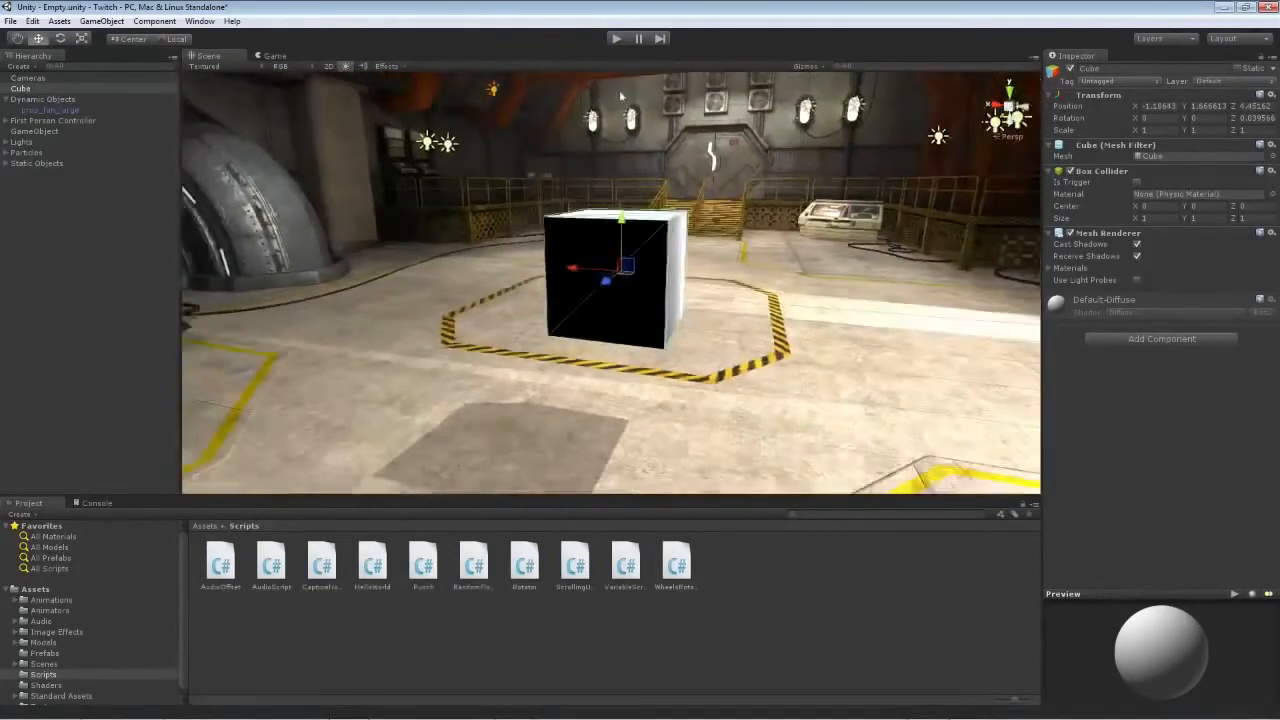
Step: Run the game, walk the player up to the cube to test the collision, and stop it
{"action": "key", "text": "ctrl+p"}
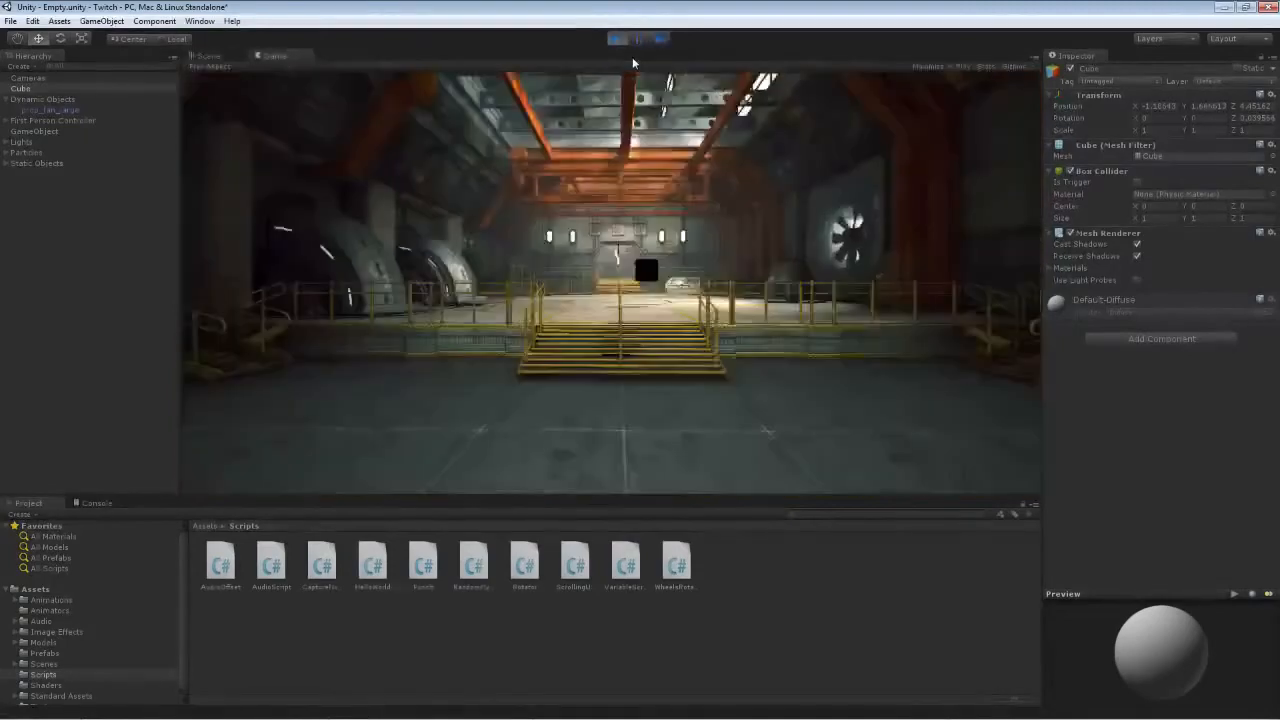
{"action": "key", "text": "w"}
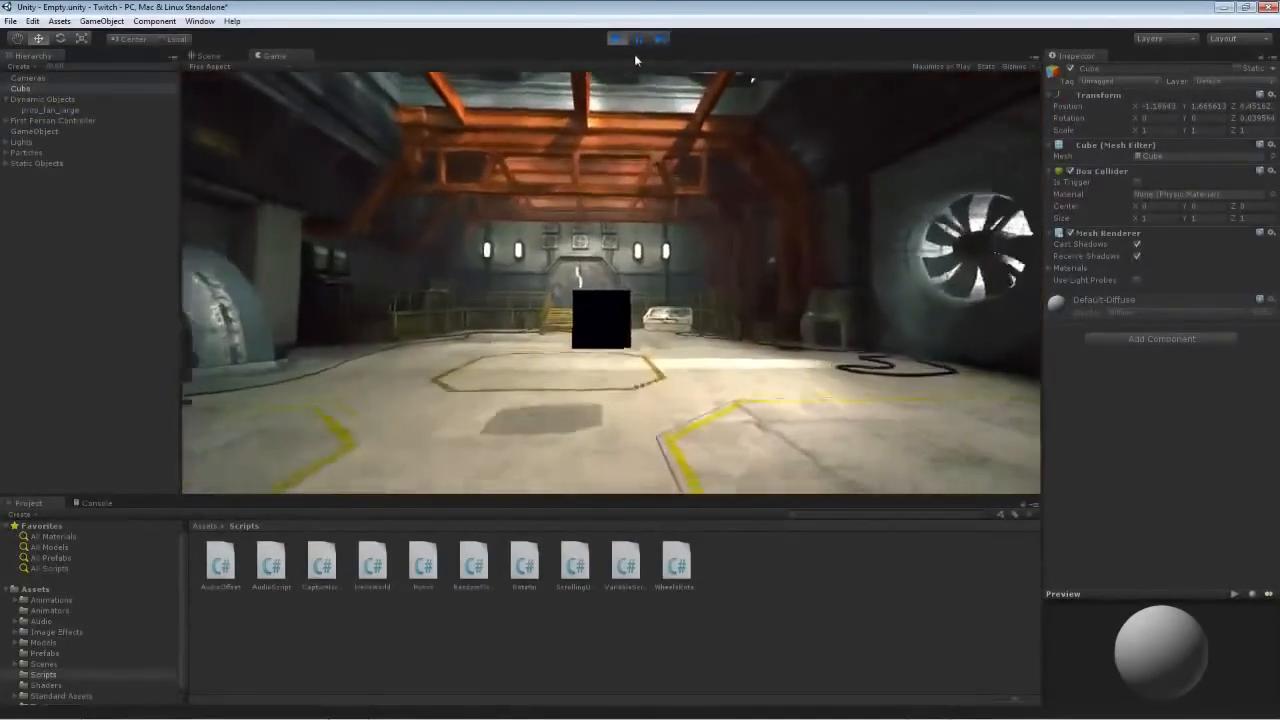
{"action": "key", "text": "s"}
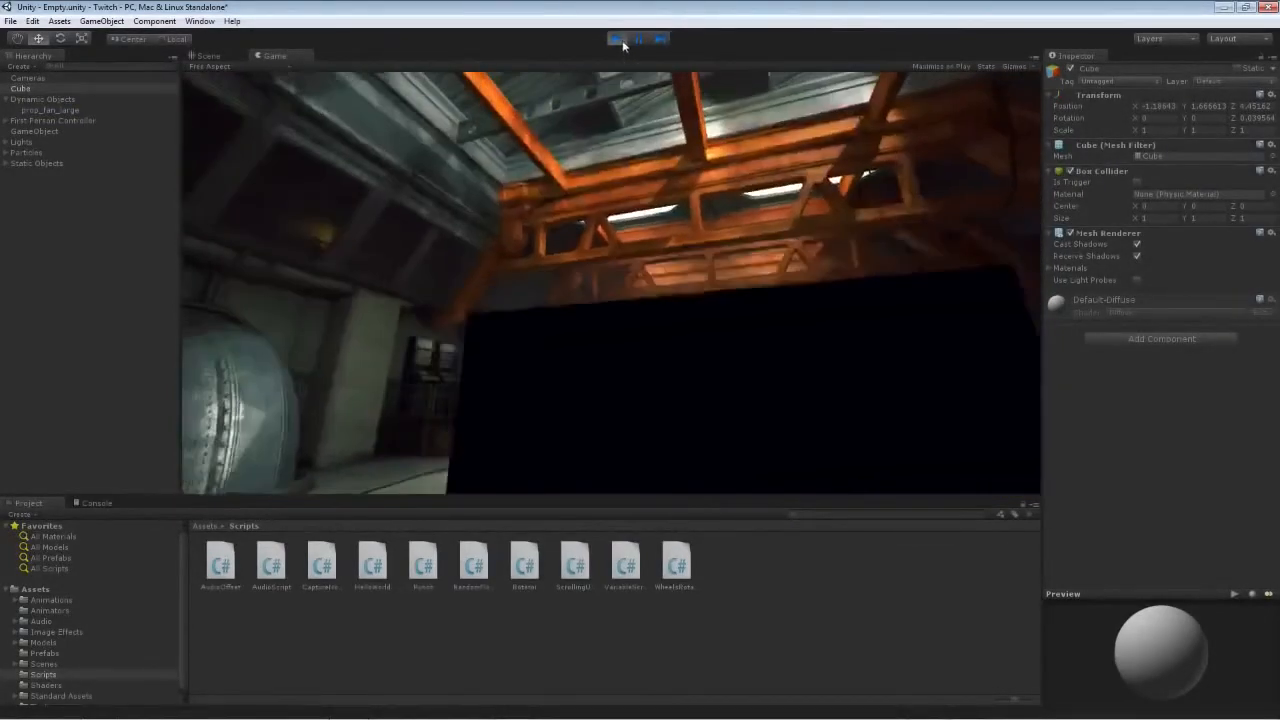
{"action": "left_click", "coordinate": [622, 40]}
Step: Examine the First Person Controller and its camera_001 and Graphics child objects
{"action": "left_click_drag", "start_coordinate": [775, 217], "coordinate": [488, 224], "text": "alt"}
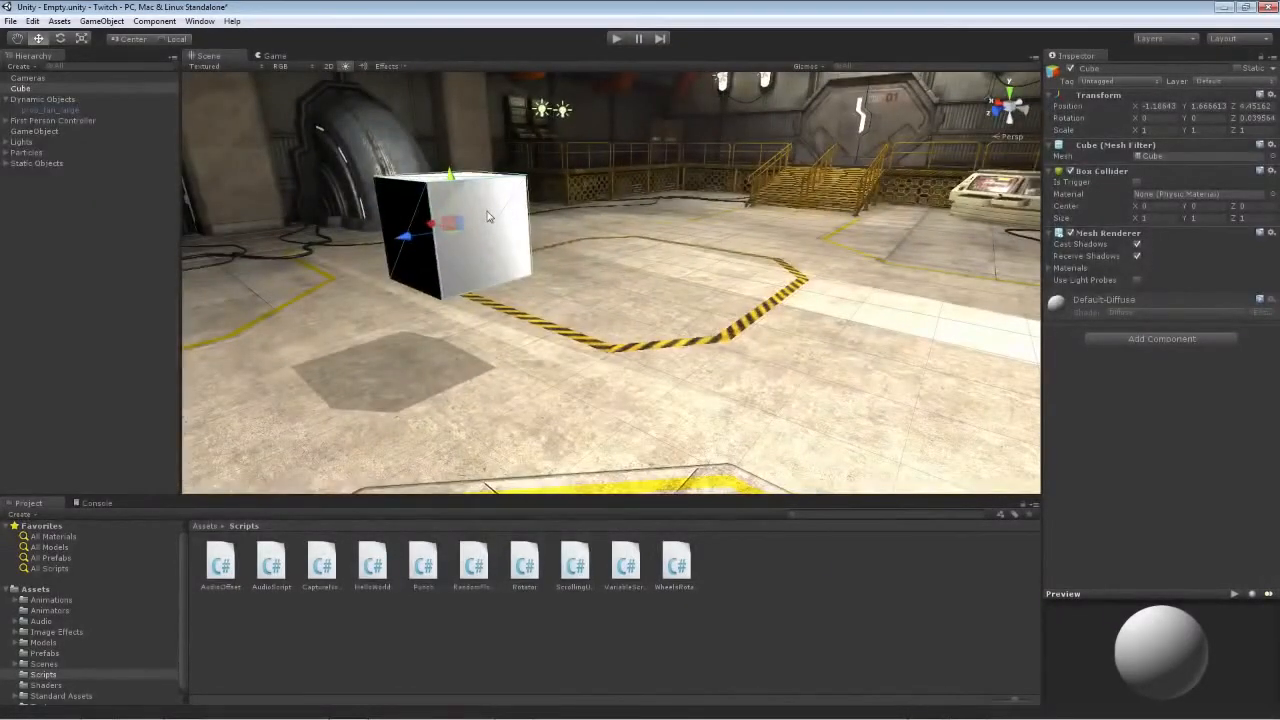
{"action": "right_click_drag", "start_coordinate": [706, 251], "coordinate": [340, 205]}
{"action": "left_click", "coordinate": [424, 282]}
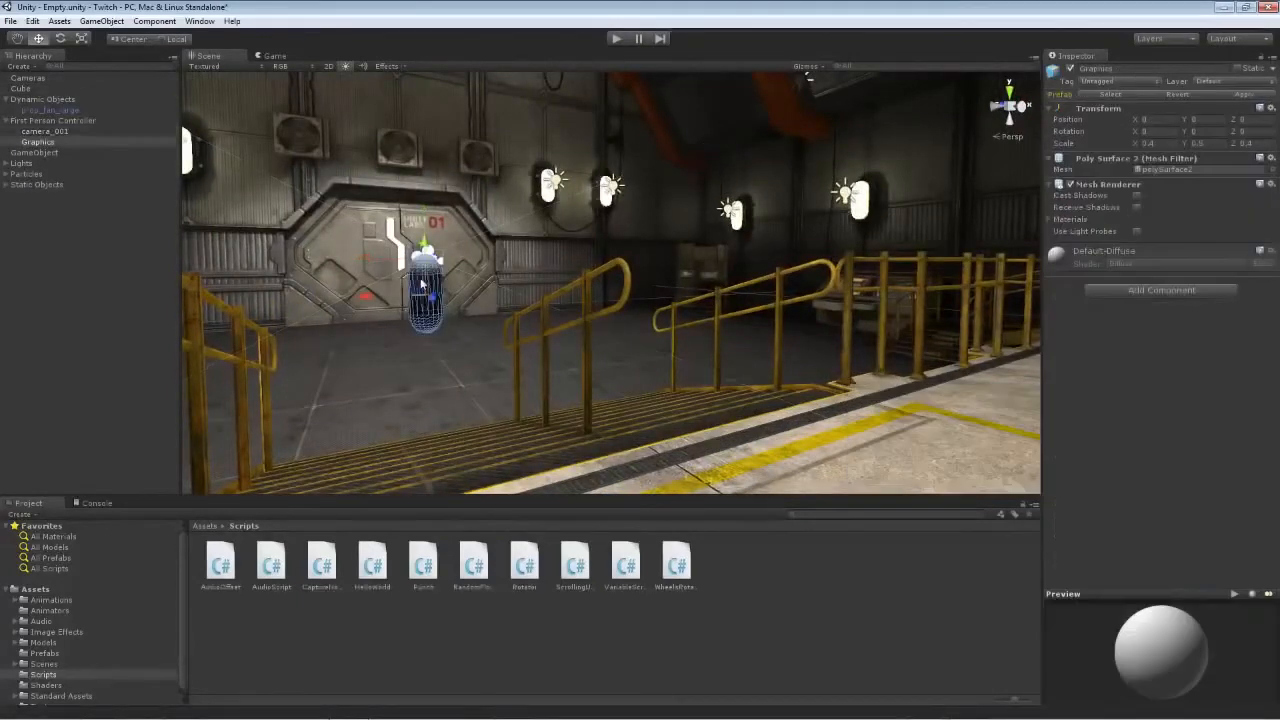
{"action": "left_click_drag", "start_coordinate": [402, 170], "coordinate": [452, 190], "text": "alt"}
{"action": "left_click", "coordinate": [44, 133]}
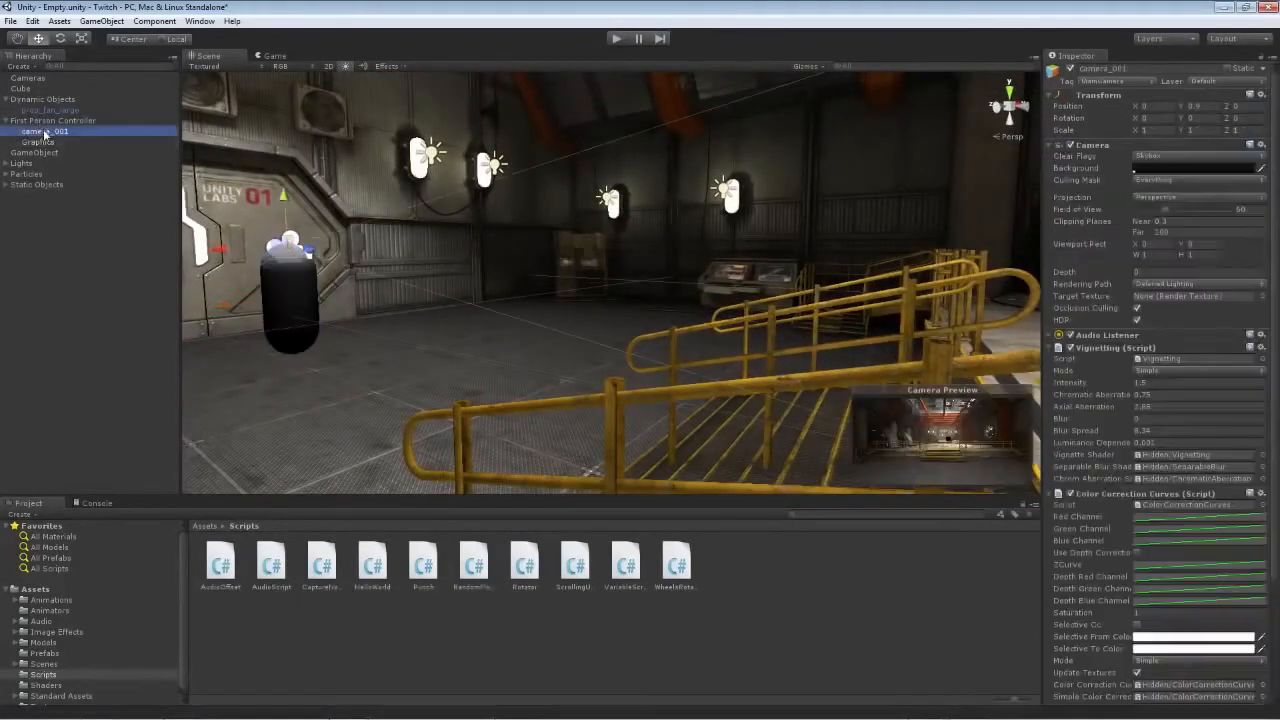
{"action": "left_click", "coordinate": [44, 121]}
{"action": "left_click", "coordinate": [40, 142]}
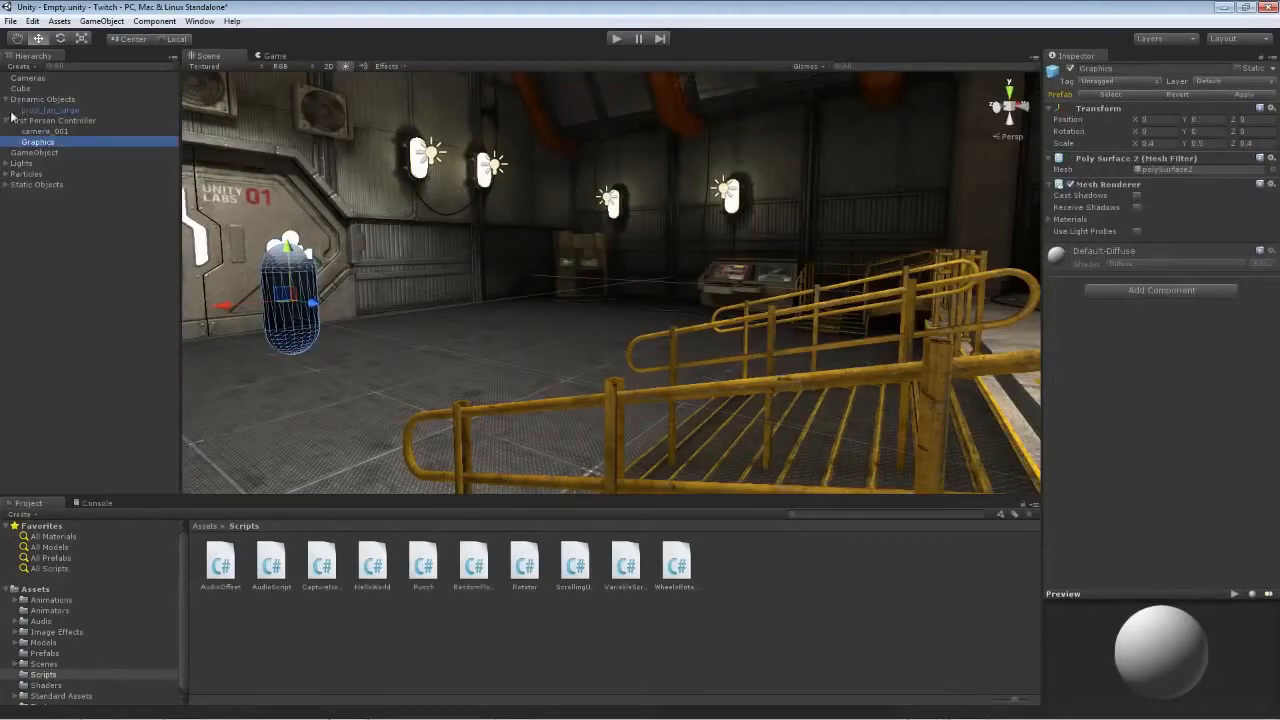
{"action": "left_click", "coordinate": [7, 121]}
Step: Add an Audio Source component to the cube
{"action": "right_click_drag", "start_coordinate": [428, 180], "coordinate": [715, 289]}
{"action": "key", "text": "w"}
{"action": "left_click", "coordinate": [719, 304]}
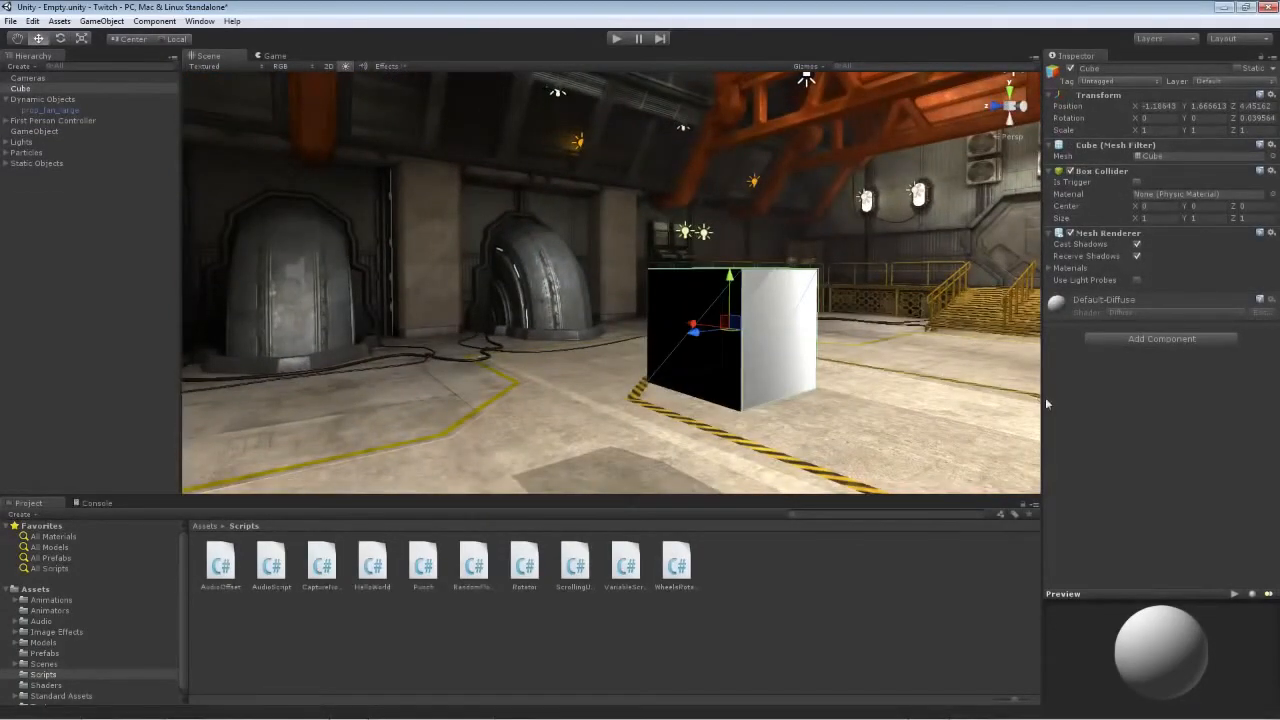
{"action": "left_click", "coordinate": [1141, 341]}
{"action": "left_click", "coordinate": [1133, 464]}
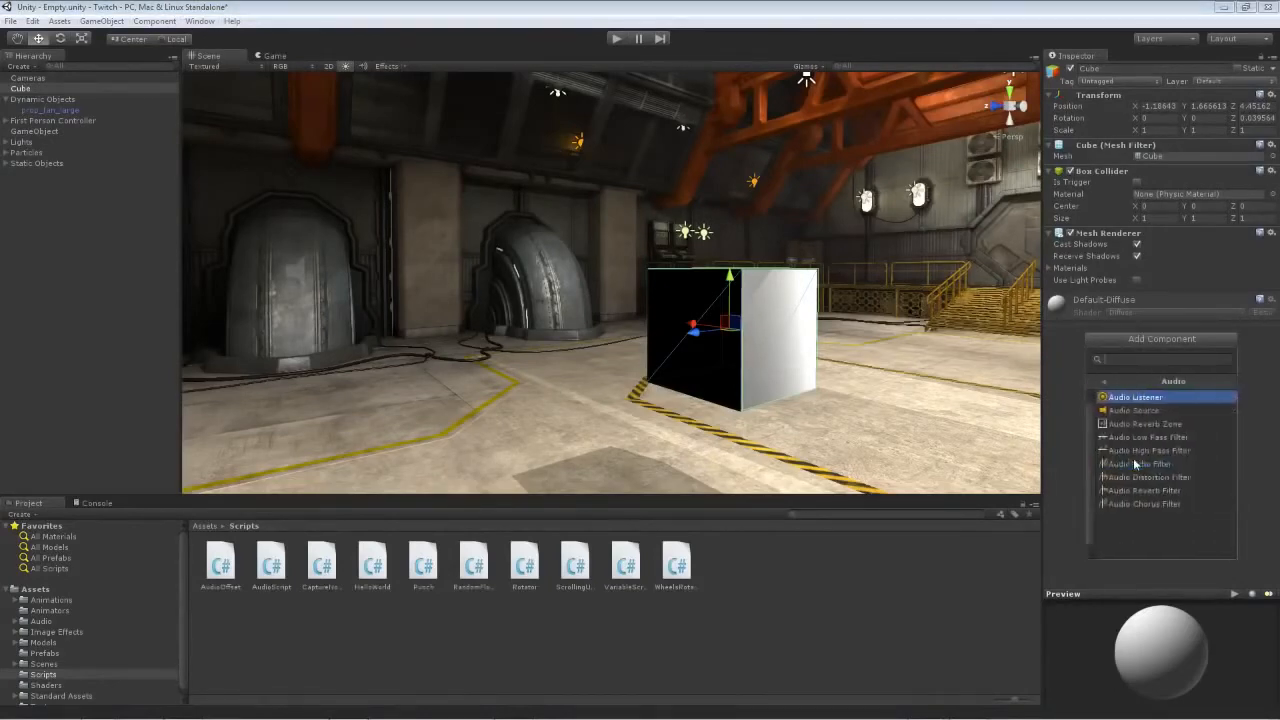
{"action": "left_click", "coordinate": [1122, 410]}
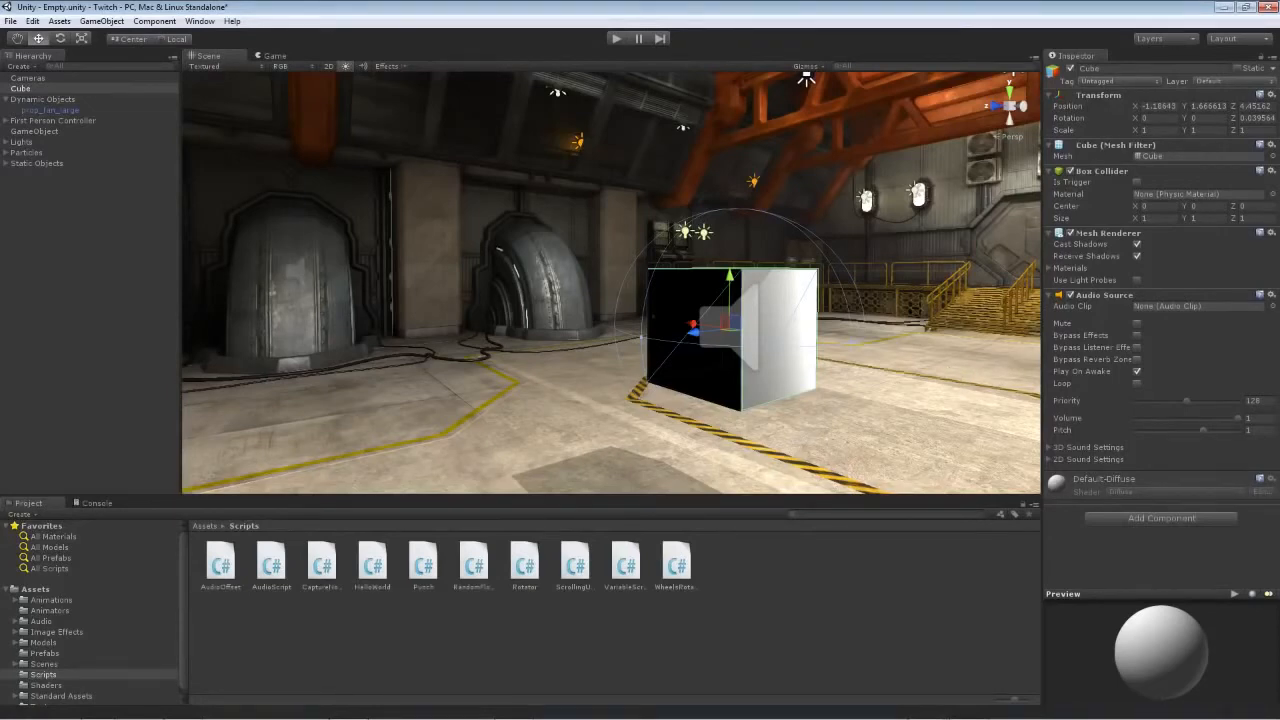
Step: Import explosion.ogg into Assets and set up the cube's Audio Source with that clip and Play On Awake off
{"action": "left_click_drag", "start_coordinate": [947, 615], "coordinate": [50, 588]}
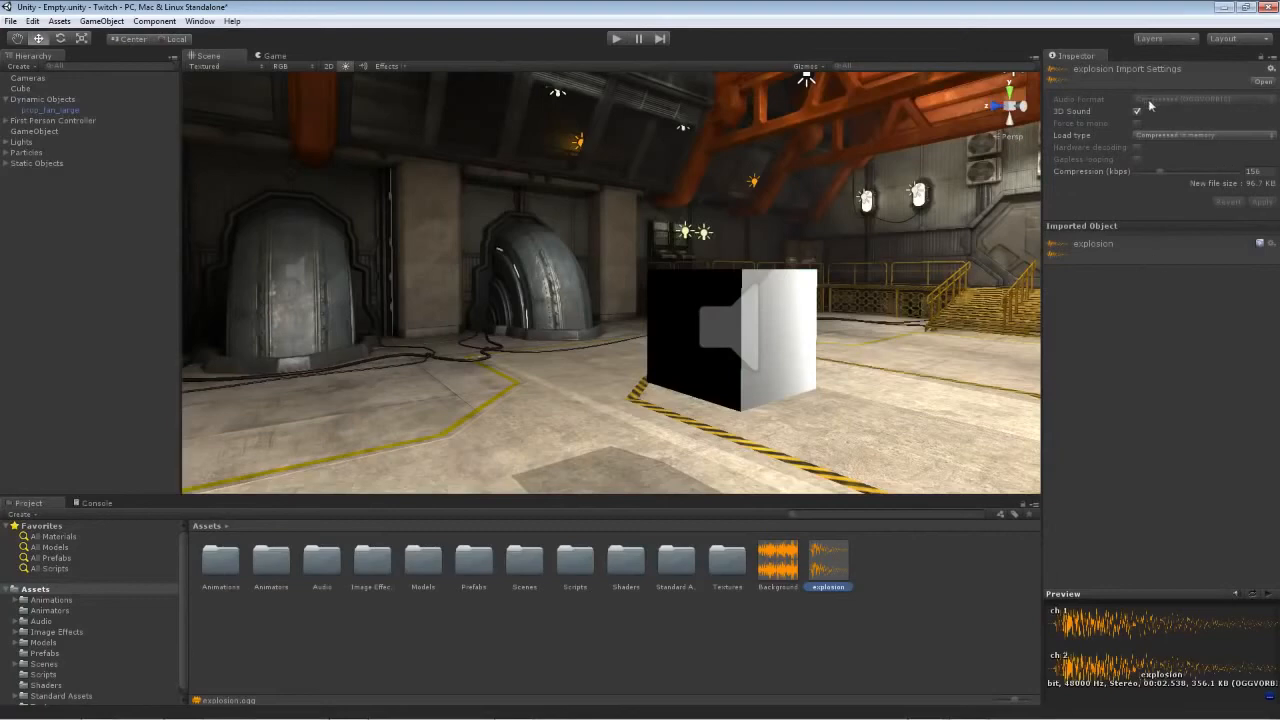
{"action": "left_click", "coordinate": [710, 340]}
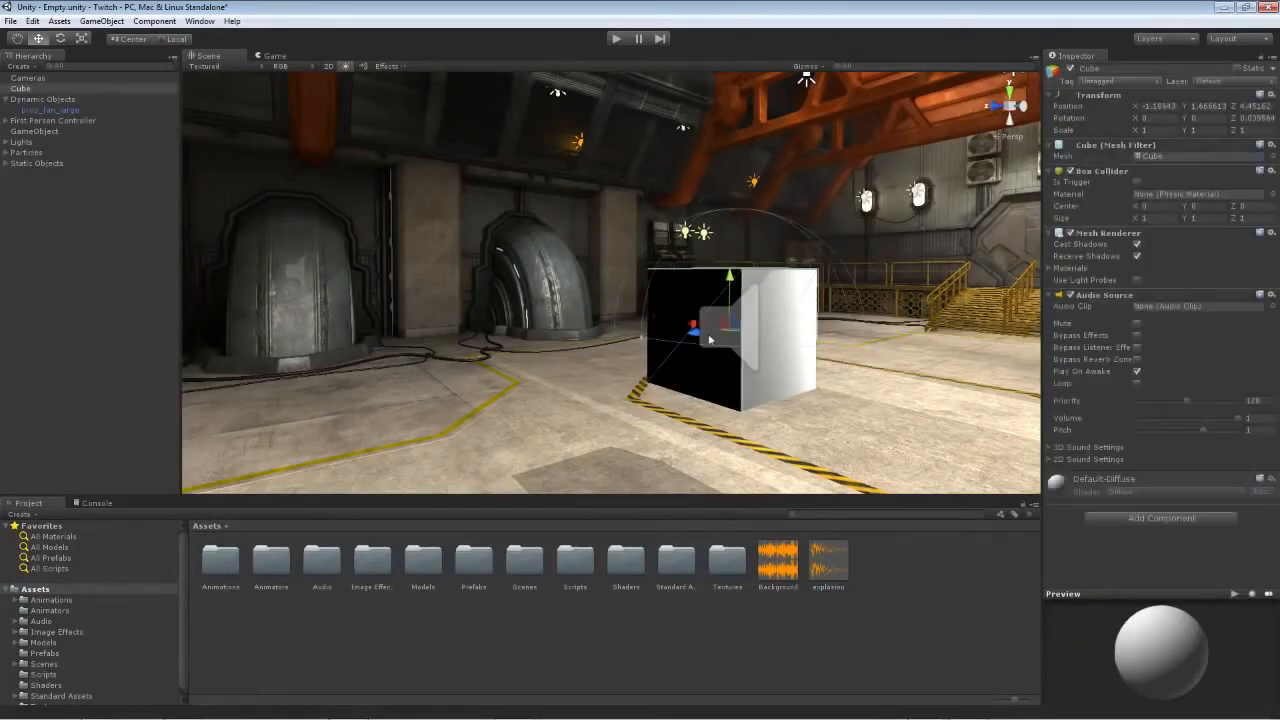
{"action": "left_click_drag", "start_coordinate": [822, 572], "coordinate": [1150, 310]}
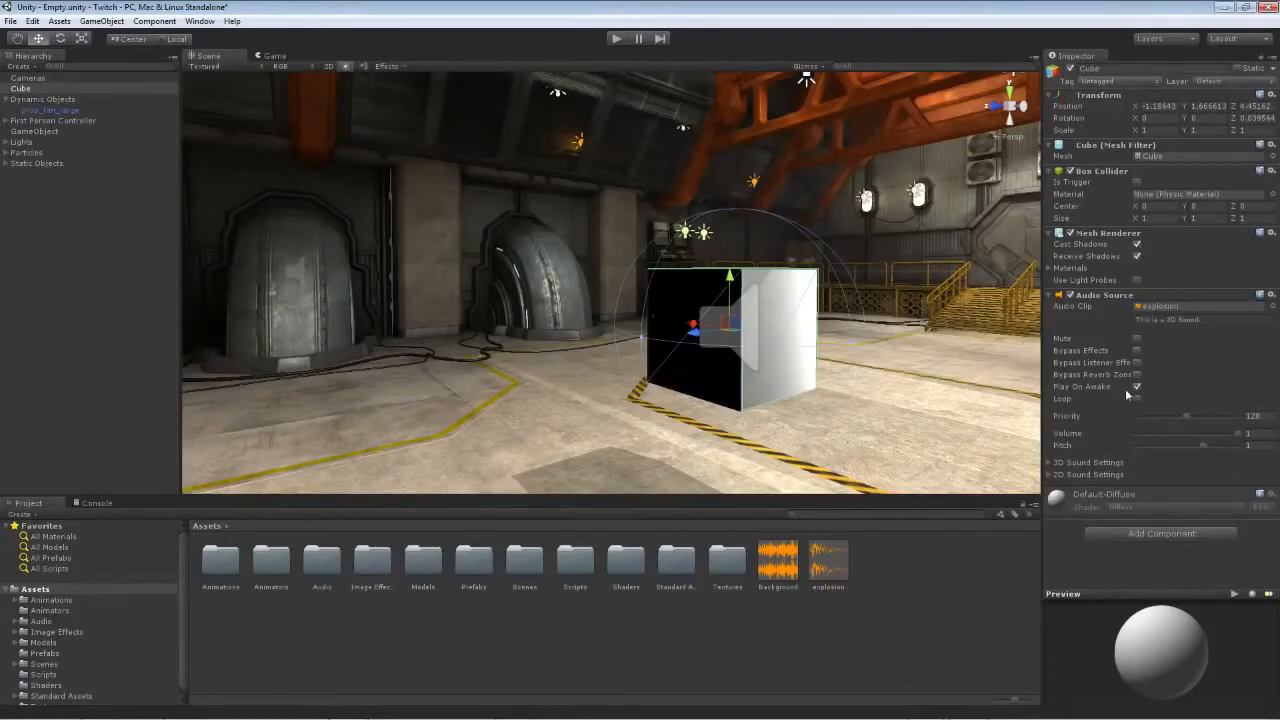
{"action": "left_click", "coordinate": [1136, 387]}
{"action": "right_click_drag", "start_coordinate": [537, 310], "coordinate": [510, 316]}
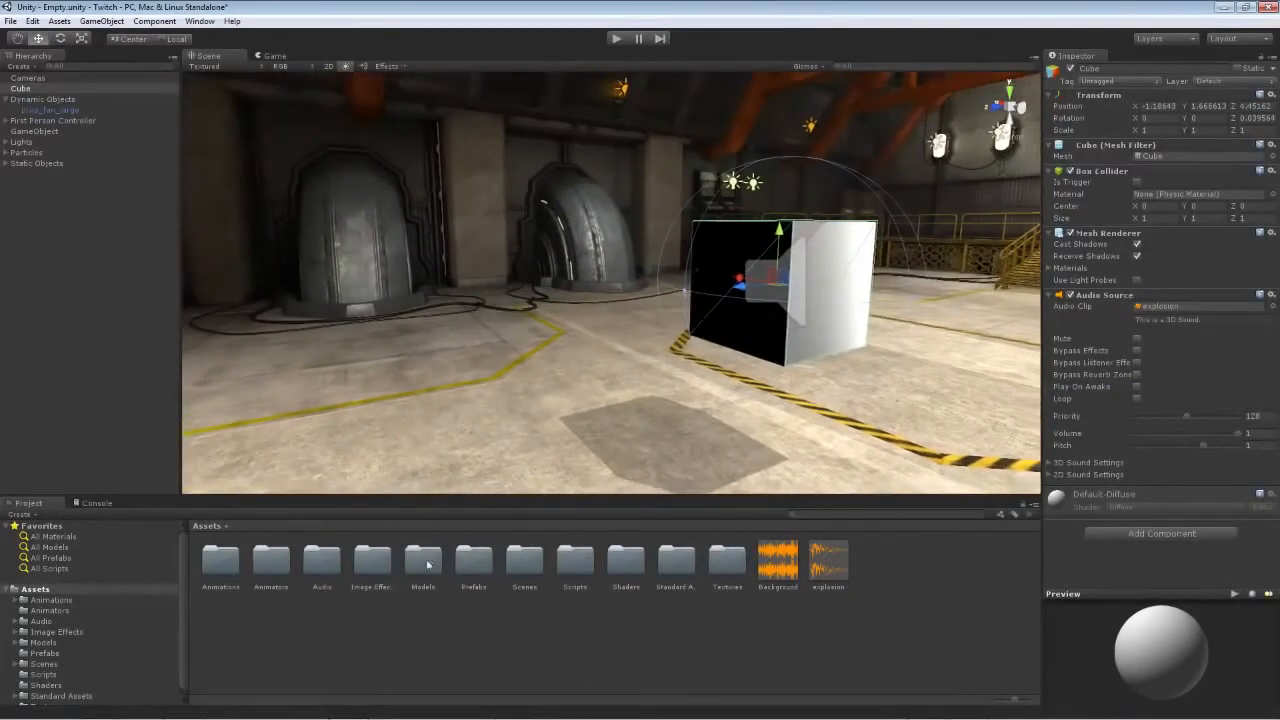
Step: Create a C# script named CollisionScript in the Scripts folder
{"action": "left_click", "coordinate": [43, 675]}
{"action": "right_click", "coordinate": [560, 628]}
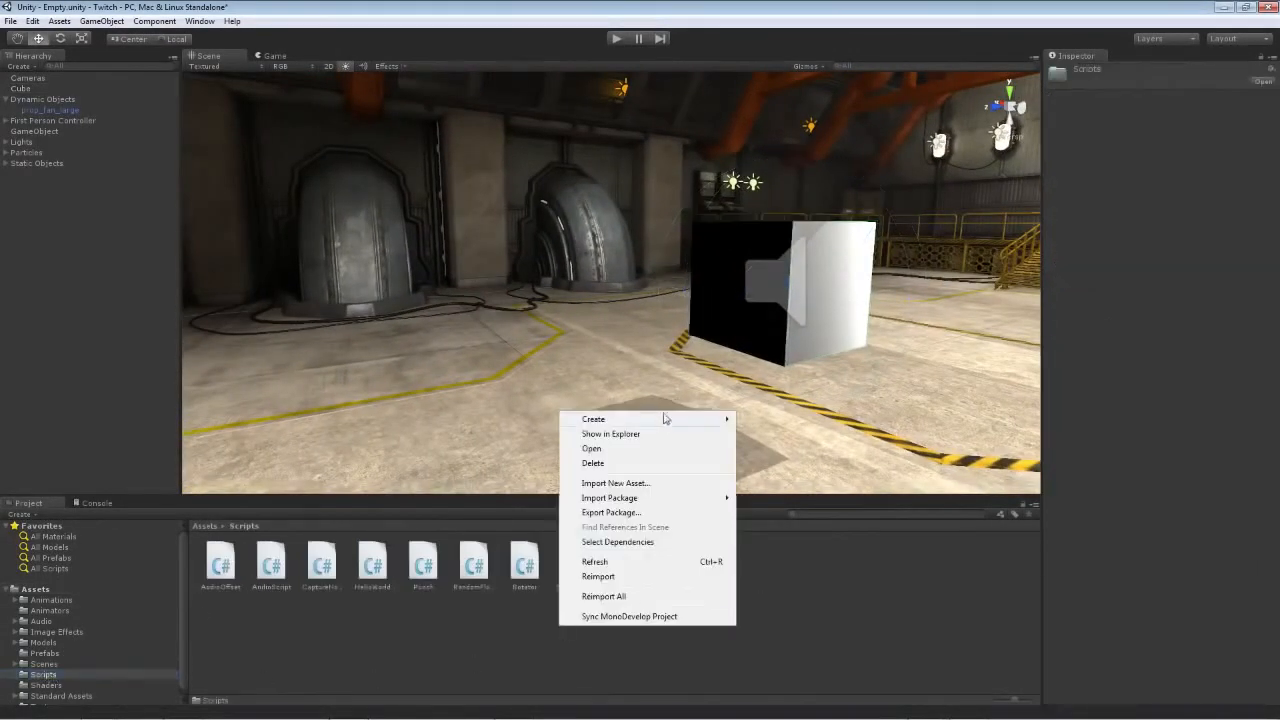
{"action": "mouse_move", "coordinate": [660, 423]}
{"action": "left_click", "coordinate": [794, 161]}
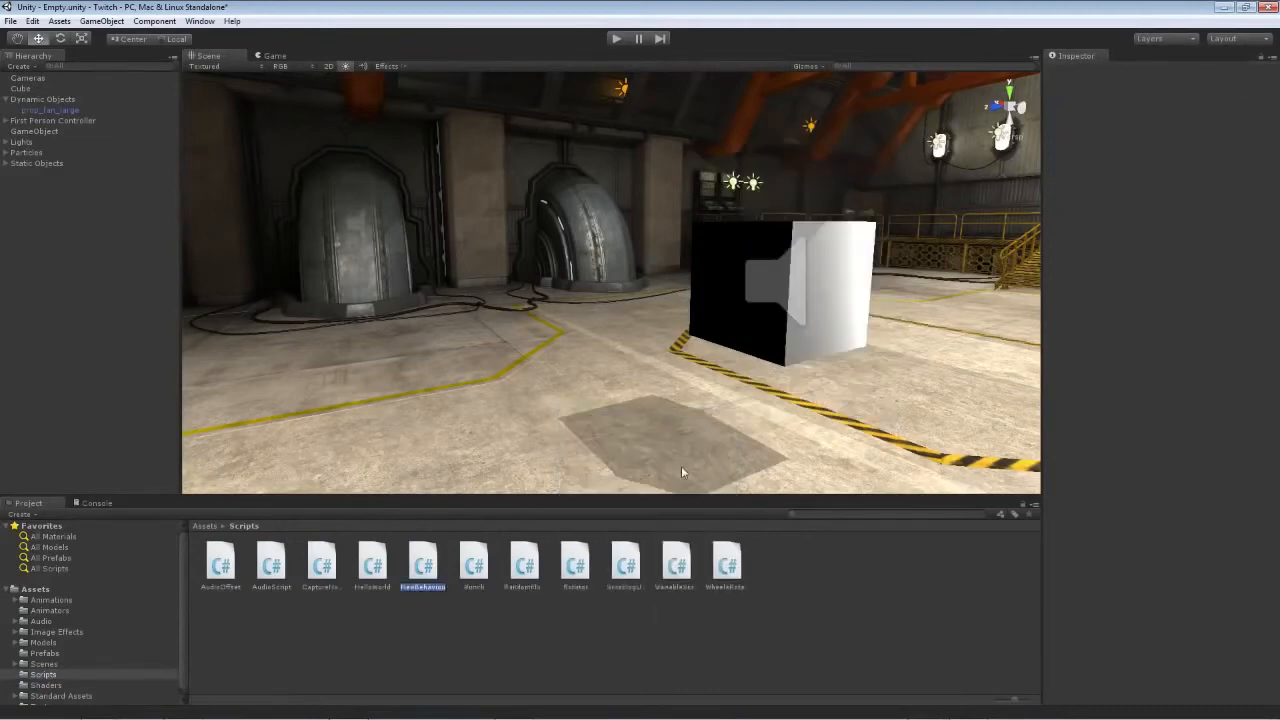
{"action": "type", "text": "Co"}
{"action": "type", "text": "llisionScript"}
{"action": "key", "text": "Return"}
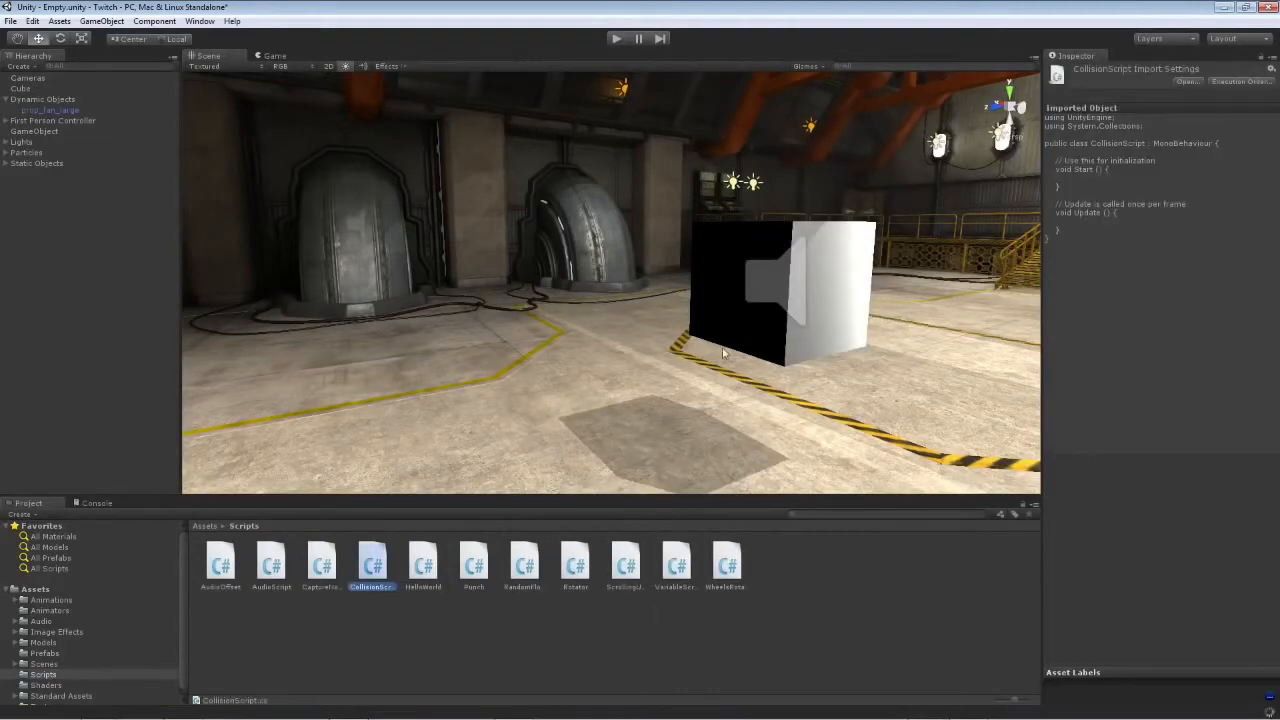
Step: Attach CollisionScript to the cube and select the script asset in the Scripts folder
{"action": "left_click", "coordinate": [713, 252]}
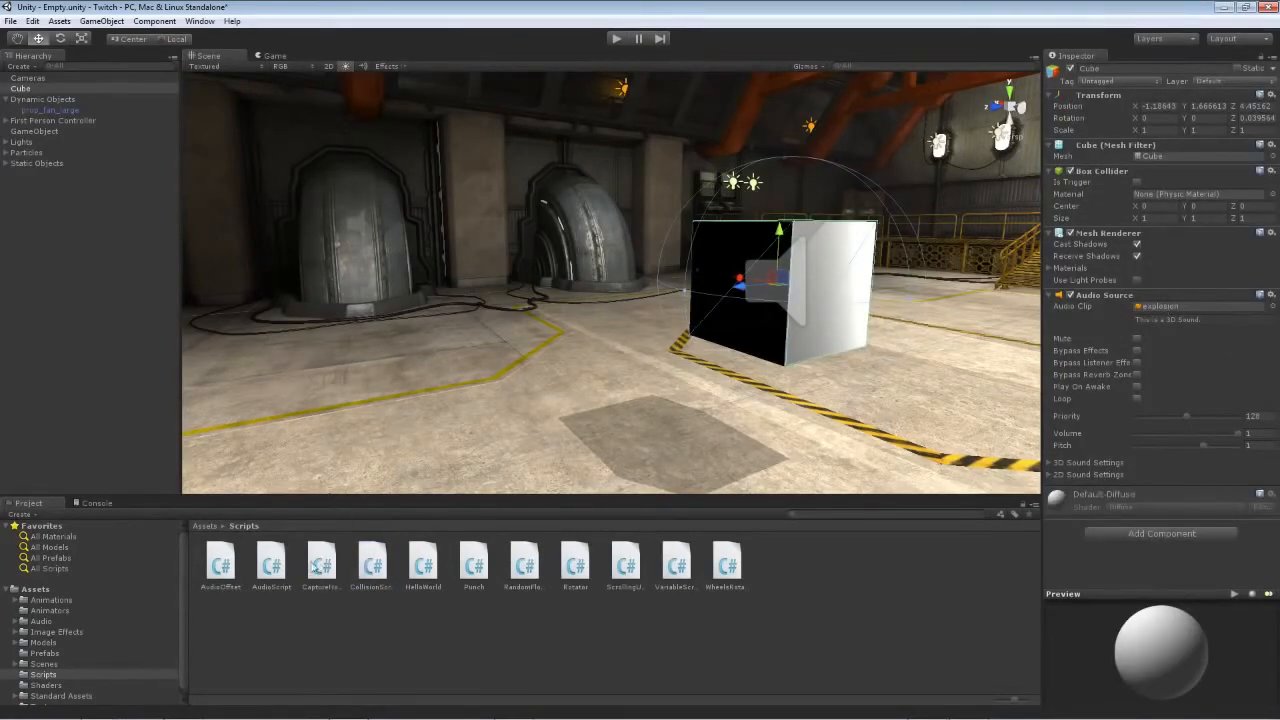
{"action": "left_click_drag", "start_coordinate": [371, 565], "coordinate": [1111, 563]}
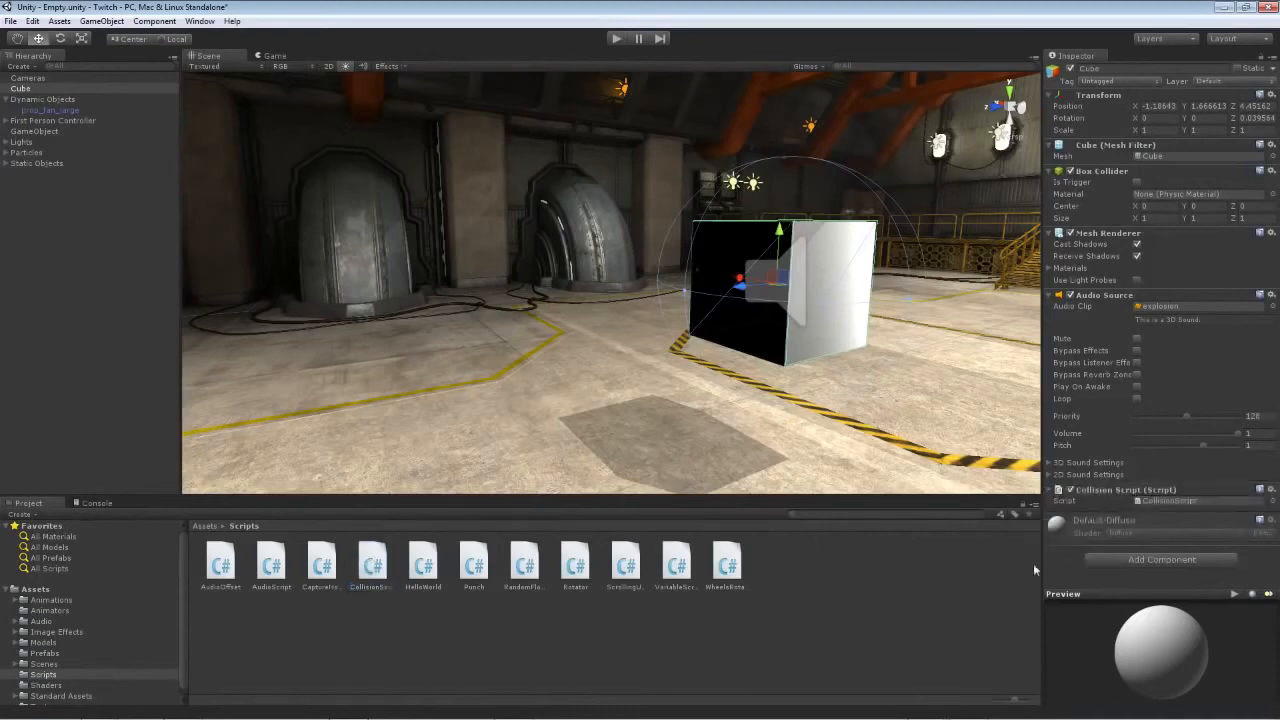
{"action": "left_click", "coordinate": [371, 565]}
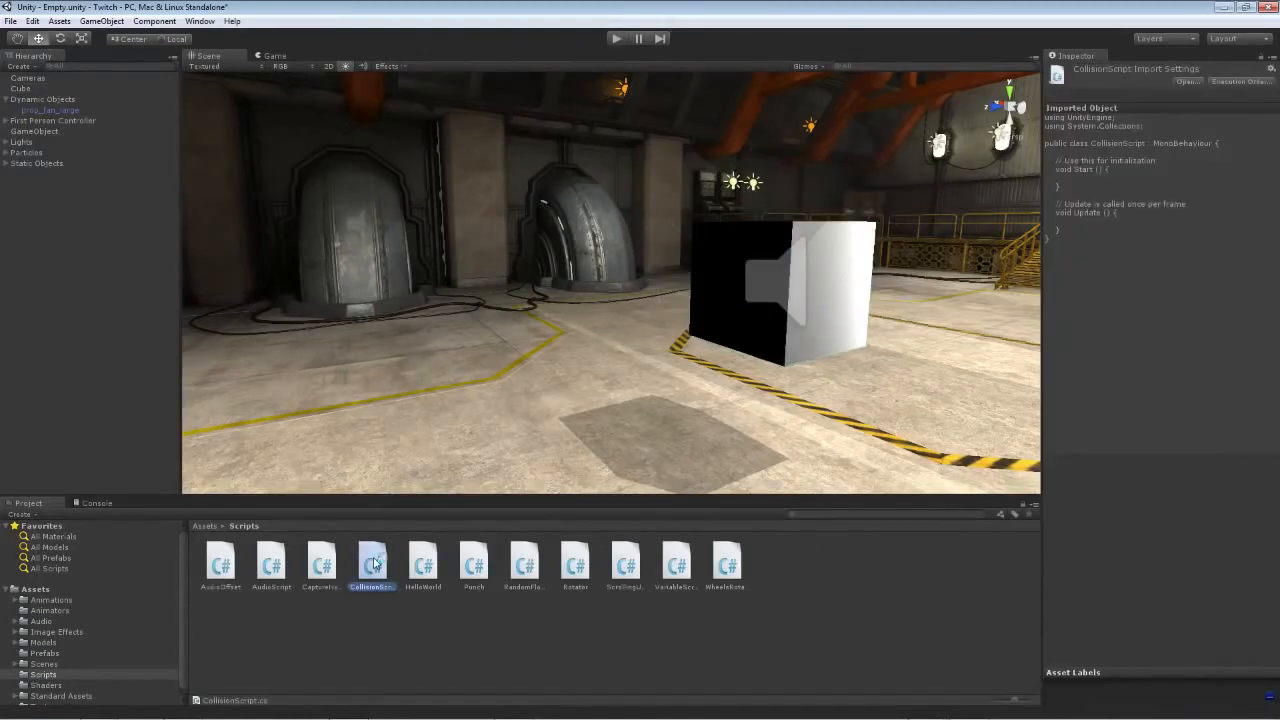
Step: Open CollisionScript in MonoDevelop and delete its default Start and Update methods with their comments
{"action": "double_click", "coordinate": [372, 565]}
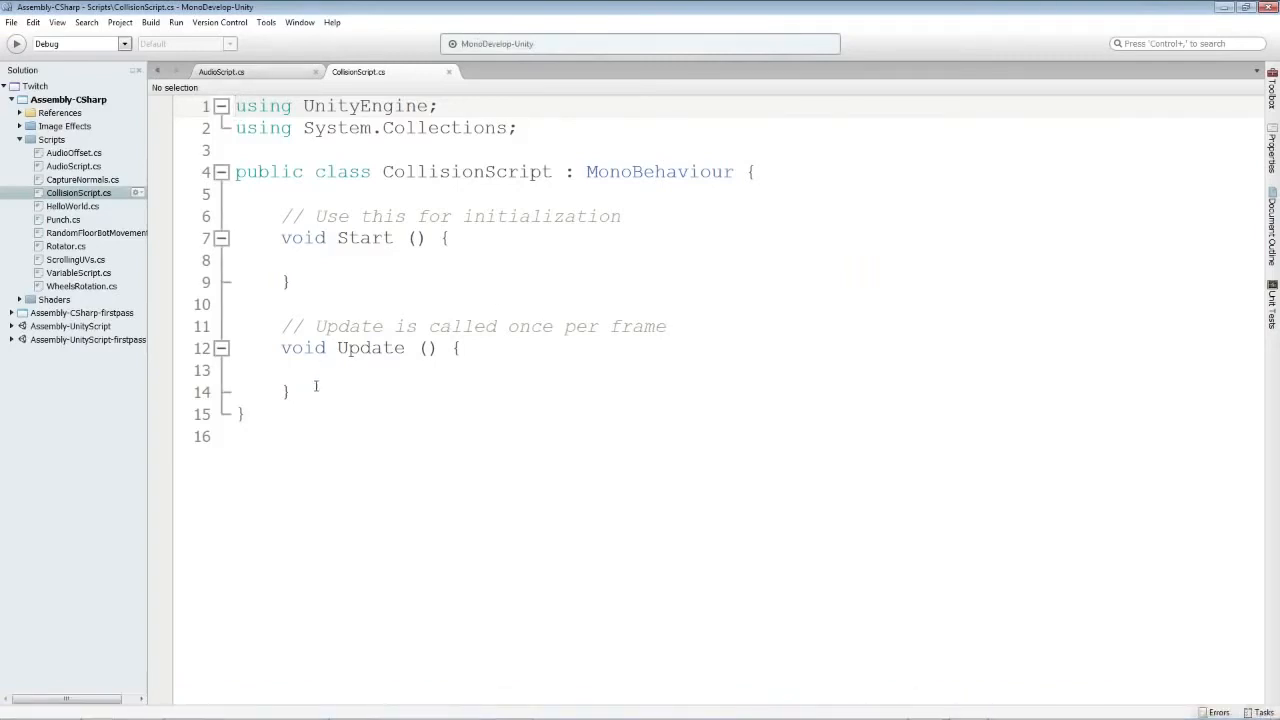
{"action": "left_click_drag", "start_coordinate": [316, 386], "coordinate": [232, 216]}
{"action": "key", "text": "Delete"}
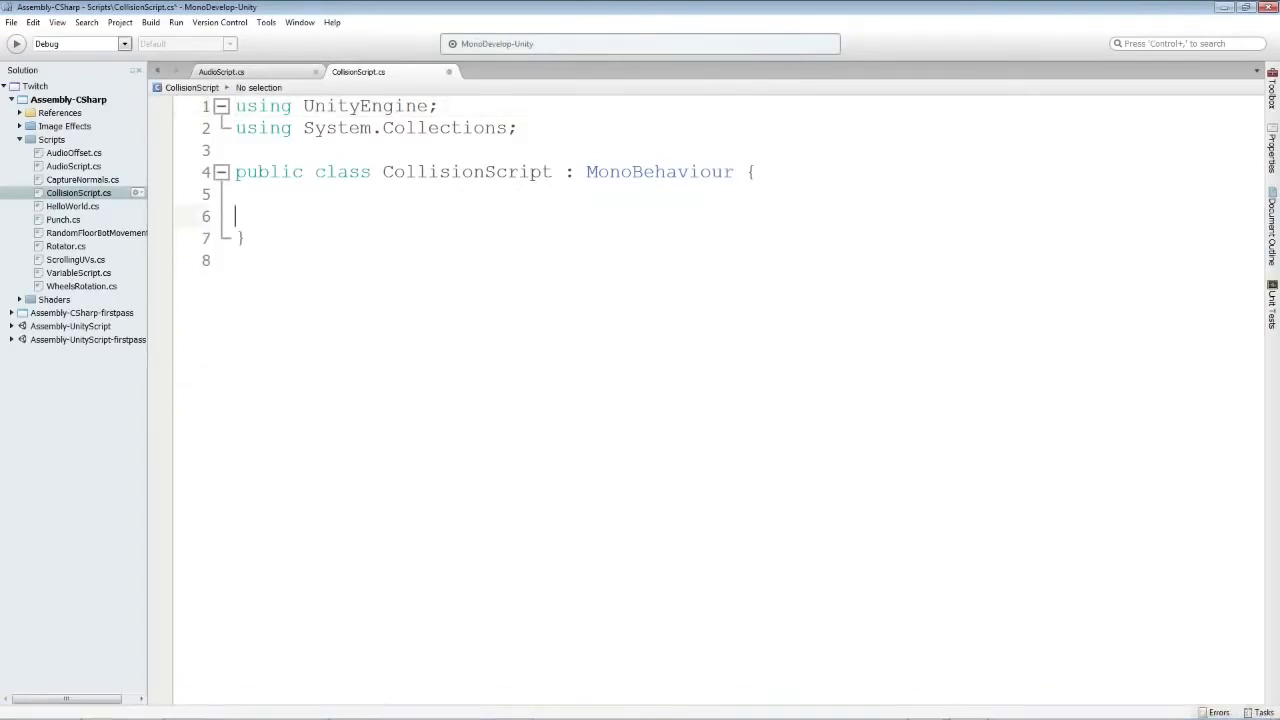
Step: Write a method void OnCollision(Collision hit) that calls audio.Play (); in the CollisionScript class, and save the script
{"action": "type", "text": "void OnCollision"}
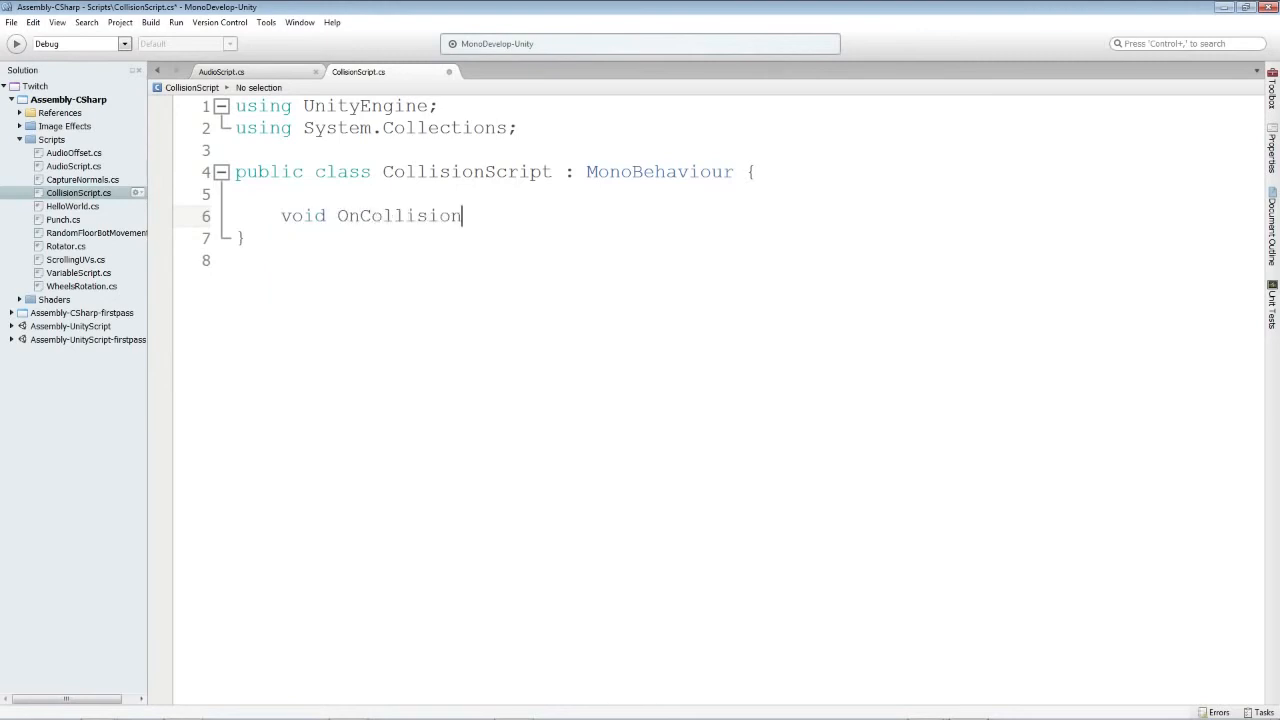
{"action": "type", "text": "(Co"}
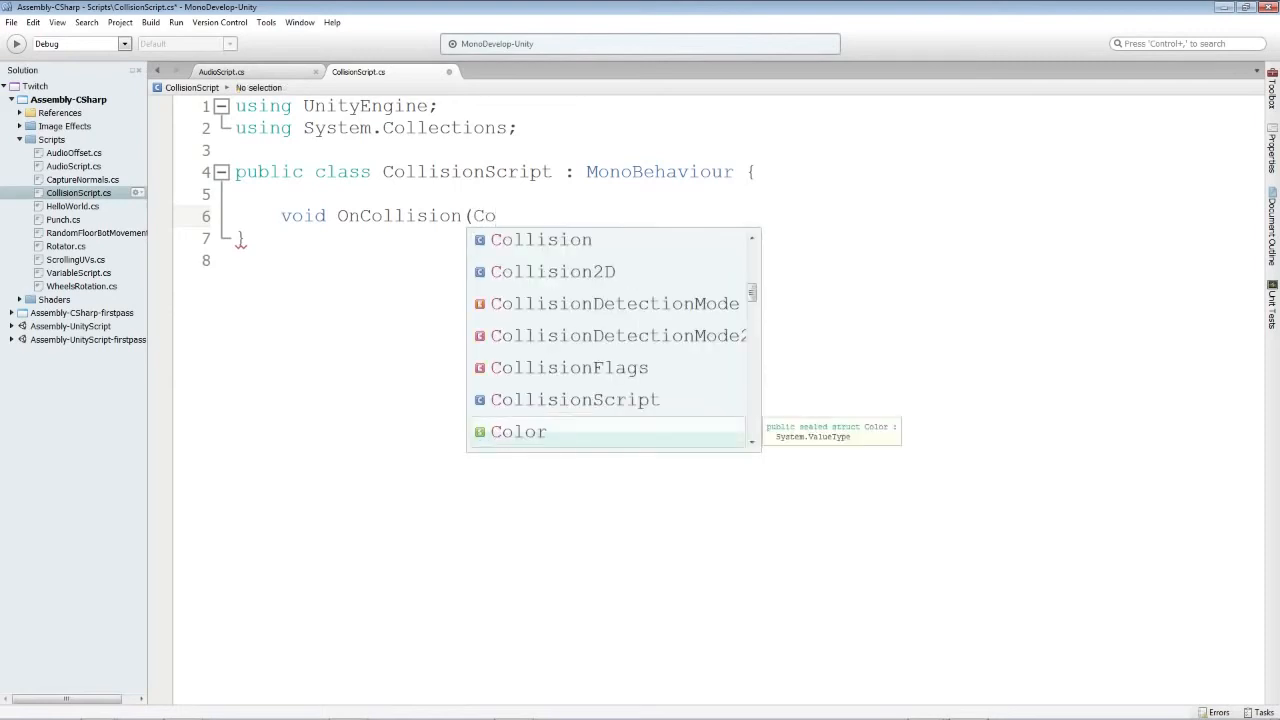
{"action": "key", "text": "Up"}
{"action": "key", "text": "Up"}
{"action": "key", "text": "Up"}
{"action": "key", "text": "Up"}
{"action": "key", "text": "Up"}
{"action": "key", "text": "Up"}
{"action": "key", "text": "Return"}
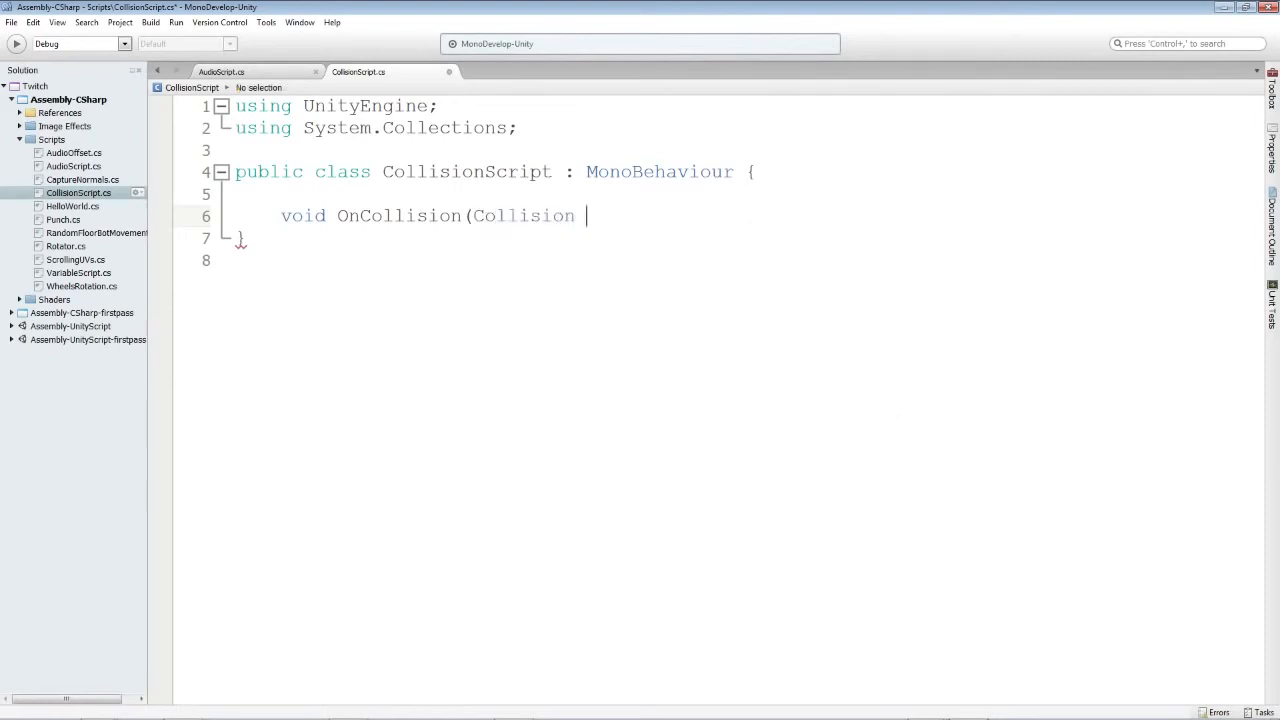
{"action": "type", "text": "hit)"}
{"action": "key", "text": "Return"}
{"action": "type", "text": "{"}
{"action": "key", "text": "Return"}
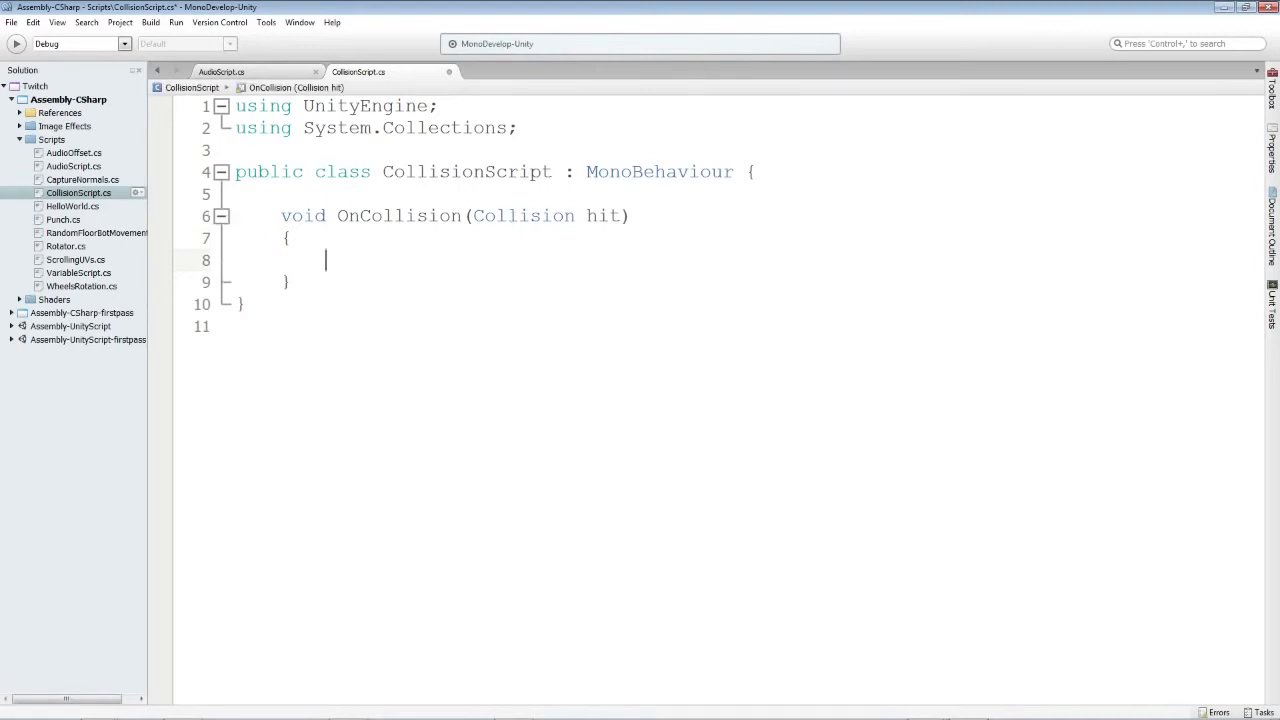
{"action": "type", "text": "audio"}
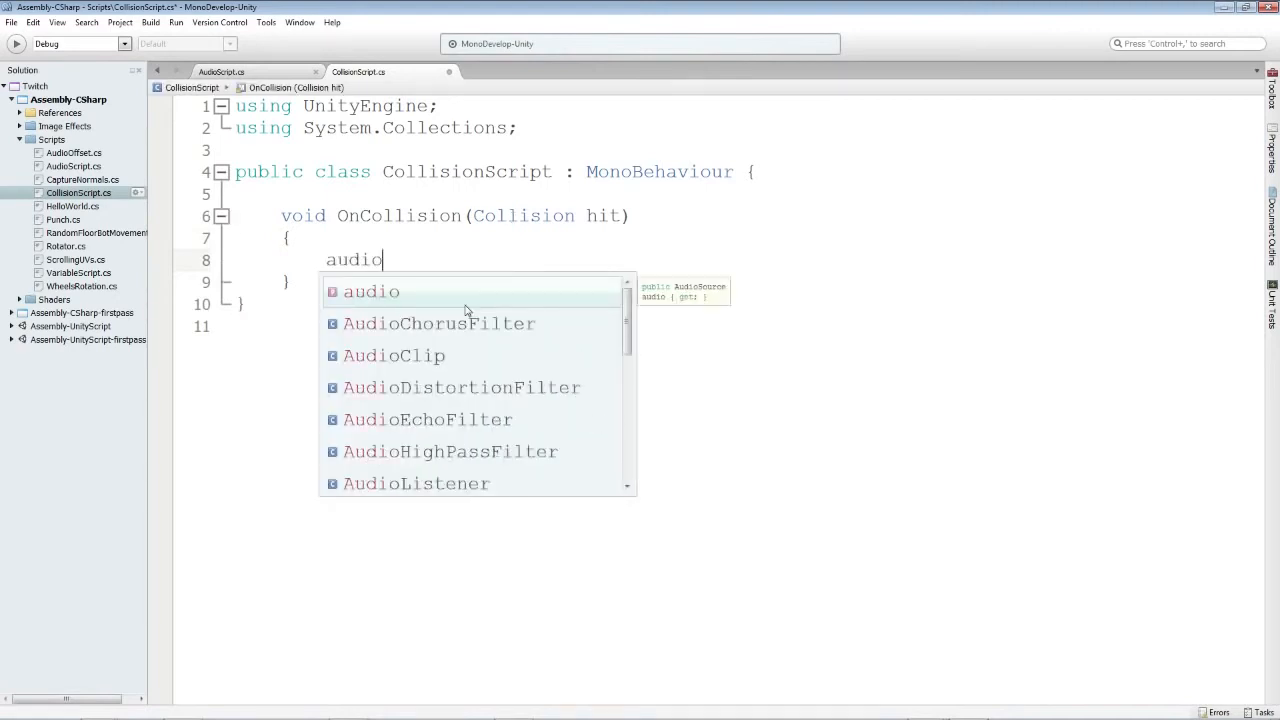
{"action": "type", "text": "Play();"}
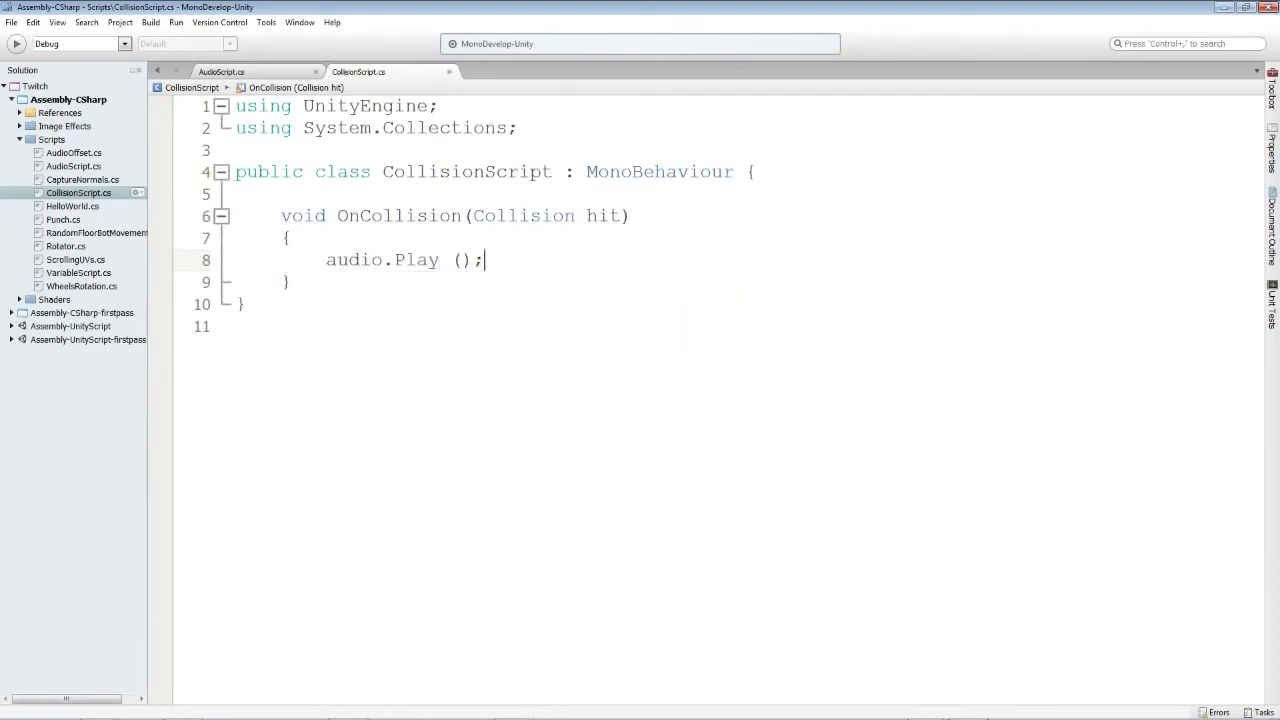
Step: Switch to Unity and play-test the scene by walking the player up to the cube, then stop play mode
{"action": "left_click", "coordinate": [356, 710]}
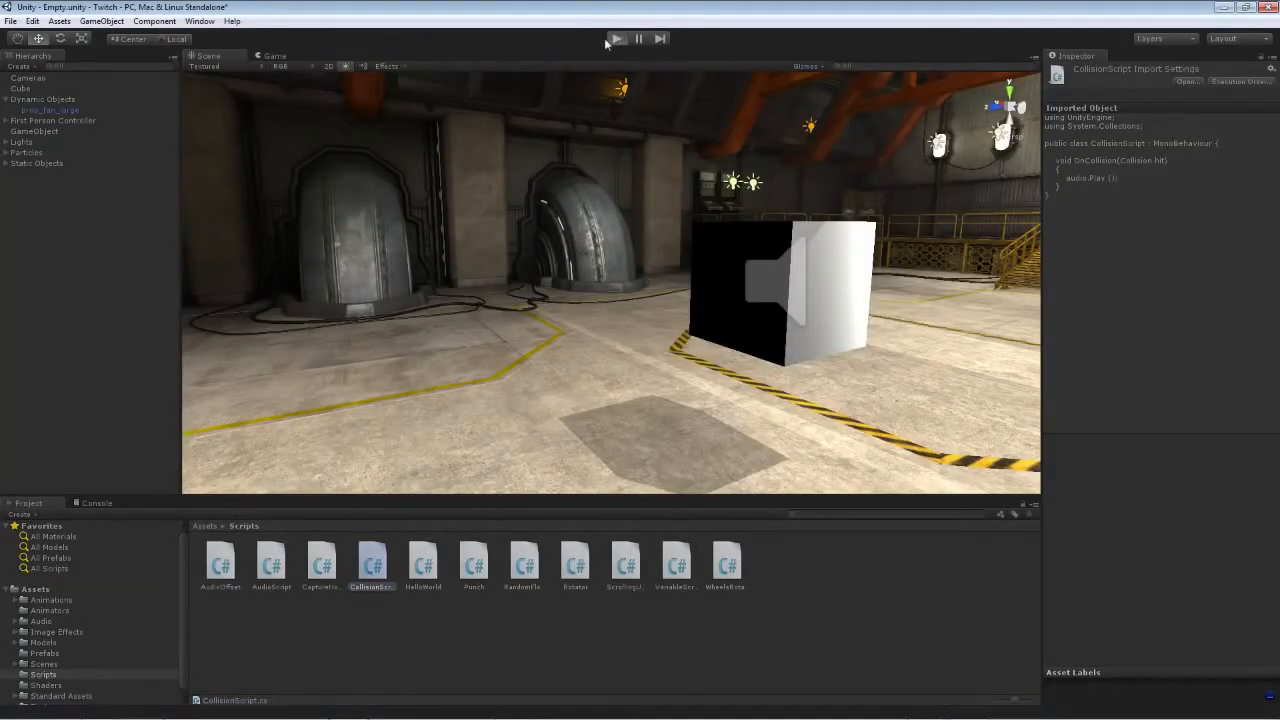
{"action": "left_click", "coordinate": [615, 39]}
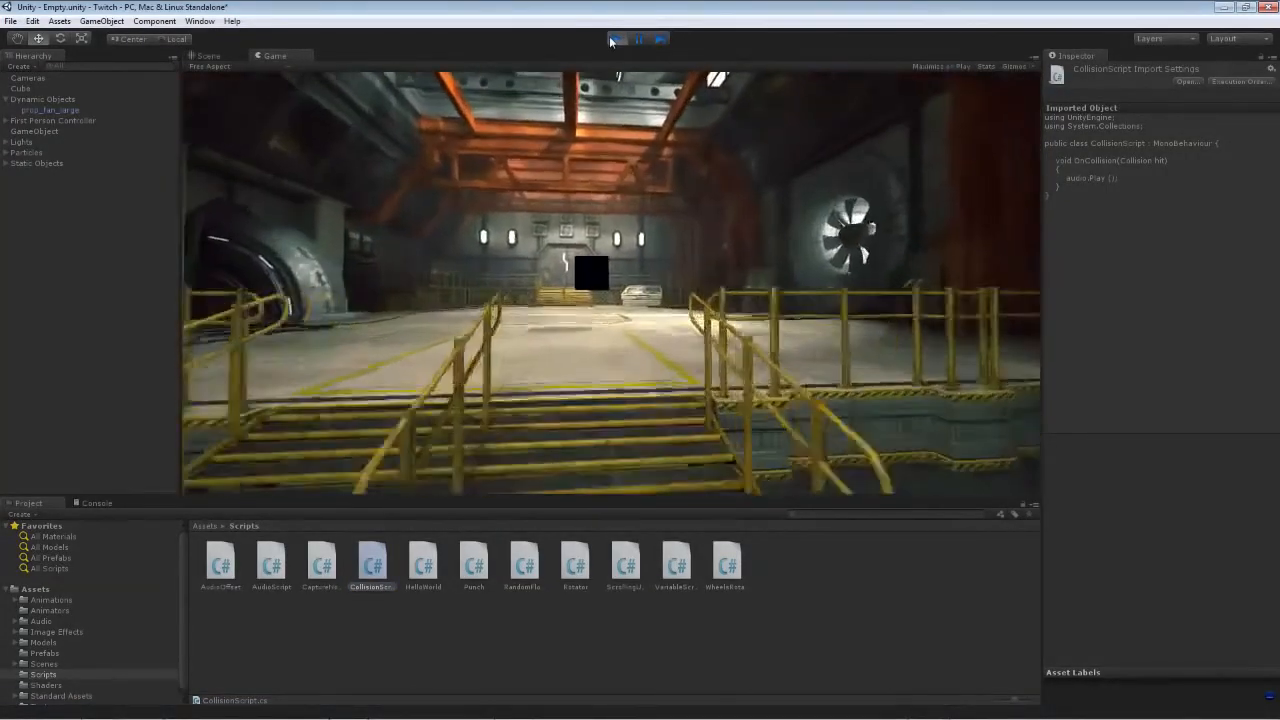
{"action": "key", "text": "w"}
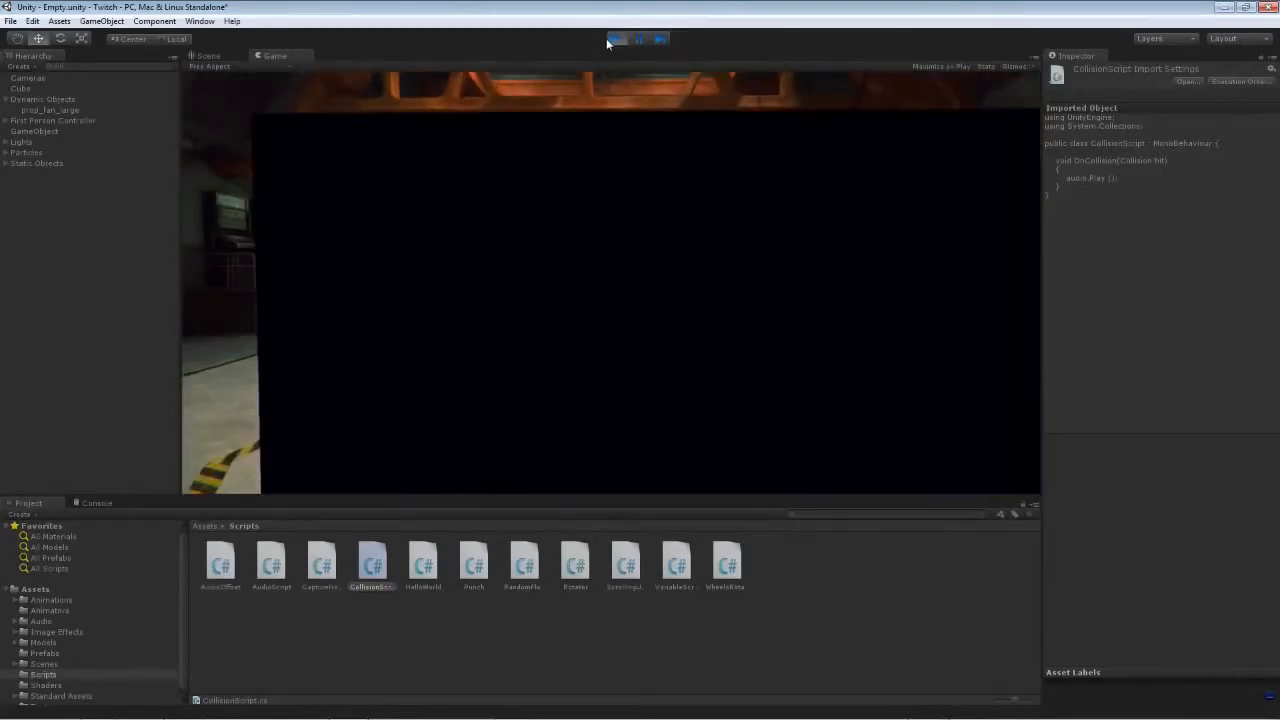
{"action": "key", "text": "s"}
{"action": "left_click", "coordinate": [614, 39]}
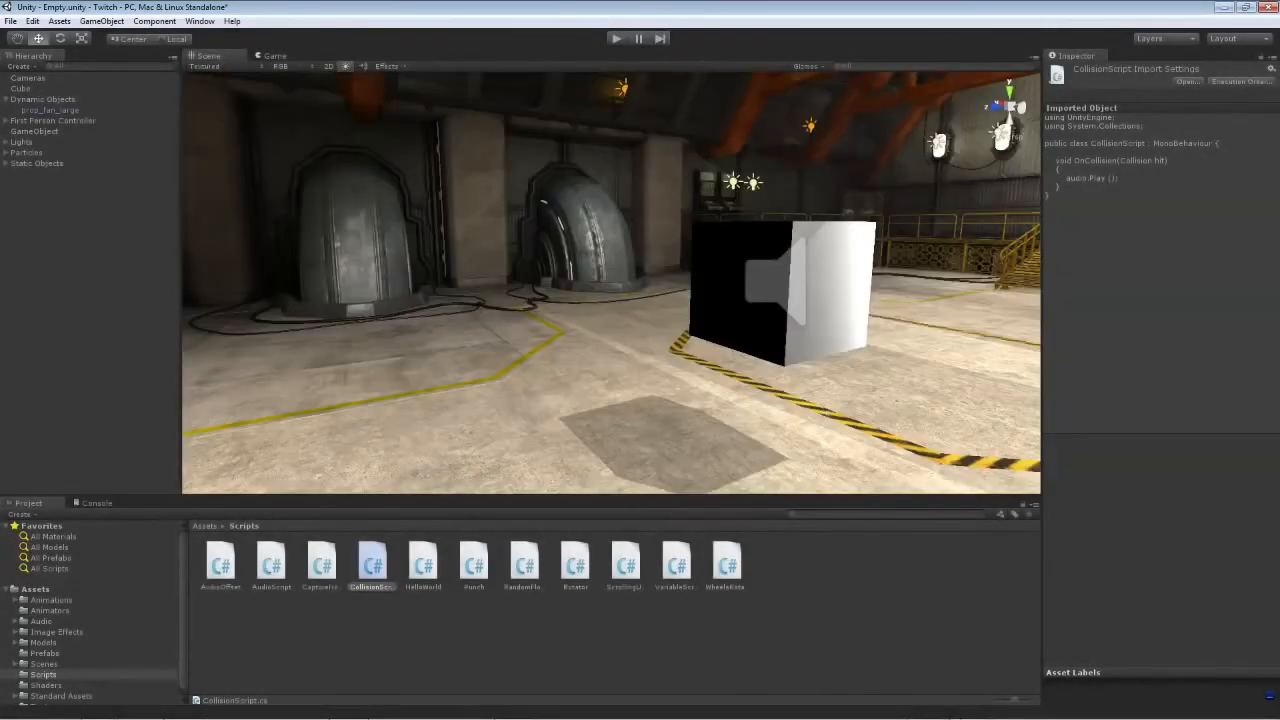
Step: Back in MonoDevelop, change the OnCollision parameter type to Collider and save the script
{"action": "left_click", "coordinate": [979, 710]}
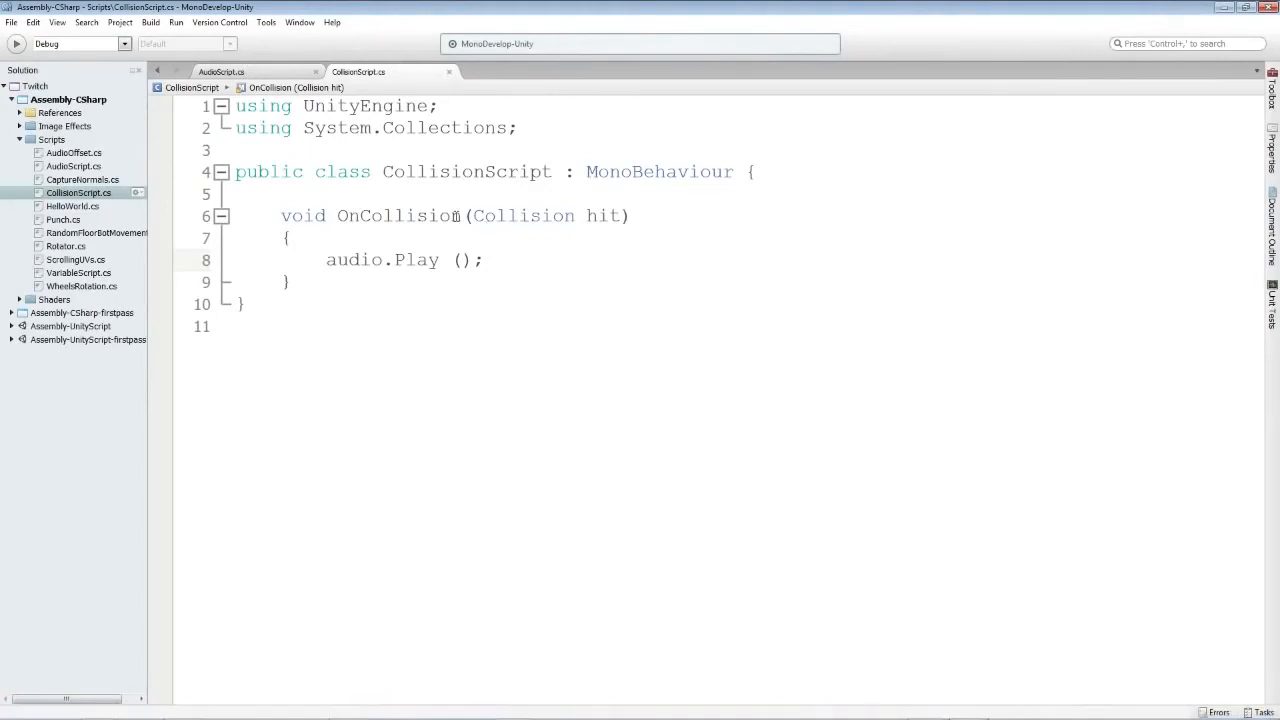
{"action": "left_click_drag", "start_coordinate": [462, 217], "coordinate": [407, 216]}
{"action": "left_click", "coordinate": [574, 216]}
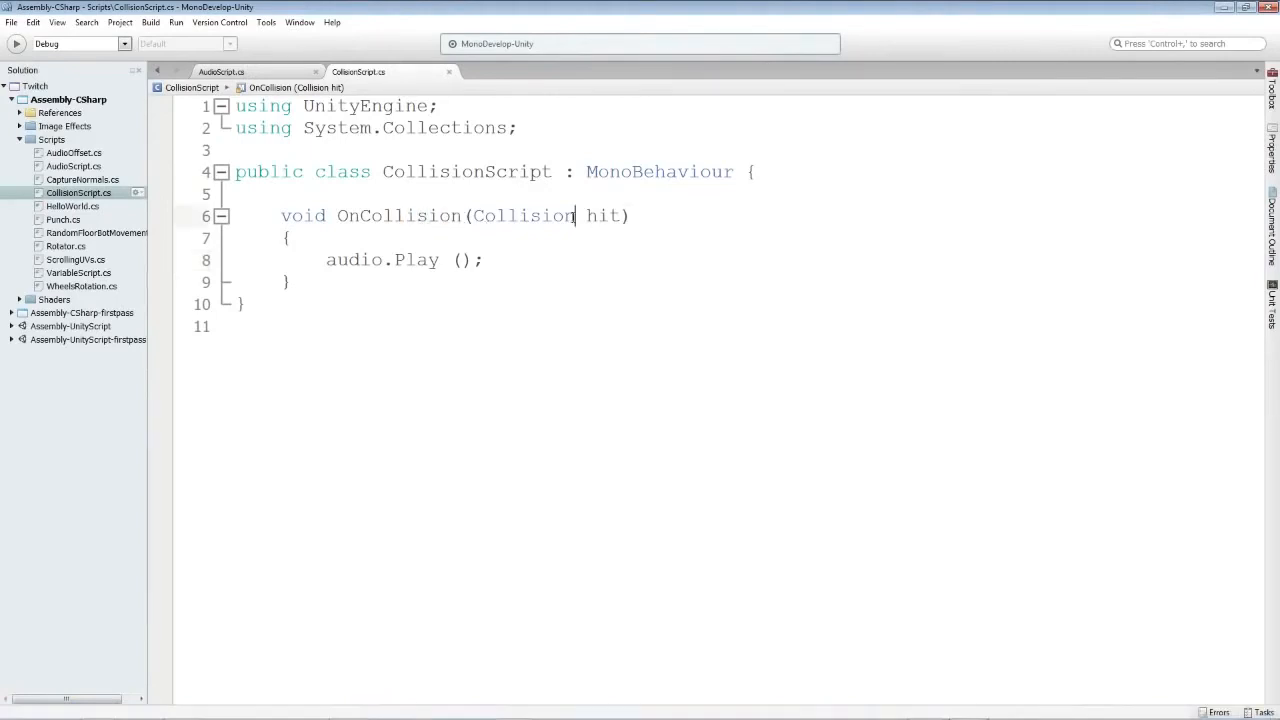
{"action": "double_click", "coordinate": [540, 216]}
{"action": "key", "text": "Right"}
{"action": "key", "text": "BackSpace"}
{"action": "key", "text": "BackSpace"}
{"action": "key", "text": "BackSpace"}
{"action": "key", "text": "BackSpace"}
{"action": "type", "text": "der"}
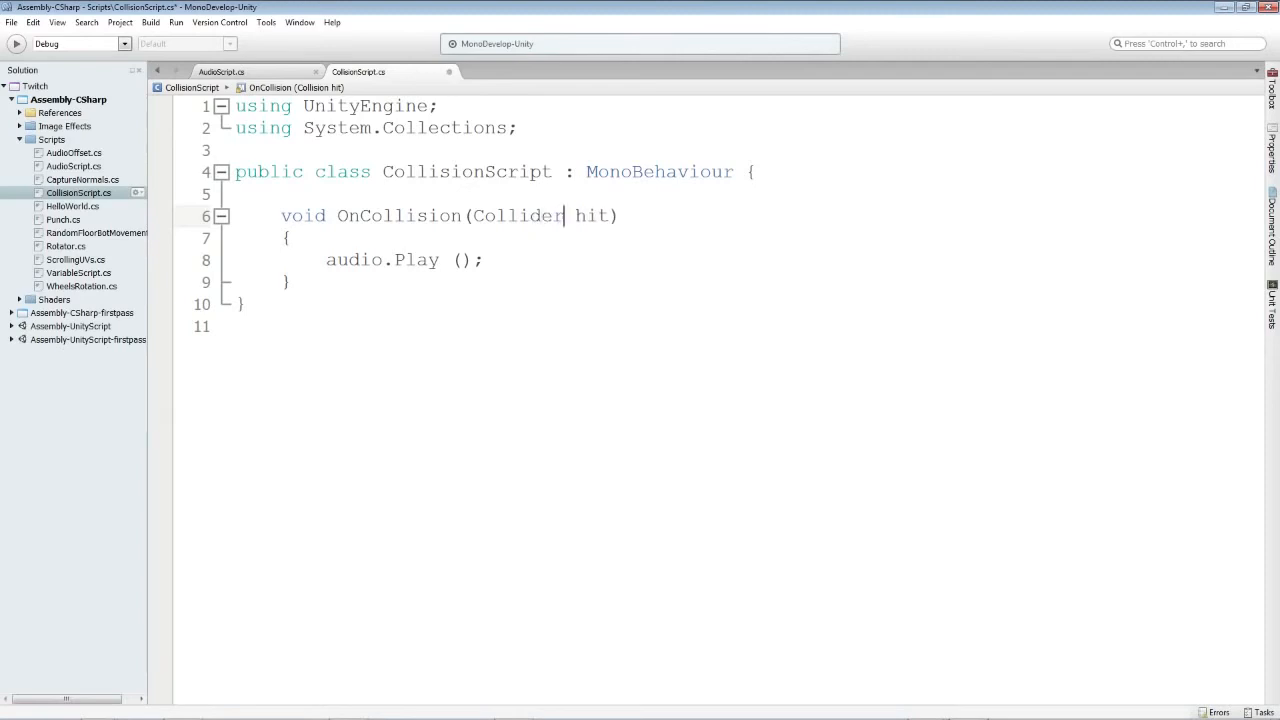
{"action": "key", "text": "ctrl+s"}
{"action": "left_click", "coordinate": [595, 326]}
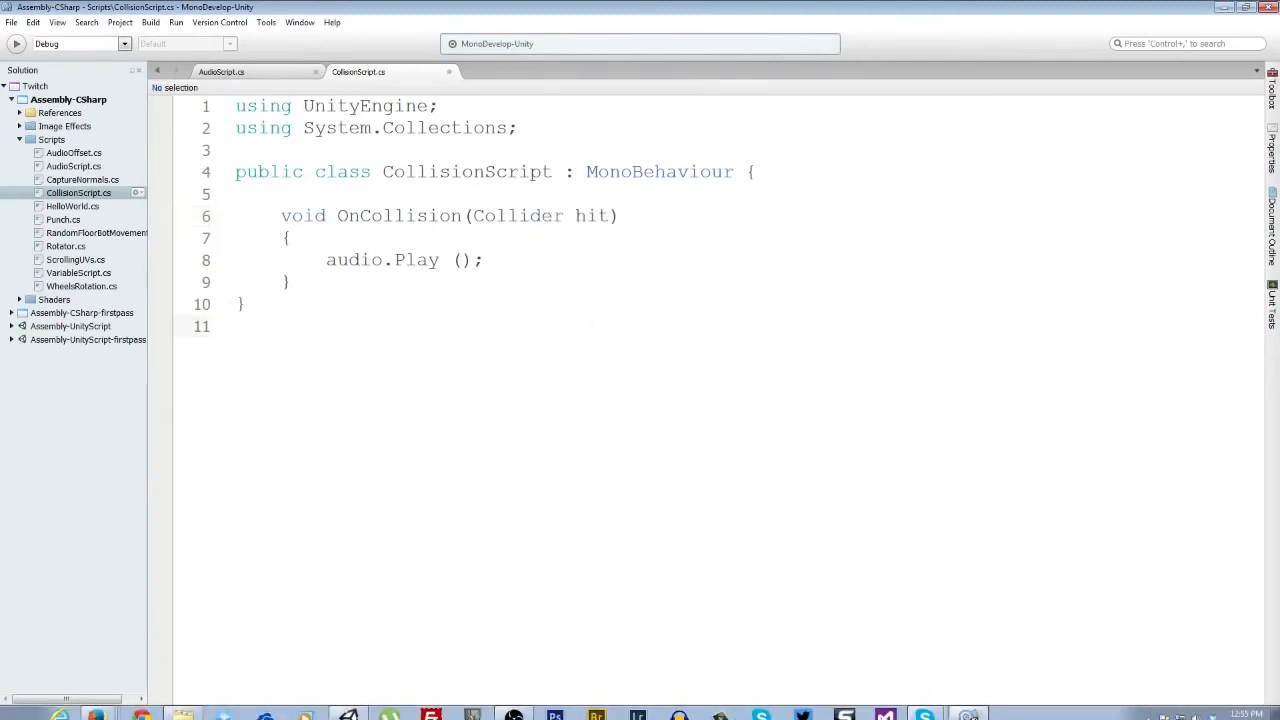
Step: Return to Unity and run the scene with the Collider parameter, walk the player forward, and stop play mode
{"action": "left_click", "coordinate": [349, 707]}
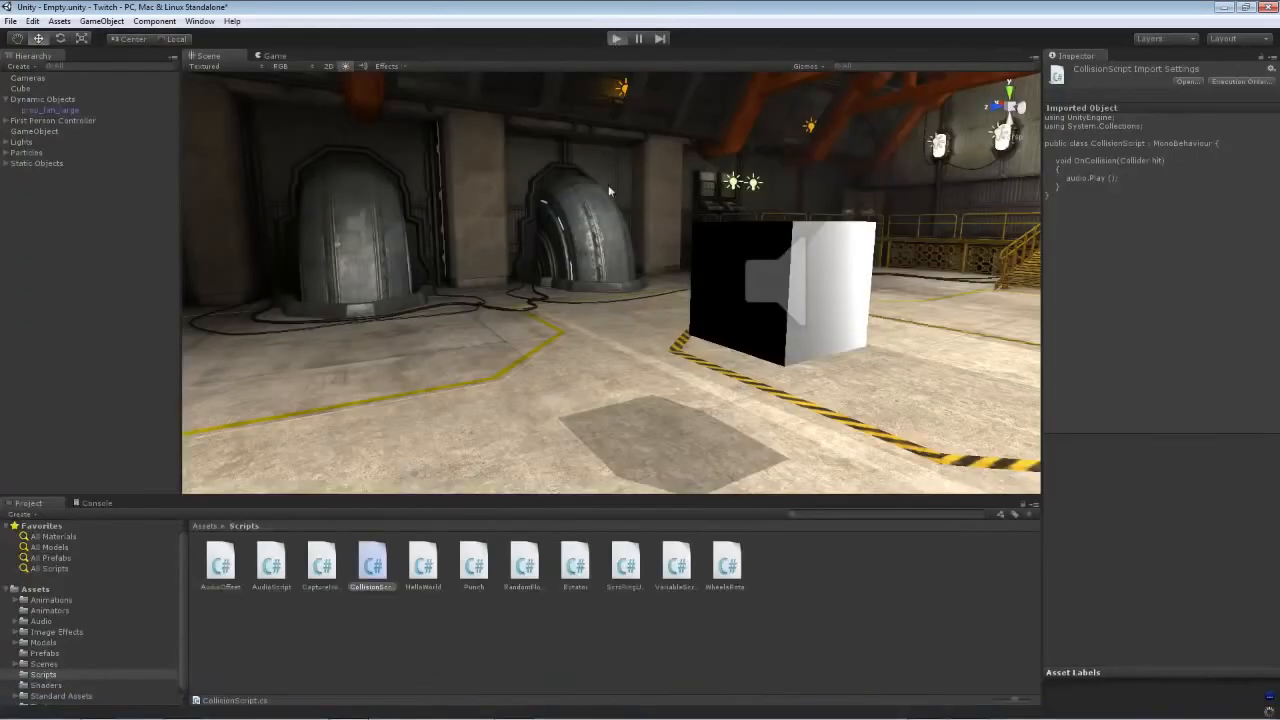
{"action": "key", "text": "ctrl+p"}
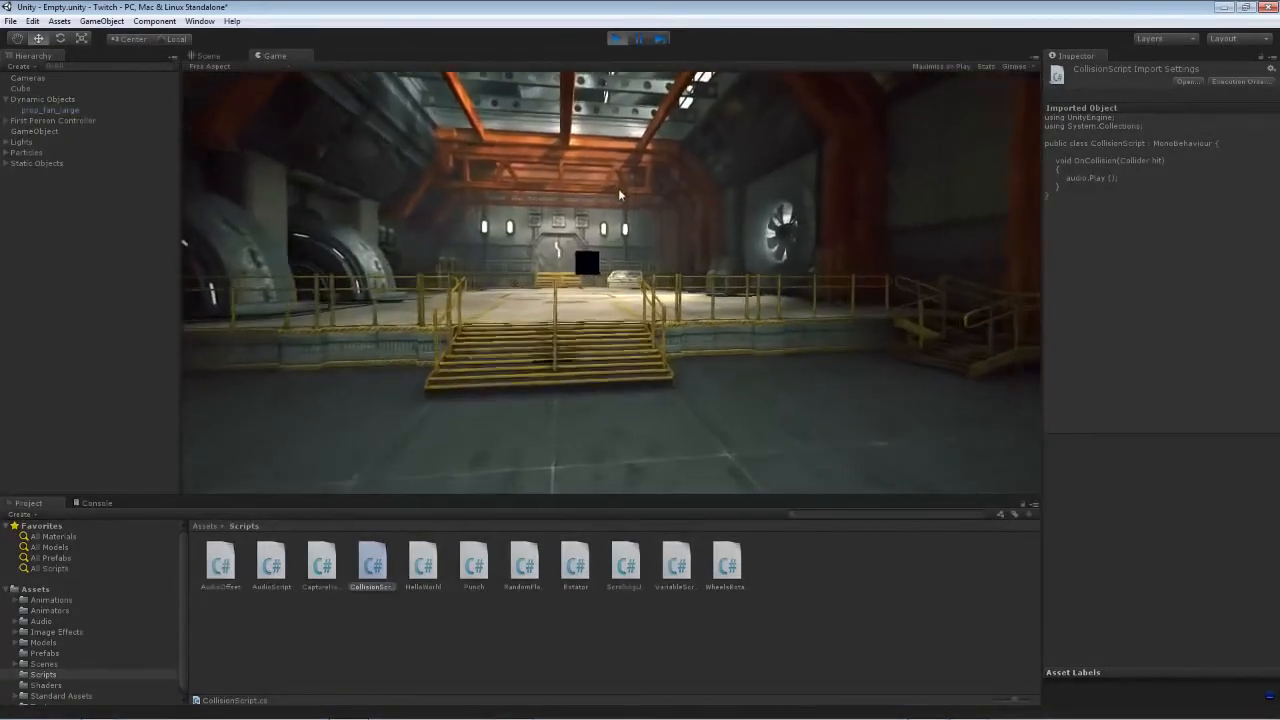
{"action": "key", "text": "w"}
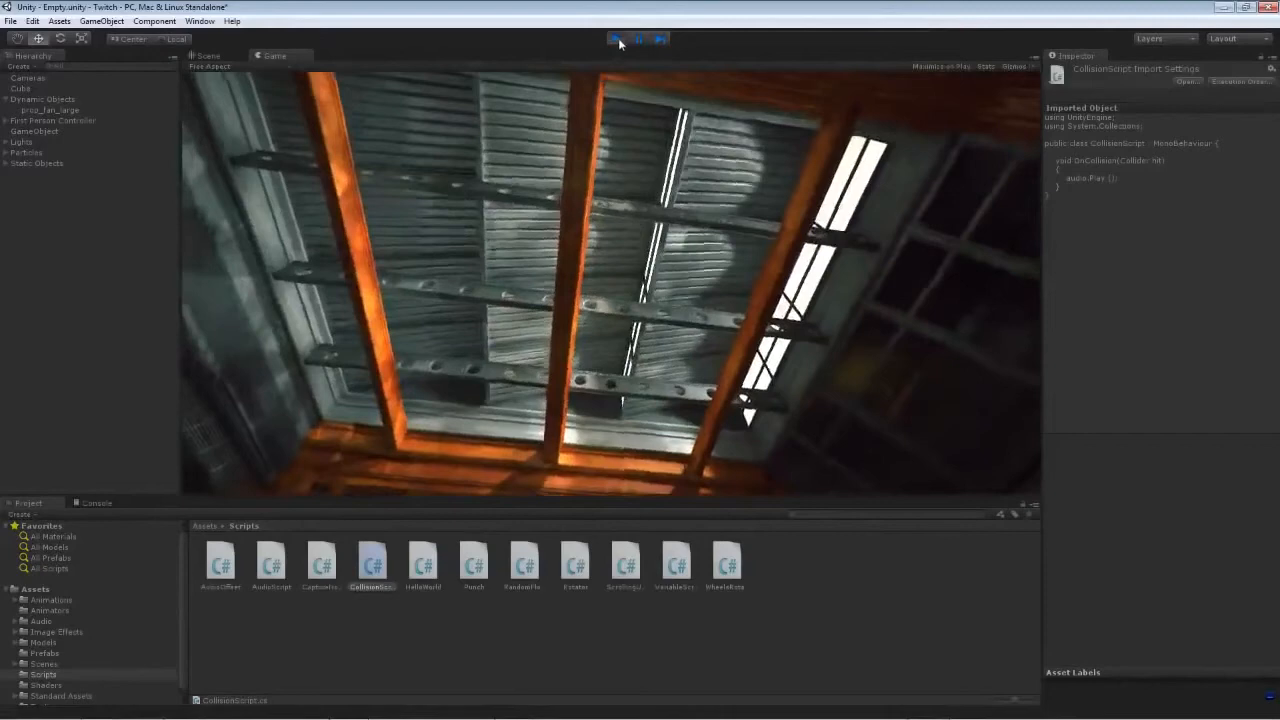
{"action": "left_click", "coordinate": [616, 38]}
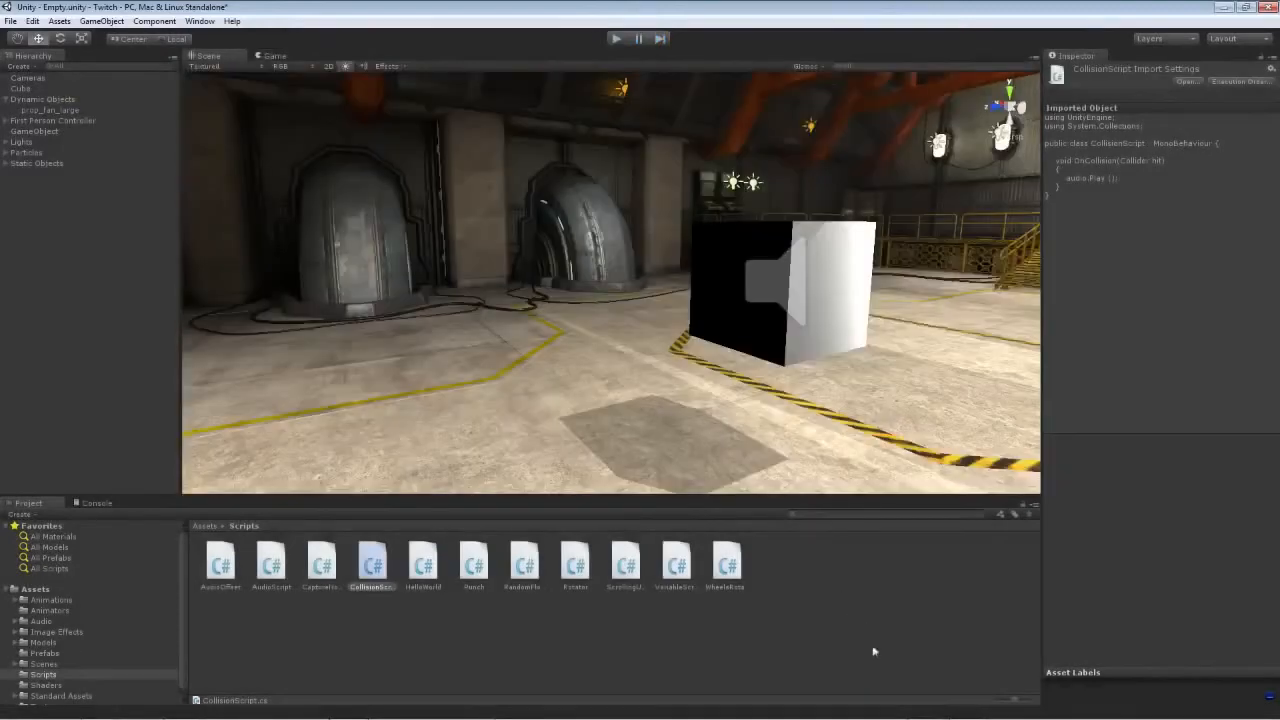
Step: In MonoDevelop, change the method signature to OnCollisionEnter(Collider hit) and save CollisionScript
{"action": "left_click", "coordinate": [932, 709]}
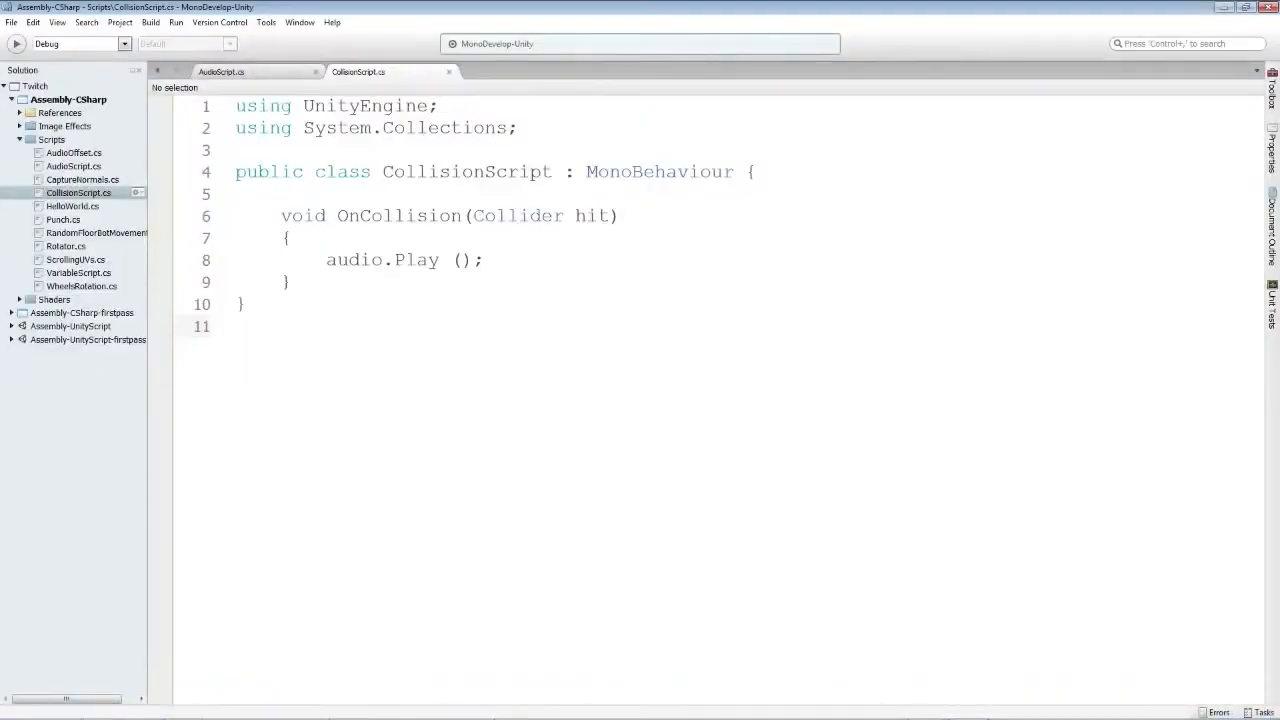
{"action": "left_click_drag", "start_coordinate": [656, 215], "coordinate": [465, 215]}
{"action": "type", "text": "Enter("}
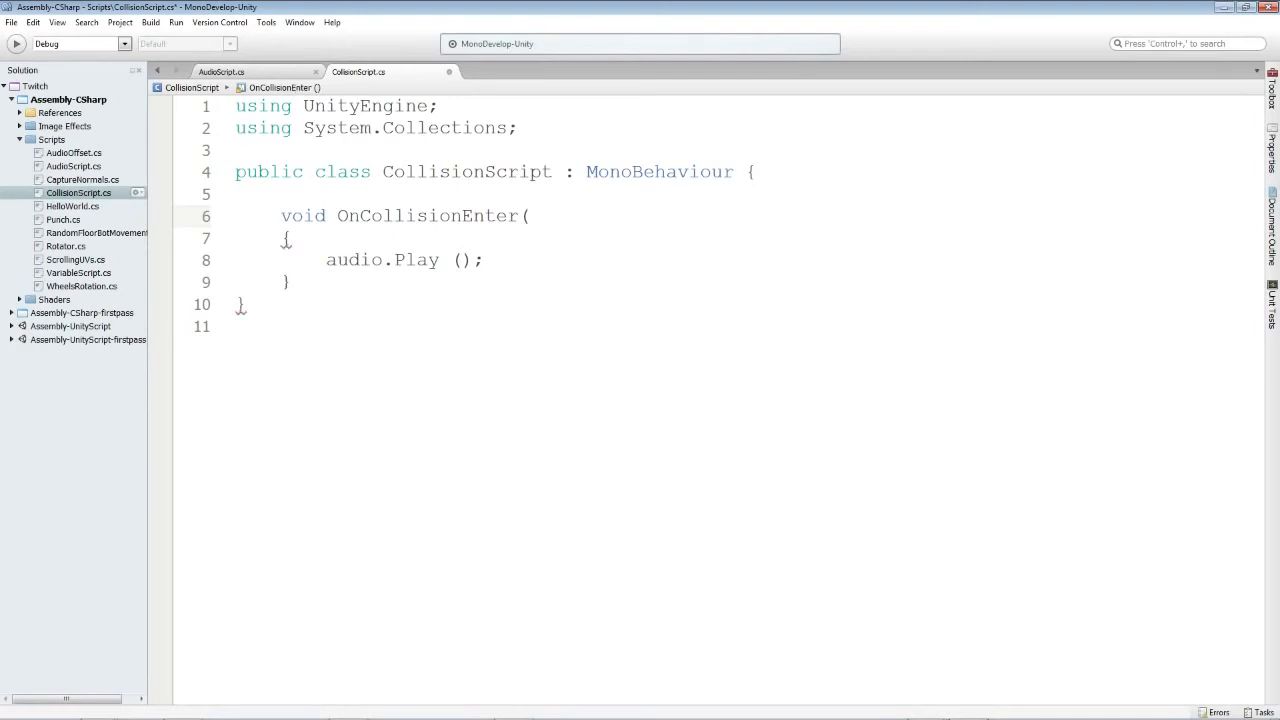
{"action": "type", "text": "Collider hit)"}
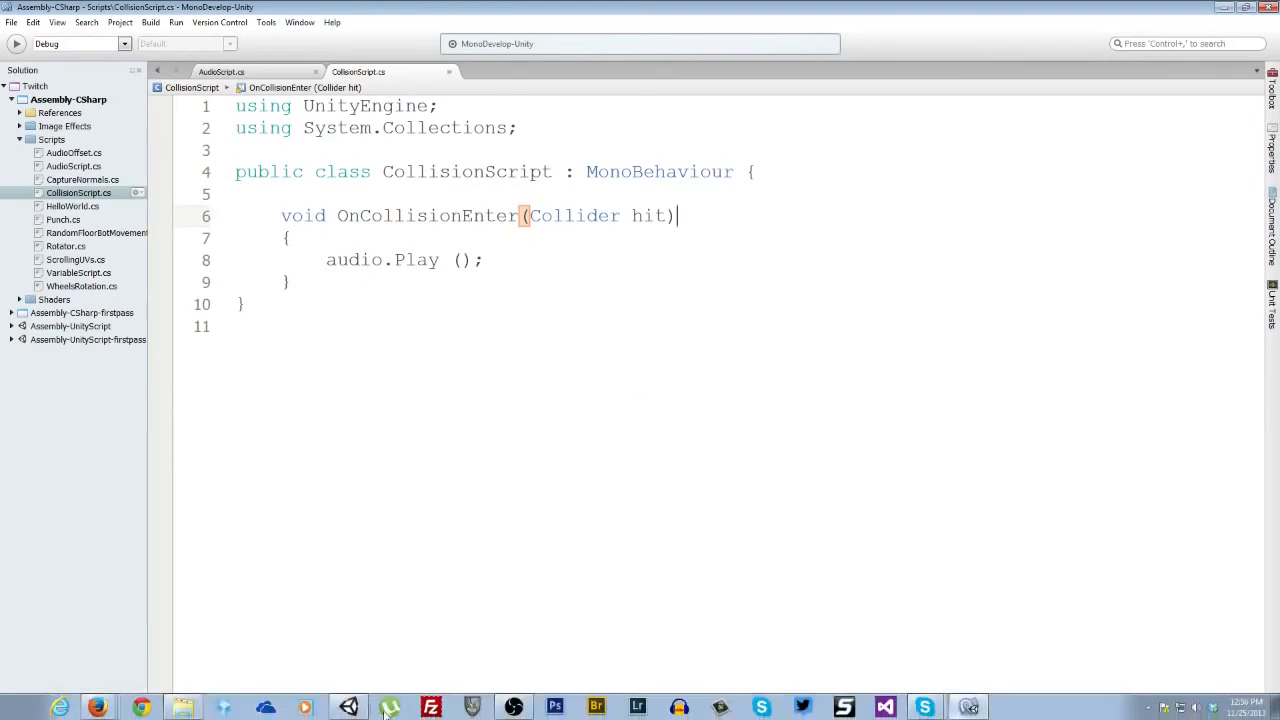
Step: Test the OnCollisionEnter version in Unity by playing the scene and moving the player forward, then stop it
{"action": "left_click", "coordinate": [395, 708]}
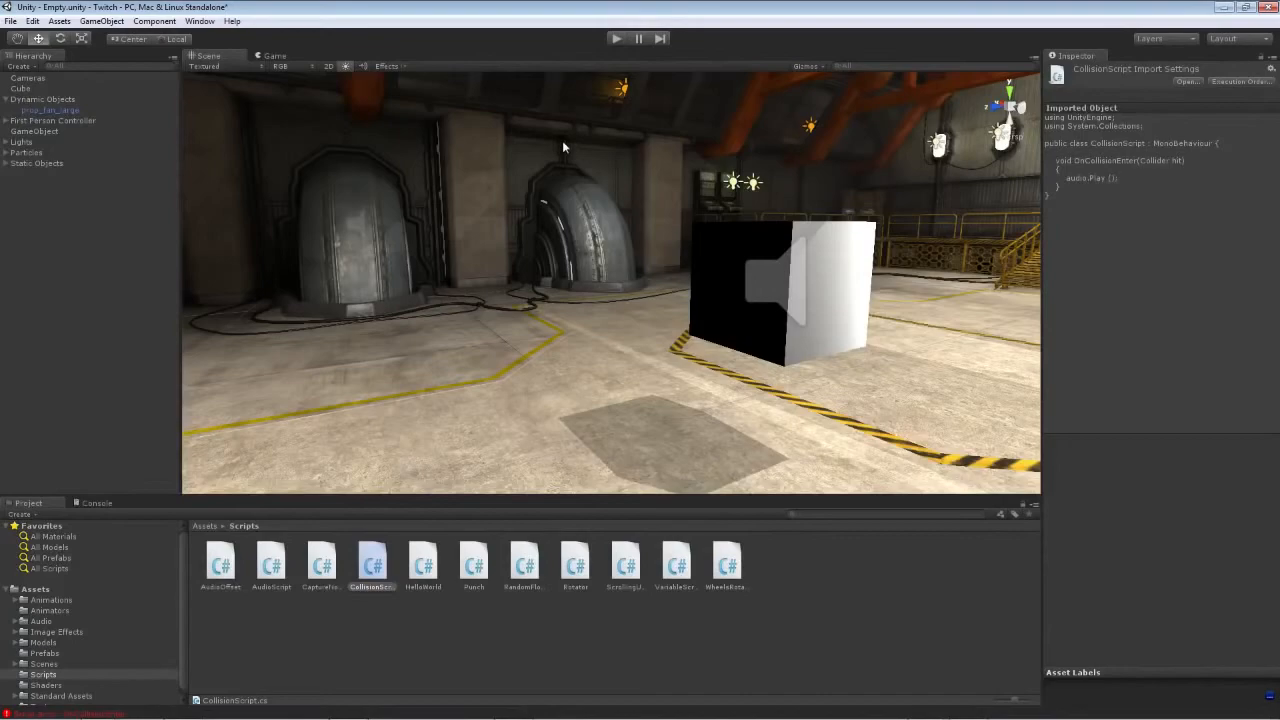
{"action": "left_click", "coordinate": [614, 40]}
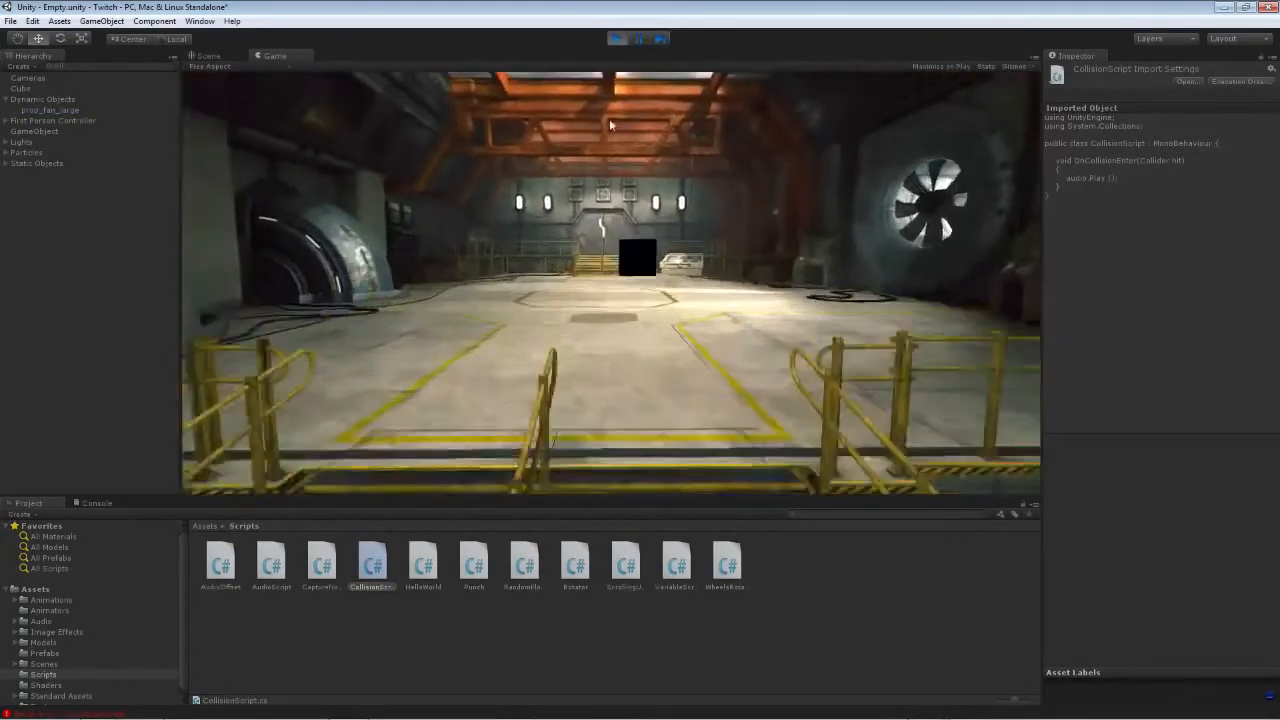
{"action": "key", "text": "w"}
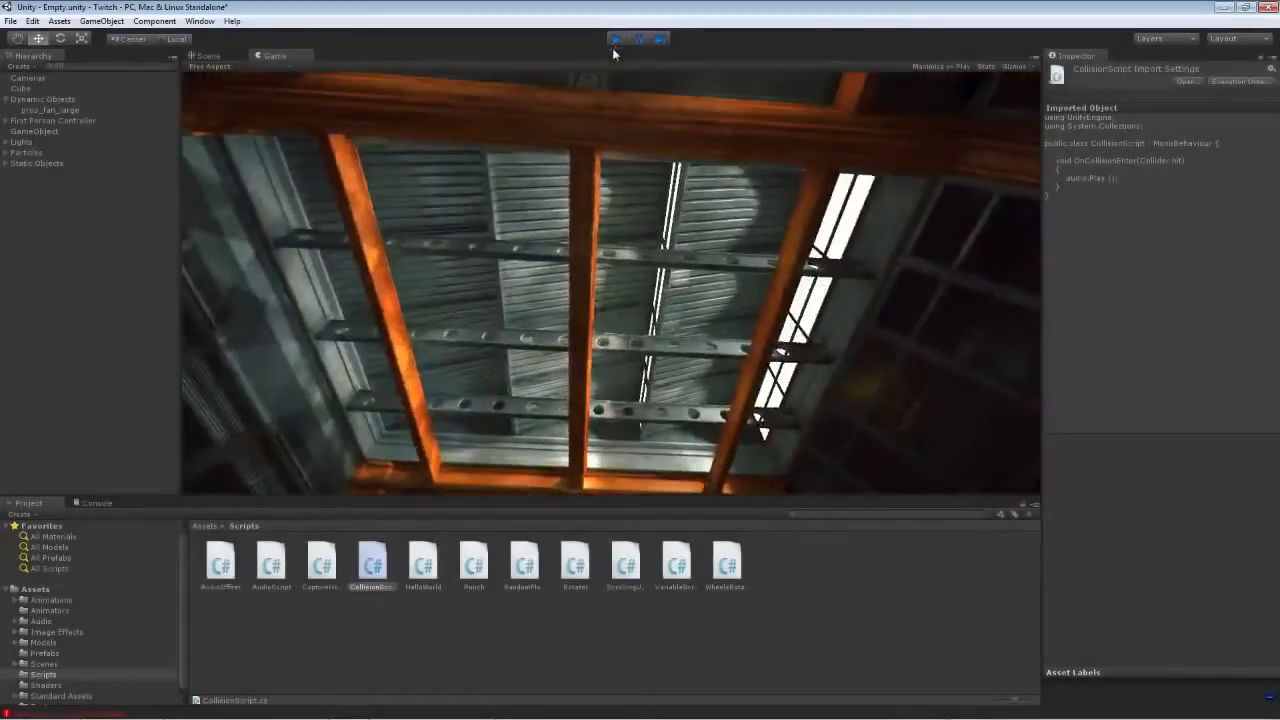
{"action": "left_click", "coordinate": [615, 38]}
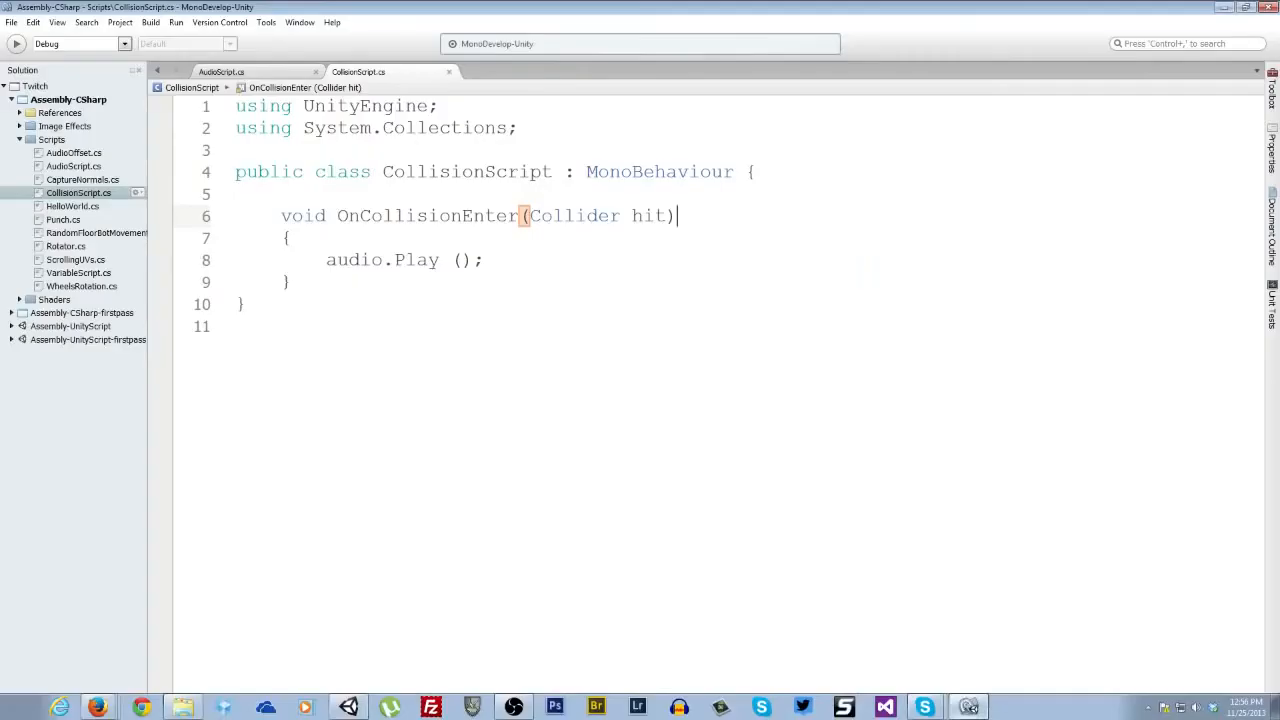
Step: Review the OnCollisionEnter(Collider hit) declaration and its audio.Play (); call in CollisionScript in MonoDevelop
{"action": "left_click", "coordinate": [962, 710]}
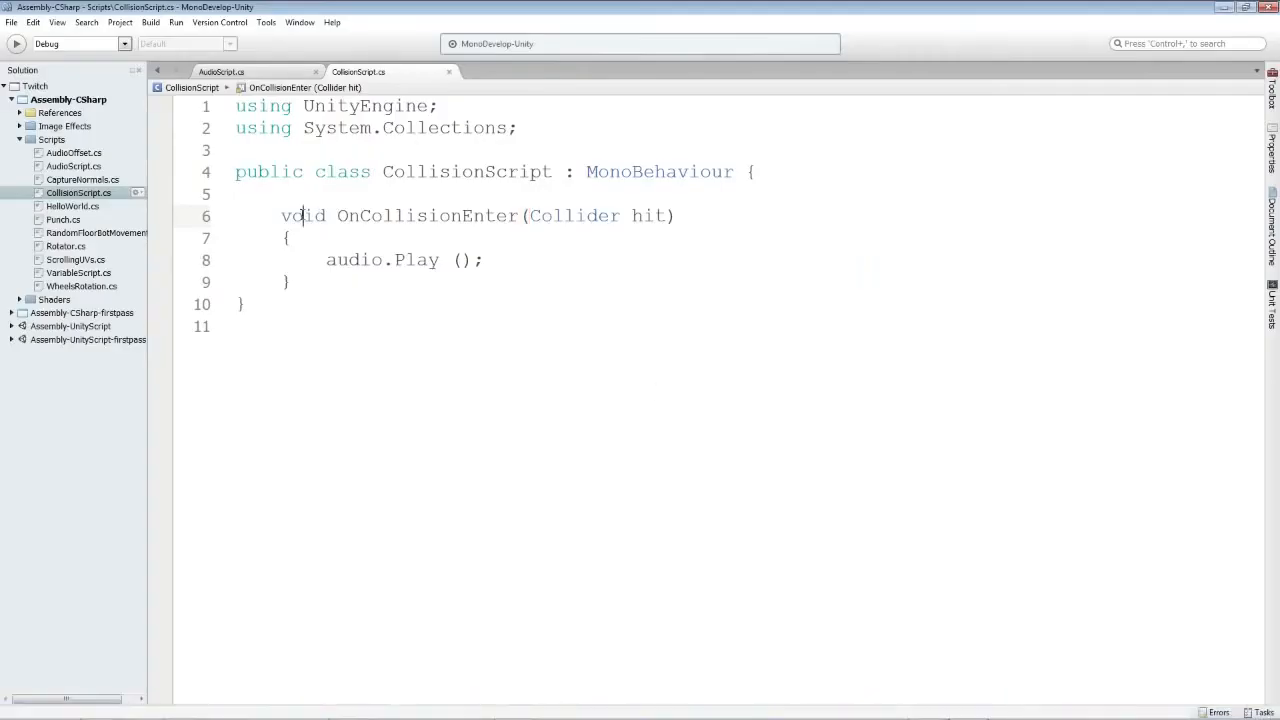
{"action": "left_click_drag", "start_coordinate": [281, 216], "coordinate": [676, 216]}
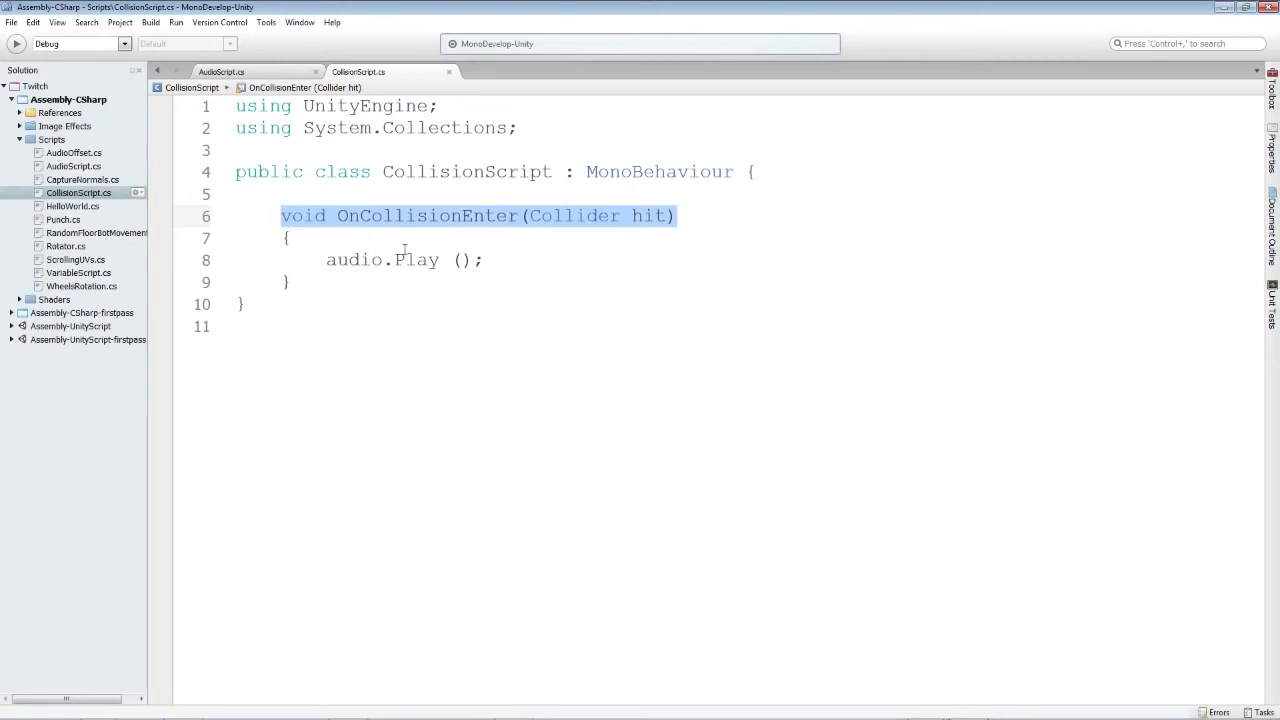
{"action": "mouse_move", "coordinate": [405, 252]}
{"action": "left_click", "coordinate": [364, 284]}
{"action": "left_click_drag", "start_coordinate": [321, 260], "coordinate": [491, 260]}
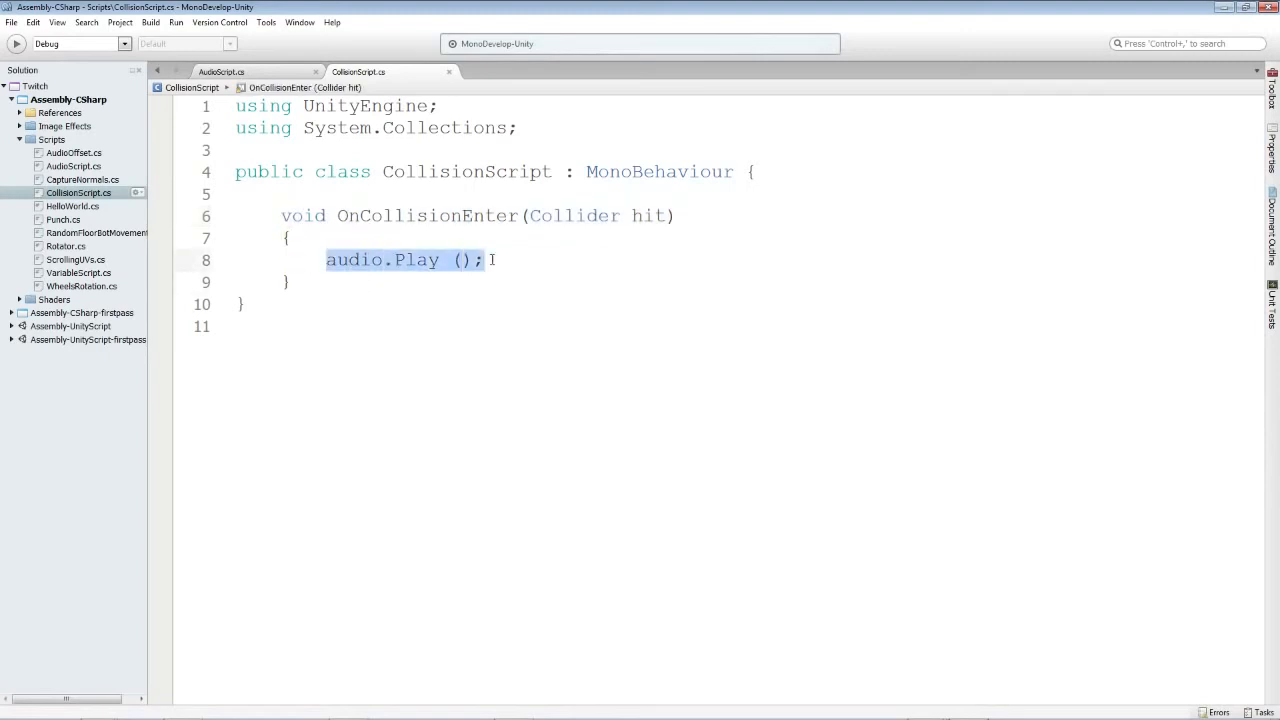
{"action": "left_click_drag", "start_coordinate": [281, 216], "coordinate": [682, 213]}
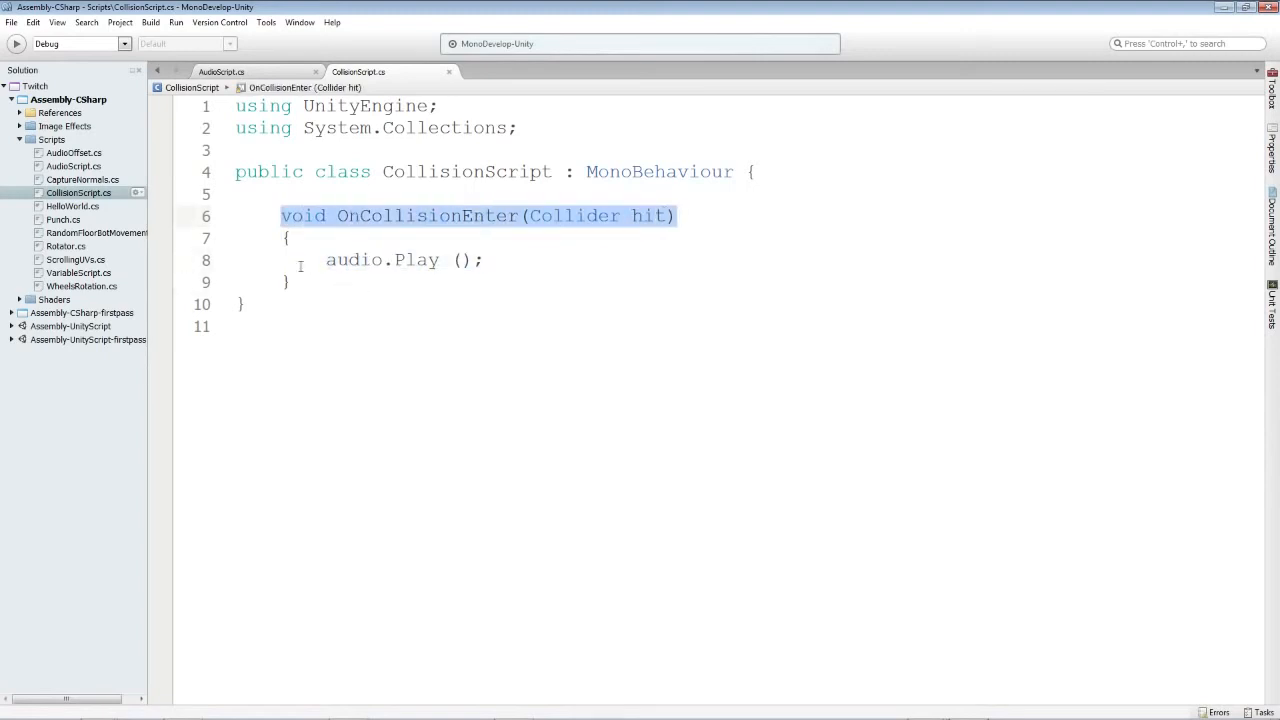
{"action": "left_click_drag", "start_coordinate": [326, 260], "coordinate": [524, 260]}
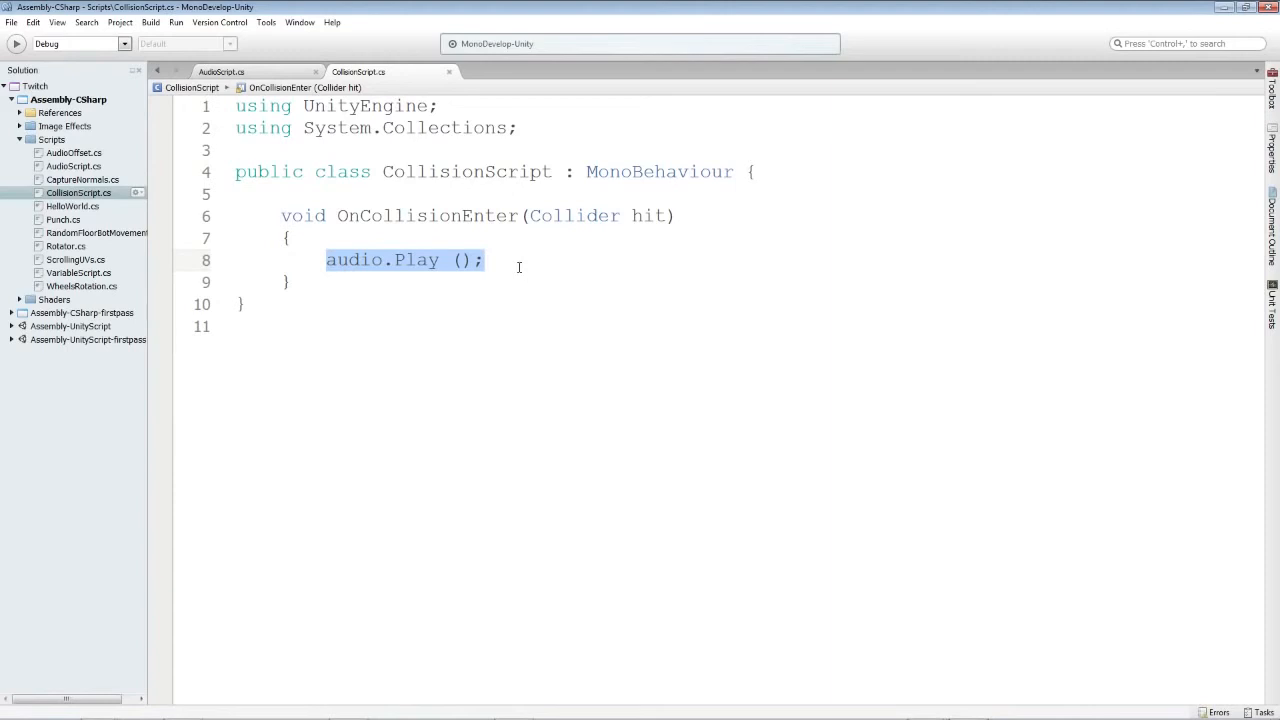
{"action": "left_click_drag", "start_coordinate": [340, 216], "coordinate": [531, 216]}
{"action": "left_click", "coordinate": [362, 216]}
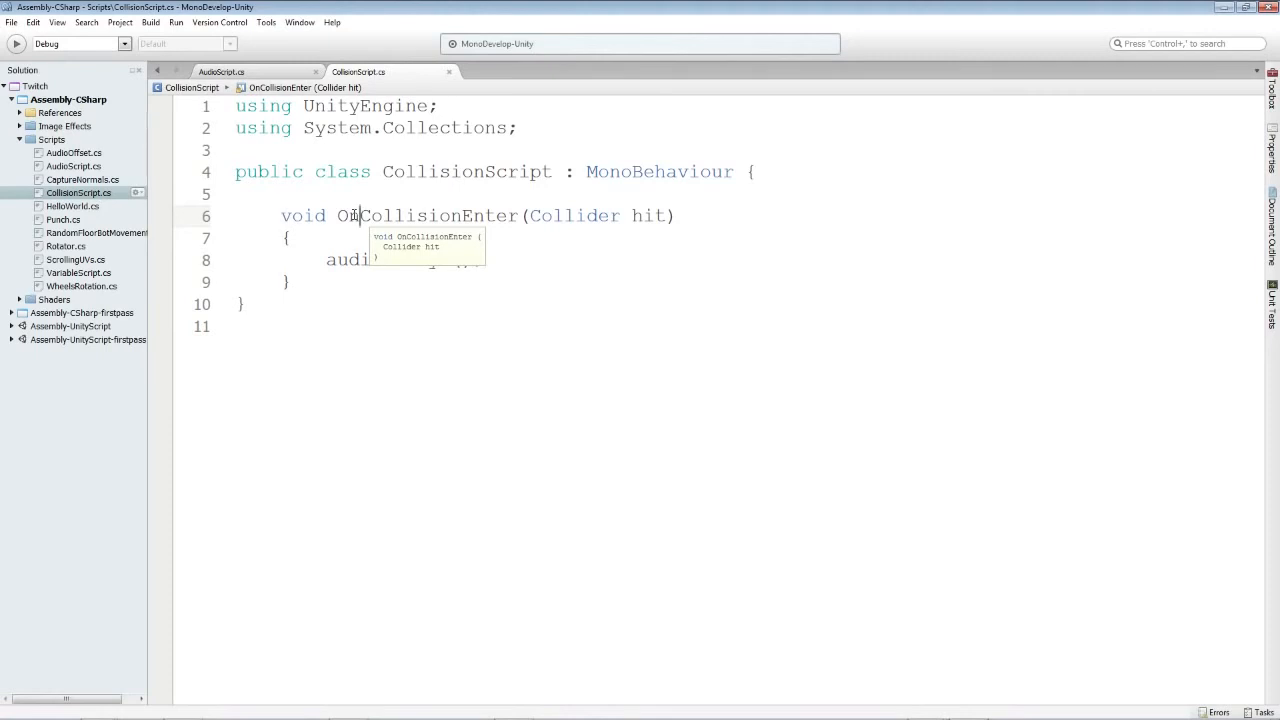
{"action": "left_click", "coordinate": [291, 281]}
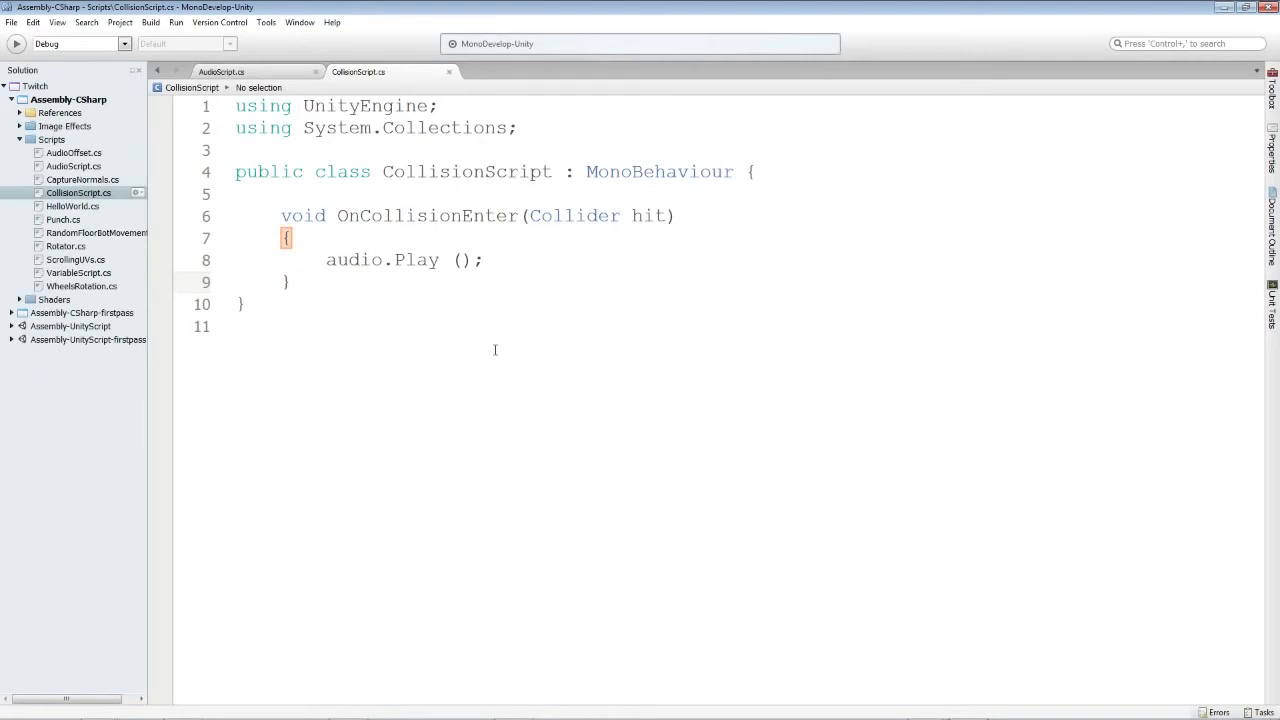
{"action": "left_click", "coordinate": [432, 322]}
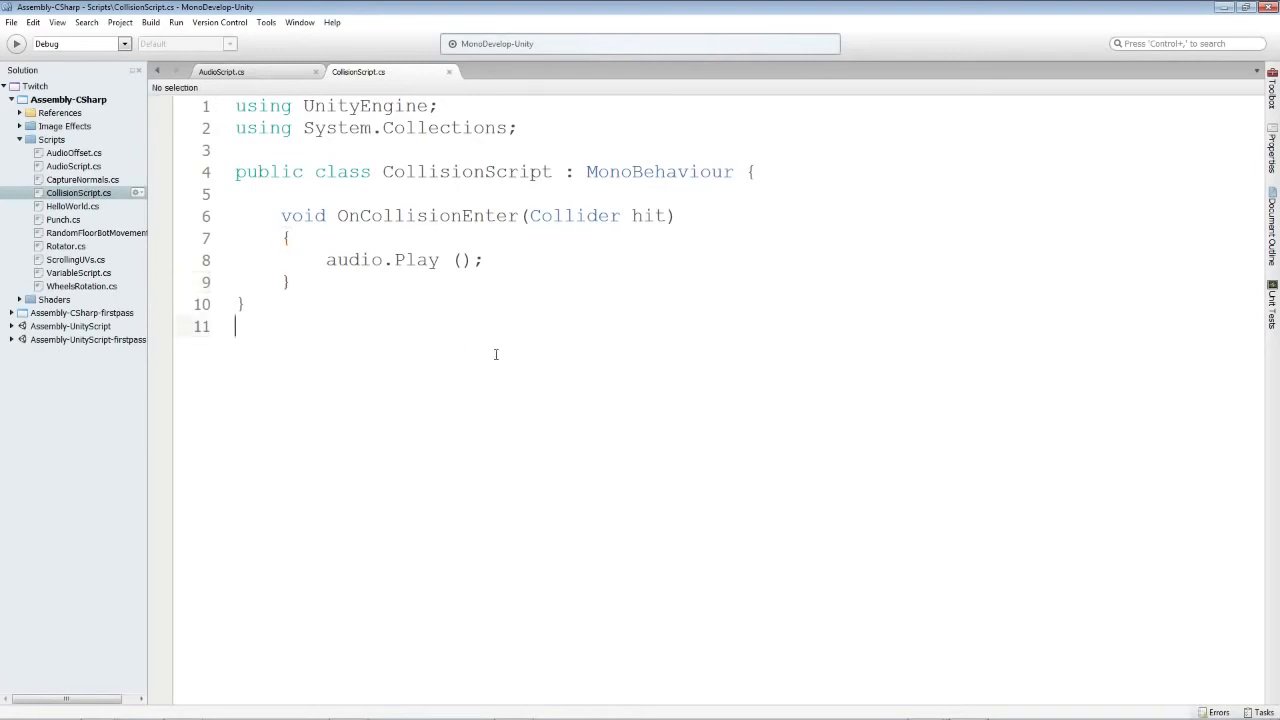
Step: Switch to Unity and delete the cube with the audio source from the scene
{"action": "left_click", "coordinate": [344, 710]}
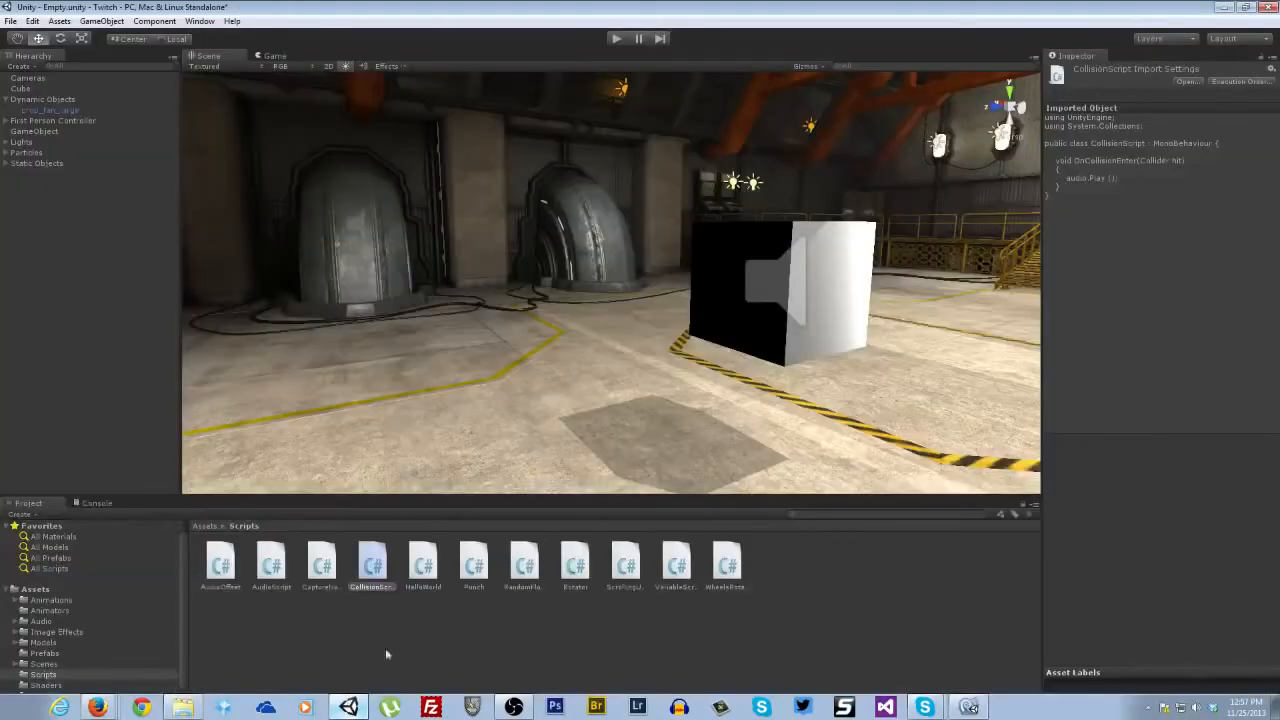
{"action": "right_click_drag", "start_coordinate": [490, 248], "coordinate": [596, 230]}
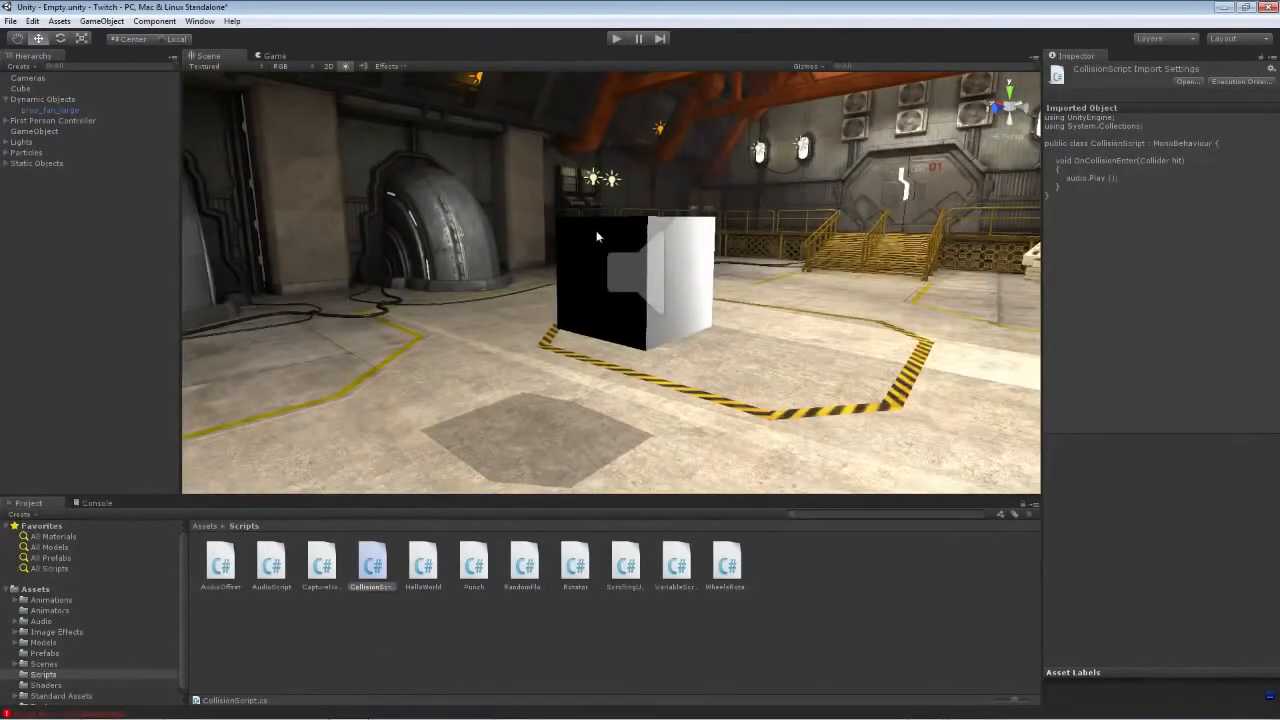
{"action": "left_click", "coordinate": [596, 230]}
{"action": "key", "text": "Delete"}
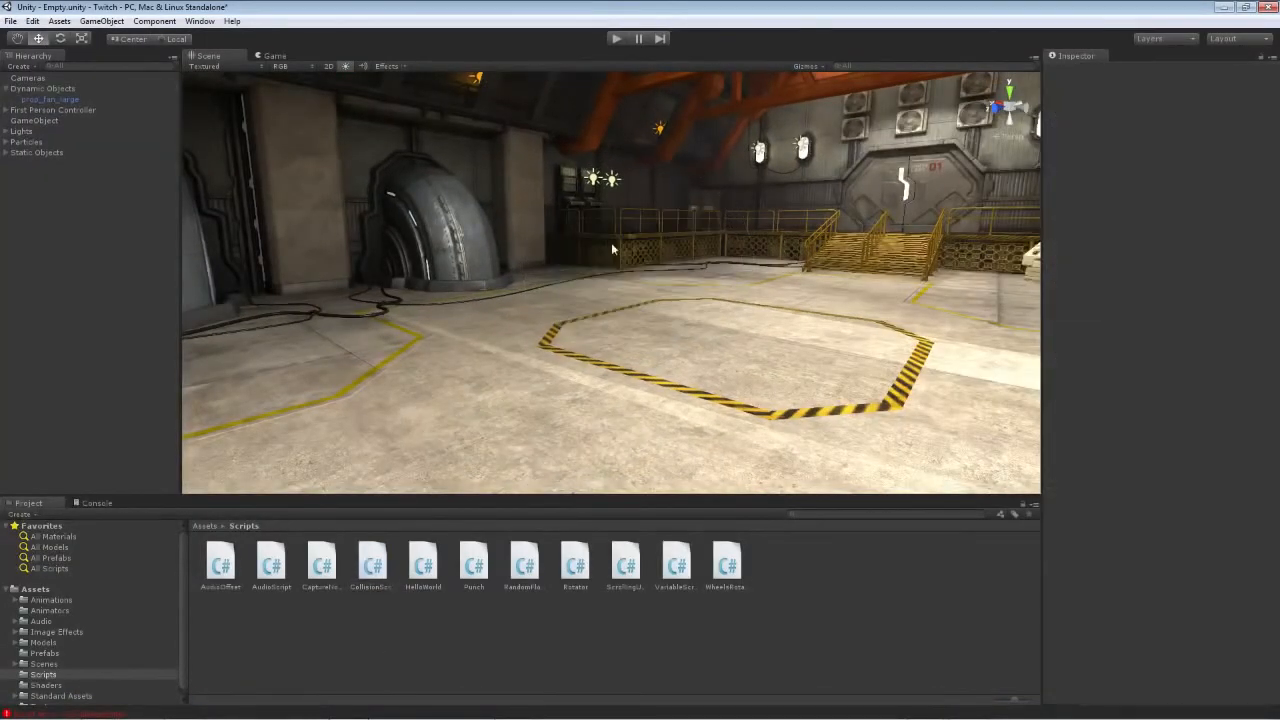
{"action": "right_click_drag", "start_coordinate": [611, 242], "coordinate": [524, 318]}
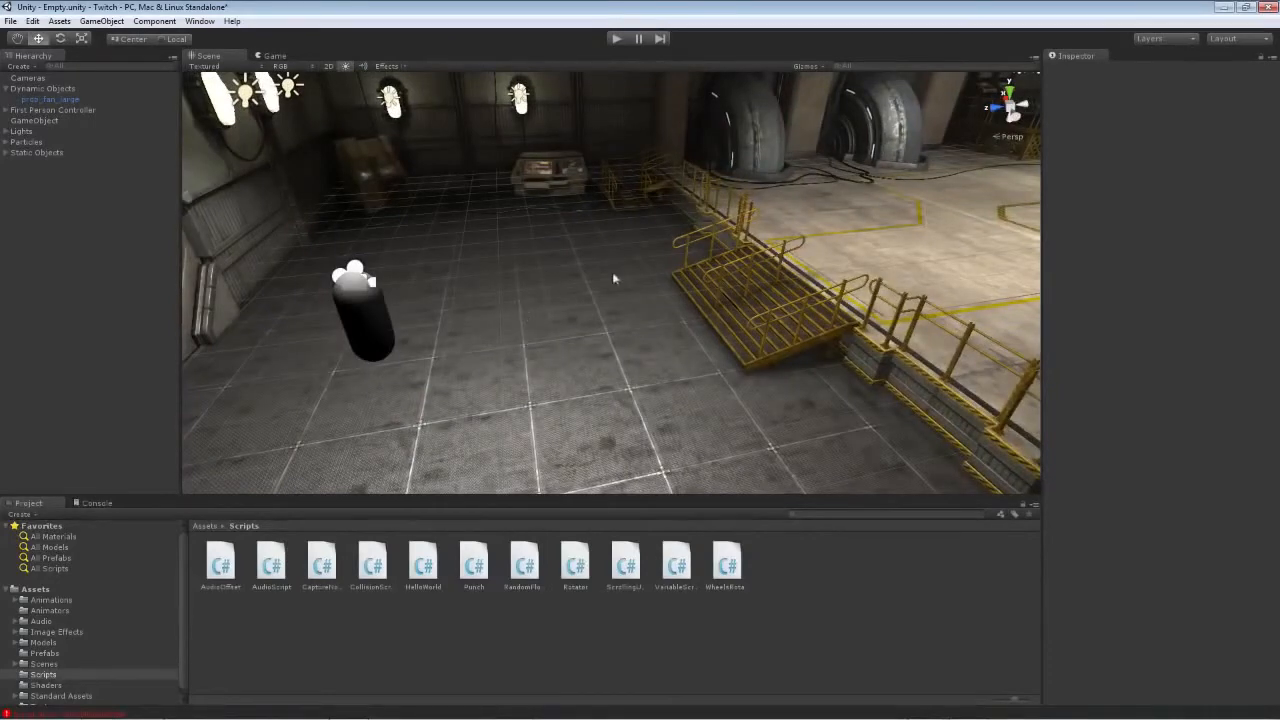
{"action": "right_click_drag", "start_coordinate": [617, 277], "coordinate": [481, 245]}
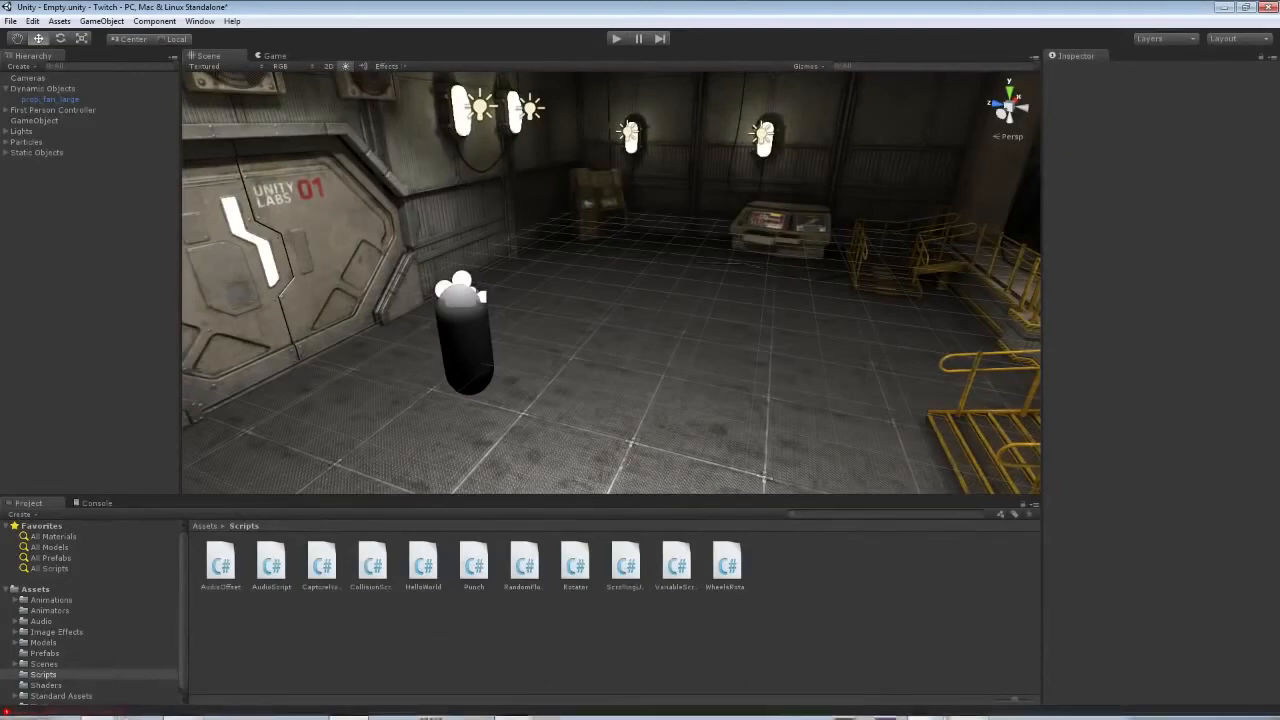
Step: In MonoDevelop, remove the whole OnCollisionEnter method from CollisionScript
{"action": "left_click", "coordinate": [969, 706]}
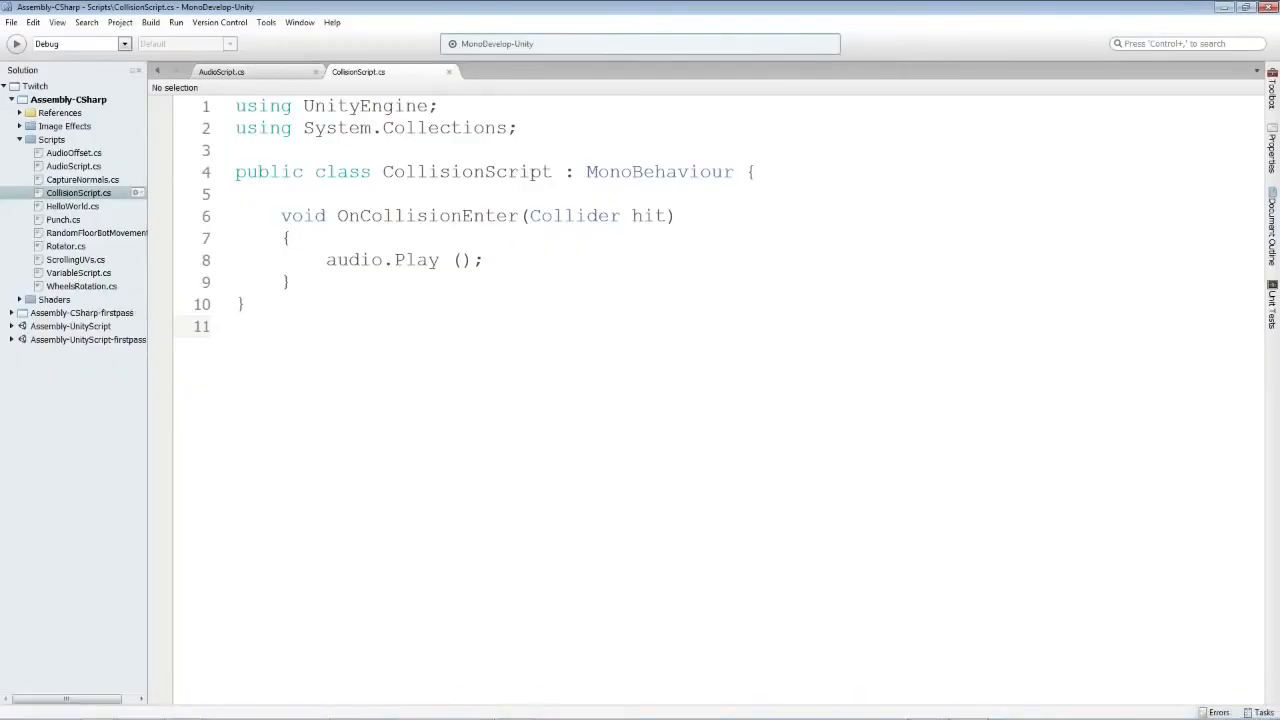
{"action": "left_click_drag", "start_coordinate": [310, 283], "coordinate": [183, 218]}
{"action": "key", "text": "Delete"}
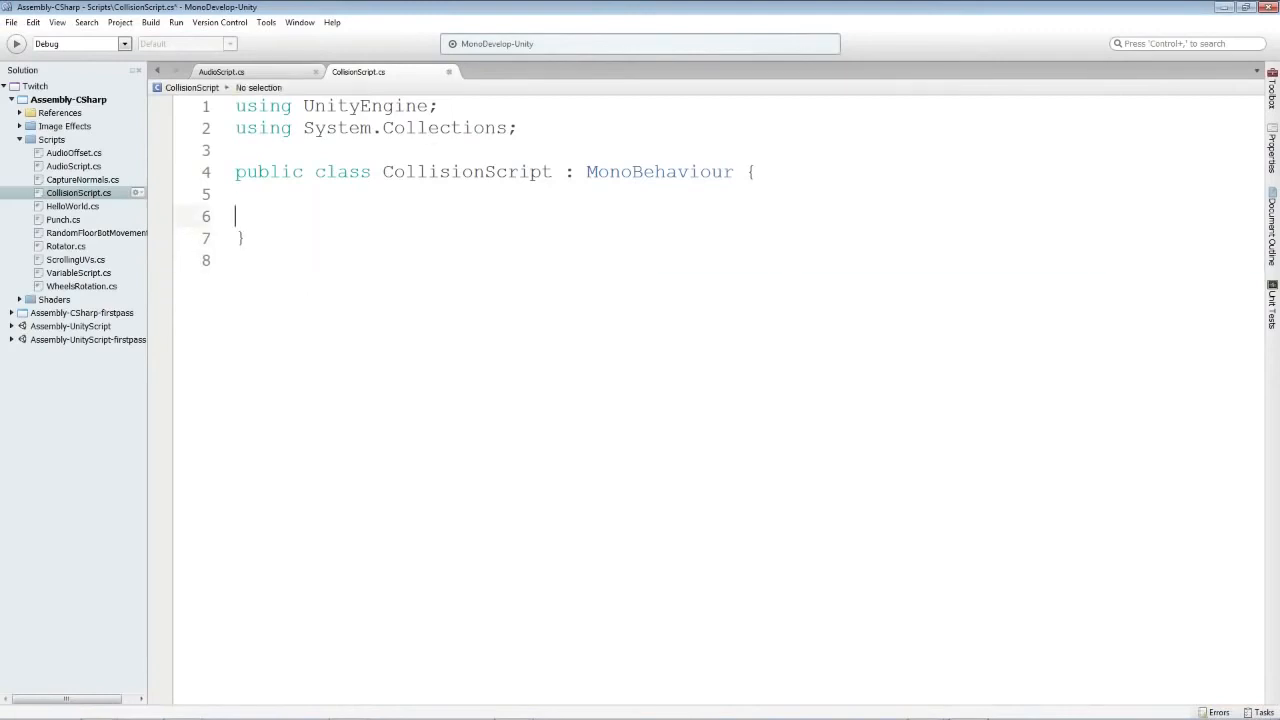
Step: Return to Unity, select AudioScript in the Scripts folder, and bring it up in a maximized MonoDevelop window
{"action": "left_click", "coordinate": [1224, 7]}
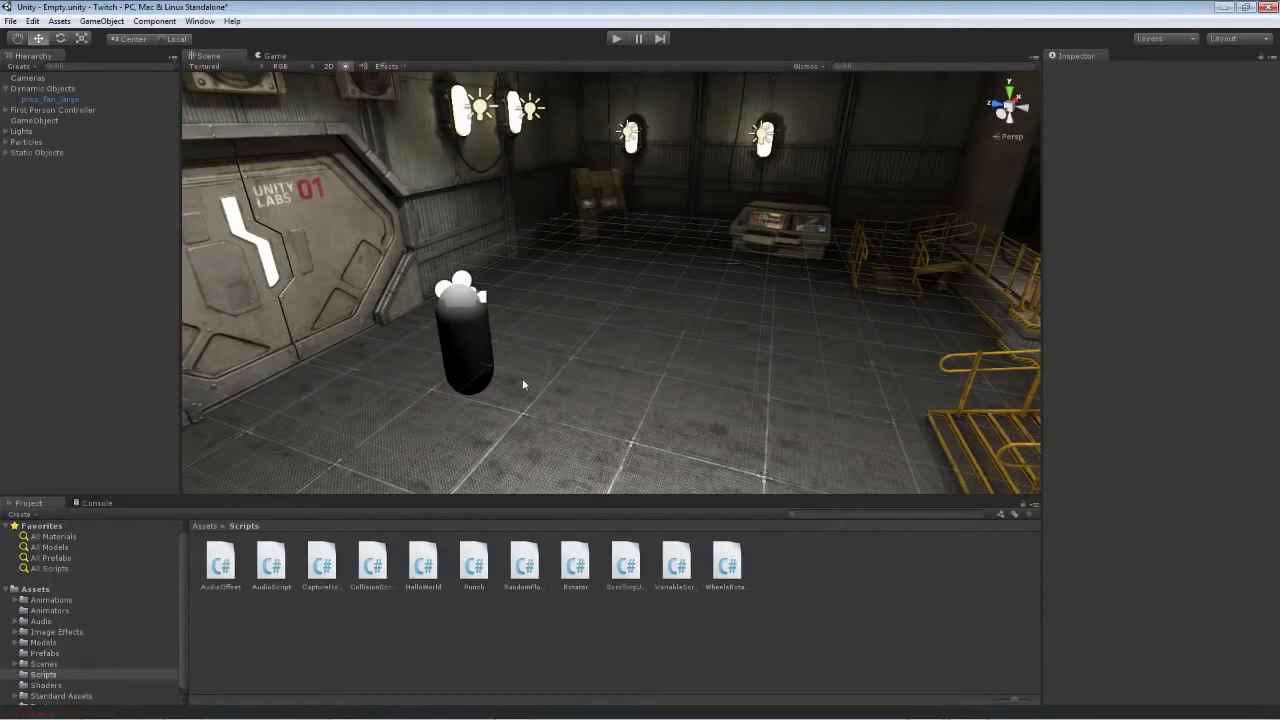
{"action": "right_click_drag", "start_coordinate": [643, 354], "coordinate": [560, 294]}
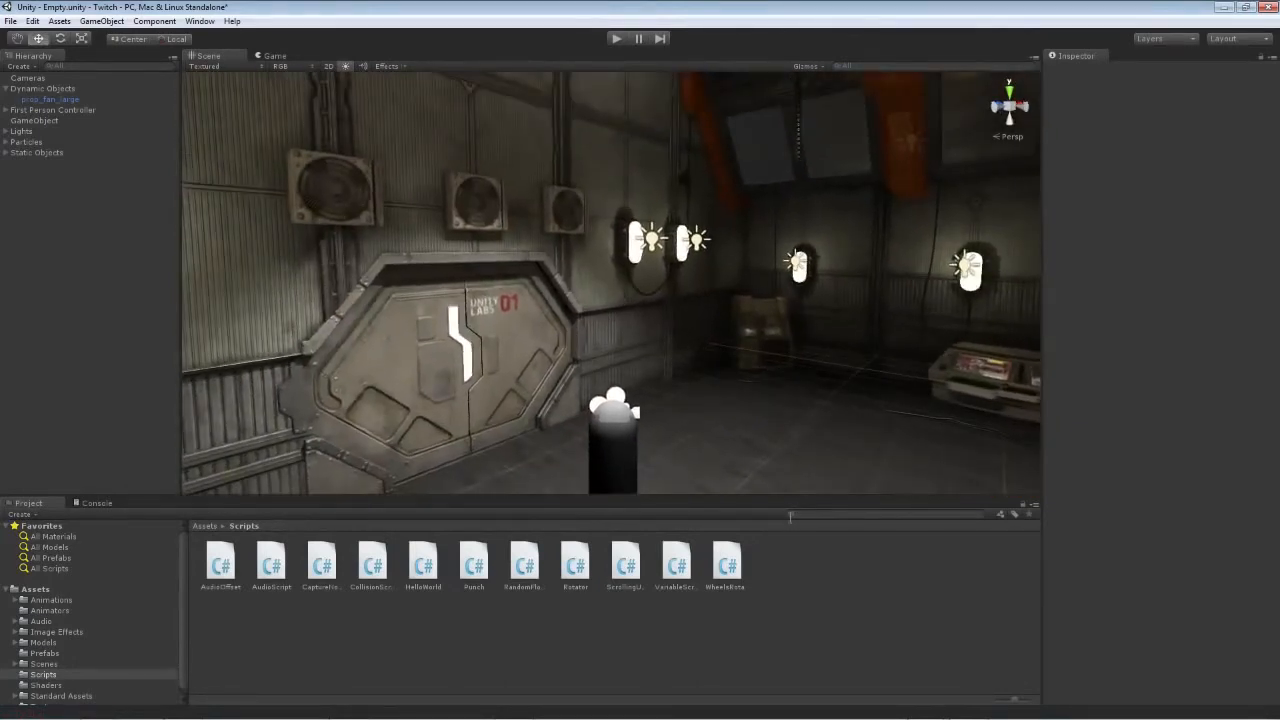
{"action": "left_click", "coordinate": [270, 566]}
{"action": "left_click", "coordinate": [968, 710]}
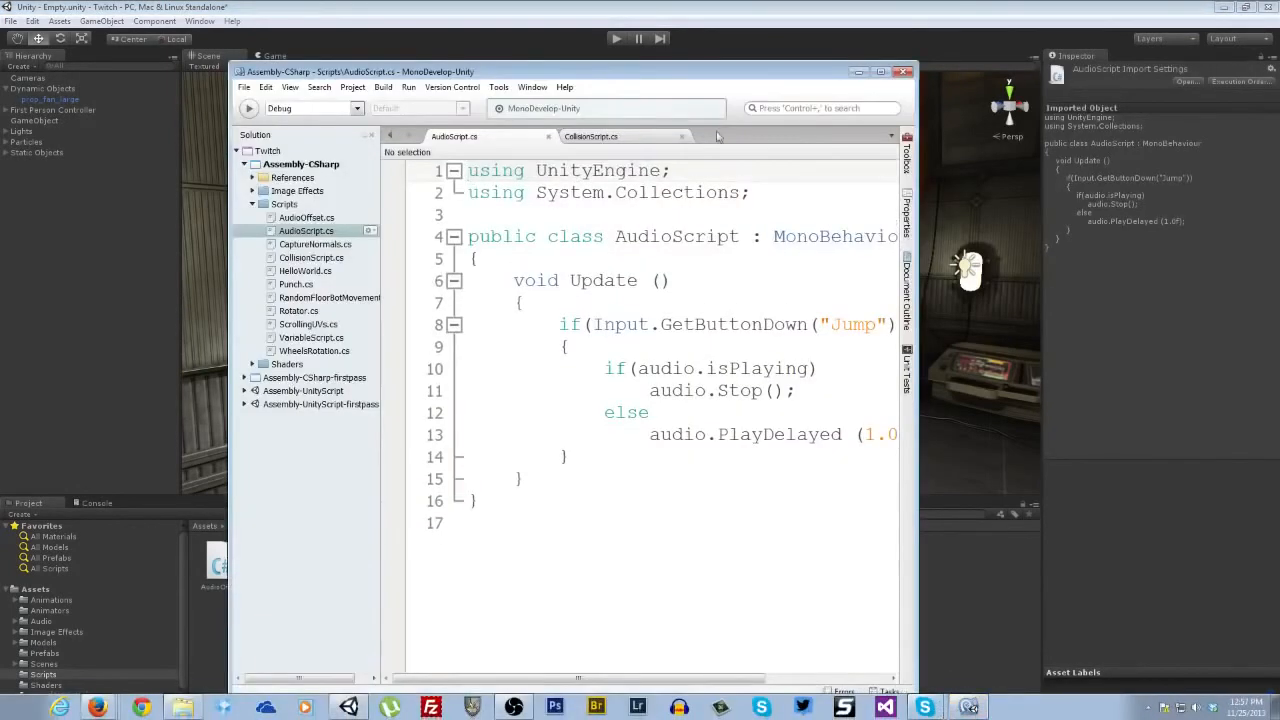
{"action": "double_click", "coordinate": [674, 77]}
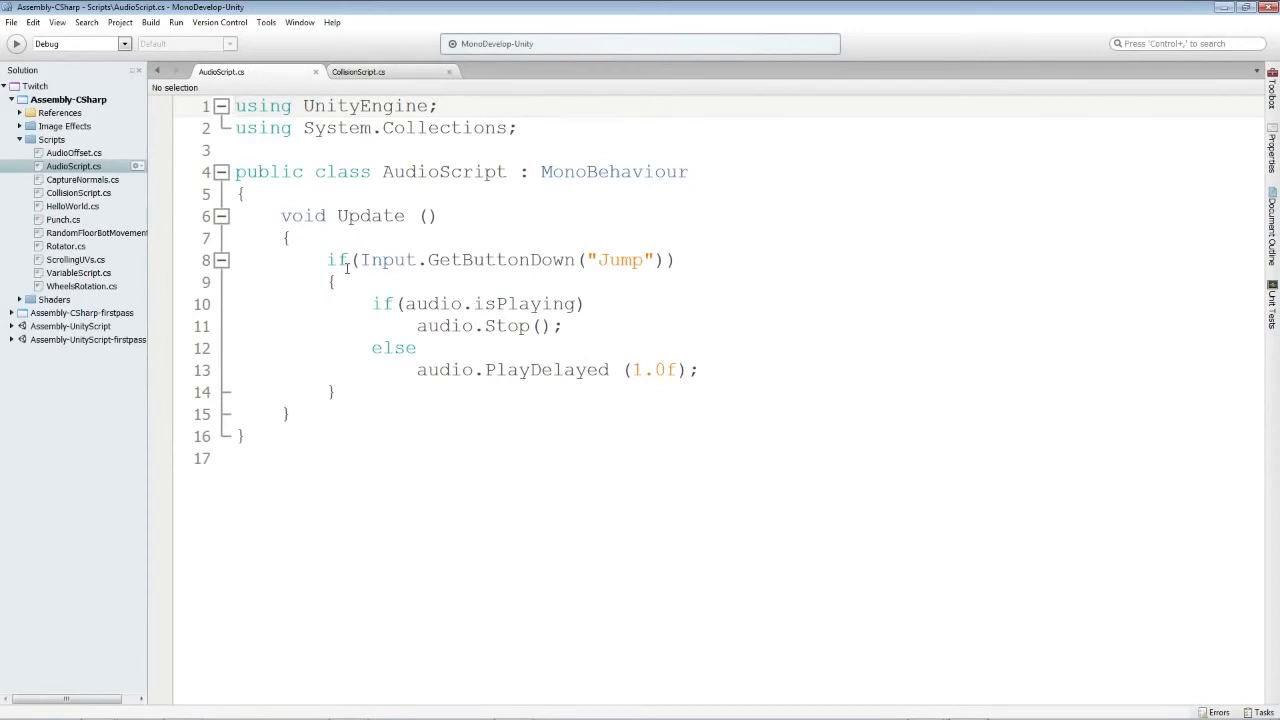
Step: Declare a public AudioClip variable named newClip at the start of the AudioScript class, above Update
{"action": "left_click", "coordinate": [457, 195]}
{"action": "key", "text": "Return"}
{"action": "key", "text": "Return"}
{"action": "key", "text": "Up"}
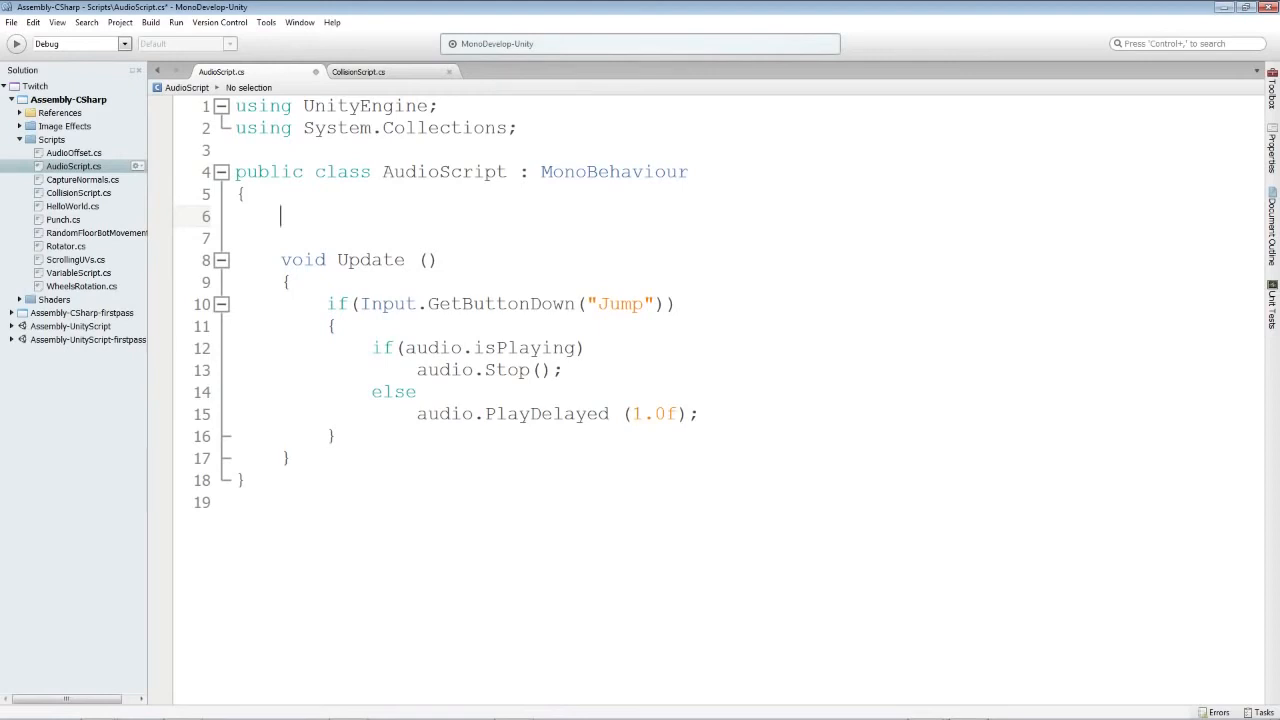
{"action": "type", "text": "public Audio"}
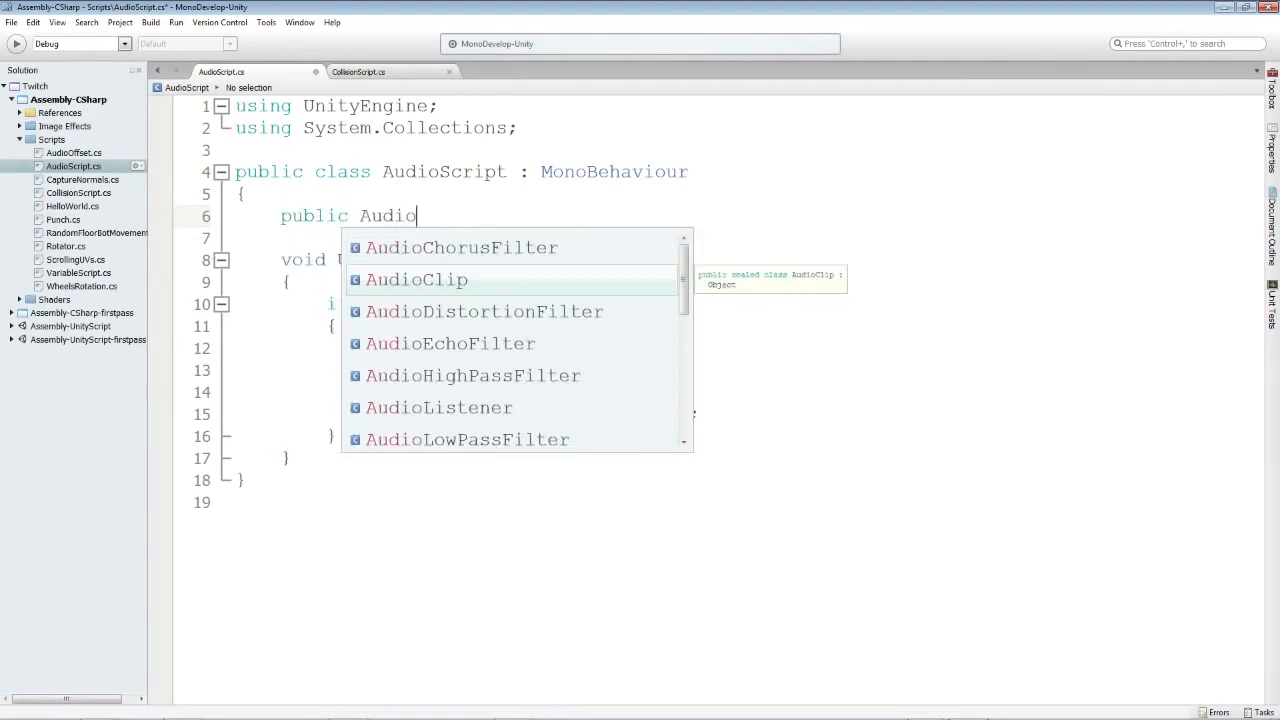
{"action": "key", "text": "Return"}
{"action": "type", "text": "newClip;"}
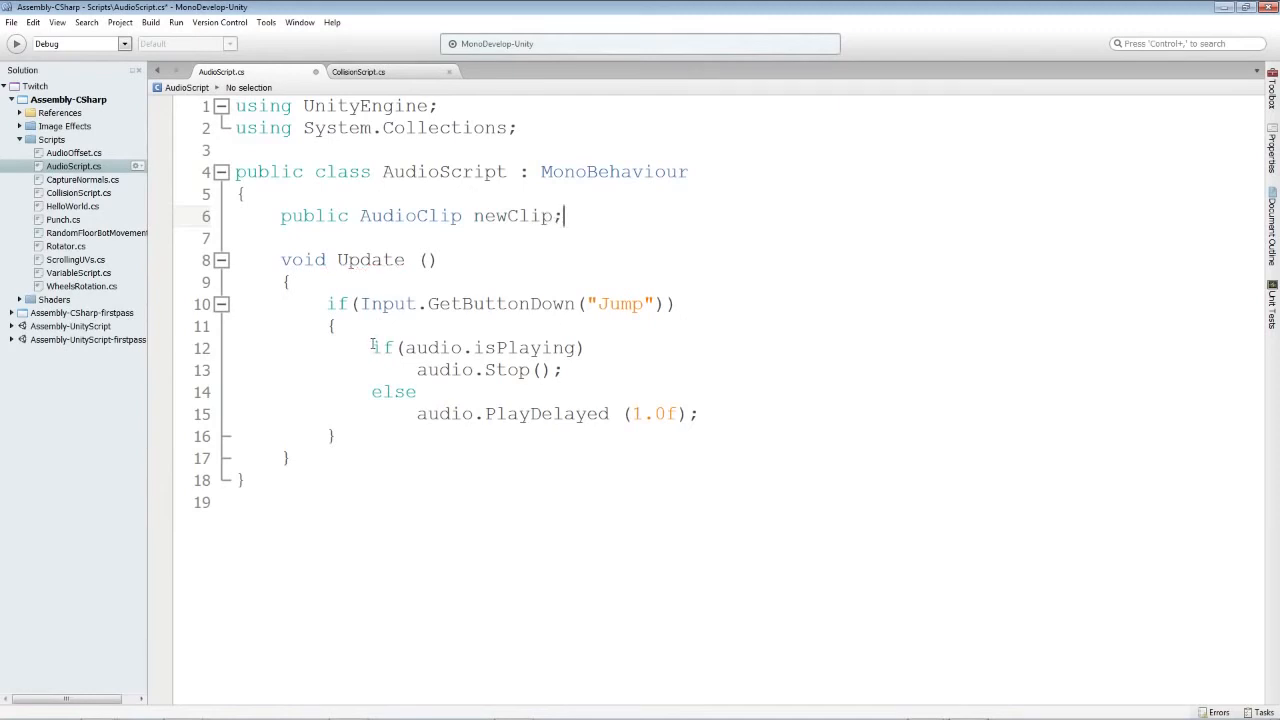
Step: Replace the play/stop logic inside the Jump condition with audio.clip = newClip; and save AudioScript
{"action": "left_click_drag", "start_coordinate": [373, 348], "coordinate": [703, 414]}
{"action": "key", "text": "Delete"}
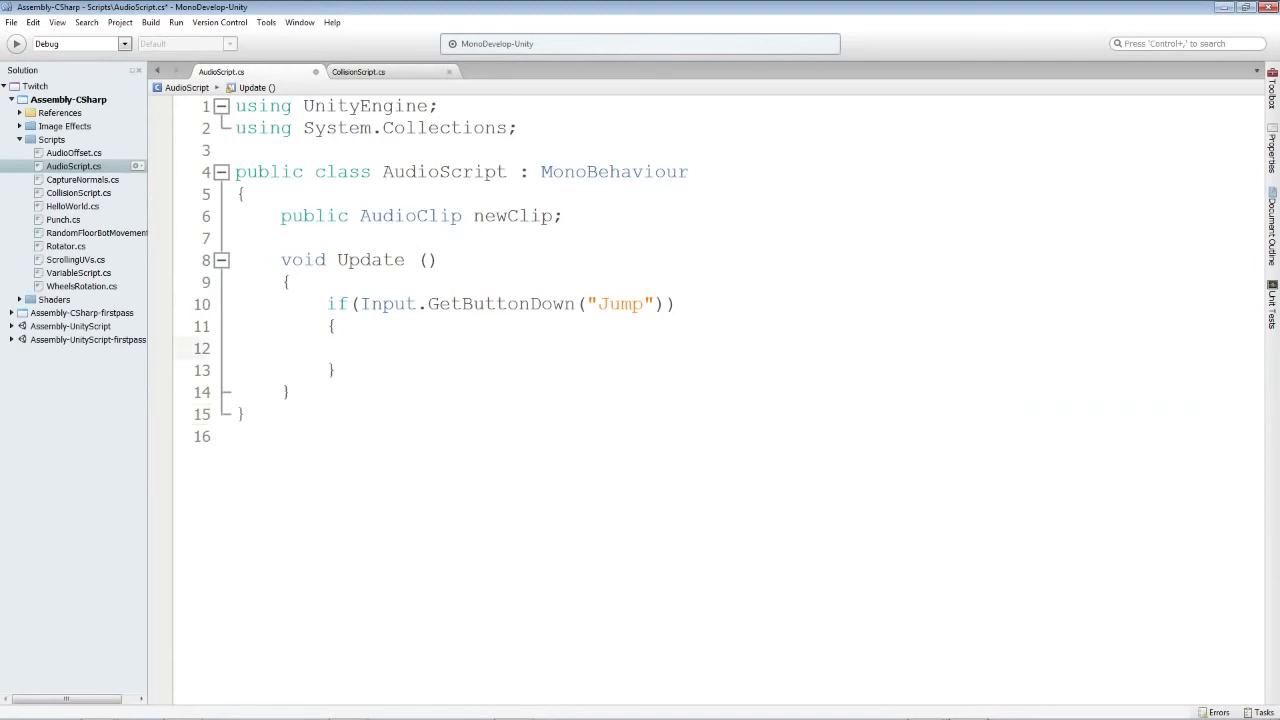
{"action": "type", "text": "audio.clip = newClip;"}
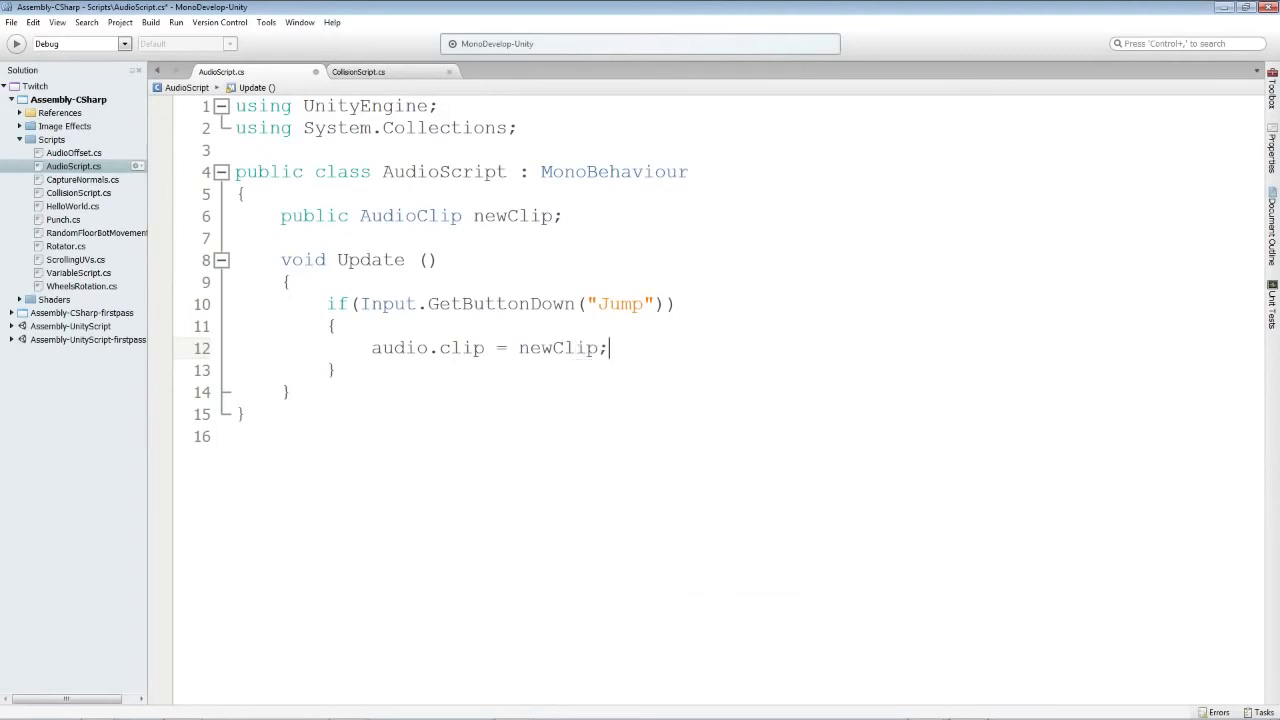
{"action": "key", "text": "ctrl+s"}
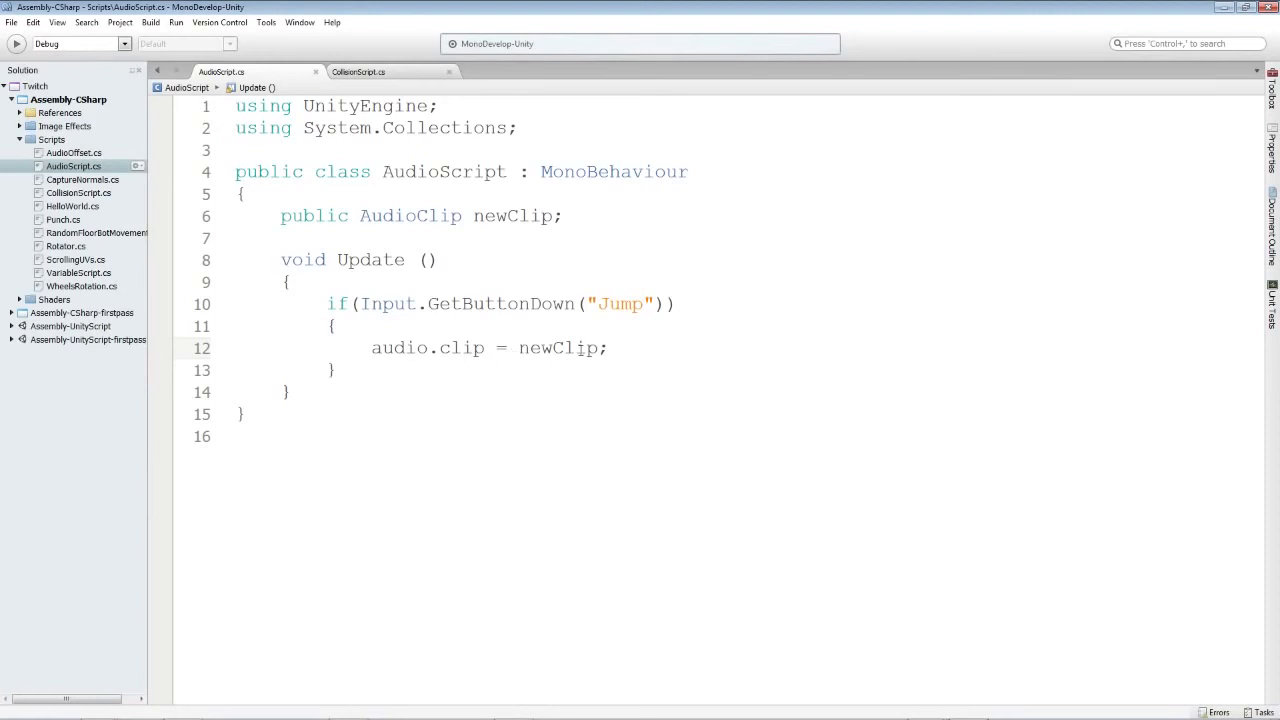
Step: In Unity, apply disabled 3D Sound to the explosion clip and assign it as New Clip on GameObject's Audio Script
{"action": "left_click", "coordinate": [1223, 7]}
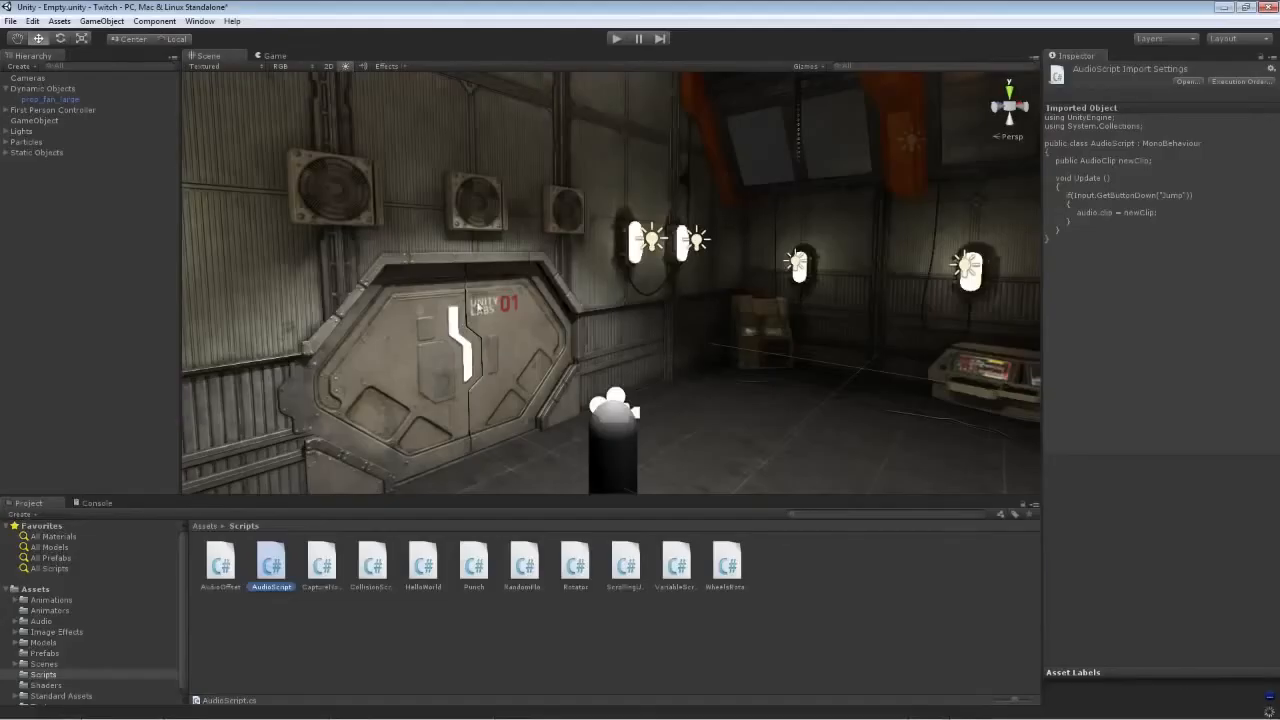
{"action": "left_click", "coordinate": [34, 121]}
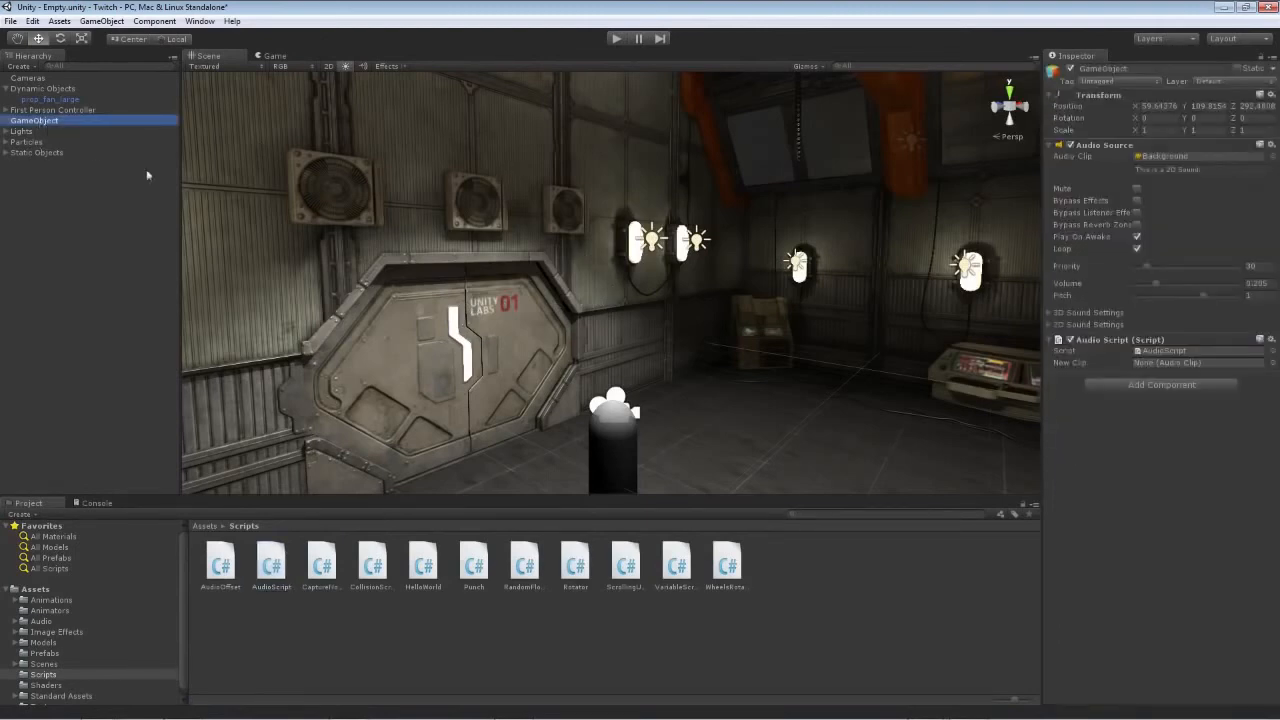
{"action": "left_click", "coordinate": [44, 621]}
{"action": "left_click", "coordinate": [38, 590]}
{"action": "left_click", "coordinate": [828, 562]}
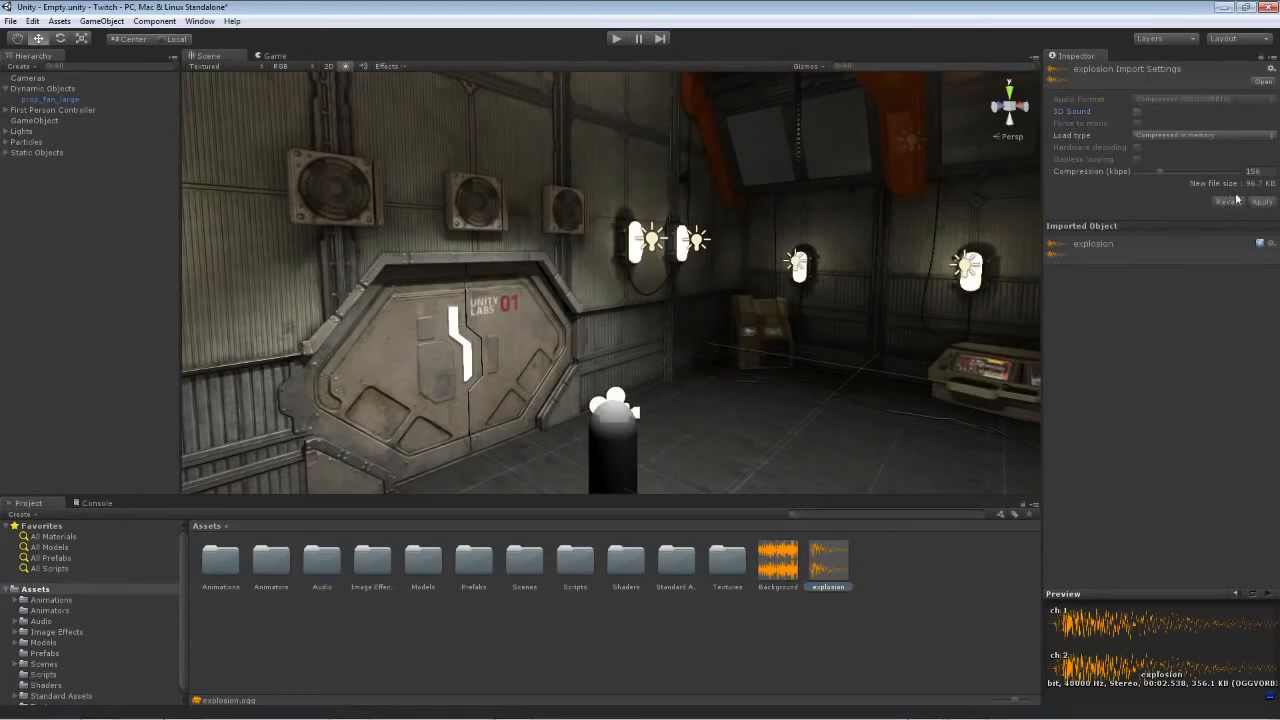
{"action": "left_click", "coordinate": [1260, 201]}
{"action": "left_click", "coordinate": [74, 122]}
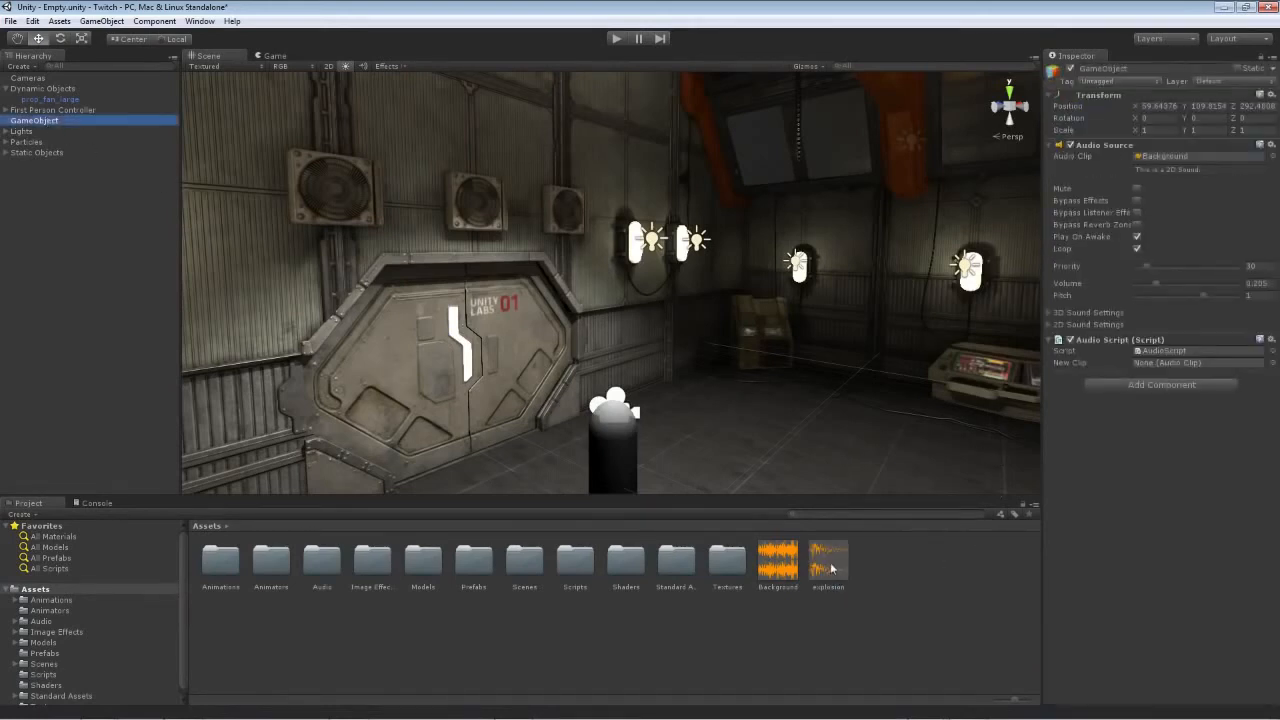
{"action": "left_click_drag", "start_coordinate": [832, 566], "coordinate": [1155, 363]}
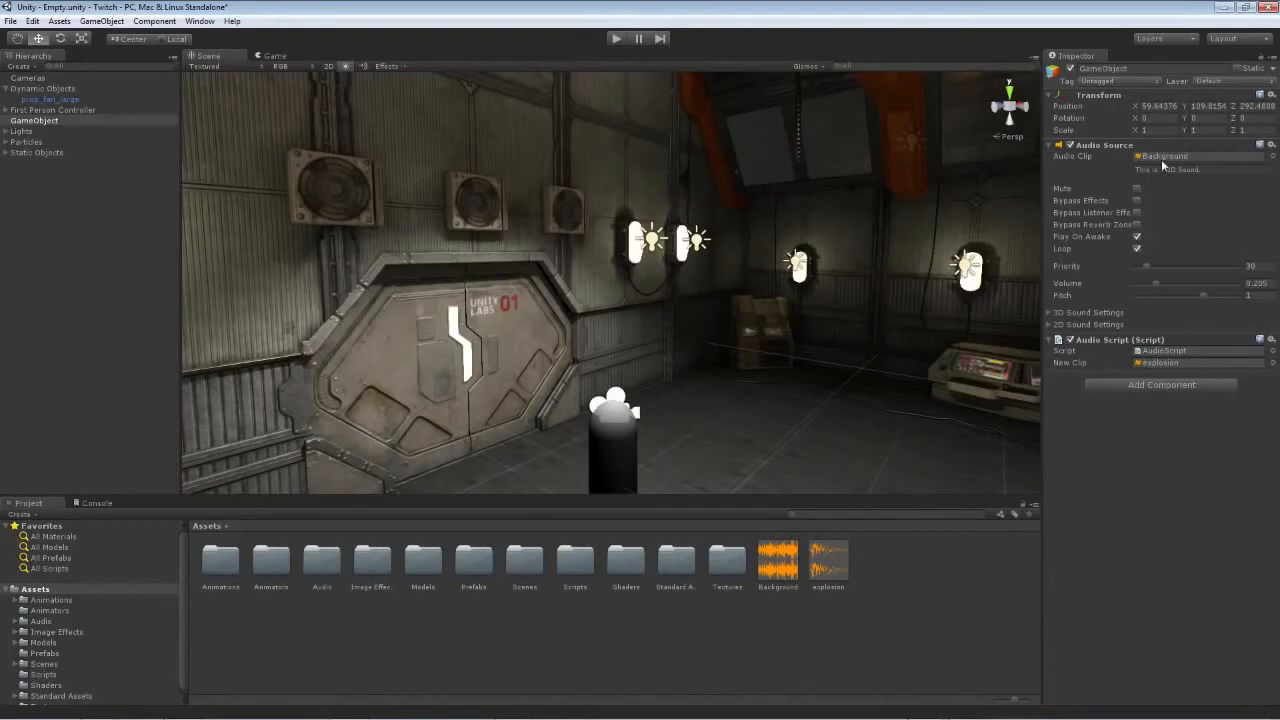
Step: Run the scene, make the player jump and walk forward to test the clip swap, and stop play mode
{"action": "left_click", "coordinate": [616, 38]}
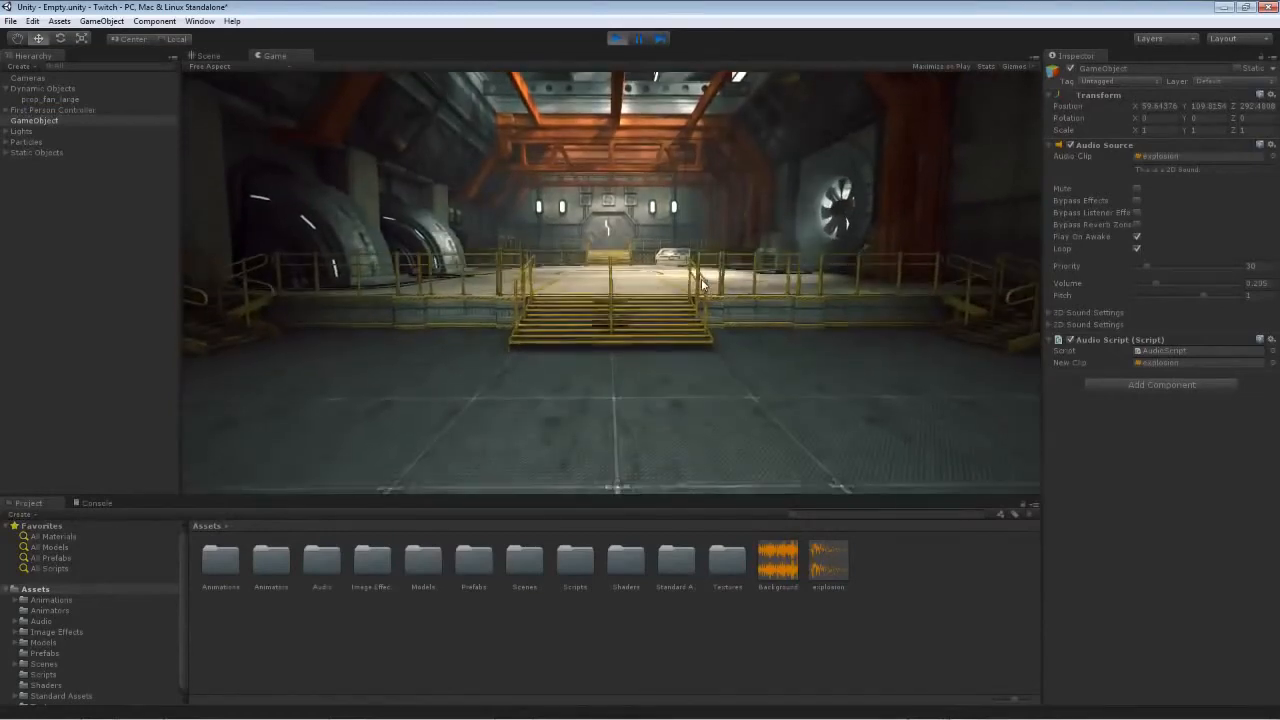
{"action": "key", "text": "w"}
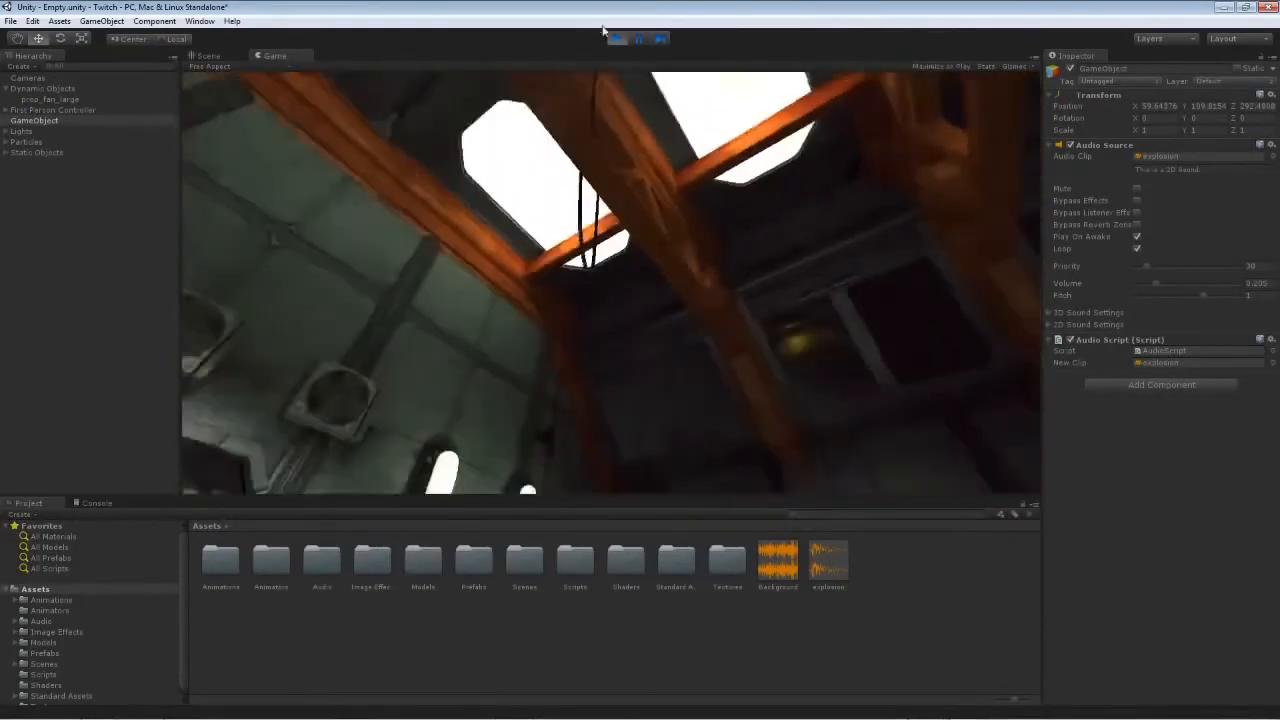
{"action": "left_click", "coordinate": [613, 37]}
Step: Listen to explosion.ogg from the Assets folder in VLC media player, and close the player
{"action": "left_click", "coordinate": [818, 553]}
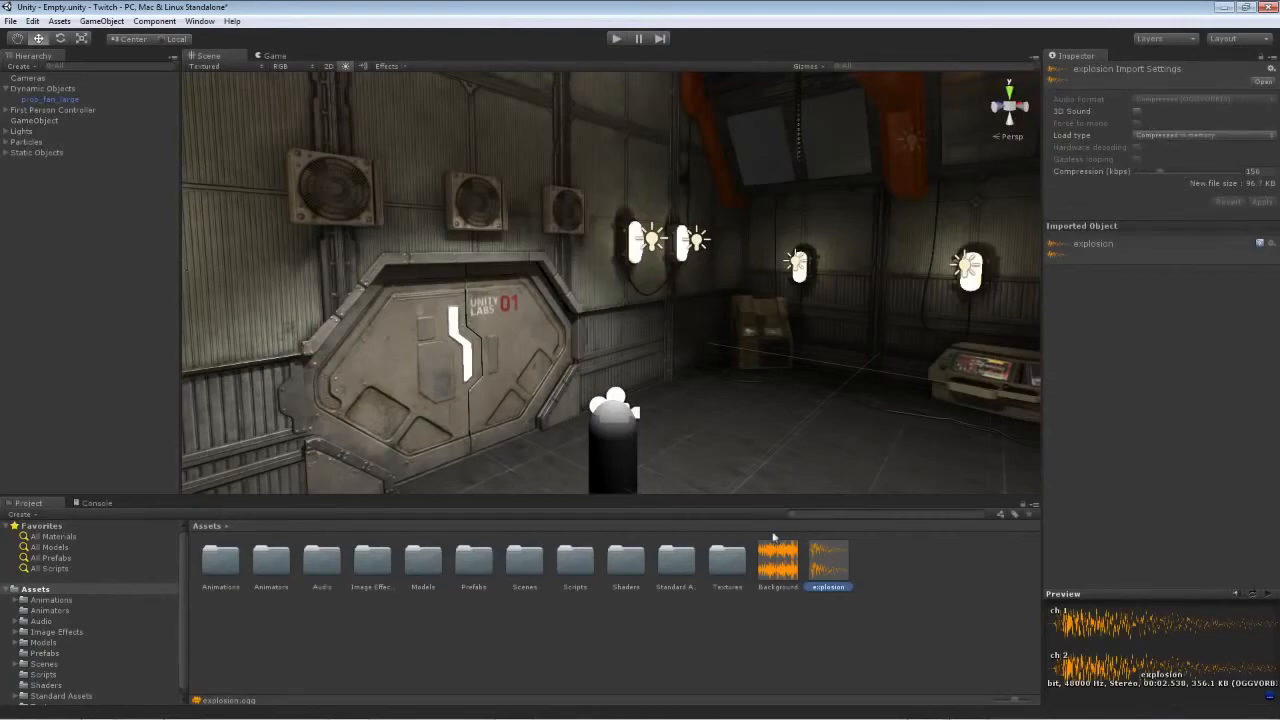
{"action": "double_click", "coordinate": [826, 561]}
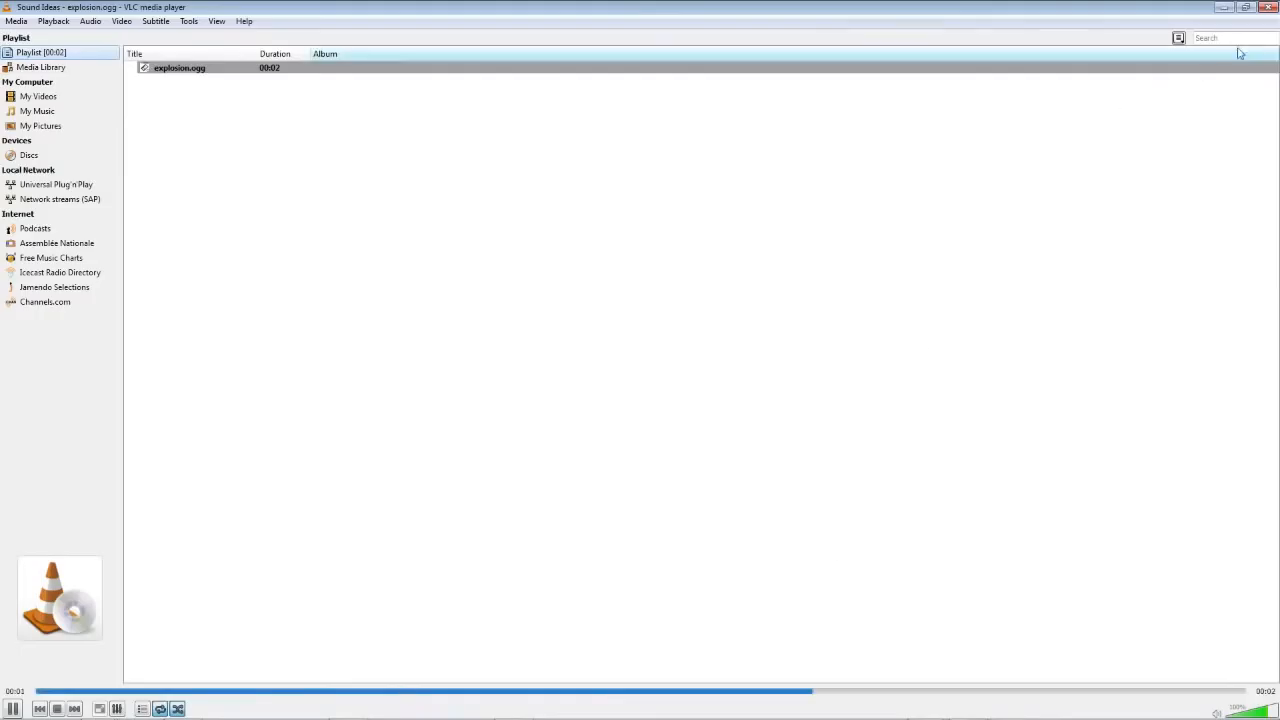
{"action": "left_click", "coordinate": [1267, 8]}
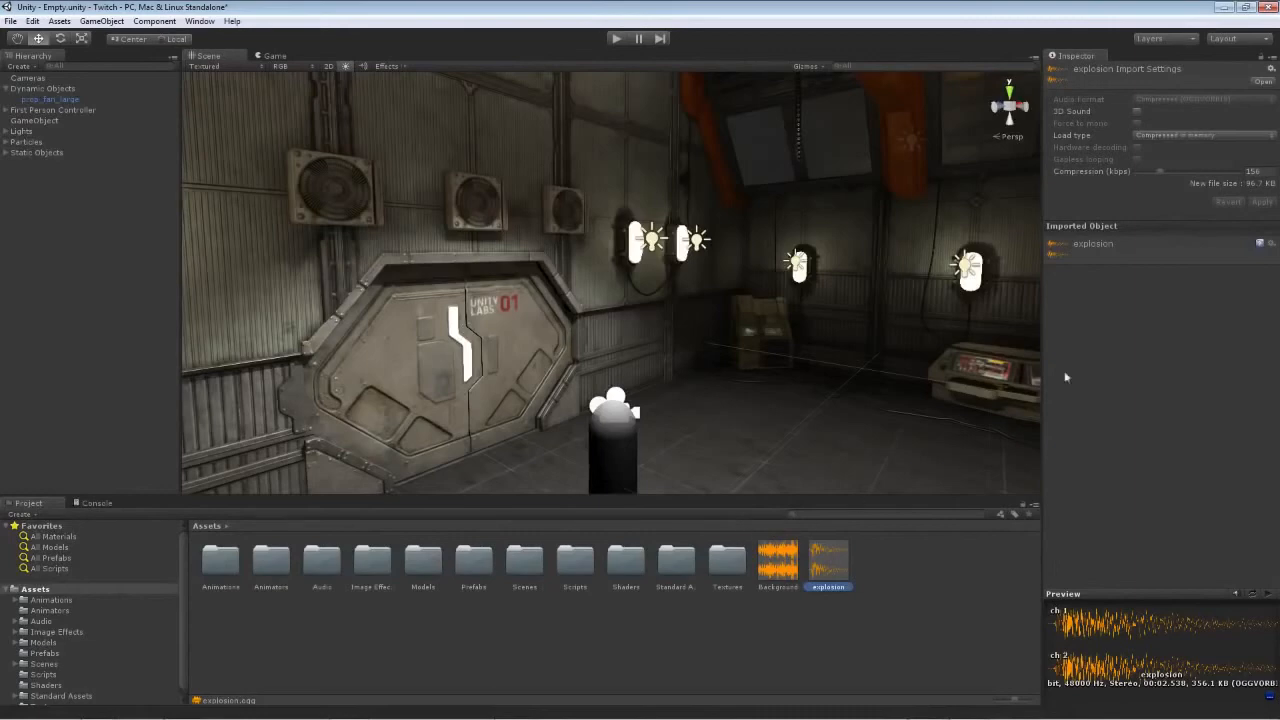
Step: In MonoDevelop, add audio.Play (); below the audio.clip assignment in AudioScript and save the script
{"action": "left_click", "coordinate": [34, 121]}
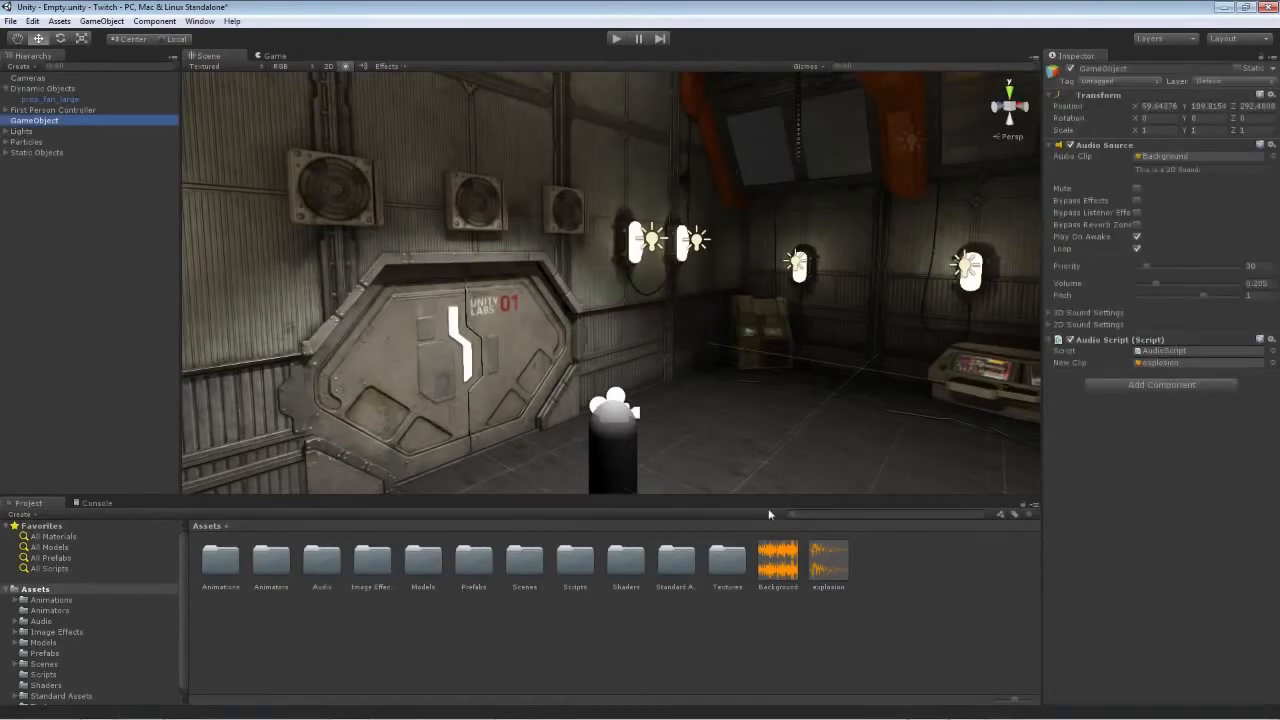
{"action": "left_click", "coordinate": [966, 711]}
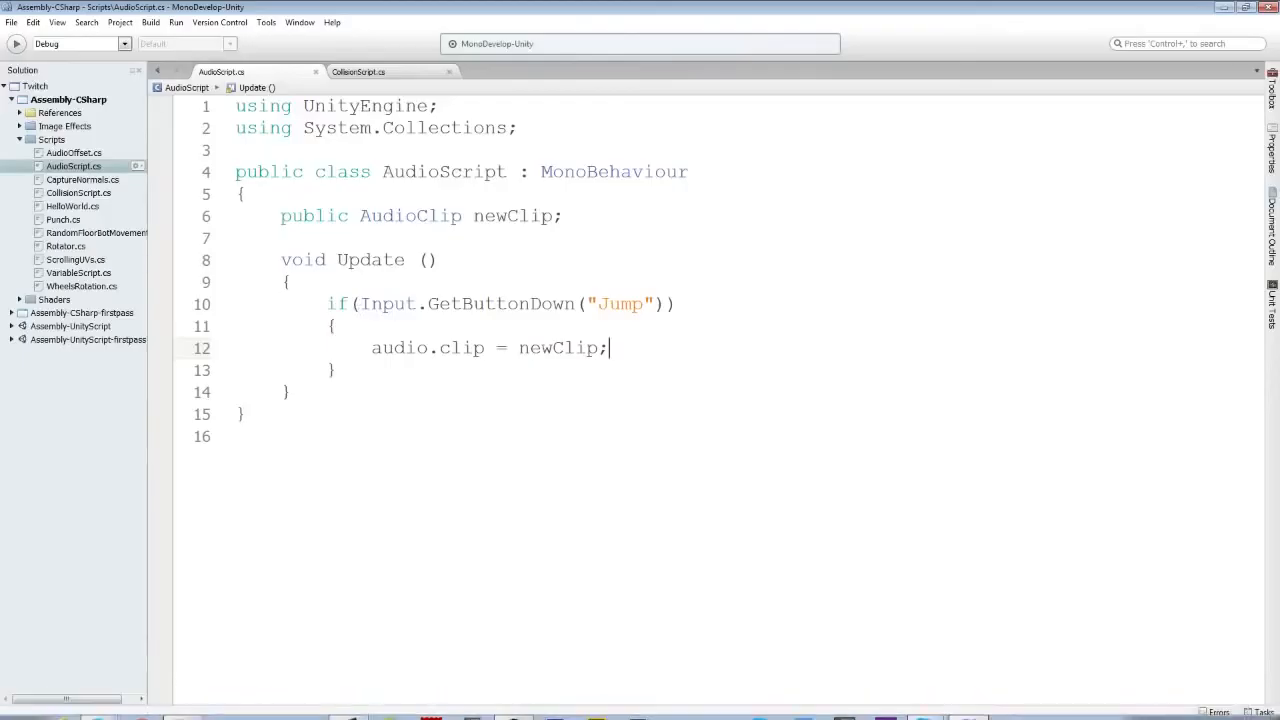
{"action": "key", "text": "Return"}
{"action": "type", "text": "audio.Play ();"}
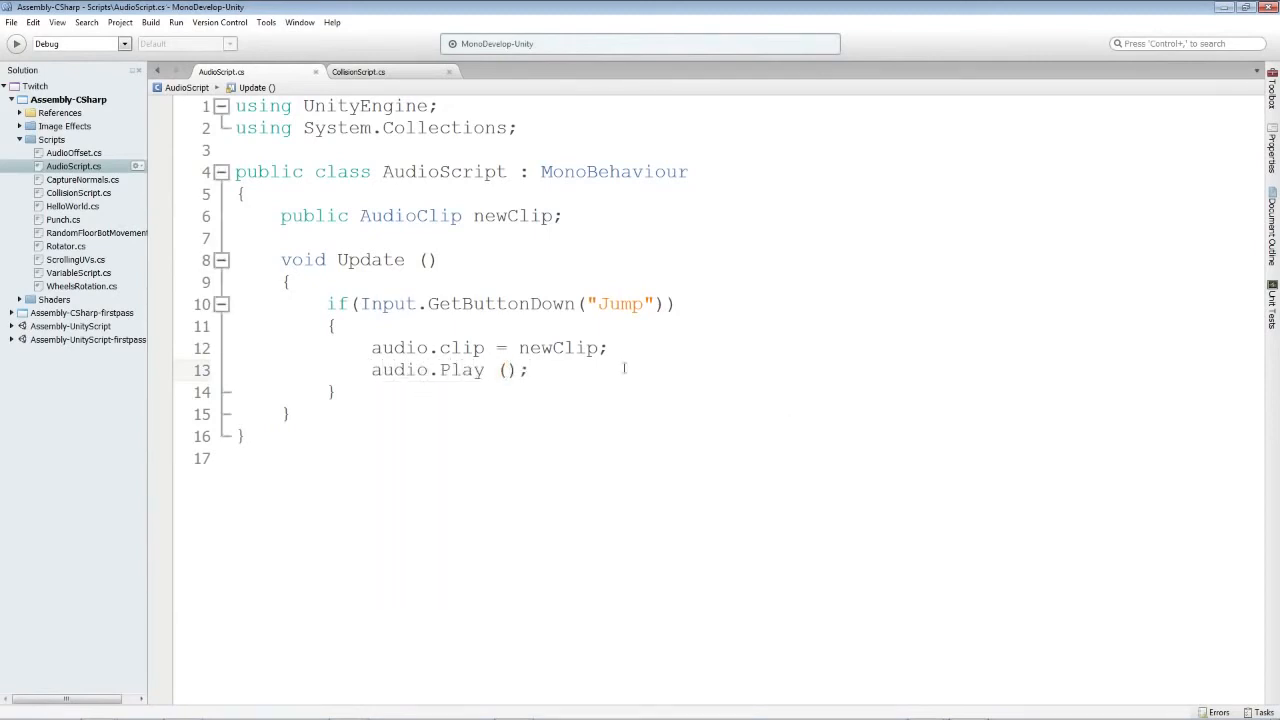
Step: Return to Unity, play the scene, jump to trigger the new clip, walk the player forward, and stop play mode
{"action": "left_click", "coordinate": [349, 708]}
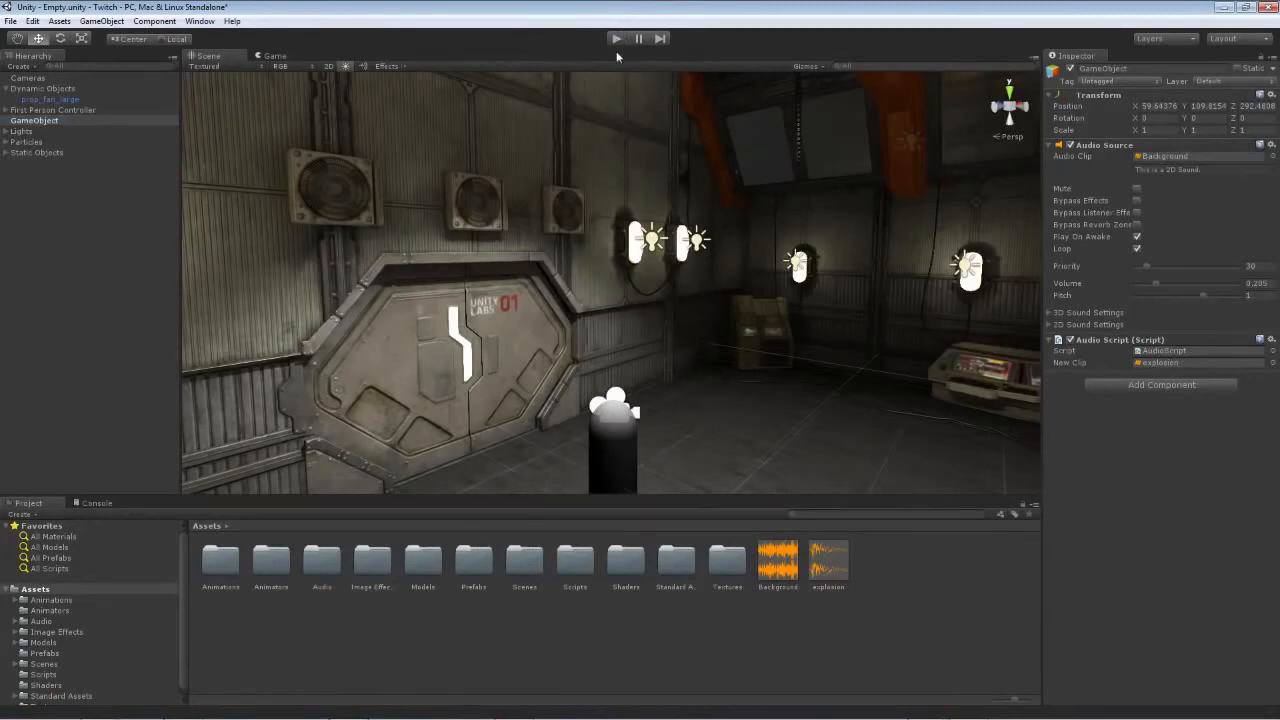
{"action": "left_click", "coordinate": [616, 39]}
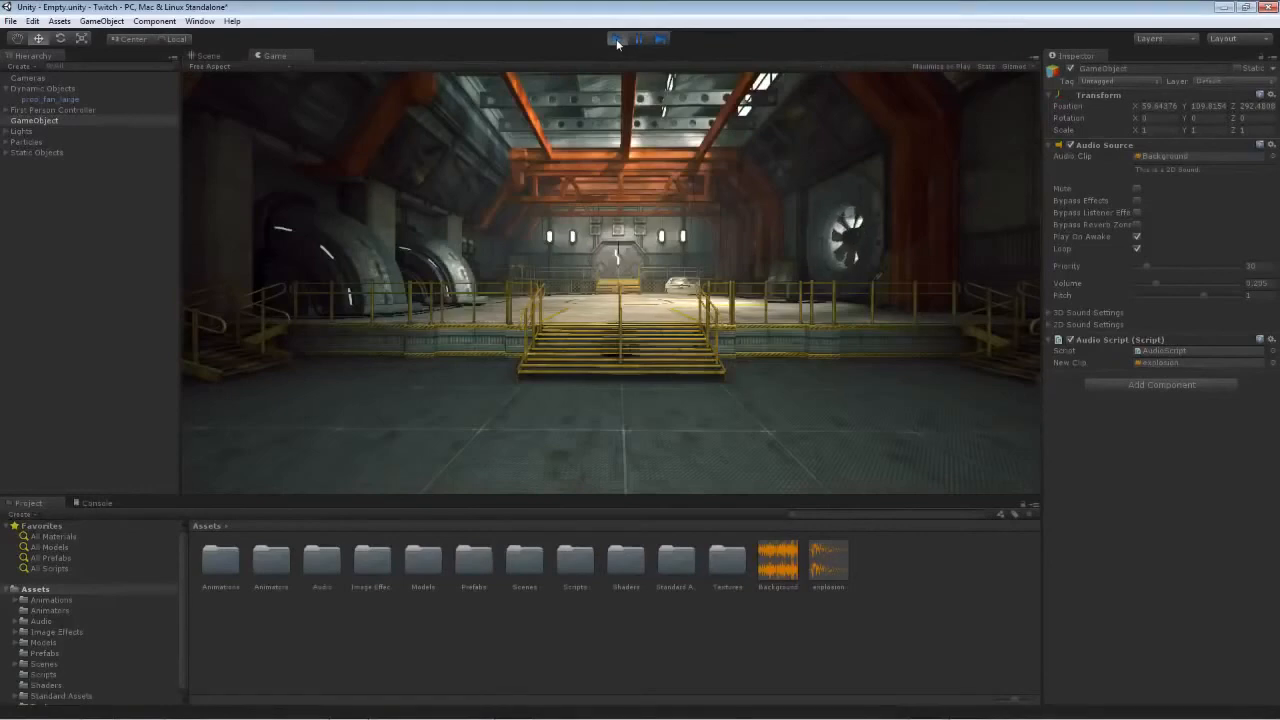
{"action": "key", "text": "space"}
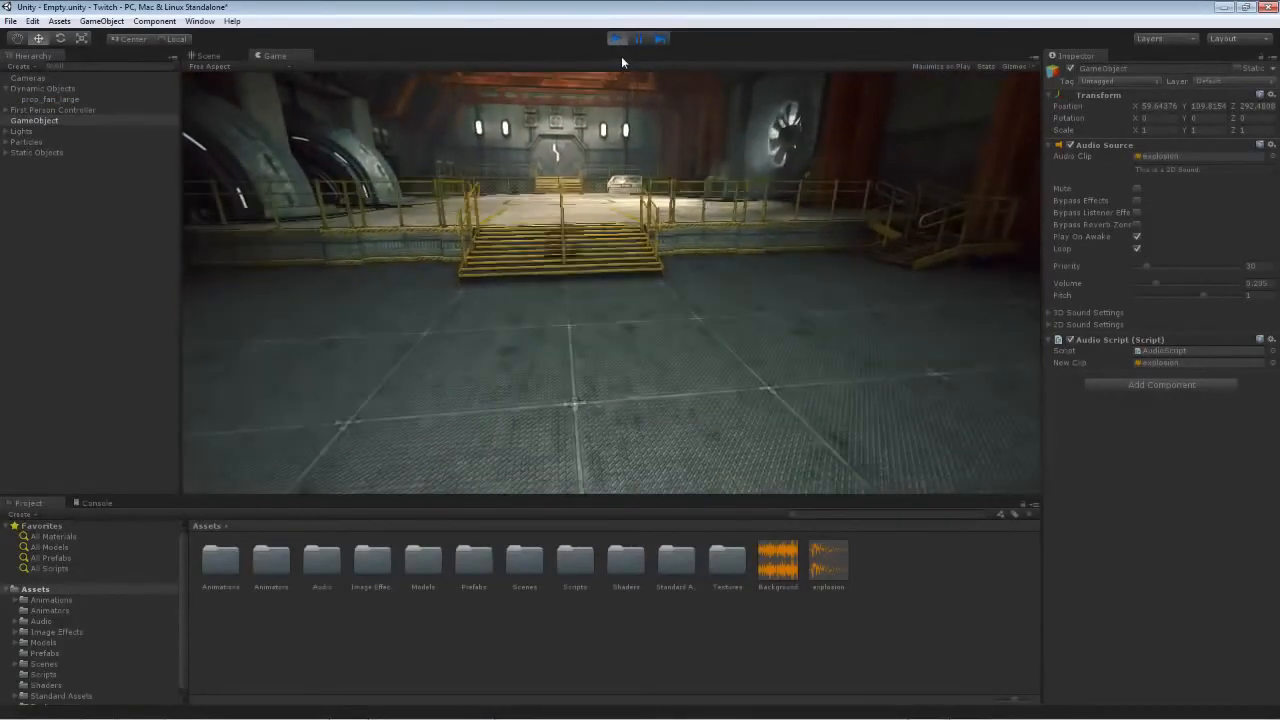
{"action": "key", "text": "w"}
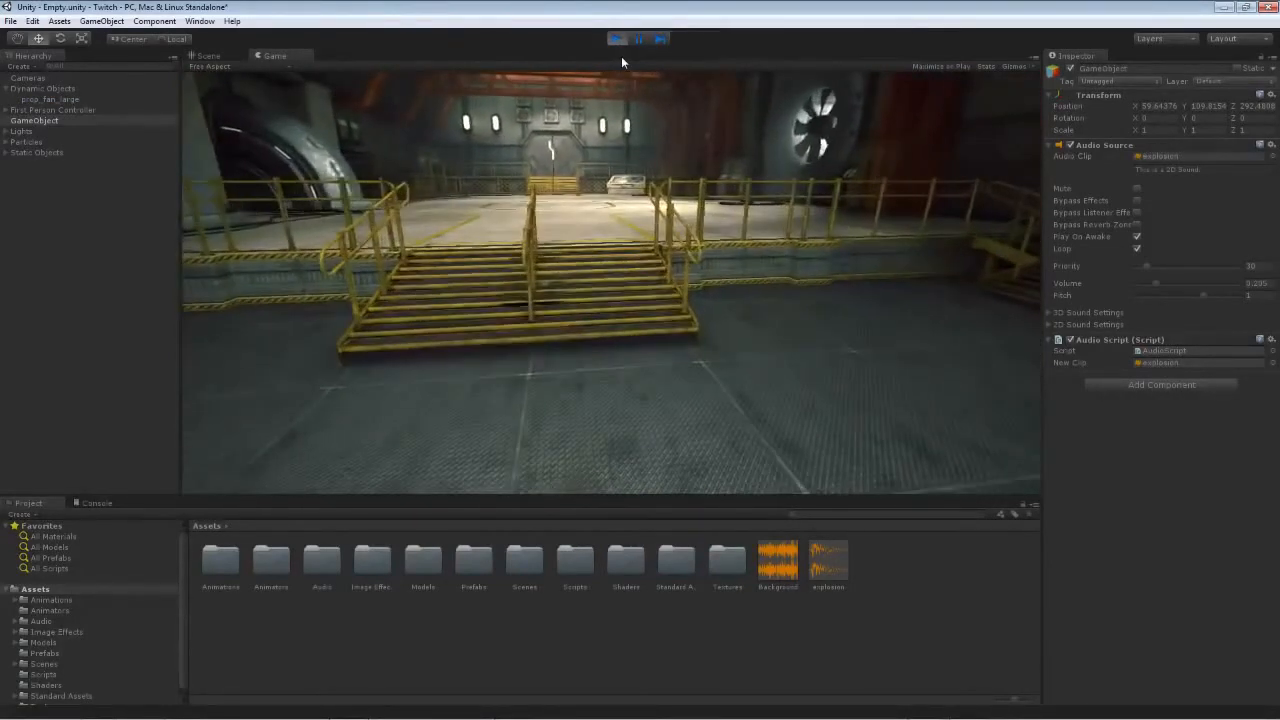
{"action": "left_click", "coordinate": [616, 41]}
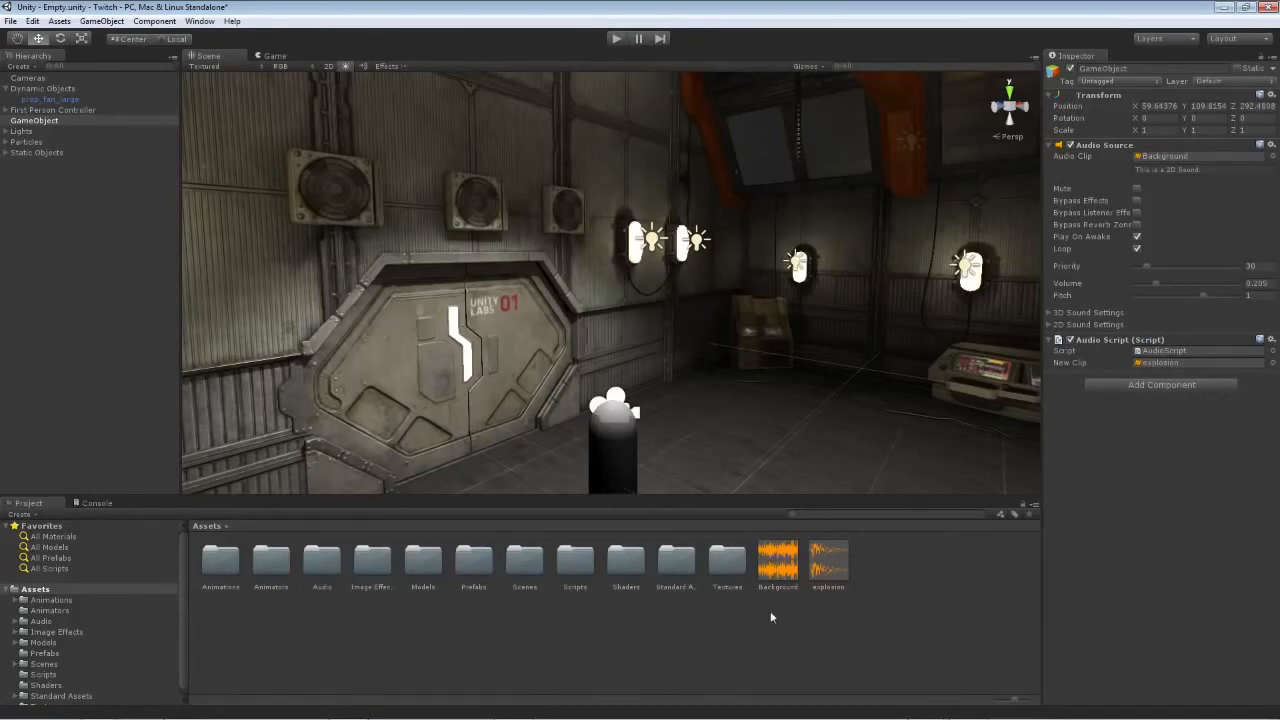
Step: Switch to MonoDevelop and examine the audio.clip assignment and the audio.Play (); call in AudioScript
{"action": "mouse_move", "coordinate": [788, 718]}
{"action": "left_click", "coordinate": [965, 707]}
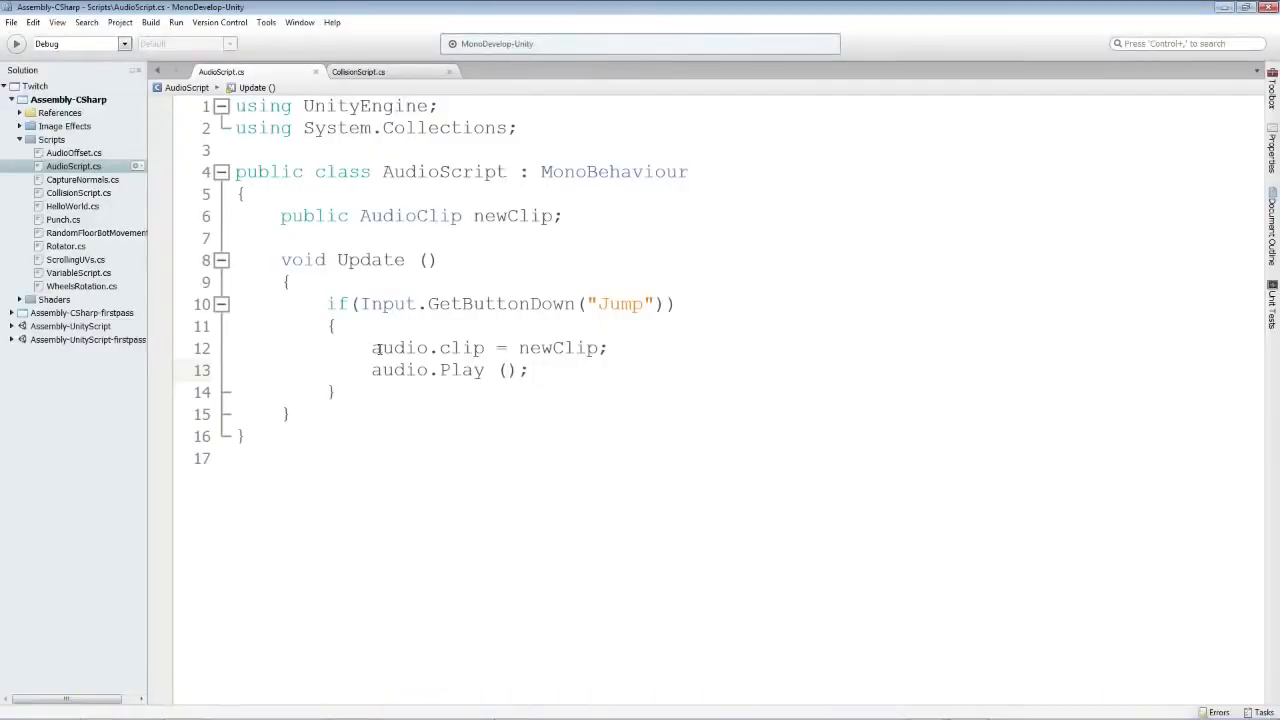
{"action": "left_click_drag", "start_coordinate": [372, 348], "coordinate": [608, 348]}
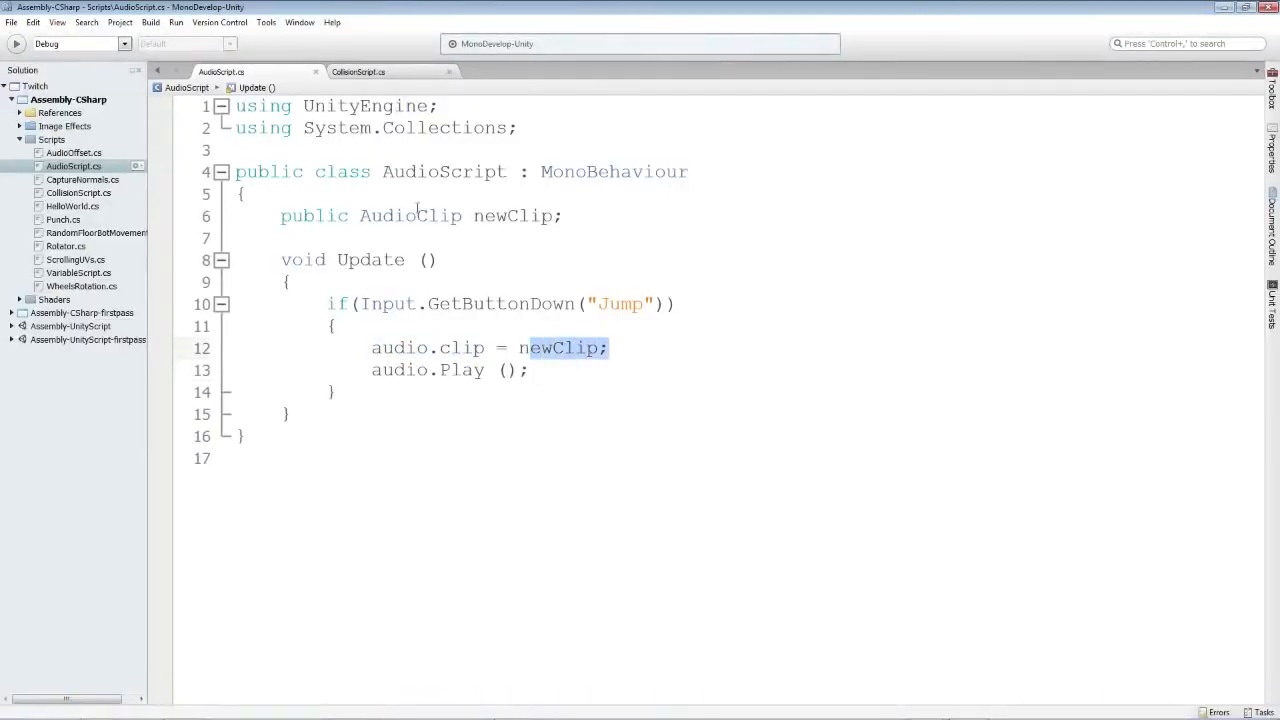
{"action": "left_click_drag", "start_coordinate": [371, 370], "coordinate": [566, 377]}
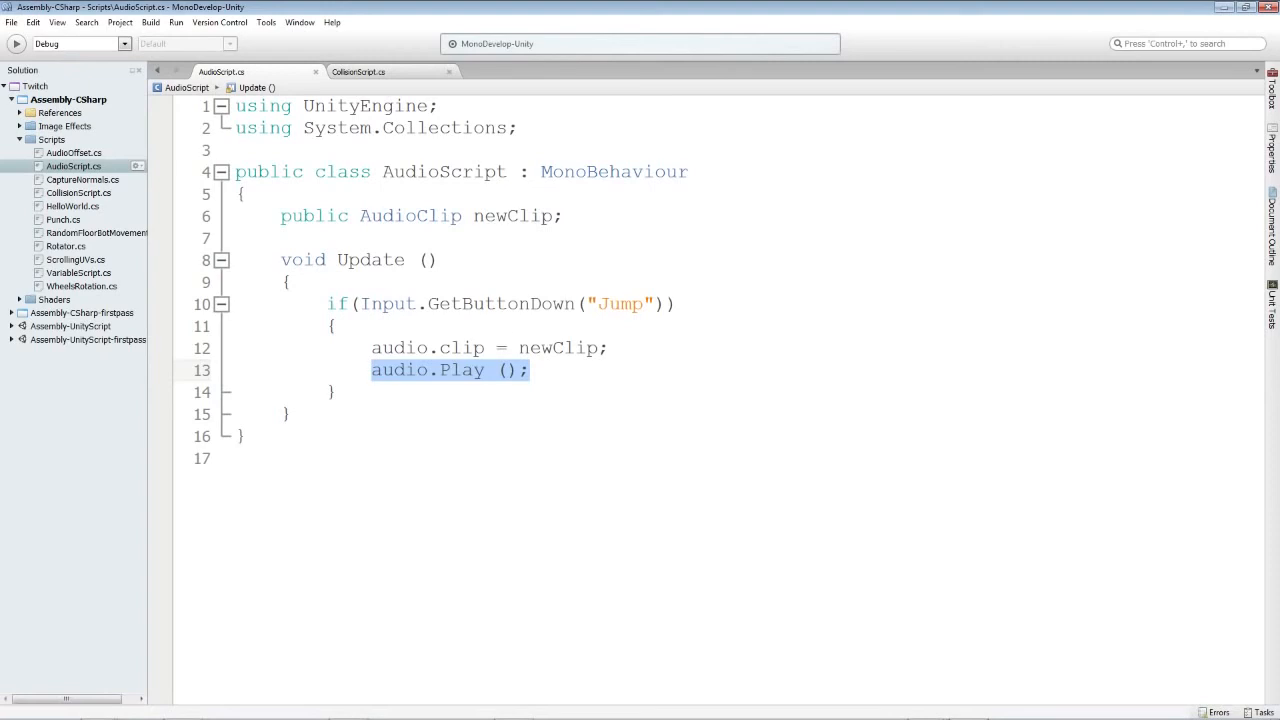
Step: Return to Unity, create an empty game object, and move it down to about Y 2.28 and across to about X 5.53
{"action": "key", "text": "alt+Tab"}
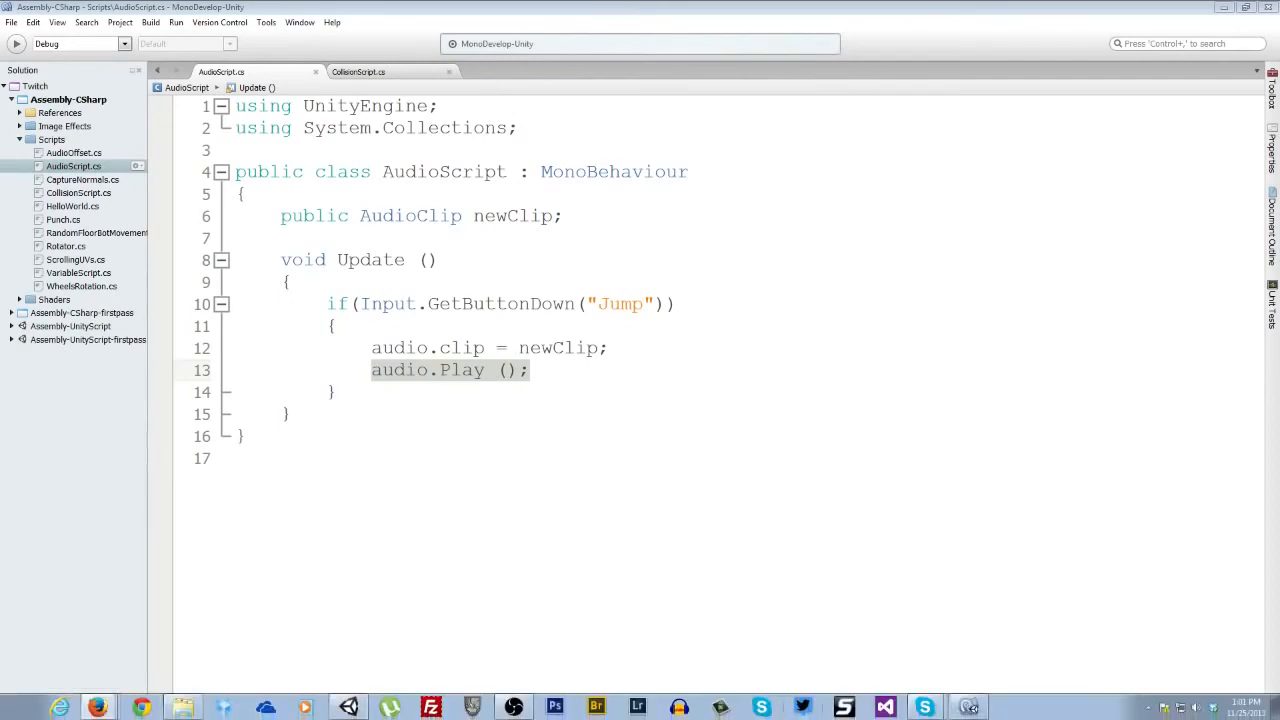
{"action": "mouse_move", "coordinate": [970, 710]}
{"action": "left_click", "coordinate": [348, 707]}
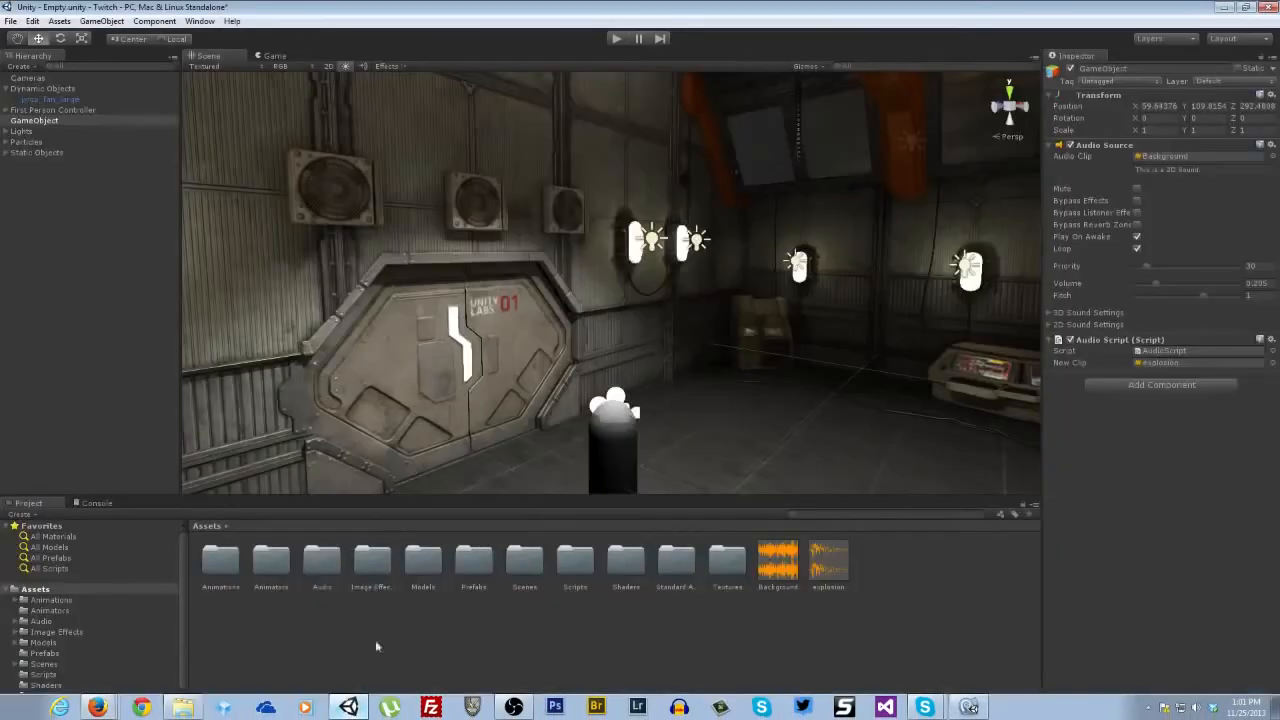
{"action": "right_click_drag", "start_coordinate": [412, 376], "coordinate": [812, 375]}
{"action": "right_click_drag", "start_coordinate": [232, 98], "coordinate": [120, 82]}
{"action": "left_click", "coordinate": [102, 21]}
{"action": "left_click", "coordinate": [118, 36]}
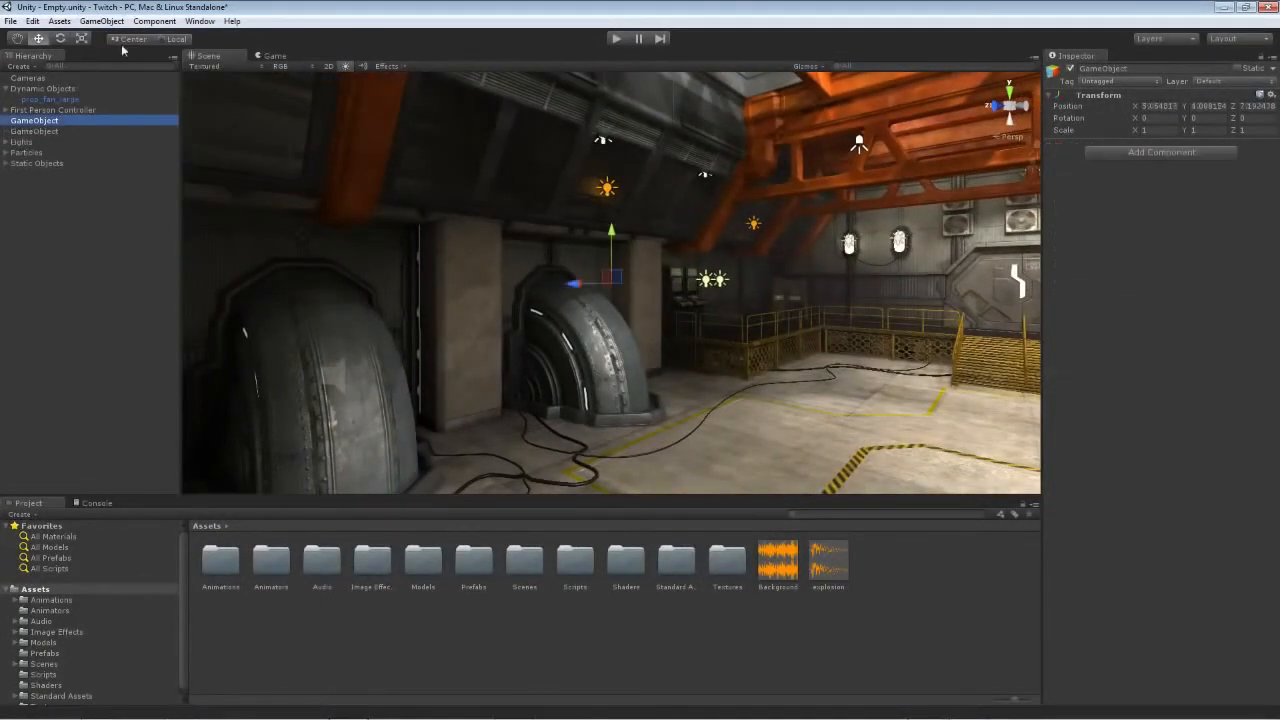
{"action": "right_click_drag", "start_coordinate": [811, 305], "coordinate": [465, 218]}
{"action": "left_click_drag", "start_coordinate": [499, 189], "coordinate": [508, 346]}
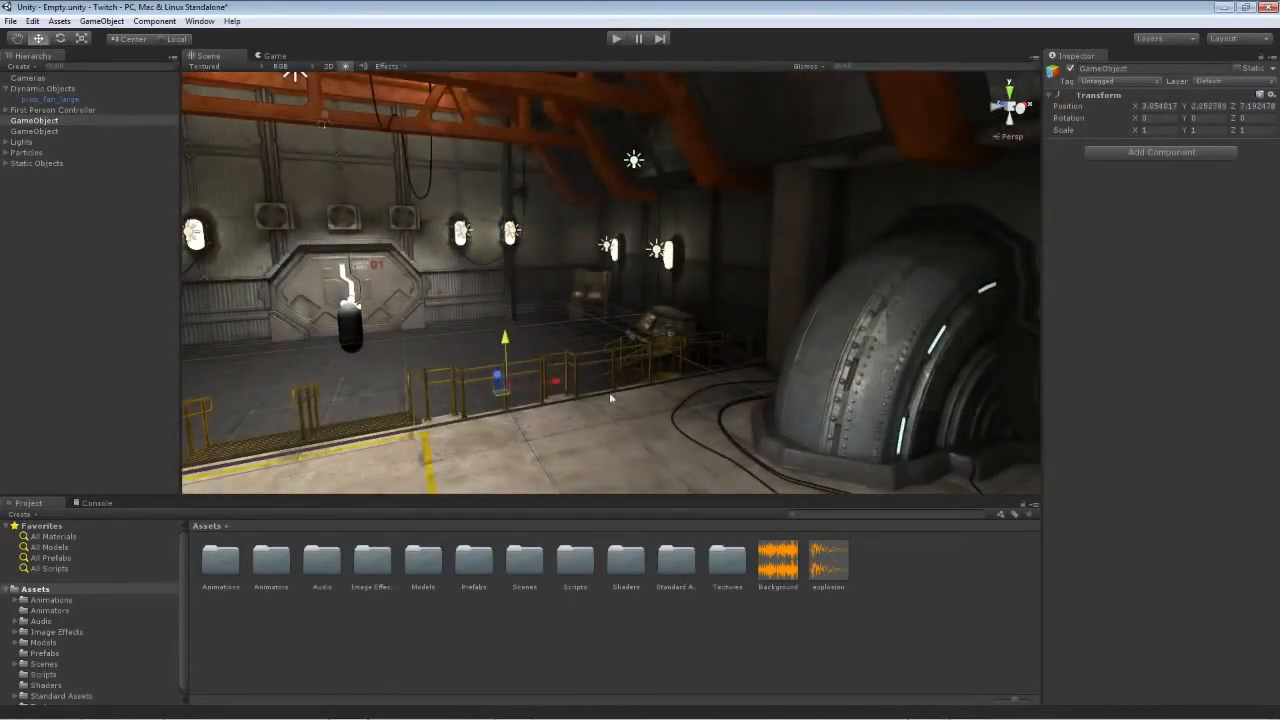
{"action": "left_click_drag", "start_coordinate": [557, 389], "coordinate": [724, 355]}
{"action": "left_click_drag", "start_coordinate": [500, 343], "coordinate": [860, 288], "text": "alt"}
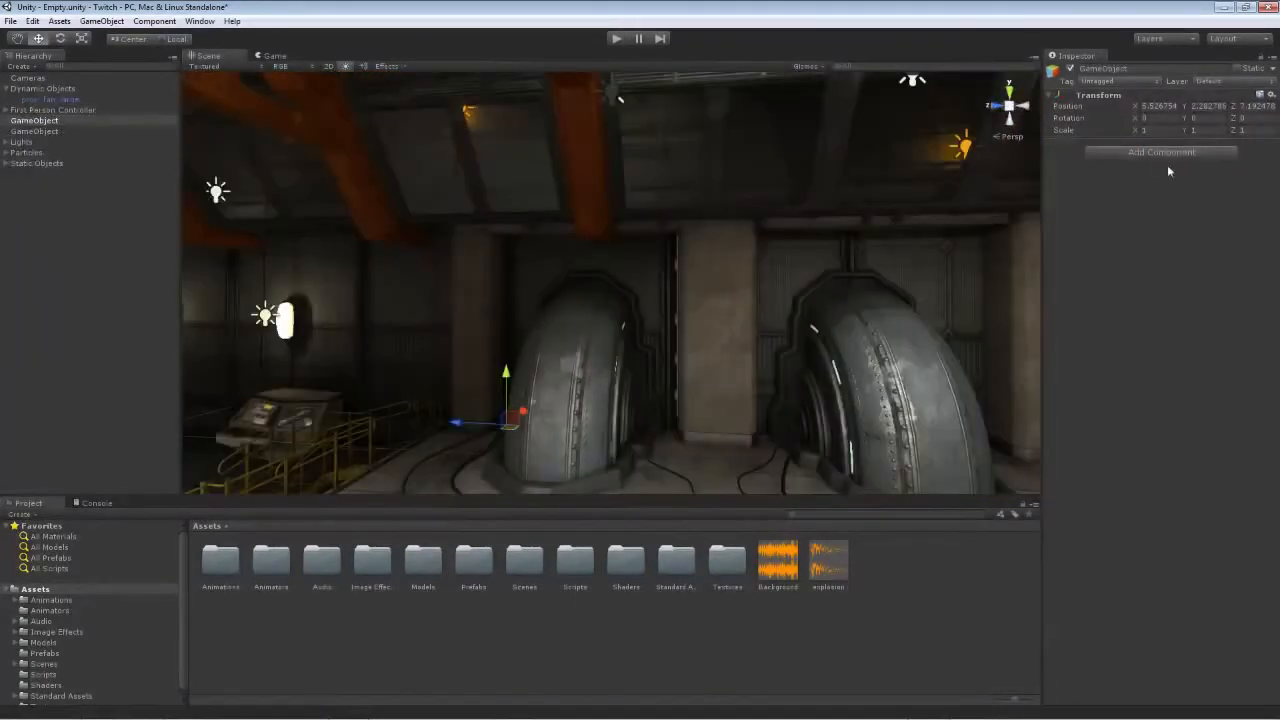
Step: Add an Audio Reverb Zone component to the new game object and move the object to about X 7.72
{"action": "left_click", "coordinate": [1165, 155]}
{"action": "left_click", "coordinate": [1110, 277]}
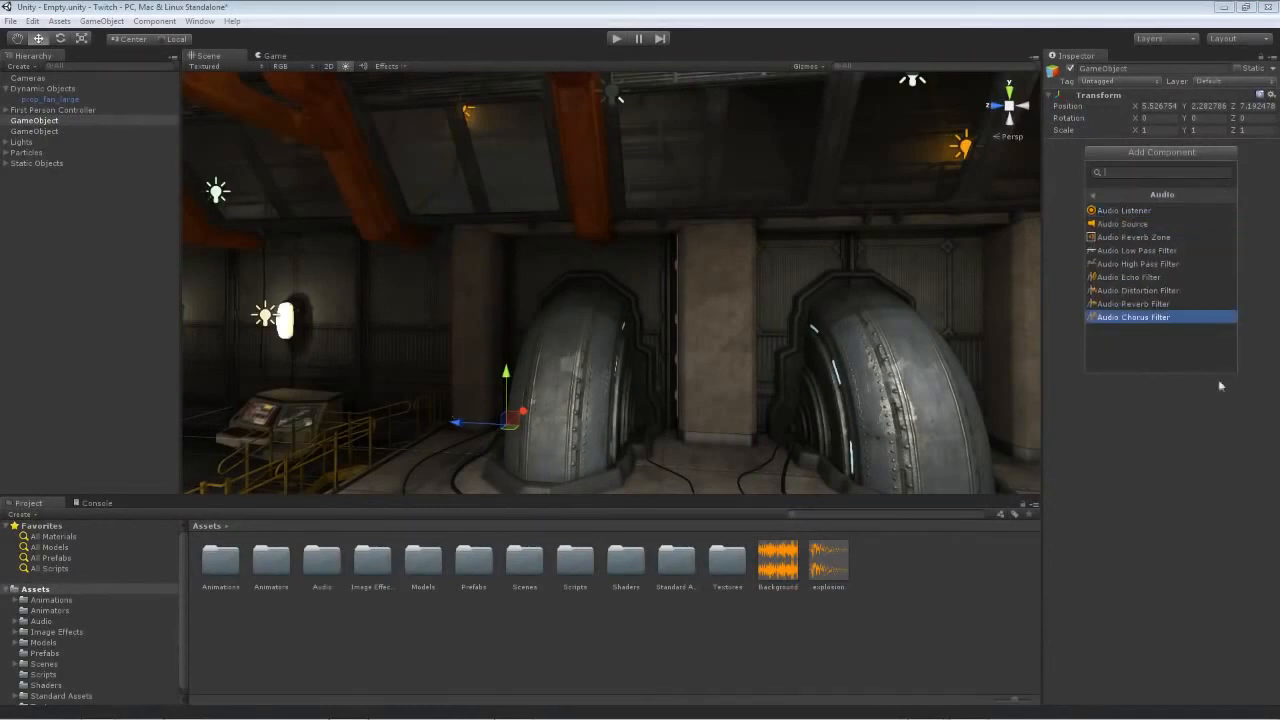
{"action": "left_click", "coordinate": [1163, 238]}
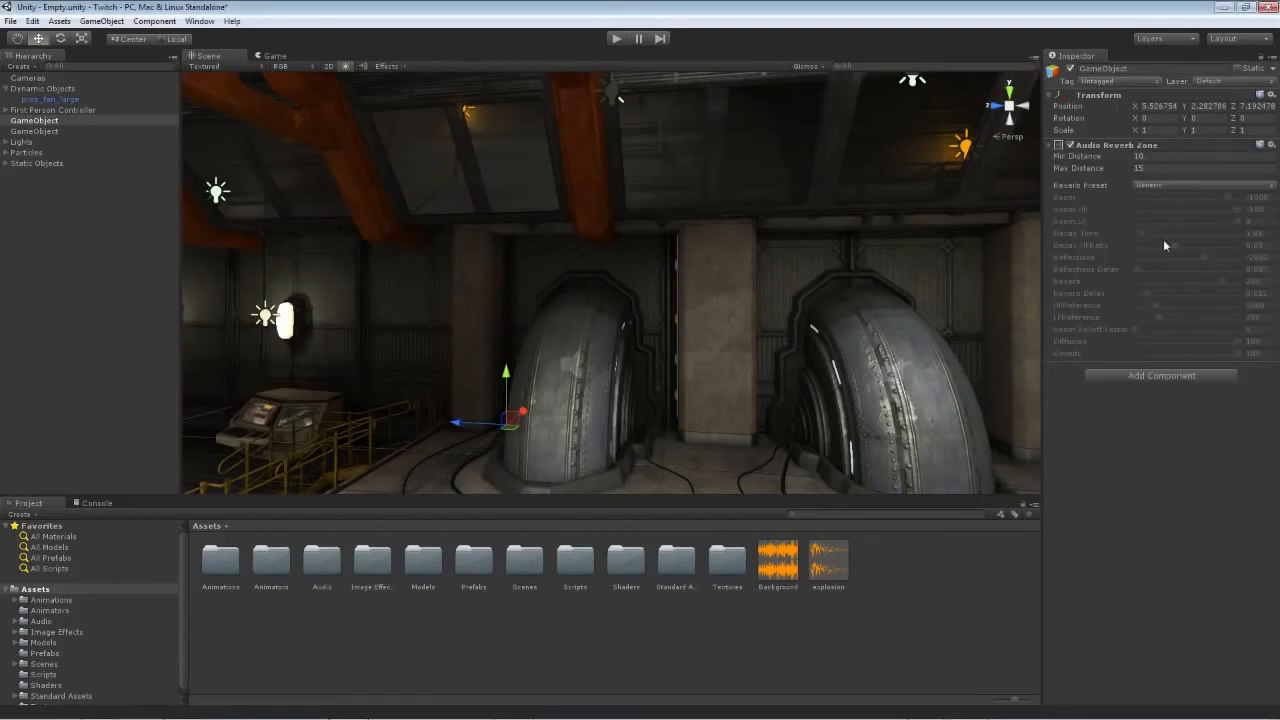
{"action": "right_click_drag", "start_coordinate": [746, 375], "coordinate": [600, 306]}
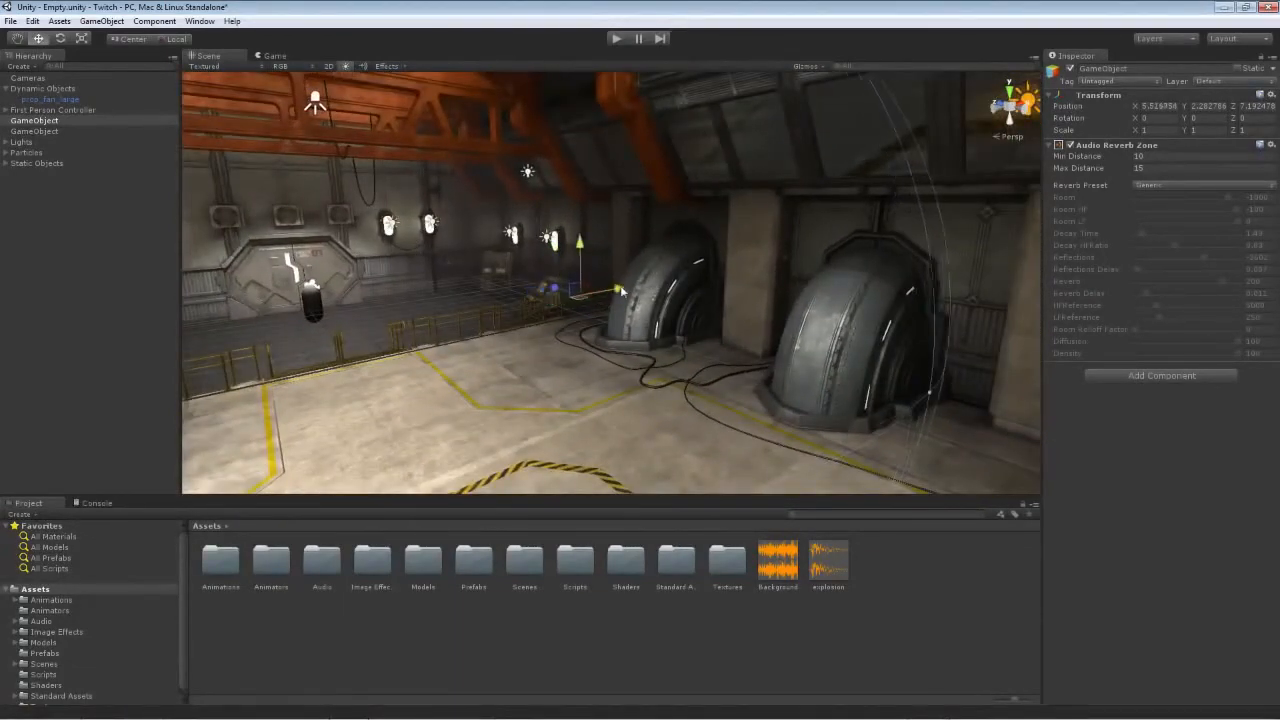
{"action": "left_click_drag", "start_coordinate": [621, 291], "coordinate": [648, 286]}
{"action": "right_click_drag", "start_coordinate": [602, 375], "coordinate": [948, 387]}
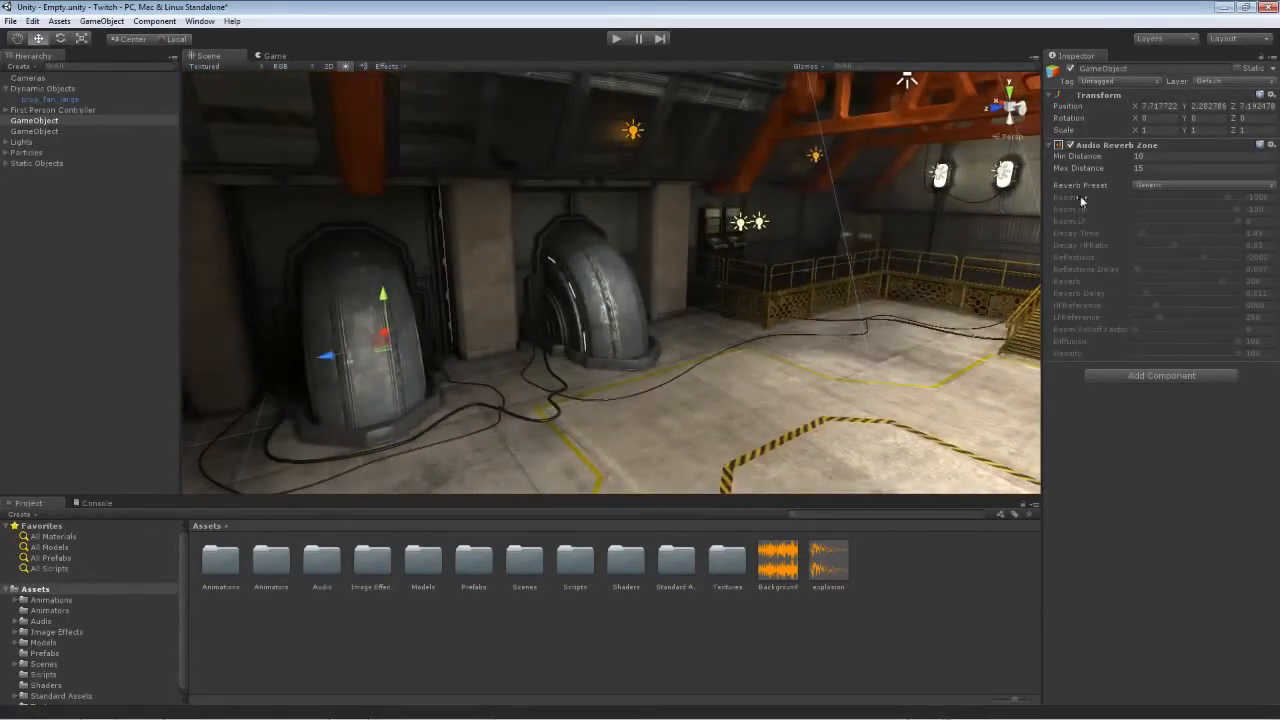
Step: Try the PaddedCell and Livingroom reverb presets on the reverb zone, and return it to Generic
{"action": "left_click", "coordinate": [1172, 184]}
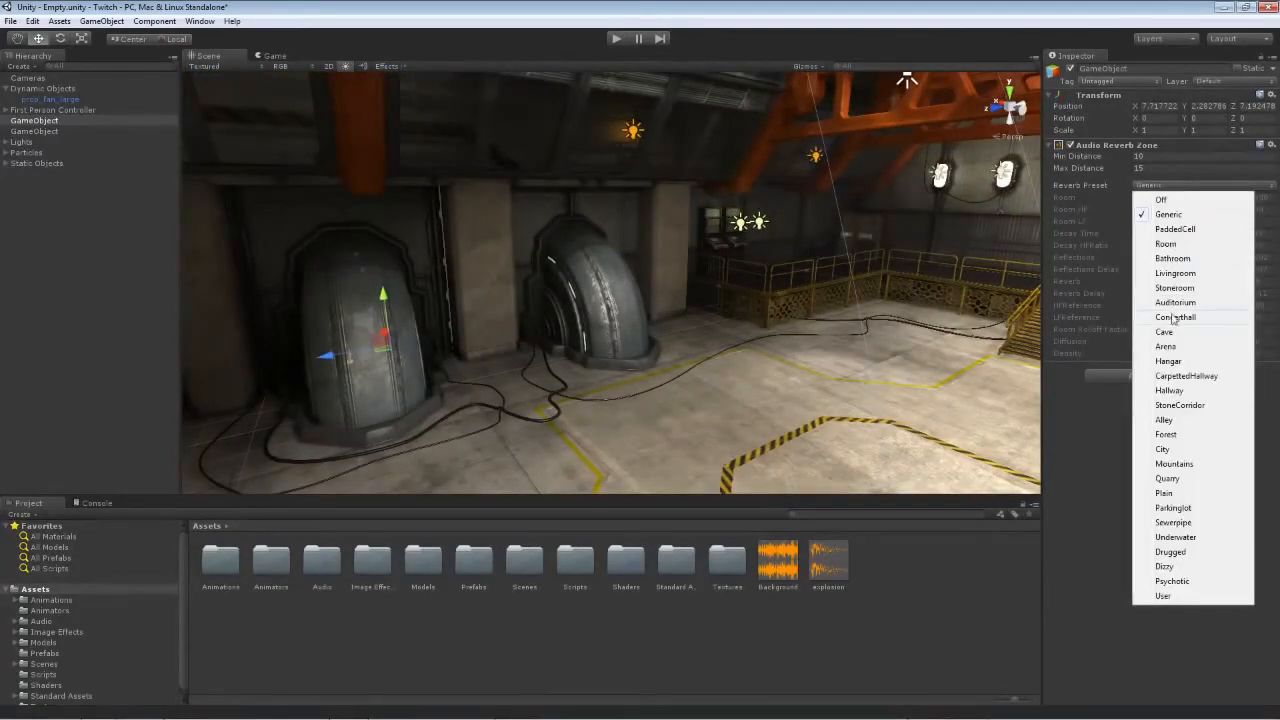
{"action": "left_click", "coordinate": [1175, 229]}
{"action": "left_click", "coordinate": [1174, 186]}
{"action": "left_click", "coordinate": [1175, 273]}
{"action": "left_click", "coordinate": [1172, 187]}
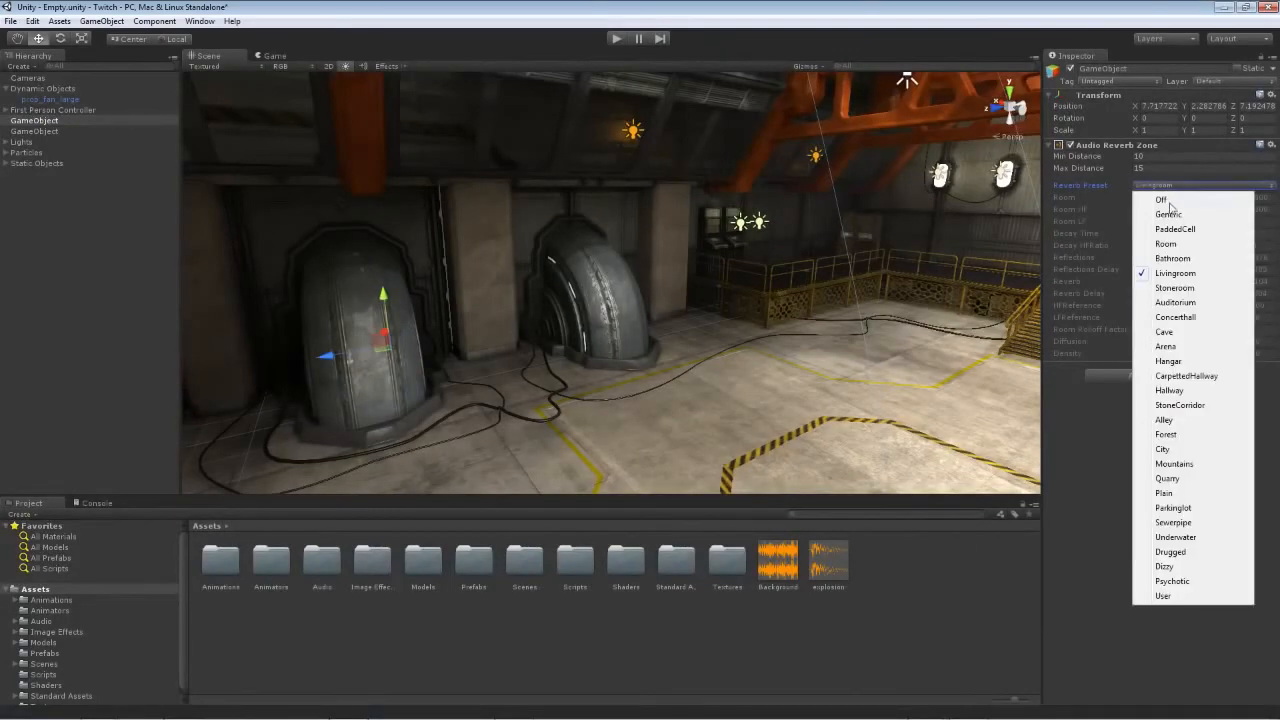
{"action": "left_click", "coordinate": [1168, 213]}
Step: Play the scene, walk the player up the stairs into the reverb zone by the turbines, and stop play mode
{"action": "right_click_drag", "start_coordinate": [757, 289], "coordinate": [700, 289]}
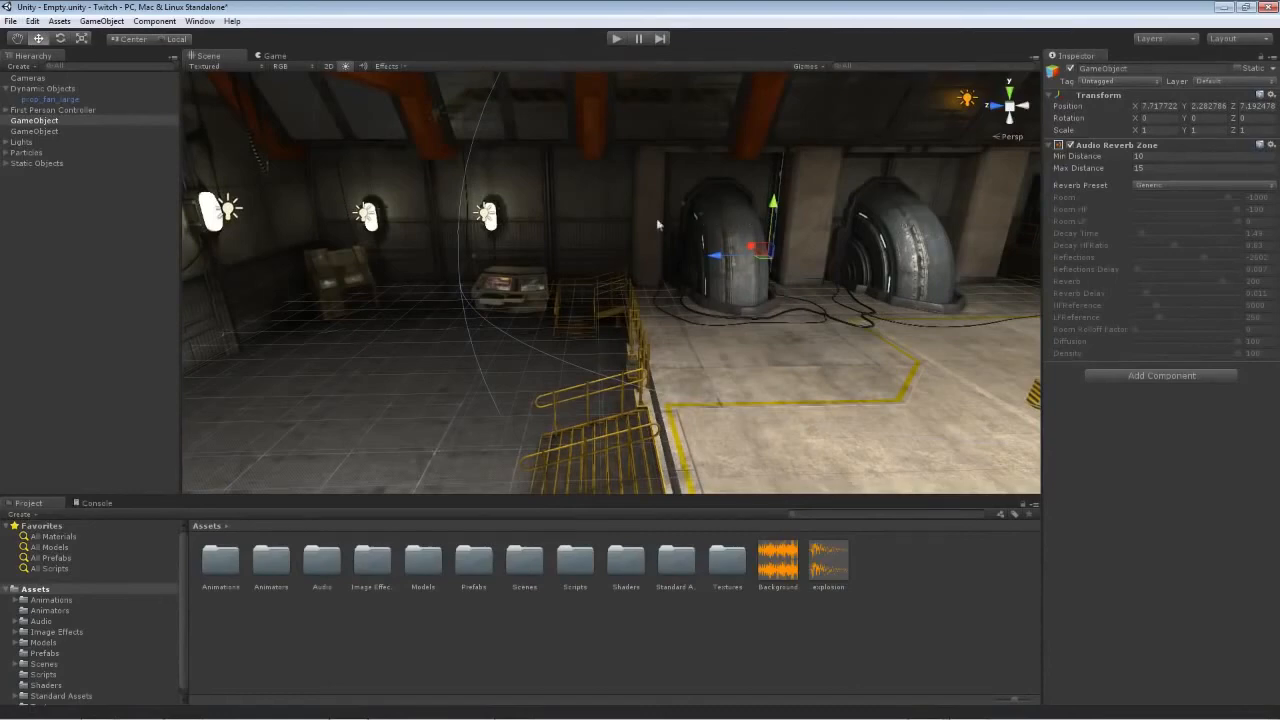
{"action": "right_click_drag", "start_coordinate": [663, 222], "coordinate": [569, 170]}
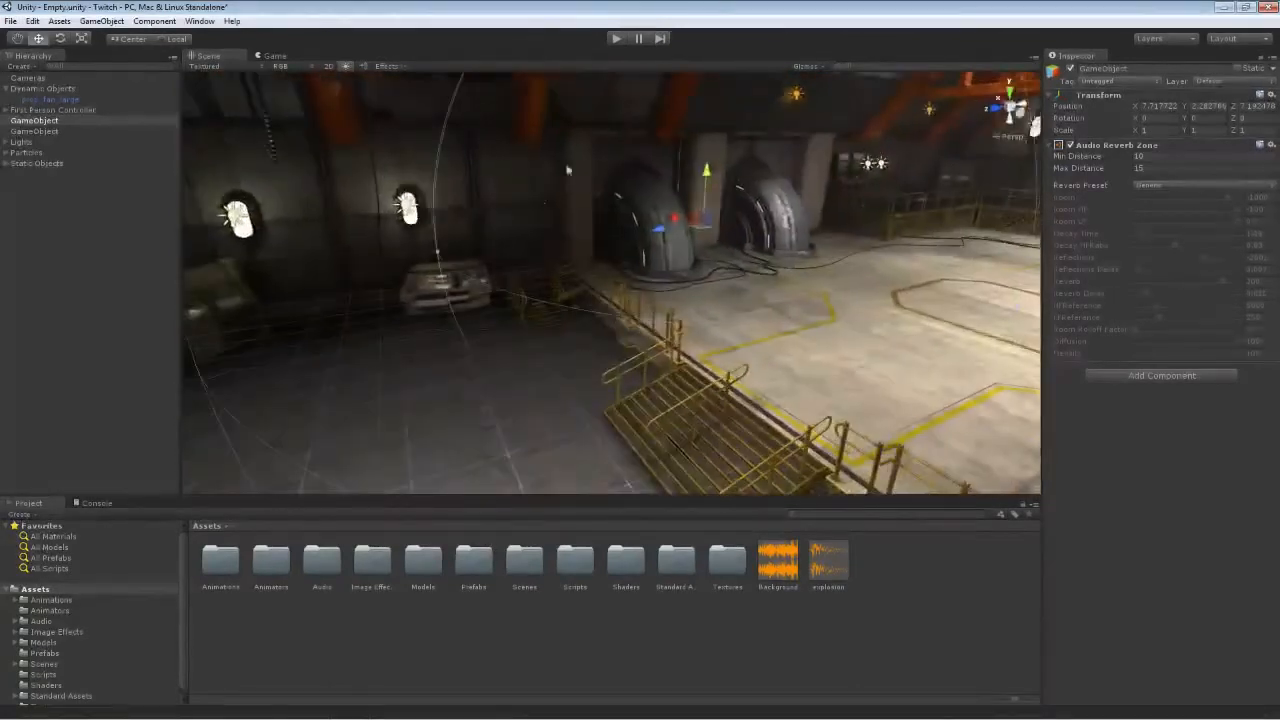
{"action": "left_click", "coordinate": [617, 38]}
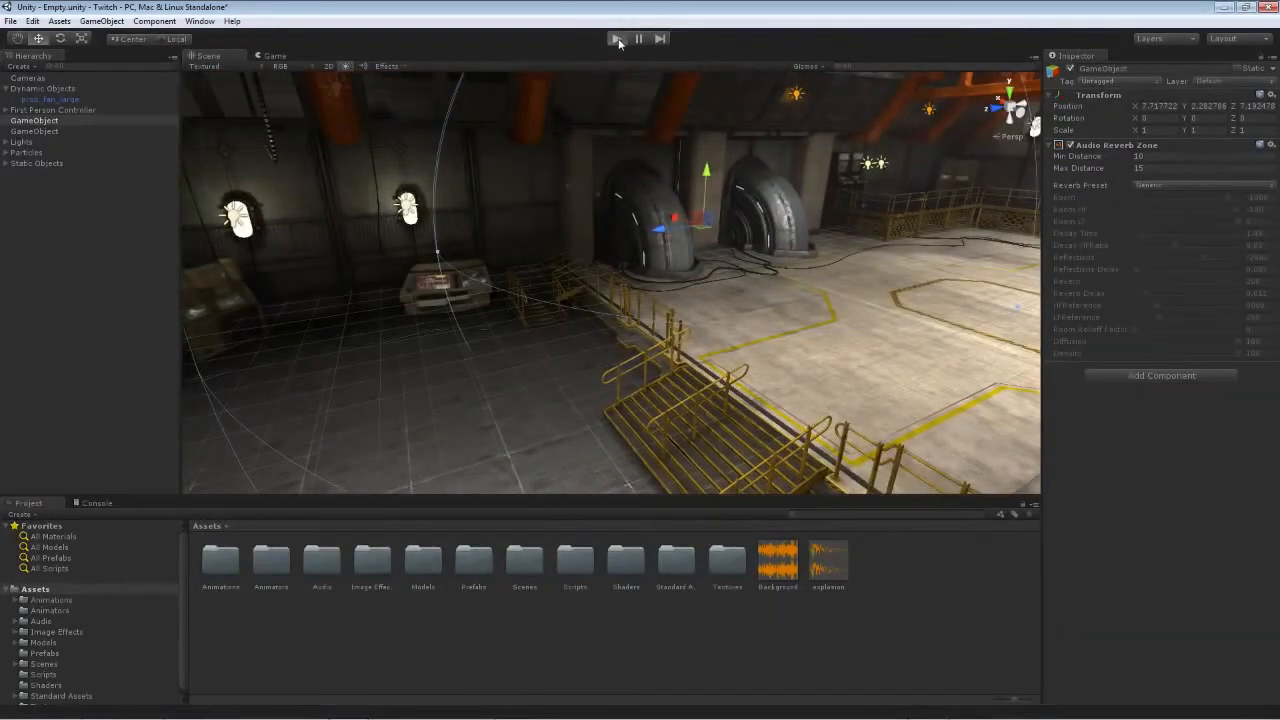
{"action": "key", "text": "w"}
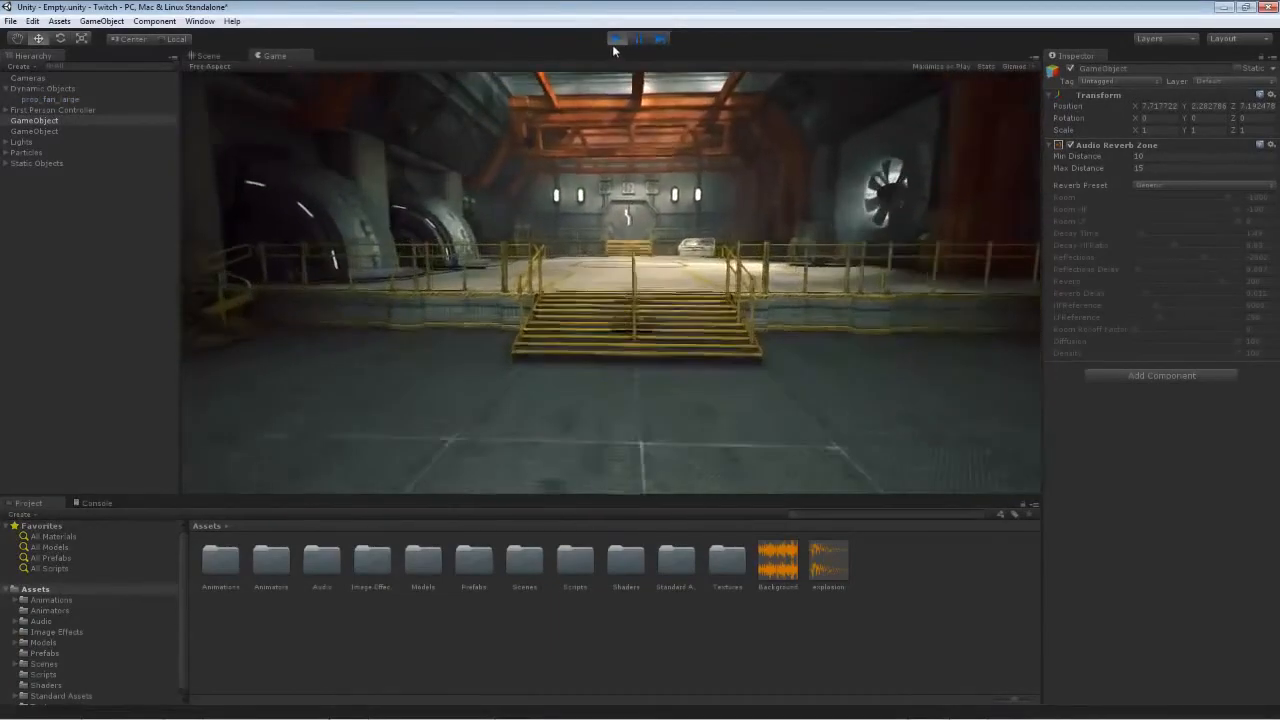
{"action": "key", "text": "w"}
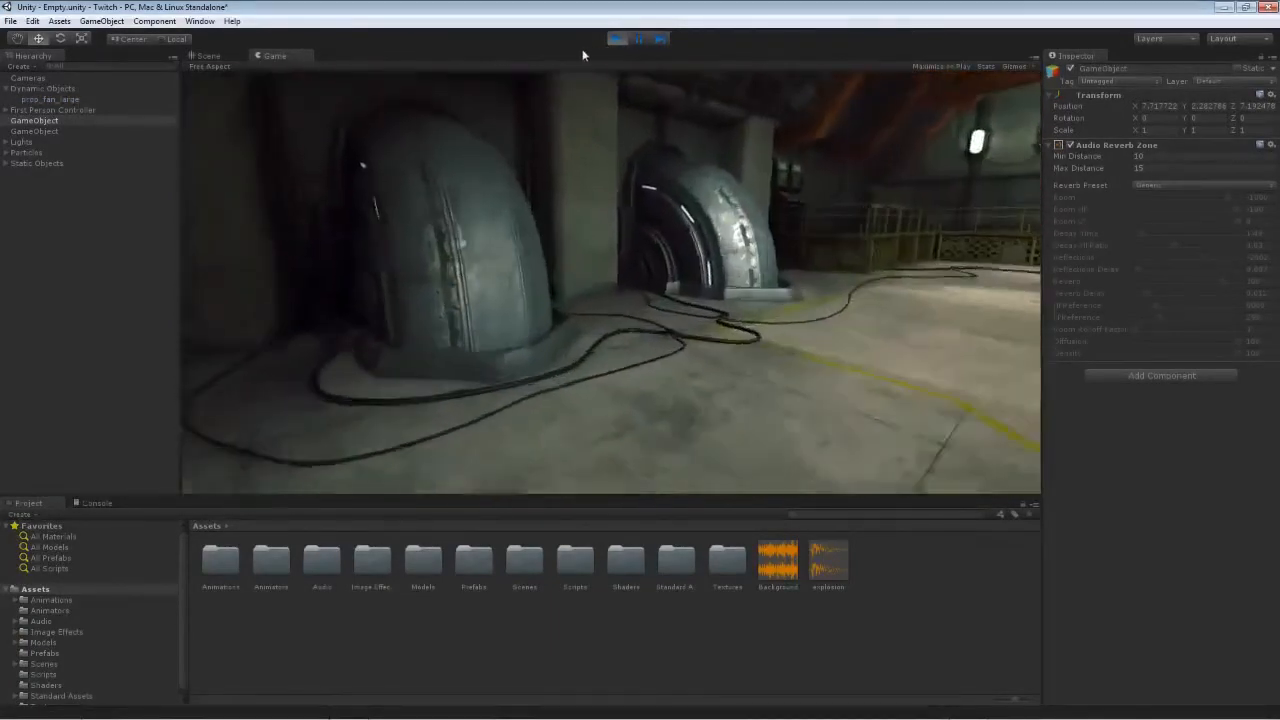
{"action": "key", "text": "w"}
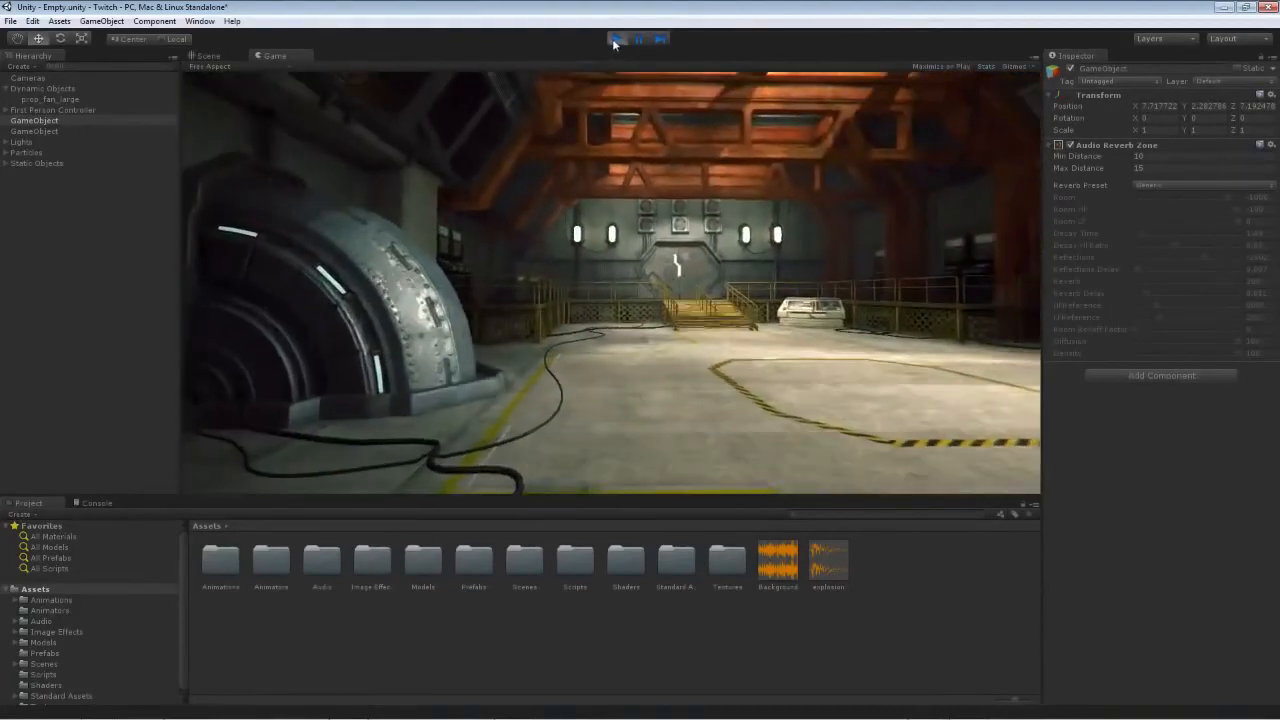
{"action": "key", "text": "ctrl+p"}
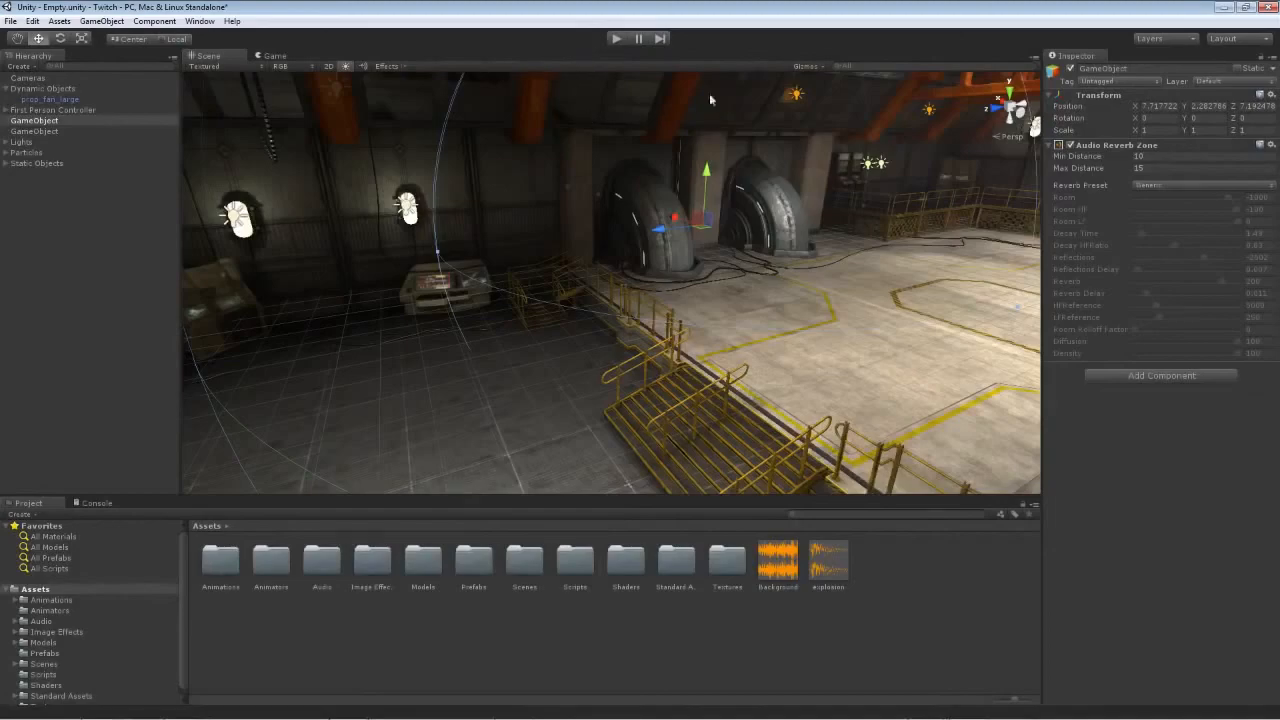
Step: Play the scene again, walk into the zone, toggle the Audio Reverb Zone component to compare the sound, and stop play mode
{"action": "left_click", "coordinate": [617, 39]}
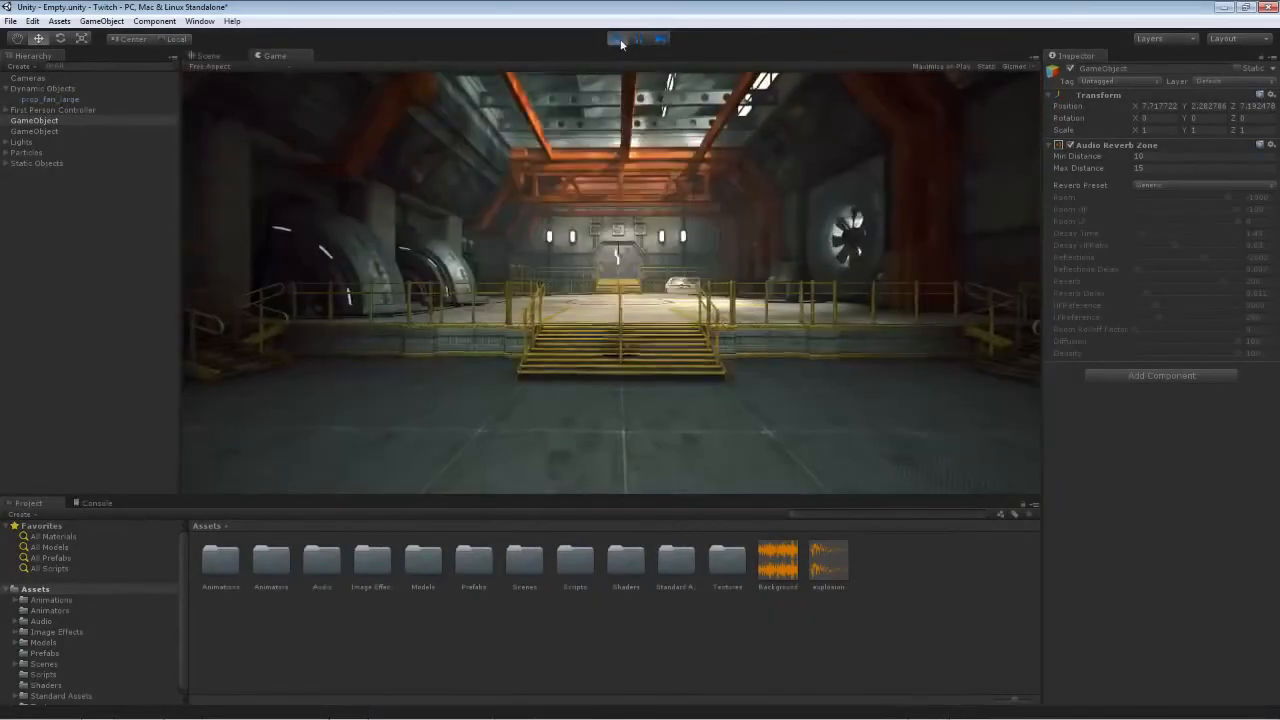
{"action": "key", "text": "w"}
{"action": "key", "text": "w"}
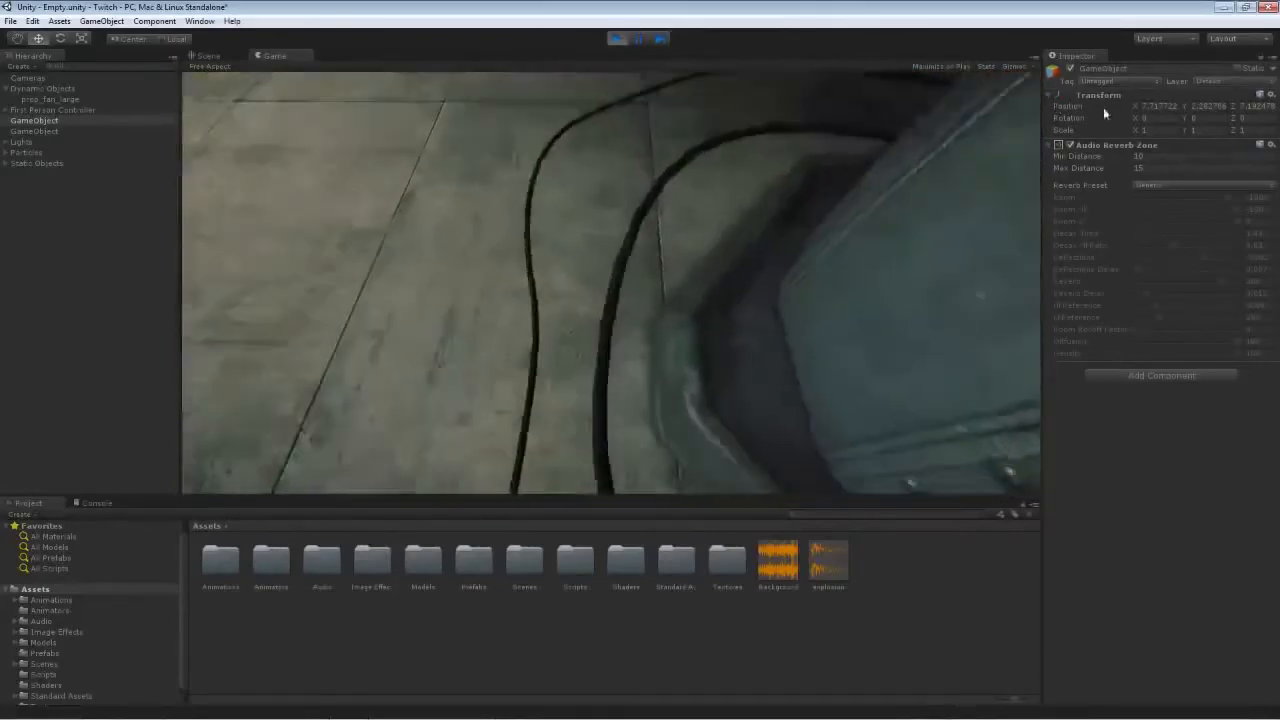
{"action": "left_click", "coordinate": [1072, 146]}
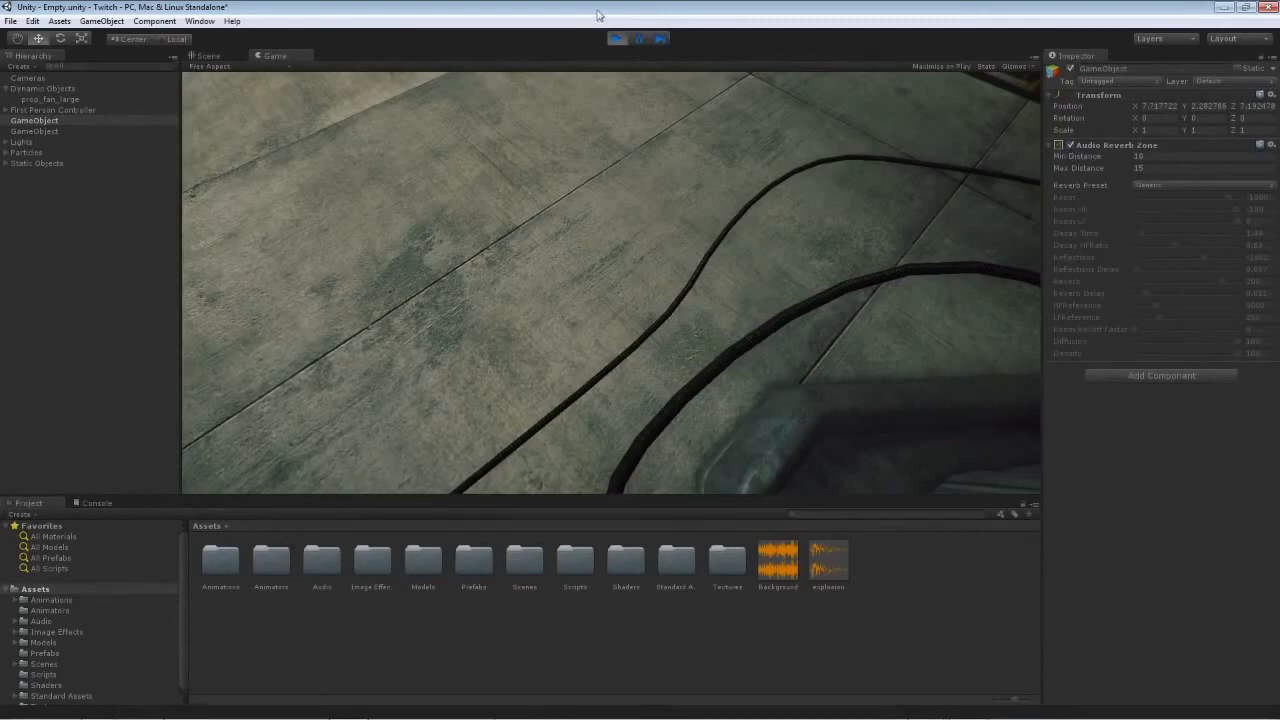
{"action": "left_click", "coordinate": [616, 38]}
Step: Set the Audio Reverb Zone's reverb preset to Quarry
{"action": "key", "text": "d"}
{"action": "right_click_drag", "start_coordinate": [679, 163], "coordinate": [562, 174]}
{"action": "key", "text": "d"}
{"action": "key", "text": "w"}
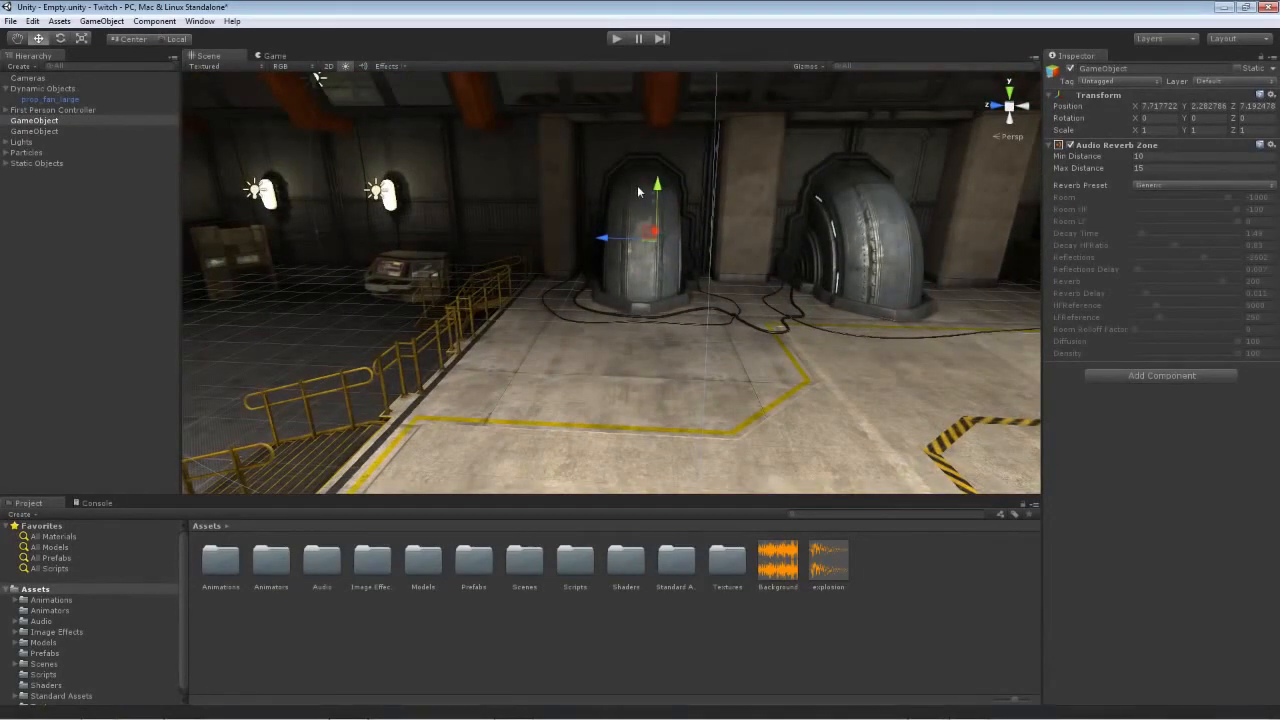
{"action": "left_click", "coordinate": [1172, 186]}
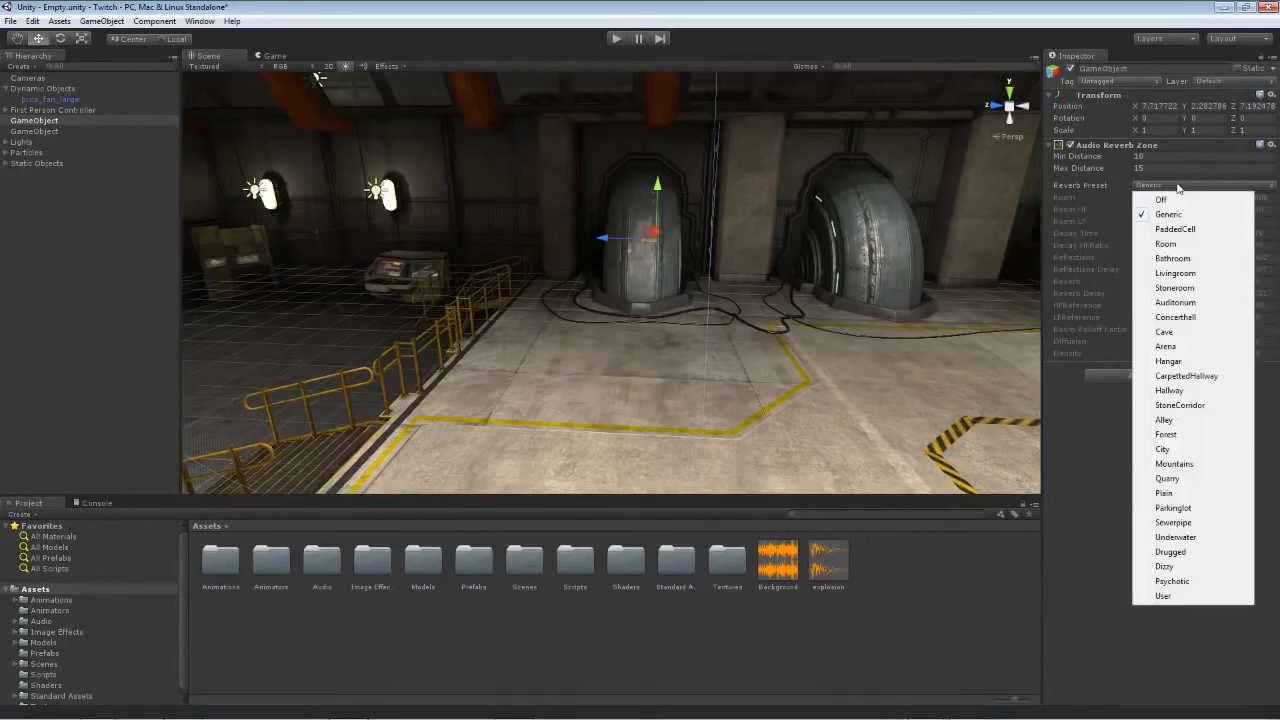
{"action": "left_click", "coordinate": [1188, 480]}
Step: Play the scene, walk the player into the zone to hear the Quarry reverb, and stop play mode
{"action": "left_click", "coordinate": [617, 40]}
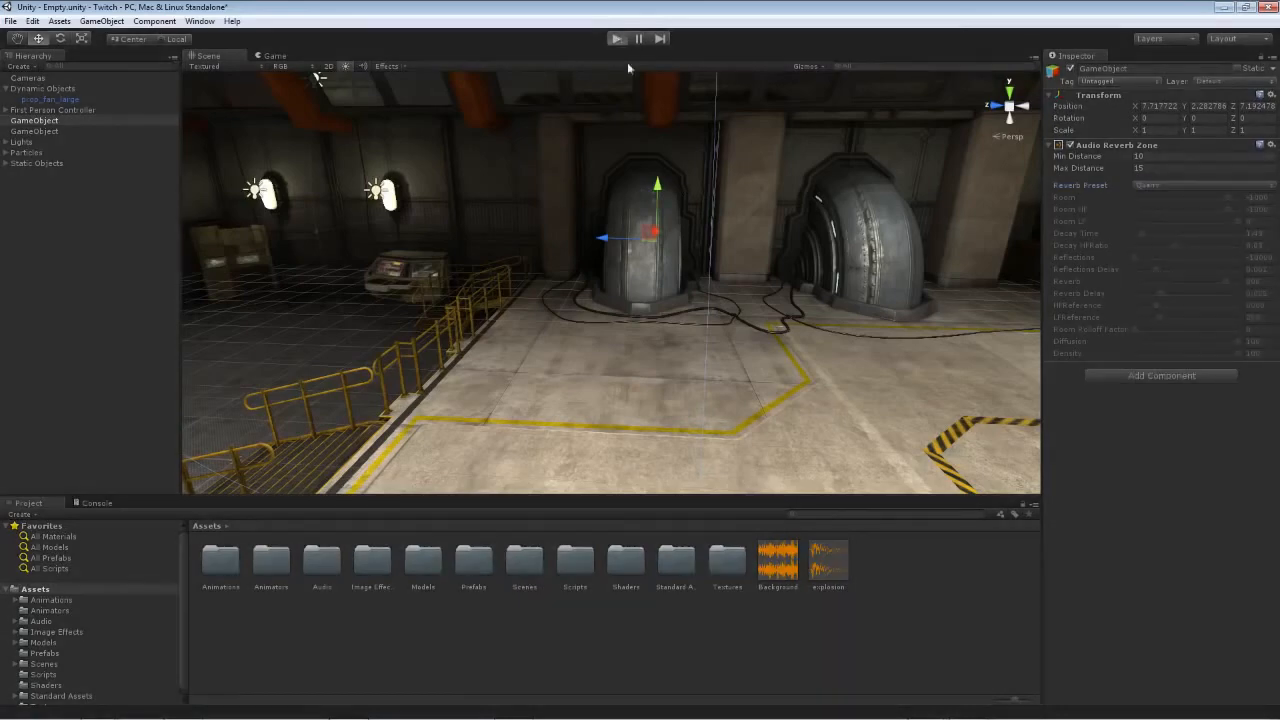
{"action": "key", "text": "w"}
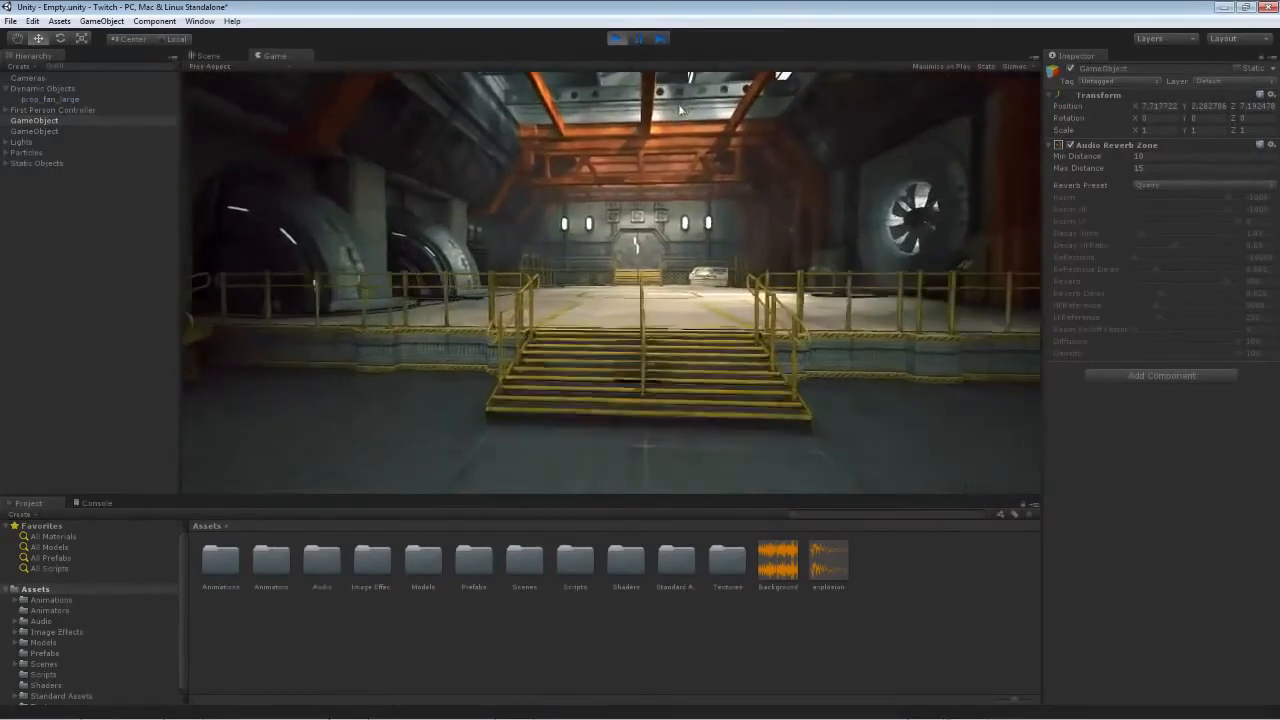
{"action": "key", "text": "w"}
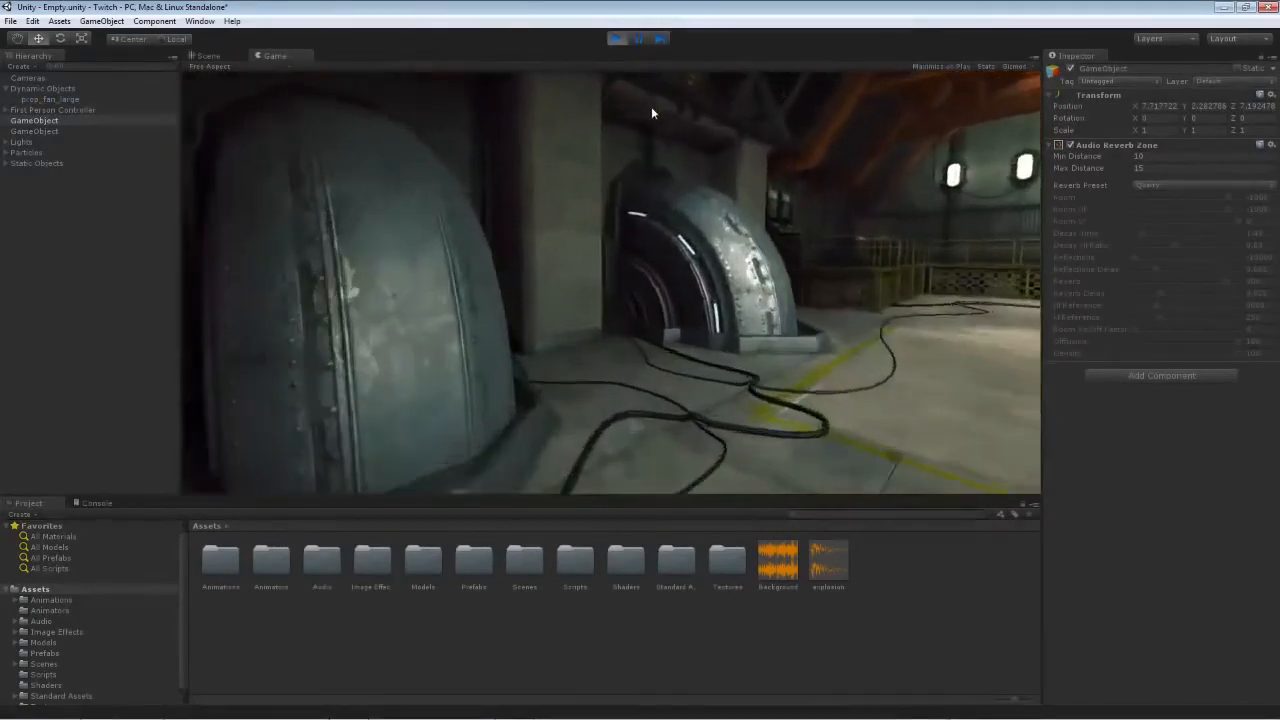
{"action": "key", "text": "w"}
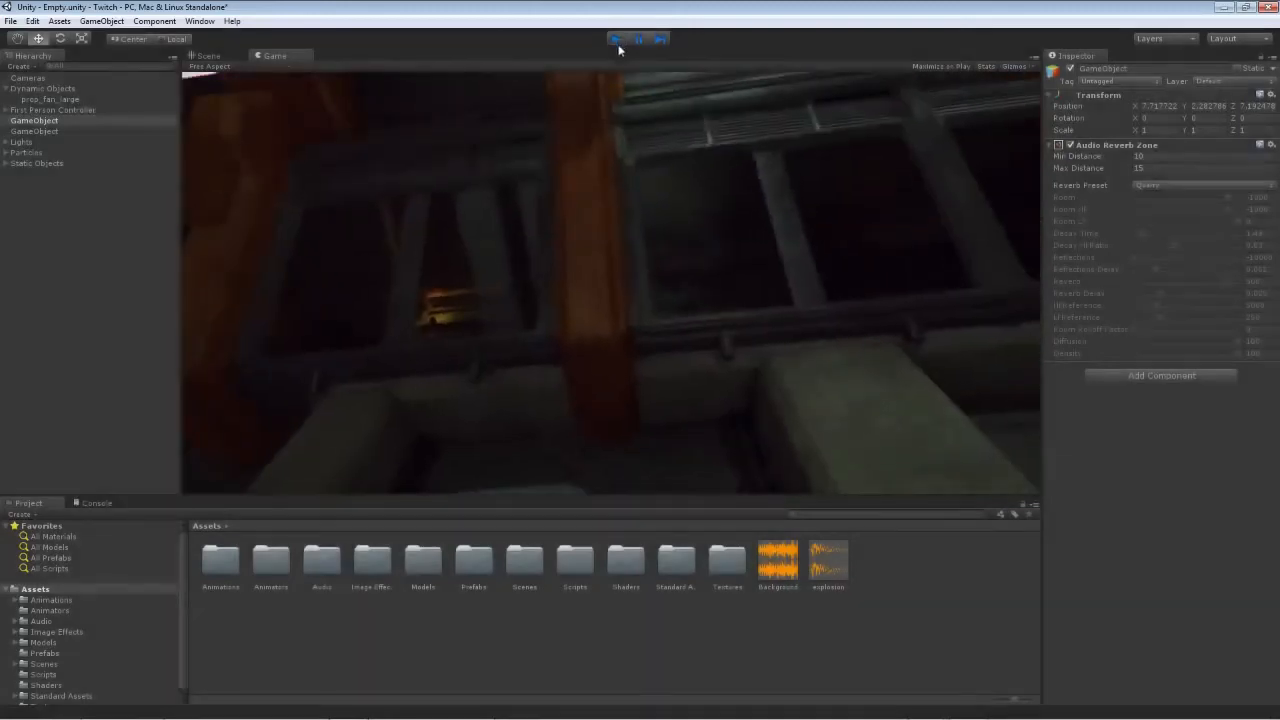
{"action": "left_click", "coordinate": [616, 38]}
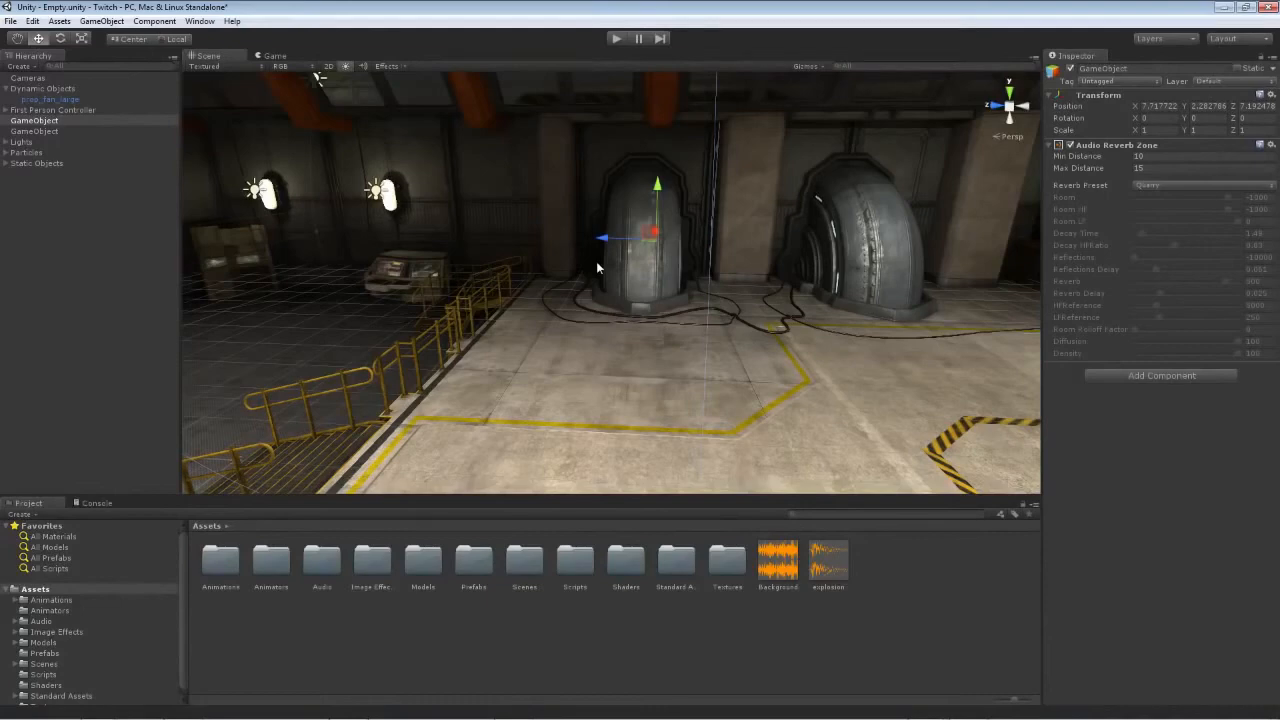
Step: Move the reverb zone object across the hall to the large wall fan, at about X -13.1 and Z -0.5
{"action": "right_click_drag", "start_coordinate": [758, 366], "coordinate": [562, 320]}
{"action": "left_click_drag", "start_coordinate": [733, 274], "coordinate": [266, 277]}
{"action": "right_click_drag", "start_coordinate": [590, 288], "coordinate": [399, 283]}
{"action": "left_click_drag", "start_coordinate": [702, 242], "coordinate": [522, 240]}
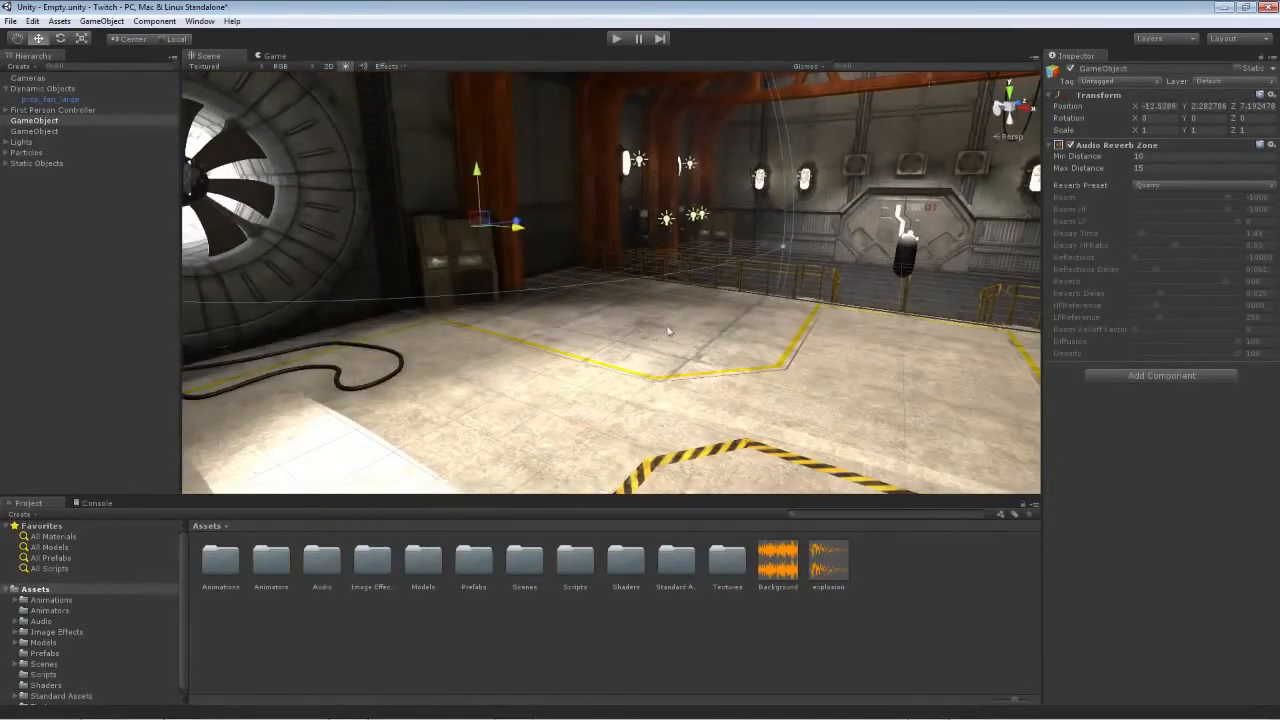
{"action": "right_click_drag", "start_coordinate": [672, 310], "coordinate": [424, 288]}
{"action": "left_click_drag", "start_coordinate": [841, 310], "coordinate": [437, 303]}
Step: Raise the reverb zone's minimum distance to about 141.6 and maximum to about 141.7, and set its reverb preset to User
{"action": "left_click_drag", "start_coordinate": [1090, 168], "coordinate": [719, 195]}
{"action": "left_click_drag", "start_coordinate": [1080, 156], "coordinate": [483, 262]}
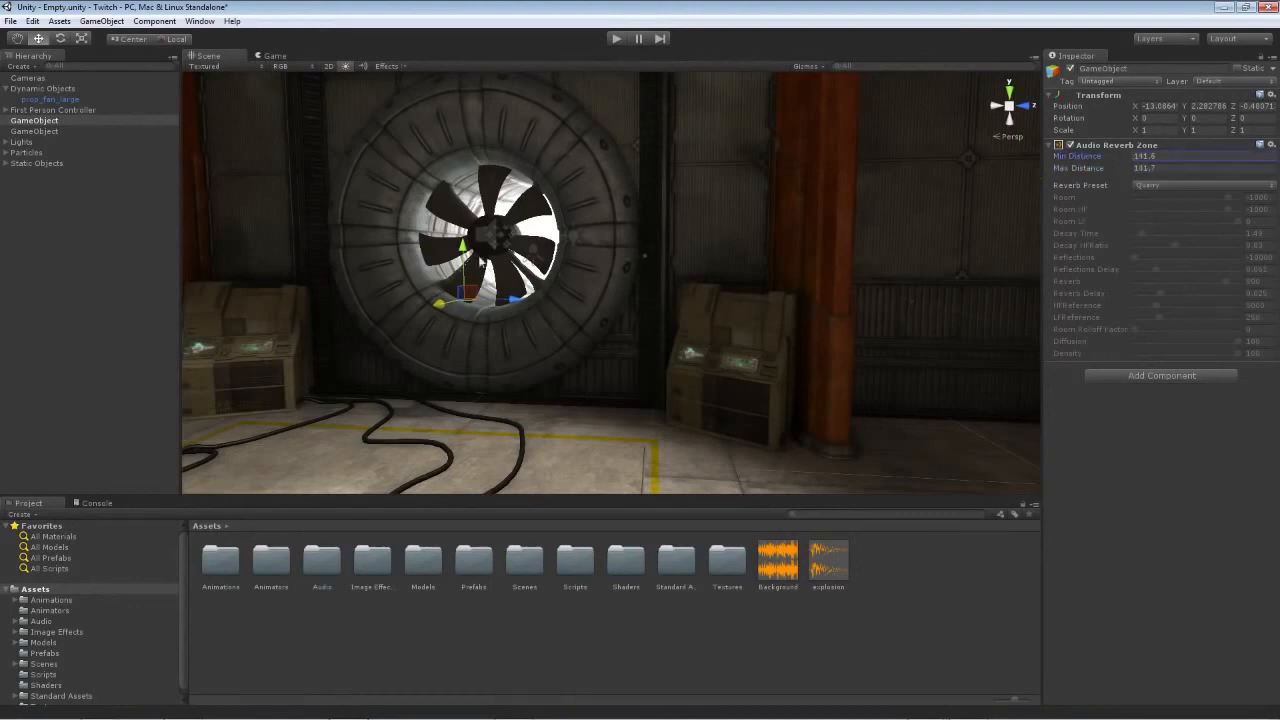
{"action": "left_click", "coordinate": [1145, 184]}
{"action": "left_click", "coordinate": [1166, 199]}
{"action": "left_click", "coordinate": [1166, 184]}
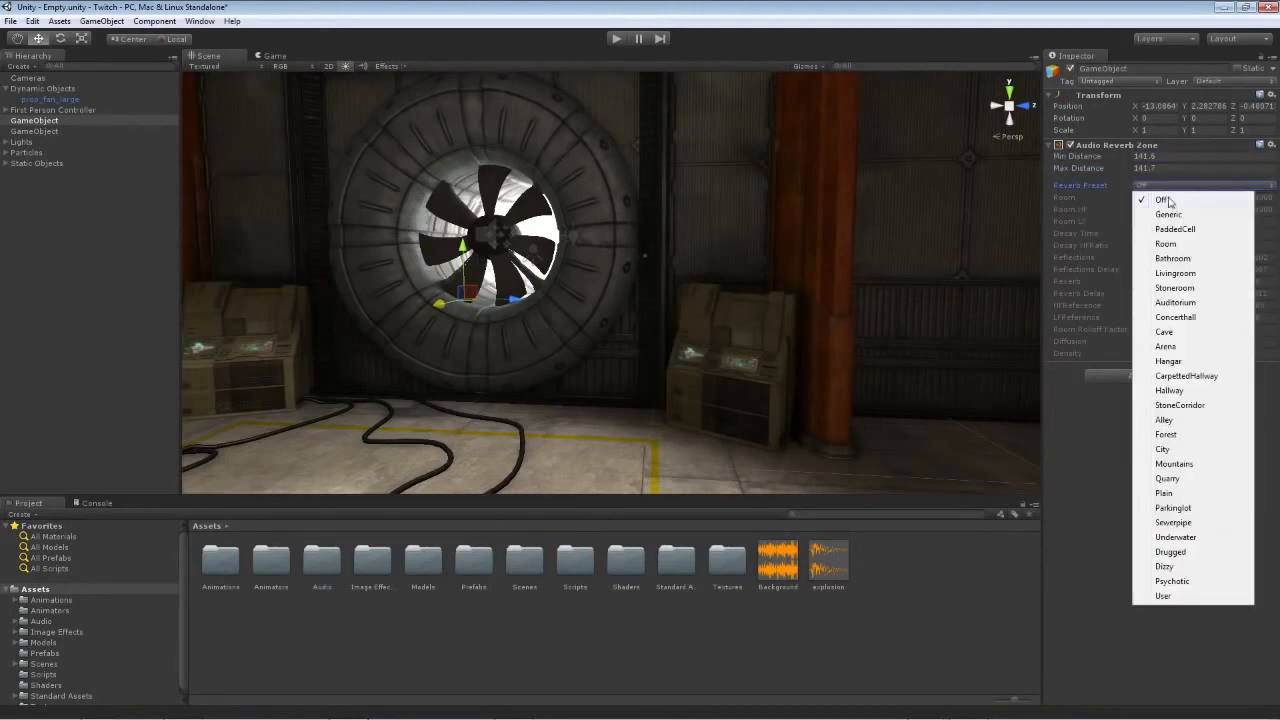
{"action": "left_click", "coordinate": [1195, 595]}
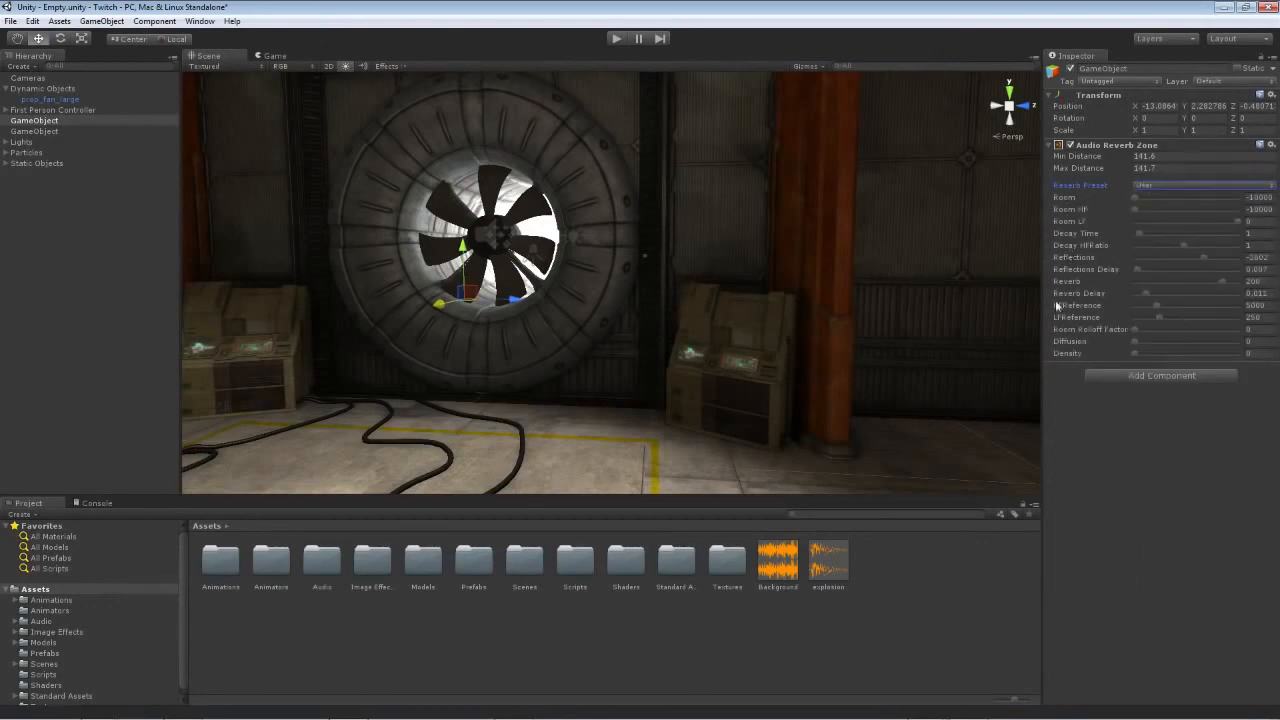
Step: Set the reverb zone's preset to StoneCorridor and test it by walking the player up into the hall in play mode
{"action": "left_click", "coordinate": [1165, 185]}
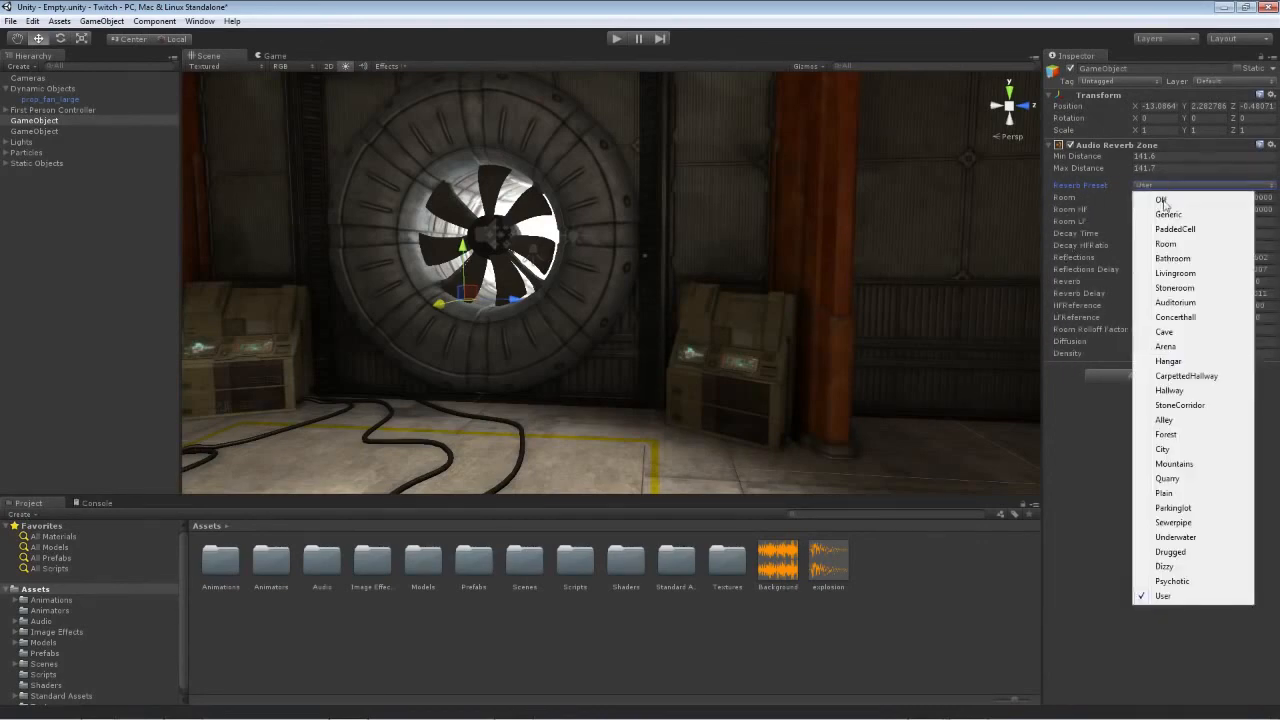
{"action": "left_click", "coordinate": [1192, 406]}
{"action": "left_click", "coordinate": [616, 38]}
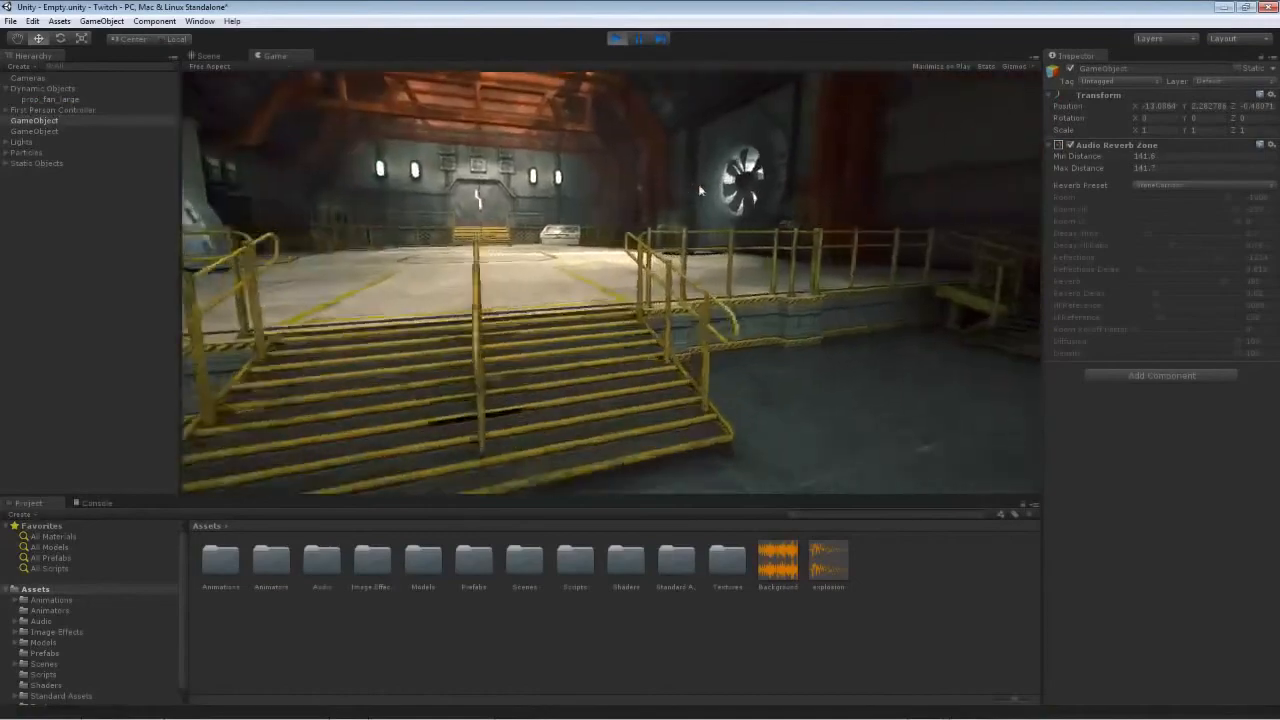
{"action": "key", "text": "d"}
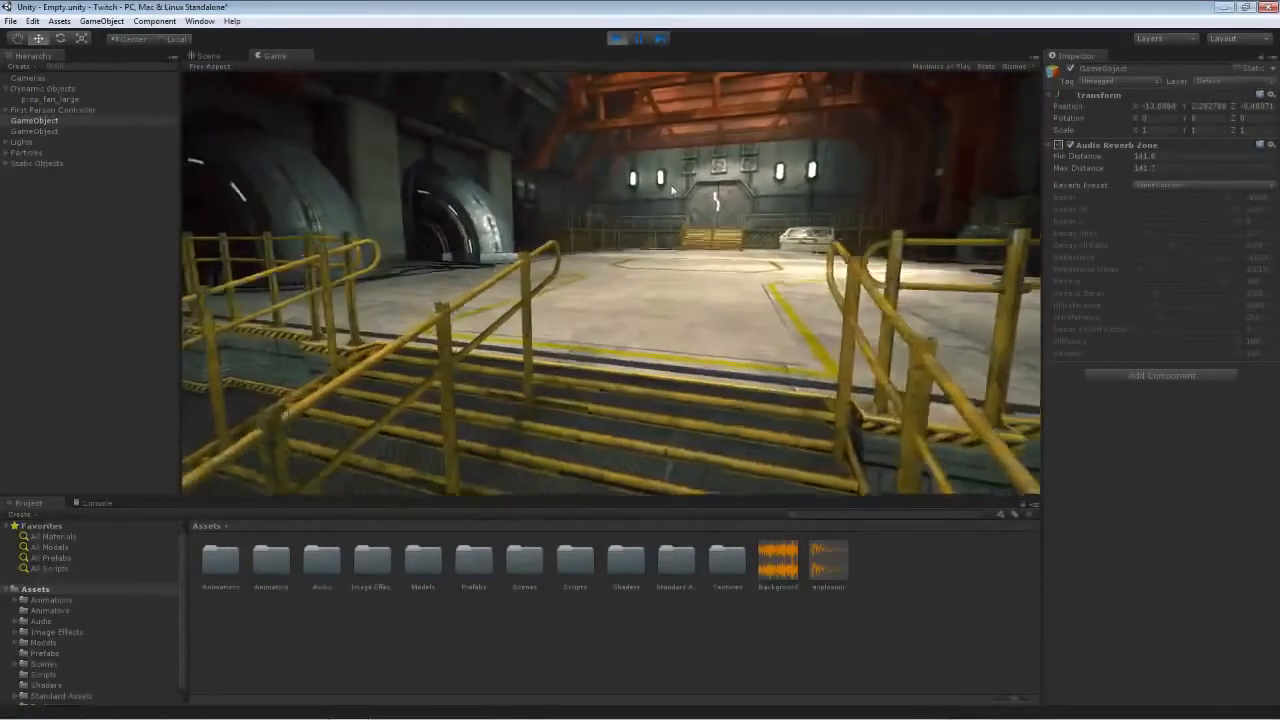
{"action": "key", "text": "a"}
{"action": "key", "text": "w"}
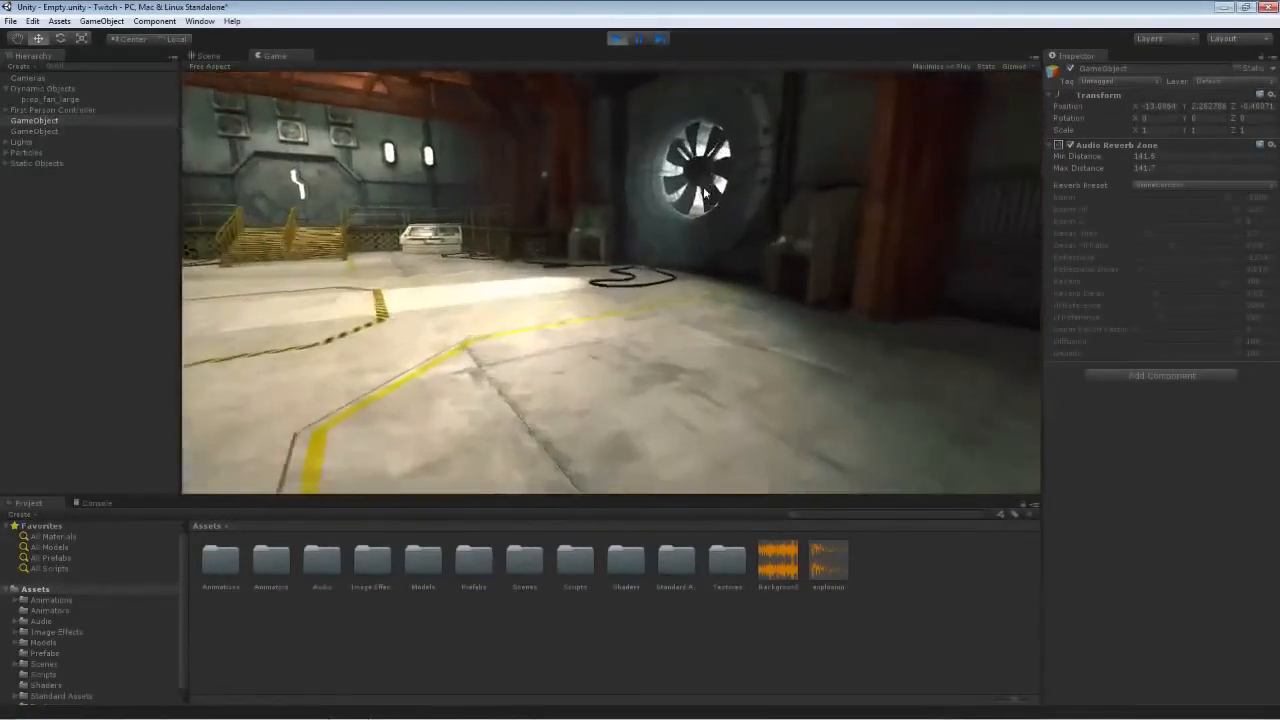
{"action": "key", "text": "w"}
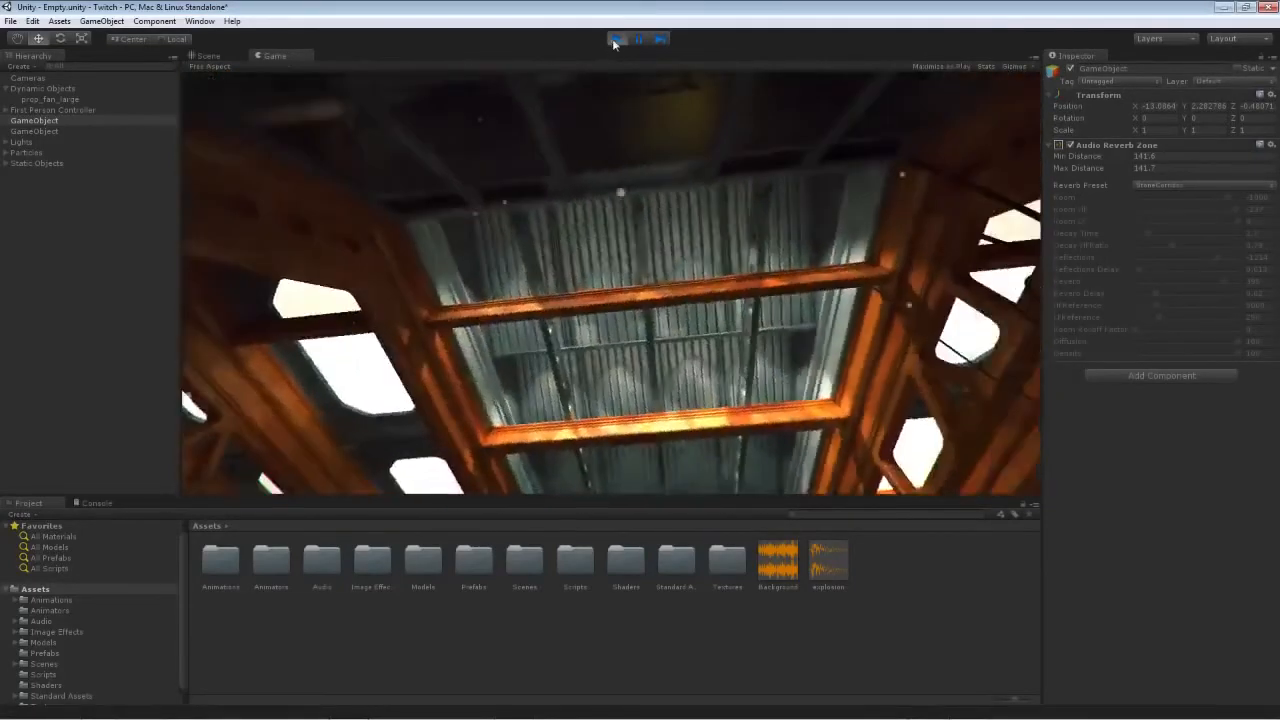
{"action": "key", "text": "ctrl+p"}
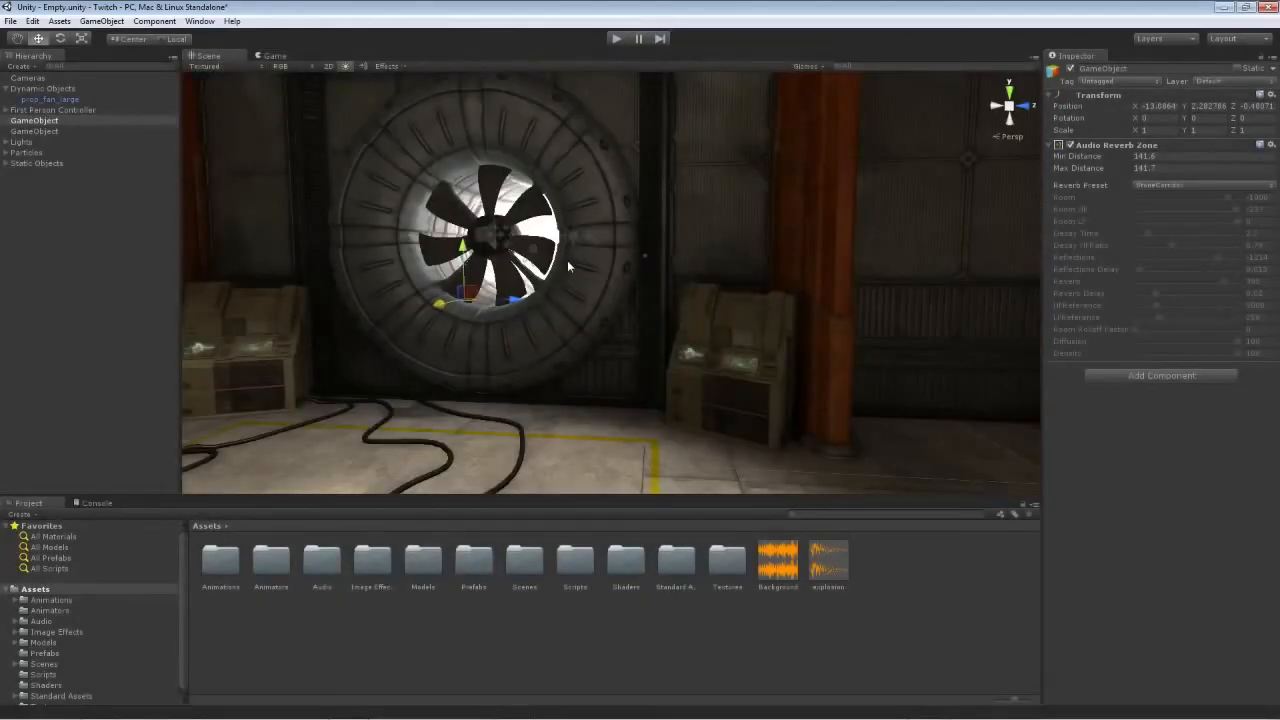
Step: Move the reverb zone object out from the wall fan to about X -6.0 and delete it from the scene
{"action": "right_click_drag", "start_coordinate": [567, 291], "coordinate": [522, 300]}
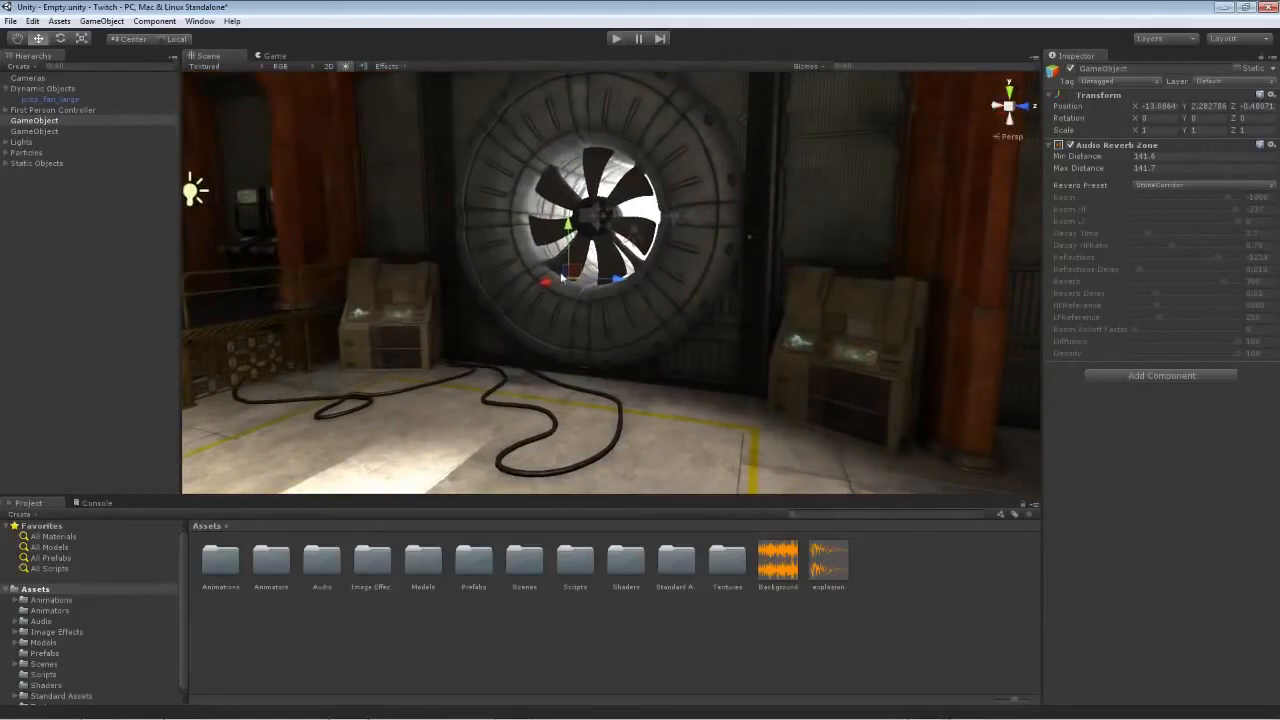
{"action": "left_click_drag", "start_coordinate": [546, 283], "coordinate": [487, 299]}
{"action": "right_click_drag", "start_coordinate": [487, 299], "coordinate": [200, 210]}
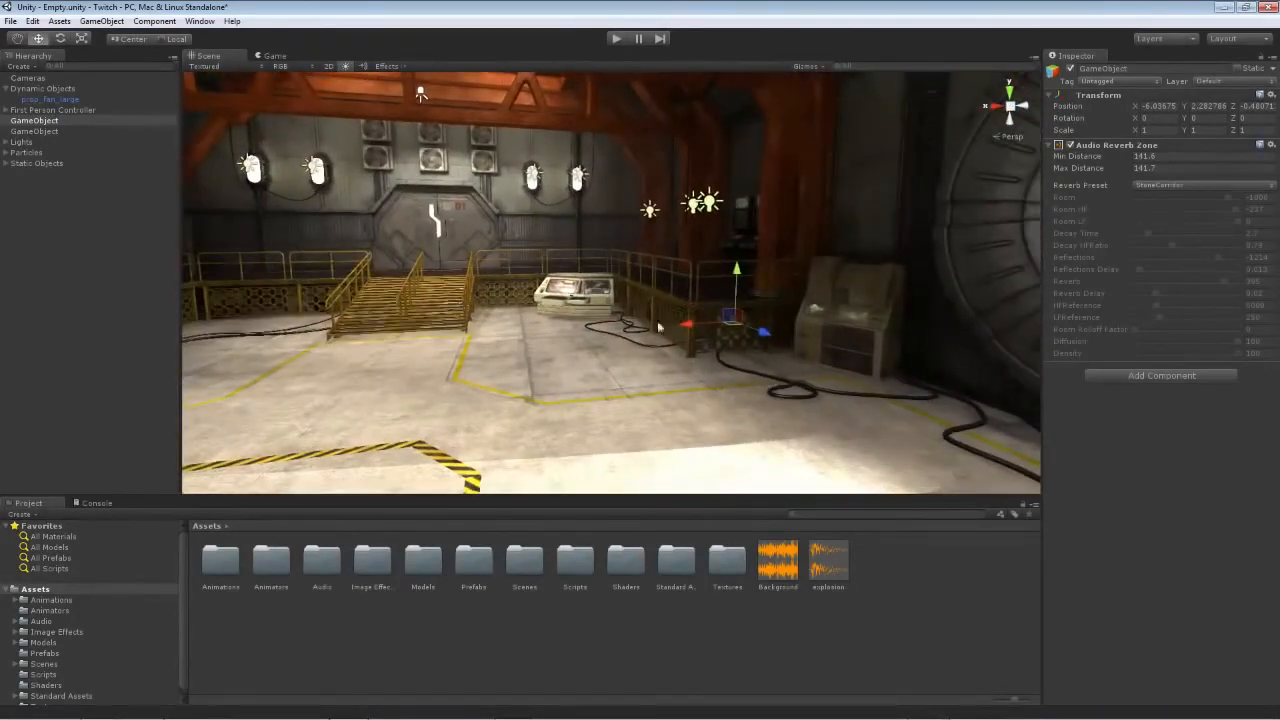
{"action": "right_click", "coordinate": [41, 124]}
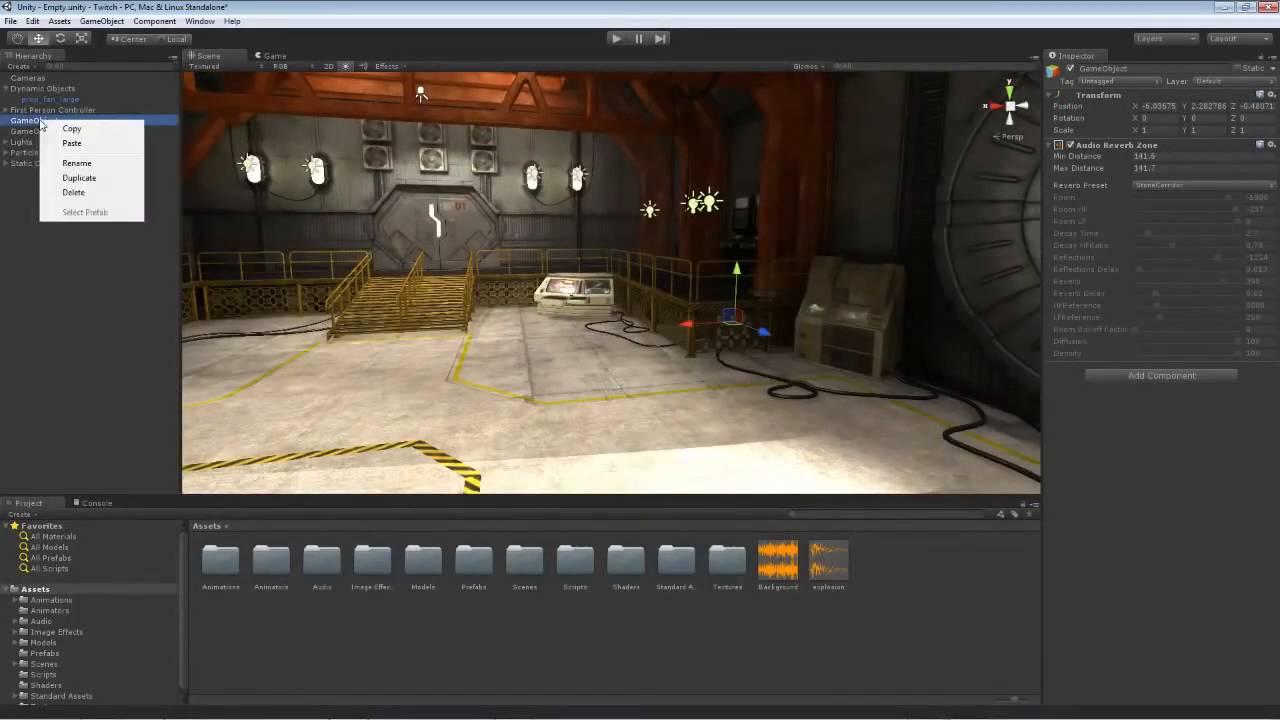
{"action": "left_click", "coordinate": [83, 190]}
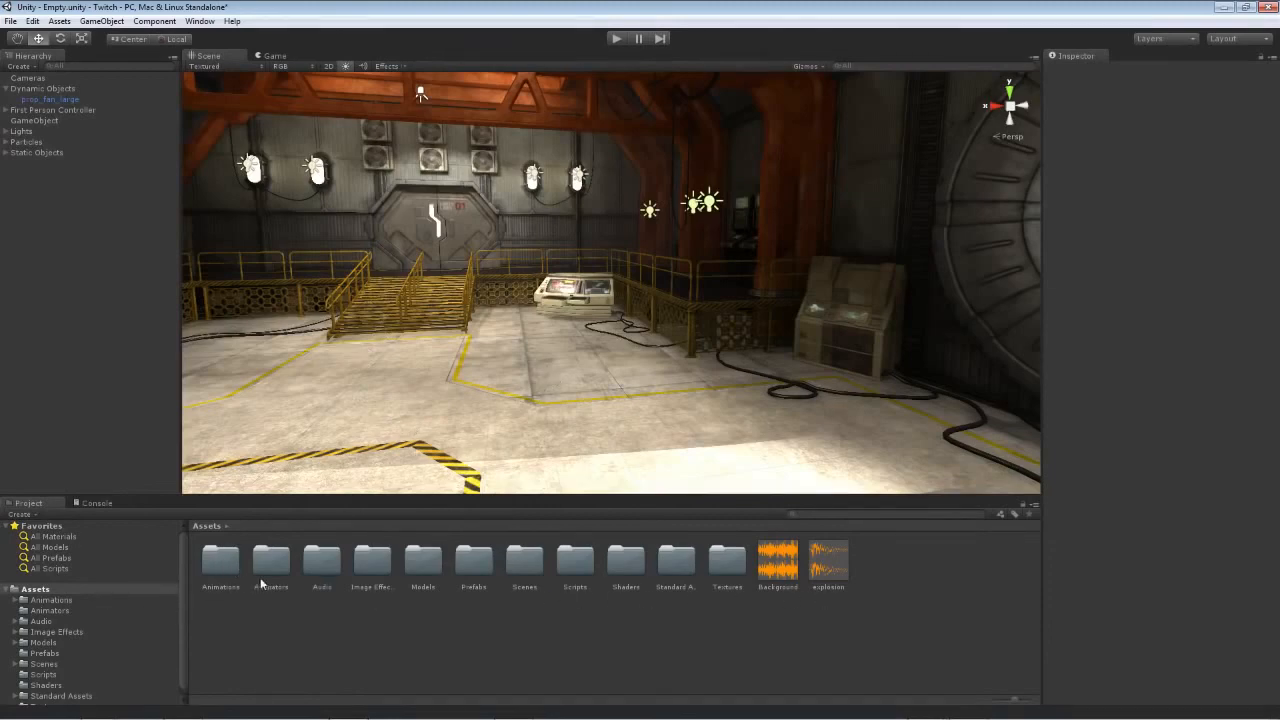
Step: Remove the Audio Script component from the remaining GameObject that holds the Background audio source
{"action": "left_click", "coordinate": [55, 120]}
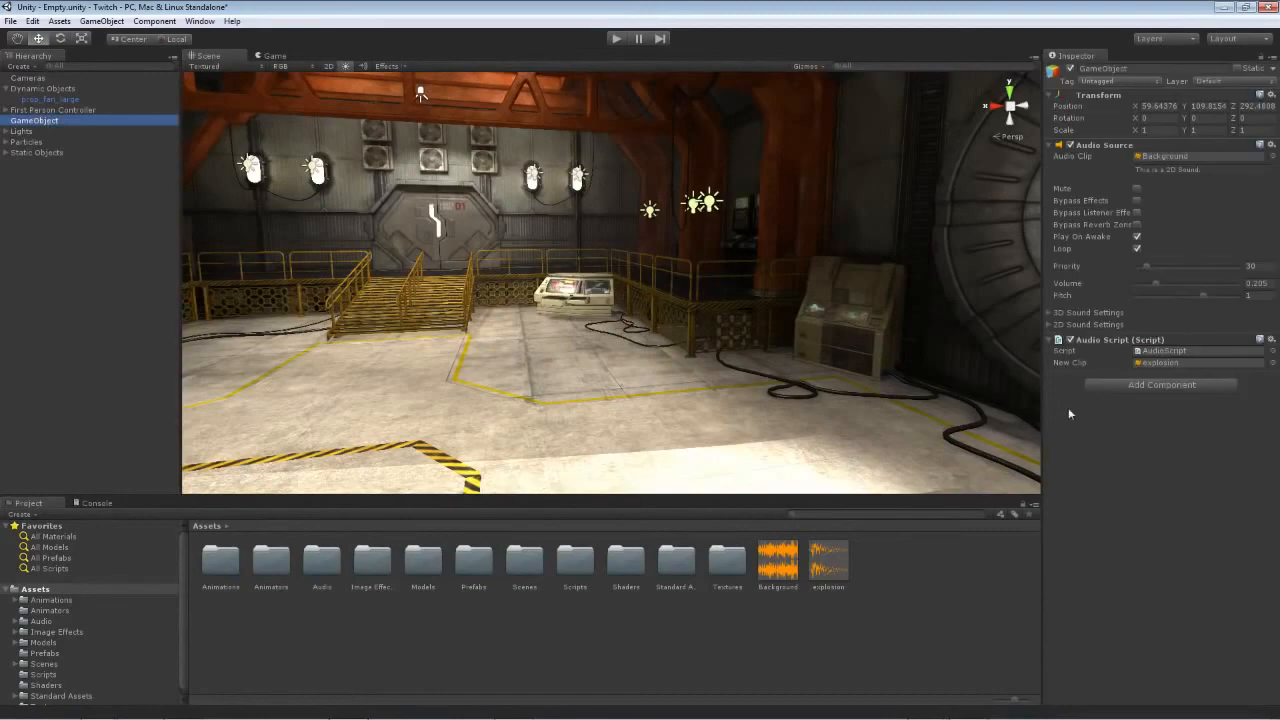
{"action": "right_click", "coordinate": [1116, 342]}
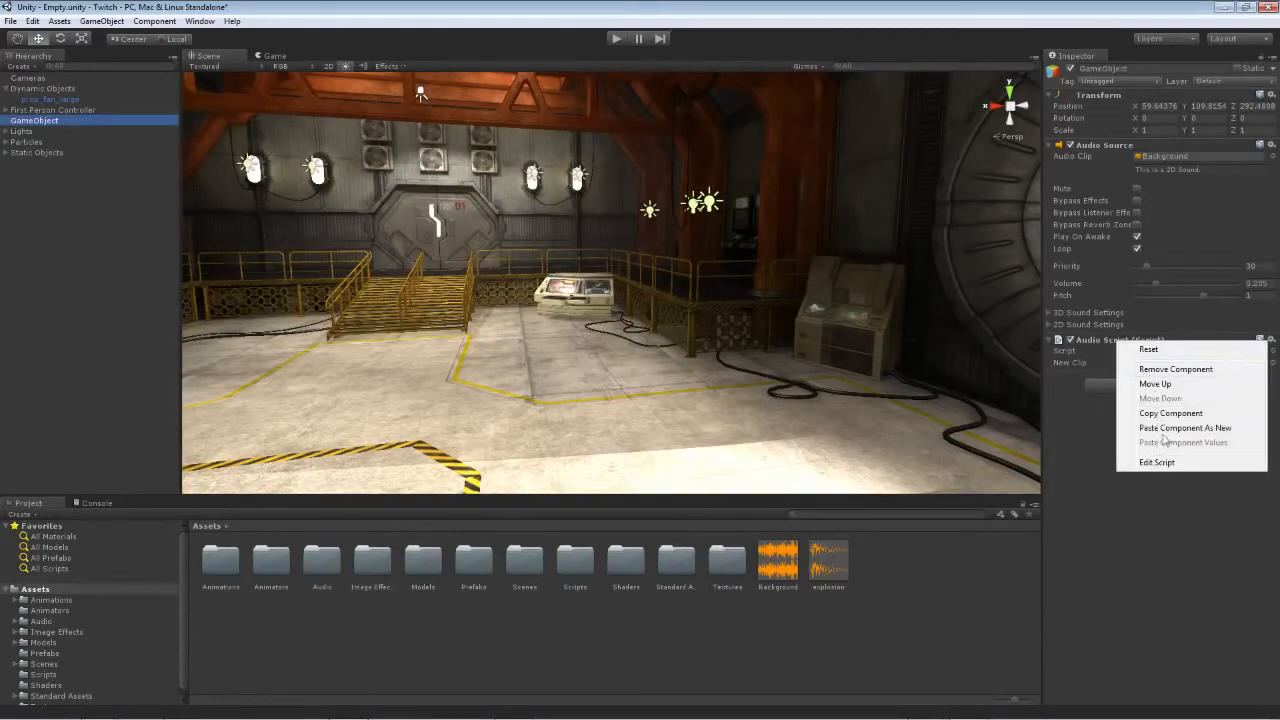
{"action": "left_click", "coordinate": [1160, 370]}
Step: Play the scene, walk the player forward through the hall to listen to the background audio, and stop play mode
{"action": "left_click", "coordinate": [617, 38]}
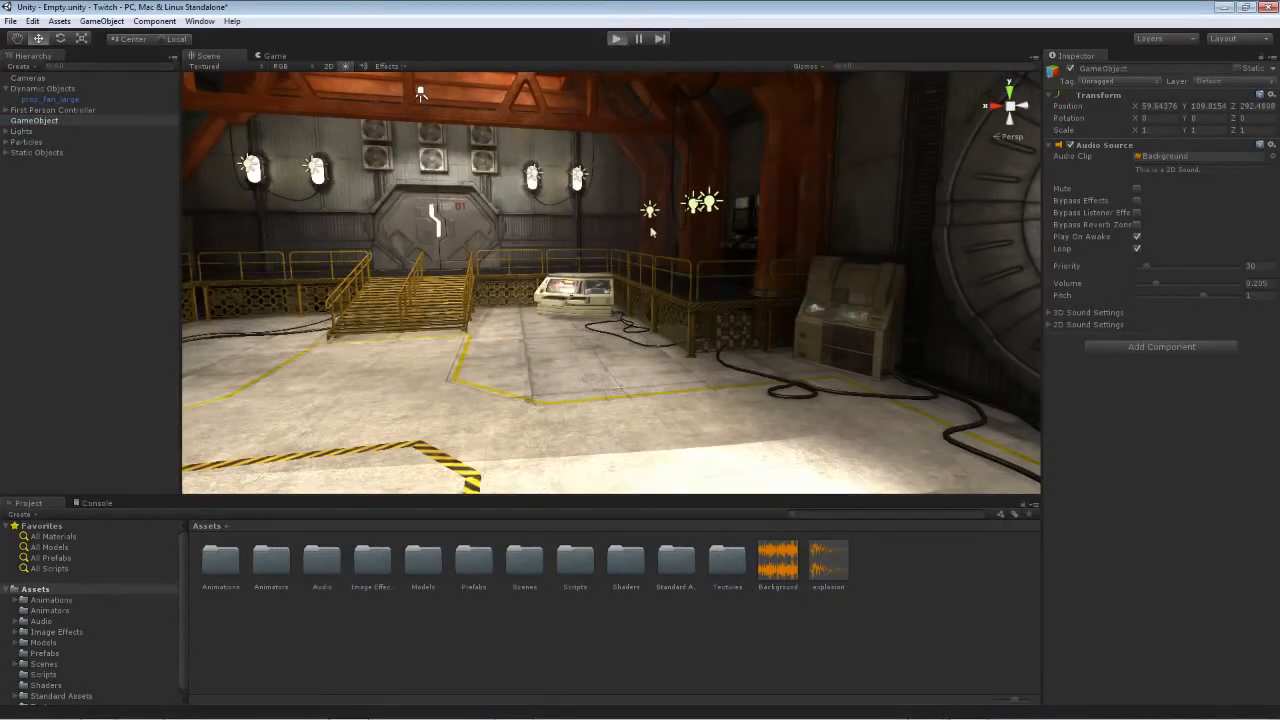
{"action": "key", "text": "space"}
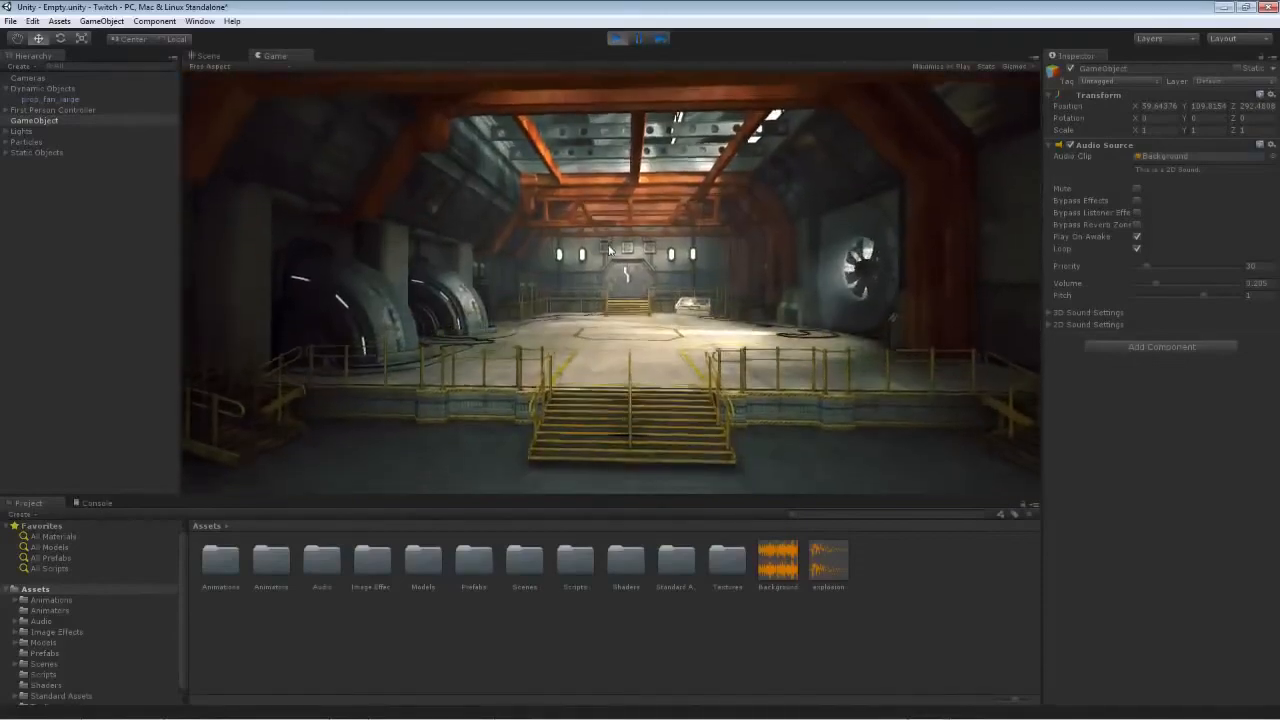
{"action": "key", "text": "w"}
{"action": "key", "text": "w"}
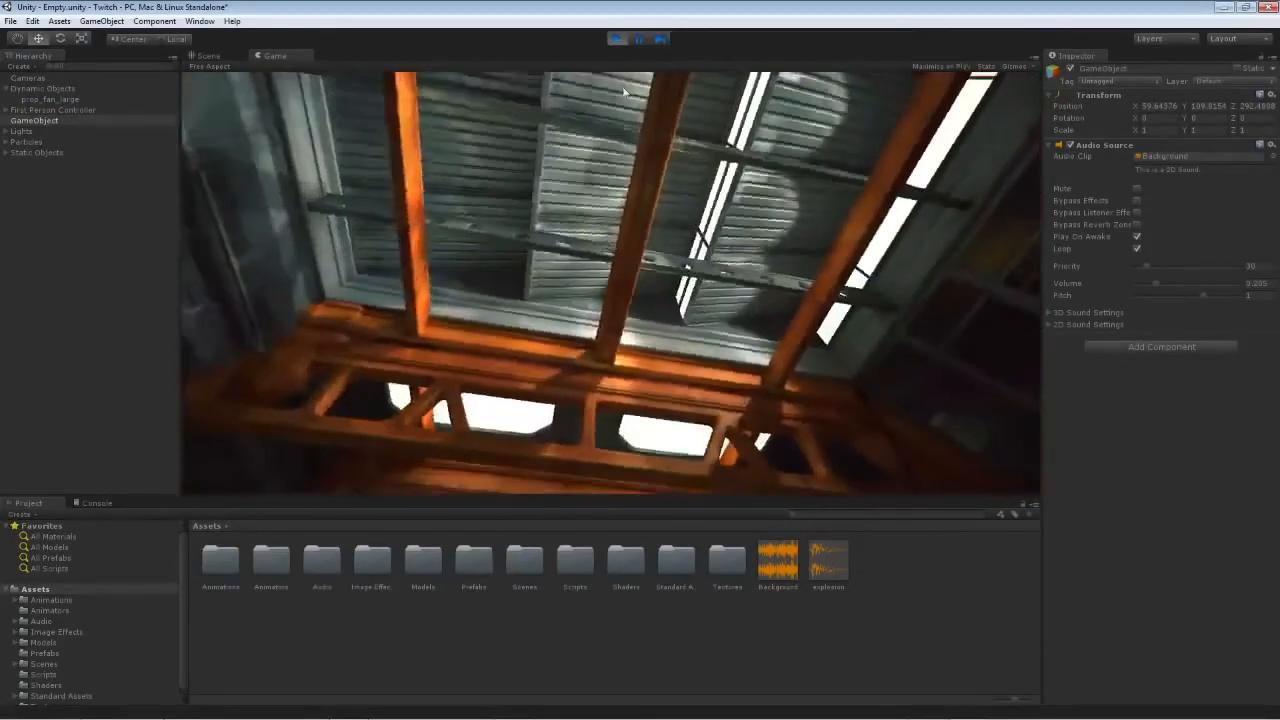
{"action": "left_click", "coordinate": [622, 37]}
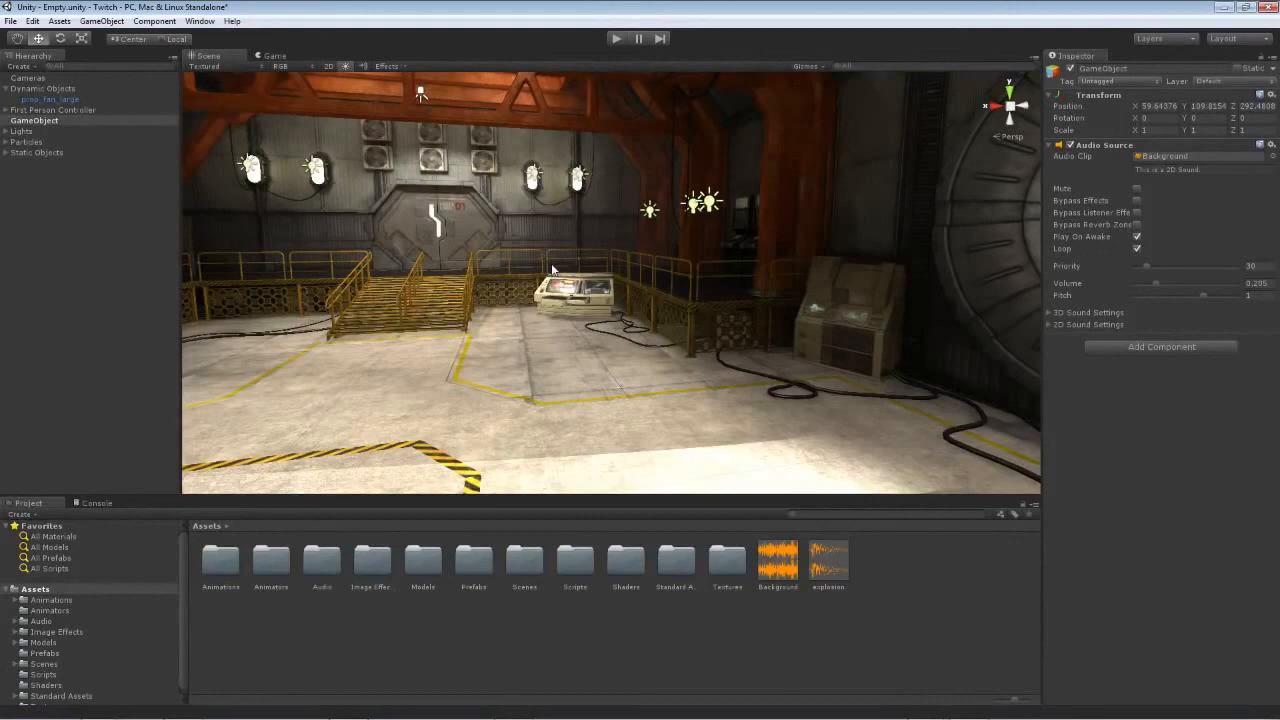
Step: Check the rendering statistics in the Game view, hide them, and return to the Scene view
{"action": "left_click", "coordinate": [271, 56]}
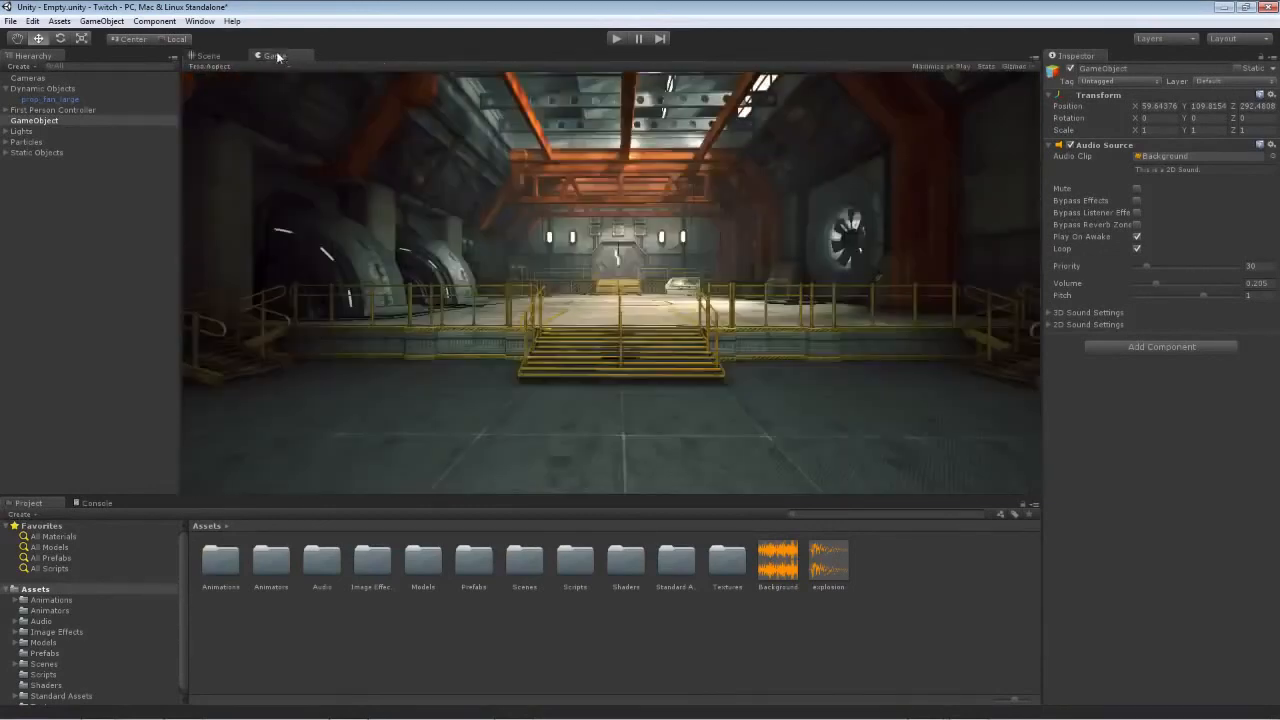
{"action": "left_click", "coordinate": [986, 66]}
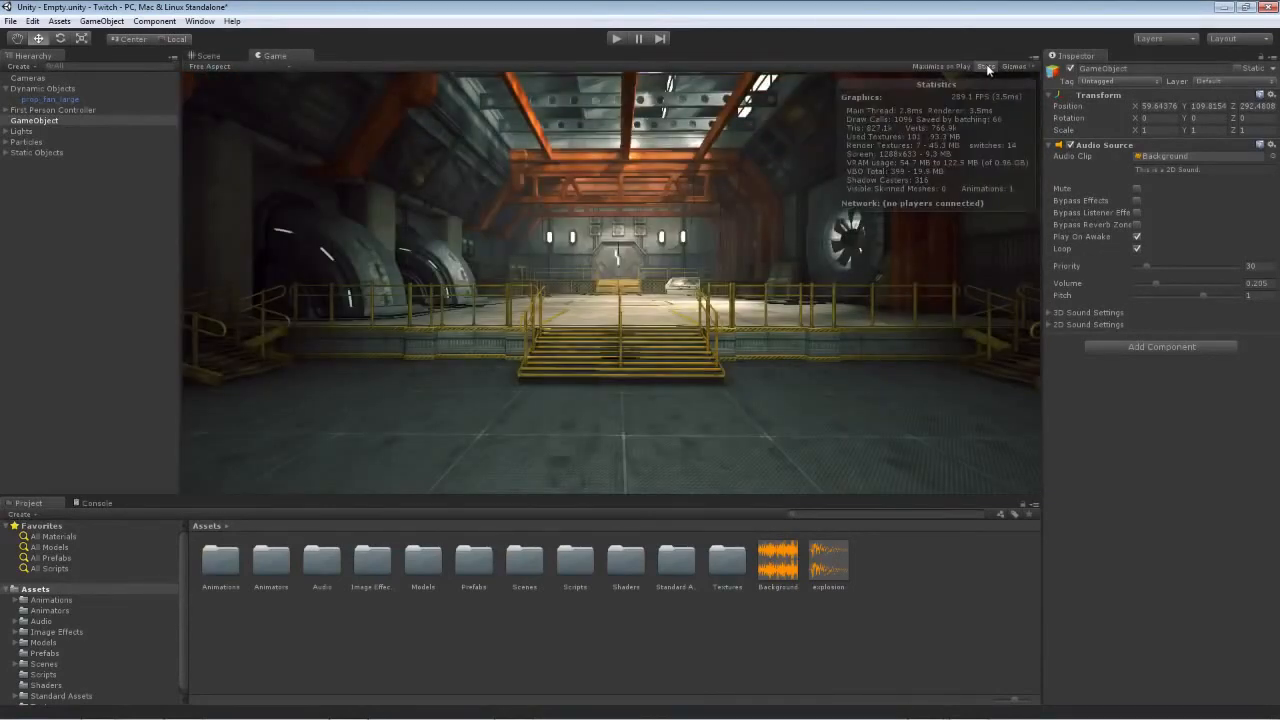
{"action": "left_click", "coordinate": [986, 66]}
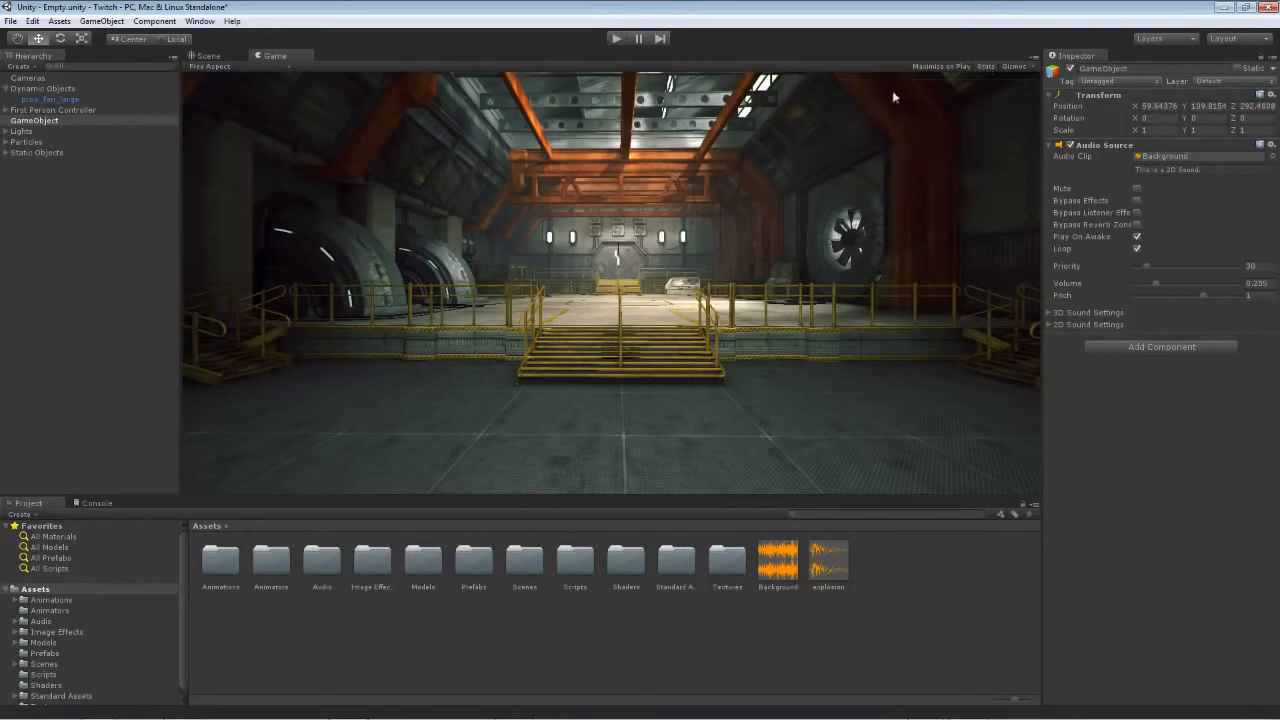
{"action": "left_click", "coordinate": [208, 56]}
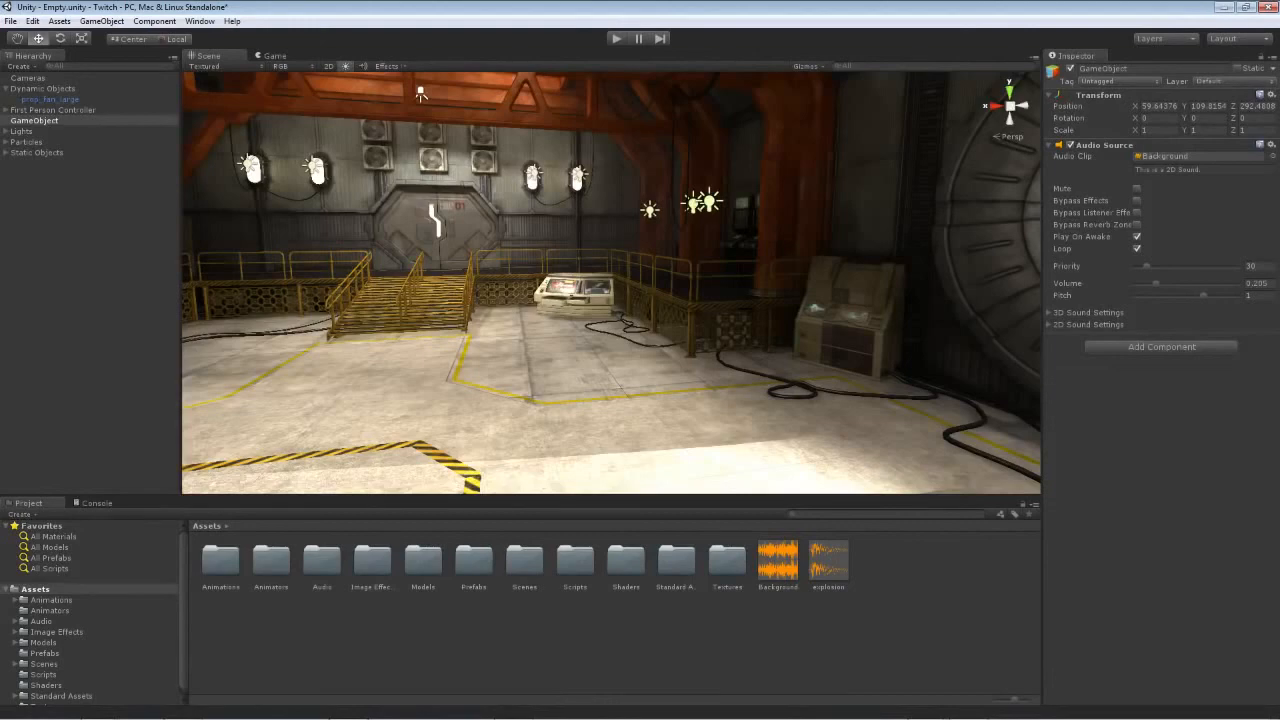
Step: Switch to MonoDevelop and, in AudioScript.cs below audio.Play (), write an audio.pitch assignment, trying values 3, 1 and .5f
{"action": "left_click", "coordinate": [958, 710]}
{"action": "left_click", "coordinate": [600, 374]}
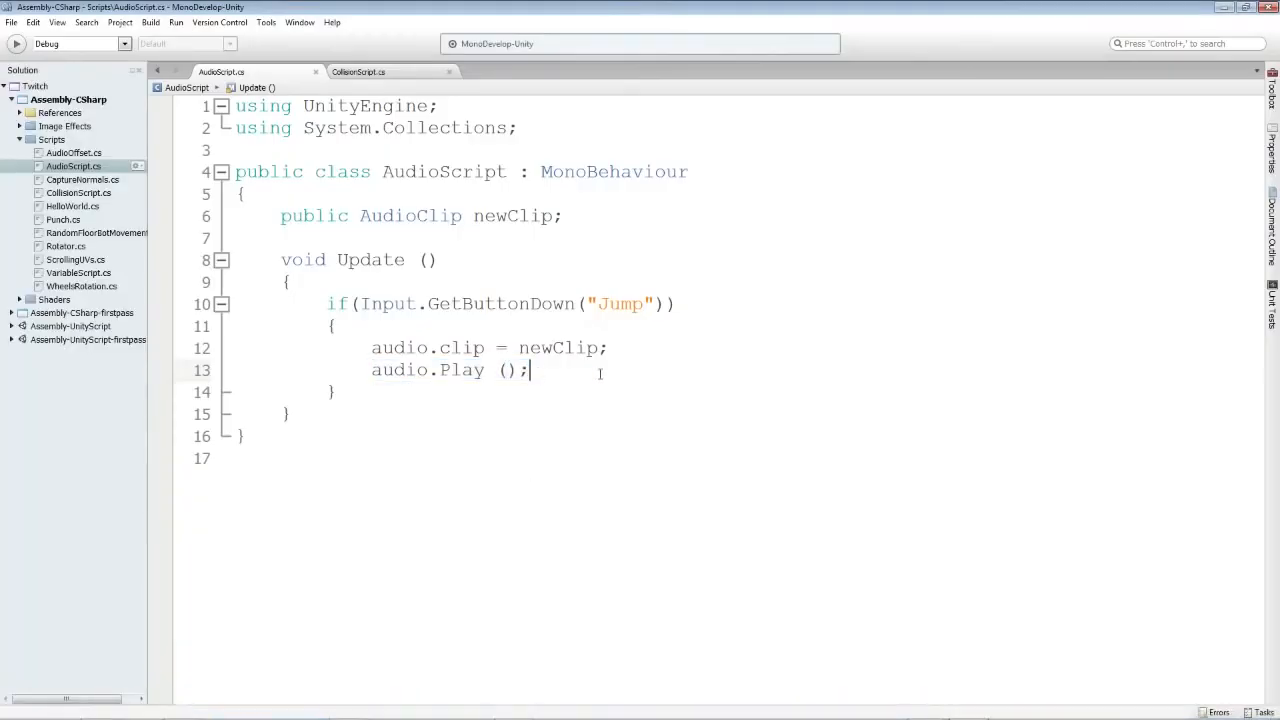
{"action": "key", "text": "Return"}
{"action": "key", "text": "Return"}
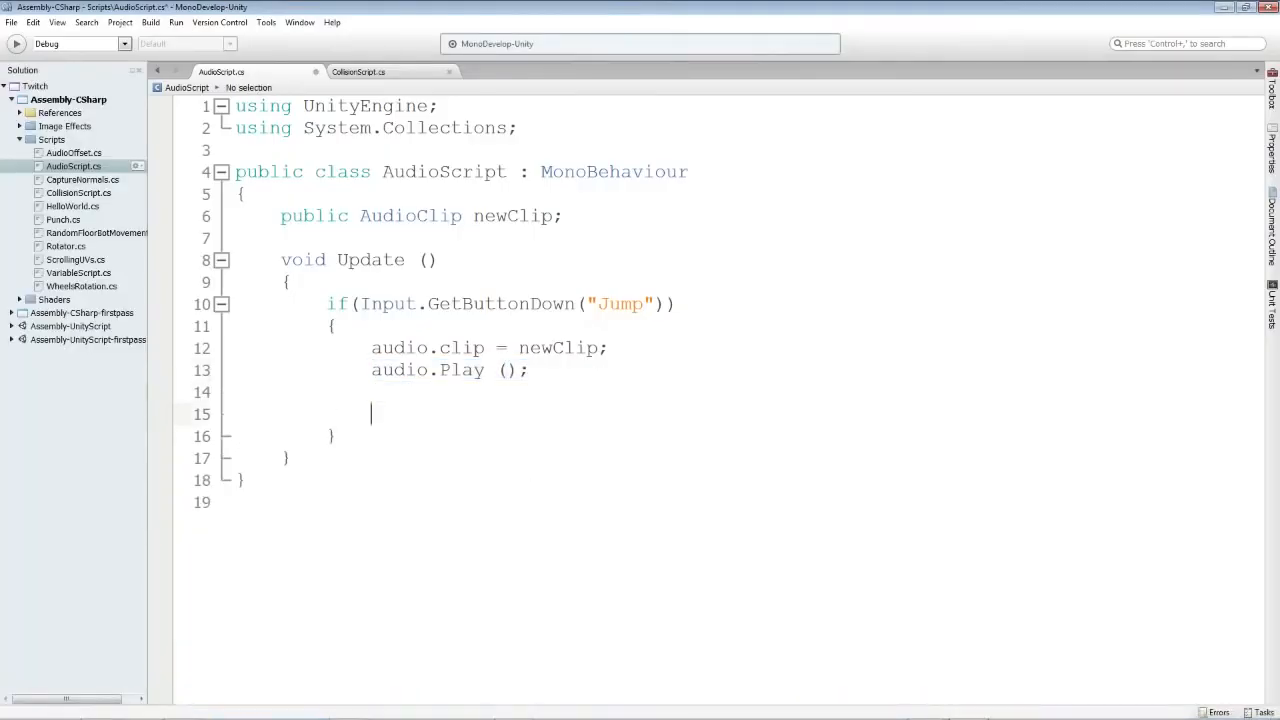
{"action": "type", "text": "audio.pit"}
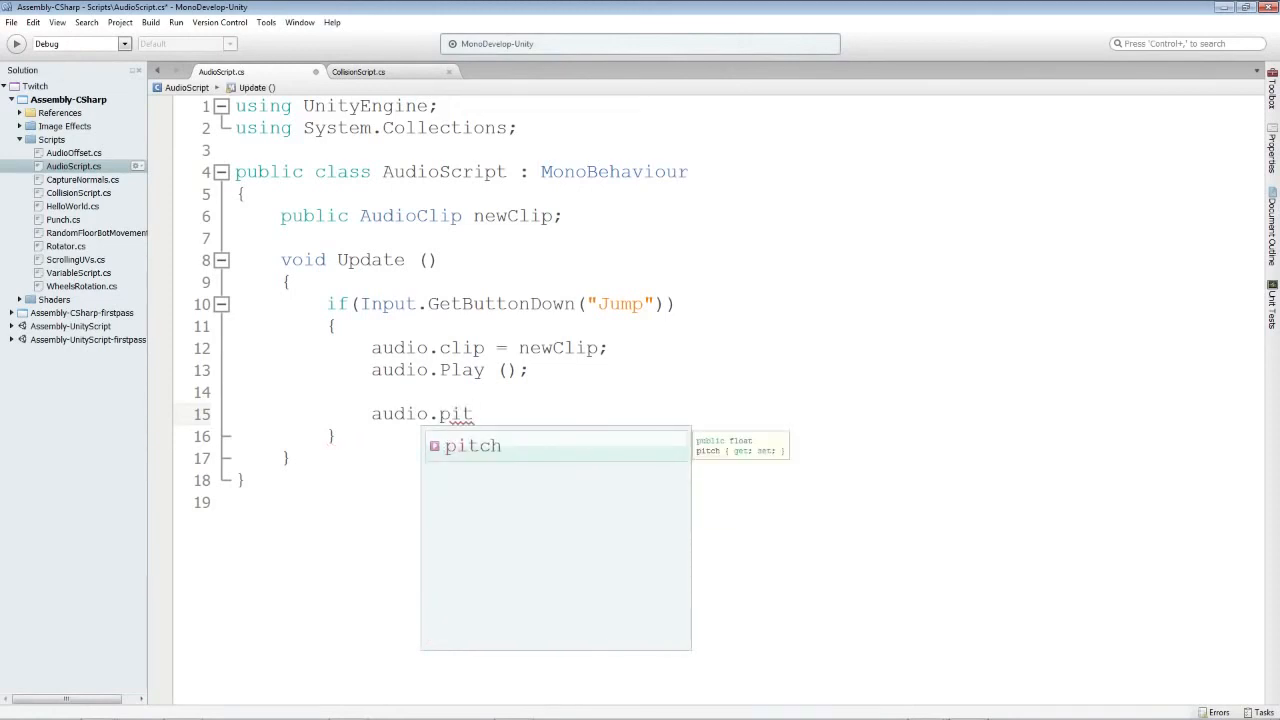
{"action": "key", "text": "Return"}
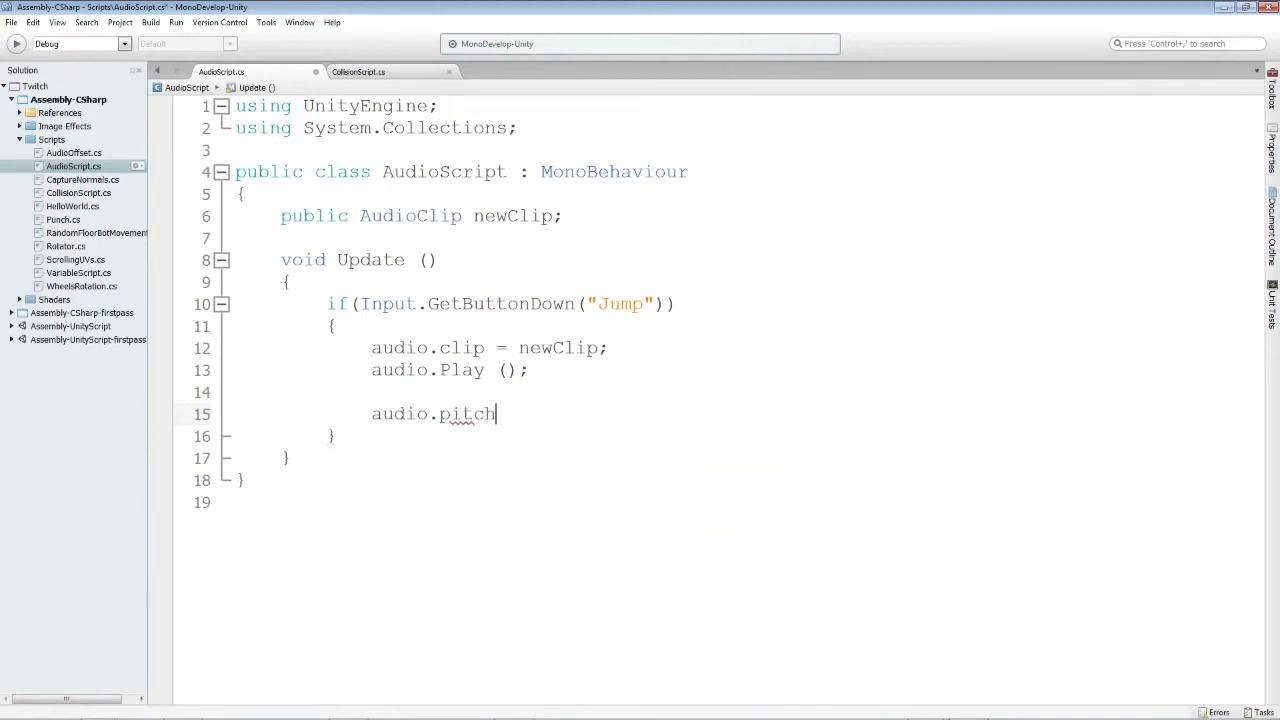
{"action": "type", "text": "= 3;"}
{"action": "key", "text": "BackSpace"}
{"action": "key", "text": "BackSpace"}
{"action": "type", "text": "1;"}
{"action": "key", "text": "BackSpace"}
{"action": "key", "text": "BackSpace"}
{"action": "type", "text": ".5f;"}
Step: Replace the pitch assignment with "float x = audio.pitch;" and delete that line from the Jump block
{"action": "key", "text": "BackSpace"}
{"action": "key", "text": "BackSpace"}
{"action": "key", "text": "BackSpace"}
{"action": "key", "text": "BackSpace"}
{"action": "key", "text": "BackSpace"}
{"action": "key", "text": "BackSpace"}
{"action": "key", "text": "BackSpace"}
{"action": "key", "text": "BackSpace"}
{"action": "key", "text": "BackSpace"}
{"action": "key", "text": "BackSpace"}
{"action": "key", "text": "BackSpace"}
{"action": "key", "text": "BackSpace"}
{"action": "key", "text": "BackSpace"}
{"action": "key", "text": "BackSpace"}
{"action": "key", "text": "BackSpace"}
{"action": "key", "text": "BackSpace"}
{"action": "key", "text": "BackSpace"}
{"action": "key", "text": "BackSpace"}
{"action": "type", "text": "float x "}
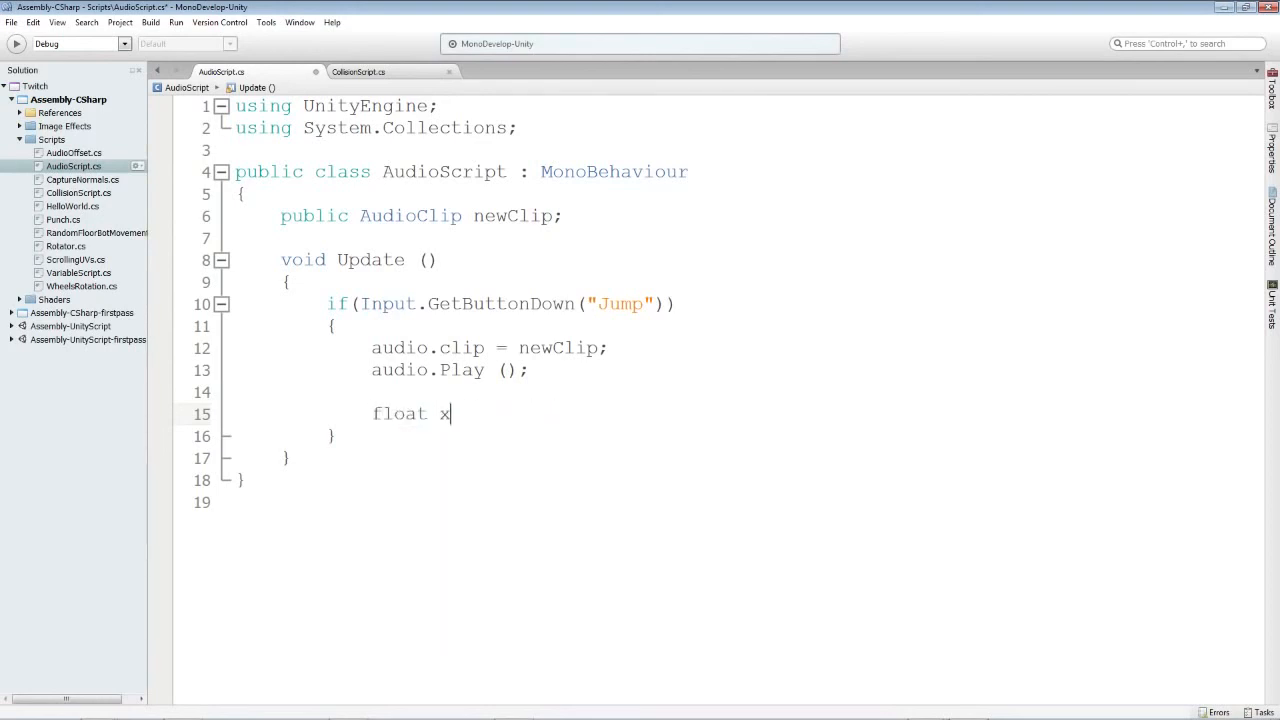
{"action": "type", "text": "= audio."}
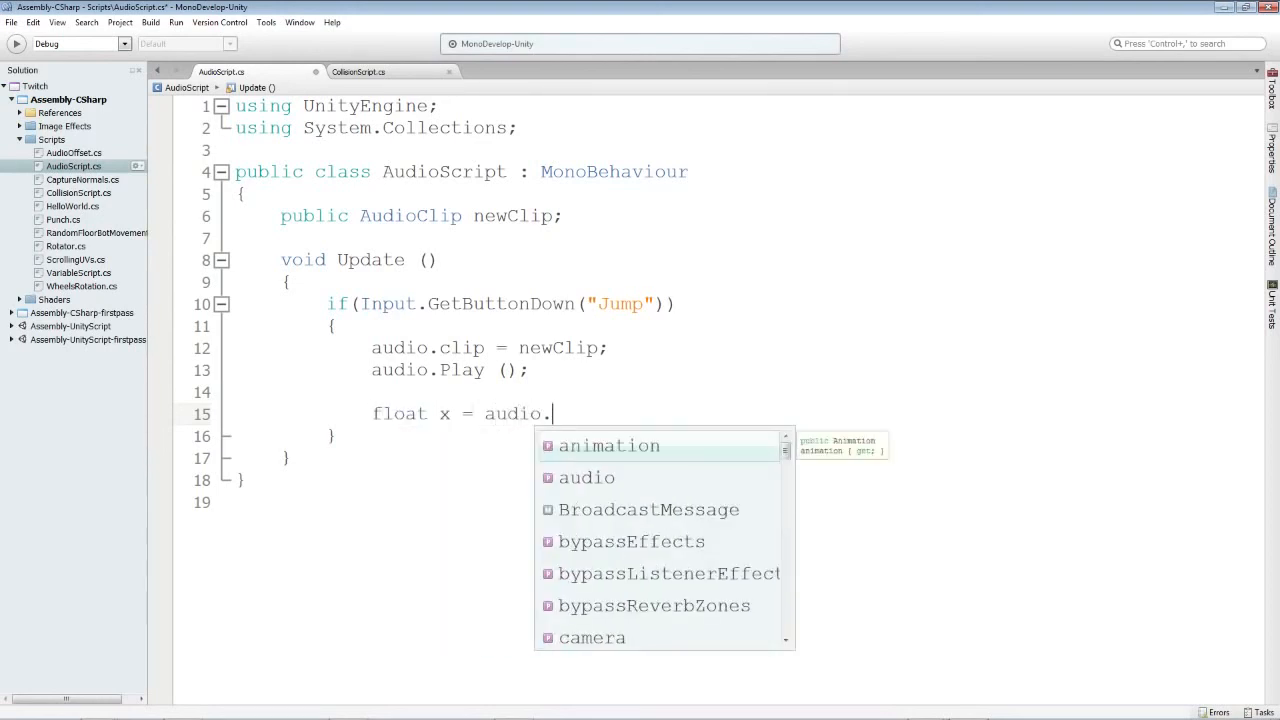
{"action": "type", "text": "pitch;"}
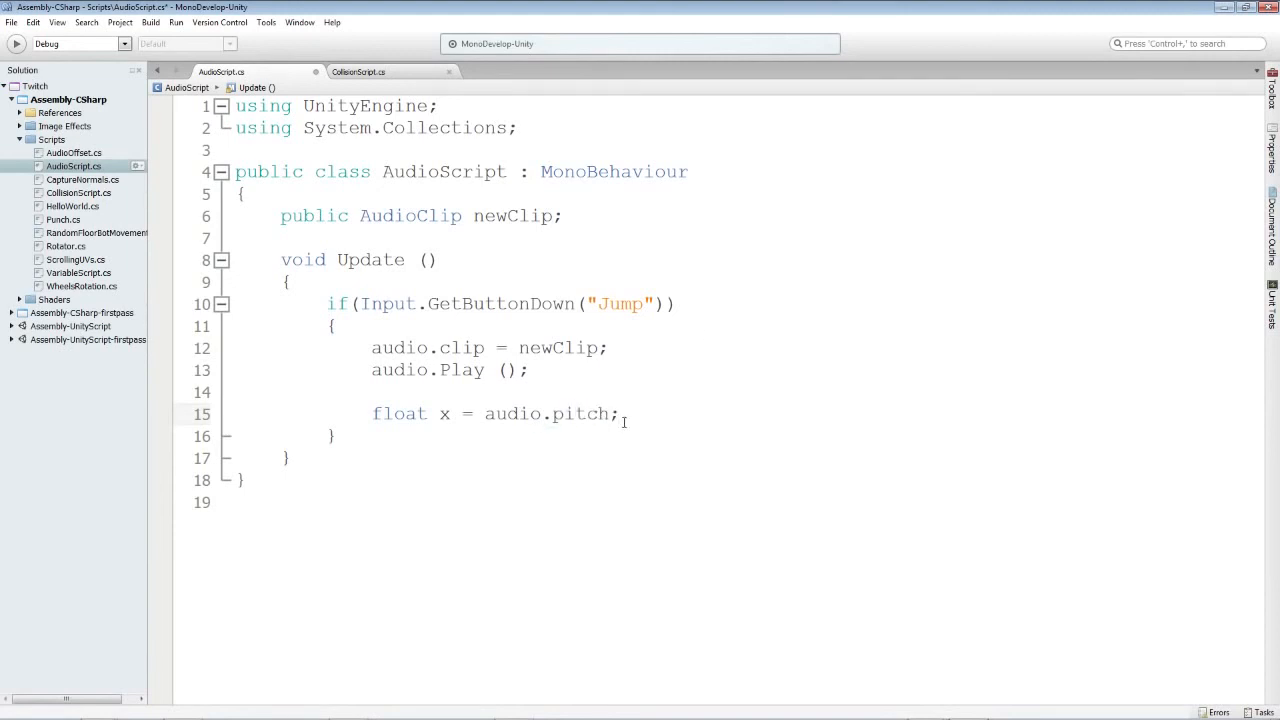
{"action": "left_click_drag", "start_coordinate": [624, 422], "coordinate": [236, 402]}
{"action": "key", "text": "BackSpace"}
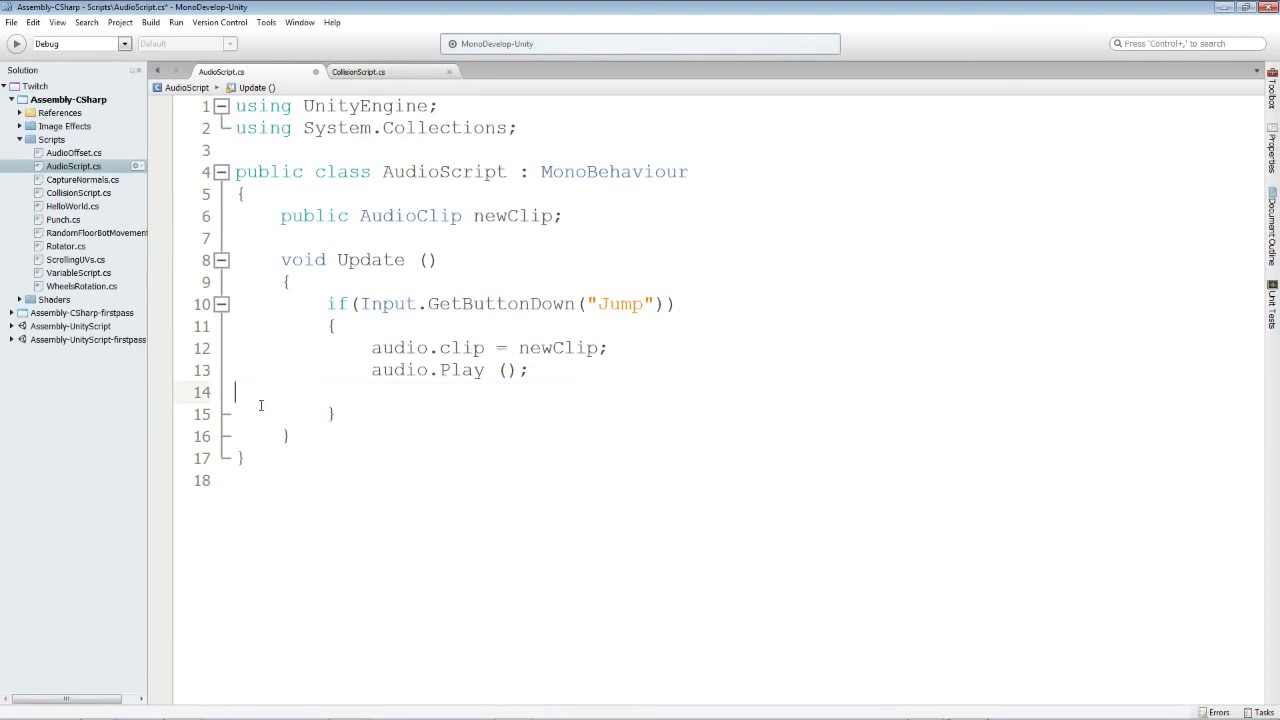